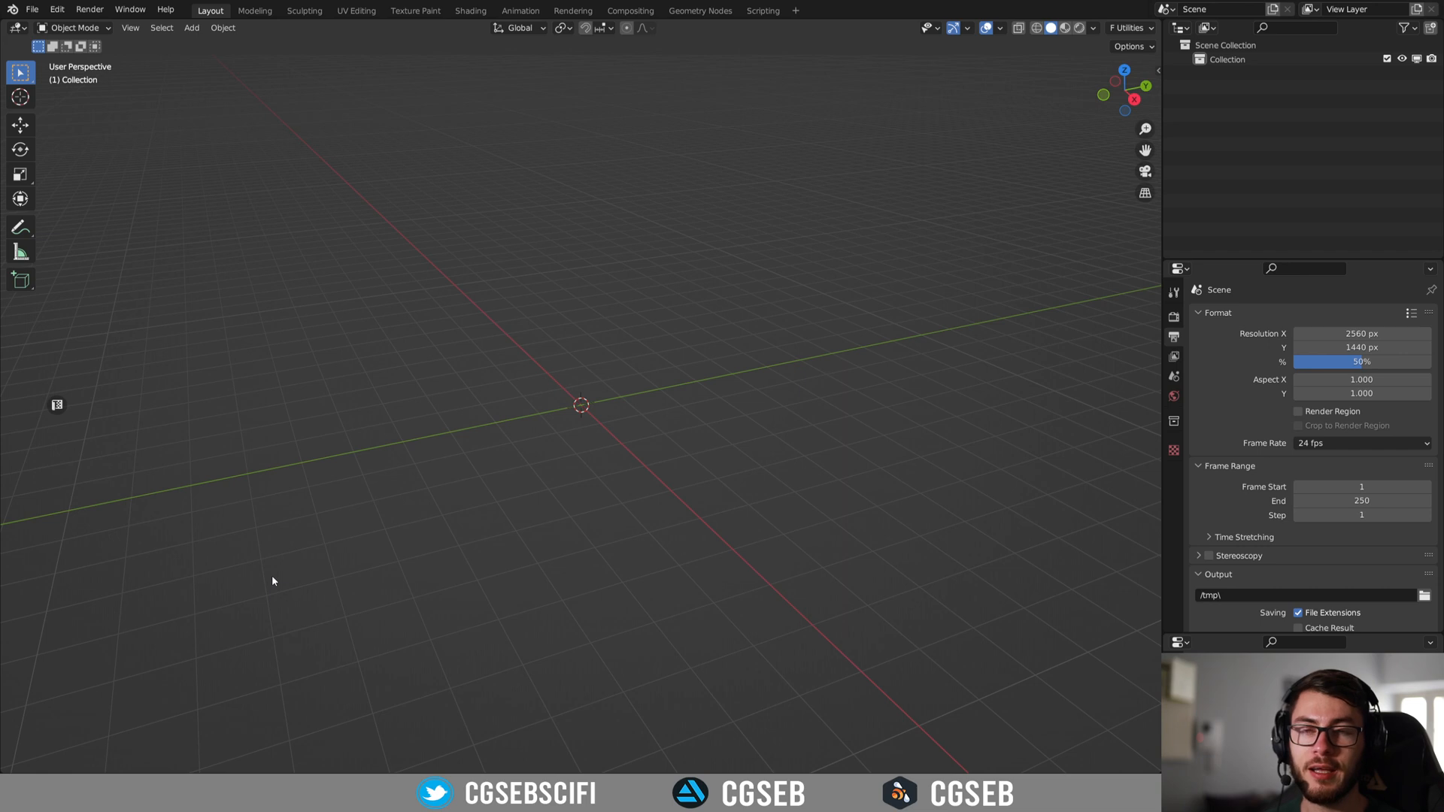
# Draw a rectangle with Fluent's create mode on the drawing grid, centred on the world origin.
pyautogui.moveTo(272, 577); pyautogui.dragTo(576, 426, button='middle')
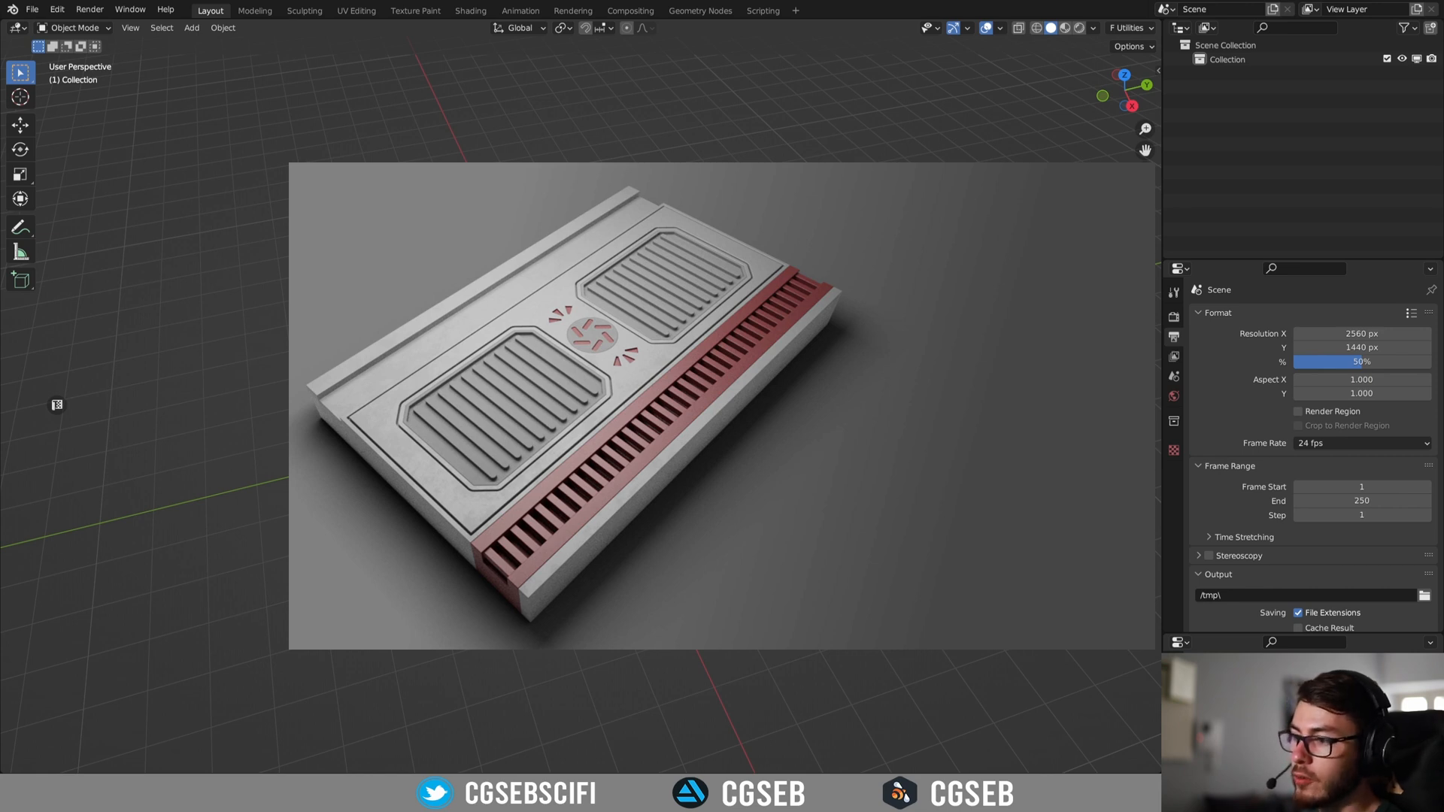
pyautogui.press('f')
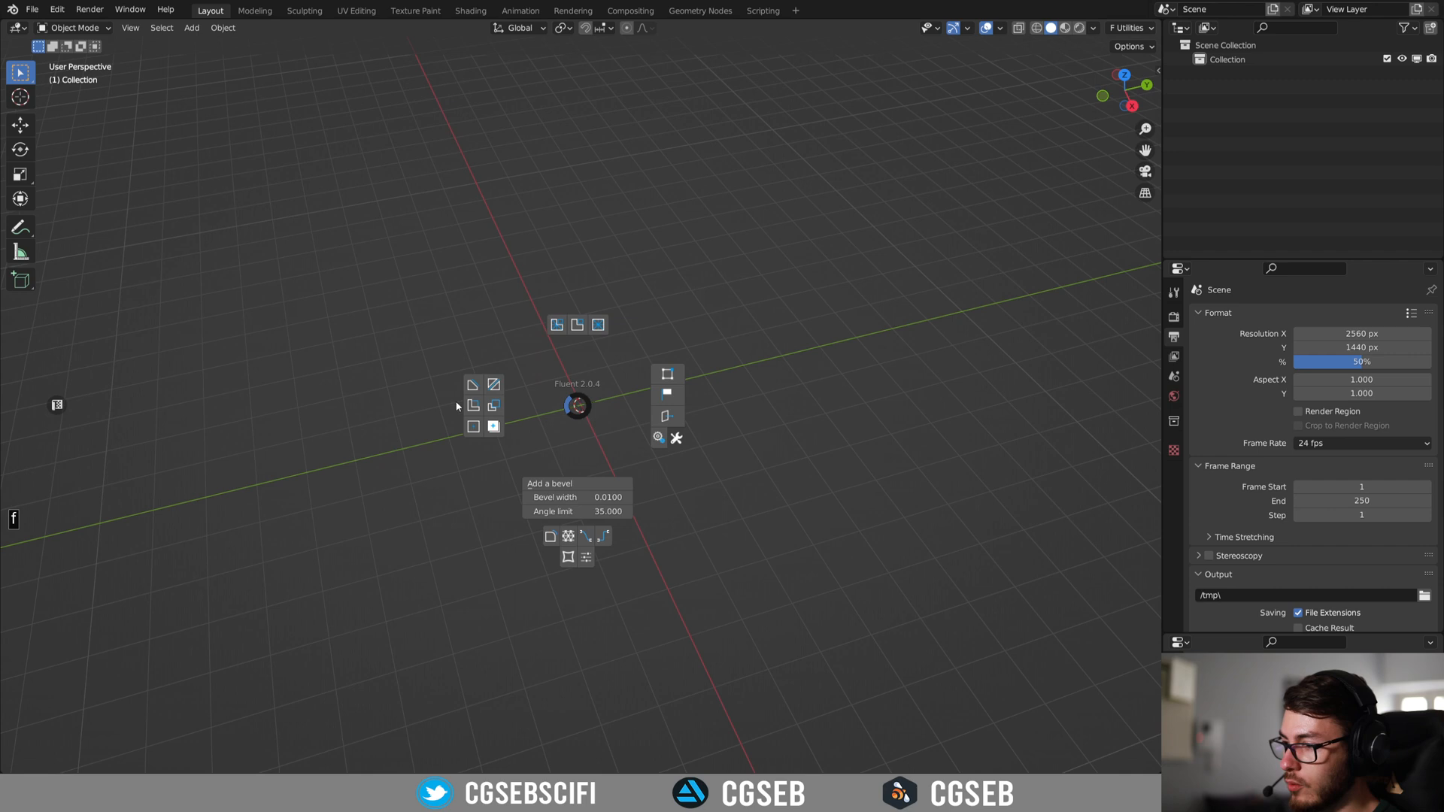
pyautogui.click(473, 426)
pyautogui.click(637, 445)
pyautogui.moveTo(638, 444)
pyautogui.mouseDown(button='middle')
pyautogui.moveTo(606, 454)
pyautogui.moveTo(603, 471)
pyautogui.mouseUp(button='middle')
pyautogui.click(581, 406)
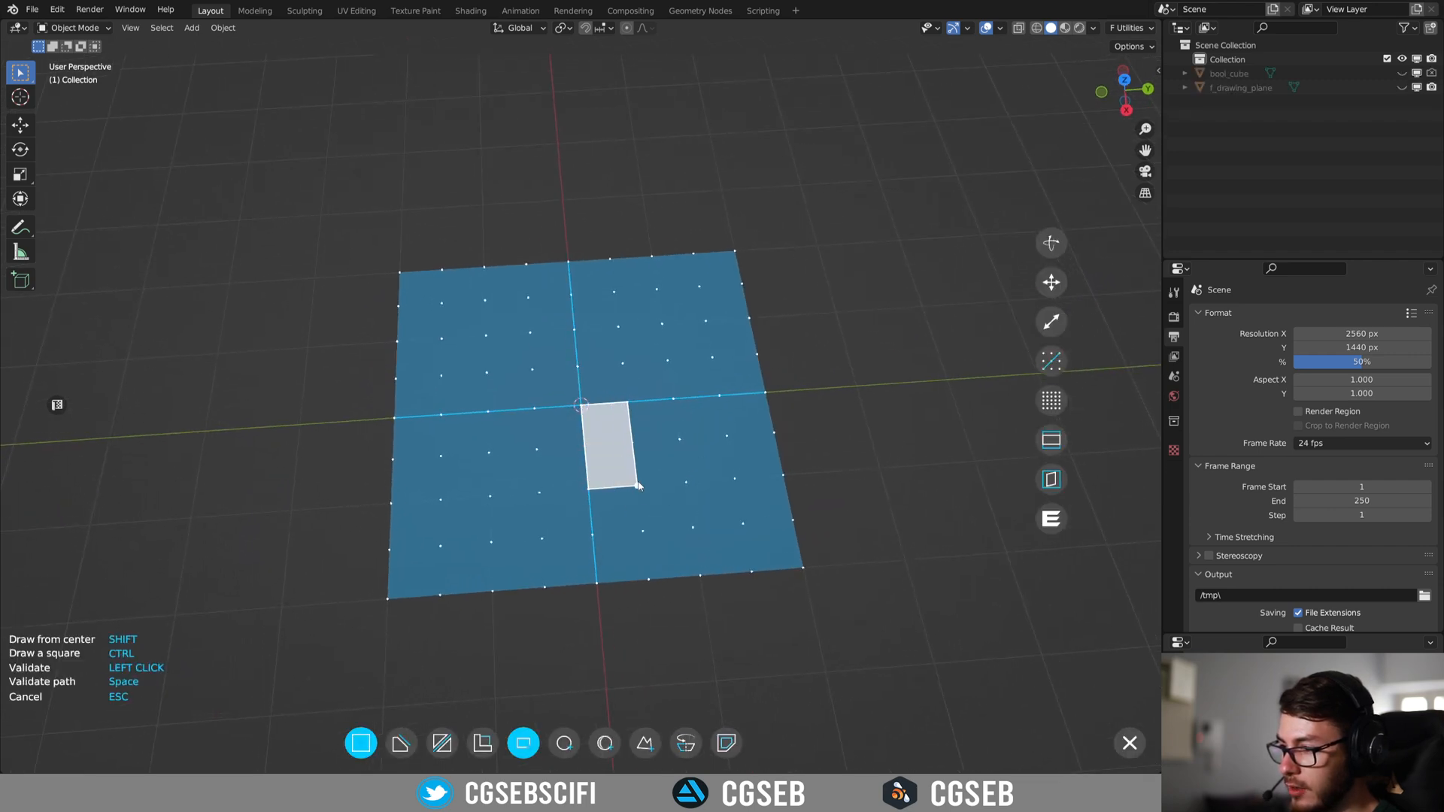
pyautogui.press('ctrl')
pyautogui.hotkey('ctrl', 'shift')
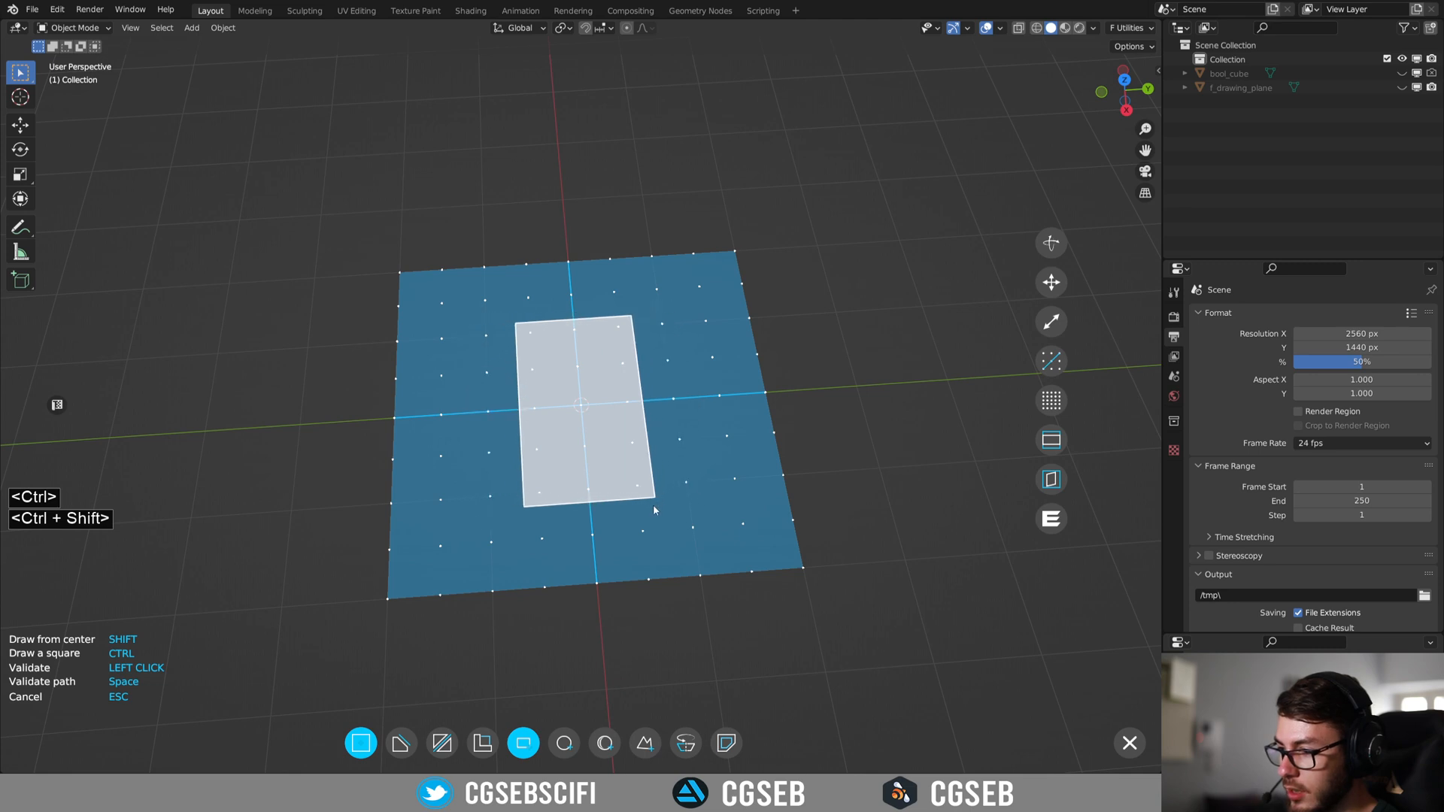
pyautogui.click(660, 526)
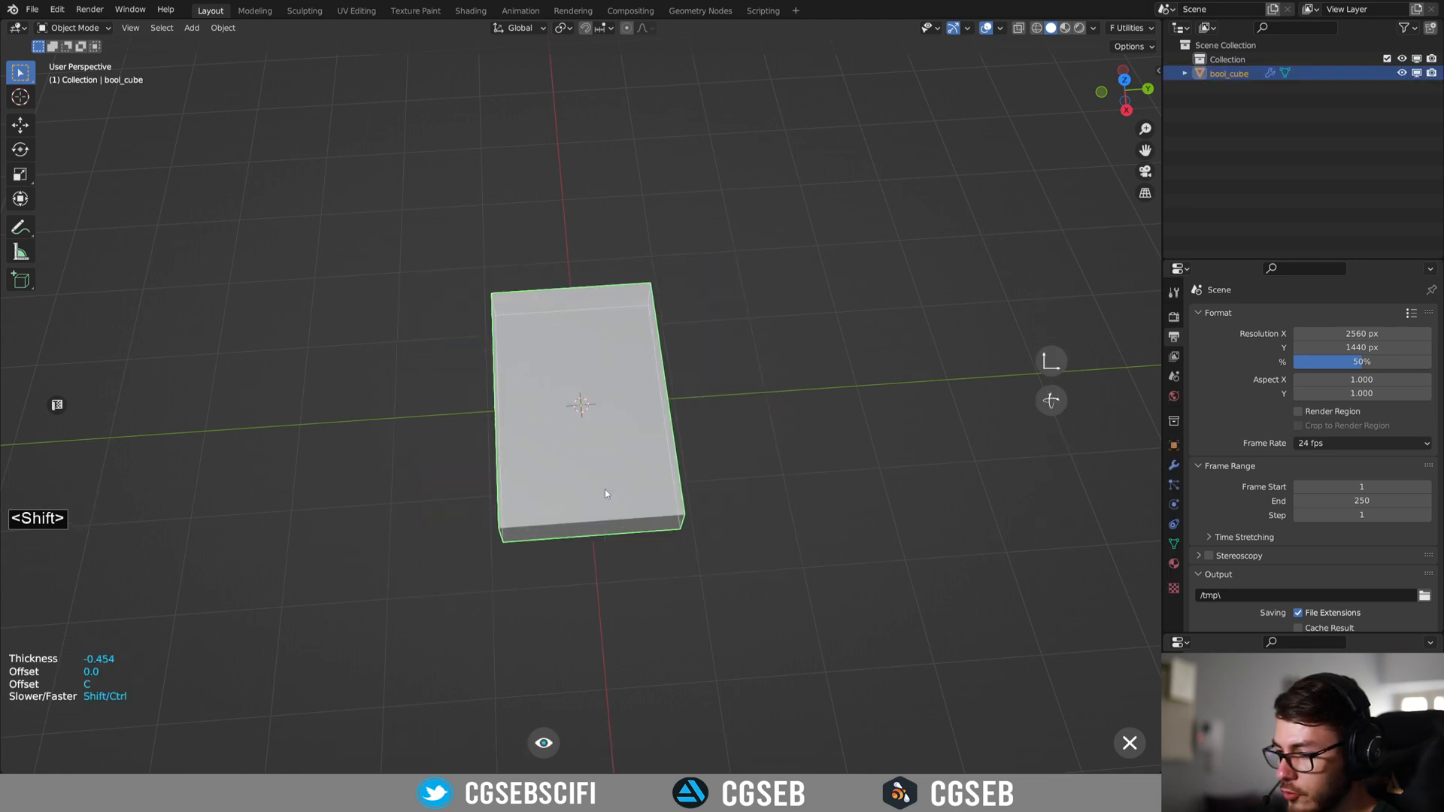
# Give the rectangle a thickness of about 0.5 to form a flat slab, and finish the shape.
pyautogui.moveTo(596, 485); pyautogui.dragTo(595, 411, button='middle')
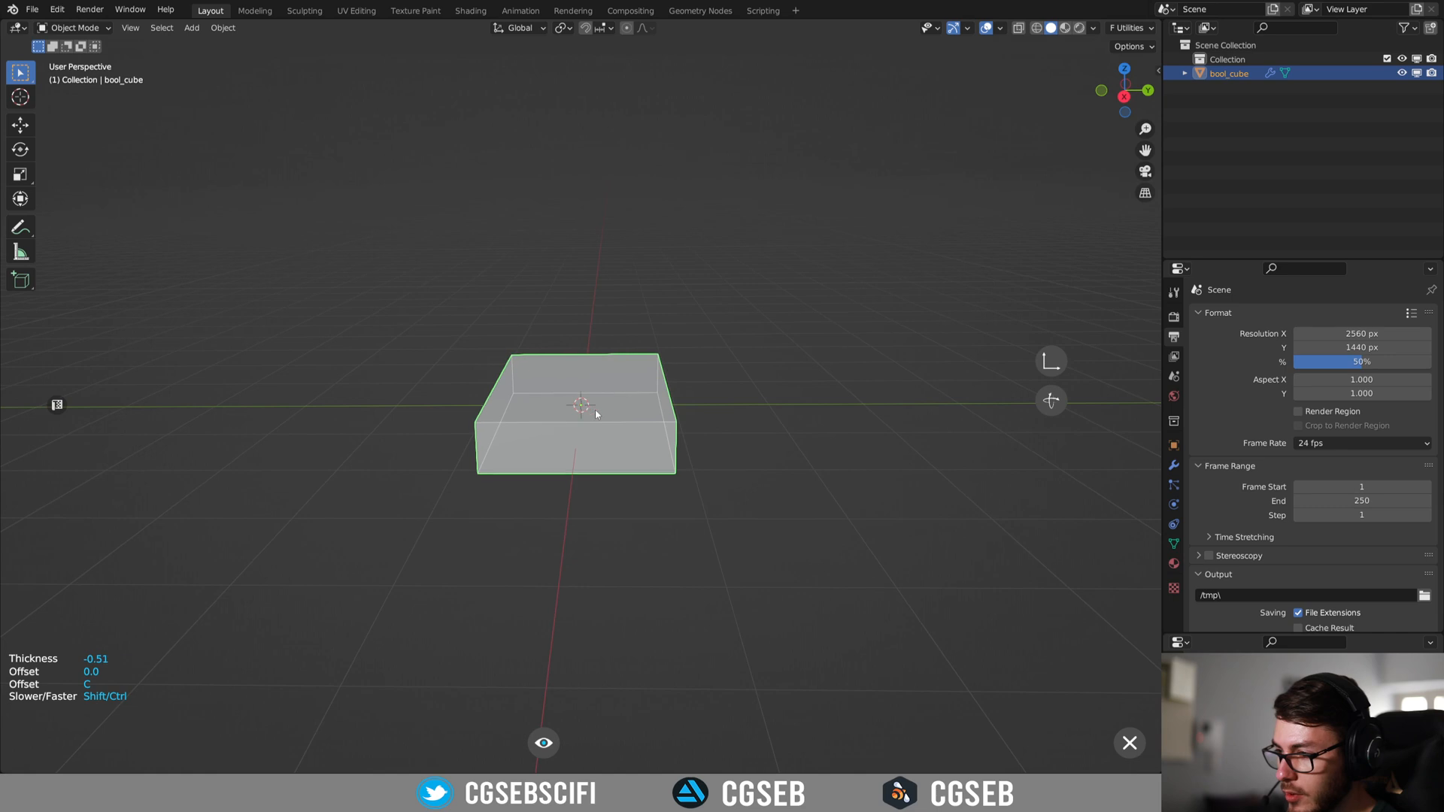
pyautogui.click(630, 429)
pyautogui.click(716, 429)
pyautogui.moveTo(670, 430); pyautogui.dragTo(606, 430, button='middle')
pyautogui.scroll(2, 607, 429)
pyautogui.scroll(2, 607, 433)
pyautogui.moveTo(553, 487); pyautogui.dragTo(841, 335, button='middle')
pyautogui.click(881, 429)
pyautogui.moveTo(882, 430); pyautogui.dragTo(697, 434, button='middle')
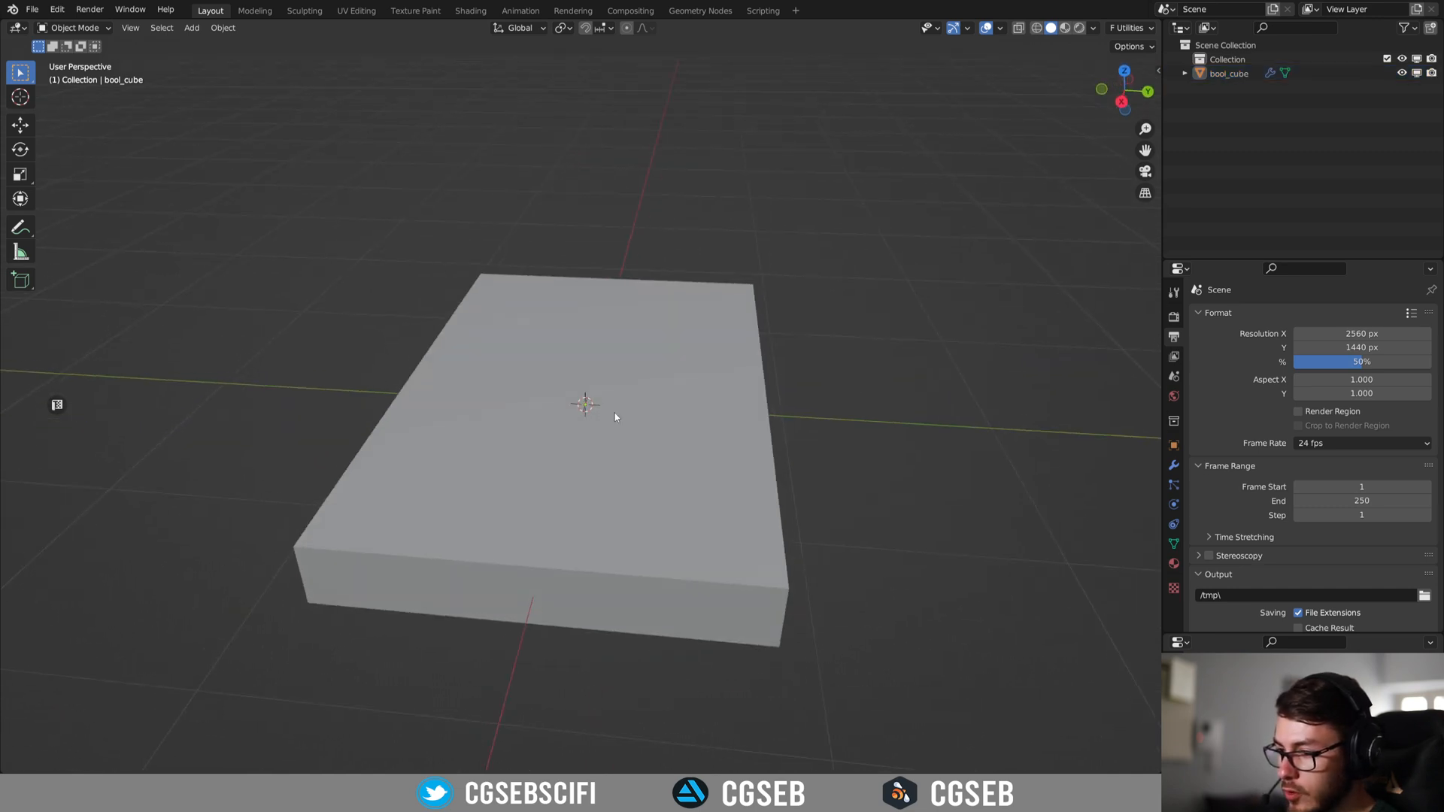
# Add a Fluent bevel to the slab's edges and adjust the bevel width.
pyautogui.click(577, 455)
pyautogui.press('f')
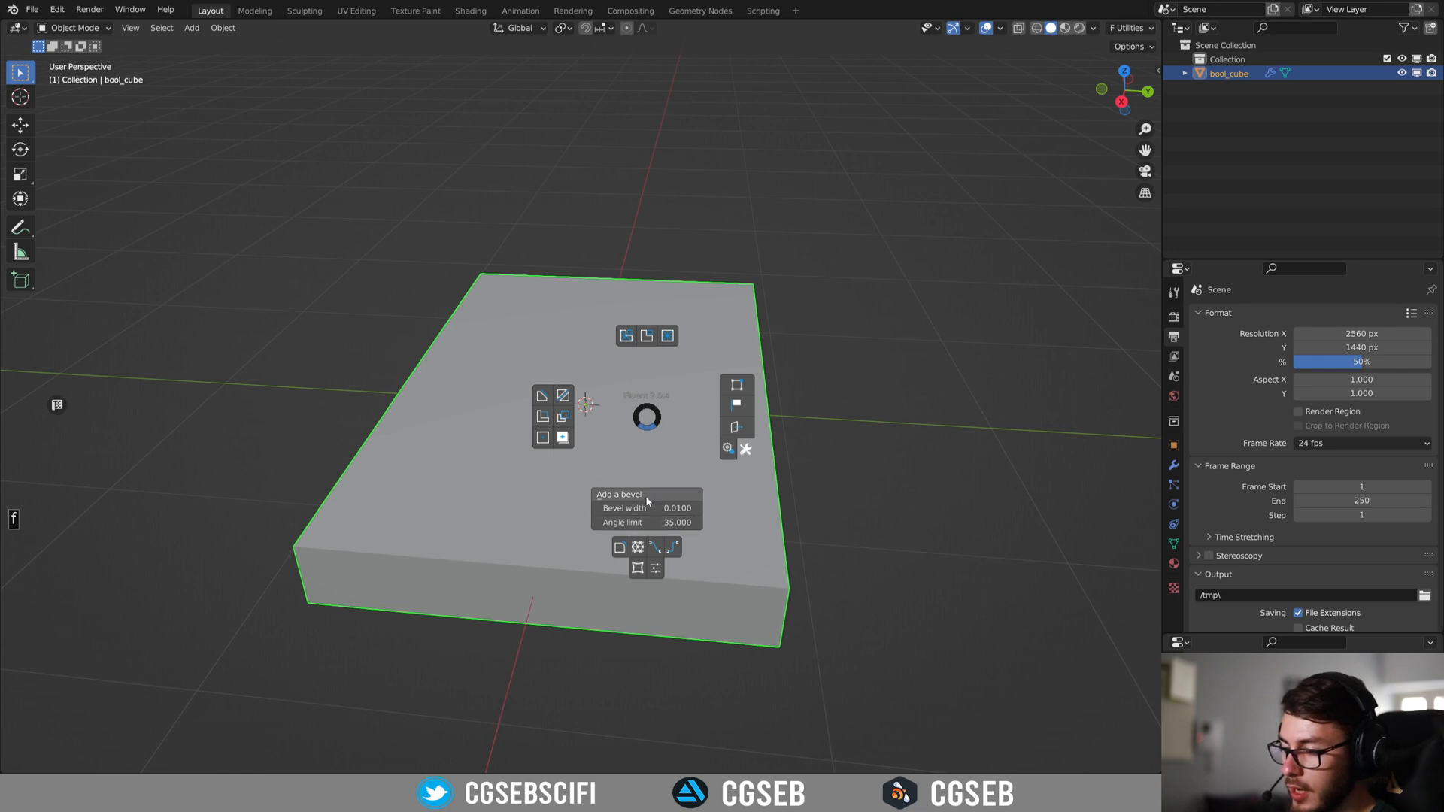
pyautogui.moveTo(636, 502); pyautogui.dragTo(651, 477, button='middle')
pyautogui.press('f')
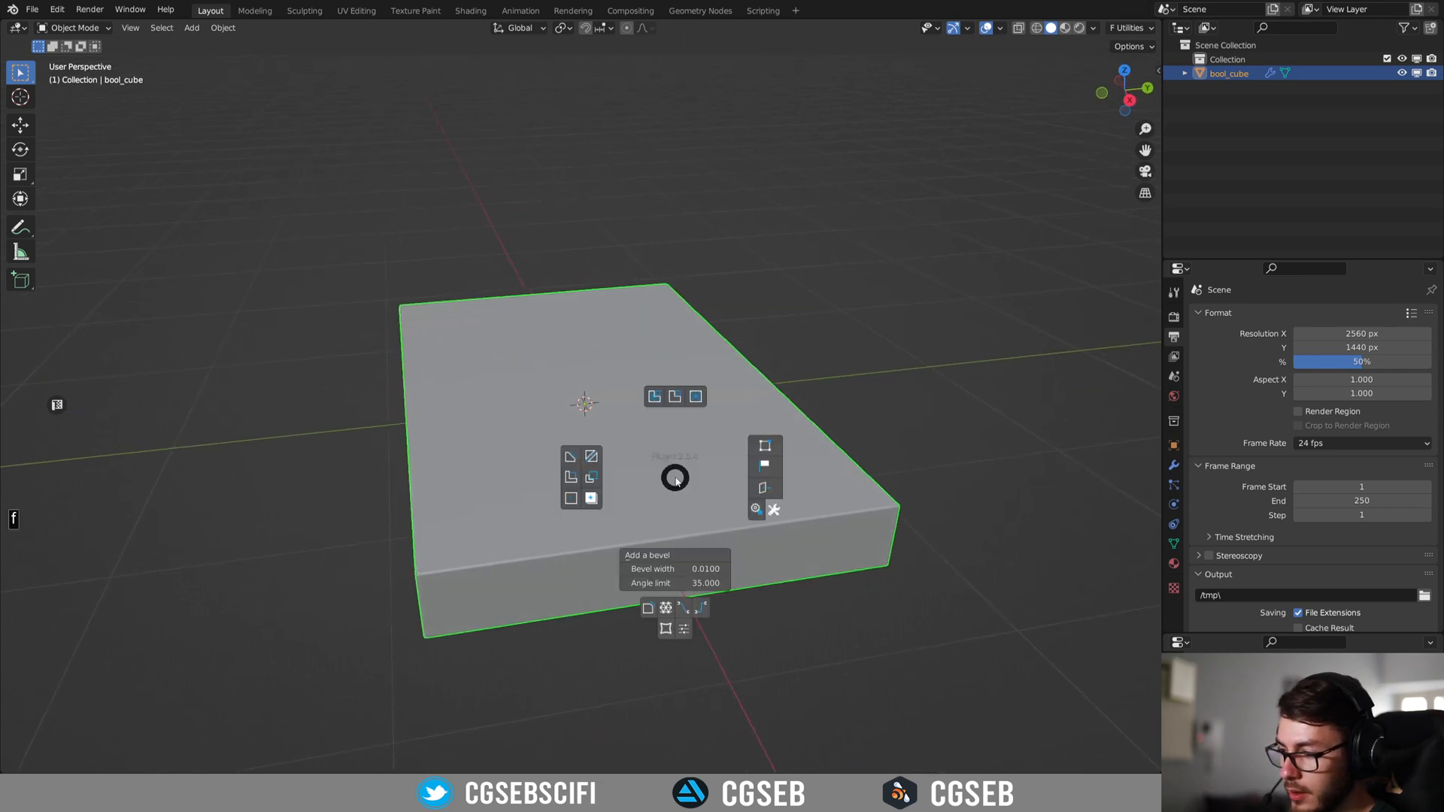
pyautogui.keyDown('shift'); pyautogui.moveTo(698, 569); pyautogui.dragTo(728, 572); pyautogui.keyUp('shift')
pyautogui.moveTo(725, 558); pyautogui.dragTo(628, 481, button='middle')
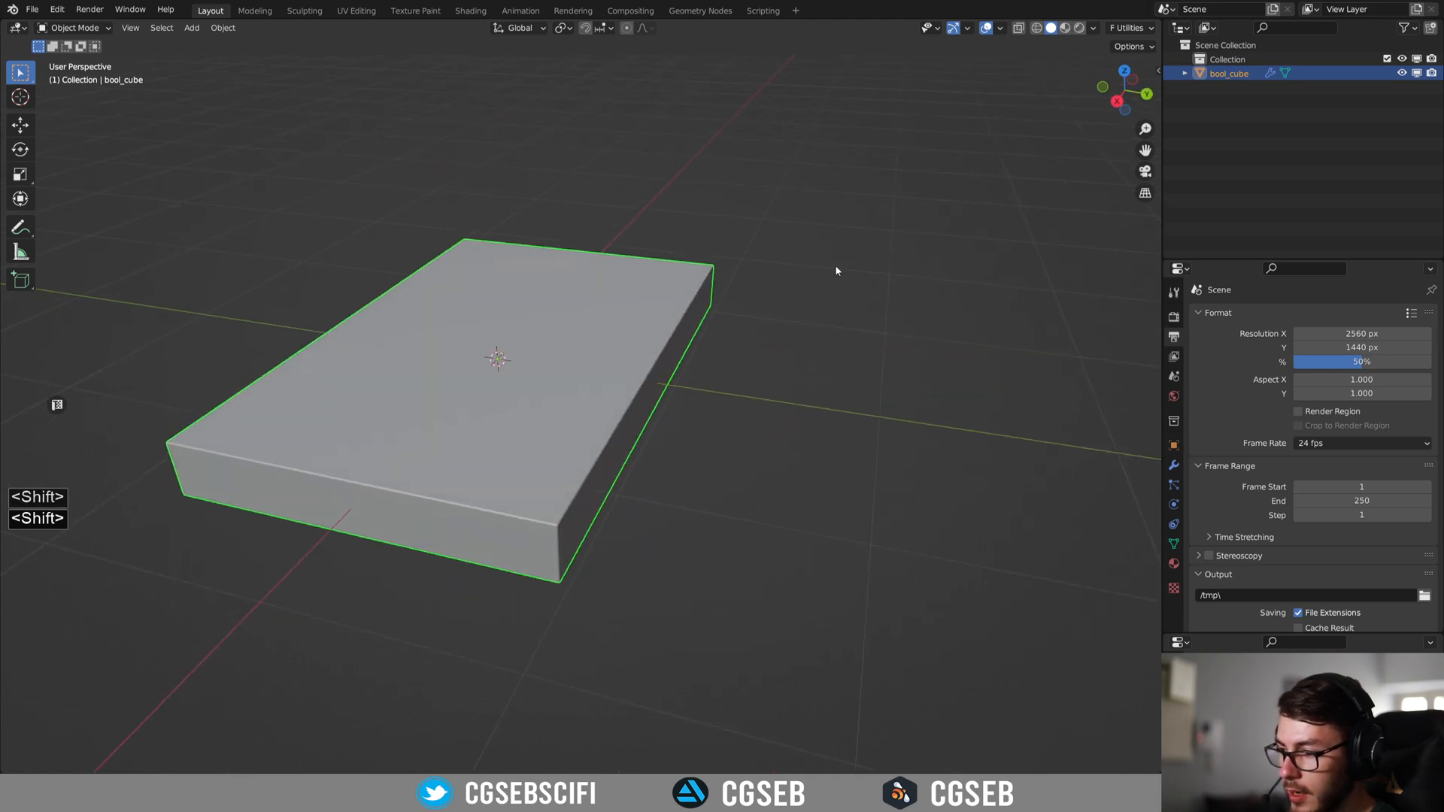
# Turn on Cavity in the viewport shading and set its type to Both.
pyautogui.click(1093, 28)
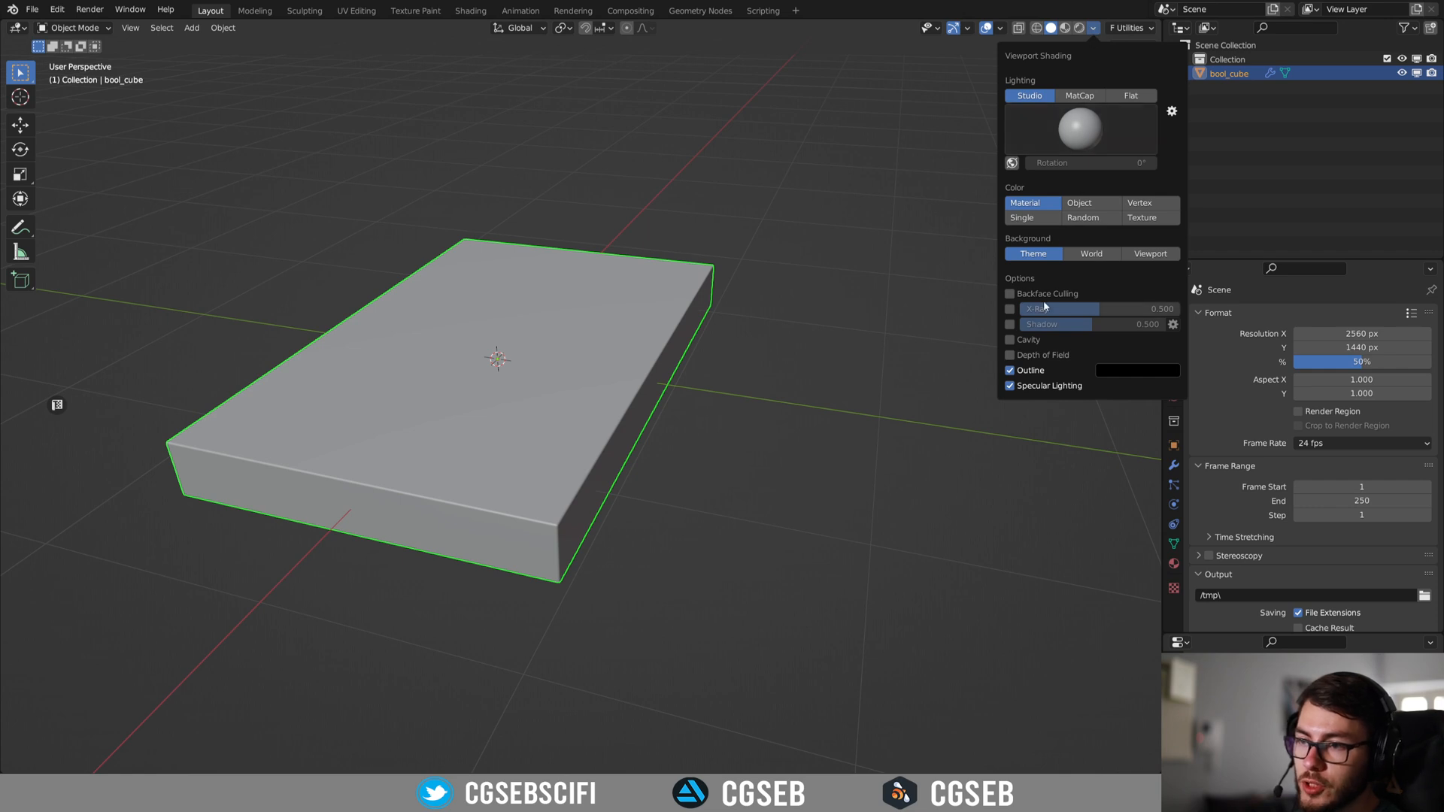
pyautogui.click(1021, 342)
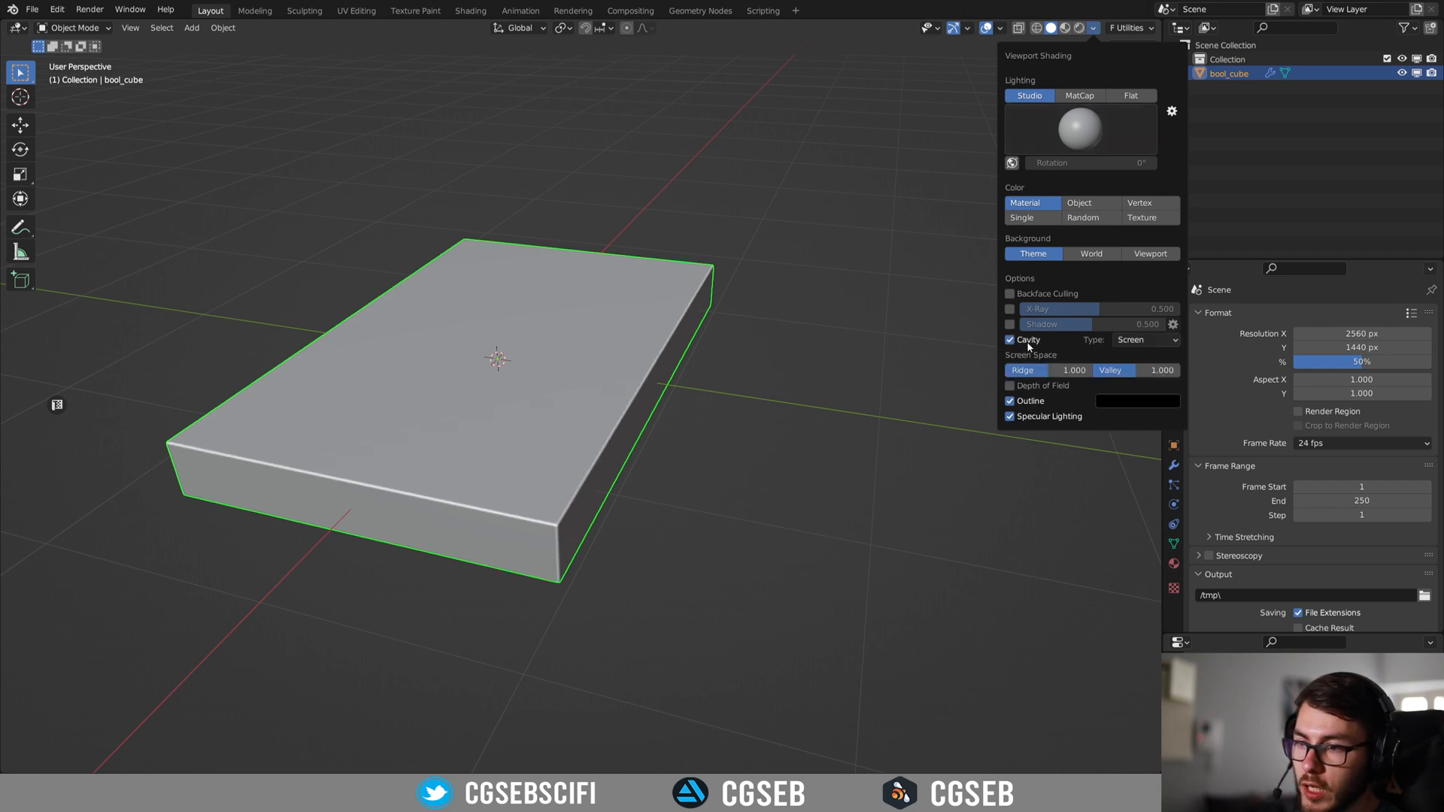
pyautogui.click(1131, 340)
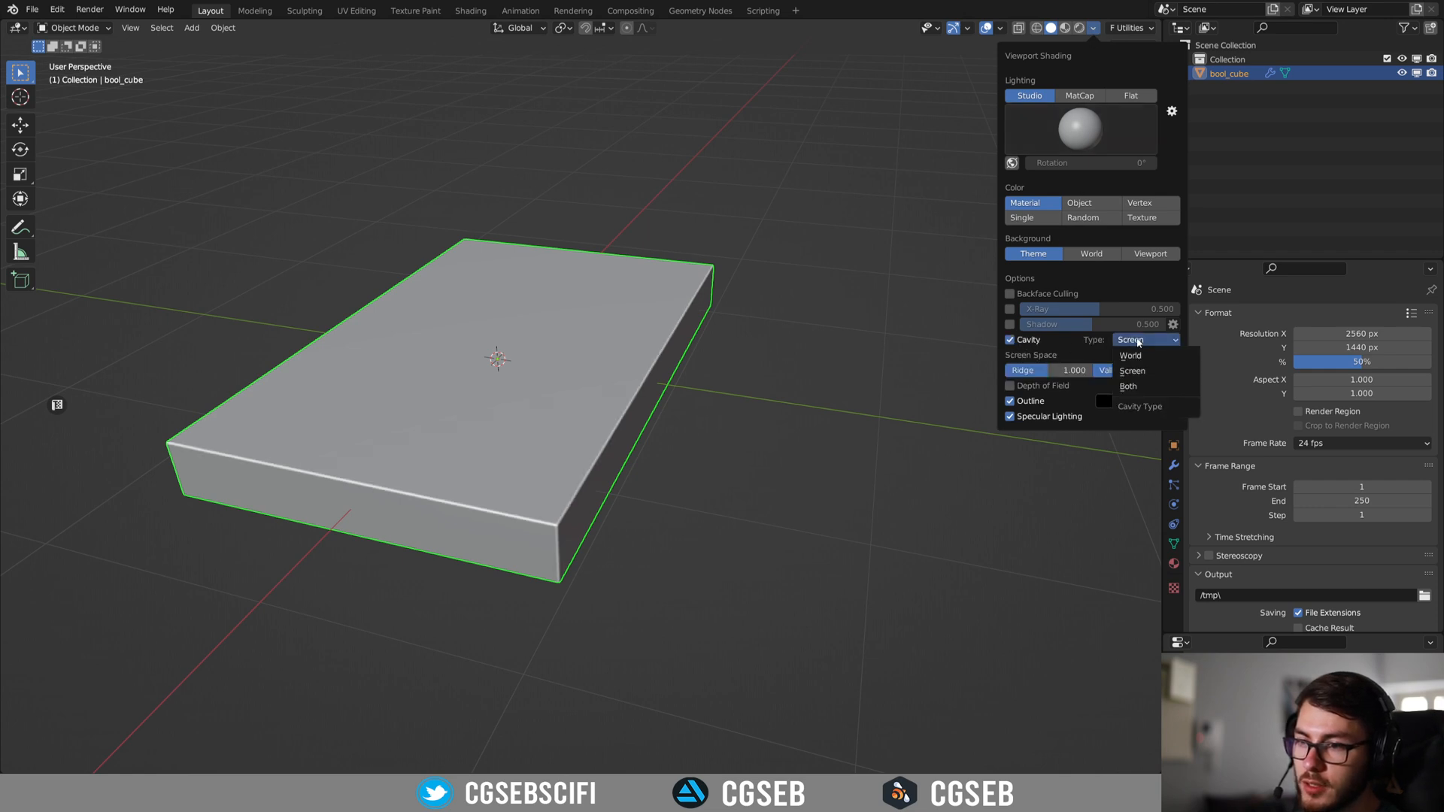
pyautogui.click(1137, 387)
# Reduce the slab's bevel width to 0.0054.
pyautogui.moveTo(647, 443); pyautogui.dragTo(634, 315, button='middle')
pyautogui.scroll(3, 643, 437)
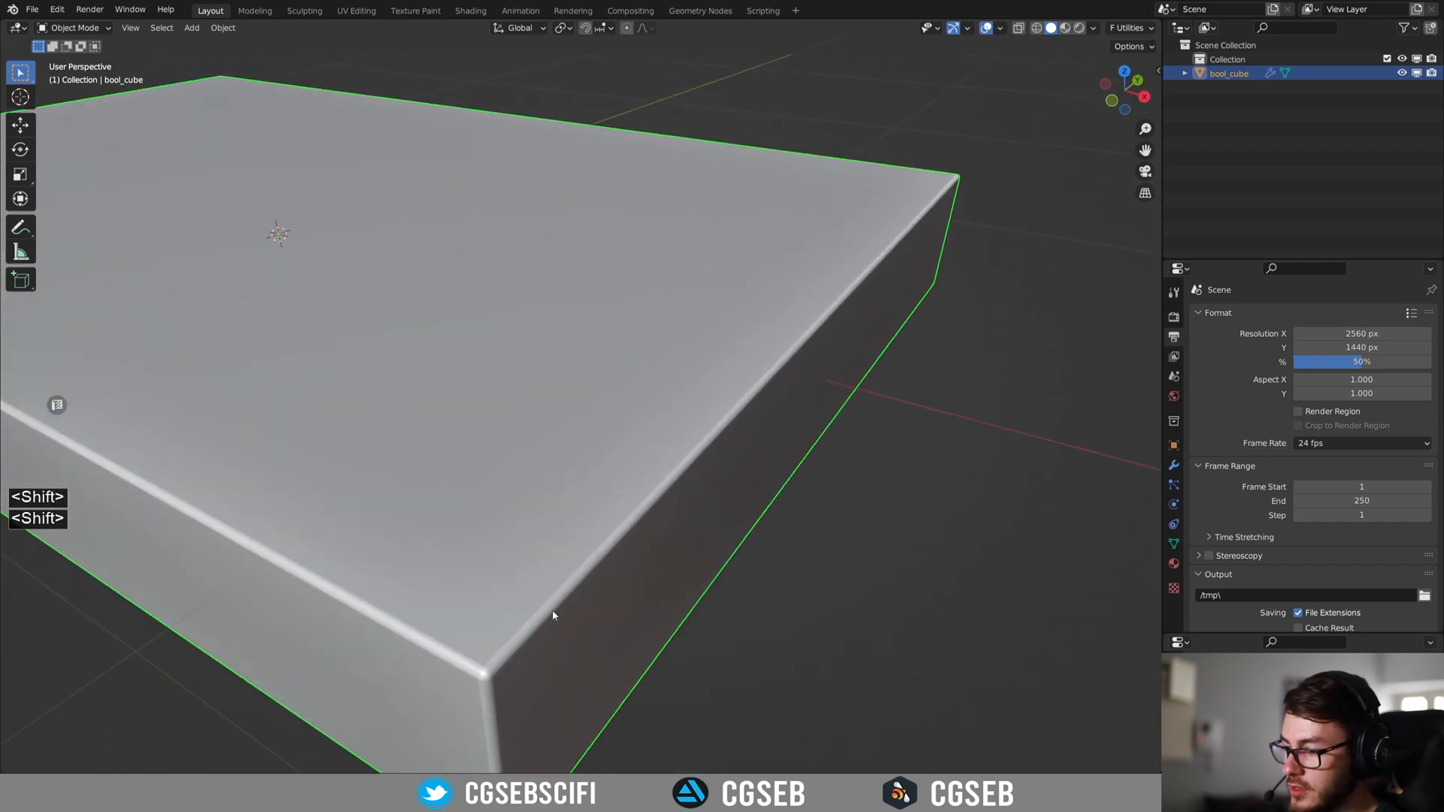
pyautogui.press('f')
pyautogui.moveTo(623, 570); pyautogui.dragTo(649, 567)
pyautogui.moveTo(537, 406); pyautogui.dragTo(585, 444, button='middle')
pyautogui.scroll(-5, 598, 436)
pyautogui.scroll(1, 615, 463)
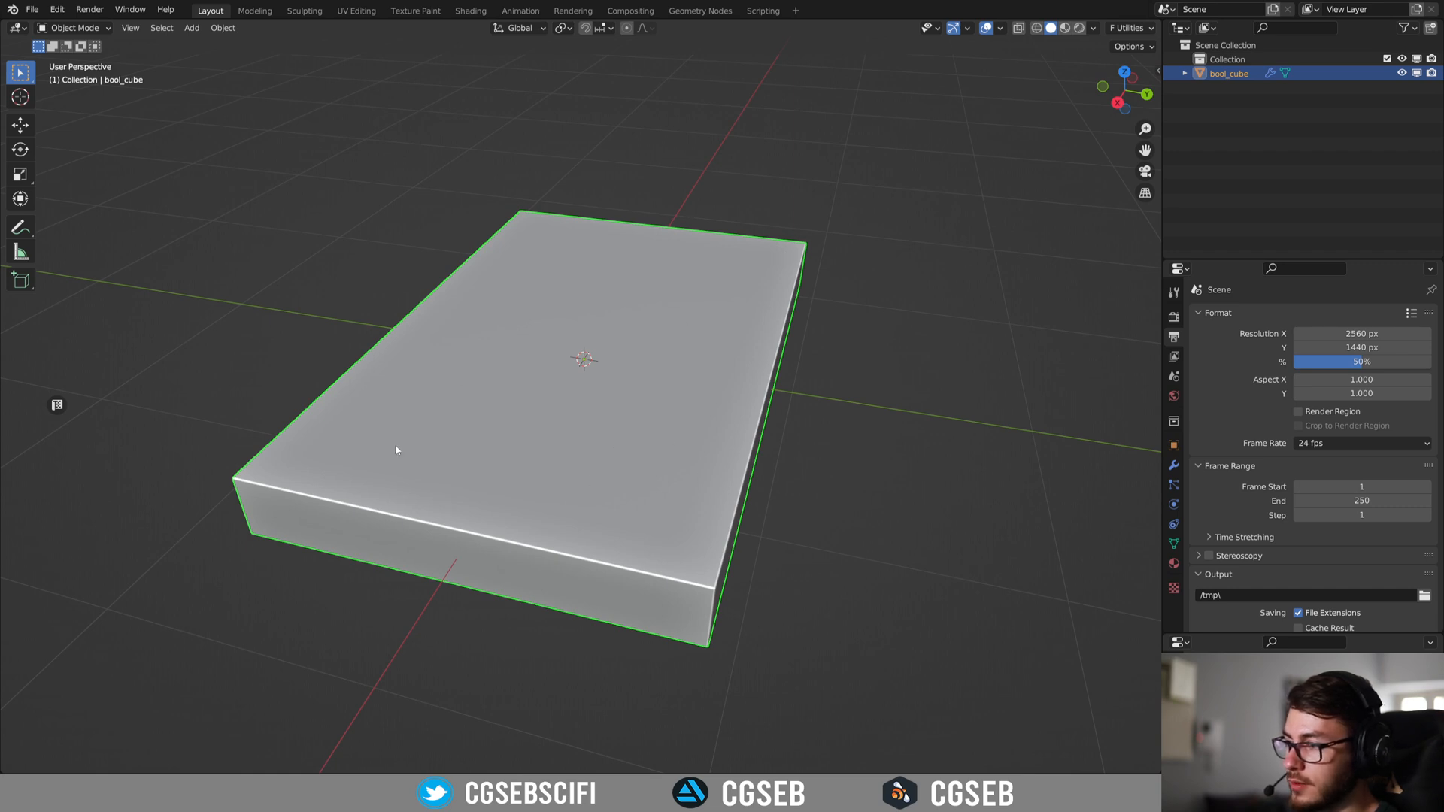
# Draw a slice rectangle on the slab's top face, starting from the centre of the face.
pyautogui.press('f')
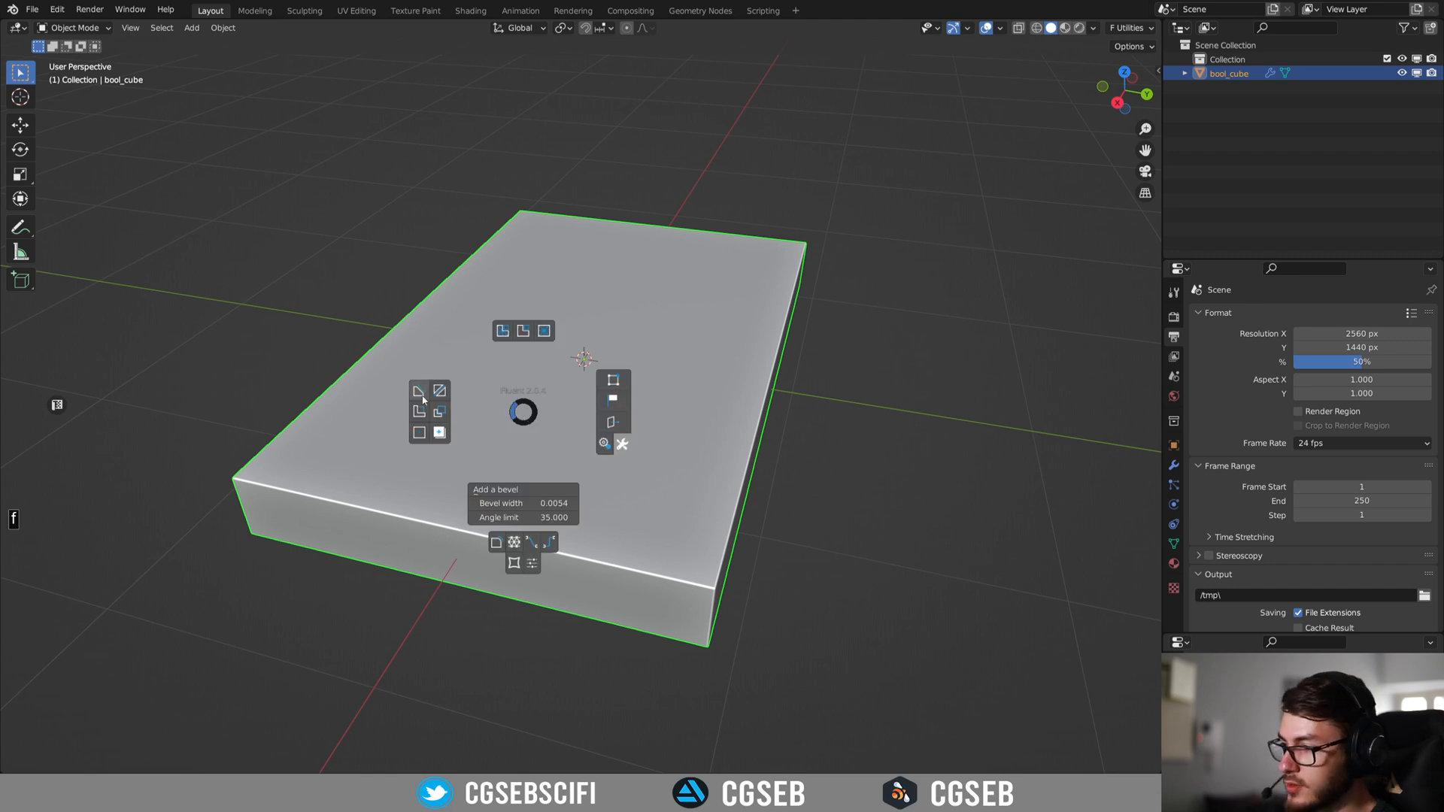
pyautogui.click(610, 317)
pyautogui.moveTo(567, 408); pyautogui.dragTo(507, 455, button='middle')
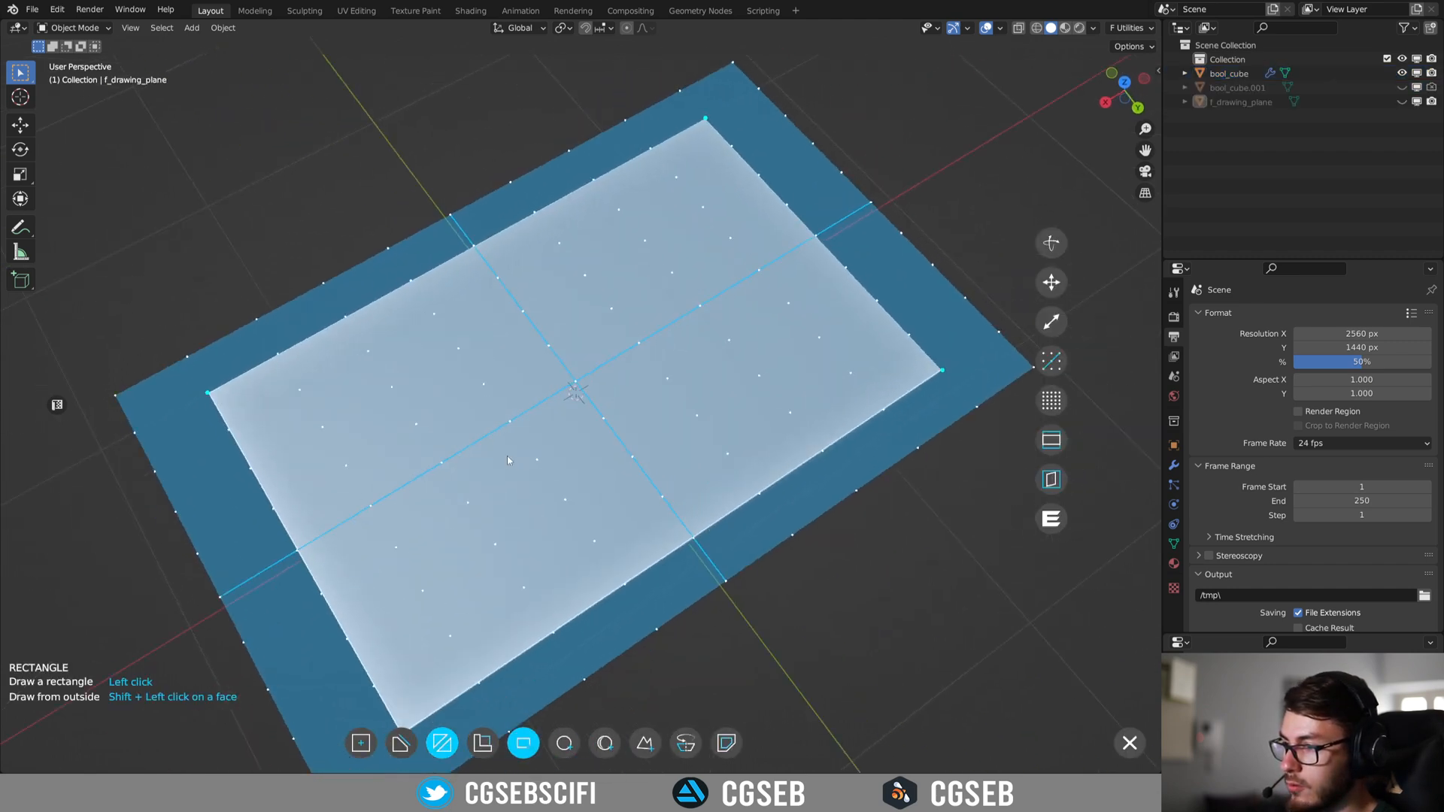
pyautogui.click(569, 388)
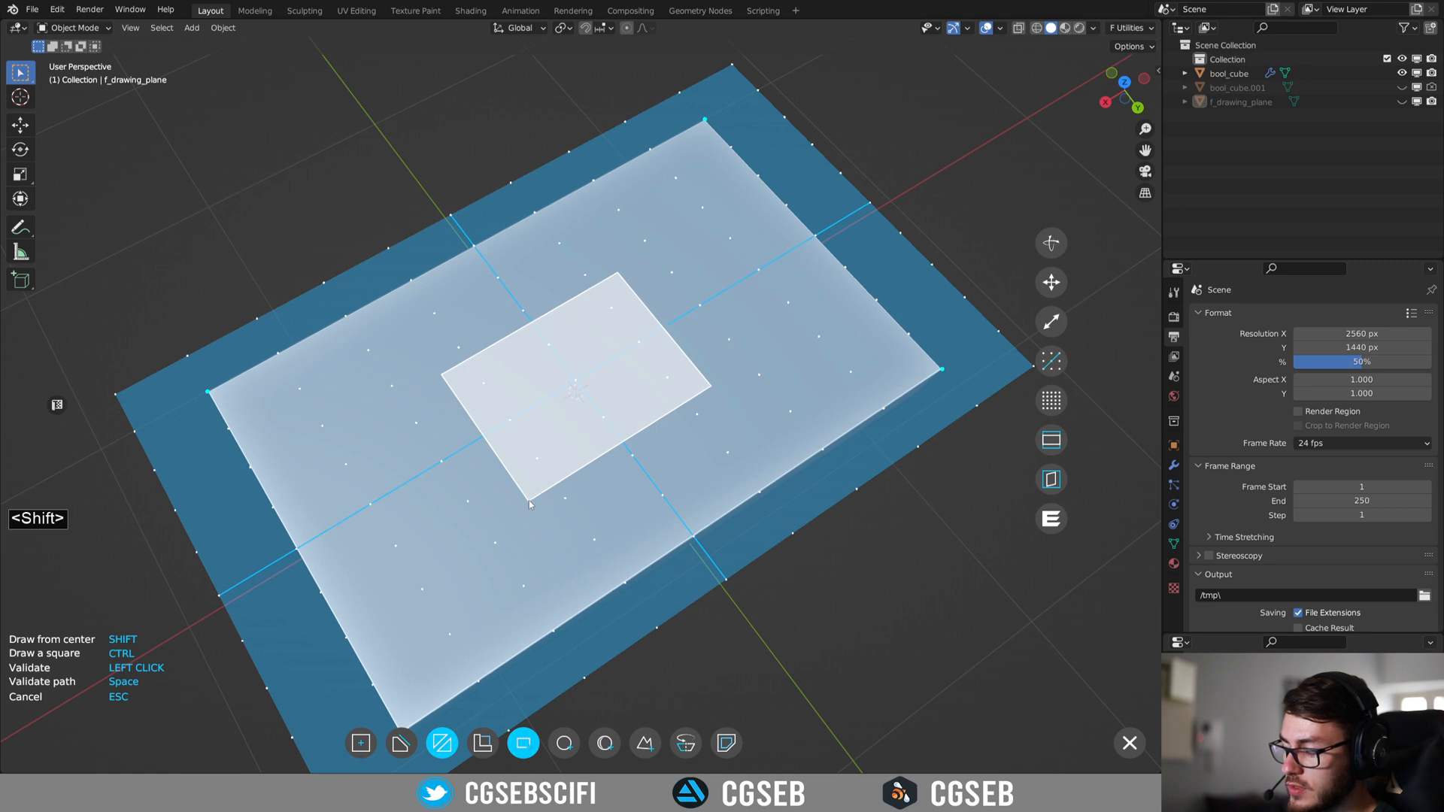
pyautogui.click(529, 501)
# Adjust the slice shape's thickness to a shallow cut inside the slab.
pyautogui.moveTo(476, 464); pyautogui.dragTo(489, 388, button='middle')
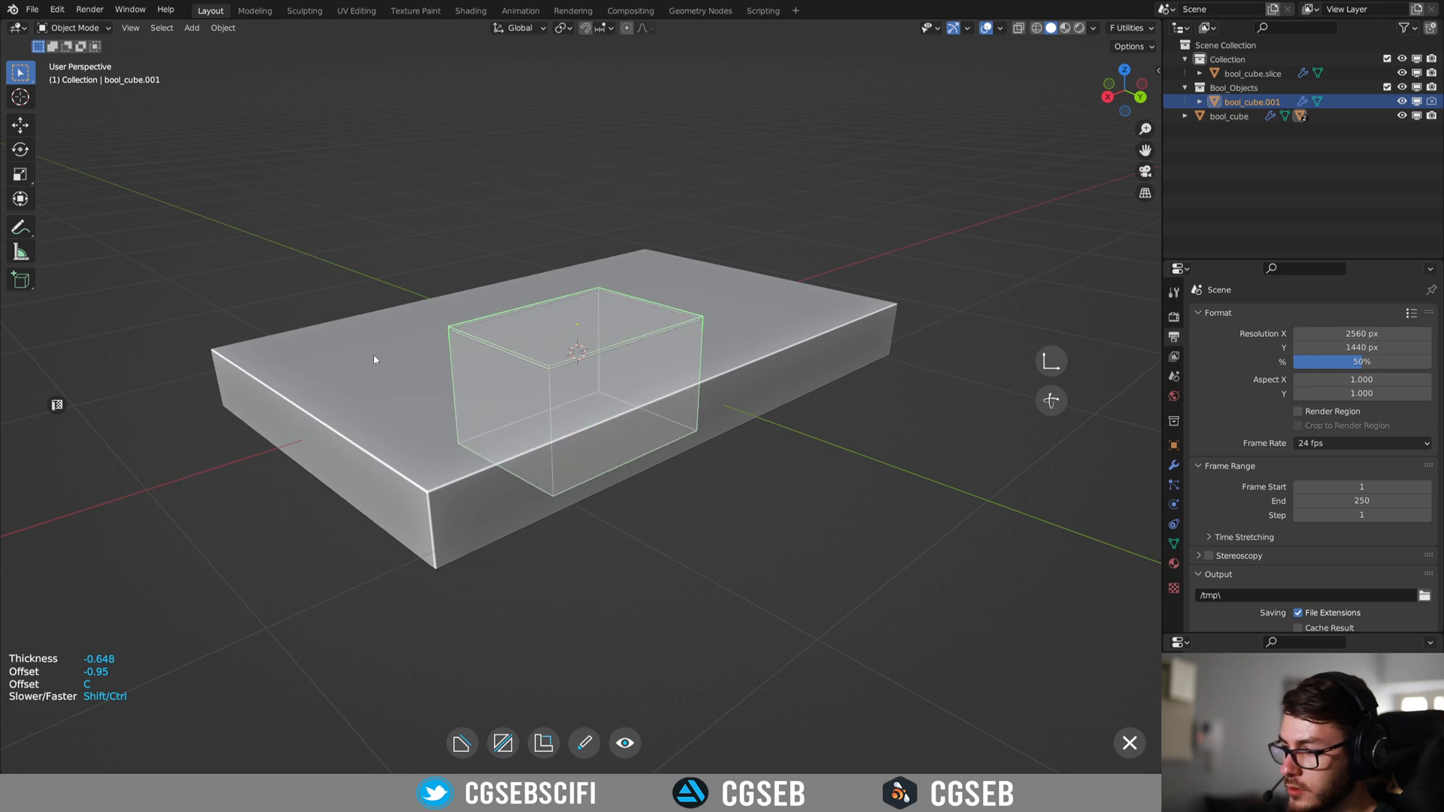
pyautogui.rightClick(453, 364)
pyautogui.click(543, 367)
pyautogui.moveTo(612, 363); pyautogui.dragTo(600, 430, button='middle')
pyautogui.scroll(3, 616, 409)
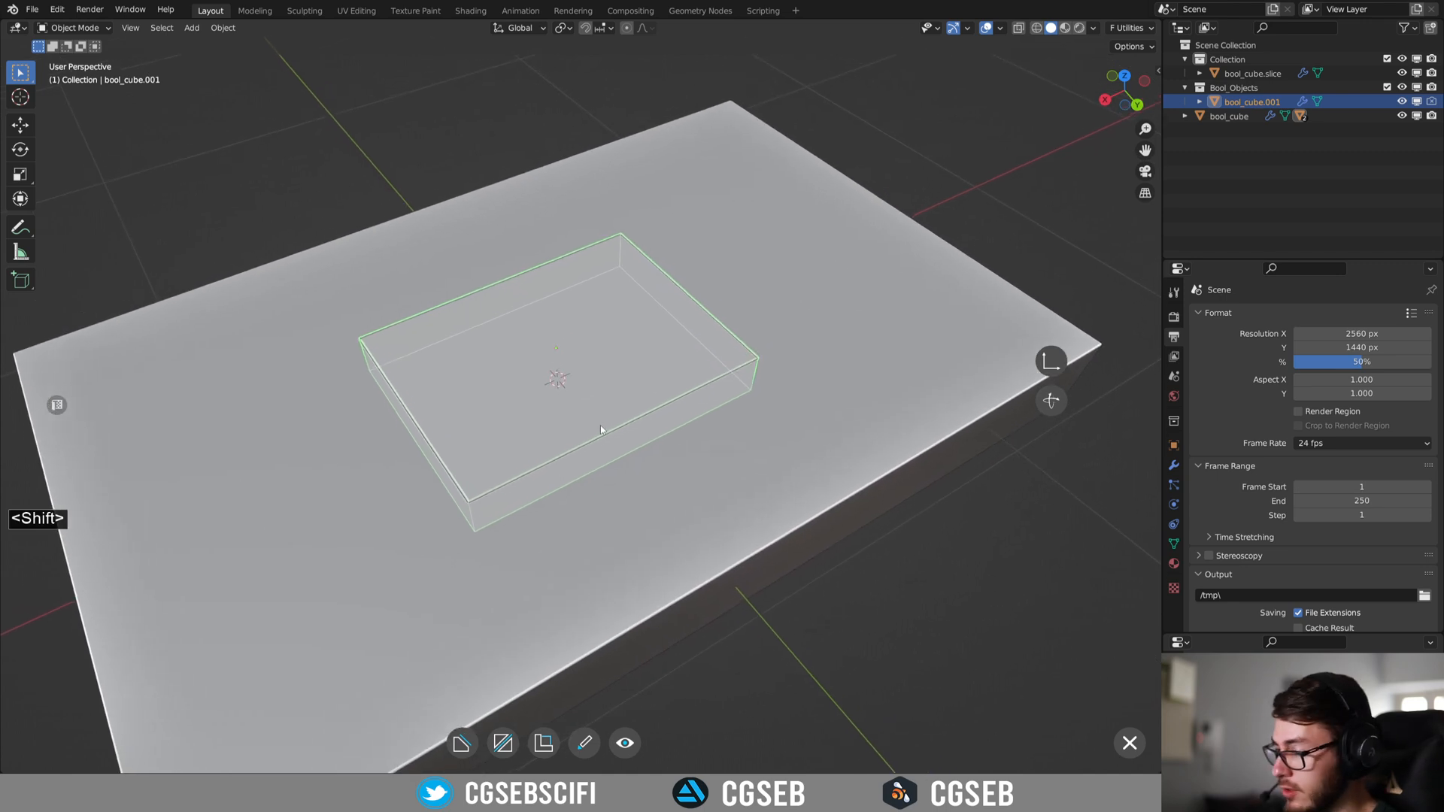
# Bevel the four corners of the slice shape into straight chamfers.
pyautogui.press('b')
pyautogui.press('c')
pyautogui.press('c')
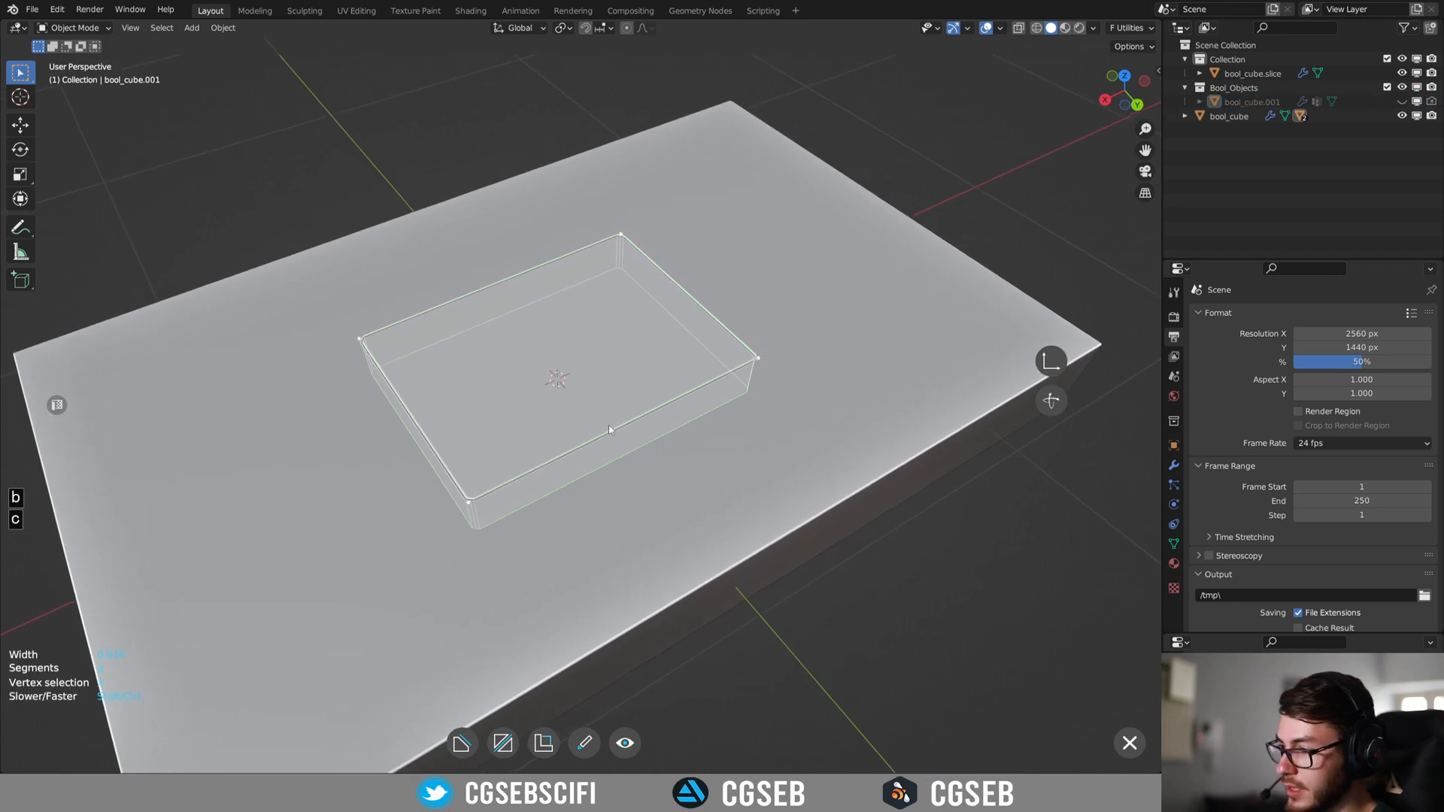
pyautogui.press('c')
pyautogui.press('c')
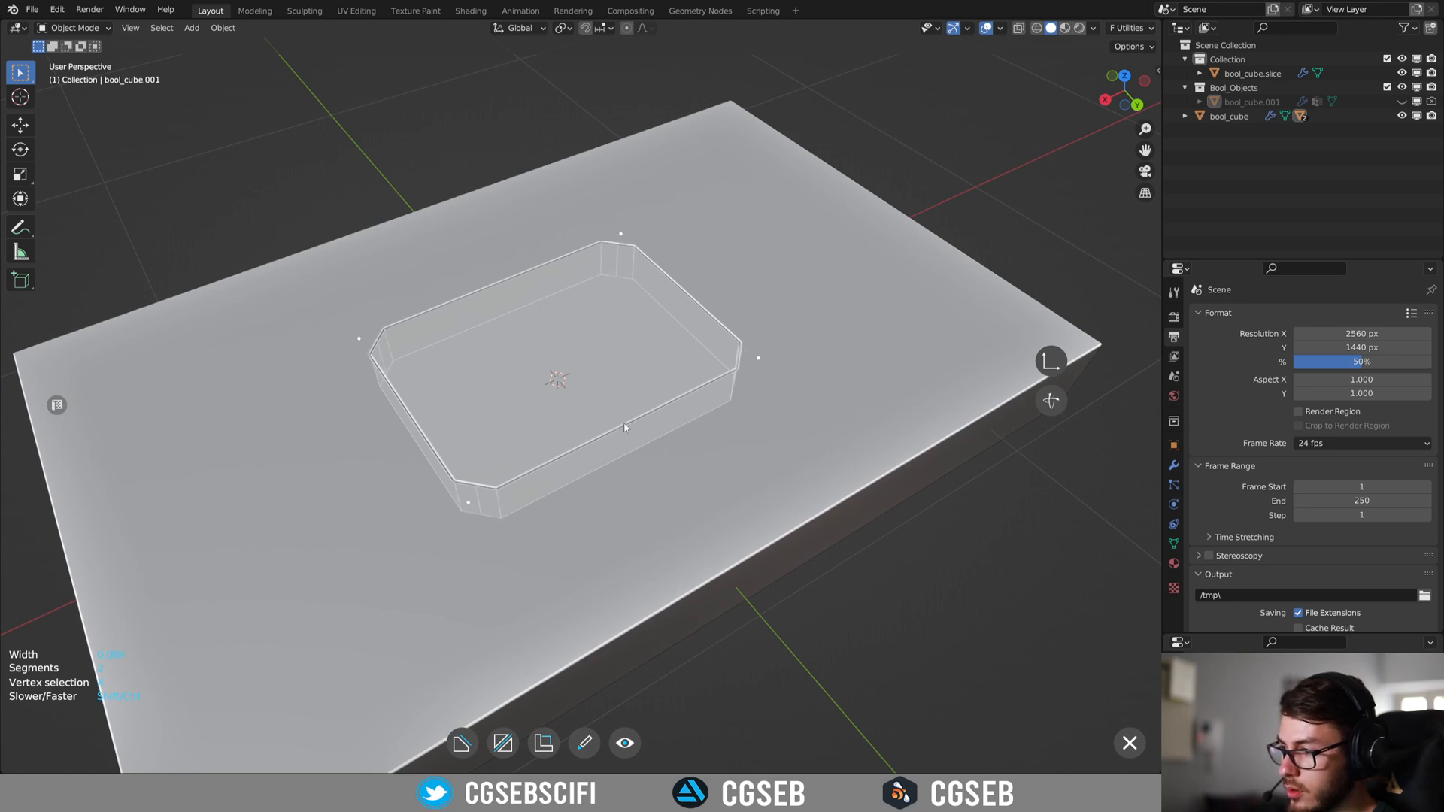
pyautogui.click(624, 424)
pyautogui.click(715, 424)
# Array the slice shape along the X axis with a count of 2 and an offset of about 1.36.
pyautogui.moveTo(790, 380); pyautogui.dragTo(722, 423, button='middle')
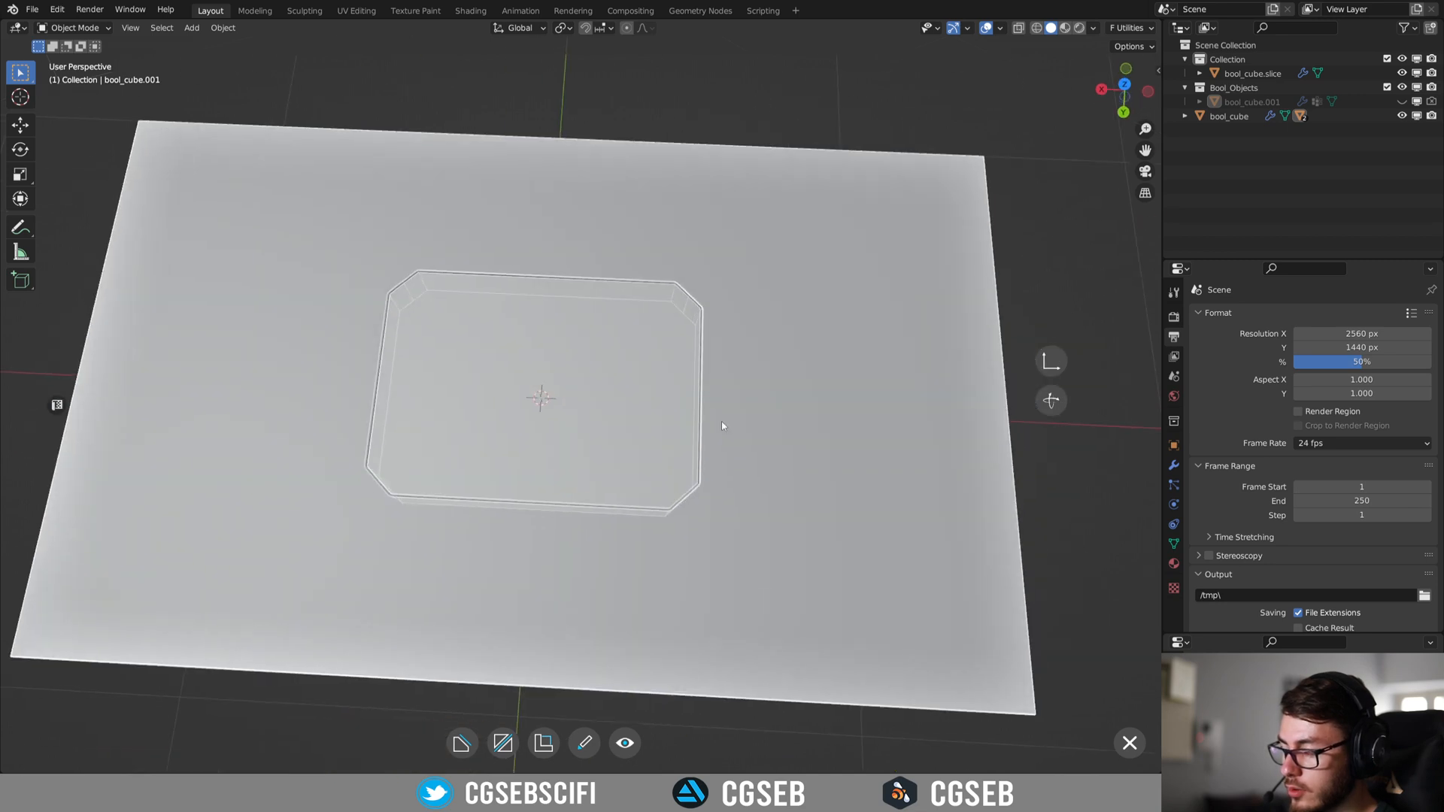
pyautogui.scroll(-2, 722, 422)
pyautogui.press('a')
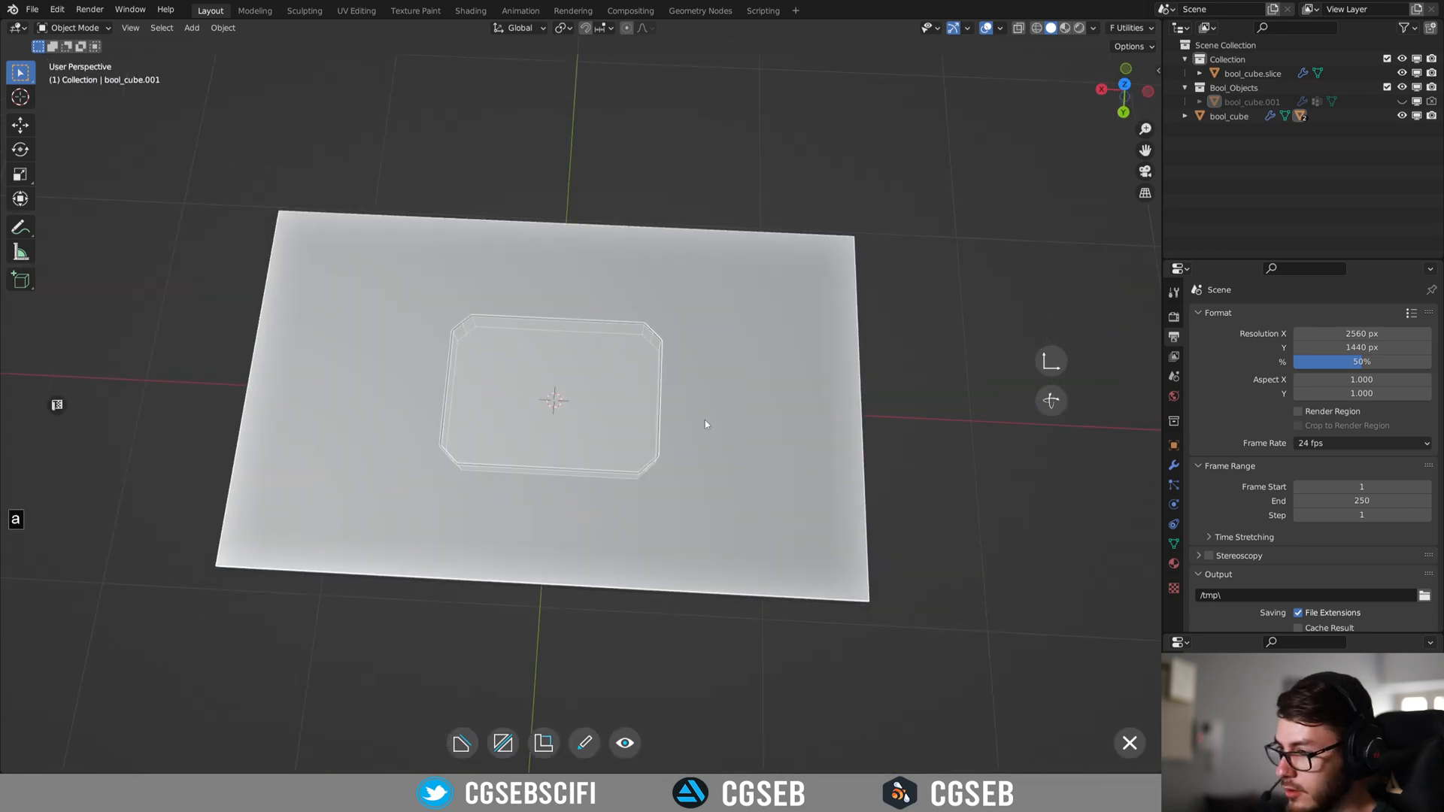
pyautogui.click(467, 387)
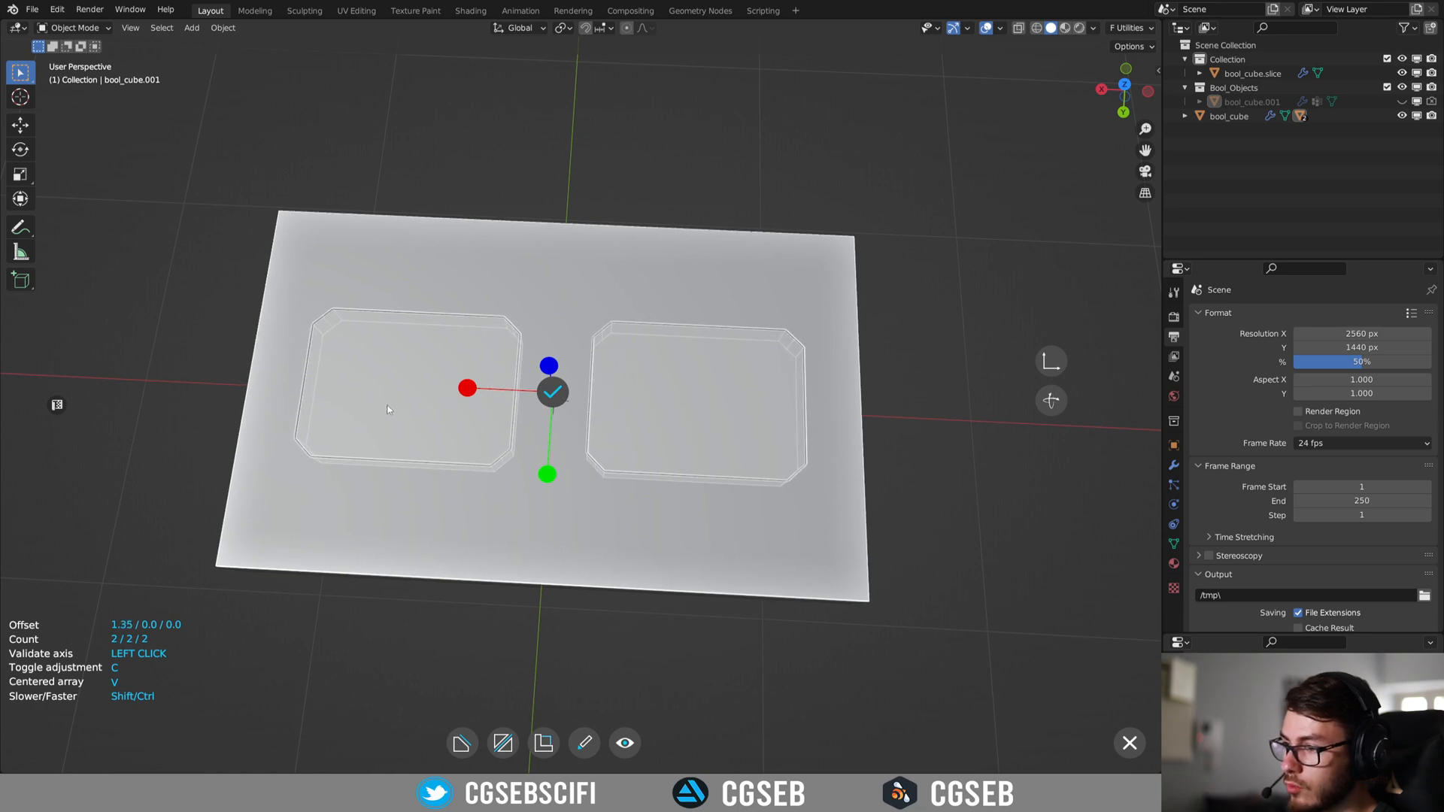
pyautogui.press('KP_7')
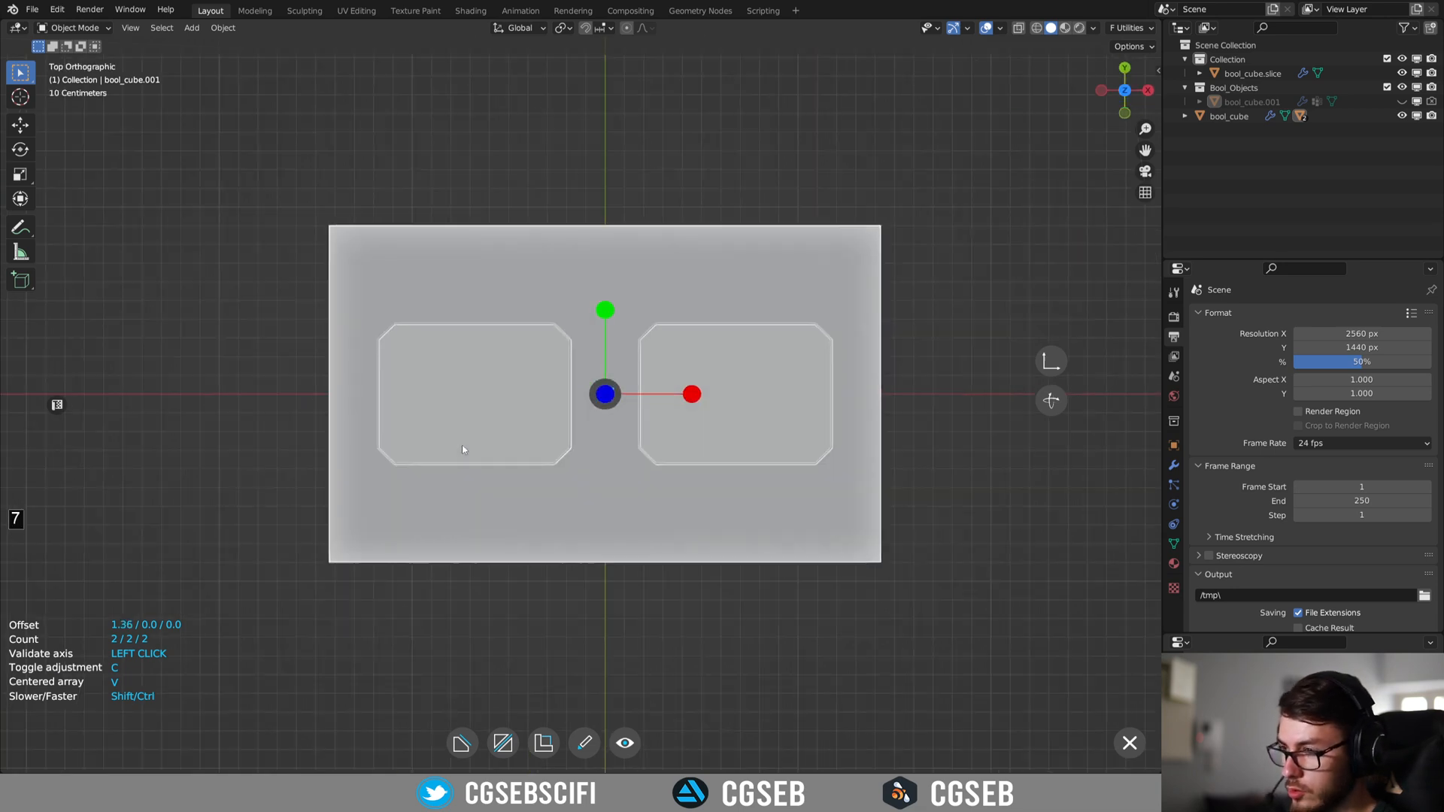
# Fine-tune the array's X offset to 1.358 and finish the two slices on the slab.
pyautogui.keyDown('shift'); pyautogui.moveTo(603, 391); pyautogui.dragTo(503, 372, button='middle'); pyautogui.keyUp('shift')
pyautogui.scroll(2, 519, 376)
pyautogui.keyDown('shift'); pyautogui.moveTo(682, 414); pyautogui.dragTo(868, 429, button='middle'); pyautogui.keyUp('shift')
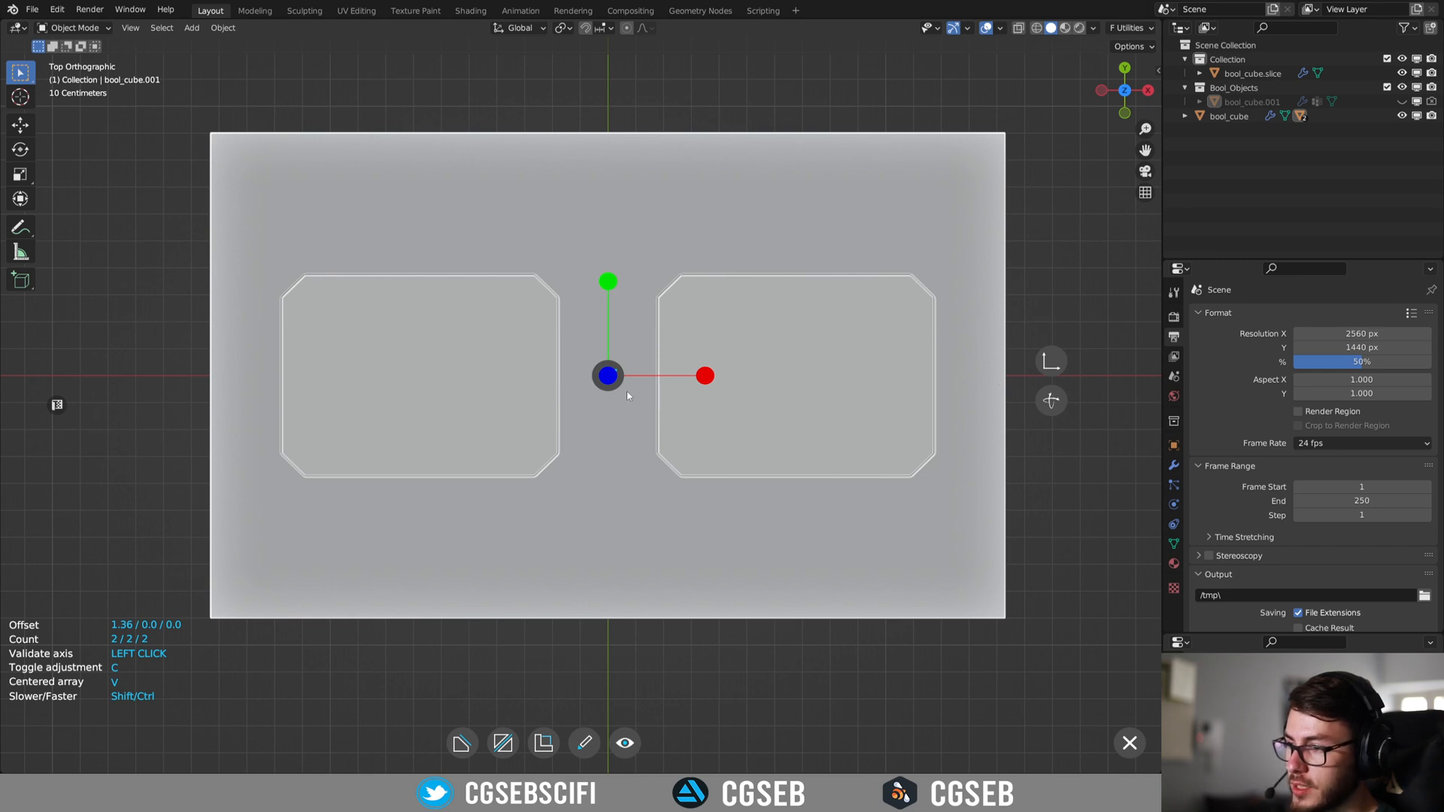
pyautogui.scroll(-3, 648, 391)
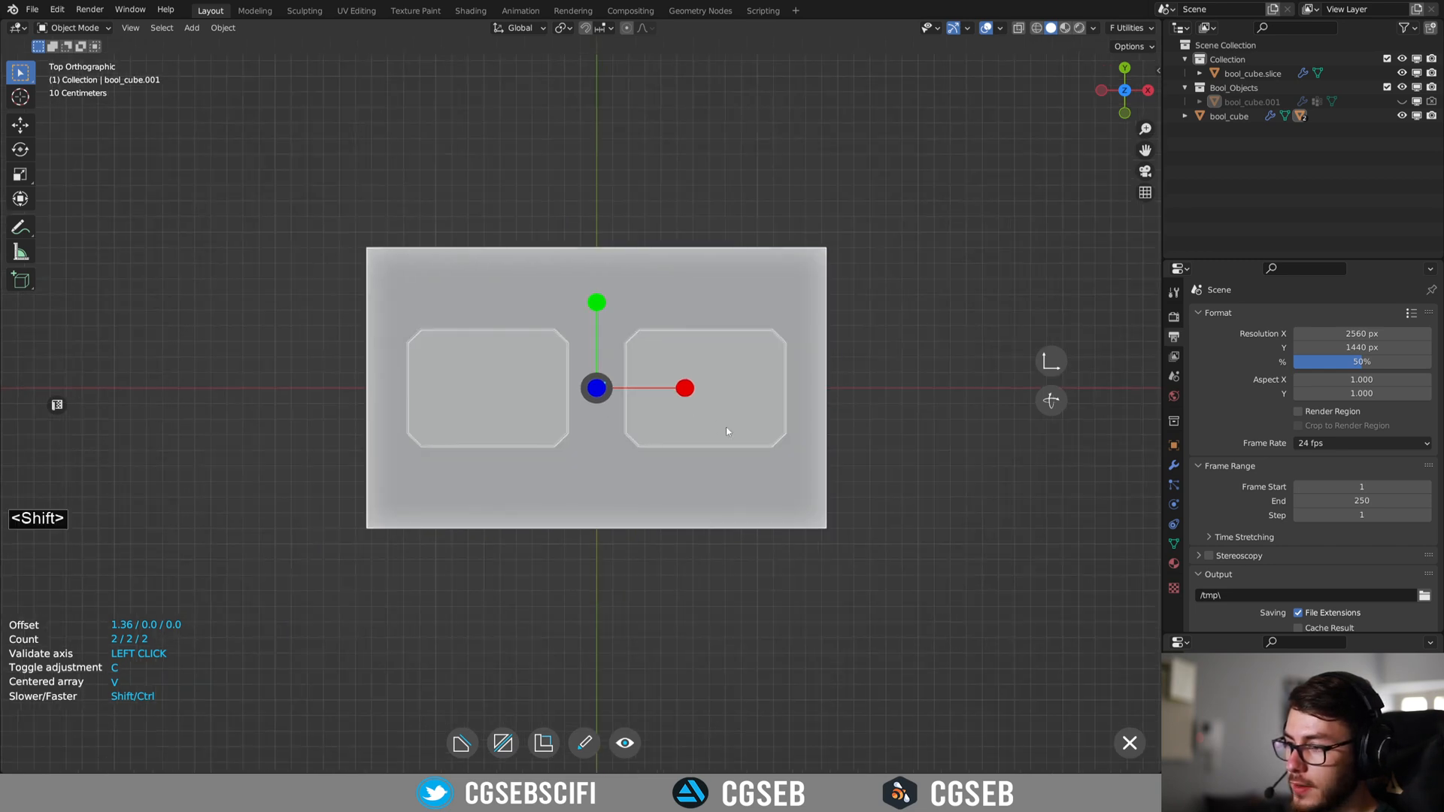
pyautogui.keyDown('shift'); pyautogui.moveTo(705, 436); pyautogui.dragTo(659, 449, button='middle'); pyautogui.keyUp('shift')
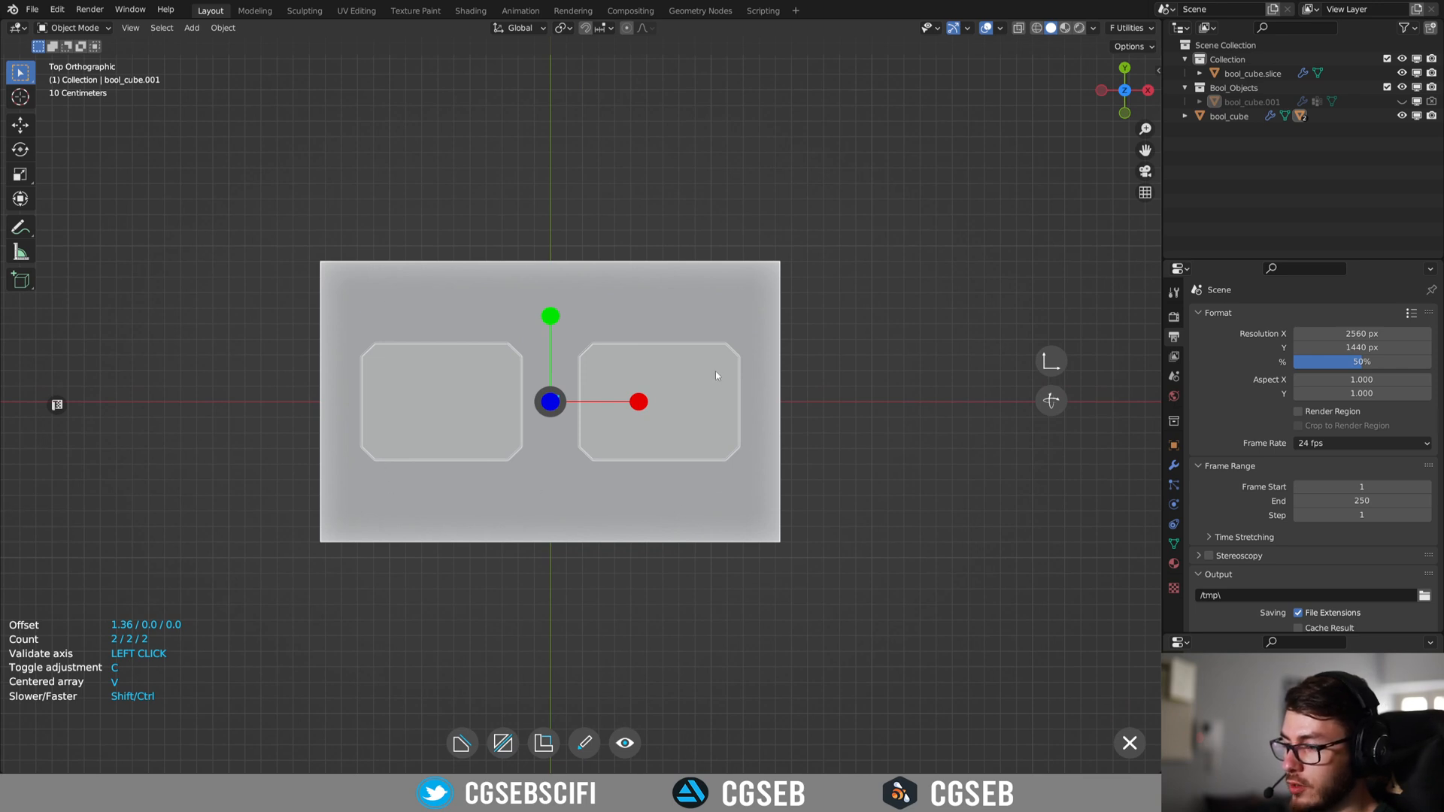
pyautogui.keyDown('shift'); pyautogui.moveTo(817, 349); pyautogui.dragTo(480, 356, button='middle'); pyautogui.keyUp('shift')
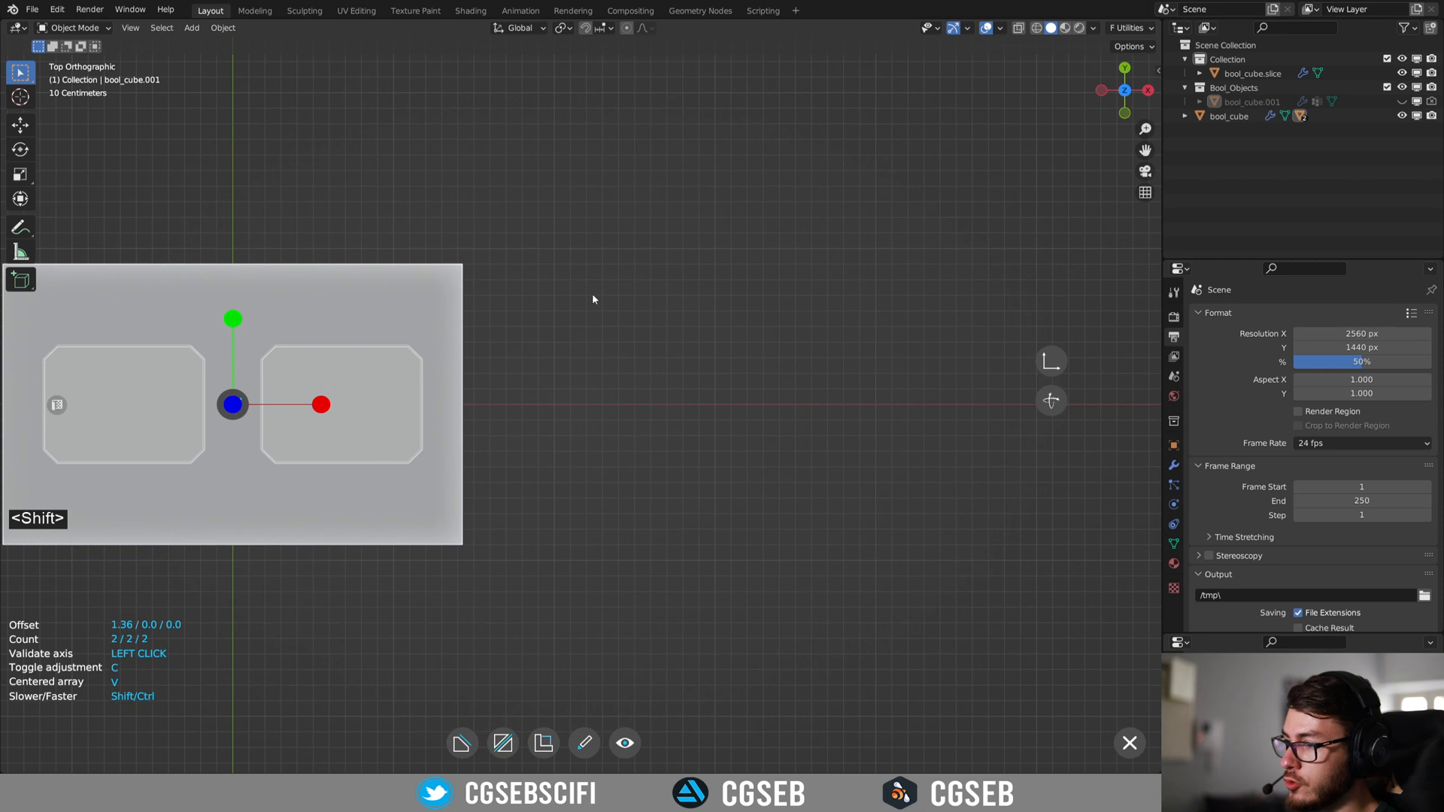
pyautogui.keyDown('shift'); pyautogui.moveTo(1032, 326); pyautogui.dragTo(1075, 339, button='middle'); pyautogui.keyUp('shift')
pyautogui.moveTo(625, 373); pyautogui.dragTo(731, 299, button='middle')
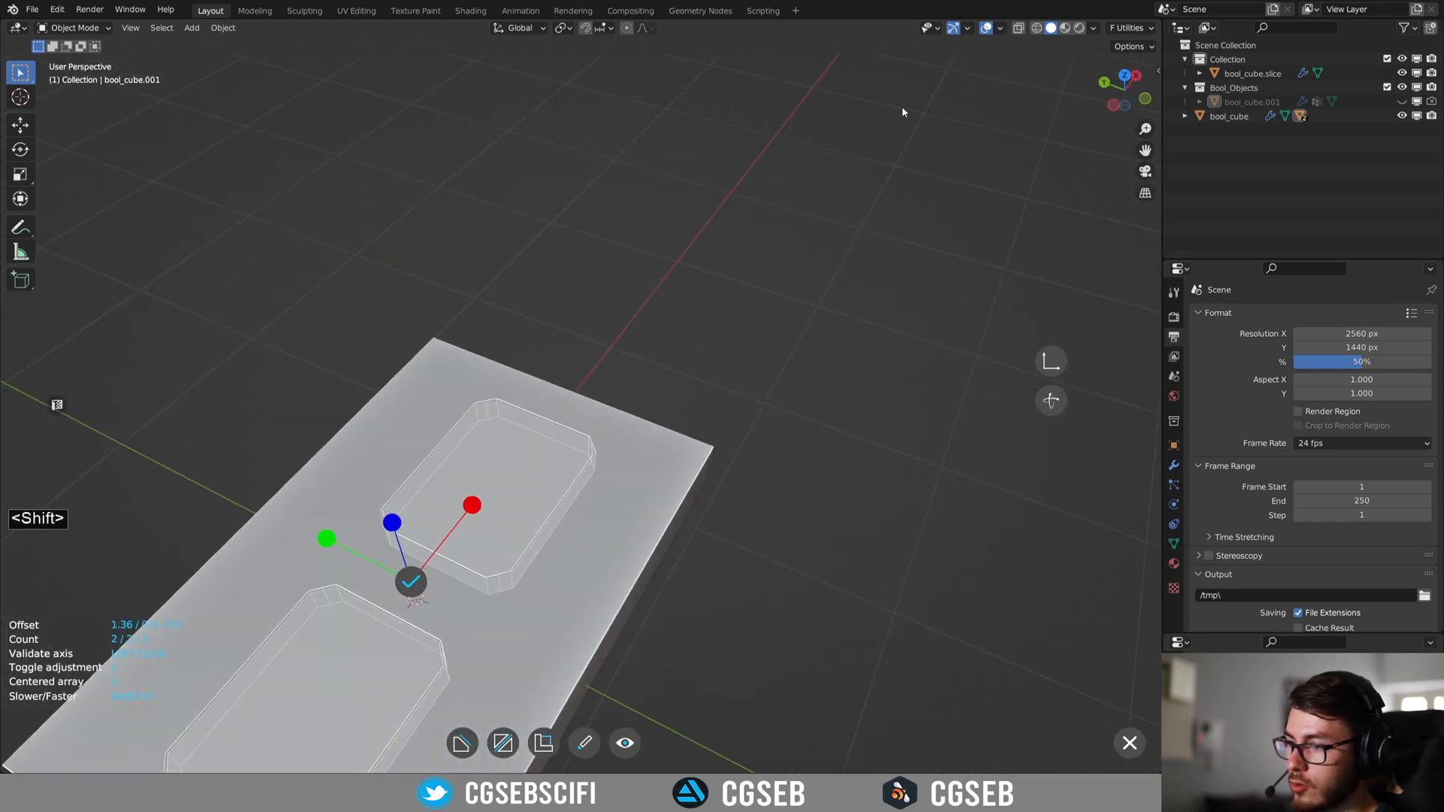
pyautogui.moveTo(945, 47); pyautogui.dragTo(686, 328, button='middle')
pyautogui.press('7')
pyautogui.scroll(4, 667, 332)
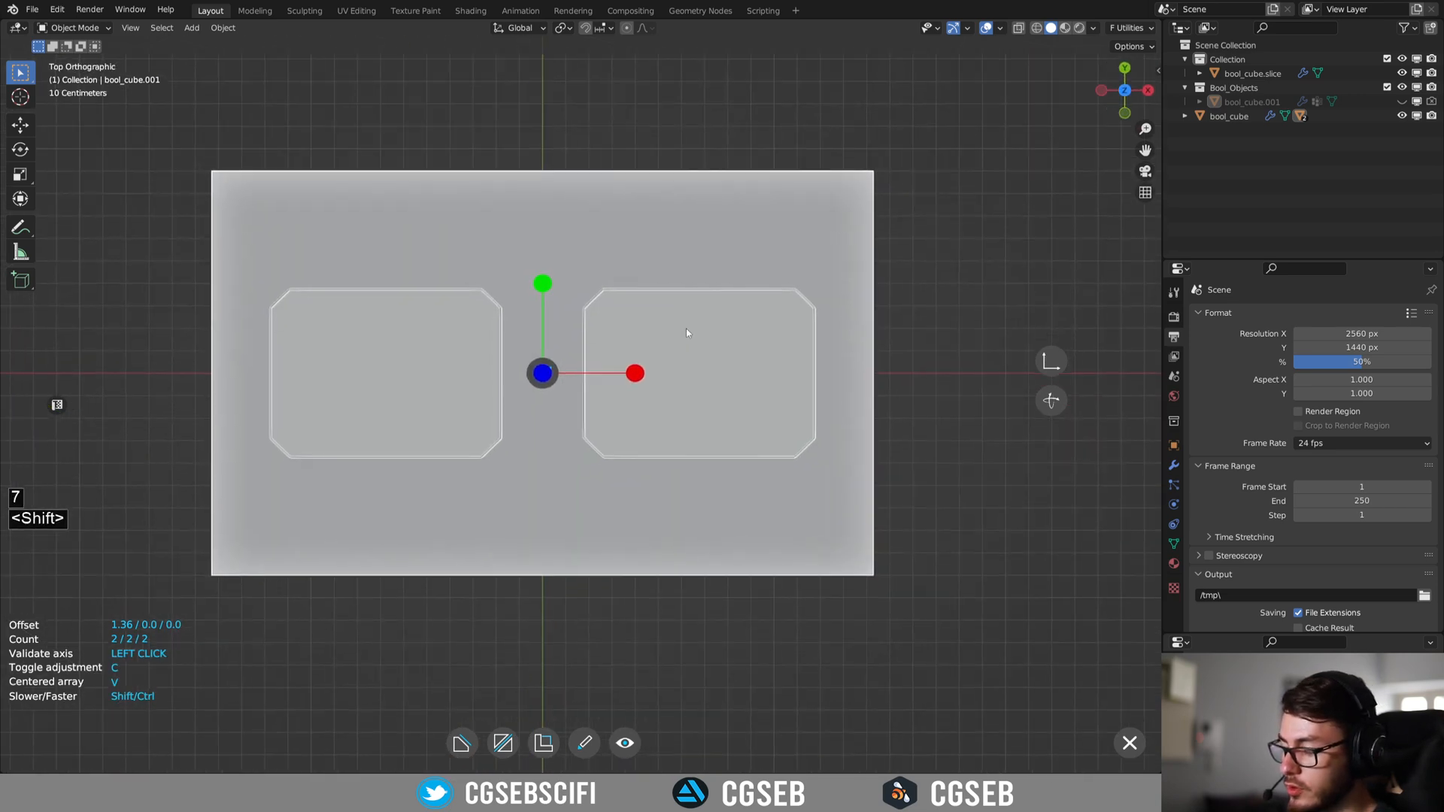
pyautogui.click(637, 374)
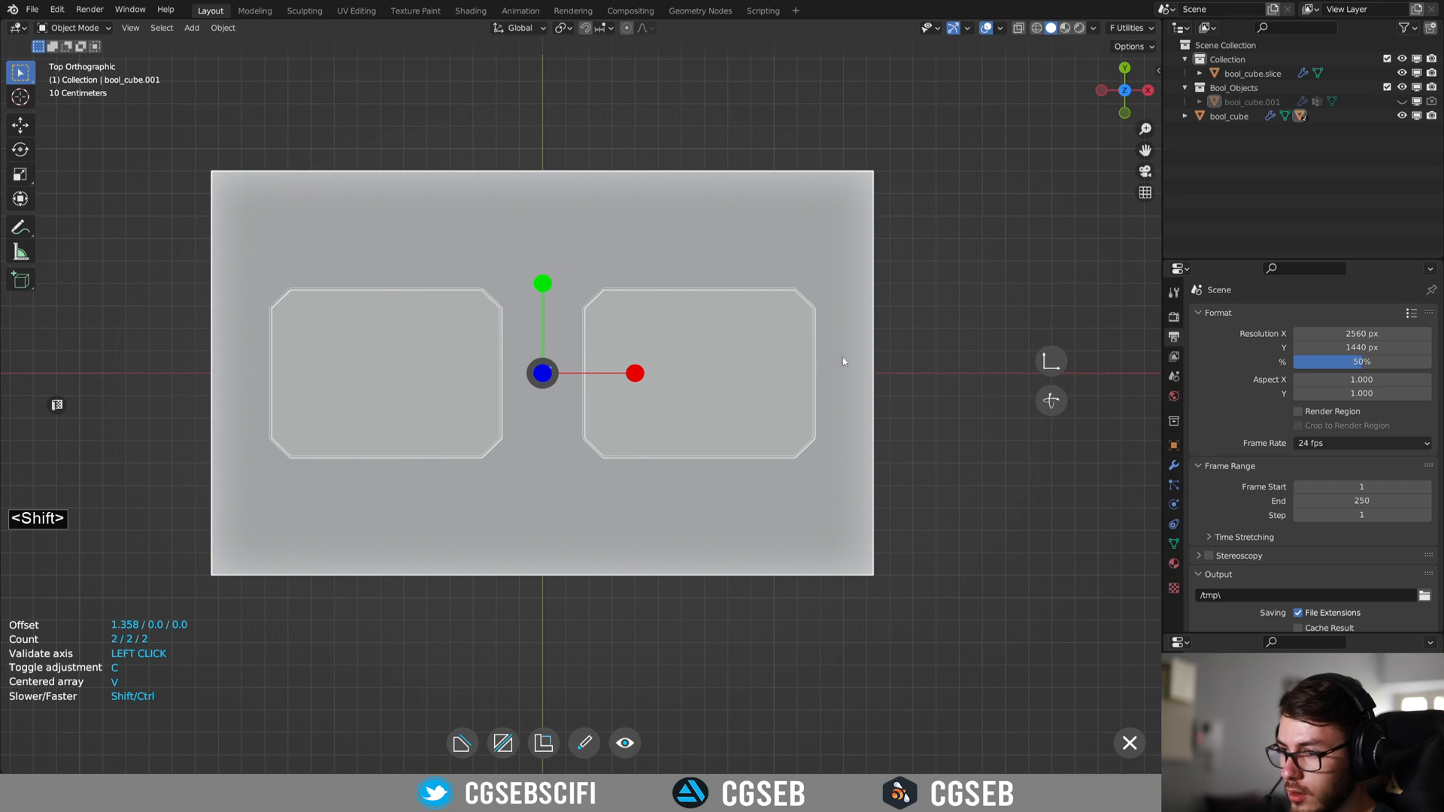
pyautogui.keyDown('shift'); pyautogui.moveTo(626, 410); pyautogui.dragTo(698, 330, button='middle'); pyautogui.keyUp('shift')
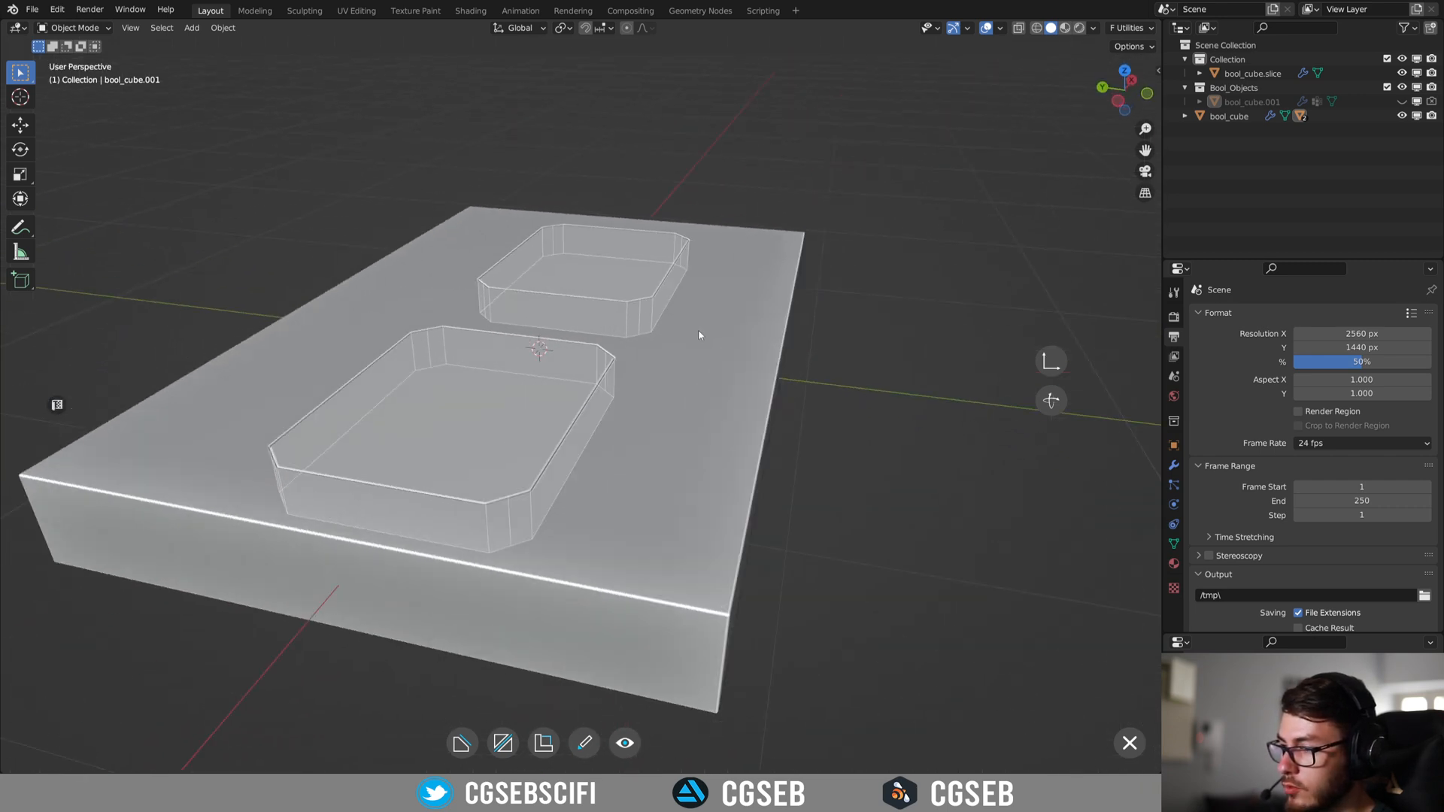
pyautogui.rightClick(870, 367)
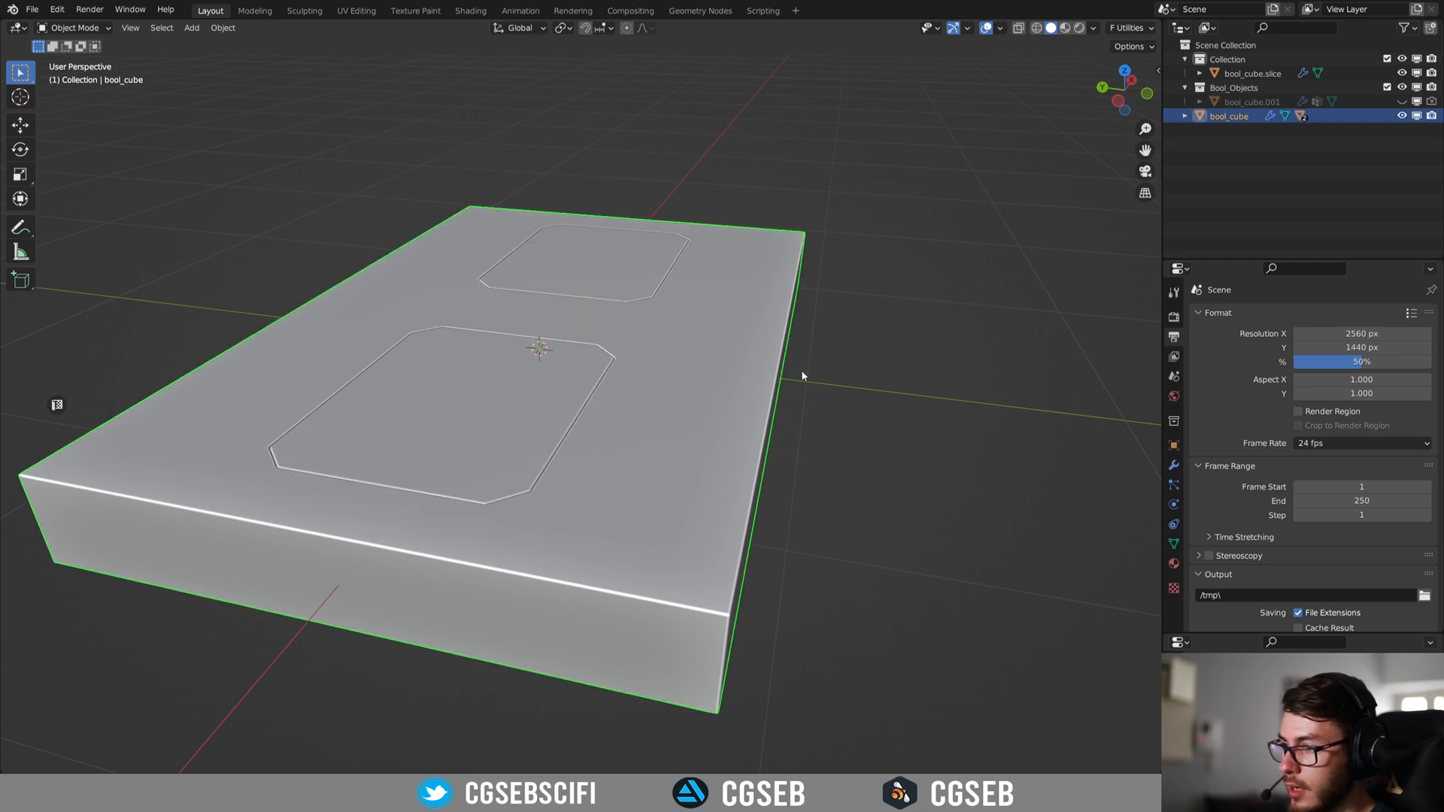
pyautogui.moveTo(747, 359); pyautogui.dragTo(613, 333, button='middle')
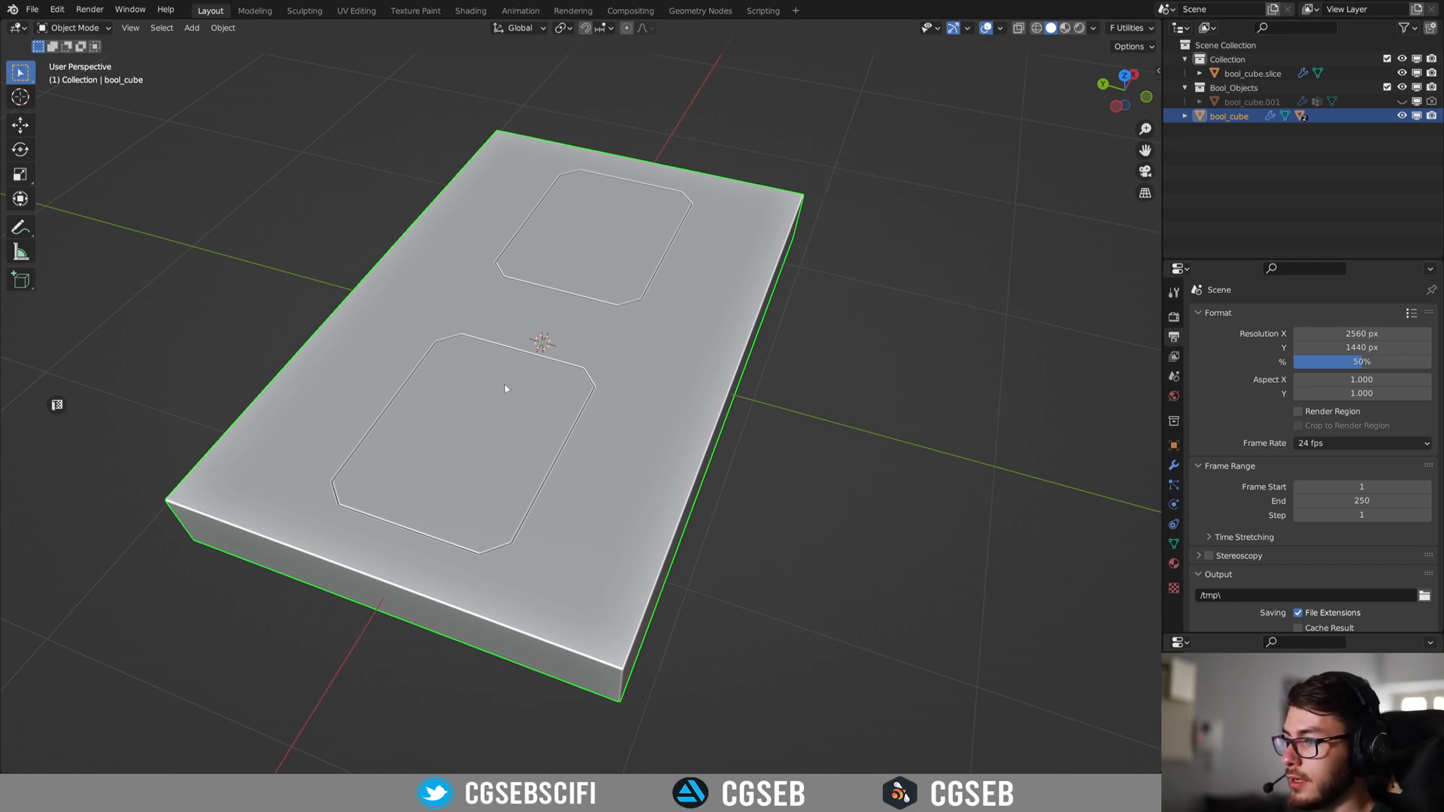
pyautogui.keyDown('shift'); pyautogui.moveTo(570, 494); pyautogui.dragTo(643, 467, button='middle'); pyautogui.keyUp('shift')
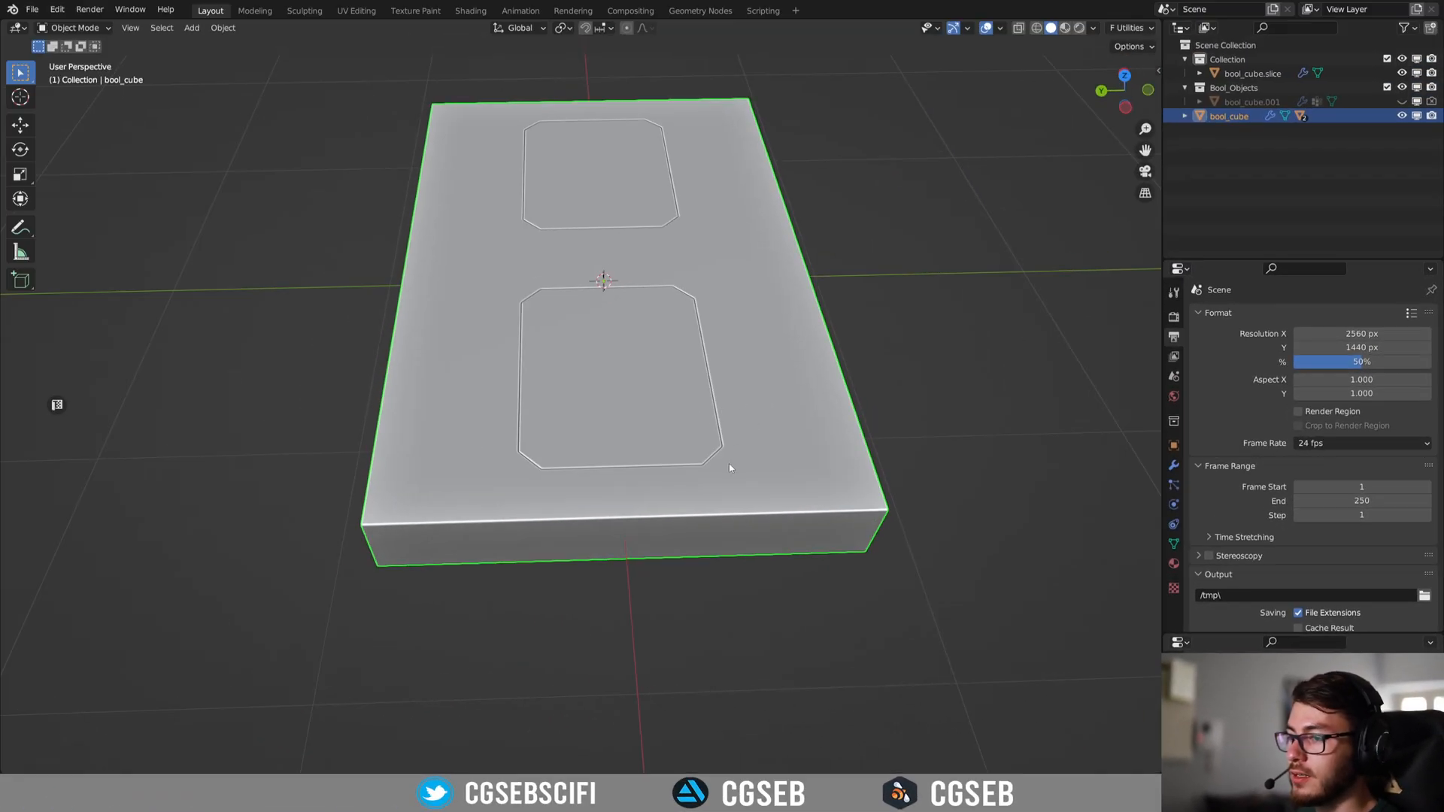
pyautogui.moveTo(729, 467); pyautogui.dragTo(687, 484, button='middle')
pyautogui.press('shift')
pyautogui.moveTo(608, 530); pyautogui.dragTo(583, 517, button='middle')
pyautogui.press('shift')
pyautogui.keyDown('shift'); pyautogui.moveTo(519, 426); pyautogui.dragTo(634, 214, button='middle'); pyautogui.keyUp('shift')
pyautogui.press('shift')
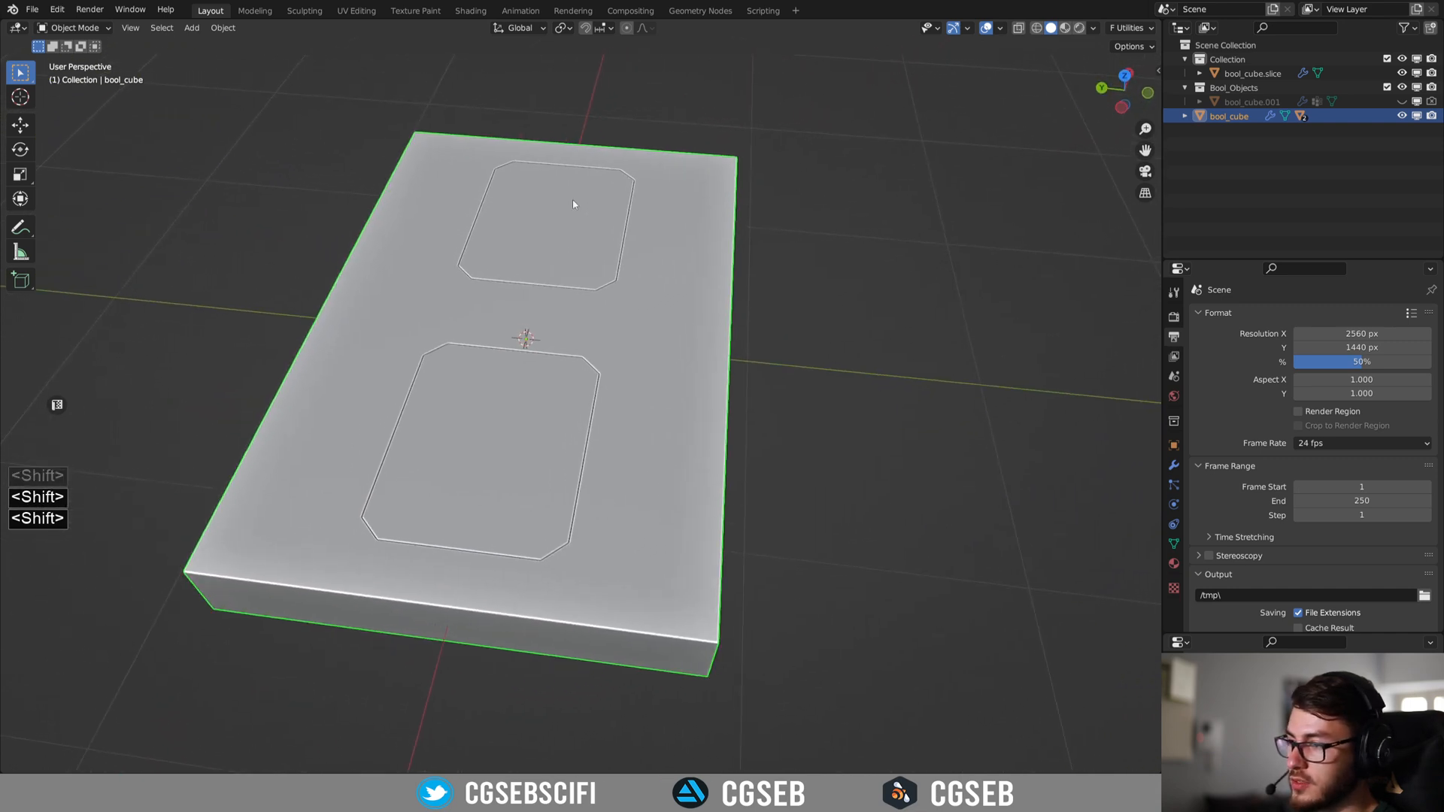
# Draw a narrow rectangular cut shape on the slab's top face, running its full length near one long edge.
pyautogui.press('f')
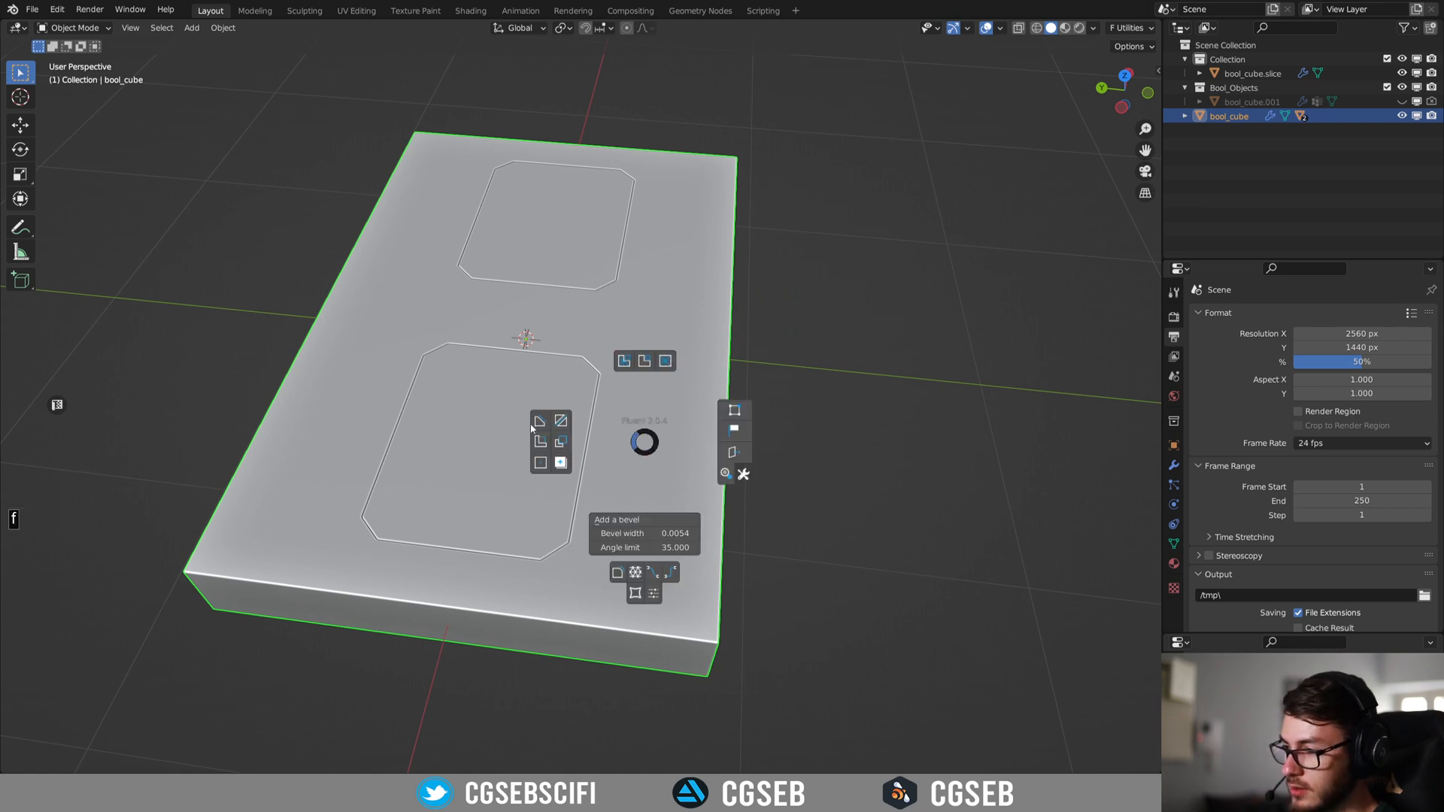
pyautogui.click(631, 449)
pyautogui.moveTo(628, 450)
pyautogui.keyDown('shift'); pyautogui.mouseDown(button='middle')
pyautogui.moveTo(603, 314)
pyautogui.moveTo(585, 303)
pyautogui.moveTo(672, 512)
pyautogui.mouseUp(button='middle'); pyautogui.keyUp('shift')
pyautogui.click(631, 291)
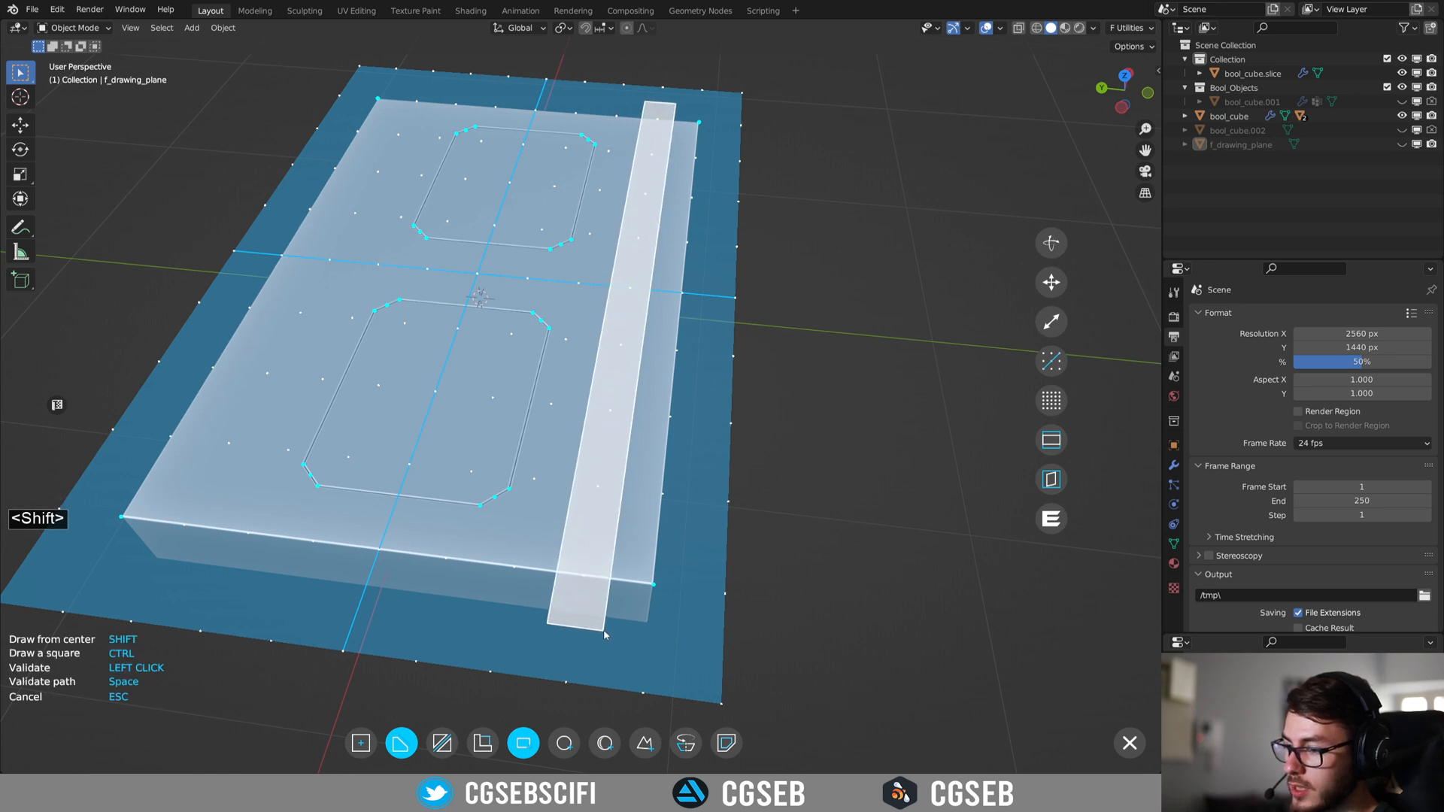
pyautogui.click(604, 634)
# Sink the rectangular cut shape partway into the slab and finish it as an open channel.
pyautogui.rightClick(584, 617)
pyautogui.click(653, 619)
pyautogui.moveTo(656, 616); pyautogui.dragTo(679, 524, button='middle')
pyautogui.scroll(2, 663, 525)
pyautogui.keyDown('shift'); pyautogui.moveTo(700, 468); pyautogui.dragTo(572, 480, button='middle'); pyautogui.keyUp('shift')
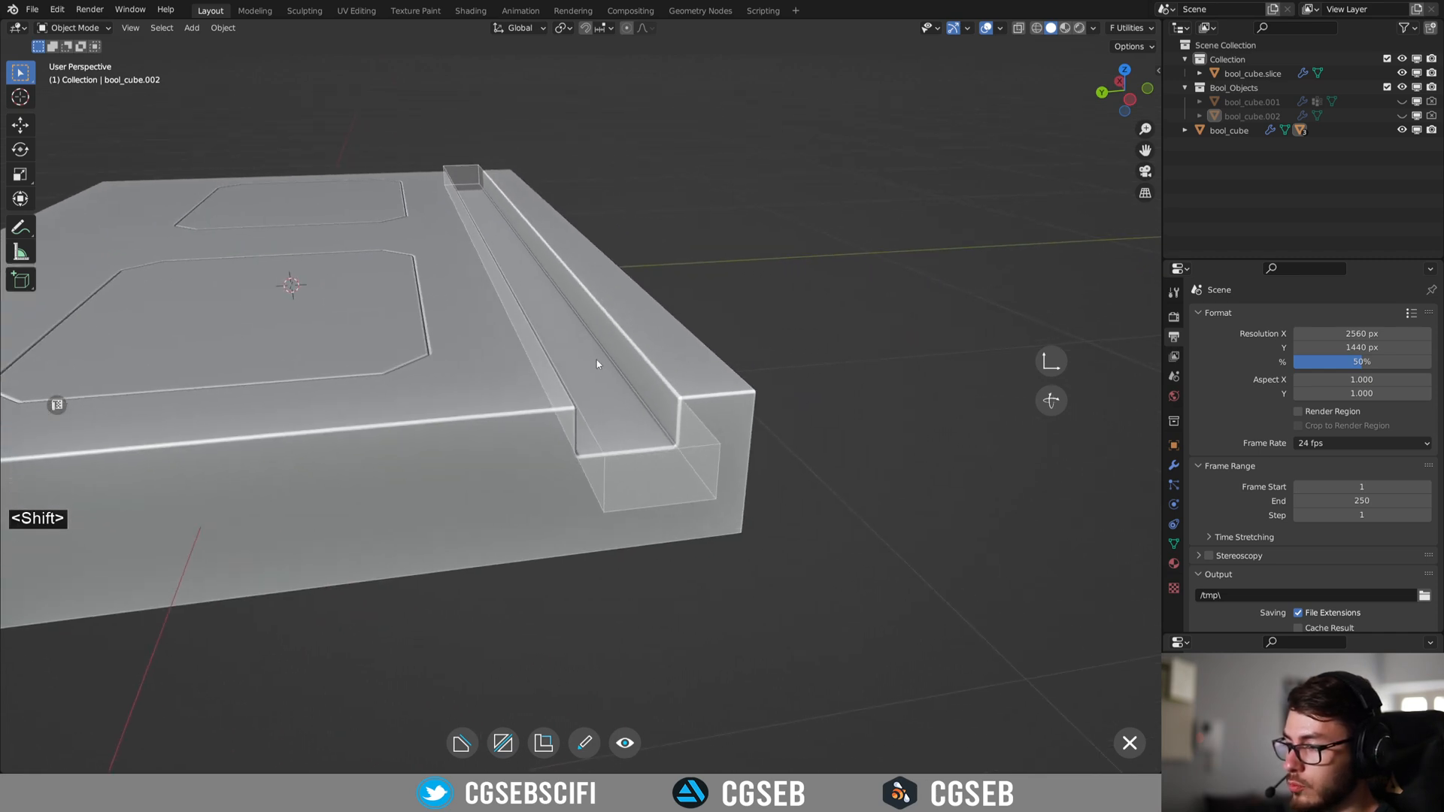
pyautogui.moveTo(534, 293); pyautogui.dragTo(615, 431, button='middle')
pyautogui.rightClick(865, 376)
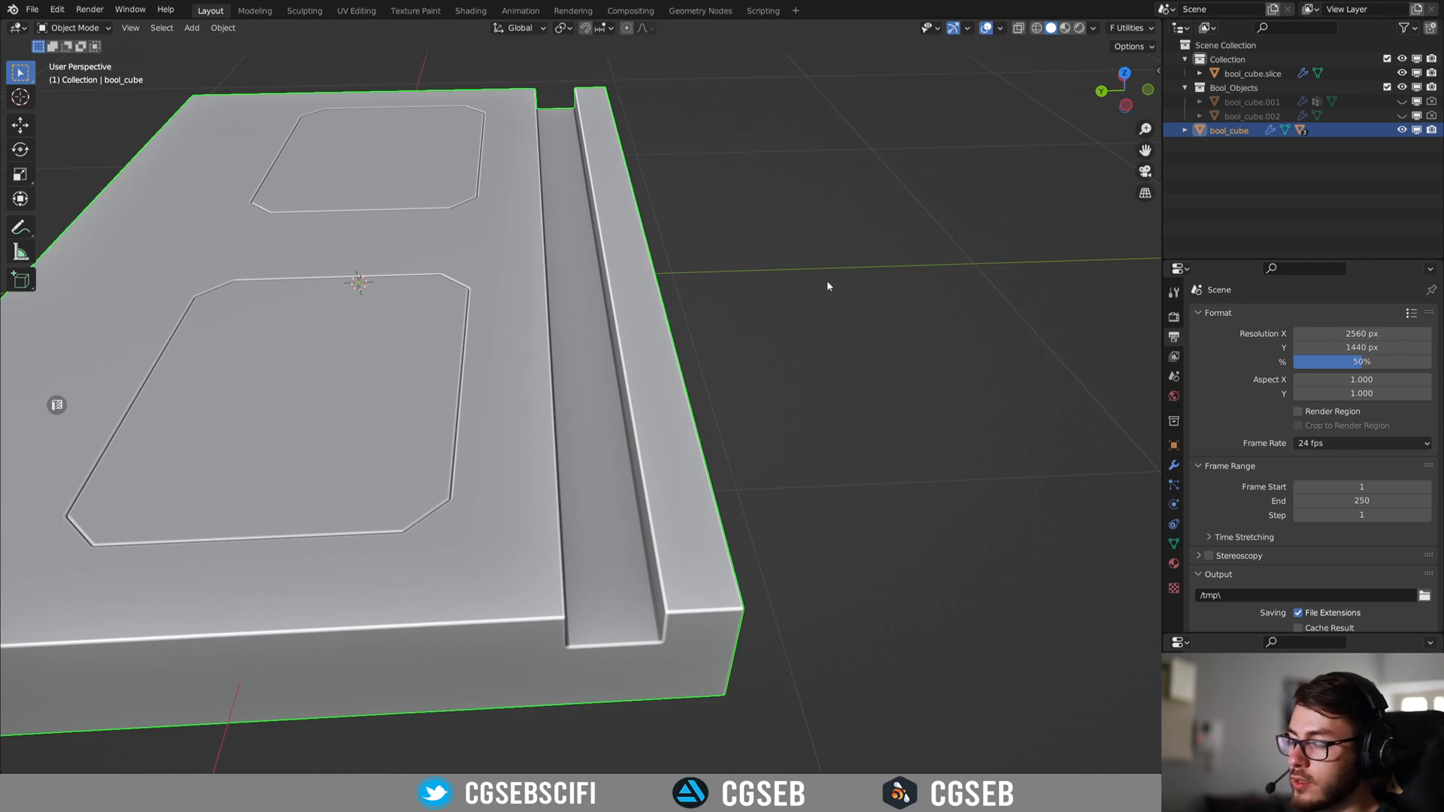
# Show the boolean cutter objects and select the cutter that forms the channel.
pyautogui.press('f')
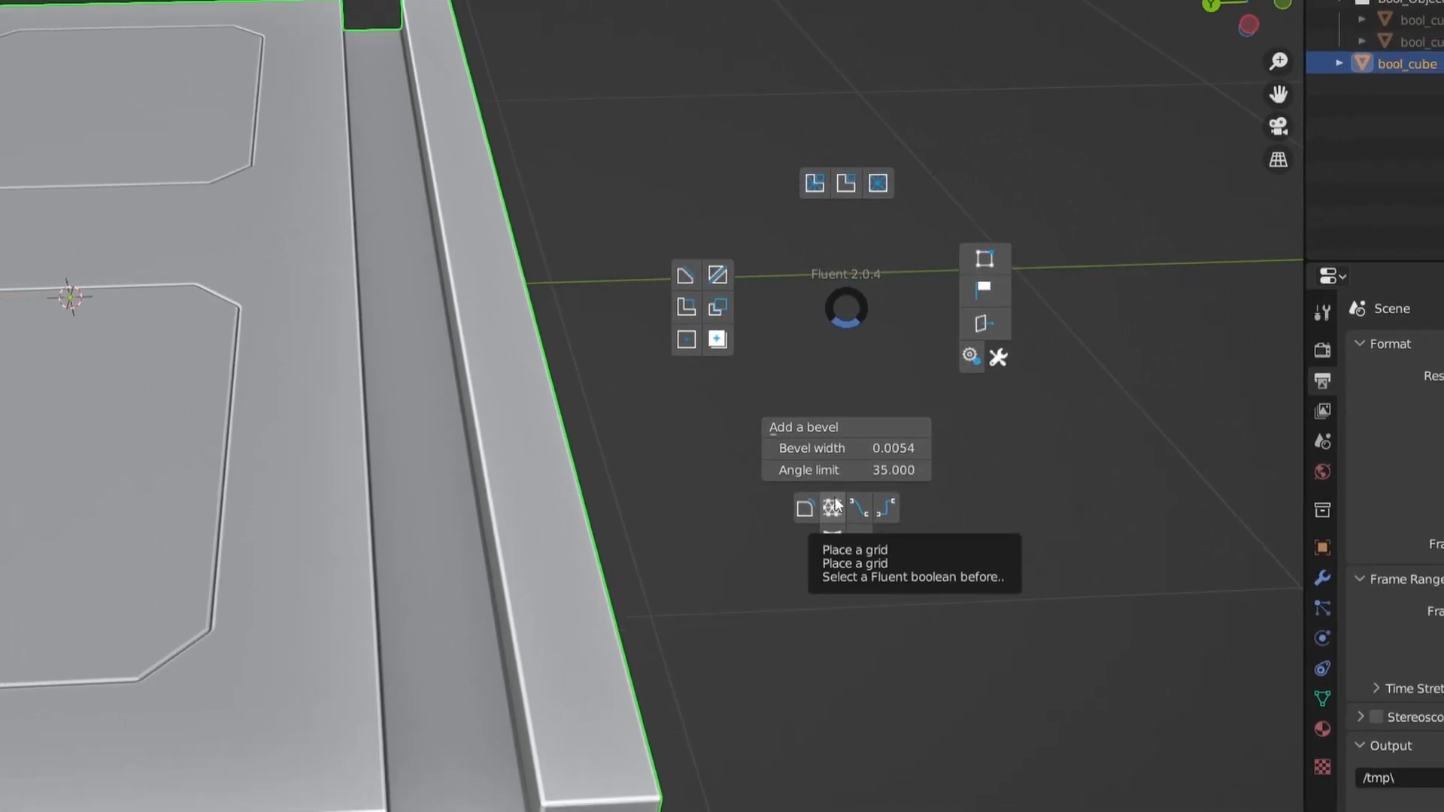
pyautogui.press('less')
pyautogui.click(663, 602)
pyautogui.moveTo(720, 477); pyautogui.dragTo(712, 407, button='middle')
pyautogui.press('less')
pyautogui.press('less')
pyautogui.keyDown('shift'); pyautogui.moveTo(828, 310); pyautogui.dragTo(728, 325, button='middle'); pyautogui.keyUp('shift')
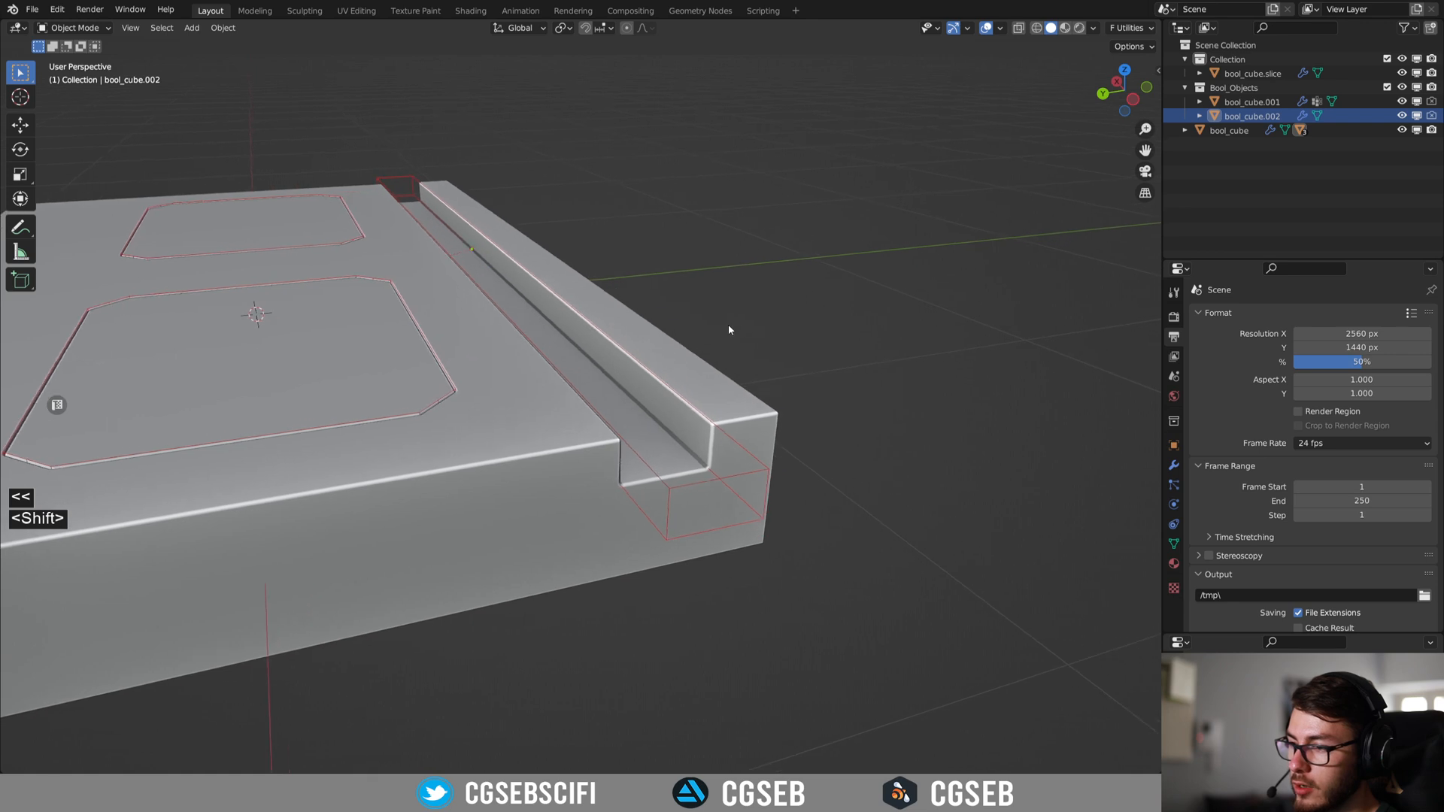
pyautogui.scroll(-2, 728, 329)
pyautogui.keyDown('shift'); pyautogui.click(659, 513); pyautogui.keyUp('shift')
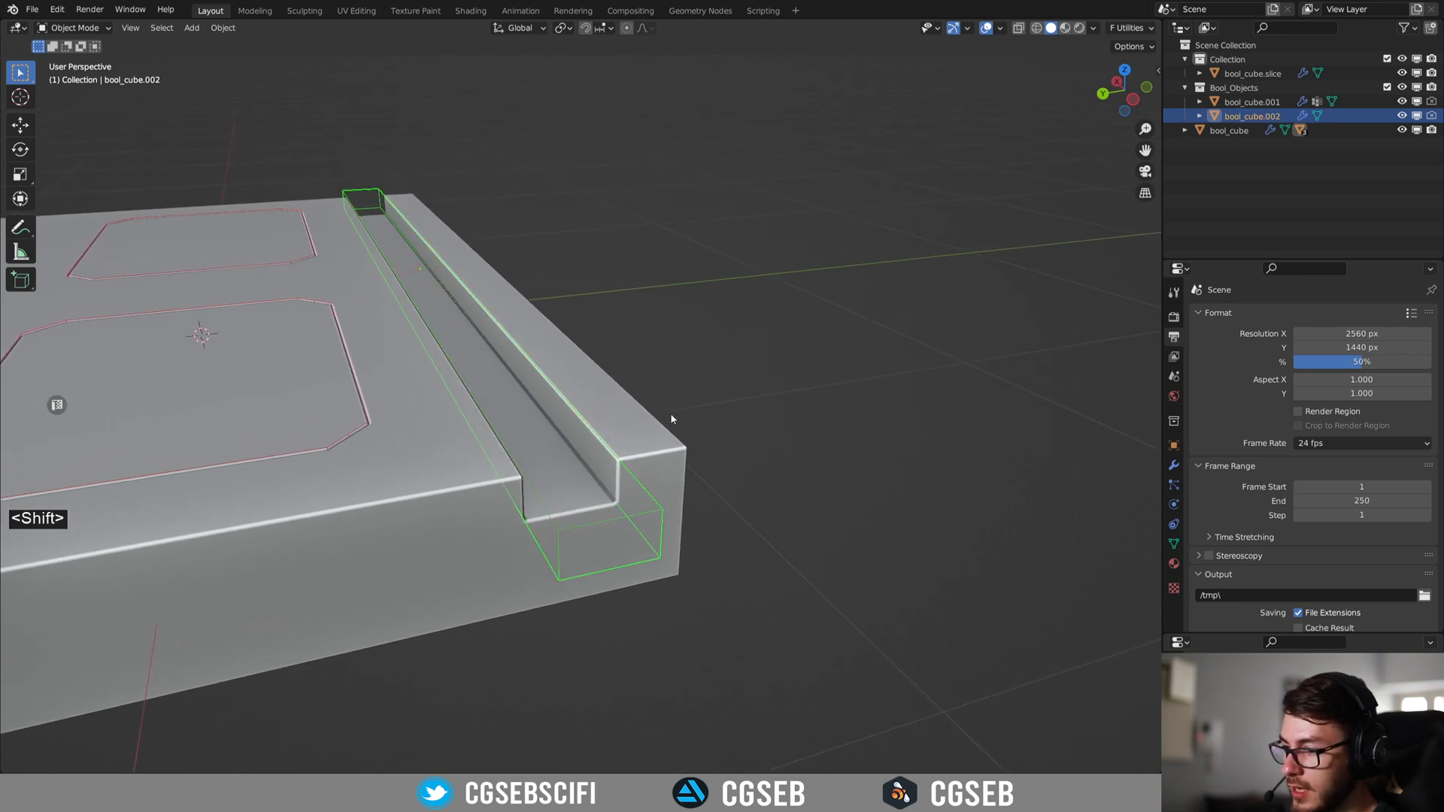
# Place a Fluent grid with the diamond pattern over the channel cutter.
pyautogui.press('f')
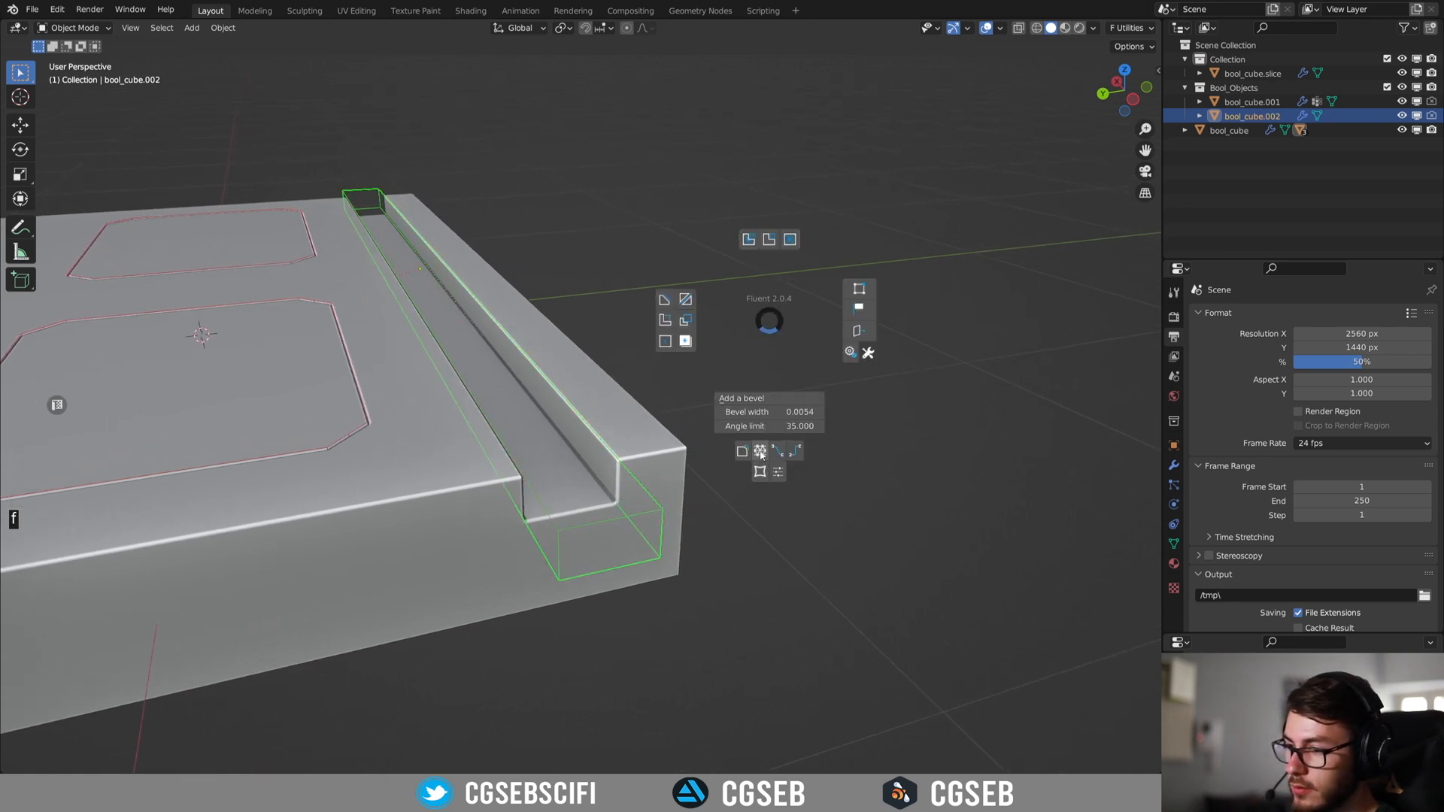
pyautogui.click(760, 452)
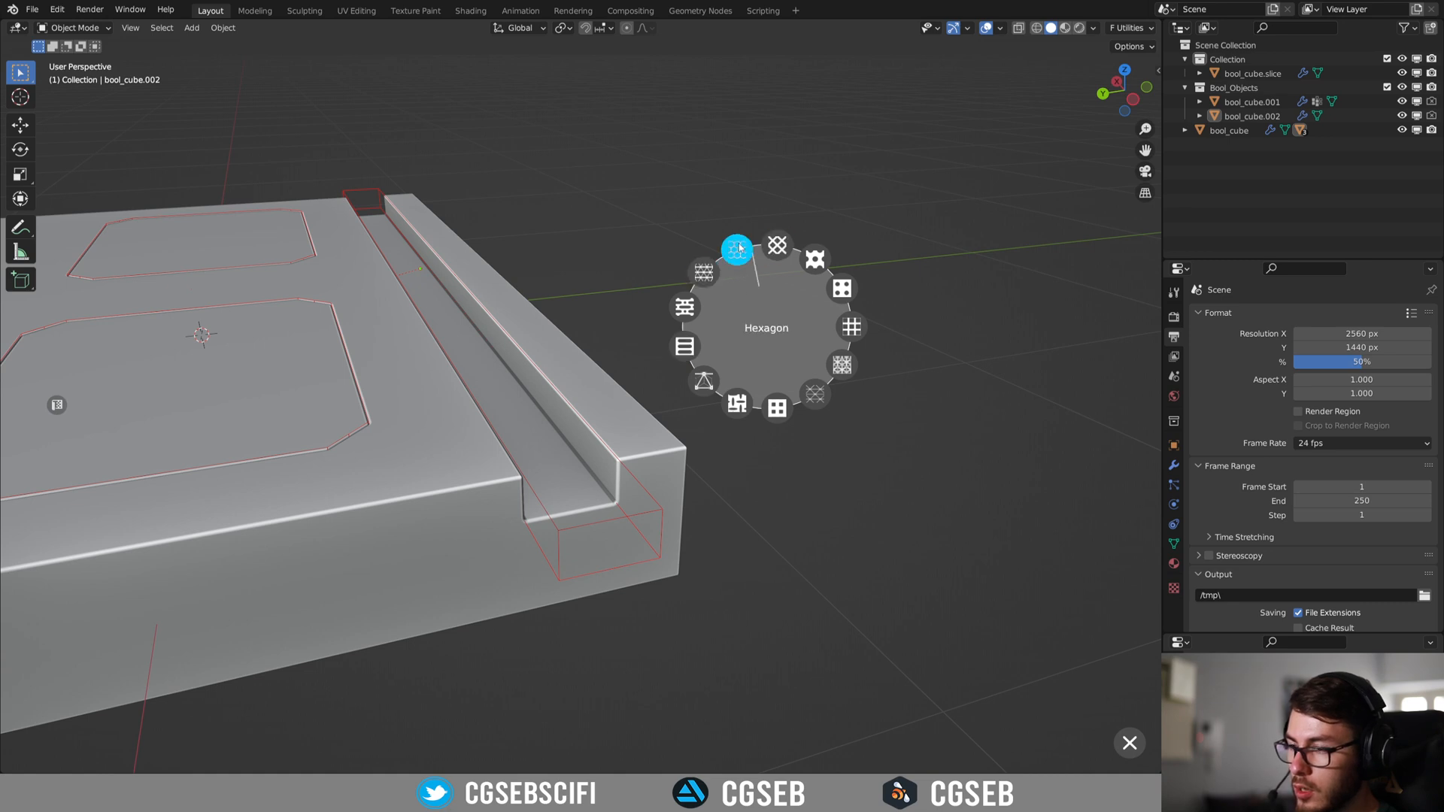
pyautogui.click(777, 244)
pyautogui.moveTo(777, 237); pyautogui.dragTo(746, 266, button='middle')
pyautogui.scroll(4, 788, 233)
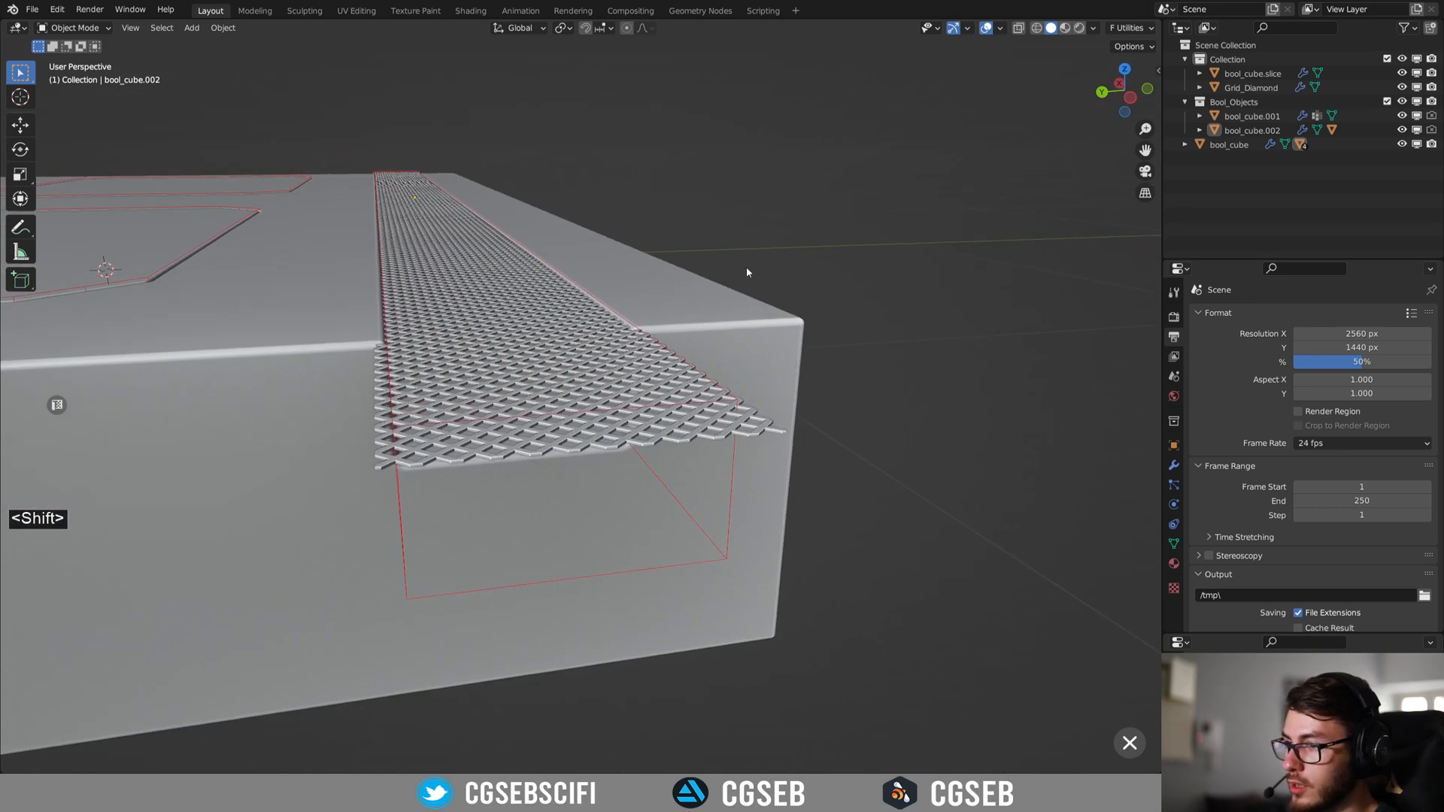
pyautogui.keyDown('shift'); pyautogui.moveTo(623, 325); pyautogui.dragTo(476, 317, button='middle'); pyautogui.keyUp('shift')
pyautogui.scroll(3, 651, 319)
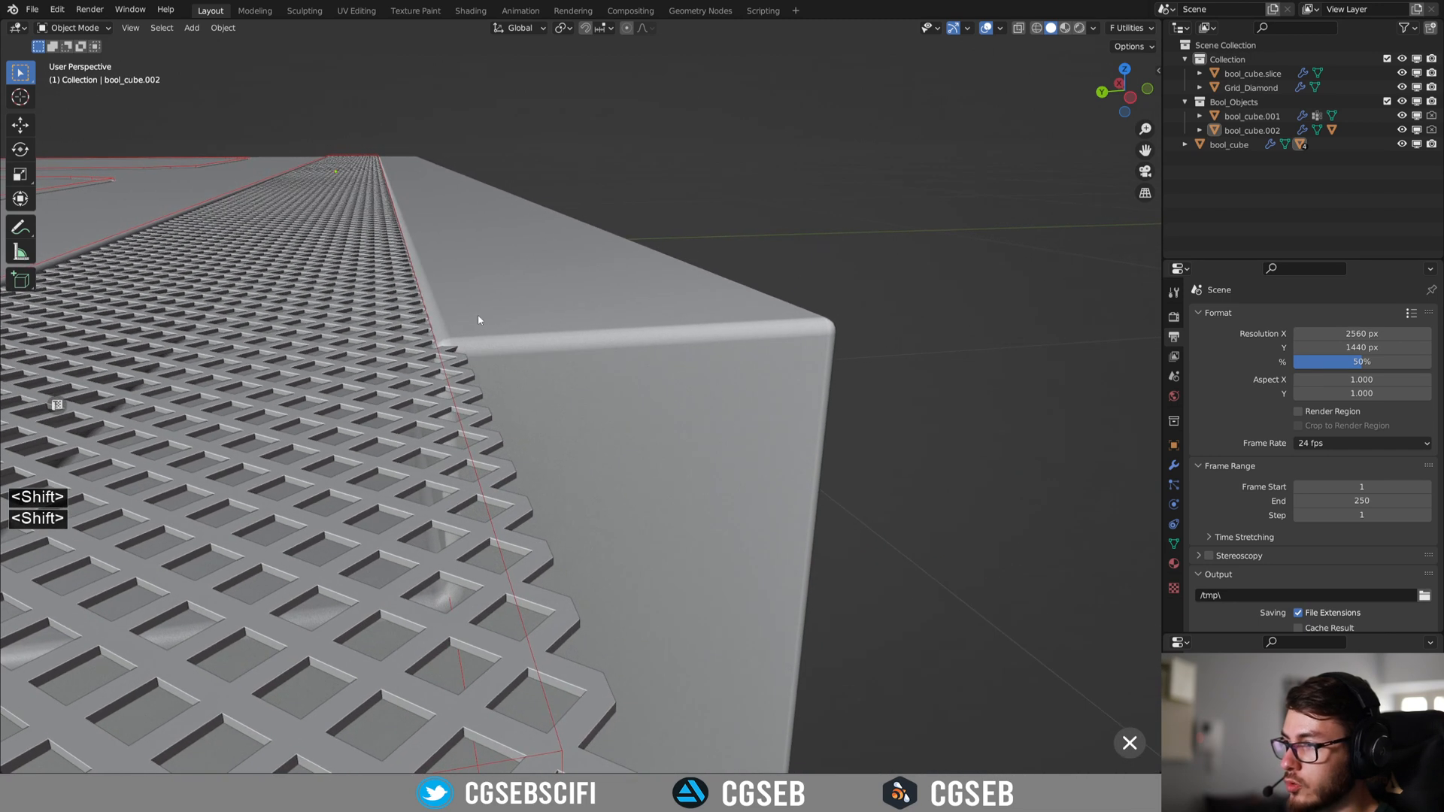
# Lower the diamond grid slightly so that it sits just inside the channel.
pyautogui.click(743, 211)
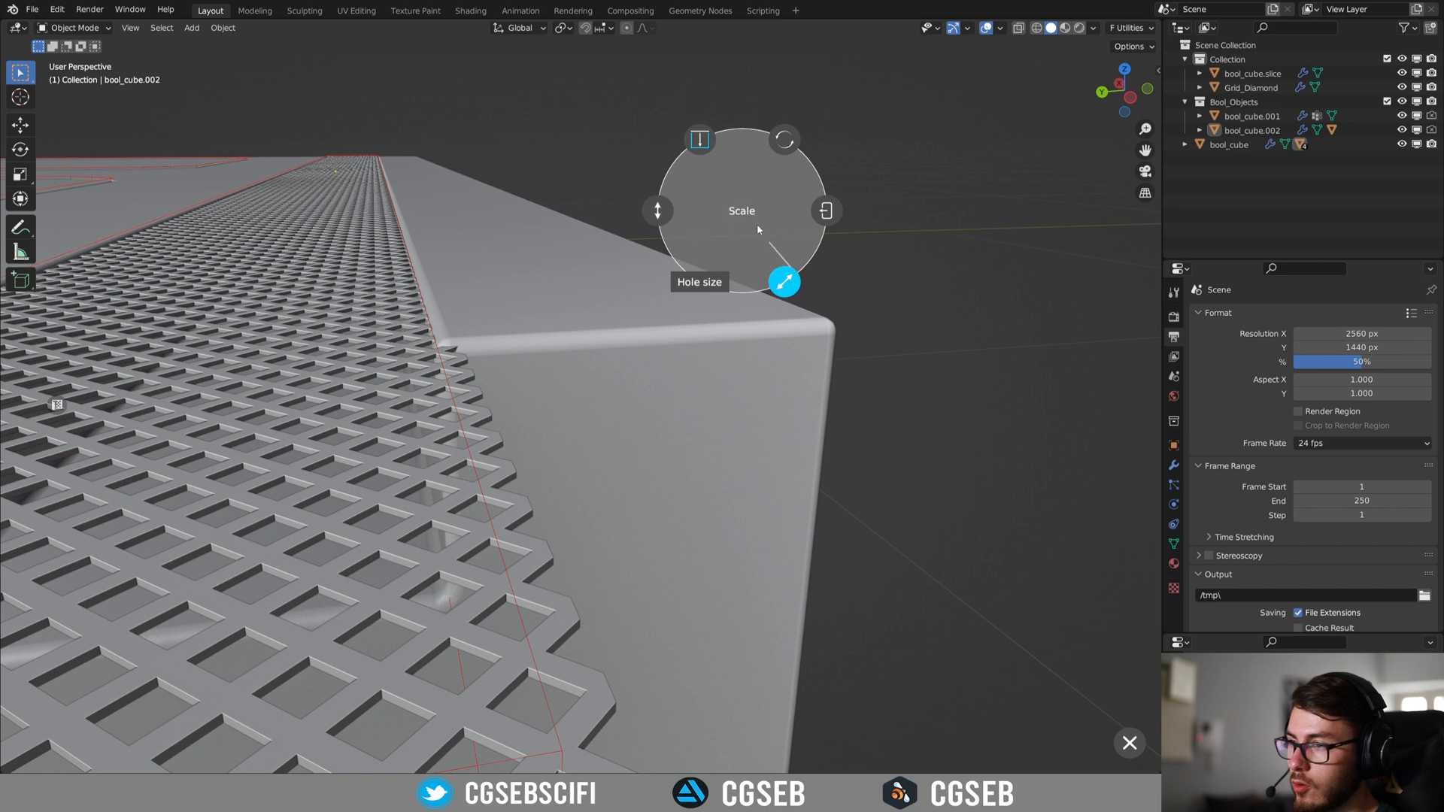
pyautogui.click(669, 213)
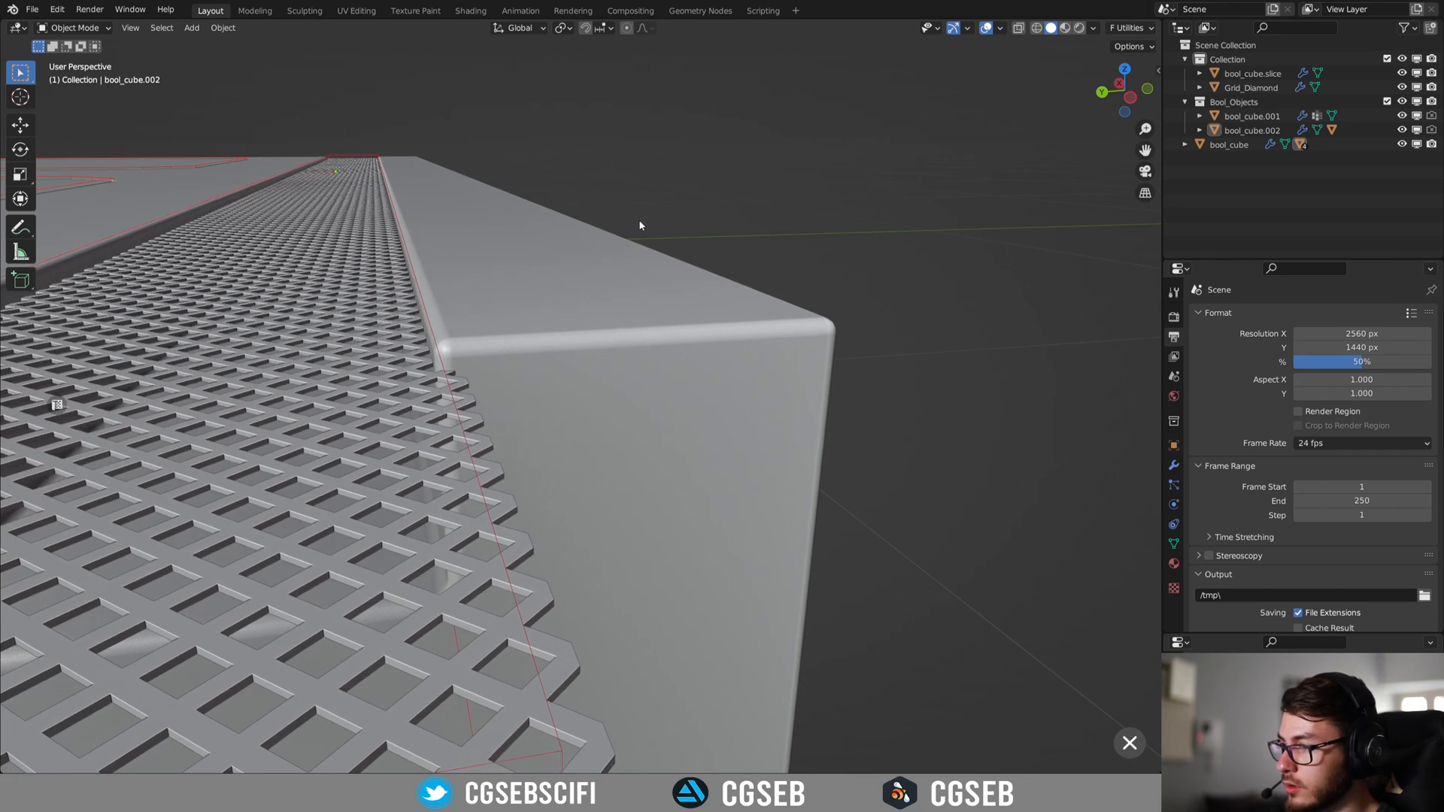
pyautogui.click(638, 219)
pyautogui.click(735, 226)
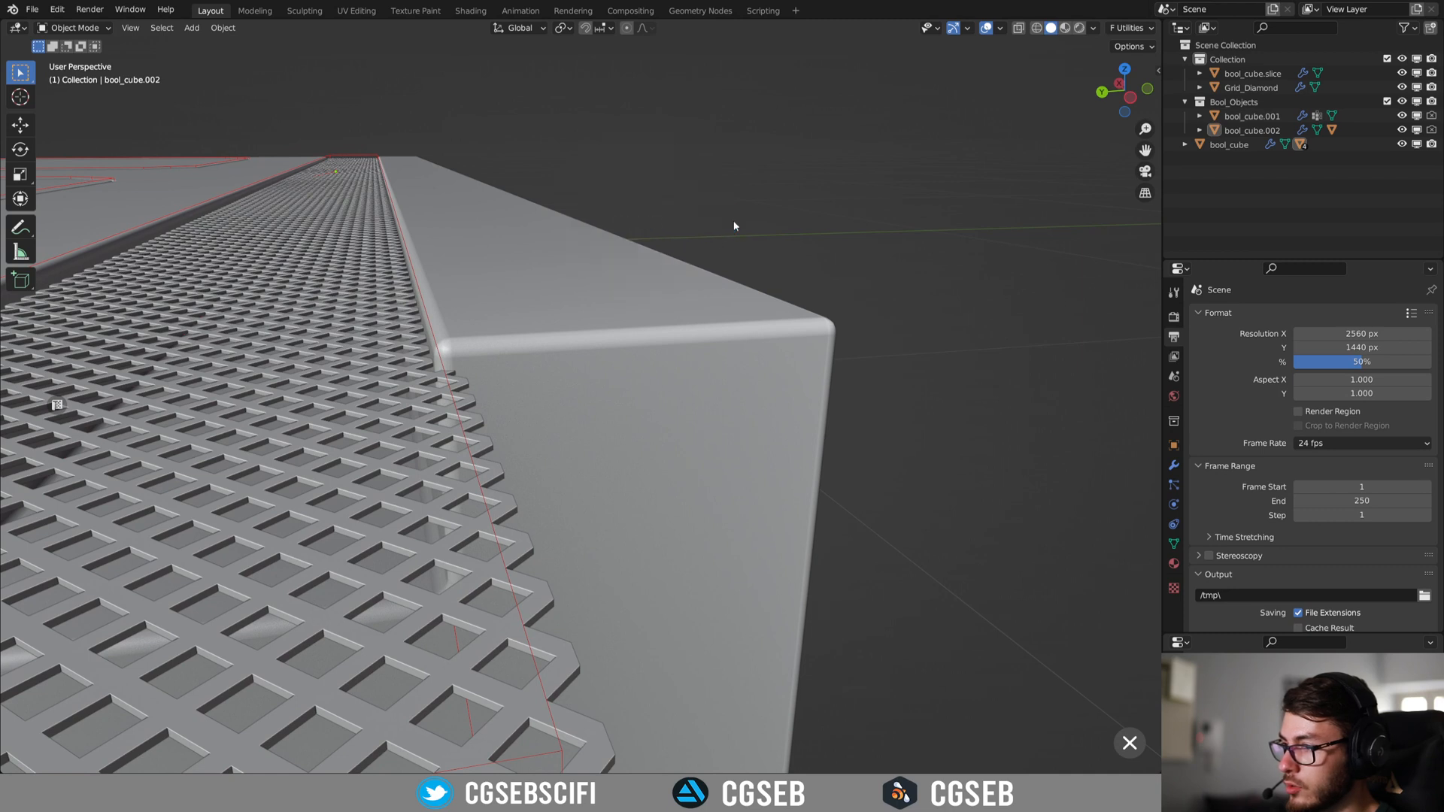
# Delete the diamond grid from the channel.
pyautogui.scroll(-8, 719, 305)
pyautogui.moveTo(720, 311); pyautogui.dragTo(737, 371, button='middle')
pyautogui.scroll(2, 790, 339)
pyautogui.scroll(3, 372, 519)
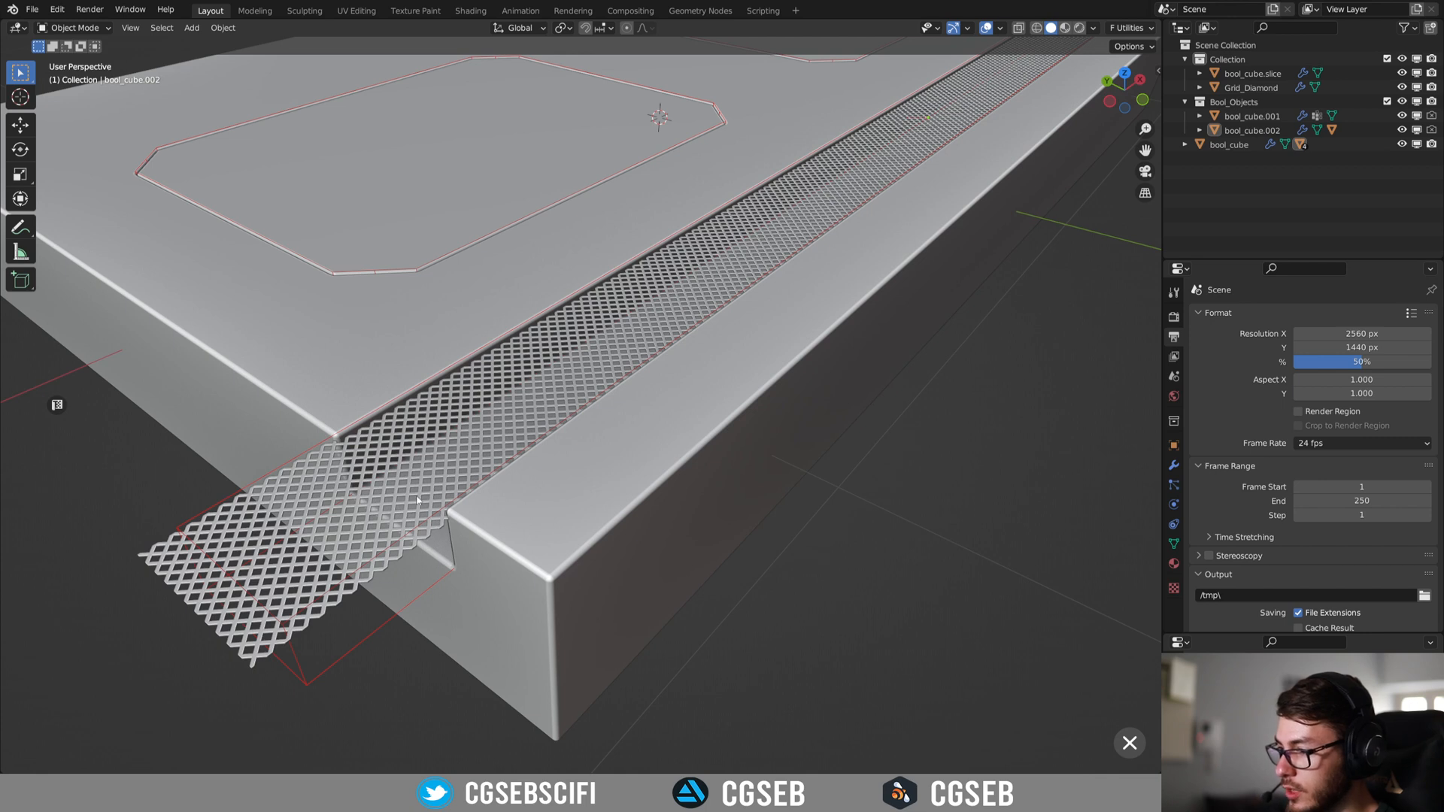
pyautogui.moveTo(484, 501); pyautogui.dragTo(487, 444, button='middle')
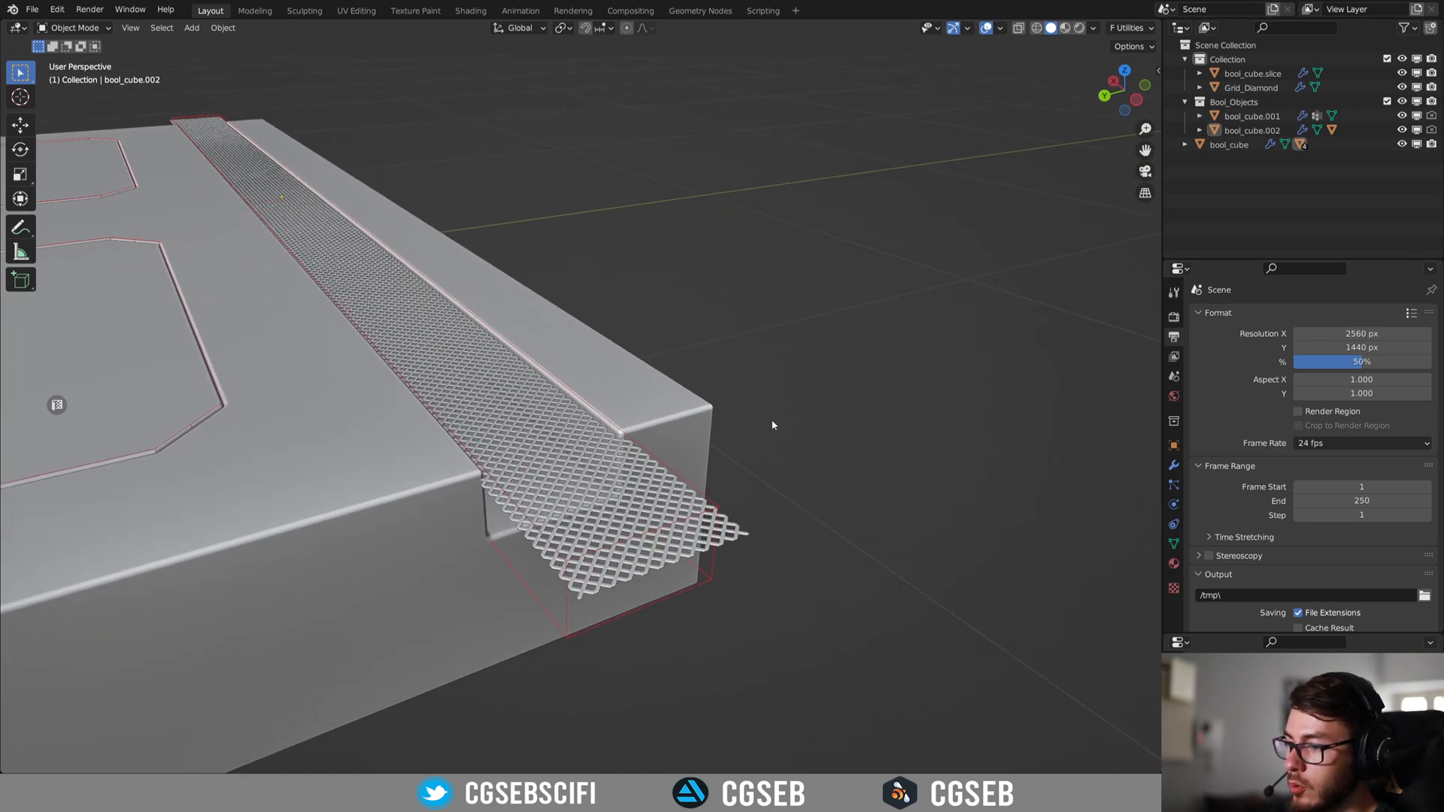
pyautogui.click(737, 534)
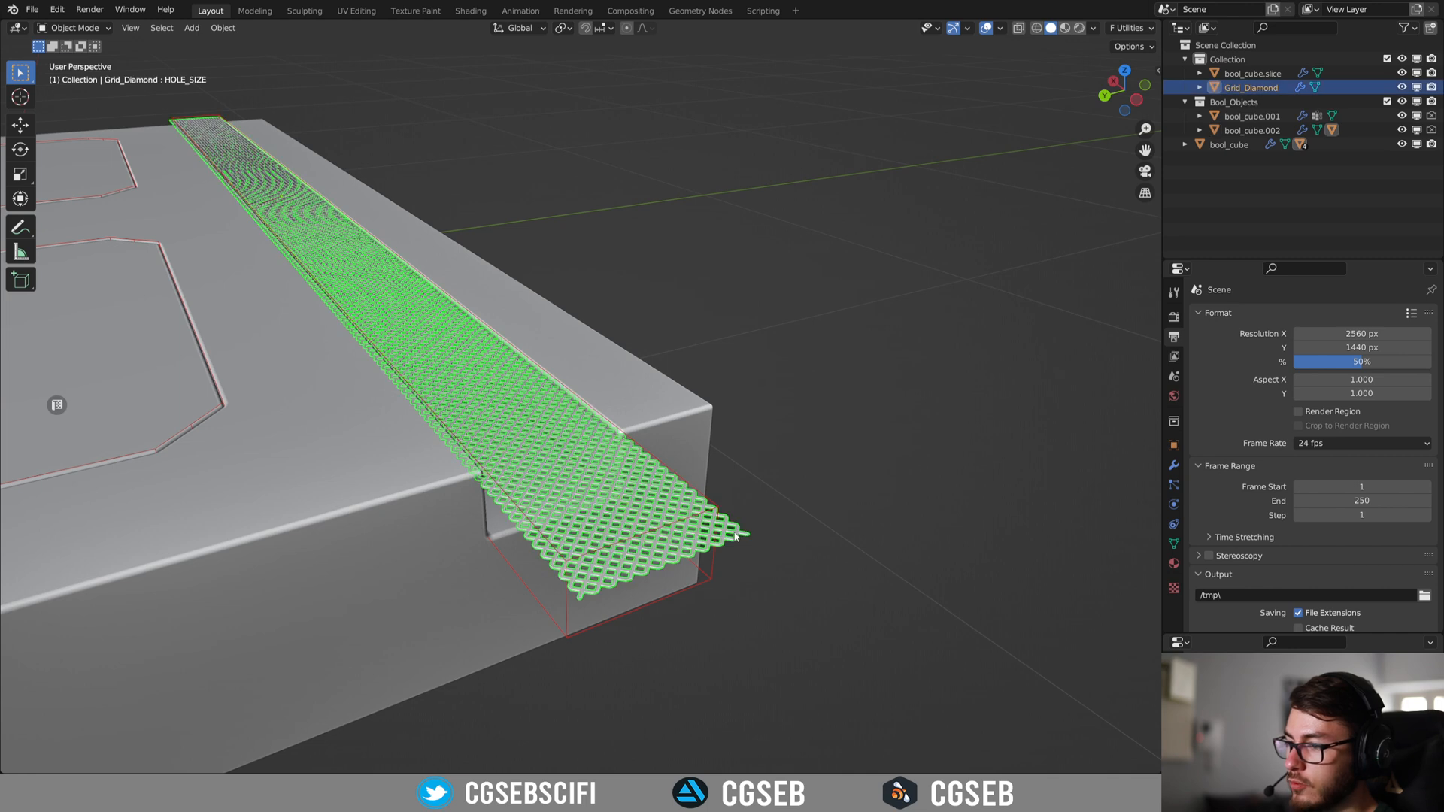
pyautogui.press('Delete')
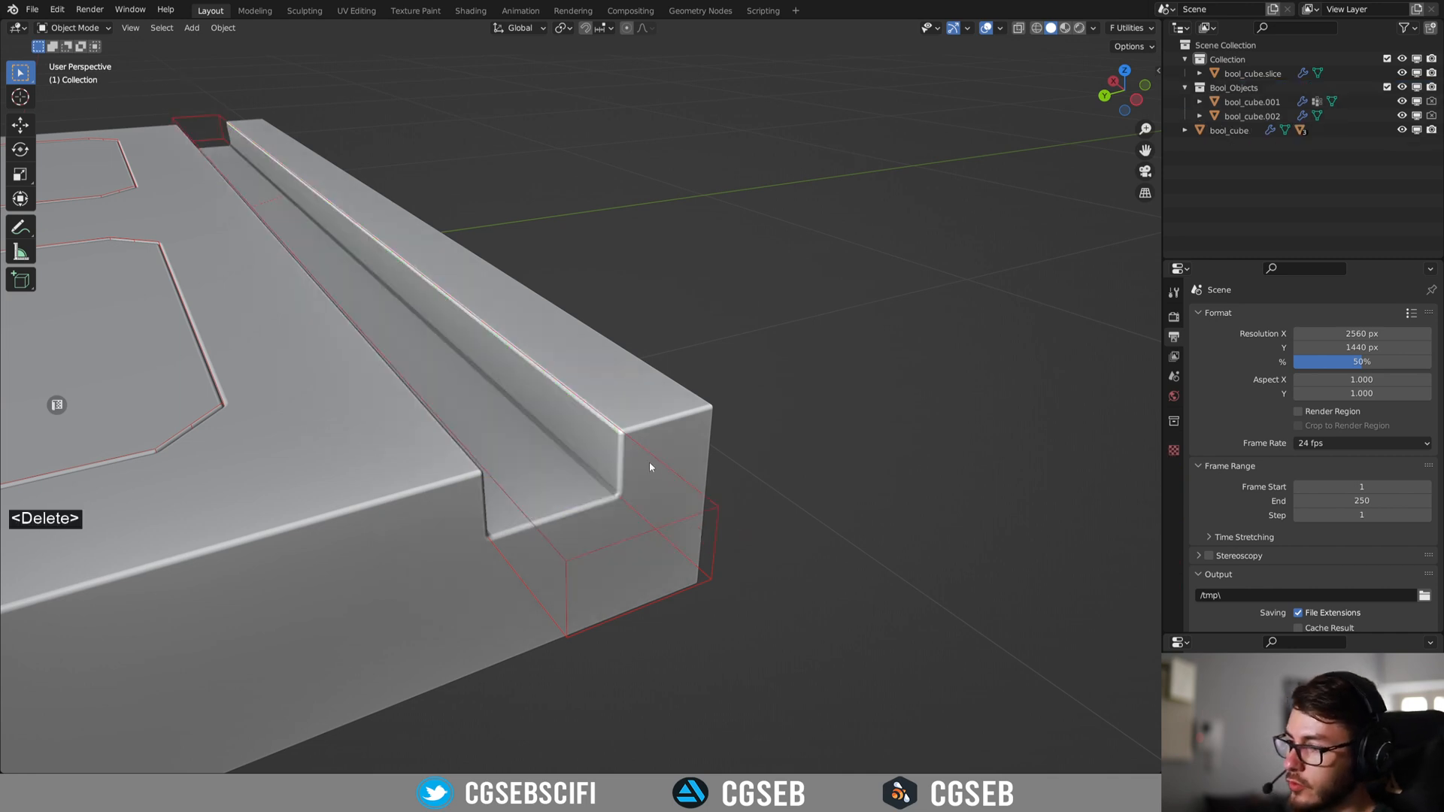
# Draw a narrow rectangle from its centre across the middle of the channel cutter as a cut shape on it.
pyautogui.click(718, 510)
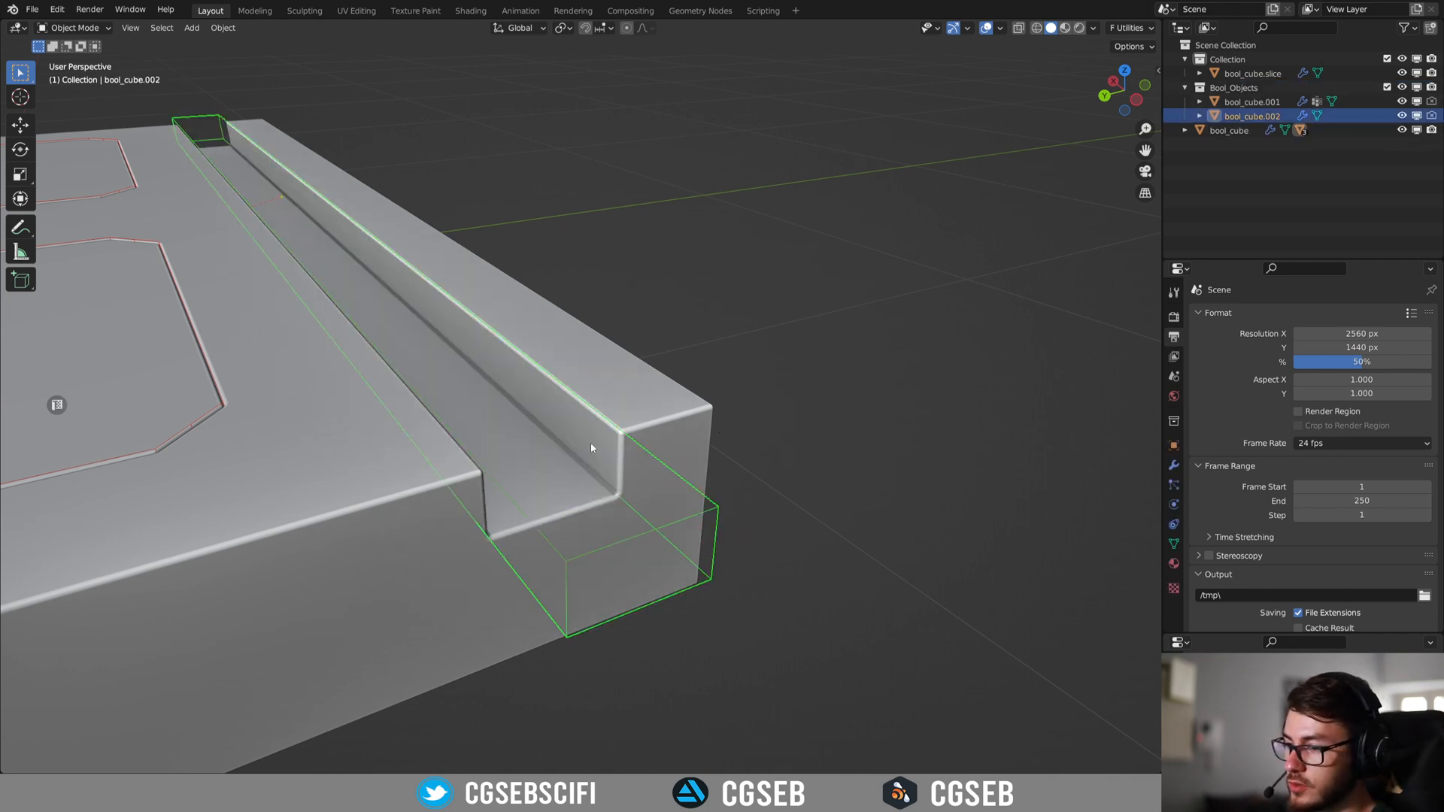
pyautogui.moveTo(453, 384); pyautogui.dragTo(683, 476, button='middle')
pyautogui.scroll(-2, 475, 362)
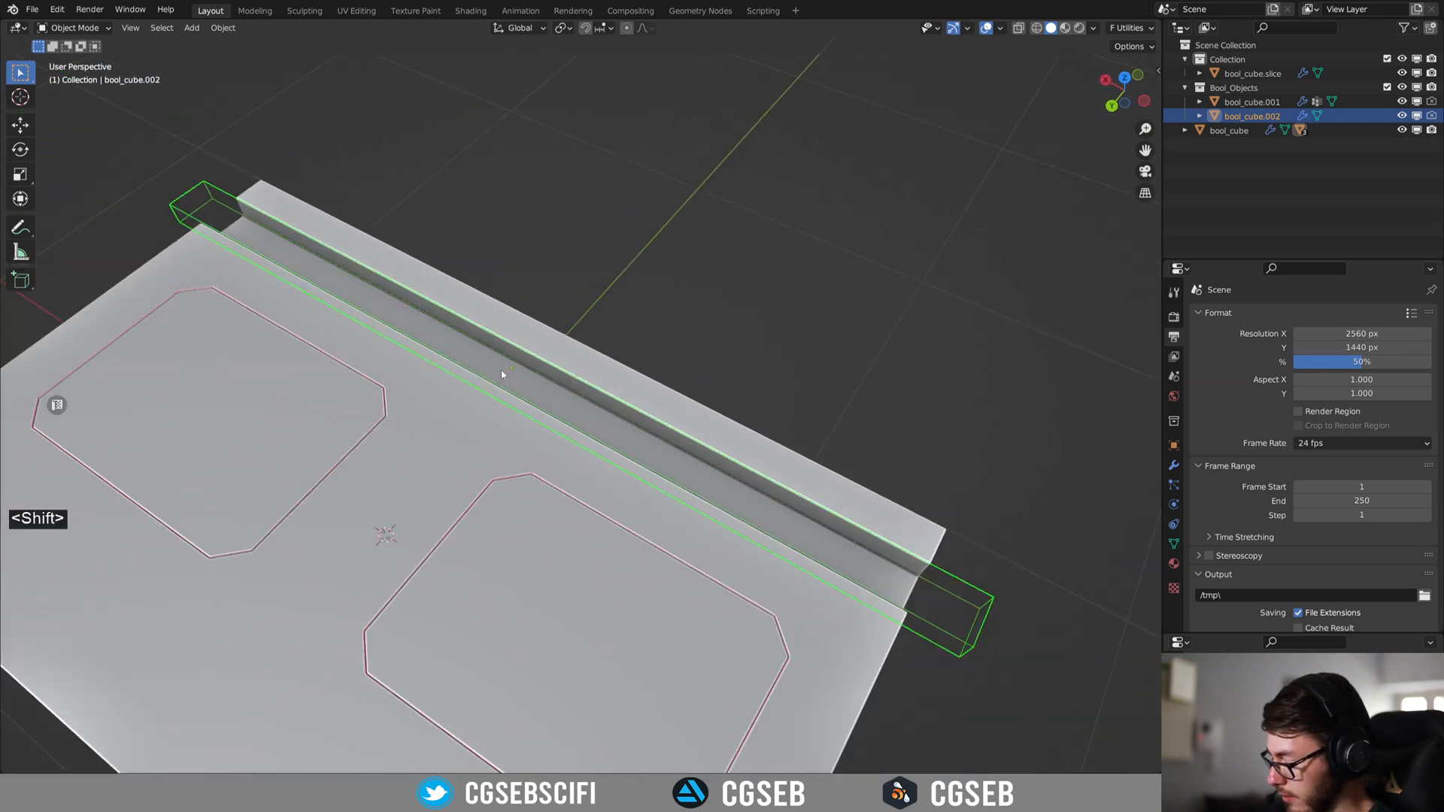
pyautogui.press('f')
pyautogui.click(395, 352)
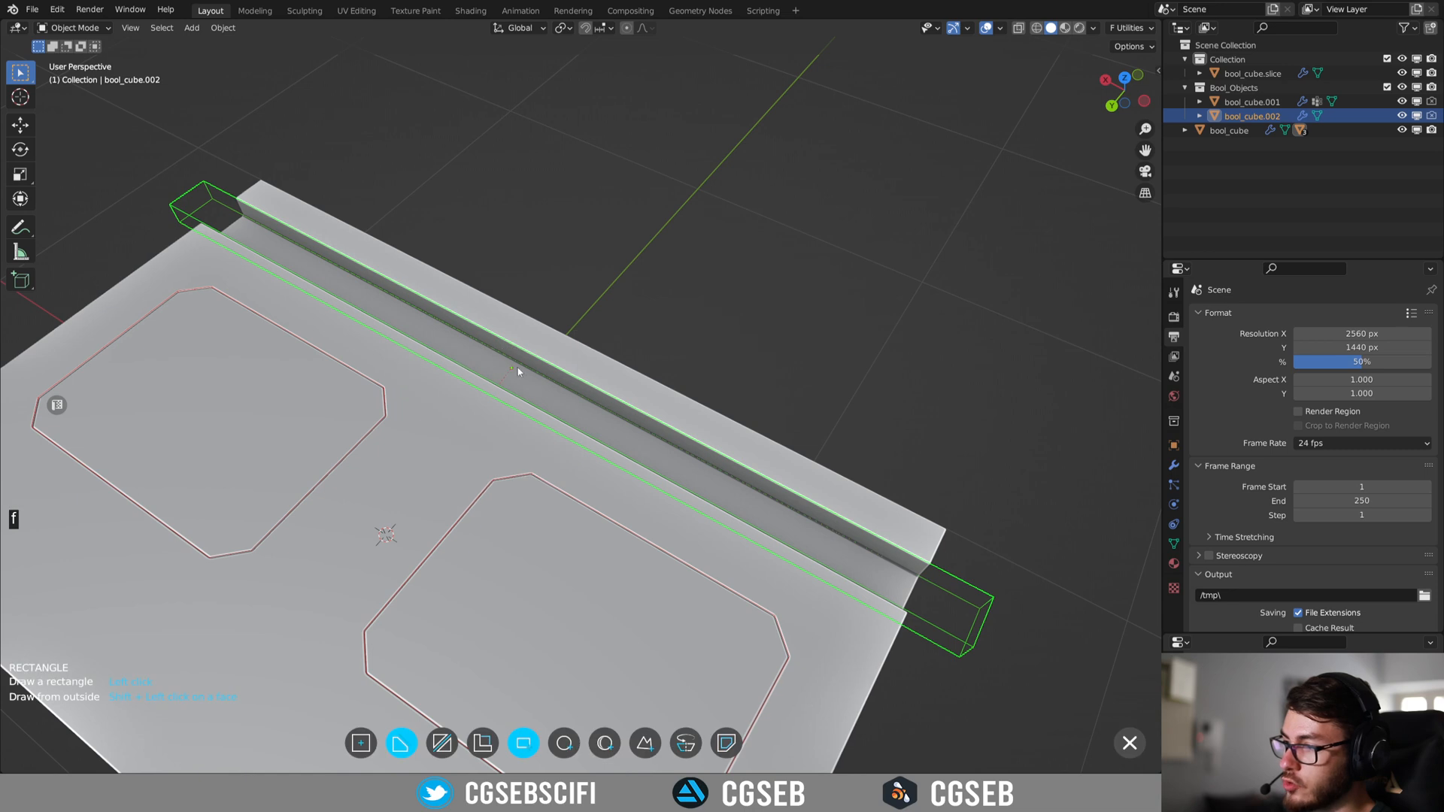
pyautogui.click(537, 385)
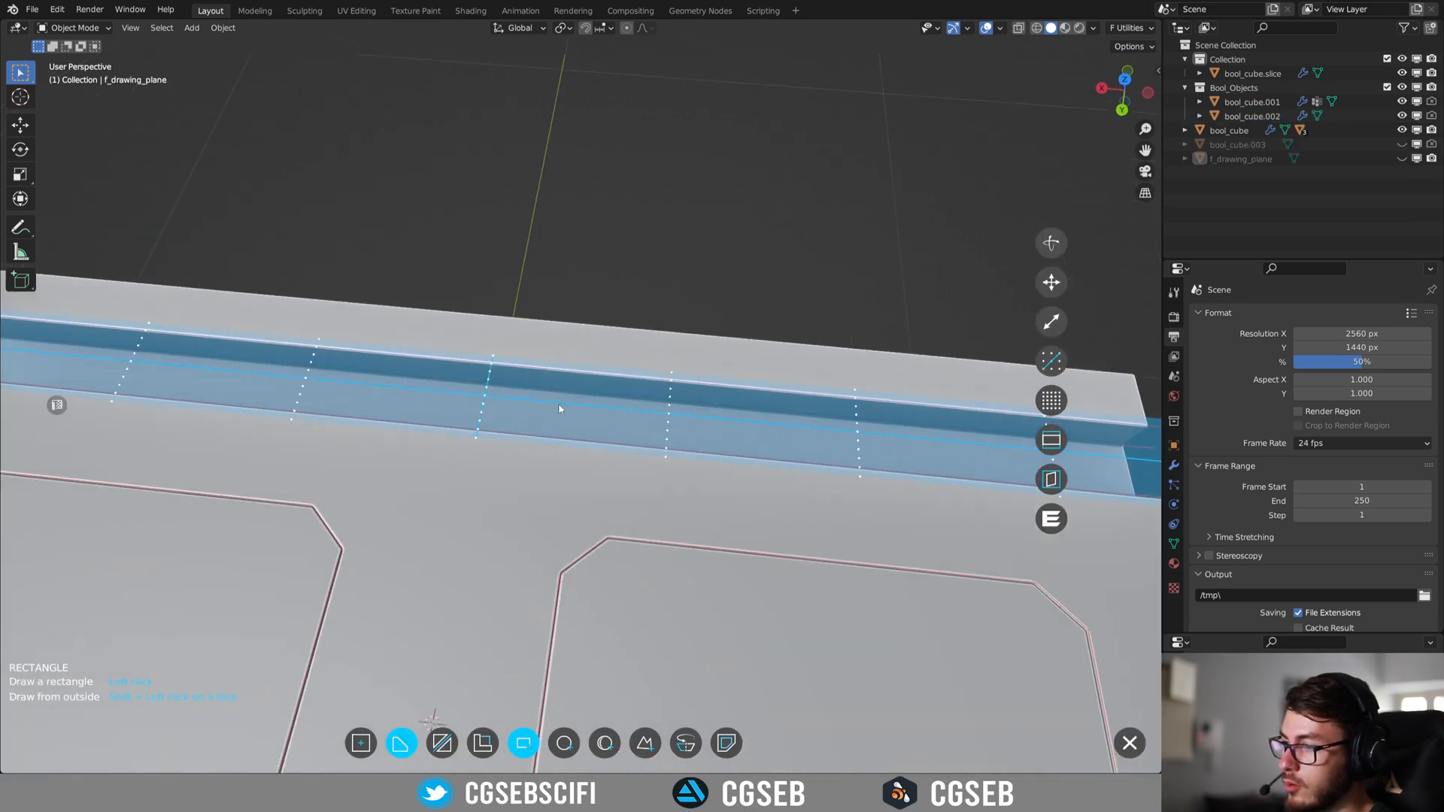
pyautogui.keyDown('shift'); pyautogui.click(485, 396); pyautogui.keyUp('shift')
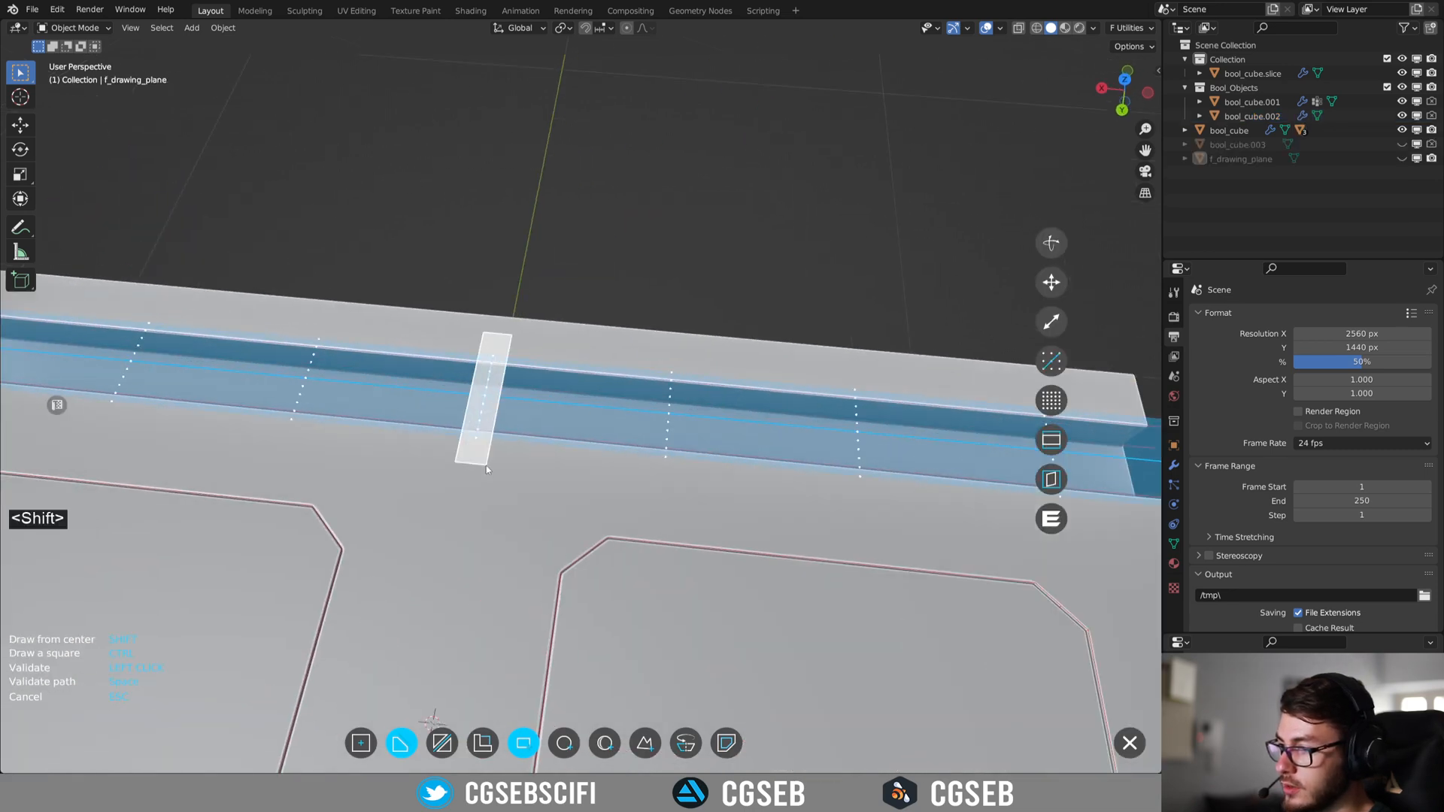
pyautogui.keyDown('shift'); pyautogui.click(482, 465); pyautogui.keyUp('shift')
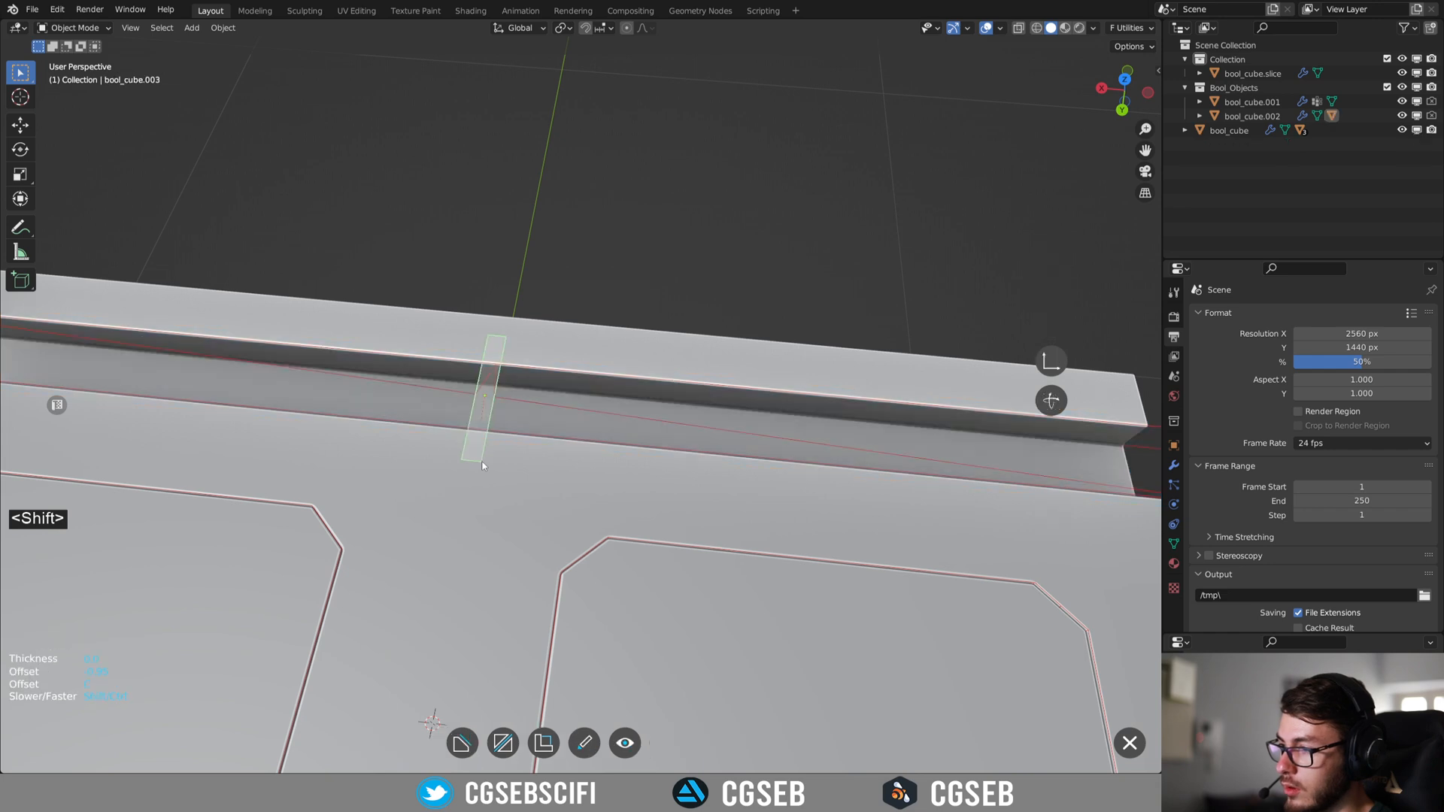
# Give the narrow crossbar shape a thickness and lower it about 0.019 m along Z into the channel.
pyautogui.rightClick(475, 457)
pyautogui.click(557, 458)
pyautogui.moveTo(557, 458)
pyautogui.mouseDown(button='middle')
pyautogui.moveTo(444, 409)
pyautogui.moveTo(534, 493)
pyautogui.moveTo(525, 422)
pyautogui.moveTo(504, 396)
pyautogui.moveTo(566, 430)
pyautogui.mouseUp(button='middle')
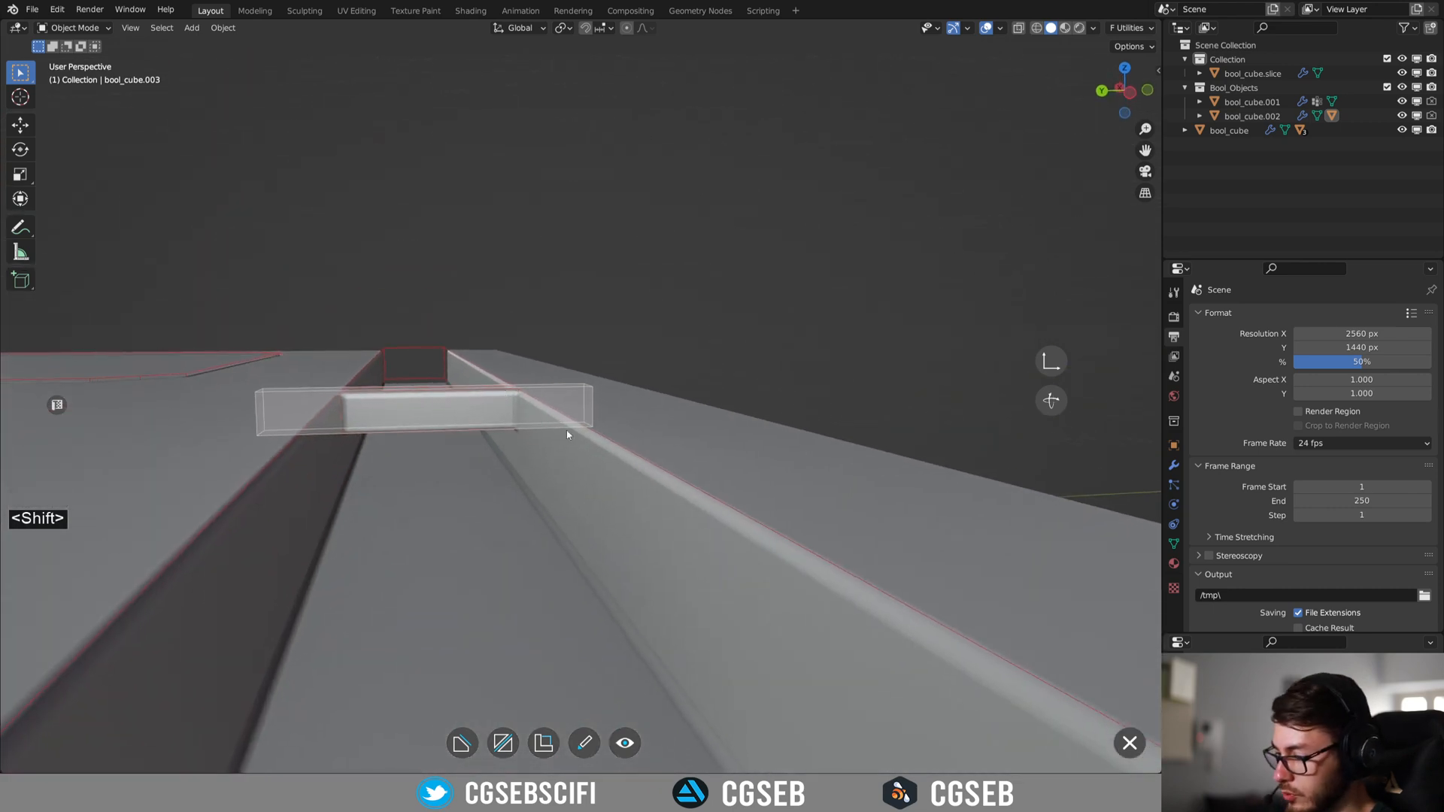
pyautogui.press('g')
pyautogui.press('z')
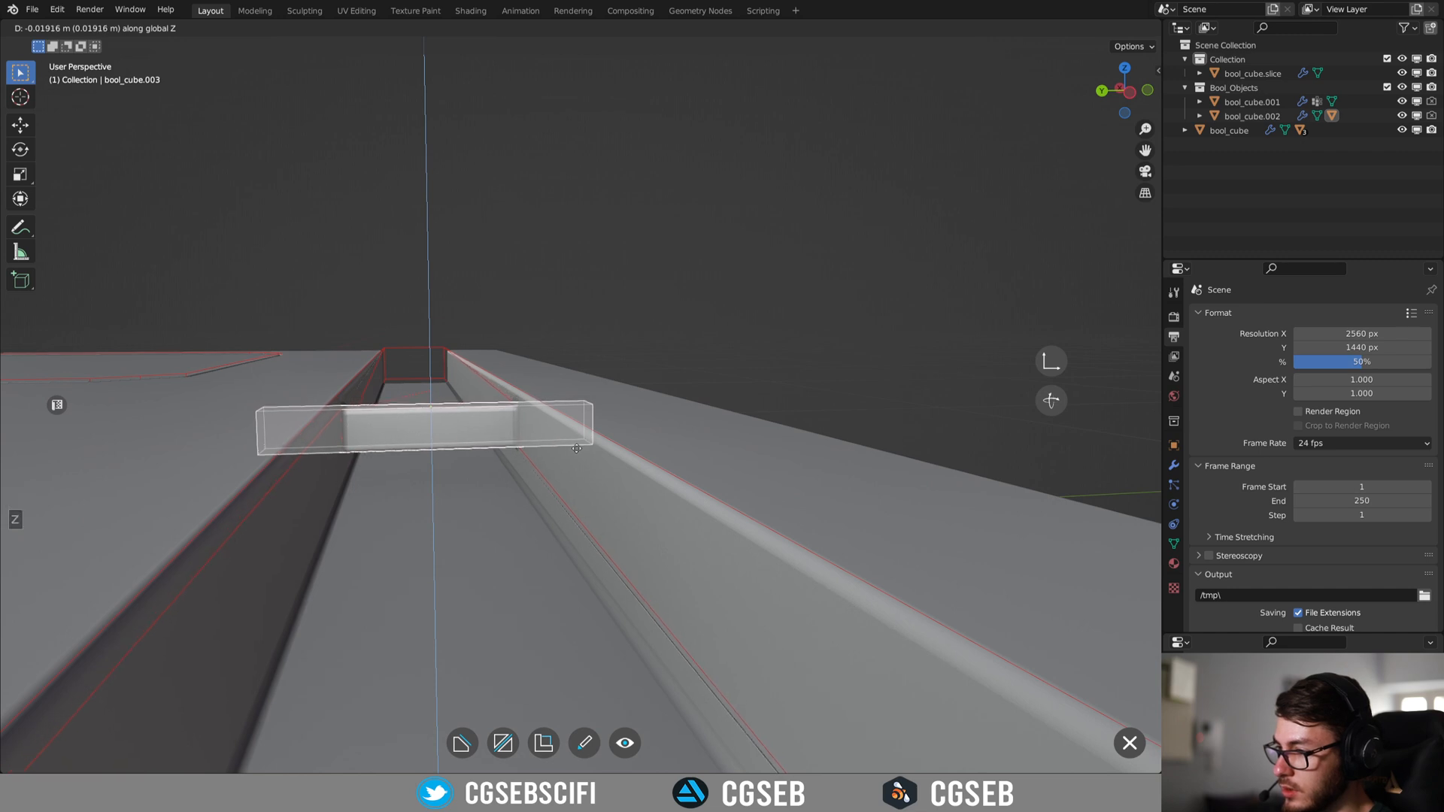
pyautogui.click(571, 446)
# Array the crossbar shape along the X axis to fill the whole length of the channel with evenly spaced bars.
pyautogui.moveTo(569, 444); pyautogui.dragTo(577, 489, button='middle')
pyautogui.press('a')
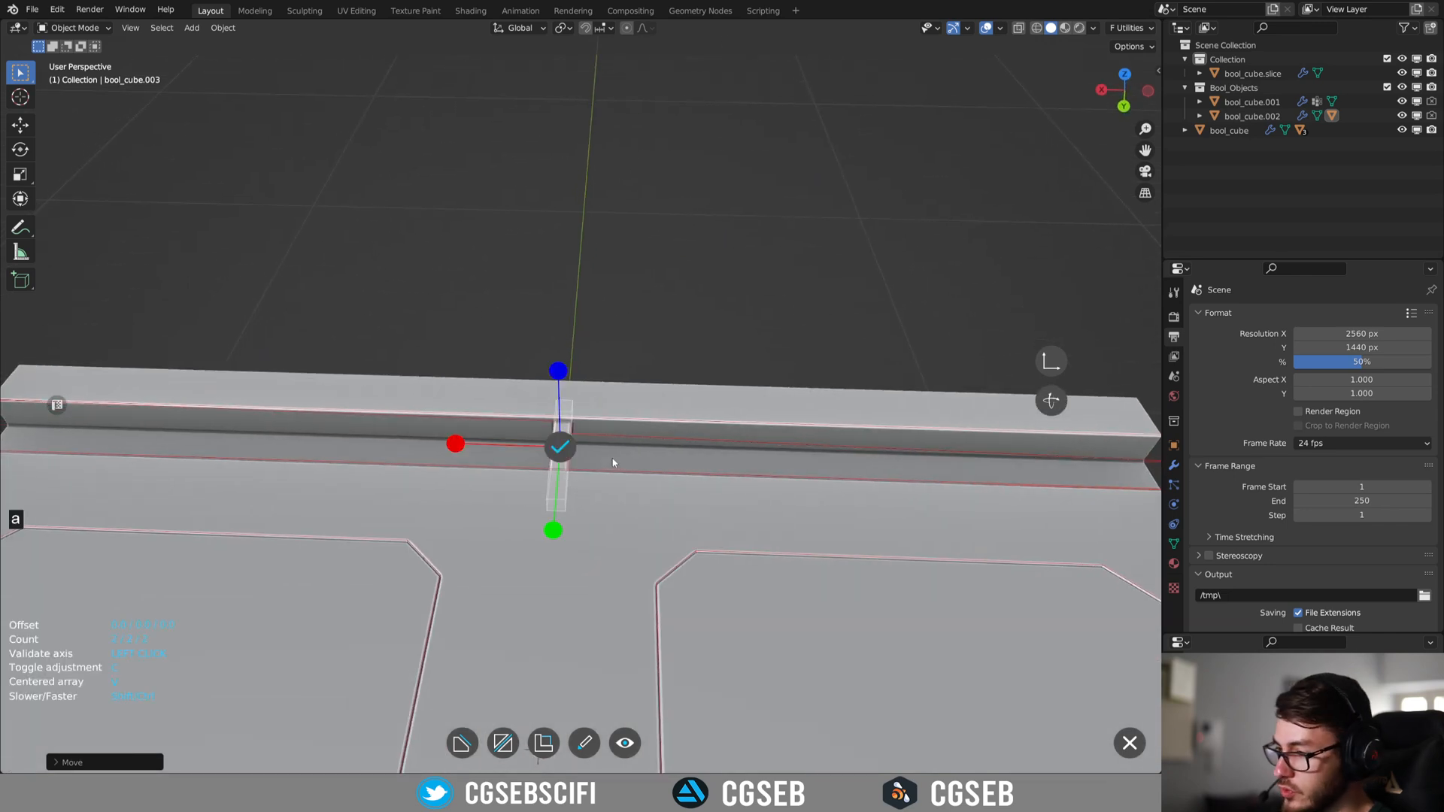
pyautogui.click(455, 444)
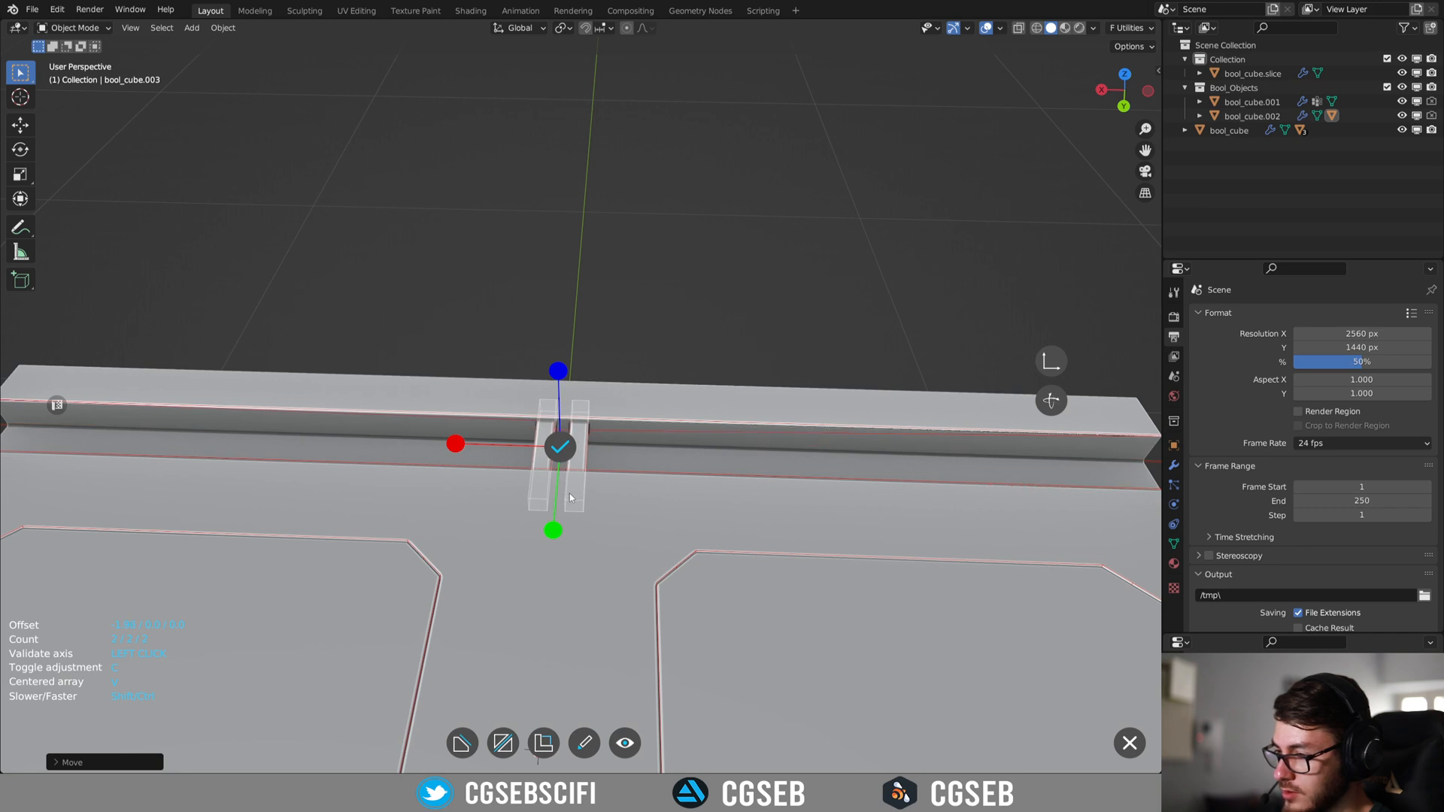
pyautogui.press('c')
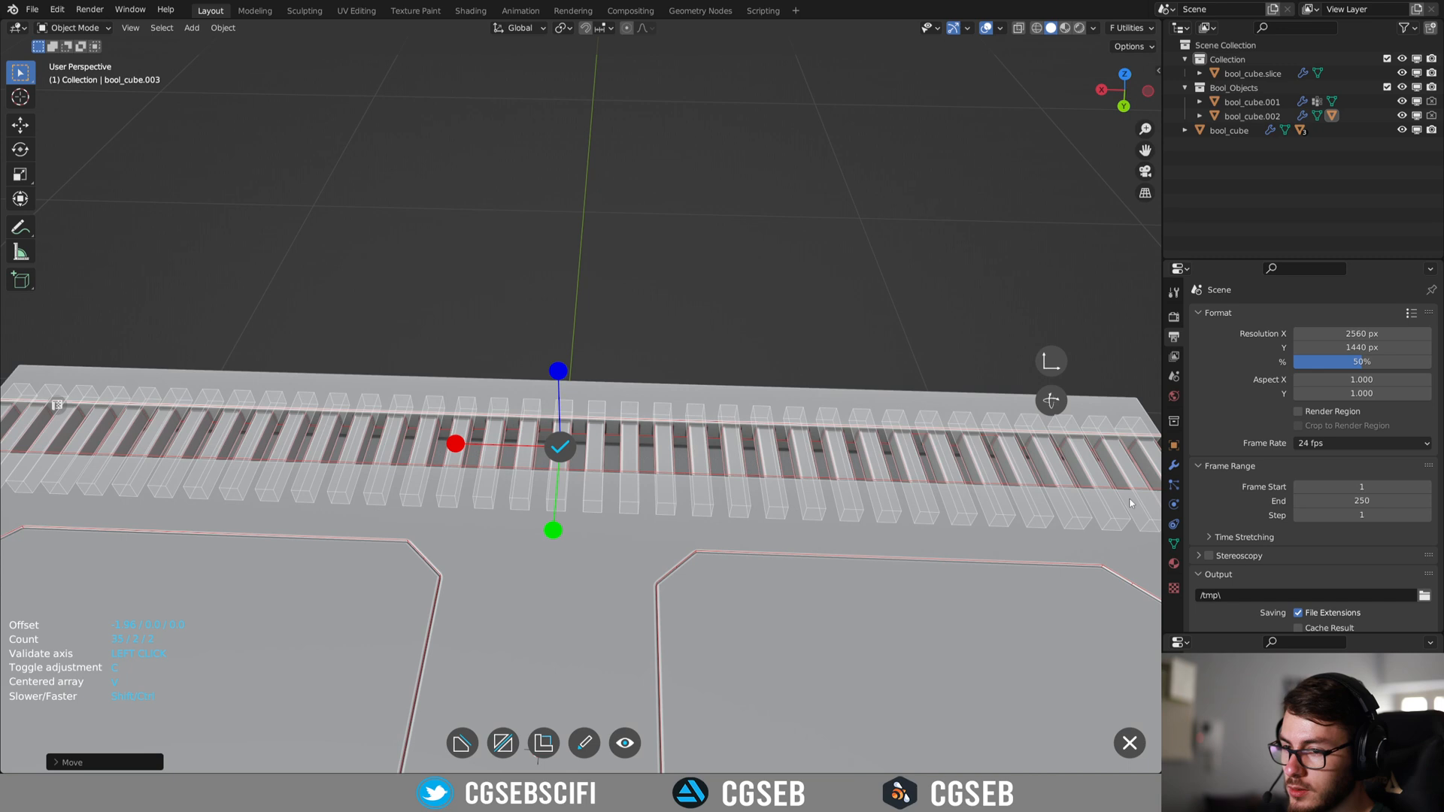
pyautogui.click(561, 446)
# Finish the crossbar cut and hide the boolean cutter objects.
pyautogui.moveTo(835, 460); pyautogui.dragTo(590, 234, button='middle')
pyautogui.scroll(1, 656, 326)
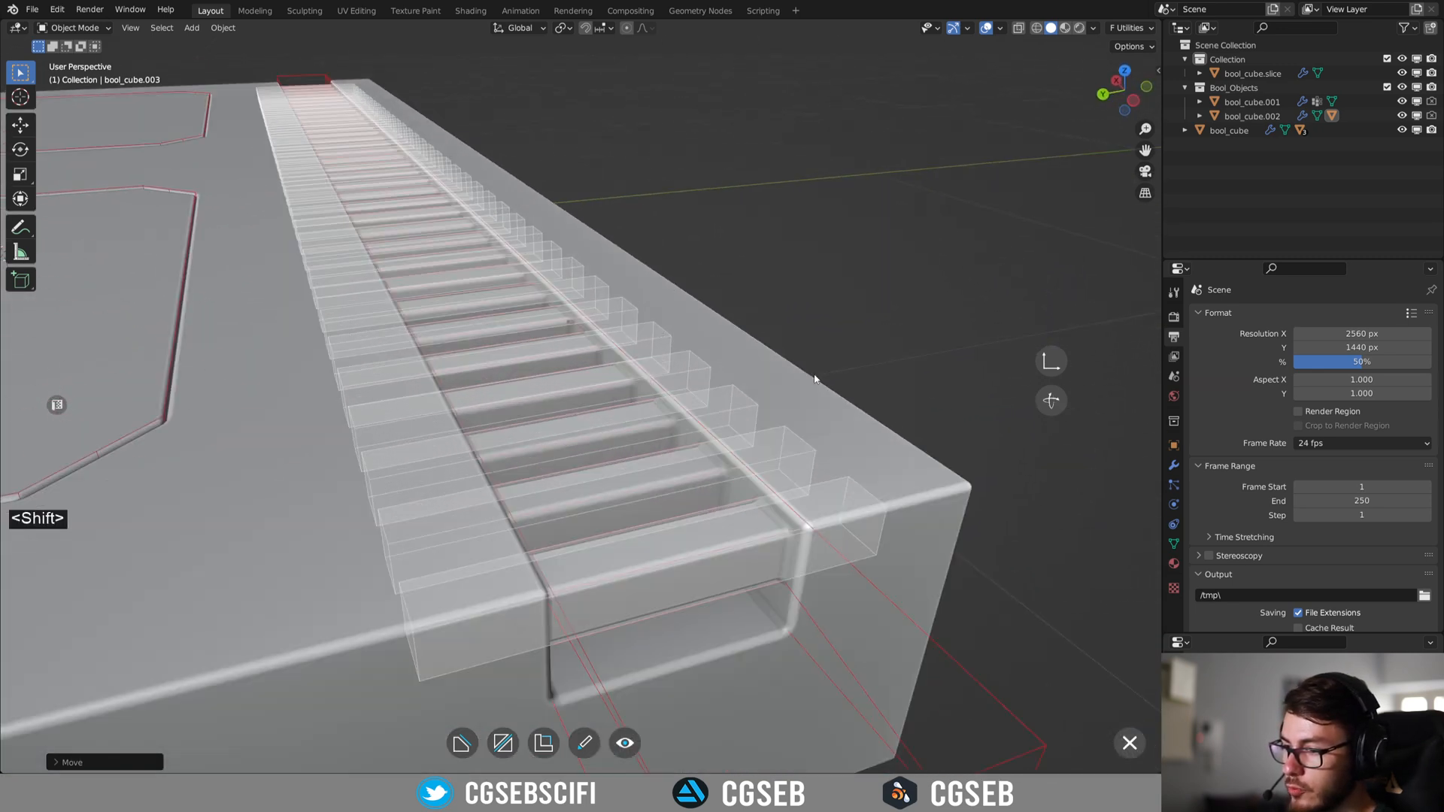
pyautogui.rightClick(867, 310)
pyautogui.press('less')
# Examine the row of bars up close, checking the bevels where they meet the channel wall.
pyautogui.moveTo(820, 322); pyautogui.dragTo(806, 394, button='middle')
pyautogui.scroll(-4, 801, 394)
pyautogui.moveTo(677, 362); pyautogui.dragTo(425, 336, button='middle')
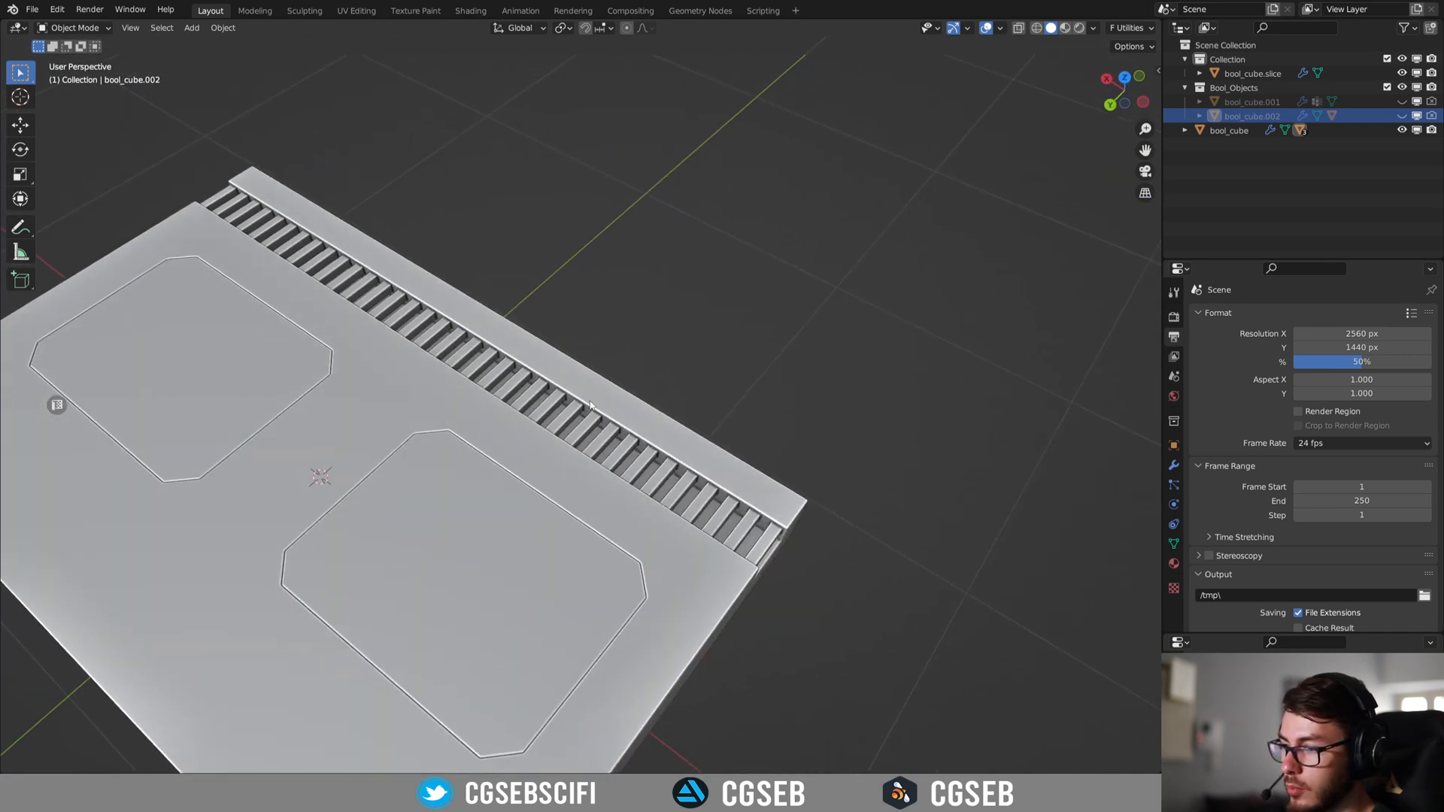
pyautogui.moveTo(542, 433); pyautogui.dragTo(657, 418, button='middle')
pyautogui.scroll(4, 603, 409)
pyautogui.keyDown('shift'); pyautogui.moveTo(745, 431); pyautogui.dragTo(566, 404, button='middle'); pyautogui.keyUp('shift')
pyautogui.scroll(4, 701, 394)
pyautogui.scroll(5, 694, 389)
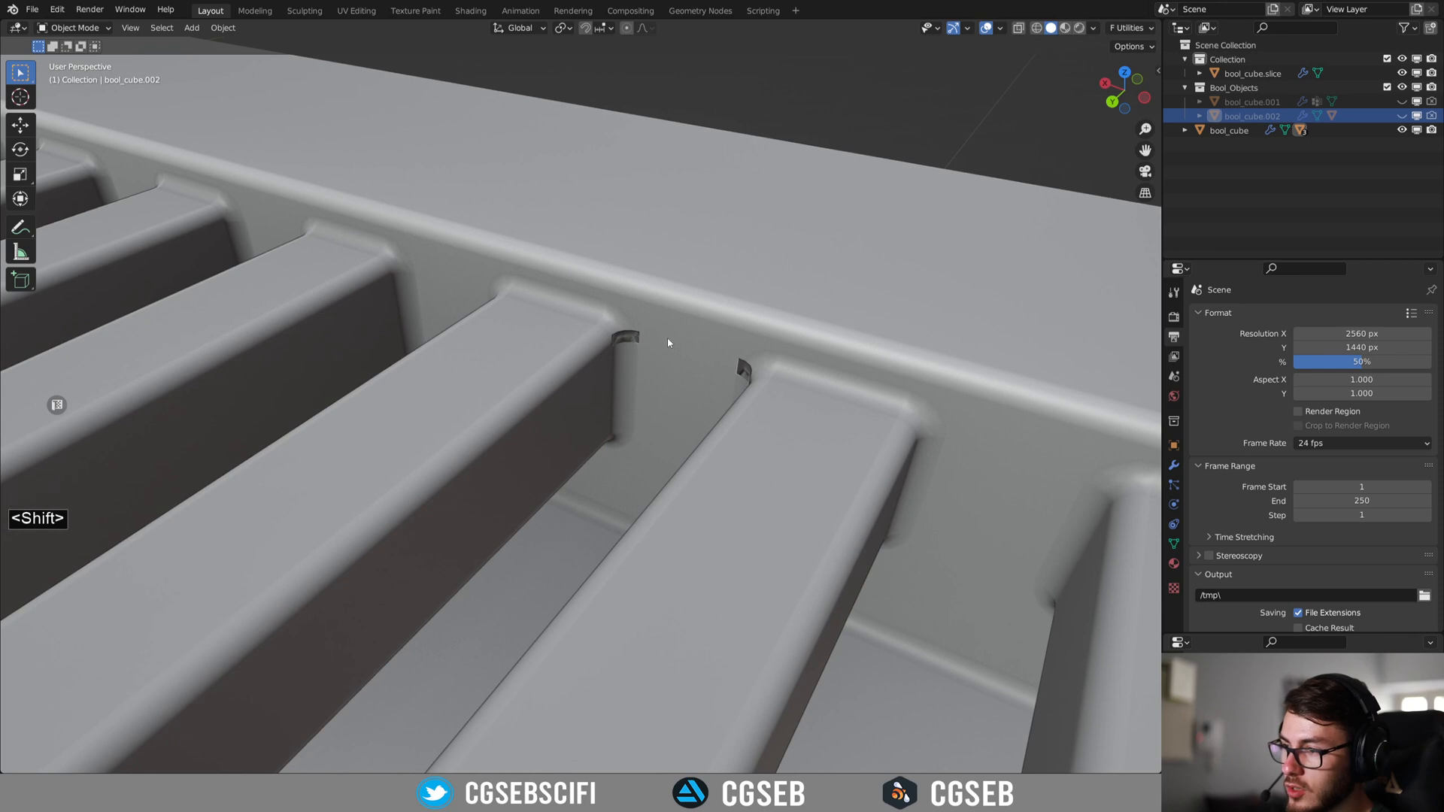
# Turn on the wireframe display of the panel and examine the edges where the crossbars meet the channel wall.
pyautogui.click(720, 262)
pyautogui.scroll(-5, 677, 316)
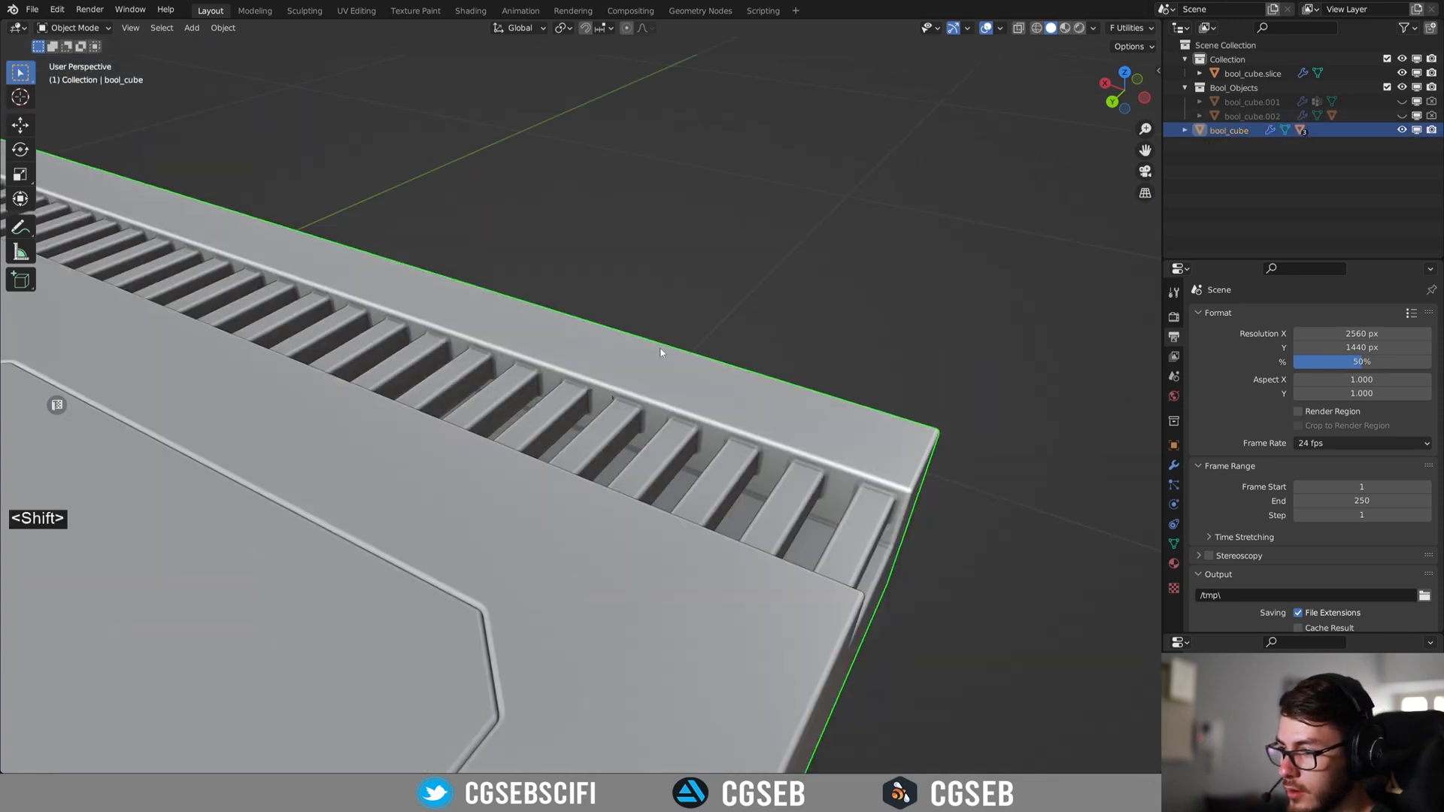
pyautogui.scroll(3, 606, 371)
pyautogui.keyDown('shift'); pyautogui.moveTo(587, 401); pyautogui.dragTo(676, 356, button='middle'); pyautogui.keyUp('shift')
pyautogui.press('f')
pyautogui.click(639, 261)
pyautogui.scroll(2, 680, 335)
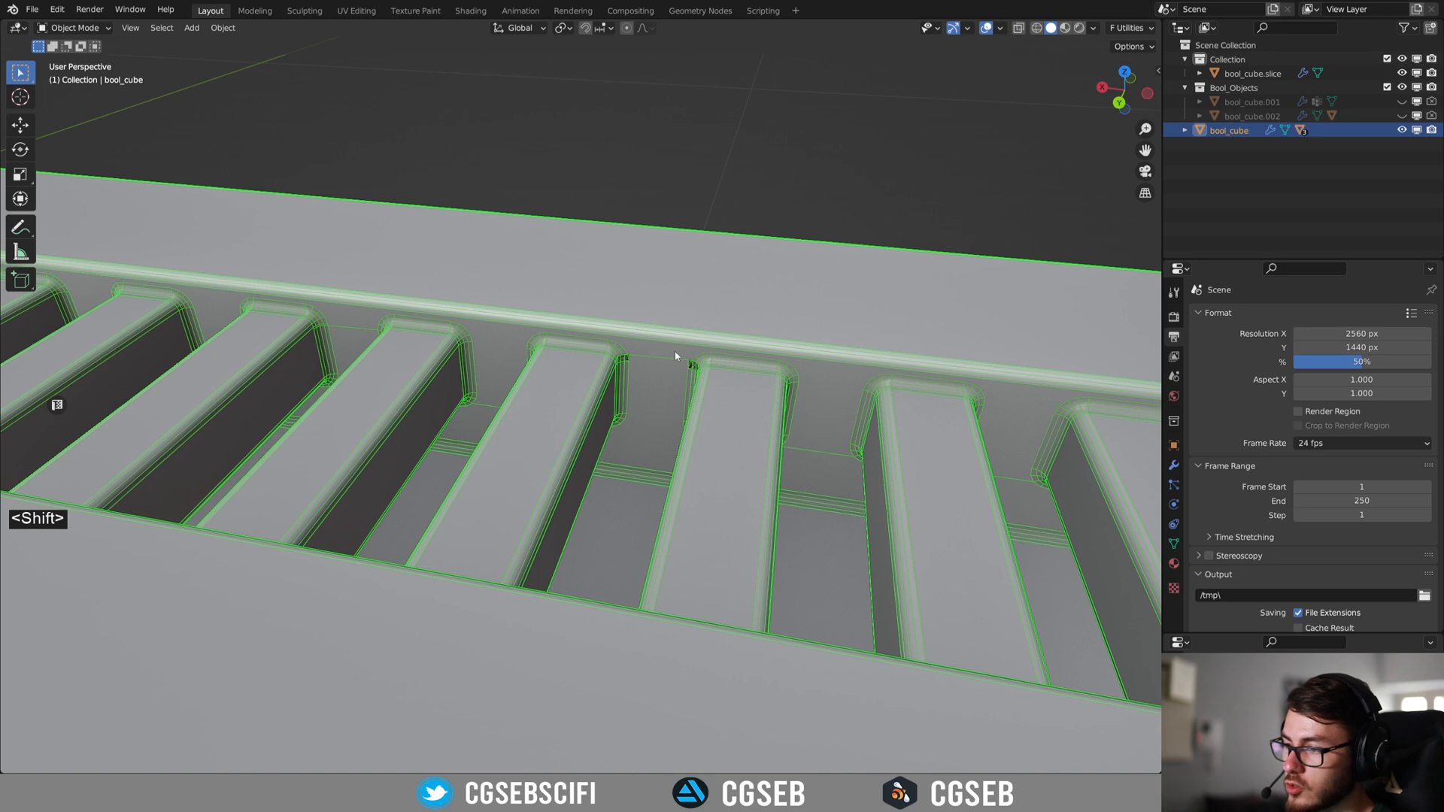
pyautogui.keyDown('shift'); pyautogui.moveTo(633, 354); pyautogui.dragTo(609, 364, button='middle'); pyautogui.keyUp('shift')
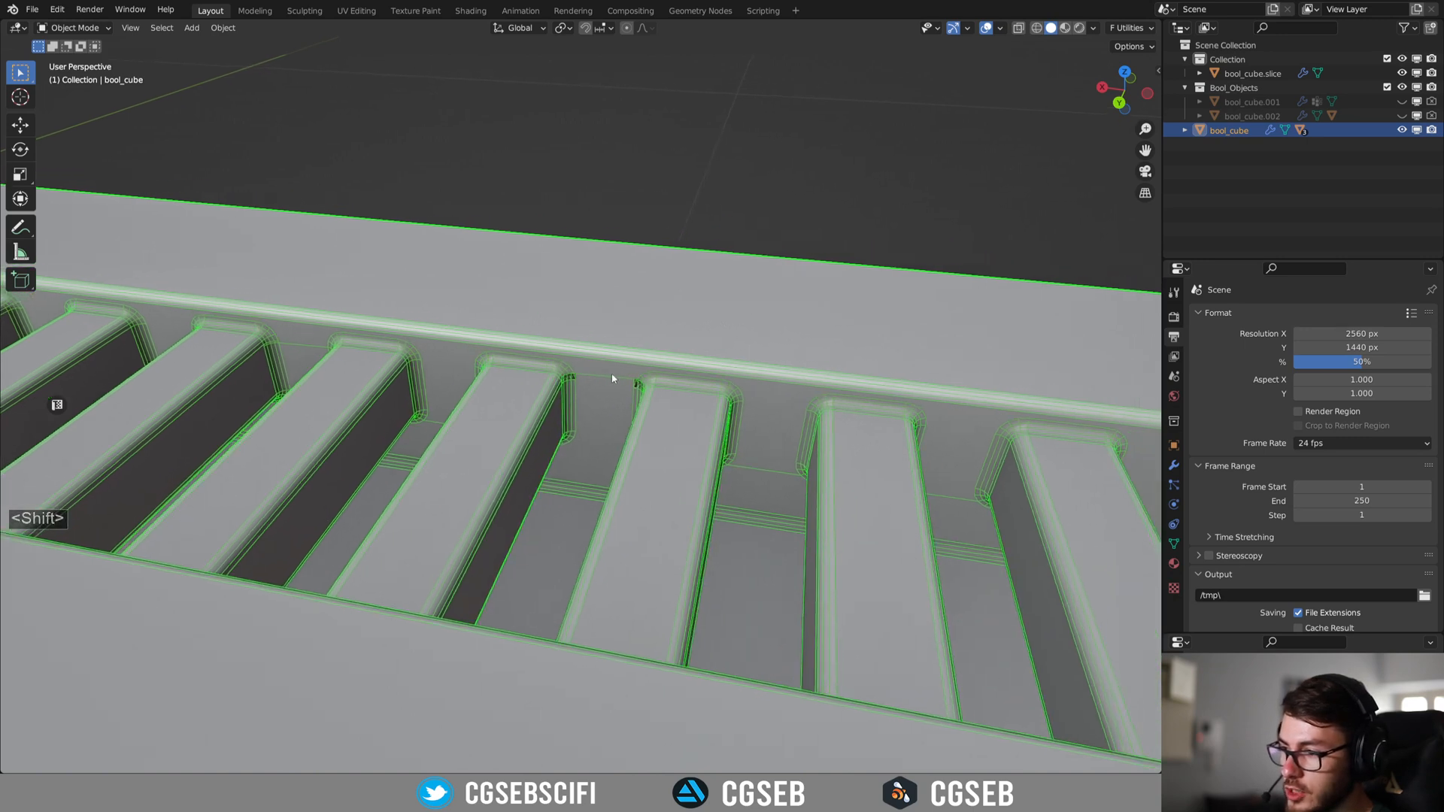
pyautogui.keyDown('shift'); pyautogui.moveTo(747, 447); pyautogui.dragTo(627, 394, button='middle'); pyautogui.keyUp('shift')
pyautogui.scroll(-6, 622, 417)
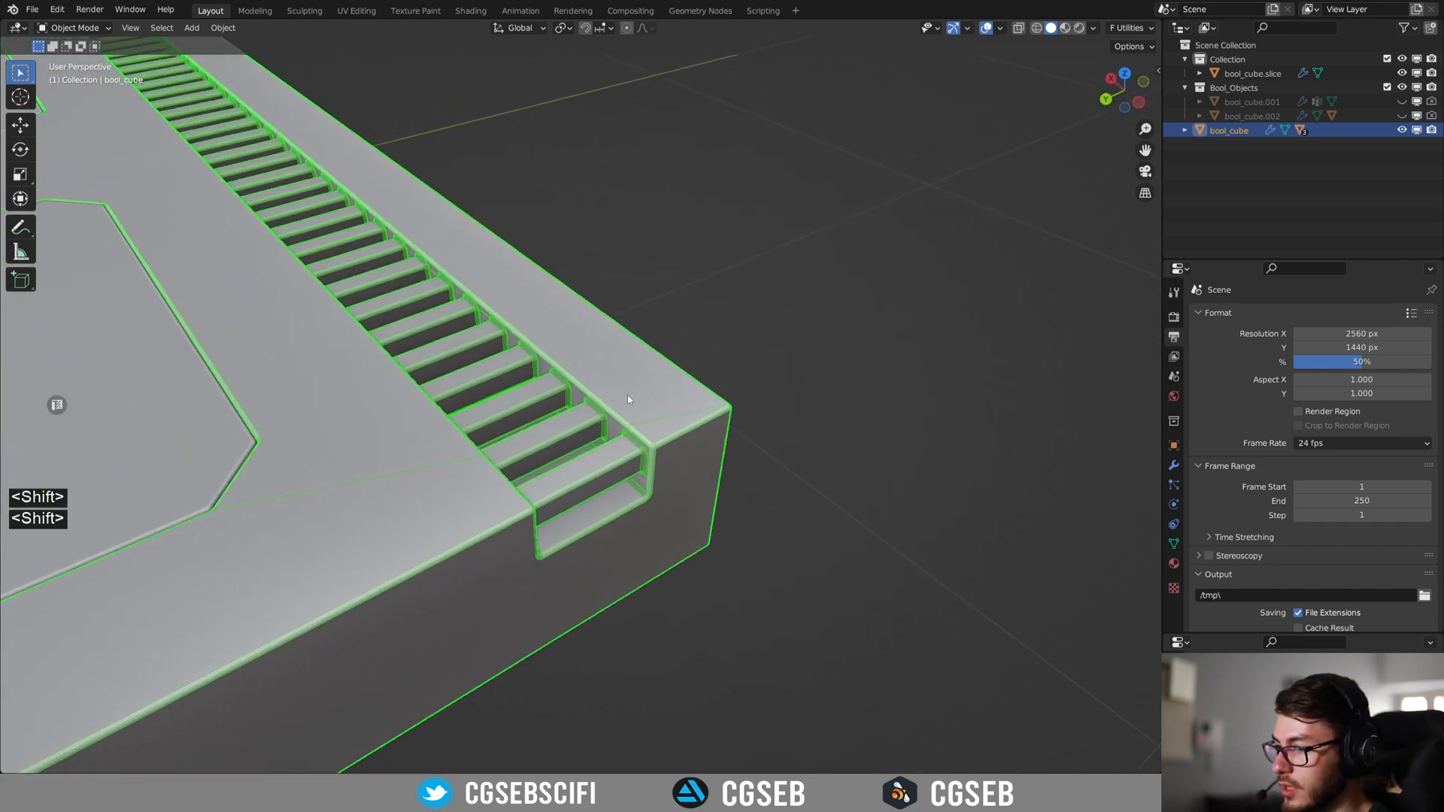
# Unhide the boolean cutter objects and select the channel cutter.
pyautogui.scroll(2, 627, 394)
pyautogui.hotkey('alt', 'h')
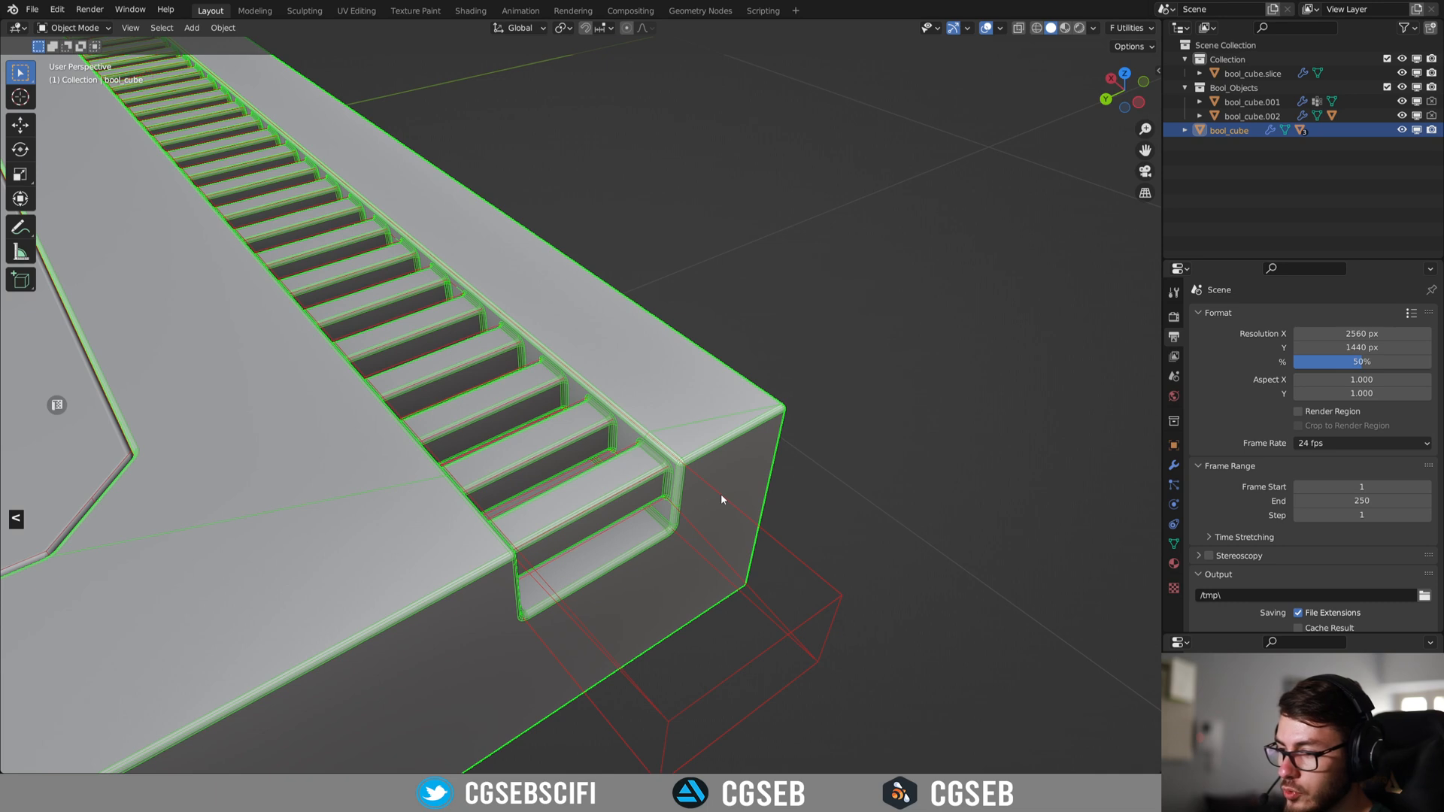
pyautogui.click(721, 493)
pyautogui.scroll(-3, 720, 493)
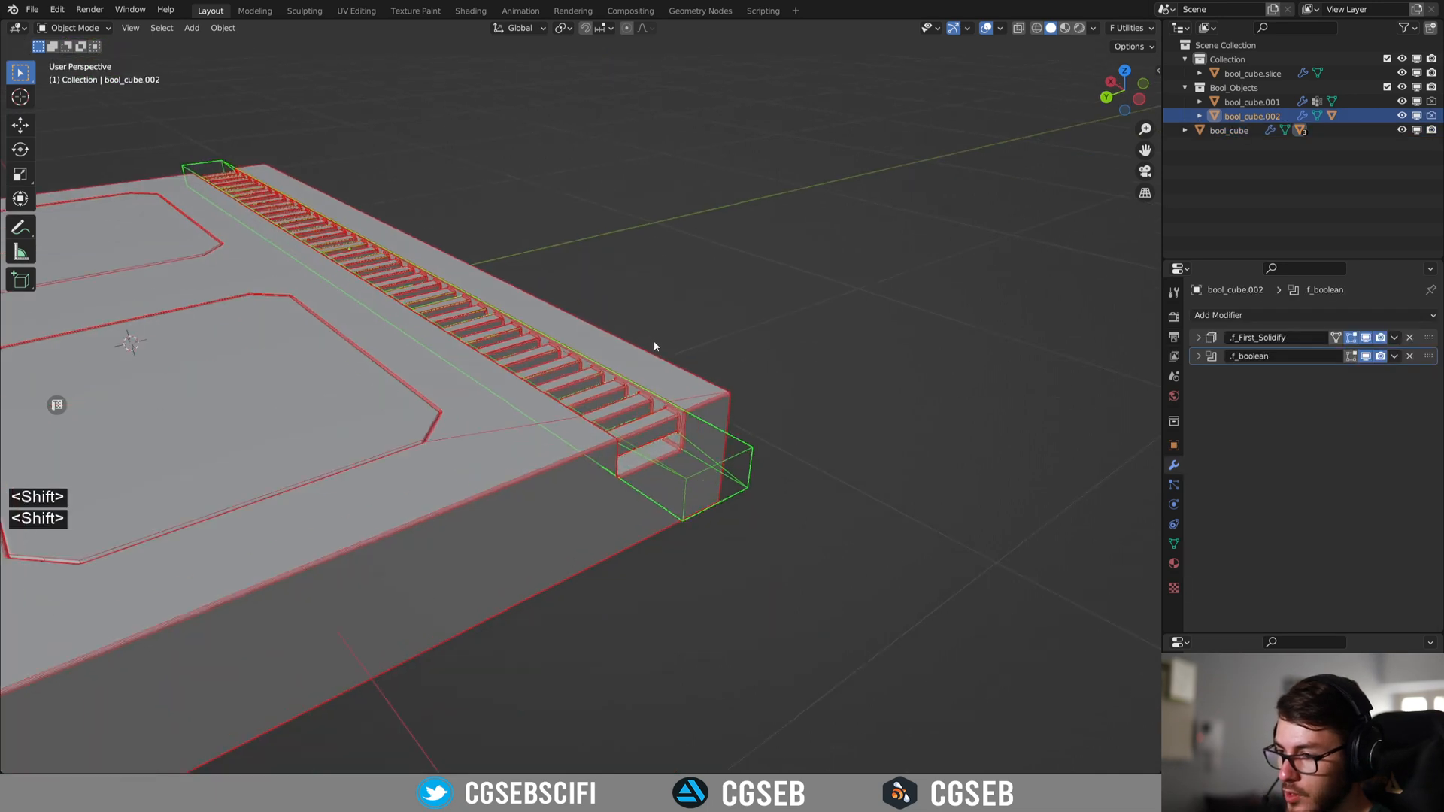
pyautogui.keyDown('shift'); pyautogui.moveTo(655, 346); pyautogui.dragTo(636, 327, button='middle'); pyautogui.keyUp('shift')
pyautogui.keyDown('shift'); pyautogui.moveTo(635, 380); pyautogui.dragTo(608, 353, button='middle'); pyautogui.keyUp('shift')
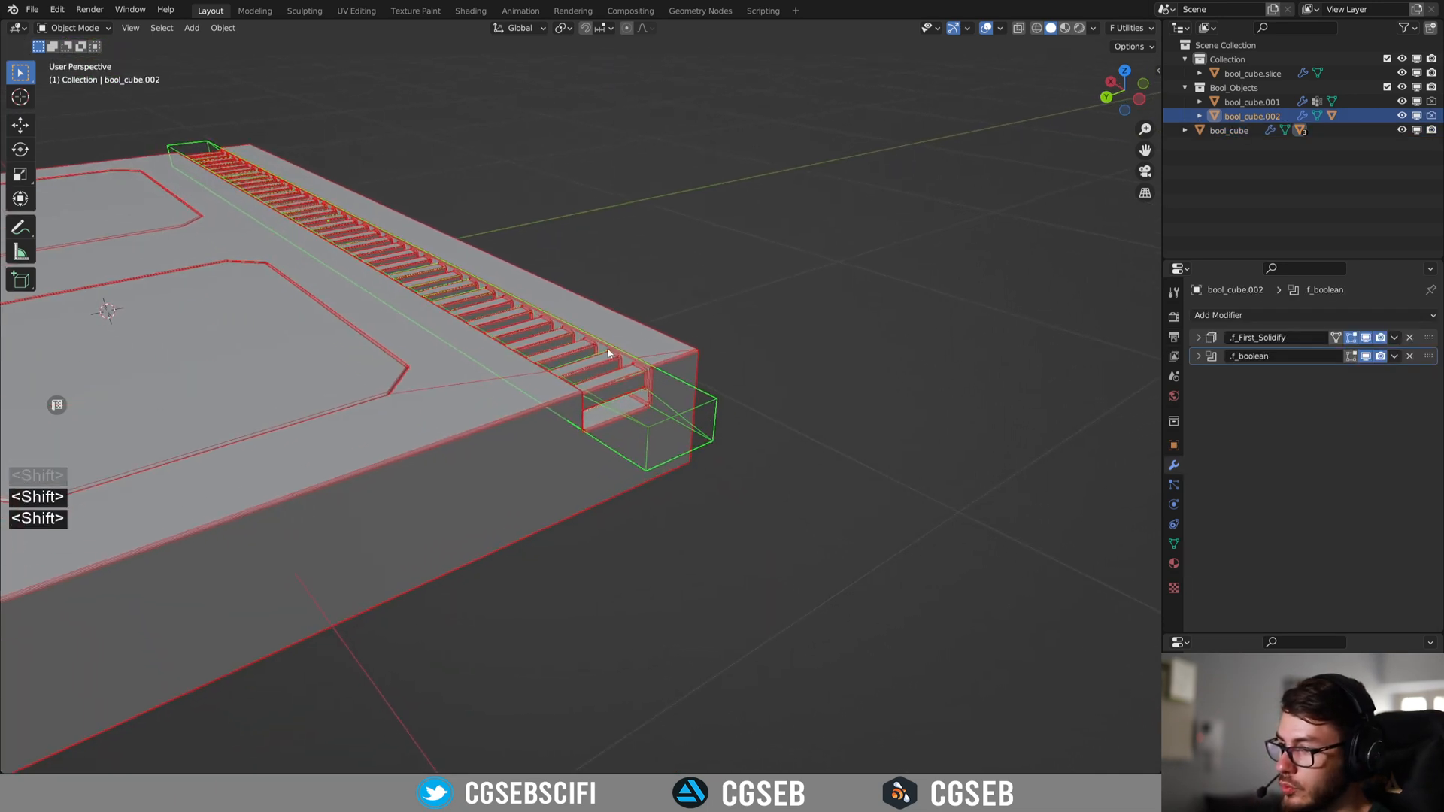
# Select the crossbar cutter and check the count in its X array modifier.
pyautogui.click(638, 372)
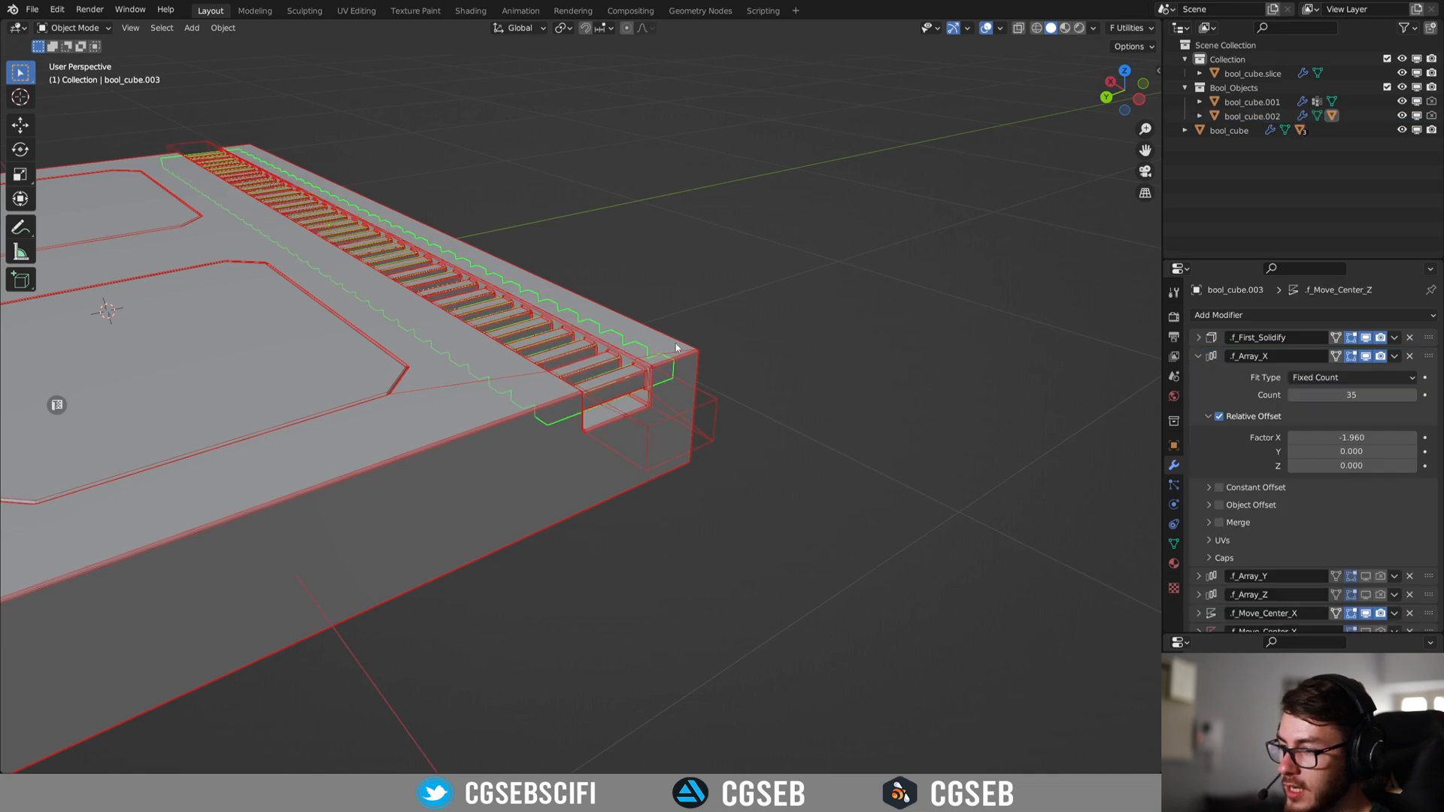
pyautogui.keyDown('shift'); pyautogui.moveTo(661, 364); pyautogui.dragTo(661, 452, button='middle'); pyautogui.keyUp('shift')
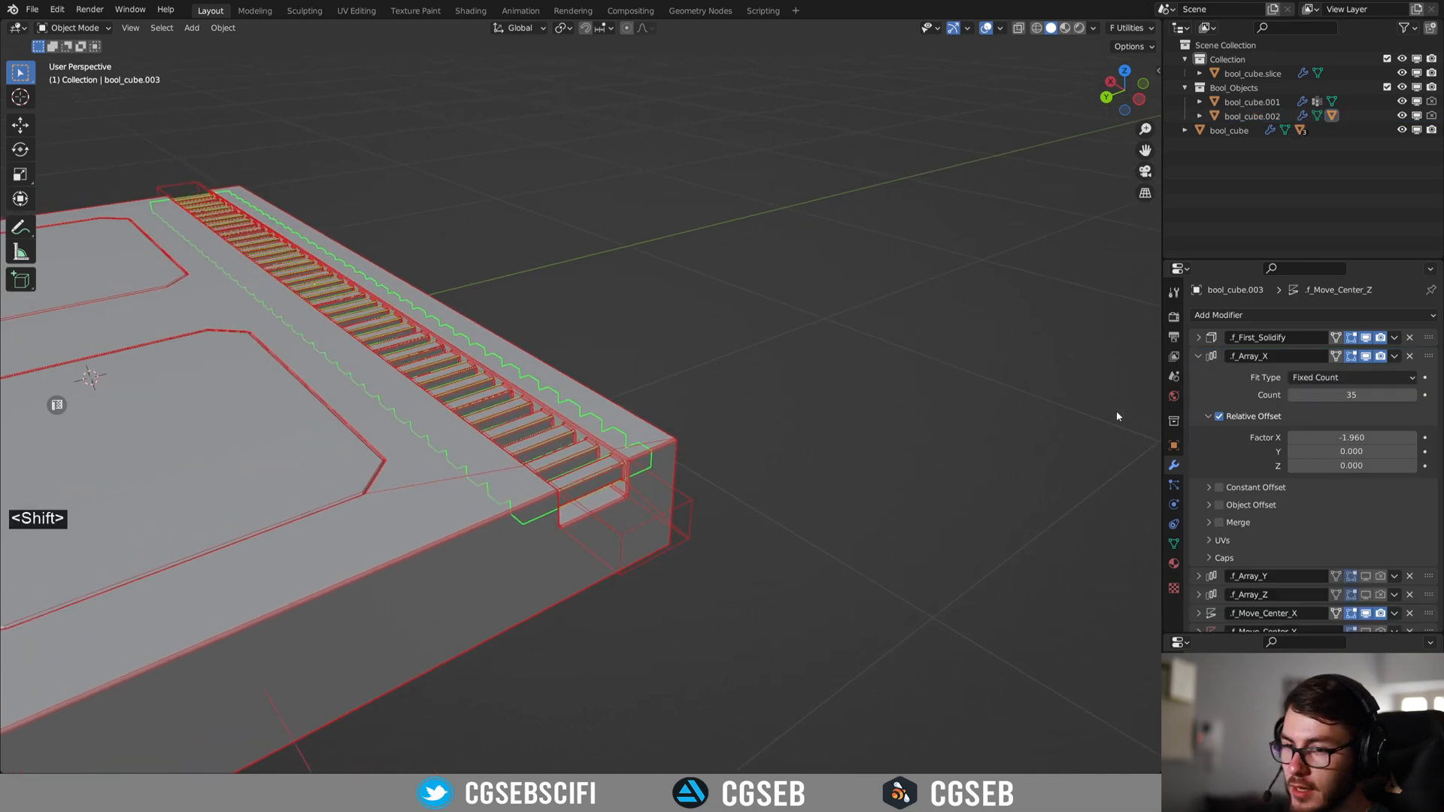
pyautogui.click(1198, 357)
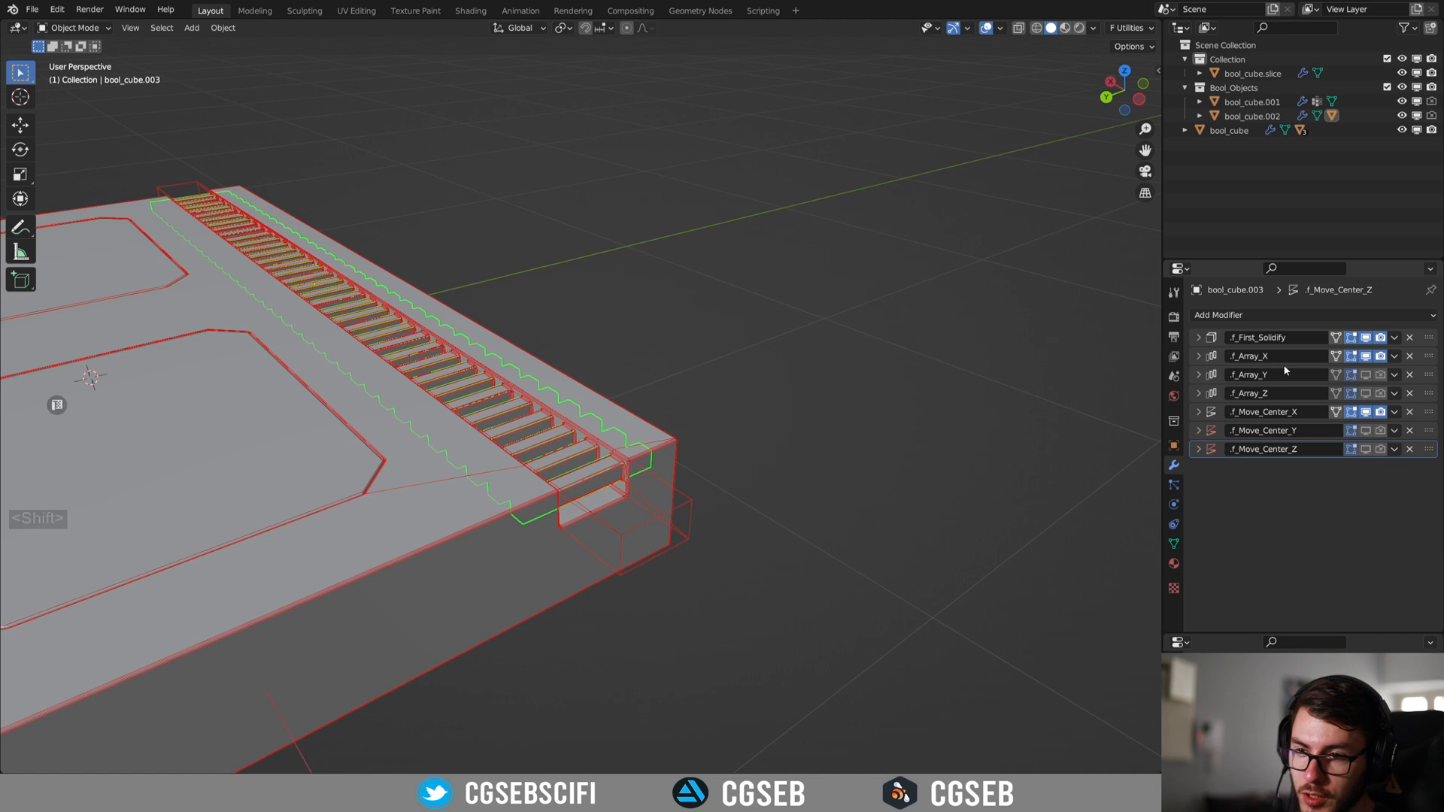
pyautogui.click(1198, 356)
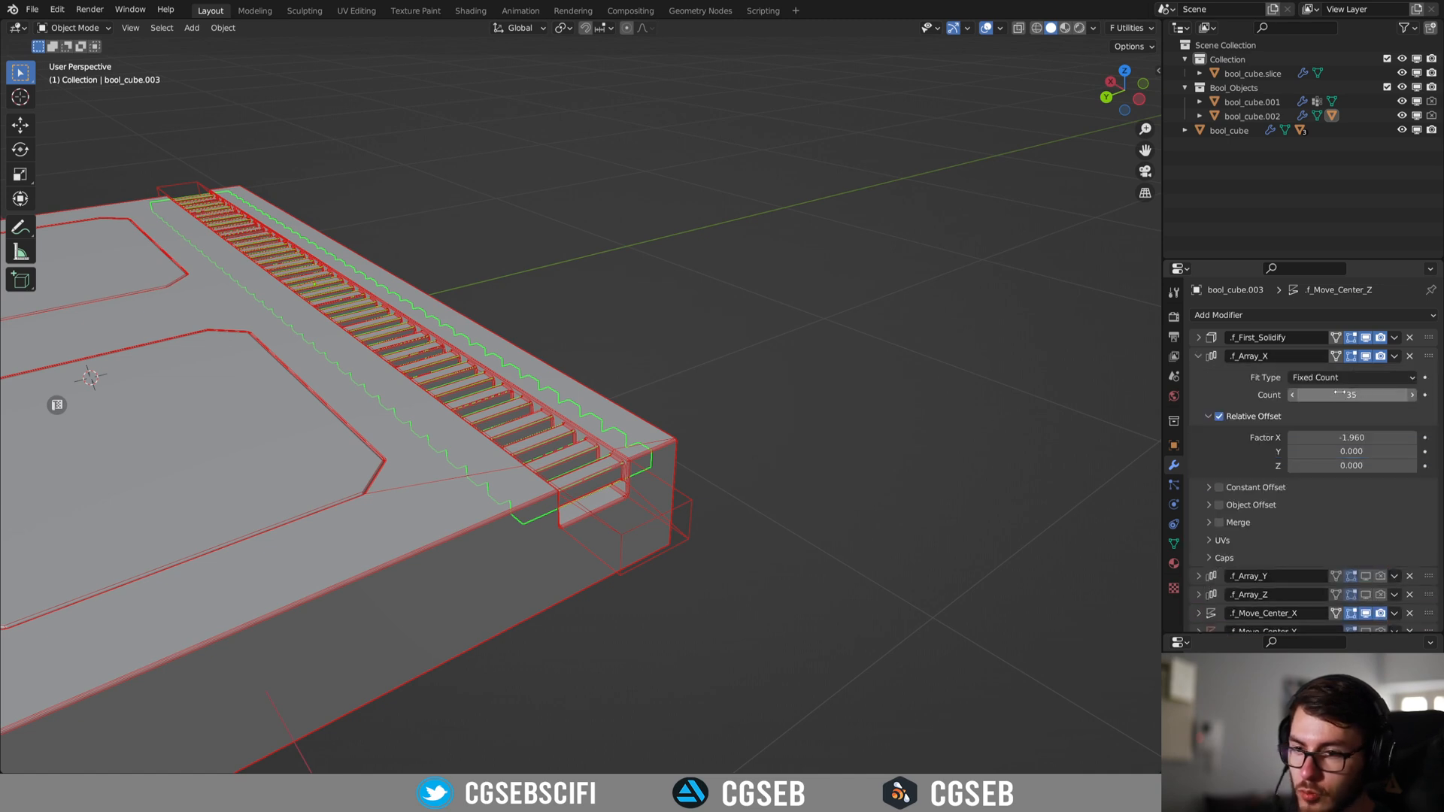
# Add evenly spaced loop cuts along the channel cutter's mesh, roughly one per crossbar, without sliding them.
pyautogui.click(690, 502)
pyautogui.scroll(5, 709, 493)
pyautogui.keyDown('shift'); pyautogui.moveTo(644, 474); pyautogui.dragTo(605, 428, button='middle'); pyautogui.keyUp('shift')
pyautogui.scroll(-6, 588, 423)
pyautogui.press('Tab')
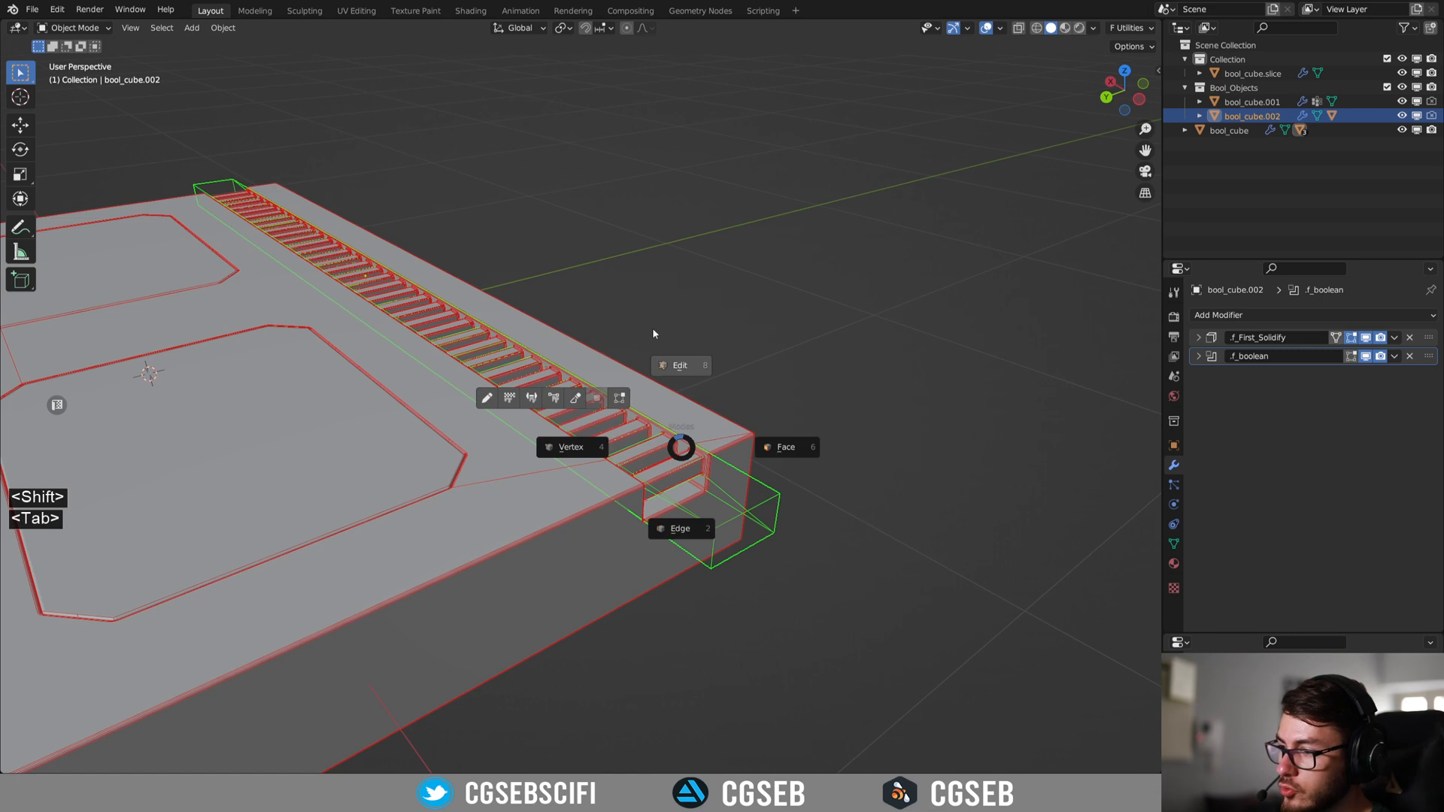
pyautogui.moveTo(653, 325); pyautogui.dragTo(535, 368, button='middle')
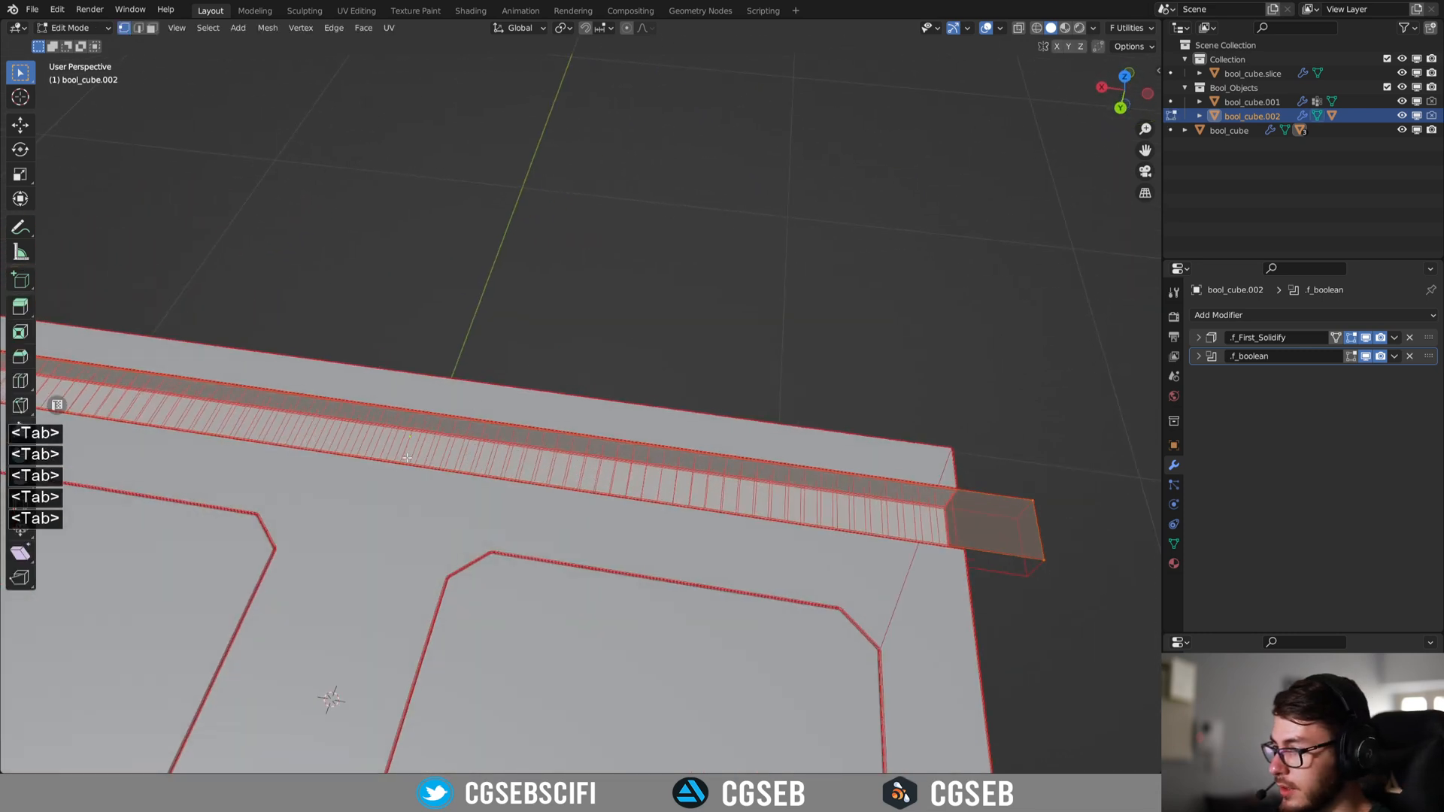
pyautogui.hotkey('ctrl', 'r')
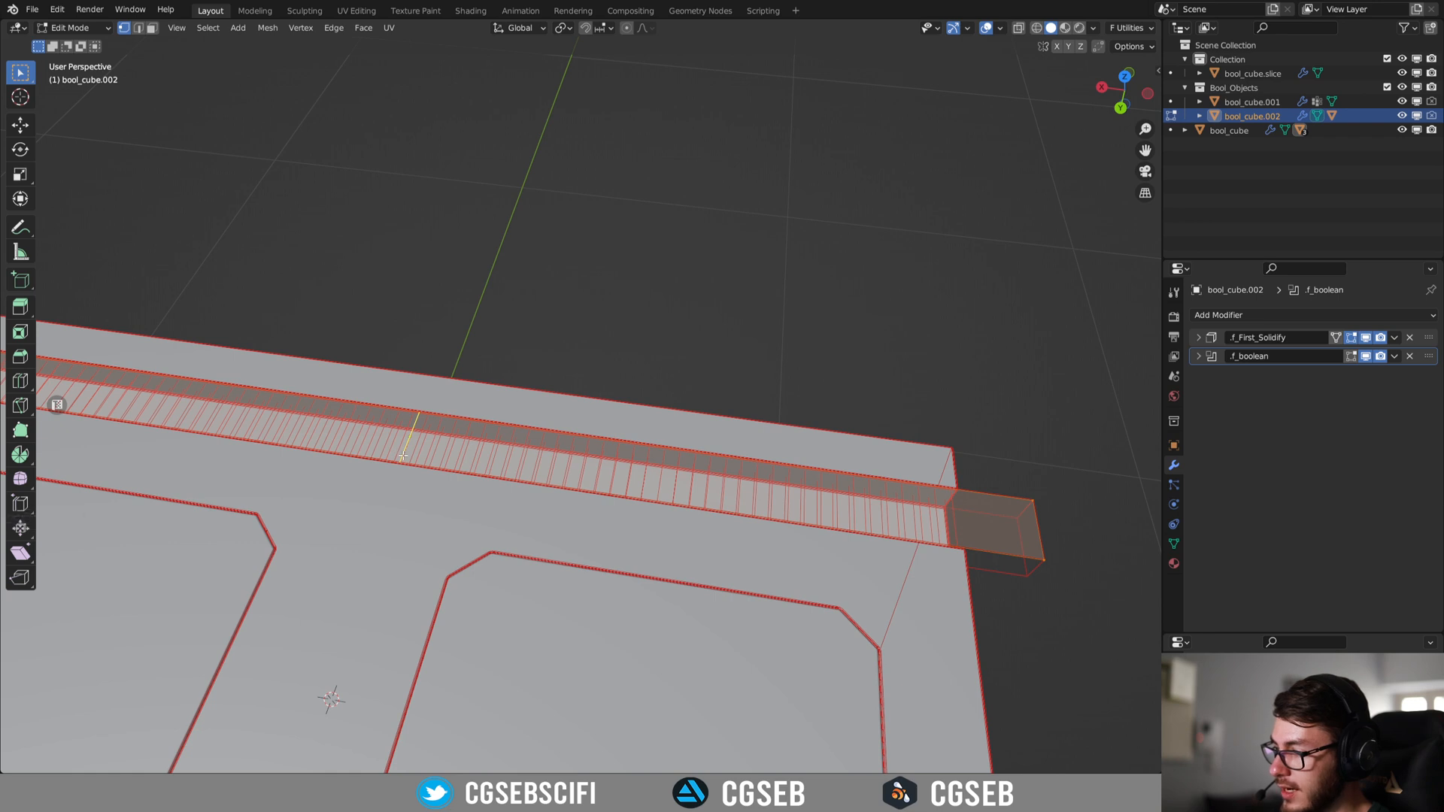
pyautogui.scroll(2, 404, 456)
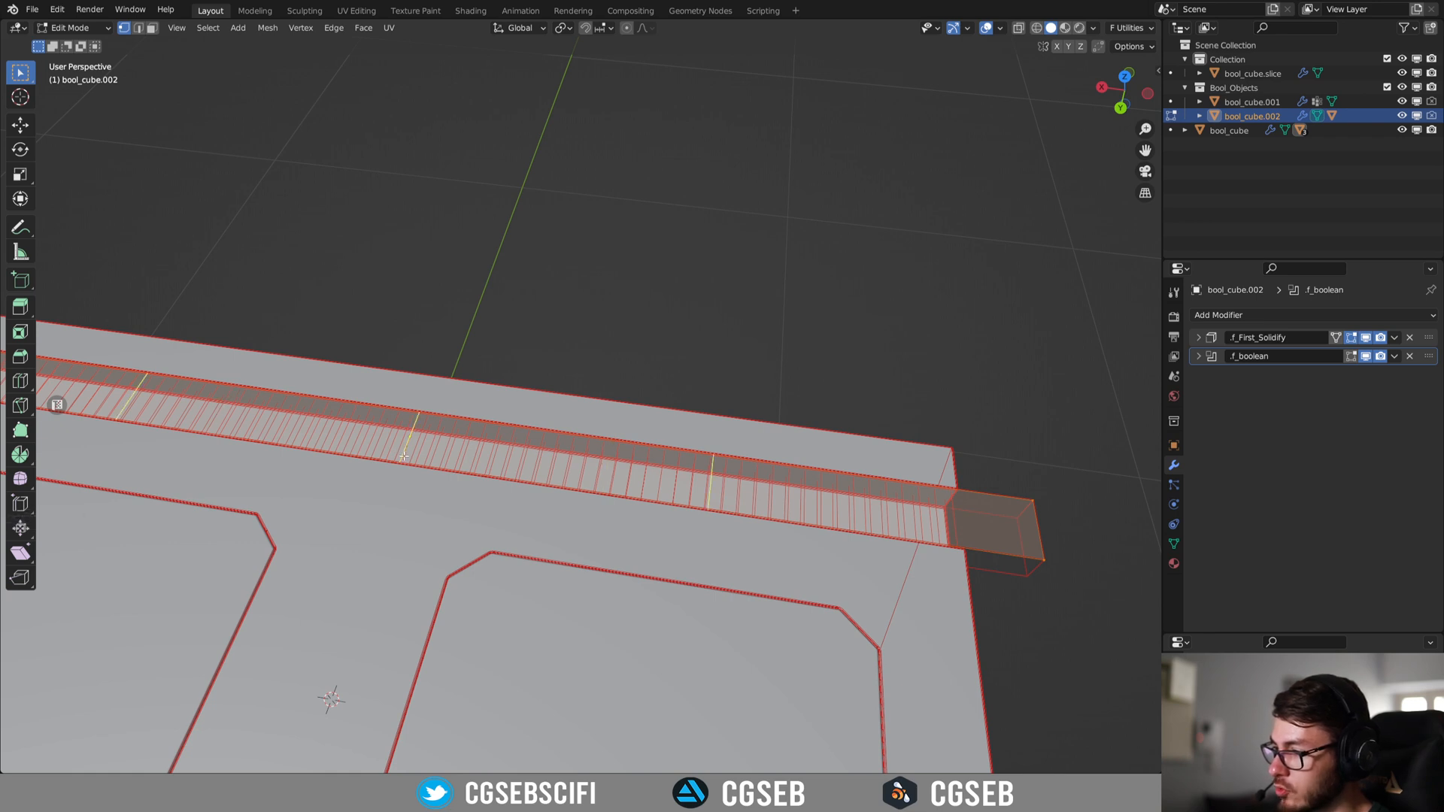
pyautogui.scroll(3, 404, 456)
pyautogui.scroll(4, 404, 456)
pyautogui.scroll(6, 404, 457)
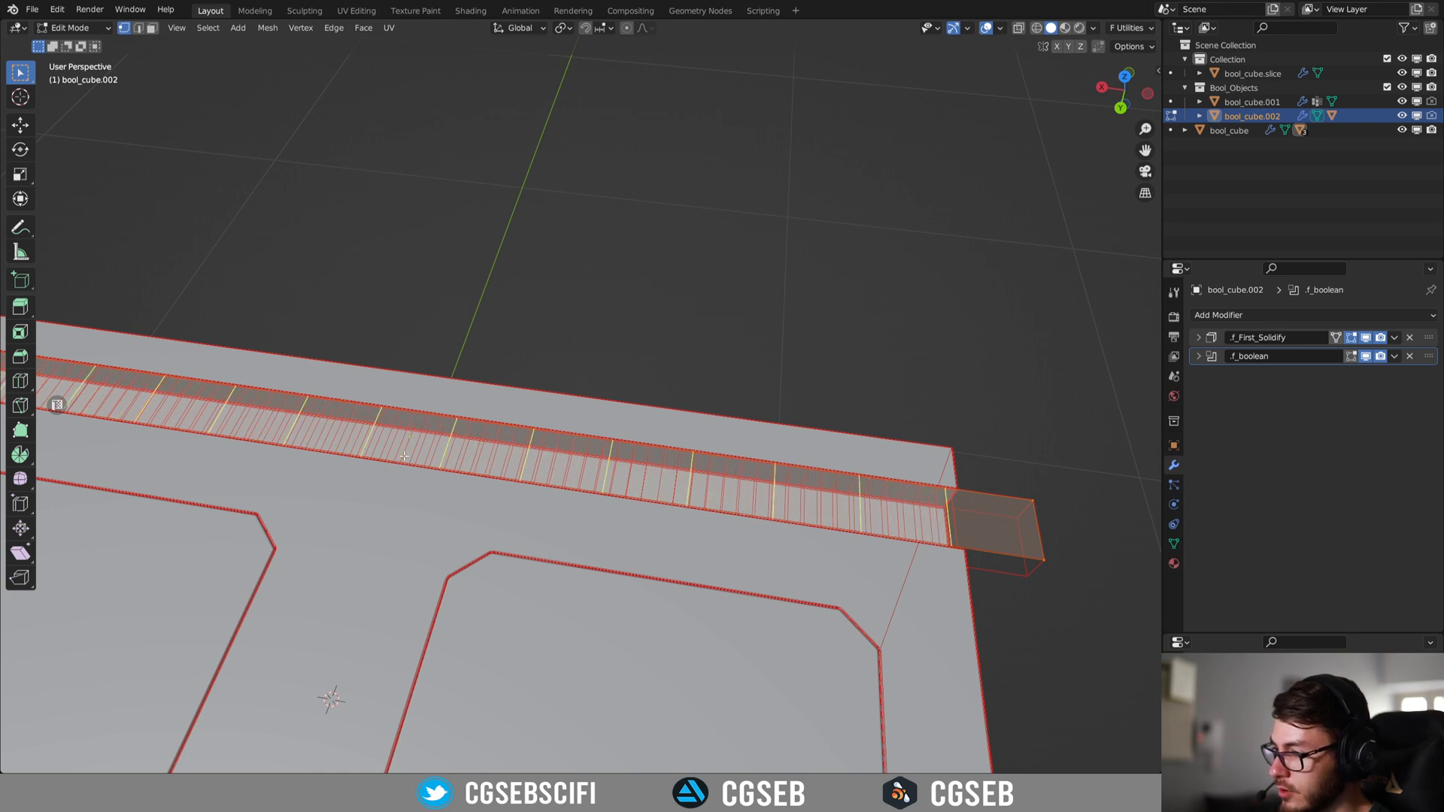
pyautogui.scroll(3, 404, 456)
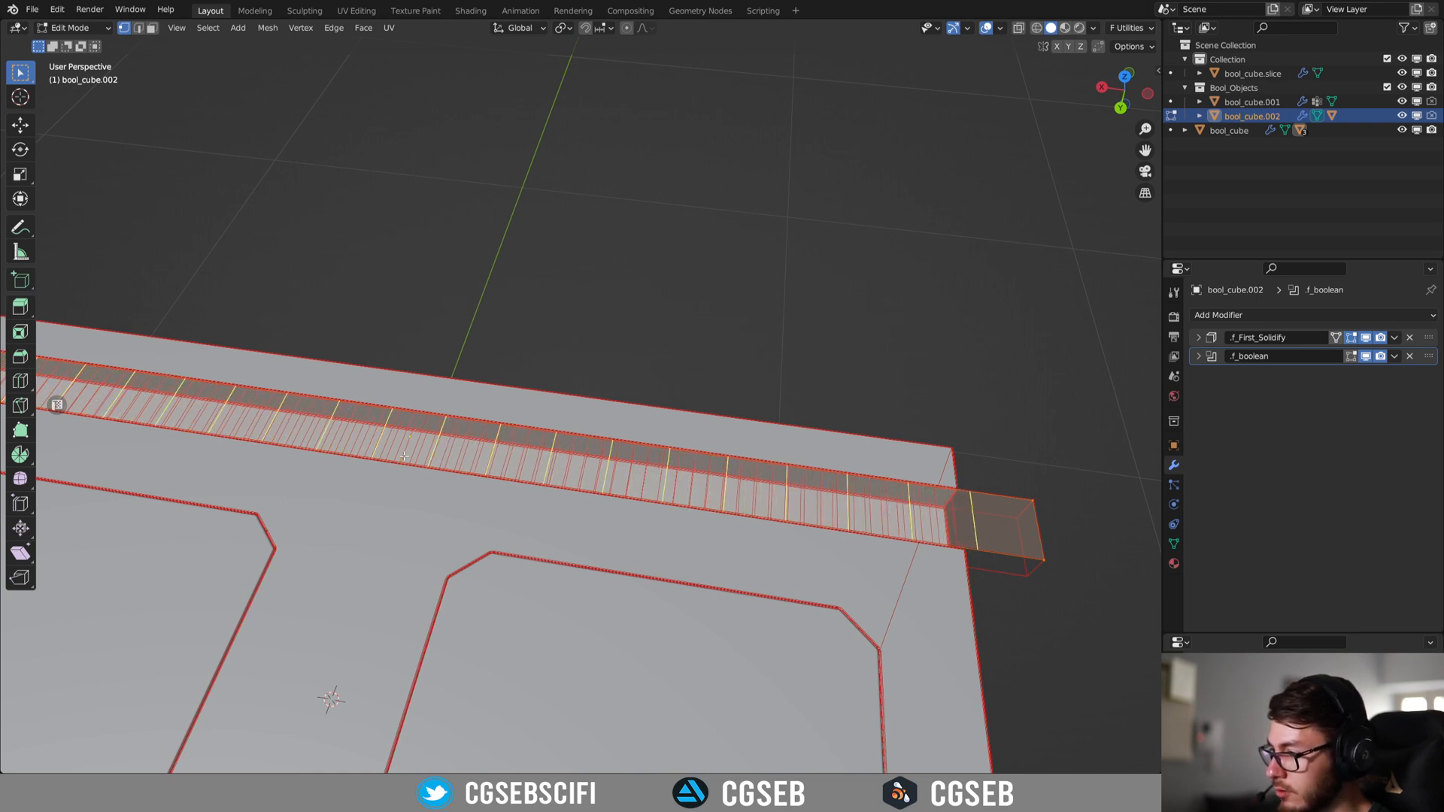
pyautogui.click(404, 456)
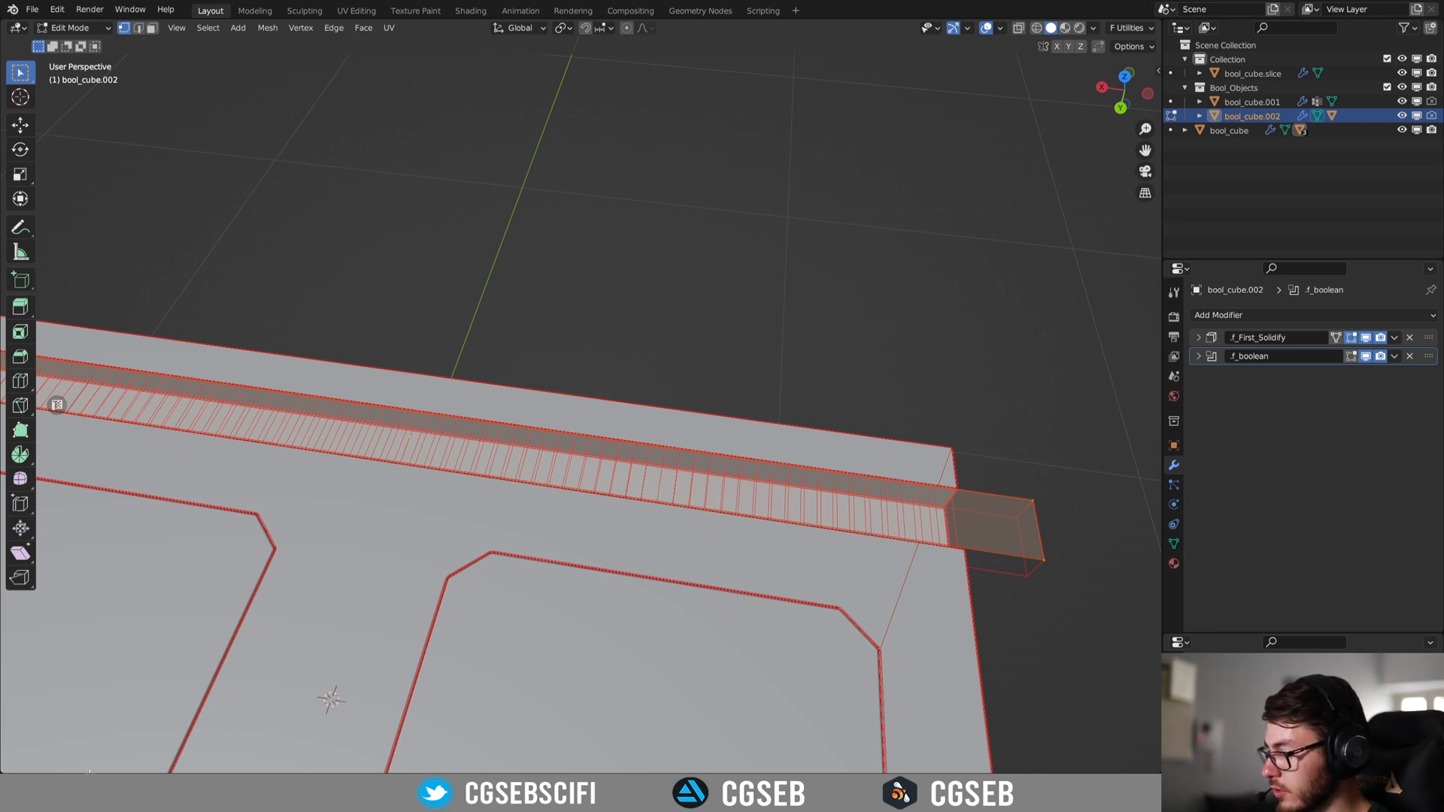
pyautogui.scroll(11, 379, 449)
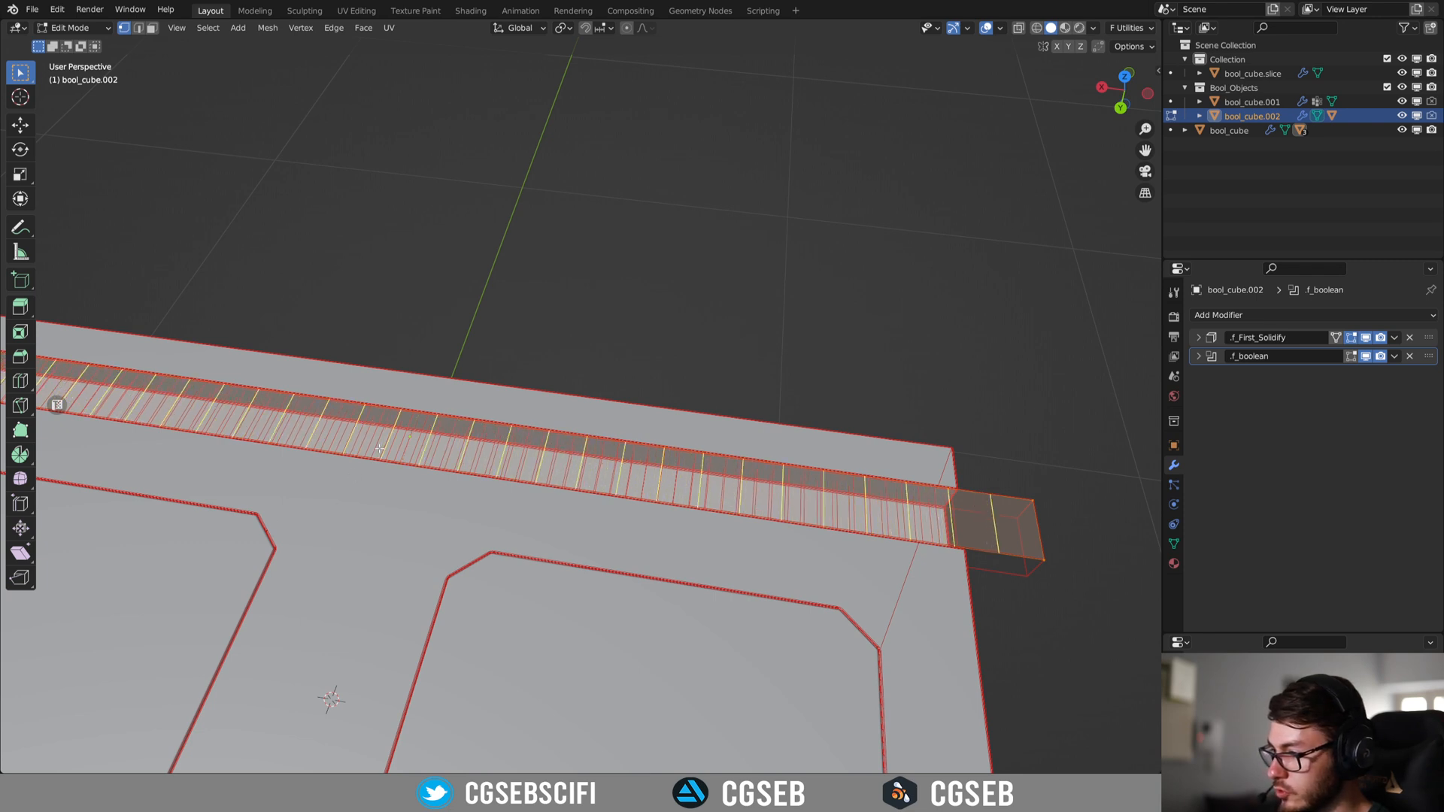
pyautogui.scroll(2, 379, 449)
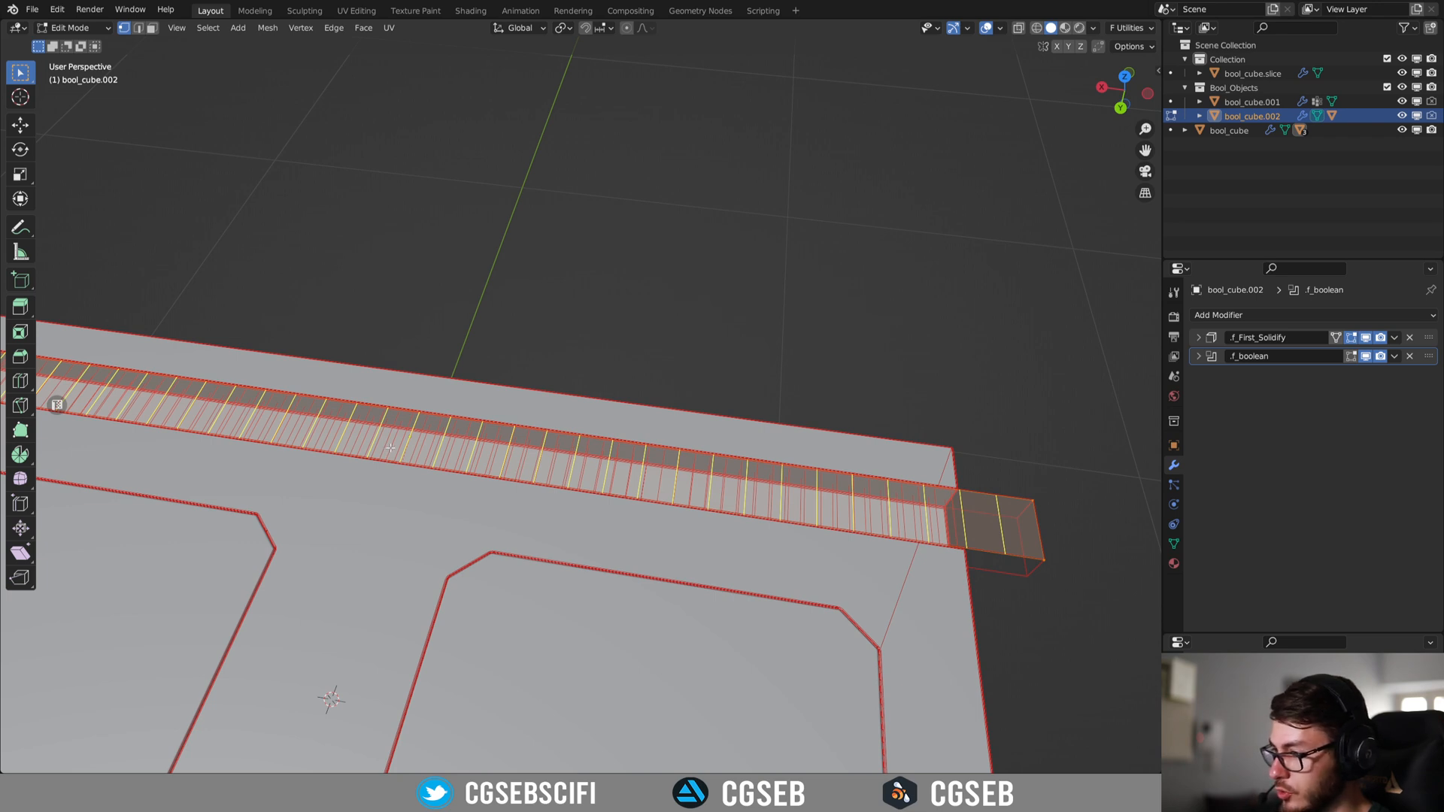
pyautogui.click(390, 449)
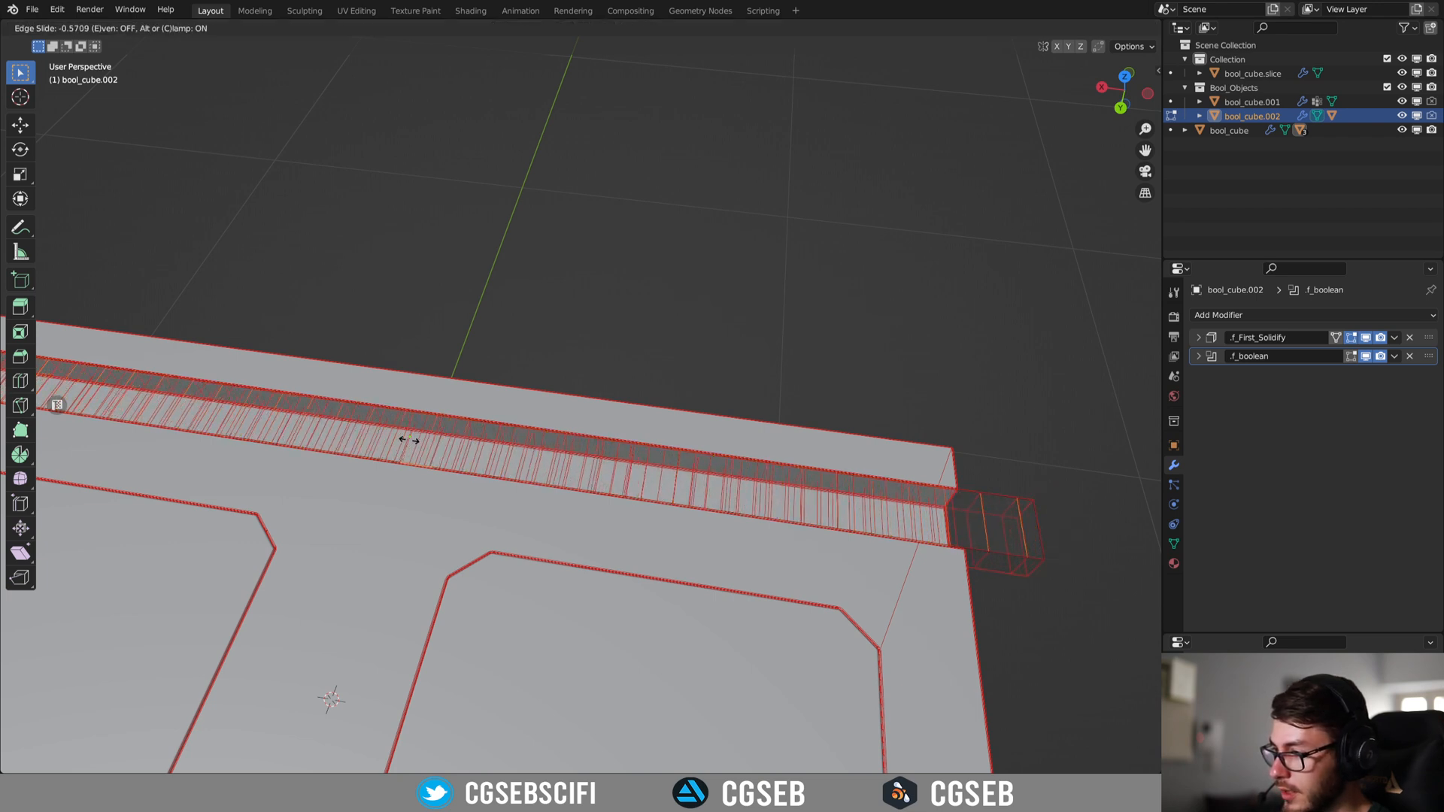
pyautogui.rightClick(400, 439)
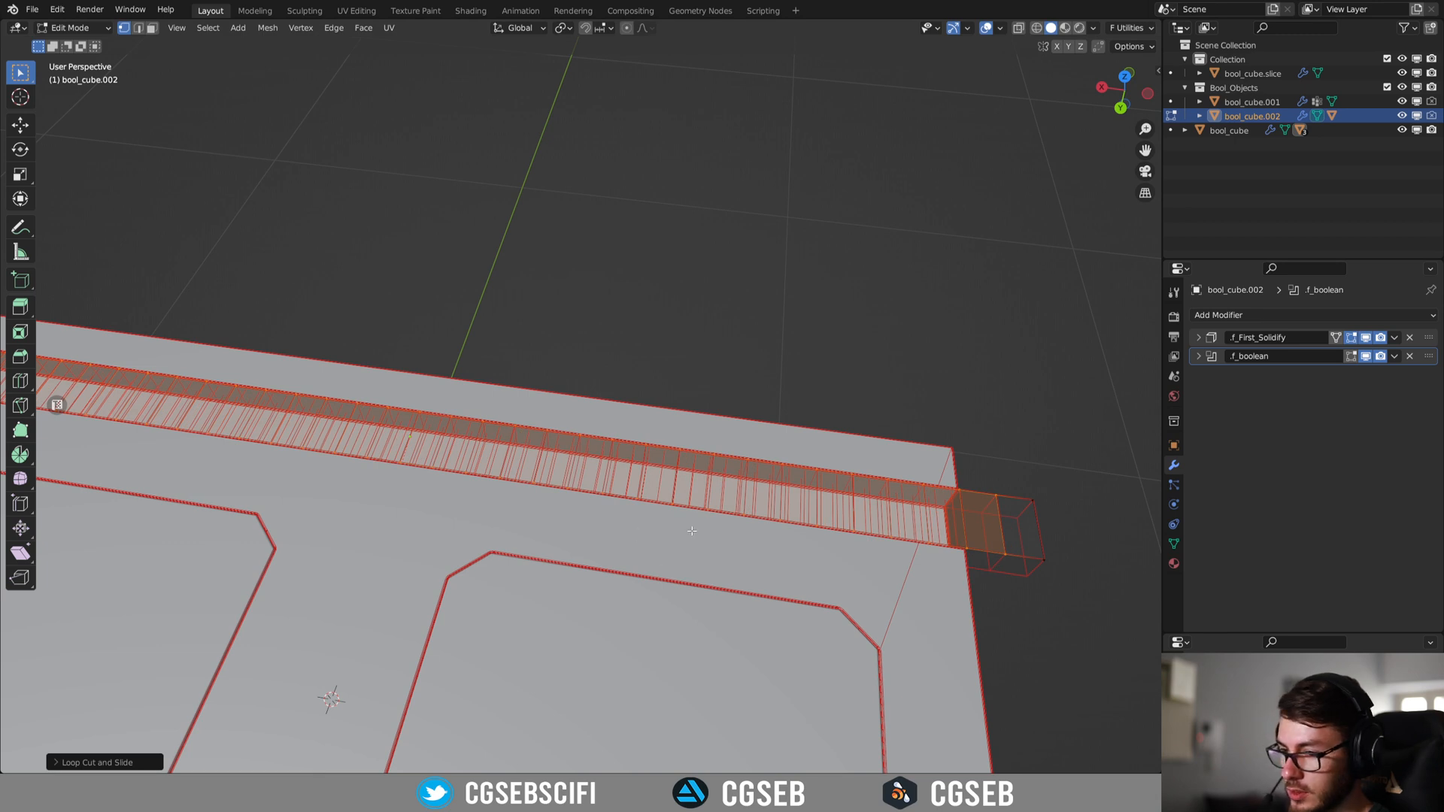
# Return to Object Mode and inspect how the new loop cuts line up with the bars at the channel's end.
pyautogui.keyDown('shift'); pyautogui.moveTo(702, 519); pyautogui.dragTo(472, 380, button='middle'); pyautogui.keyUp('shift')
pyautogui.scroll(6, 570, 418)
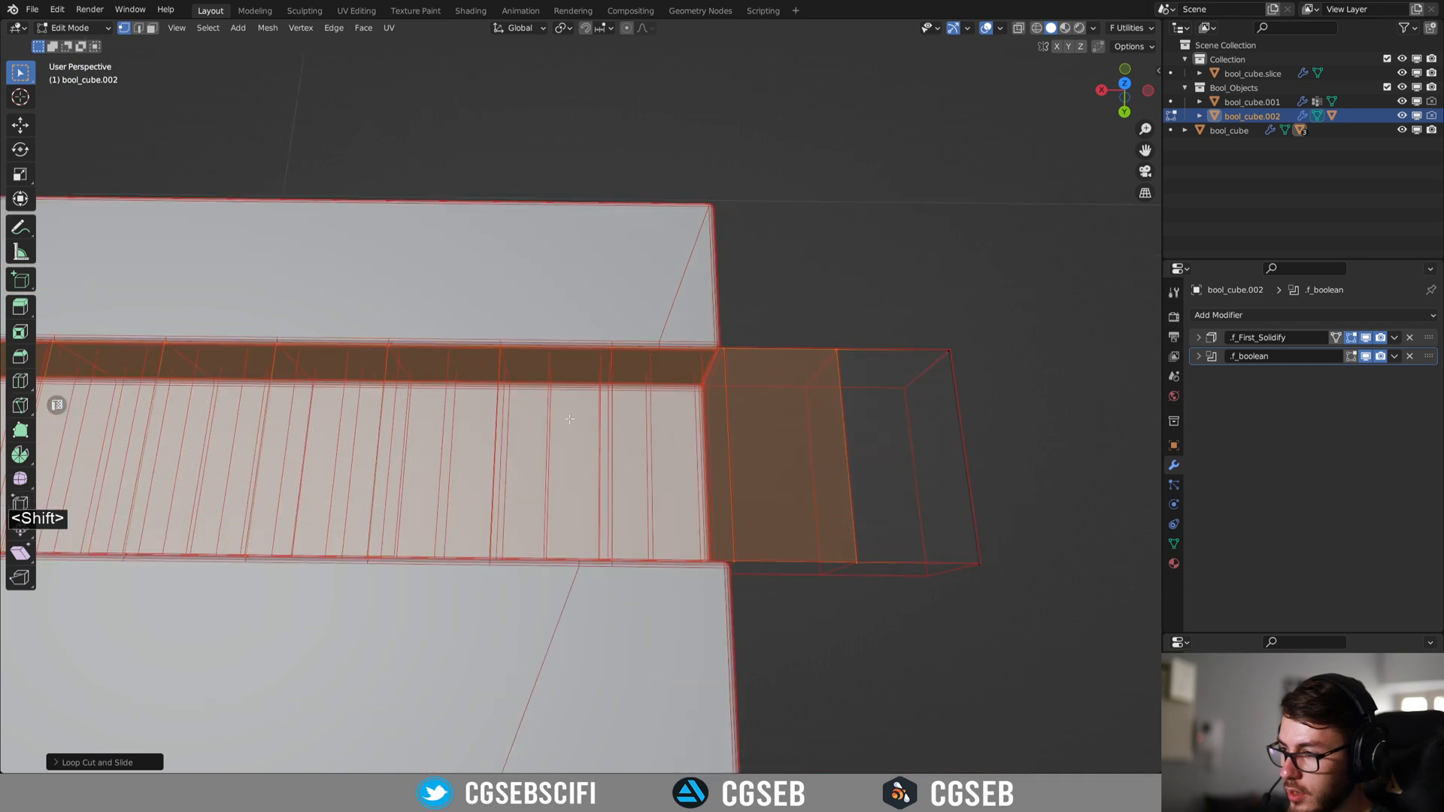
pyautogui.press('Tab')
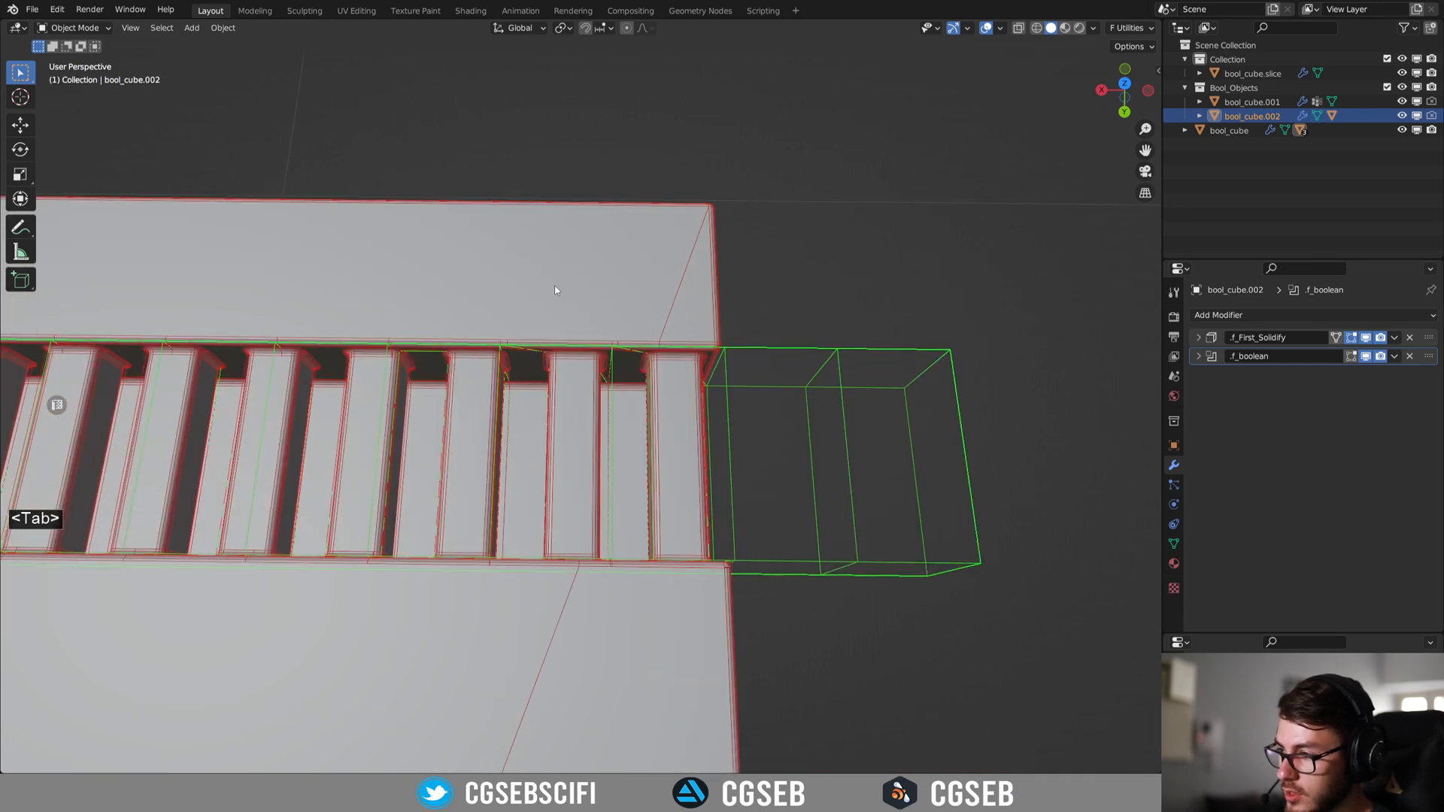
pyautogui.press('less')
pyautogui.press('less')
pyautogui.click(728, 407)
pyautogui.click(726, 405)
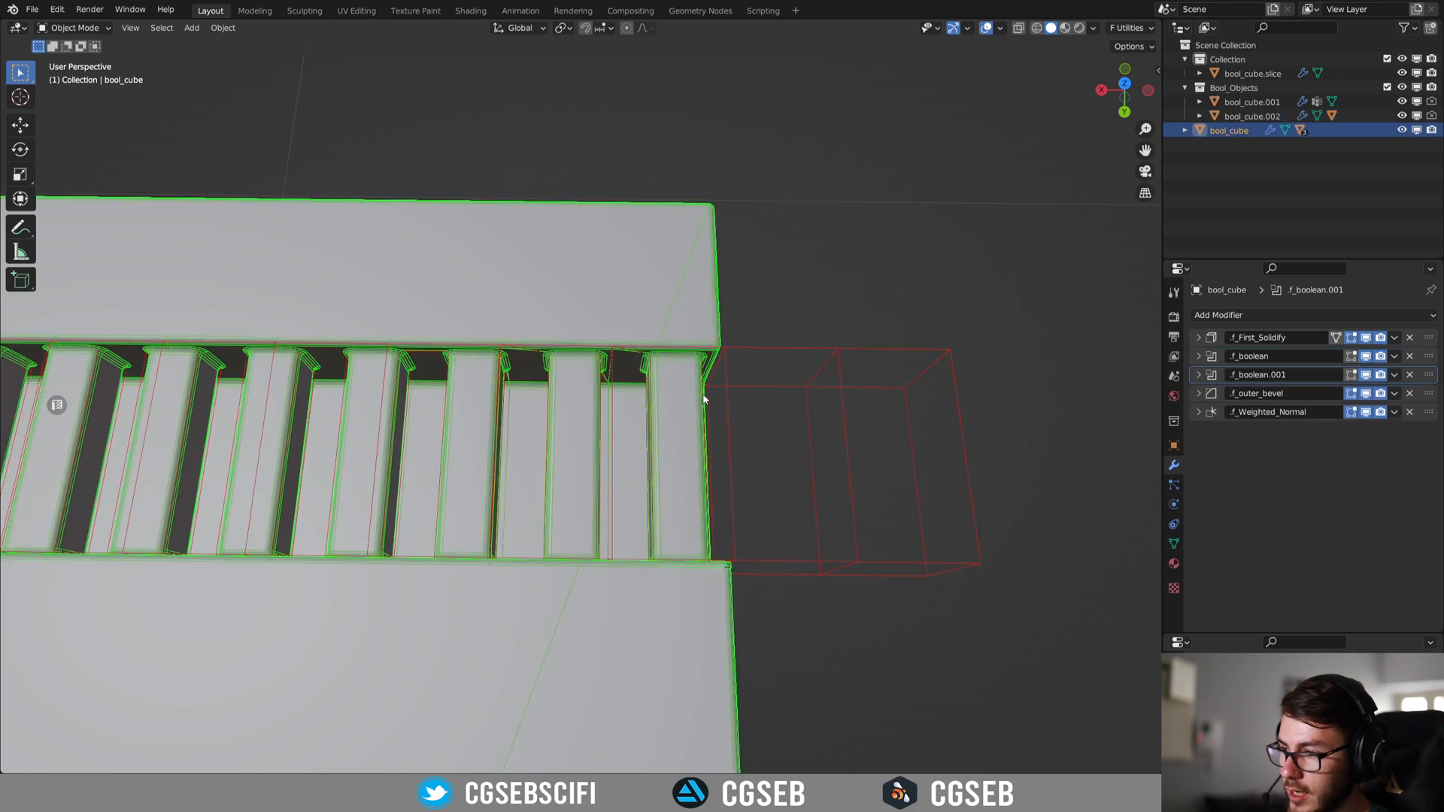
# Scale the channel cutter's selected inner loops along global X by about 0.918 in the top view, bringing them inside the panel's ends.
pyautogui.click(729, 434)
pyautogui.press('7')
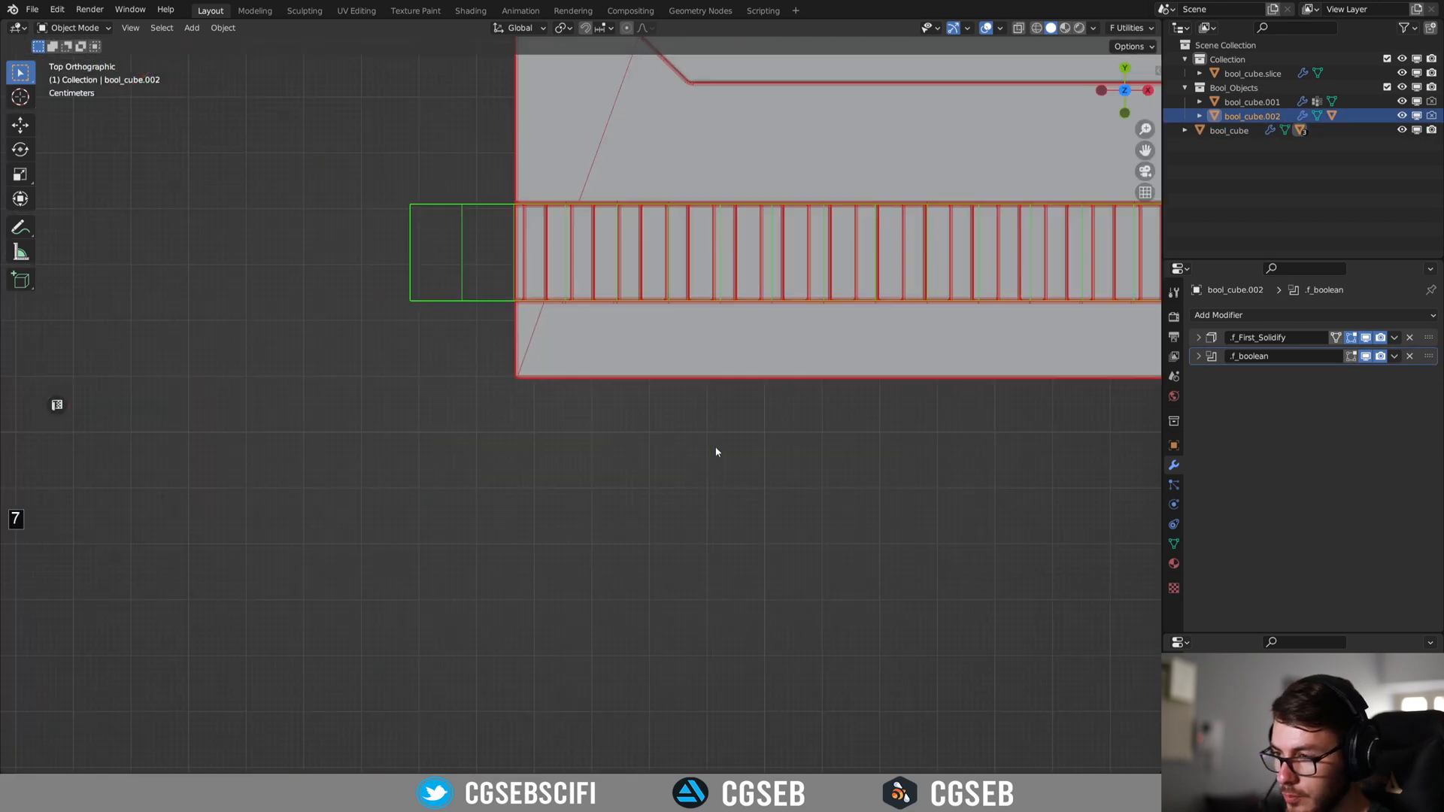
pyautogui.keyDown('shift'); pyautogui.moveTo(797, 260); pyautogui.dragTo(564, 420, button='middle'); pyautogui.keyUp('shift')
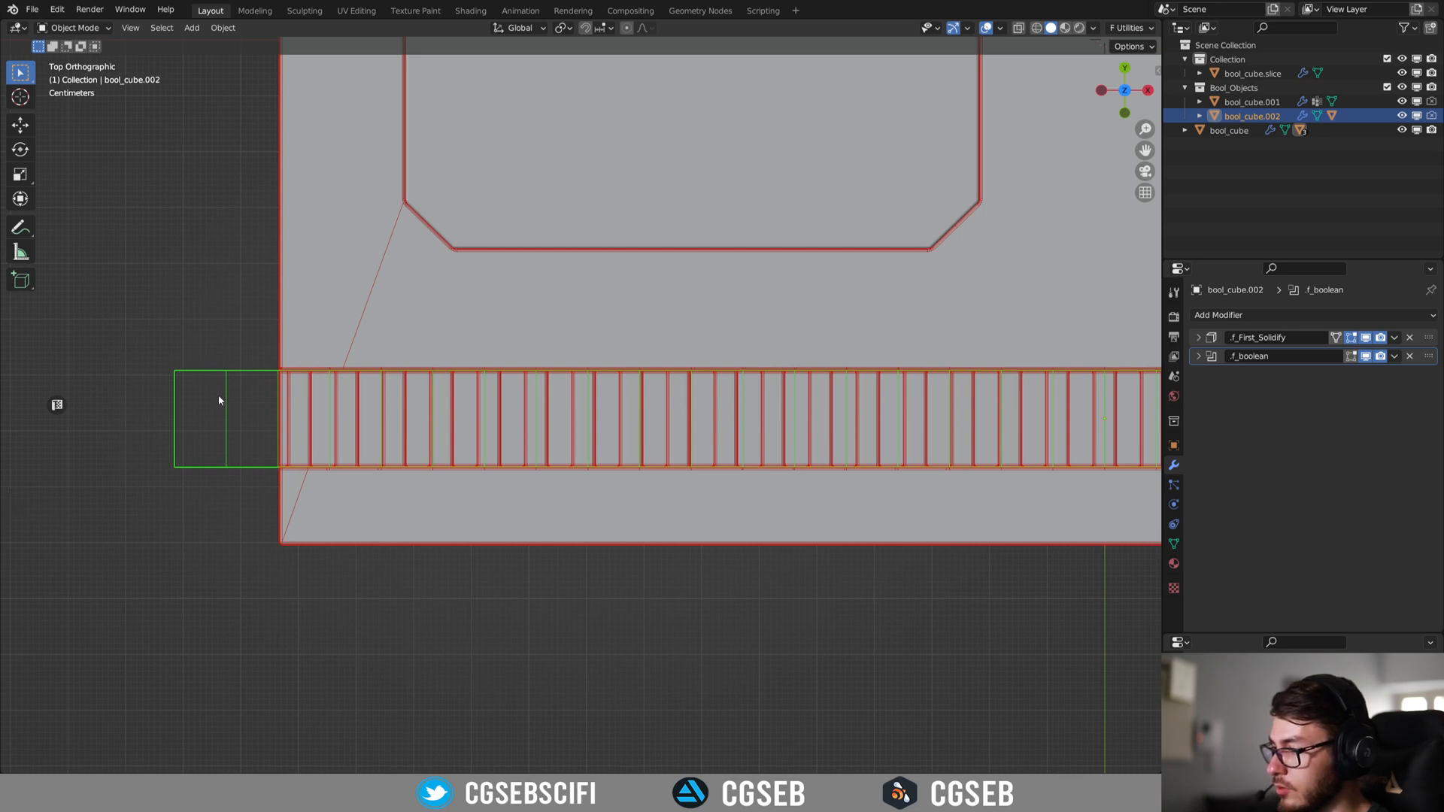
pyautogui.press('Tab')
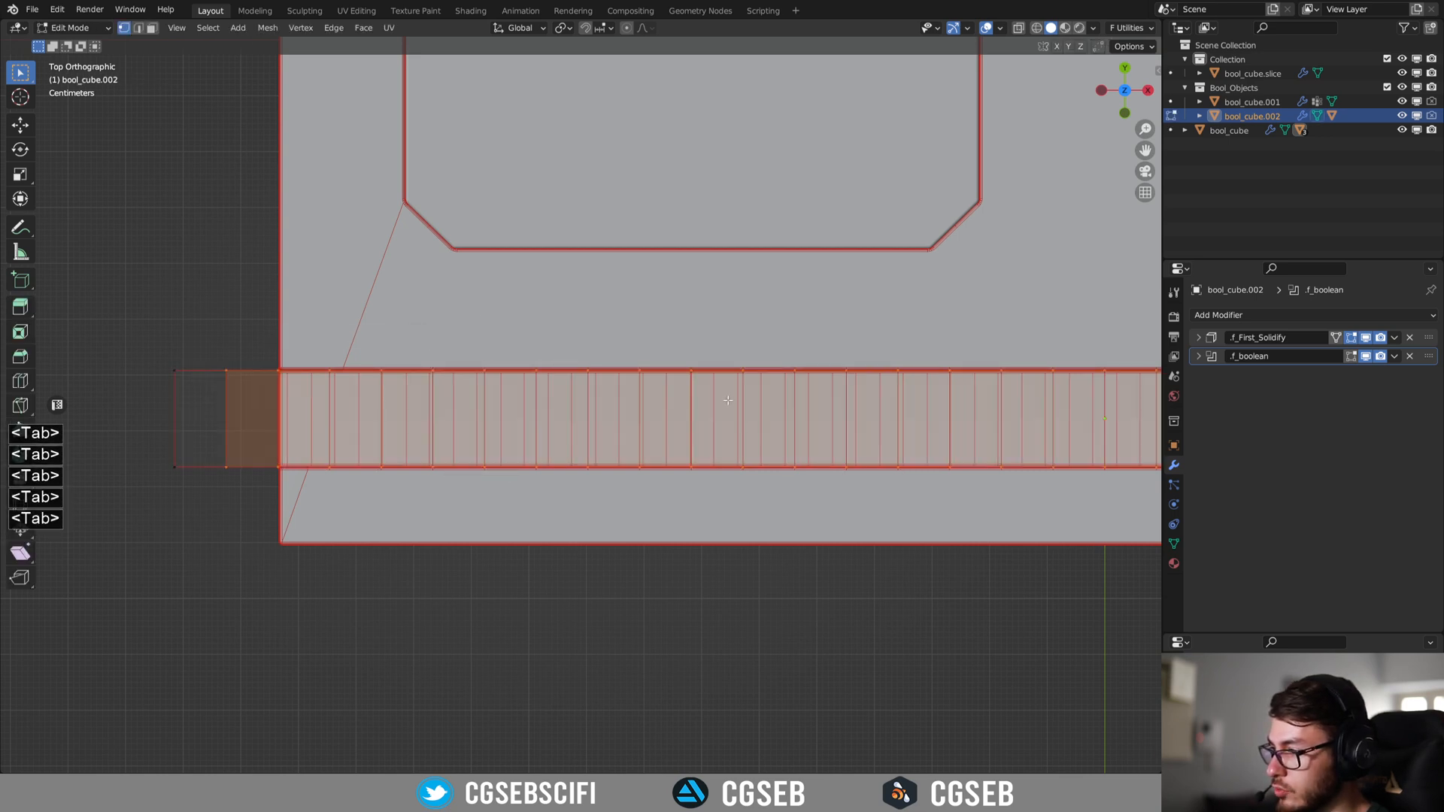
pyautogui.scroll(-2, 727, 400)
pyautogui.keyDown('shift'); pyautogui.moveTo(871, 353); pyautogui.dragTo(312, 322, button='middle'); pyautogui.keyUp('shift')
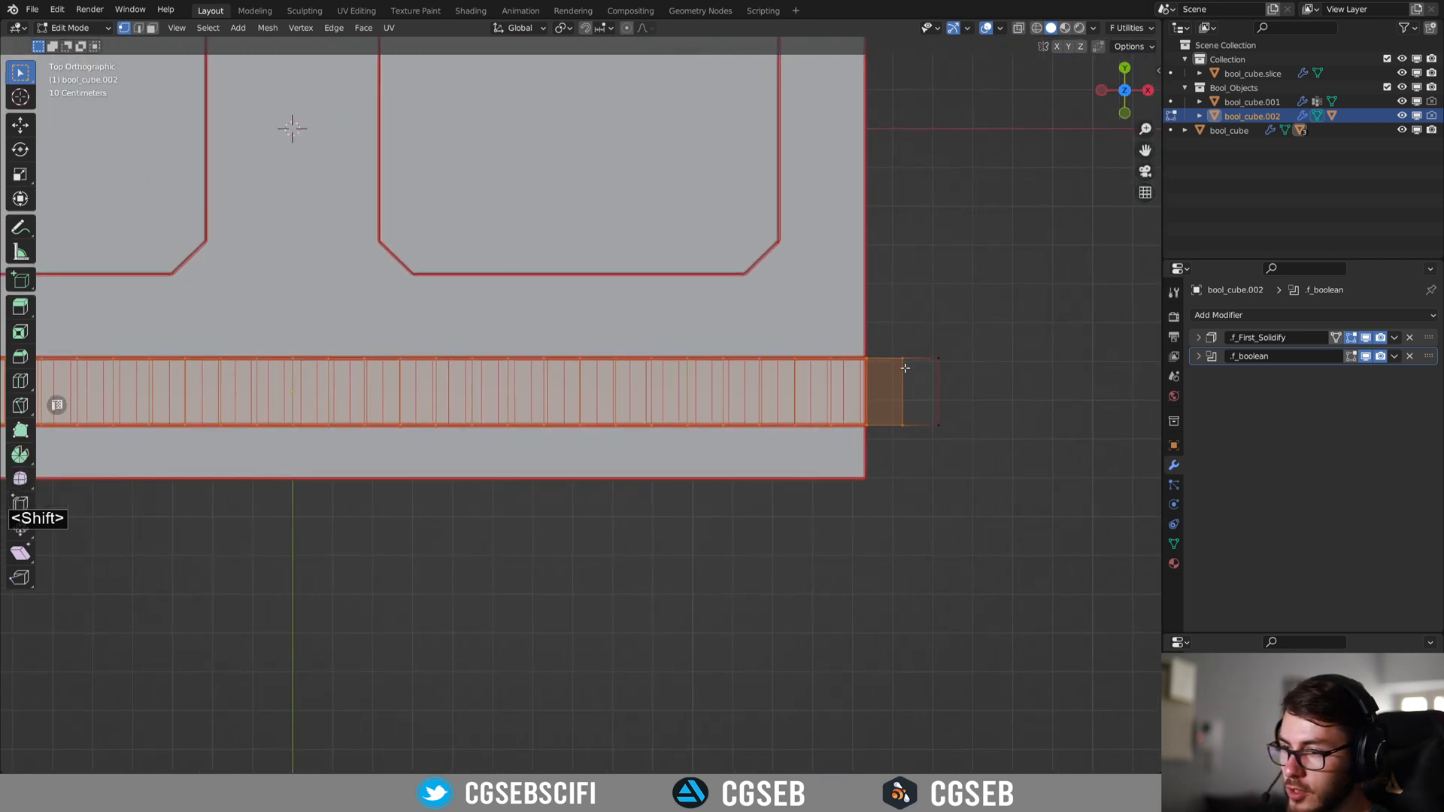
pyautogui.keyDown('shift'); pyautogui.moveTo(602, 344); pyautogui.dragTo(1071, 307, button='middle'); pyautogui.keyUp('shift')
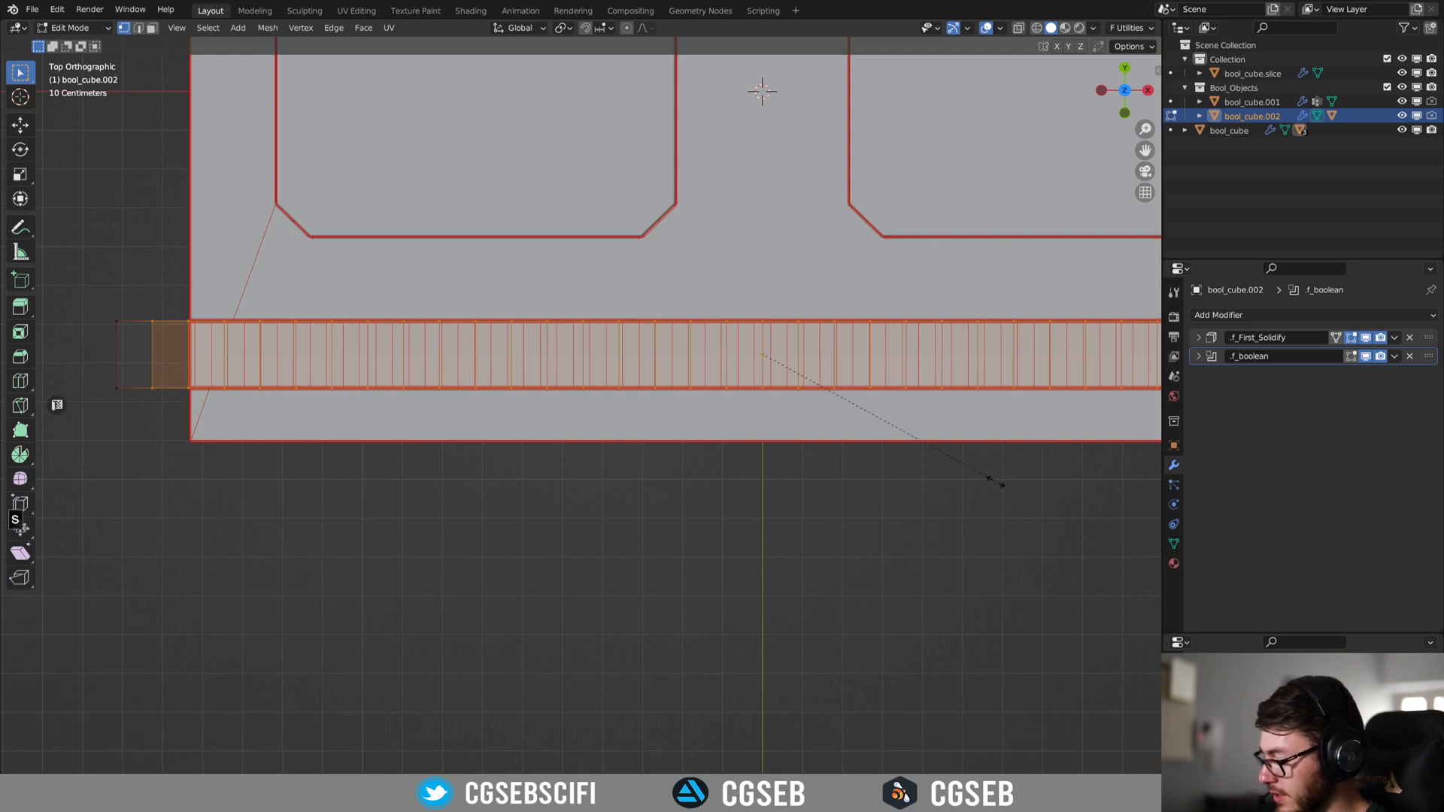
pyautogui.press('s')
pyautogui.press('x')
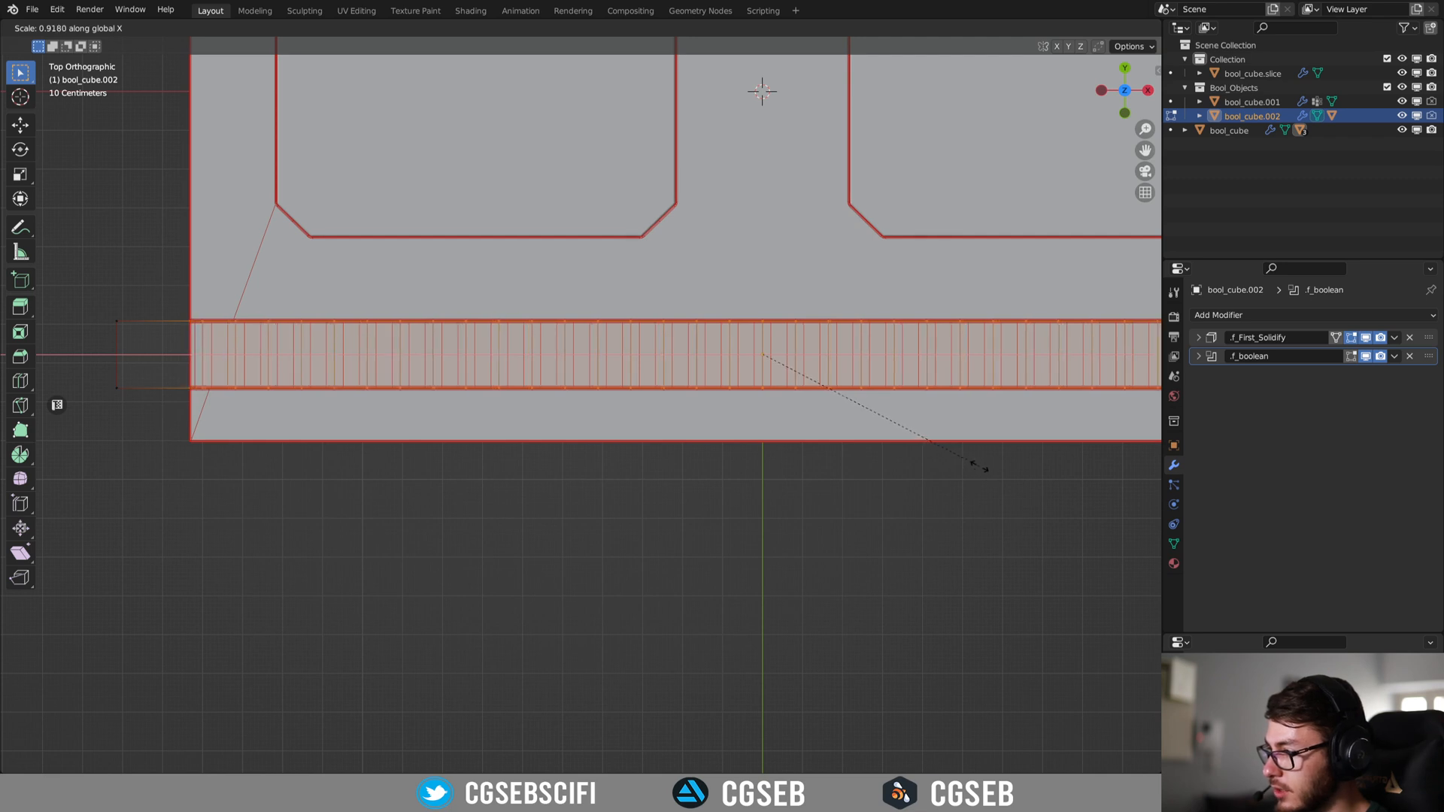
pyautogui.click(979, 466)
# Examine the rescaled loops on the channel cutter near the open end of the channel.
pyautogui.keyDown('shift'); pyautogui.moveTo(670, 391); pyautogui.dragTo(795, 406, button='middle'); pyautogui.keyUp('shift')
pyautogui.scroll(3, 876, 425)
pyautogui.scroll(2, 795, 407)
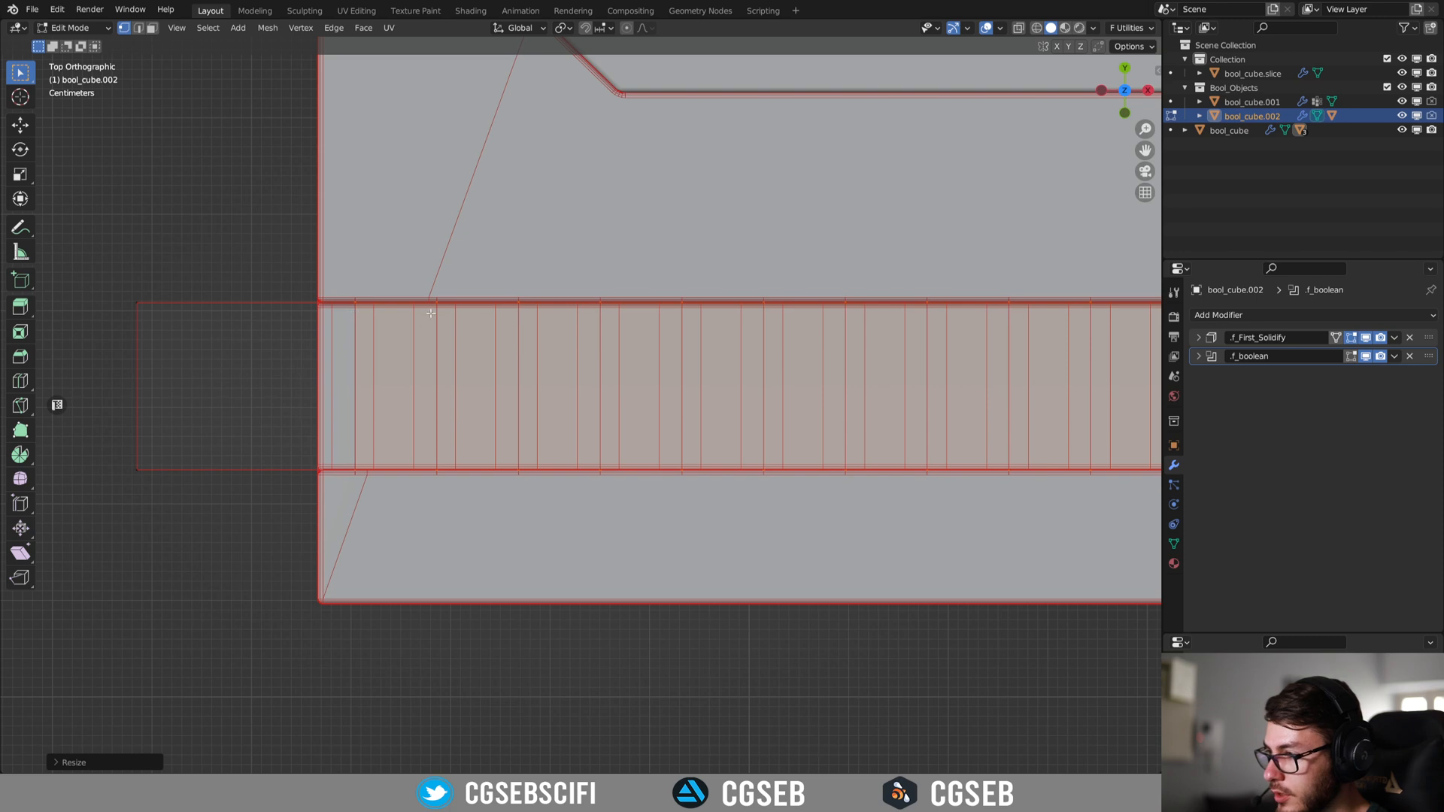
pyautogui.moveTo(520, 421); pyautogui.dragTo(677, 399, button='middle')
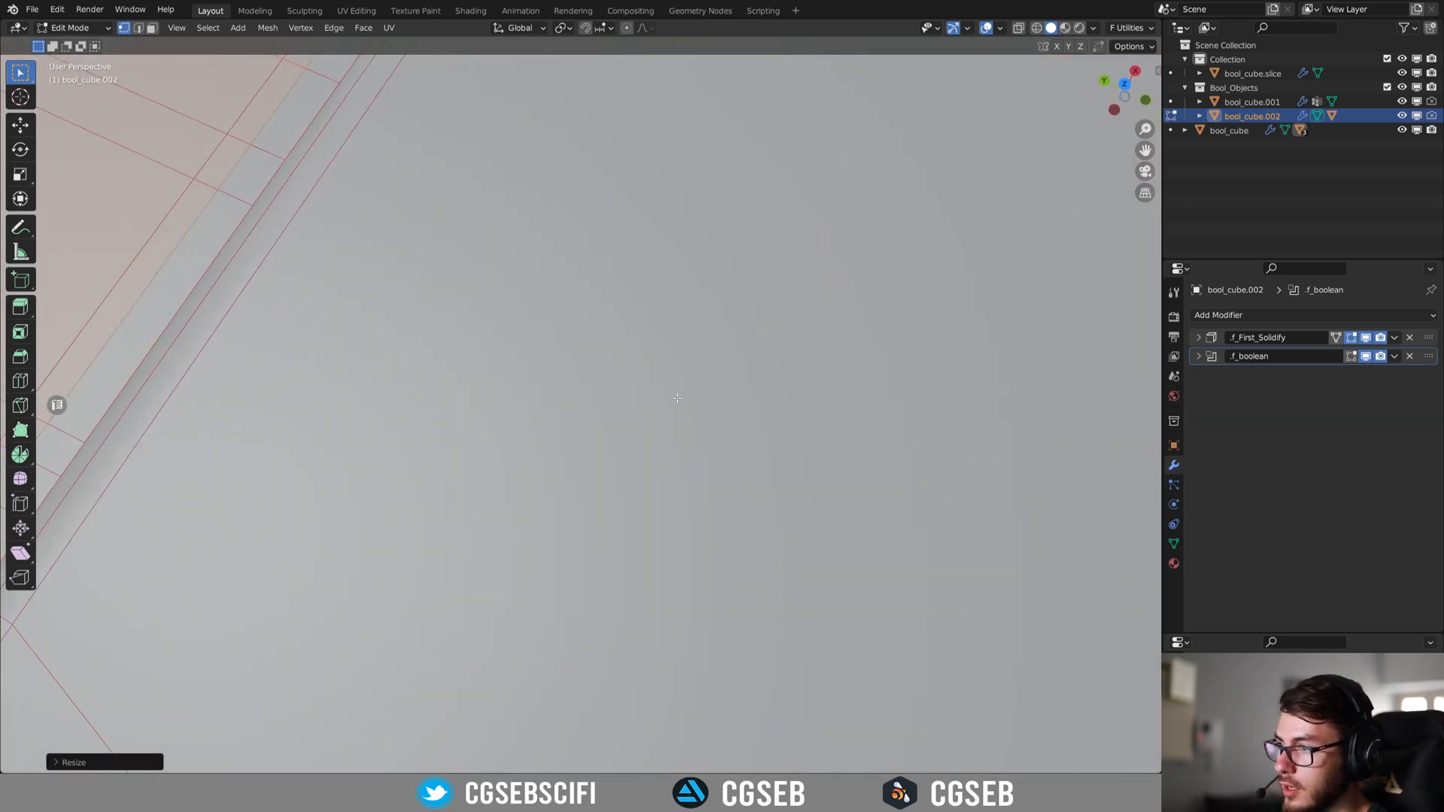
pyautogui.scroll(-4, 677, 400)
pyautogui.keyDown('shift'); pyautogui.moveTo(700, 309); pyautogui.dragTo(680, 451, button='middle'); pyautogui.keyUp('shift')
pyautogui.keyDown('shift'); pyautogui.moveTo(819, 176); pyautogui.dragTo(707, 355, button='middle'); pyautogui.keyUp('shift')
pyautogui.scroll(-4, 655, 389)
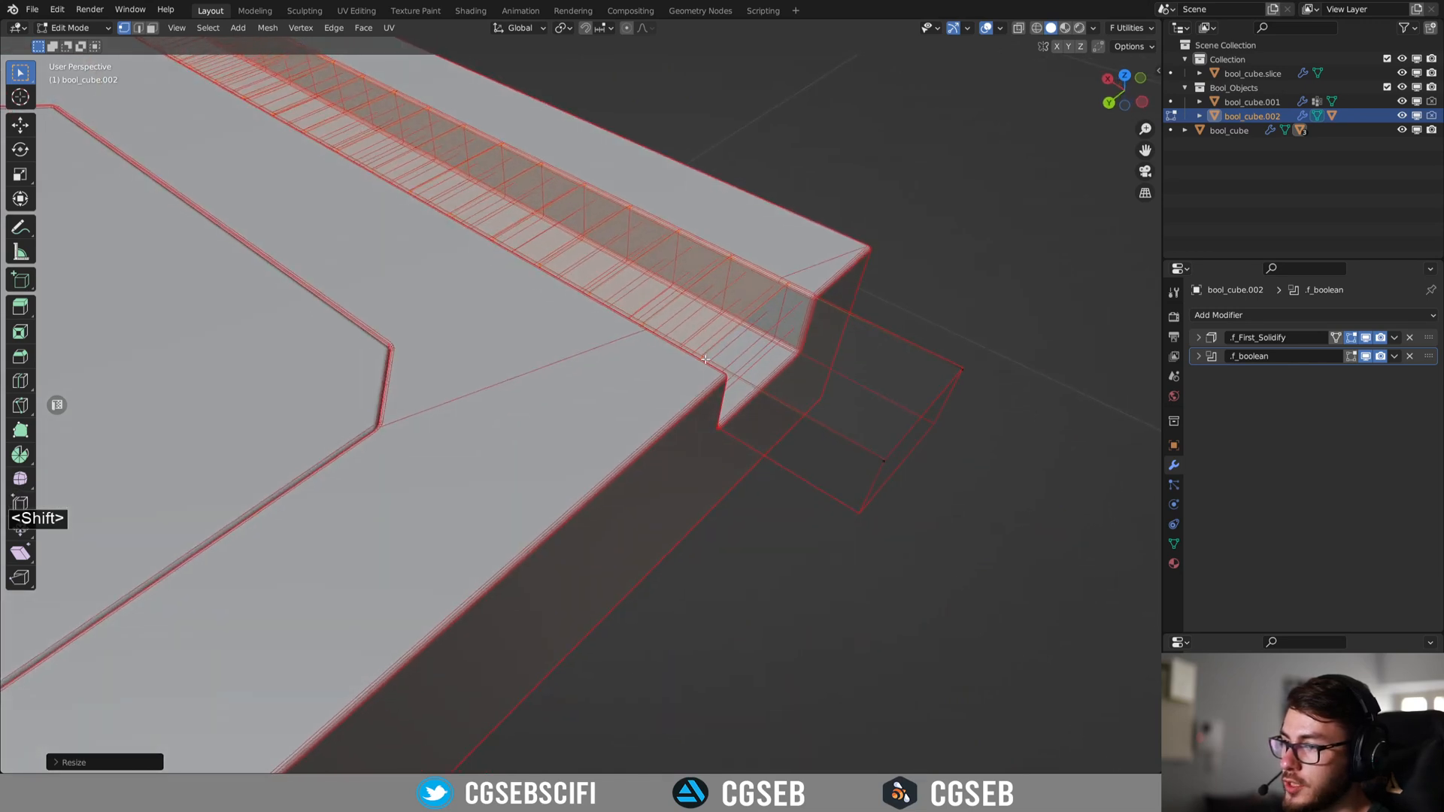
pyautogui.press('shift')
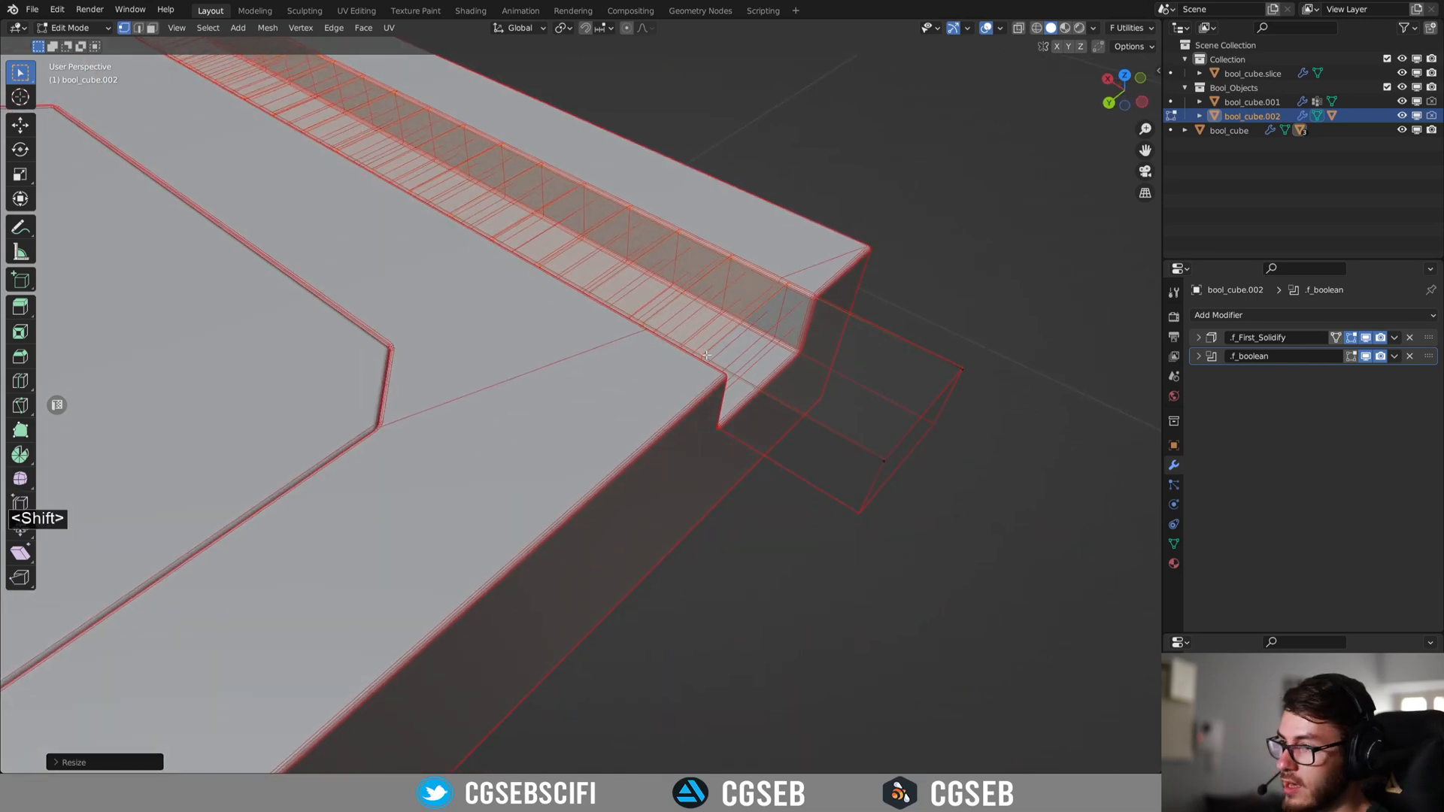
# Return to Object Mode and hide the boolean cutters so only the cut panel shows.
pyautogui.hotkey('shift', 'f')
pyautogui.moveTo(792, 323); pyautogui.dragTo(752, 264, button='middle')
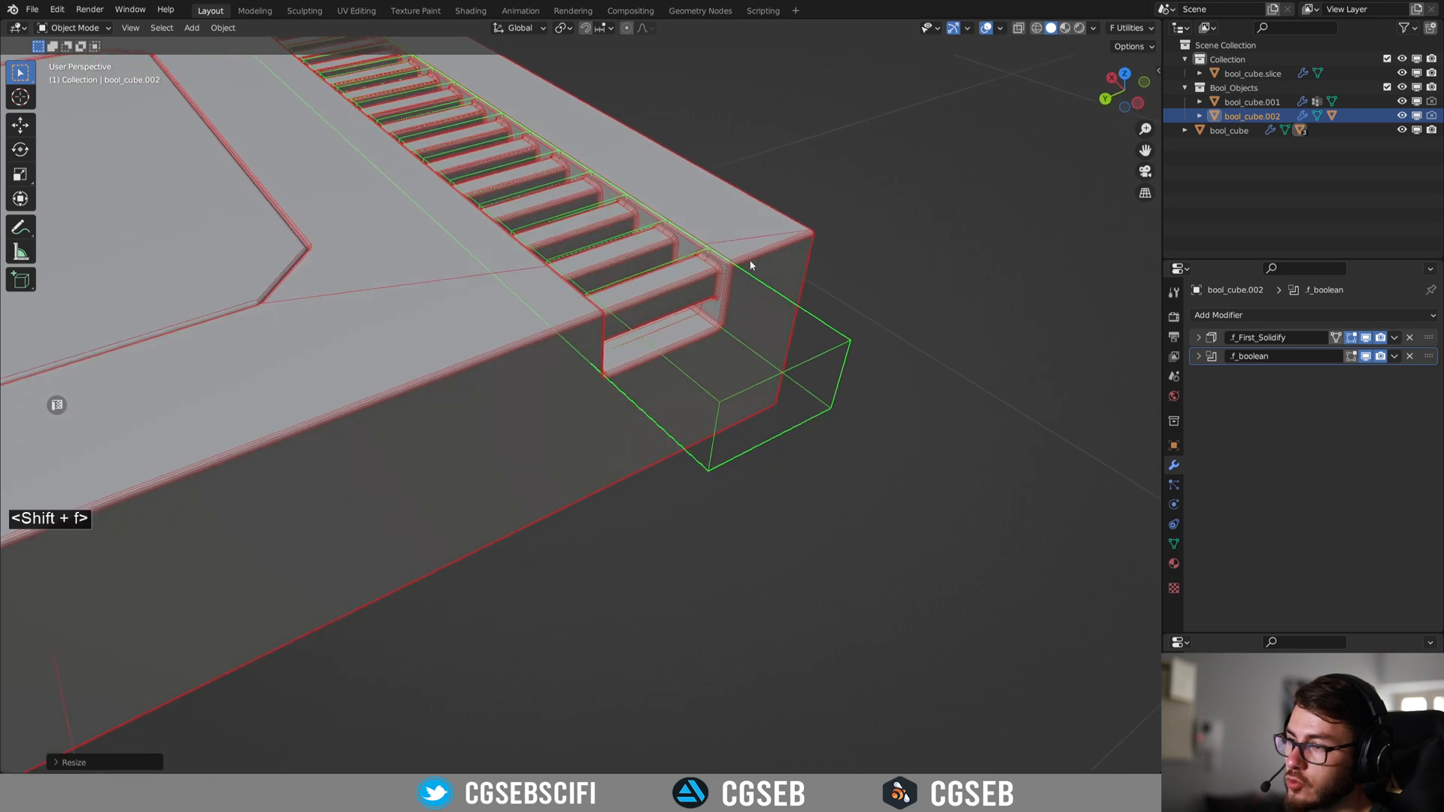
pyautogui.scroll(3, 694, 271)
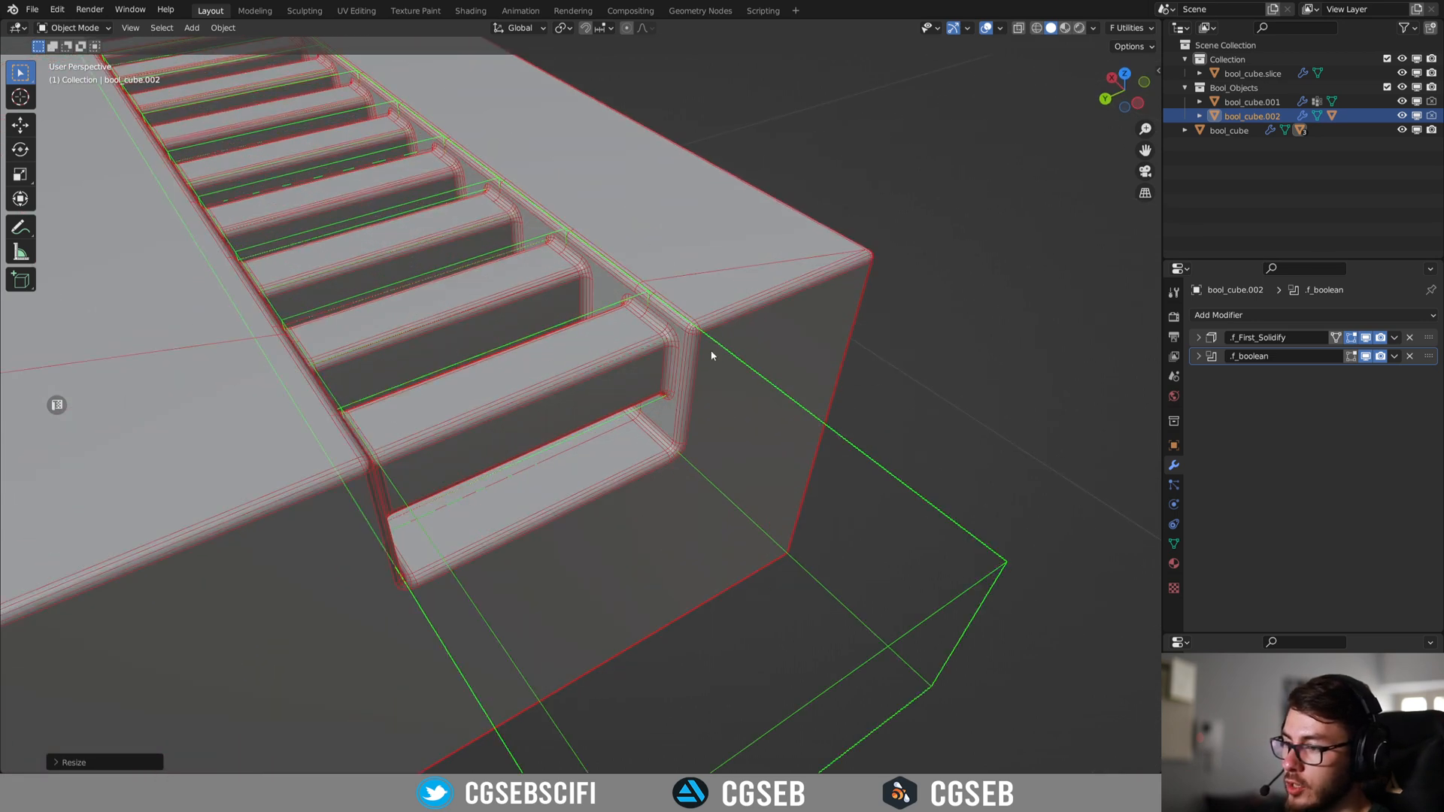
pyautogui.press('h')
# Examine the bevel topology where the crossbars meet the channel's side wall and long edge.
pyautogui.moveTo(779, 338); pyautogui.dragTo(854, 348, button='middle')
pyautogui.keyDown('shift'); pyautogui.moveTo(853, 347); pyautogui.dragTo(743, 367, button='middle'); pyautogui.keyUp('shift')
pyautogui.scroll(5, 743, 367)
pyautogui.keyDown('shift'); pyautogui.moveTo(796, 254); pyautogui.dragTo(728, 327, button='middle'); pyautogui.keyUp('shift')
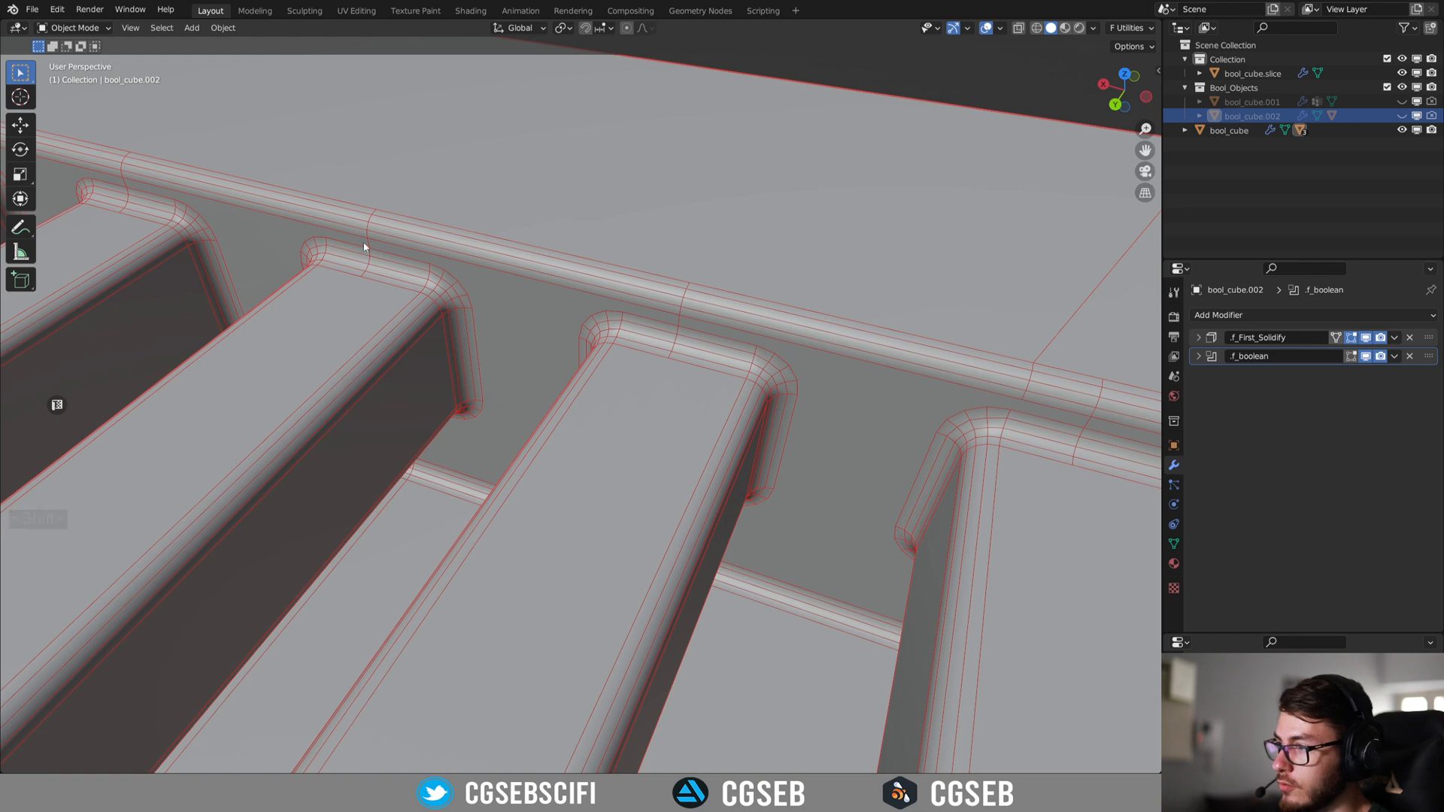
pyautogui.moveTo(428, 299); pyautogui.dragTo(744, 348, button='middle')
pyautogui.moveTo(372, 297); pyautogui.dragTo(907, 319, button='middle')
pyautogui.scroll(-6, 906, 314)
pyautogui.moveTo(815, 351); pyautogui.dragTo(529, 184, button='middle')
# Select the main panel body and turn off the wireframe display.
pyautogui.click(610, 407)
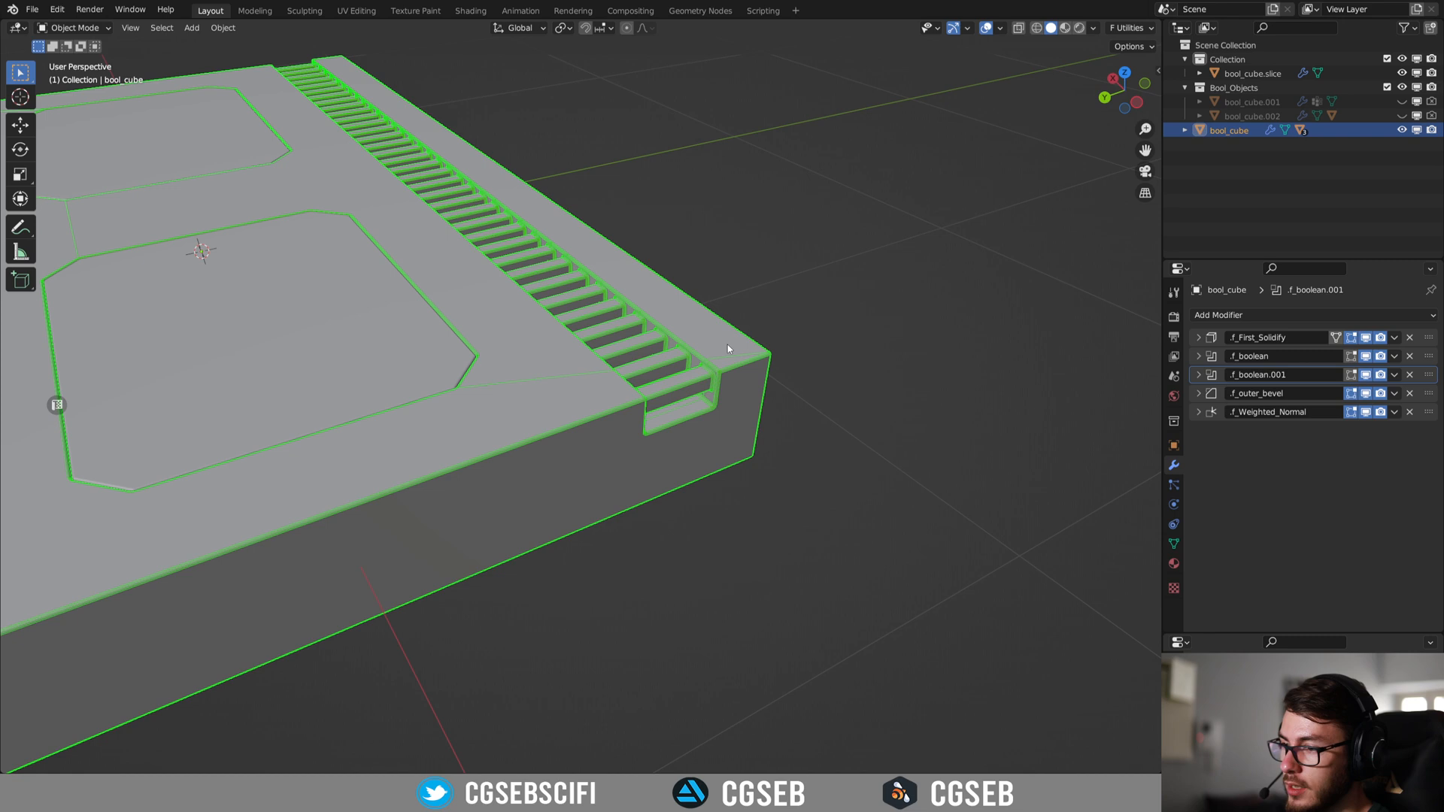
pyautogui.press('f')
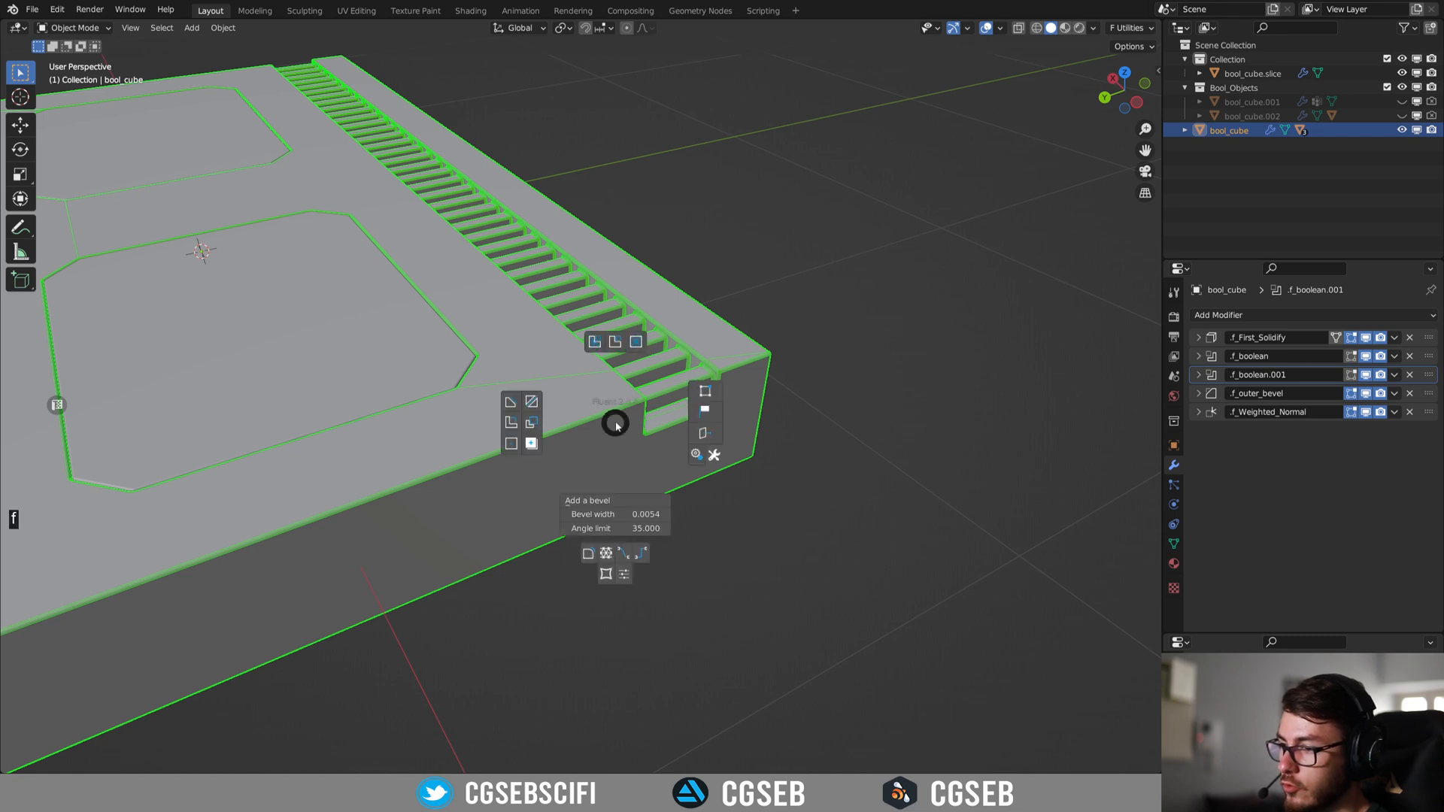
pyautogui.click(637, 343)
# Draw a rectangular slice on the panel's upper face, enclosing the whole crossbar channel and extending past both of its ends.
pyautogui.moveTo(740, 399)
pyautogui.mouseDown(button='middle')
pyautogui.moveTo(715, 413)
pyautogui.moveTo(735, 382)
pyautogui.mouseUp(button='middle')
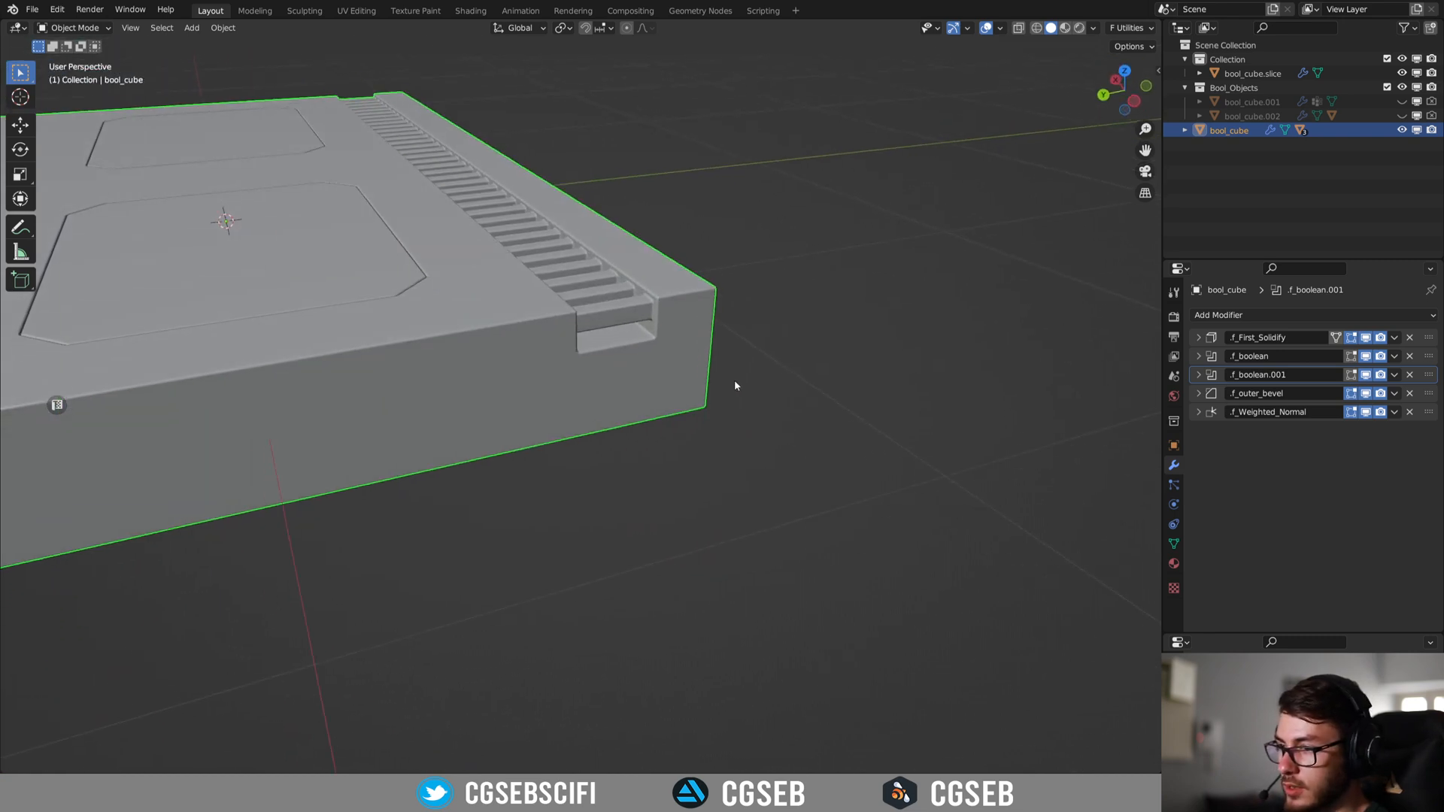
pyautogui.scroll(2, 735, 383)
pyautogui.keyDown('shift'); pyautogui.moveTo(506, 332); pyautogui.dragTo(638, 431, button='middle'); pyautogui.keyUp('shift')
pyautogui.scroll(-2, 624, 414)
pyautogui.keyDown('shift'); pyautogui.moveTo(509, 378); pyautogui.dragTo(577, 411, button='middle'); pyautogui.keyUp('shift')
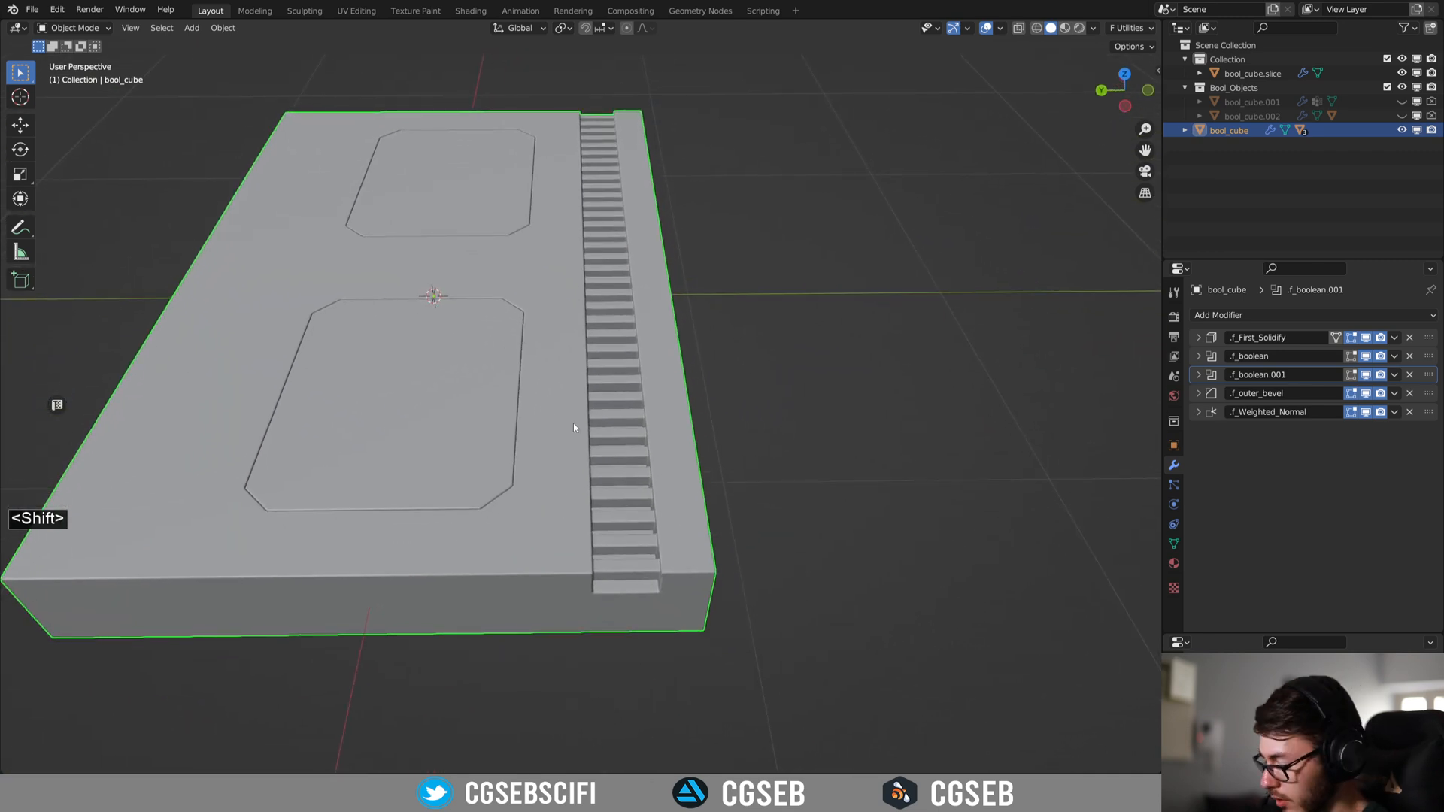
pyautogui.press('f')
pyautogui.click(489, 402)
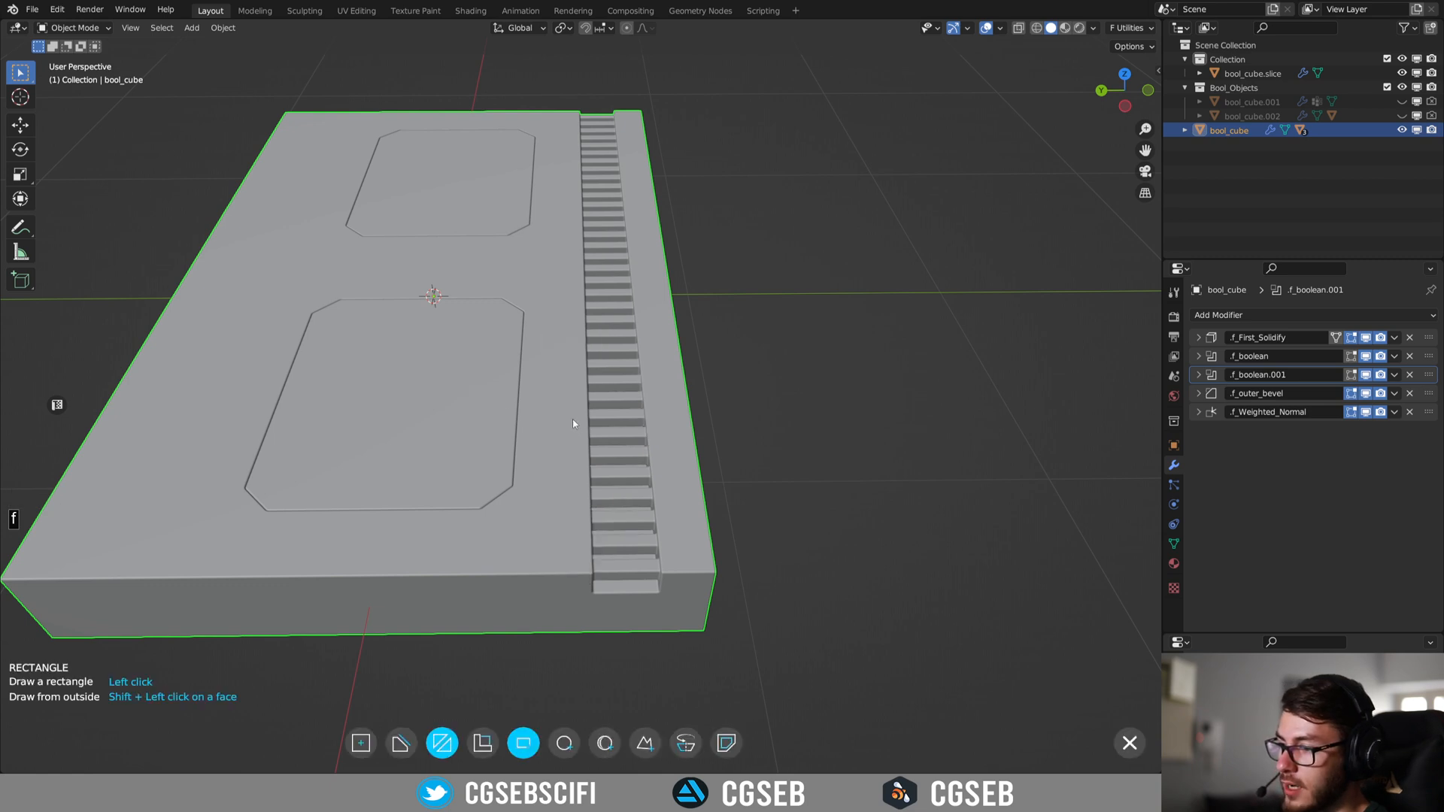
pyautogui.click(573, 420)
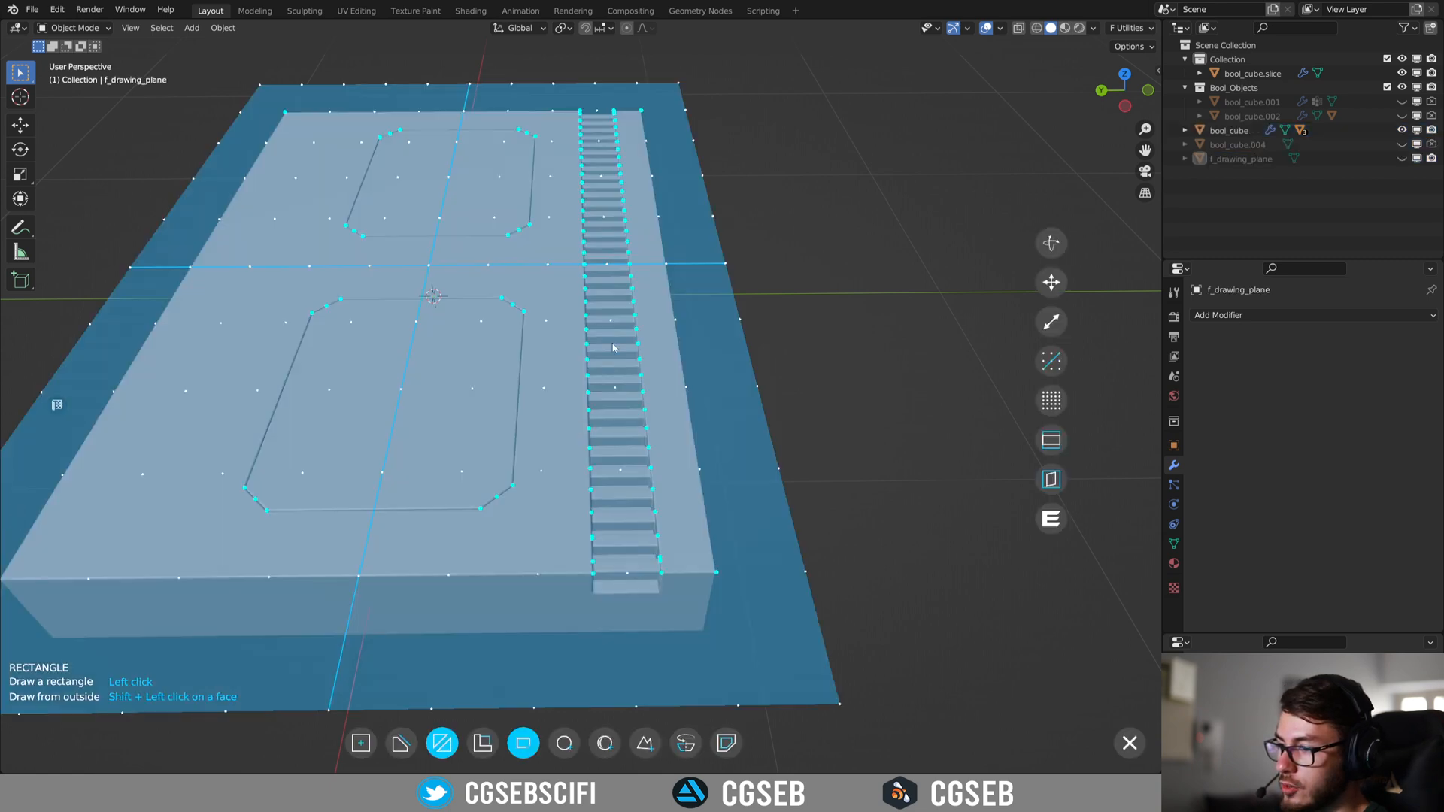
pyautogui.click(607, 265)
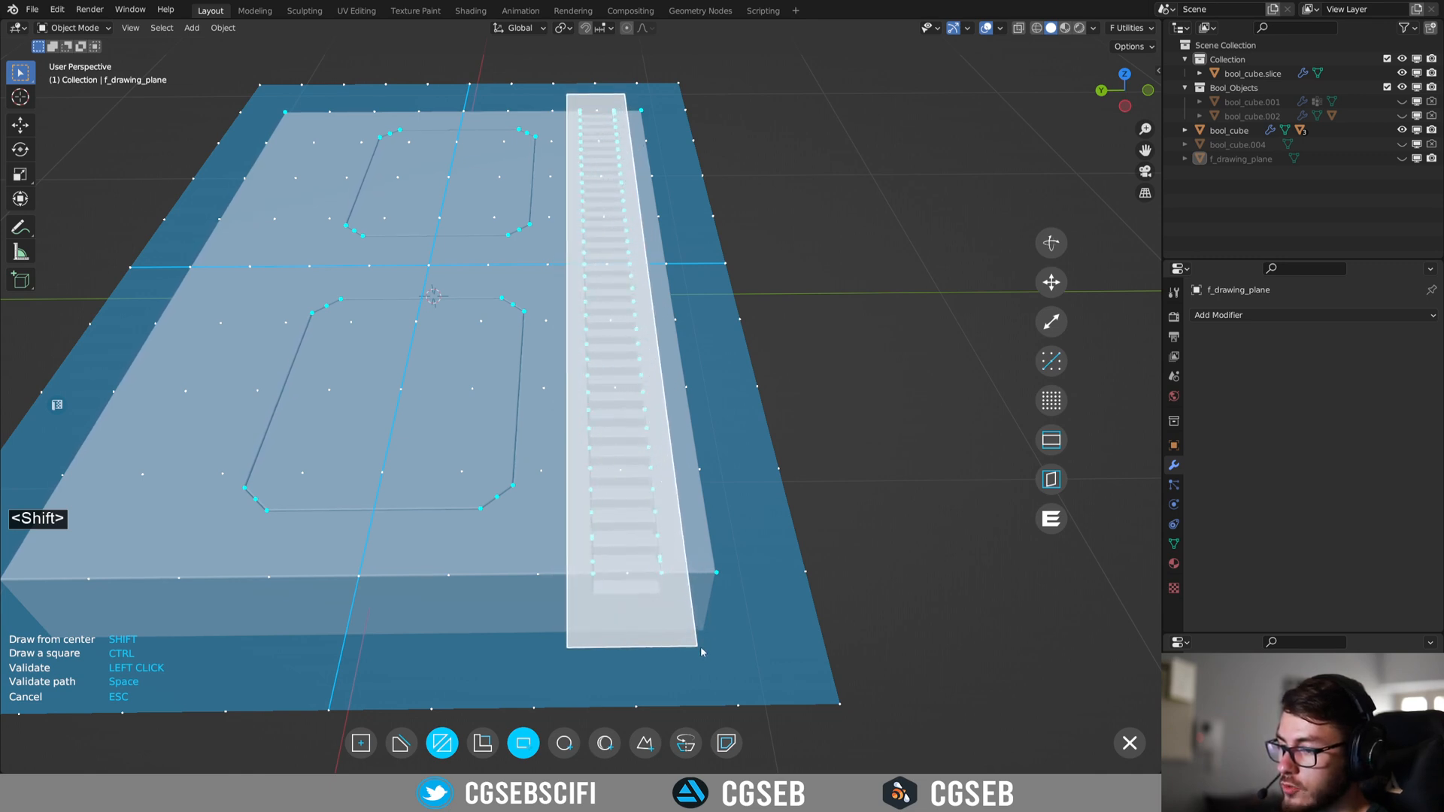
pyautogui.click(701, 647)
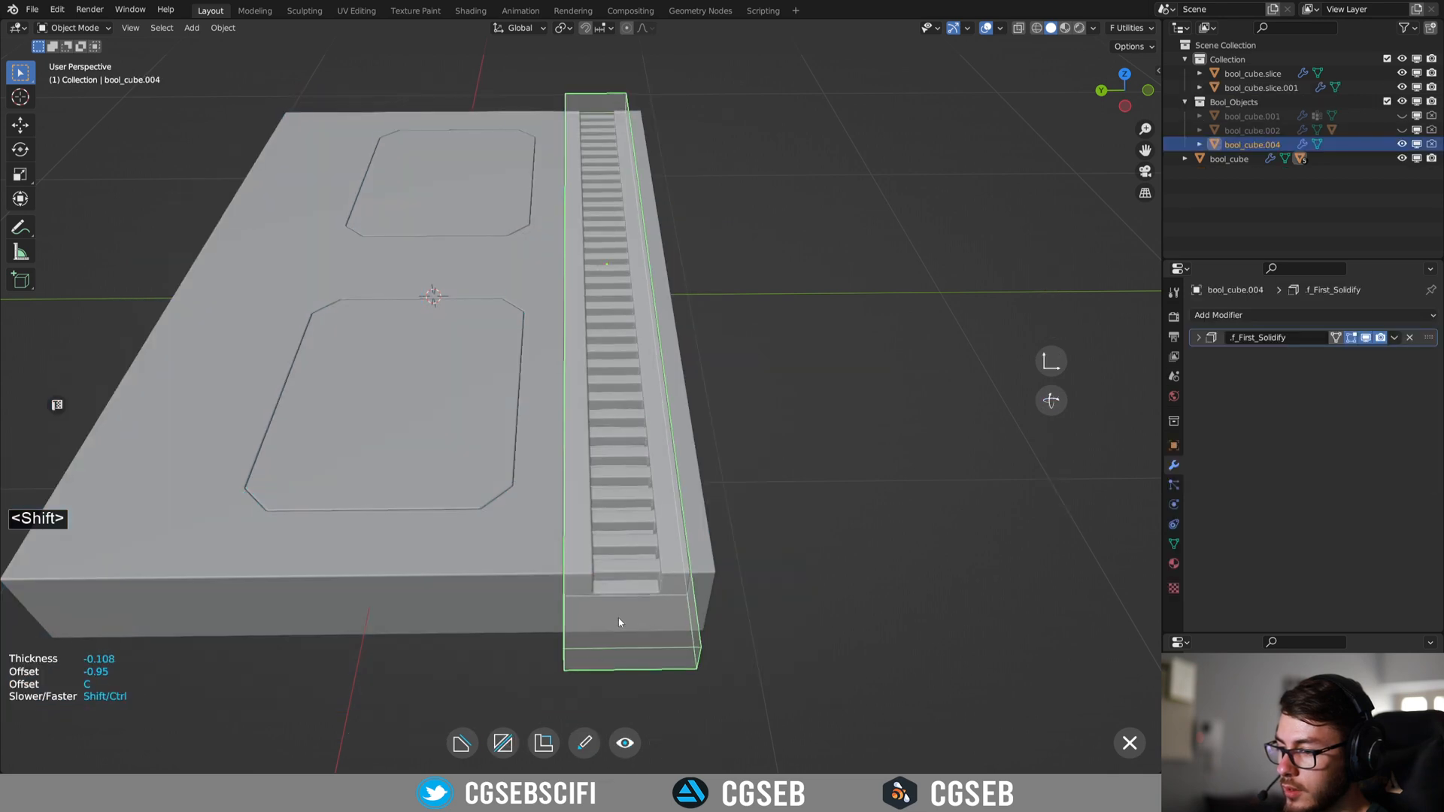
# Extend the slice depth through the panel's full thickness and finish the cut, separating the channel strip from the body.
pyautogui.click(560, 589)
pyautogui.moveTo(766, 525); pyautogui.dragTo(654, 420, button='middle')
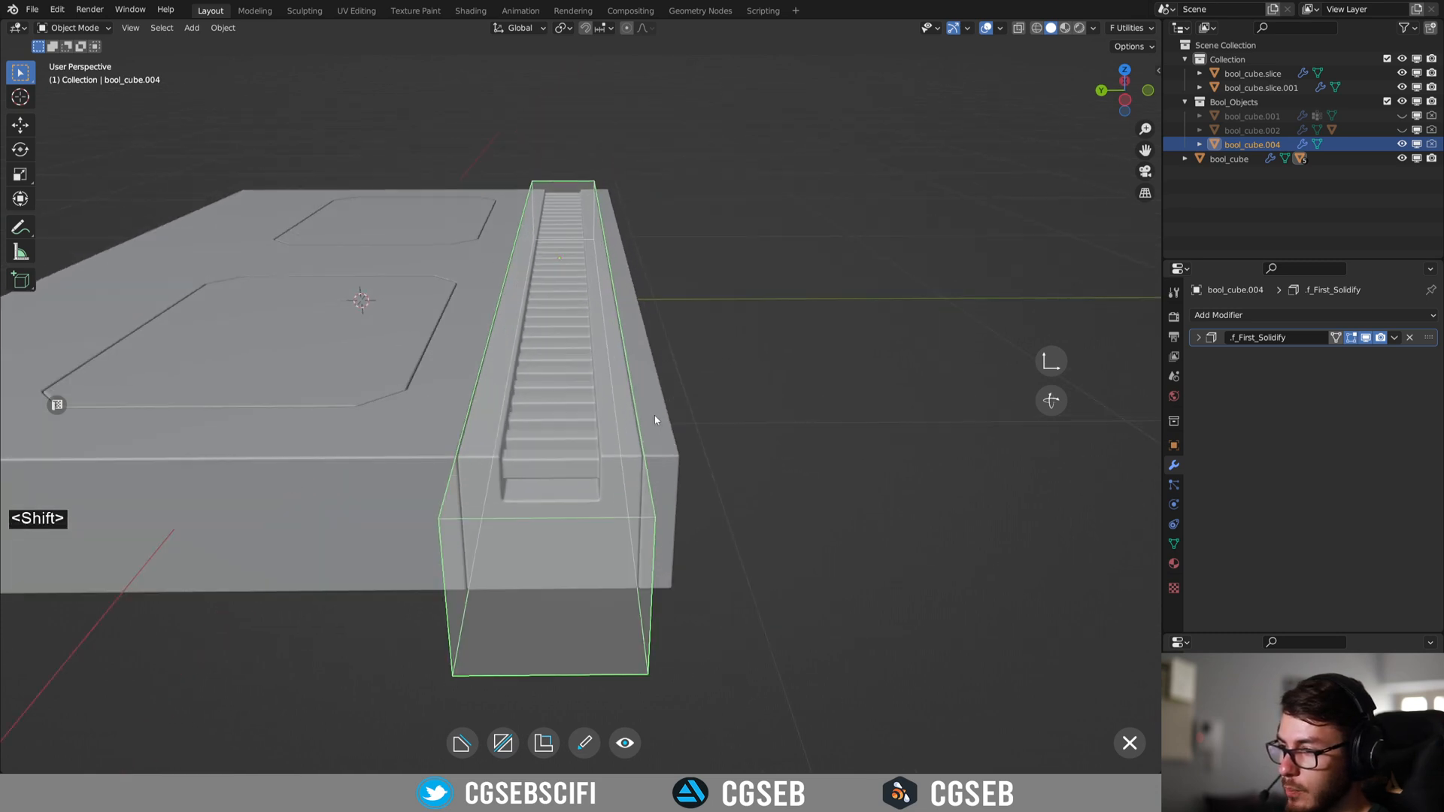
pyautogui.keyDown('shift'); pyautogui.moveTo(725, 318); pyautogui.dragTo(548, 248, button='middle'); pyautogui.keyUp('shift')
pyautogui.scroll(4, 676, 386)
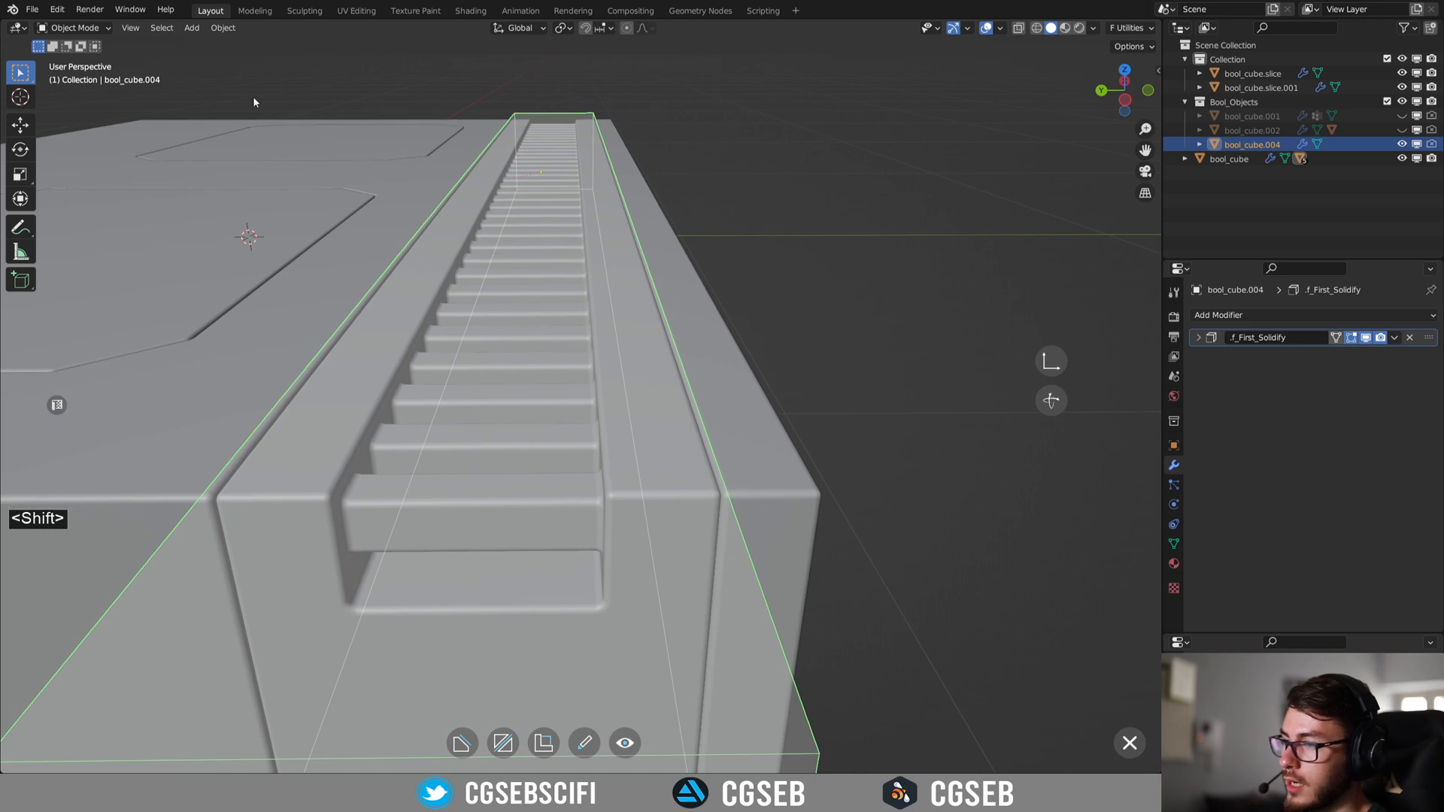
pyautogui.keyDown('shift'); pyautogui.moveTo(645, 487); pyautogui.dragTo(565, 268, button='middle'); pyautogui.keyUp('shift')
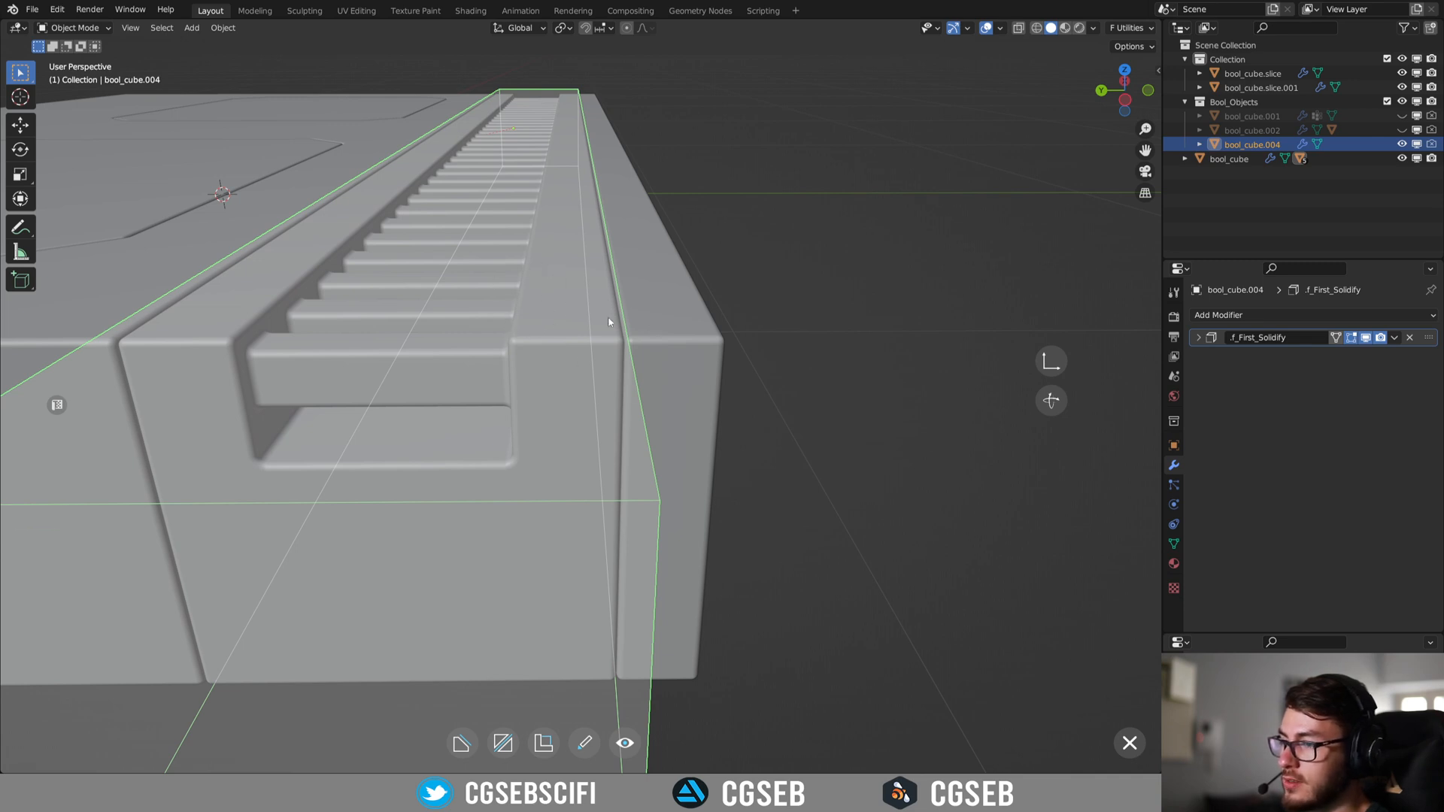
pyautogui.moveTo(718, 338); pyautogui.dragTo(719, 140, button='middle')
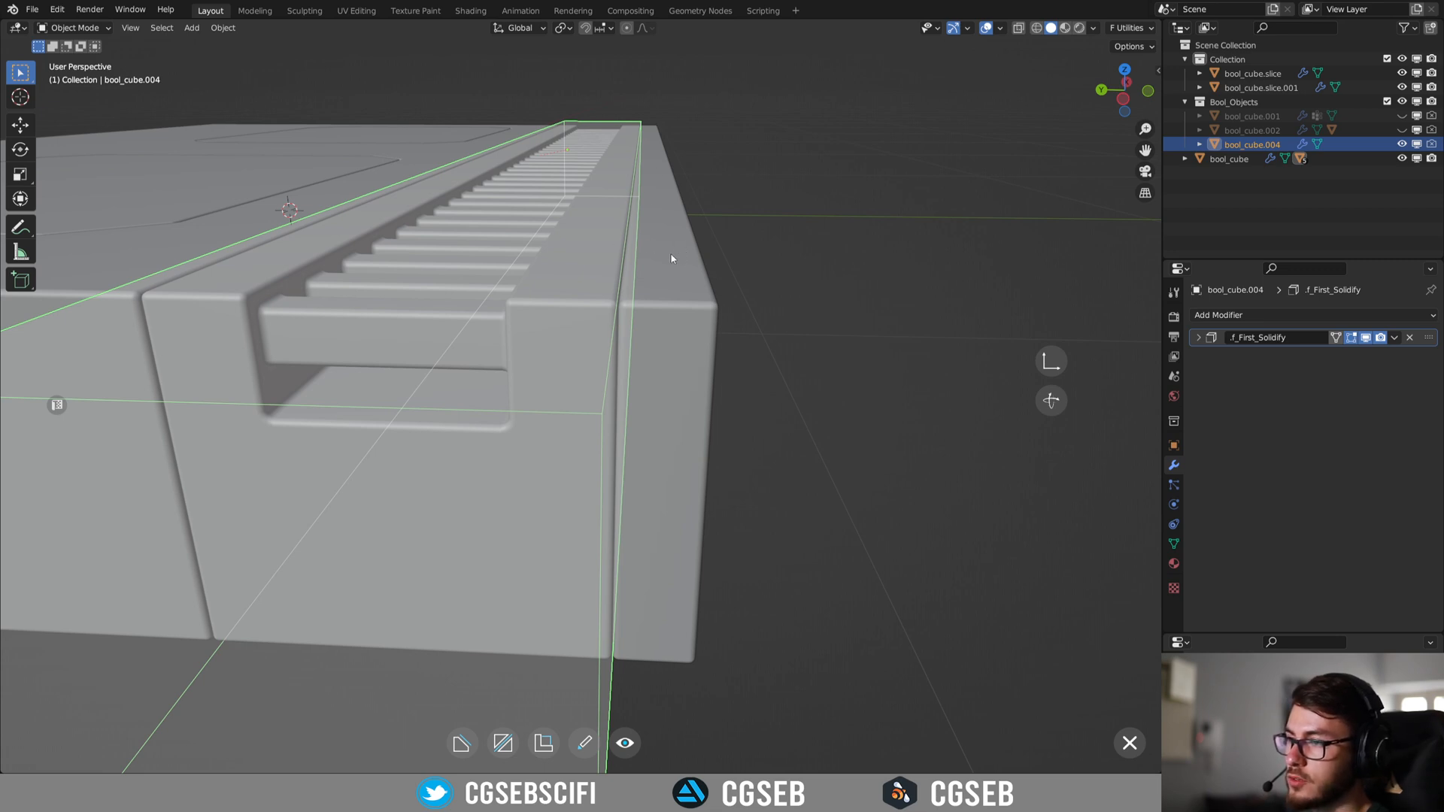
pyautogui.moveTo(648, 267)
pyautogui.mouseDown(button='middle')
pyautogui.moveTo(666, 269)
pyautogui.moveTo(632, 266)
pyautogui.moveTo(630, 252)
pyautogui.mouseUp(button='middle')
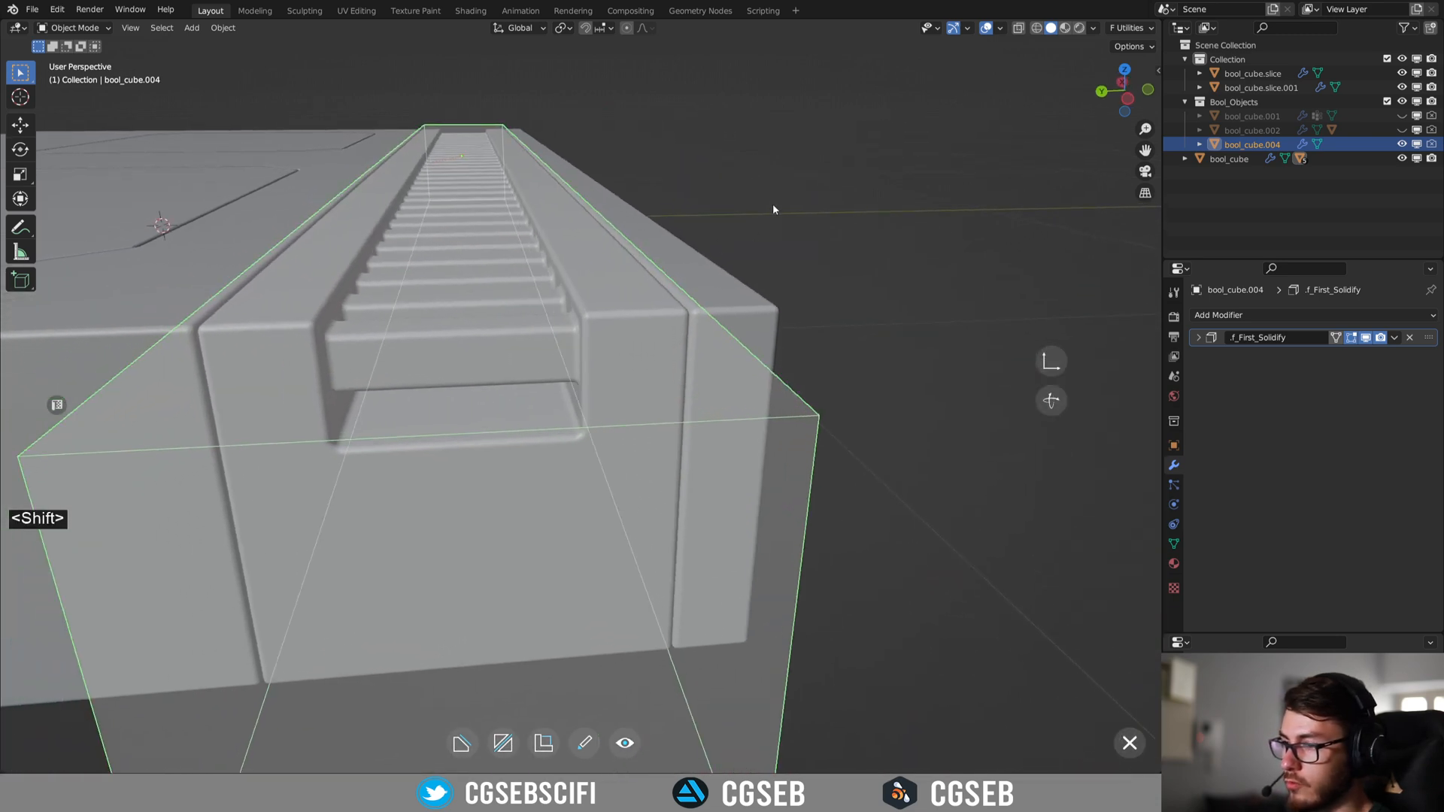
pyautogui.rightClick(738, 209)
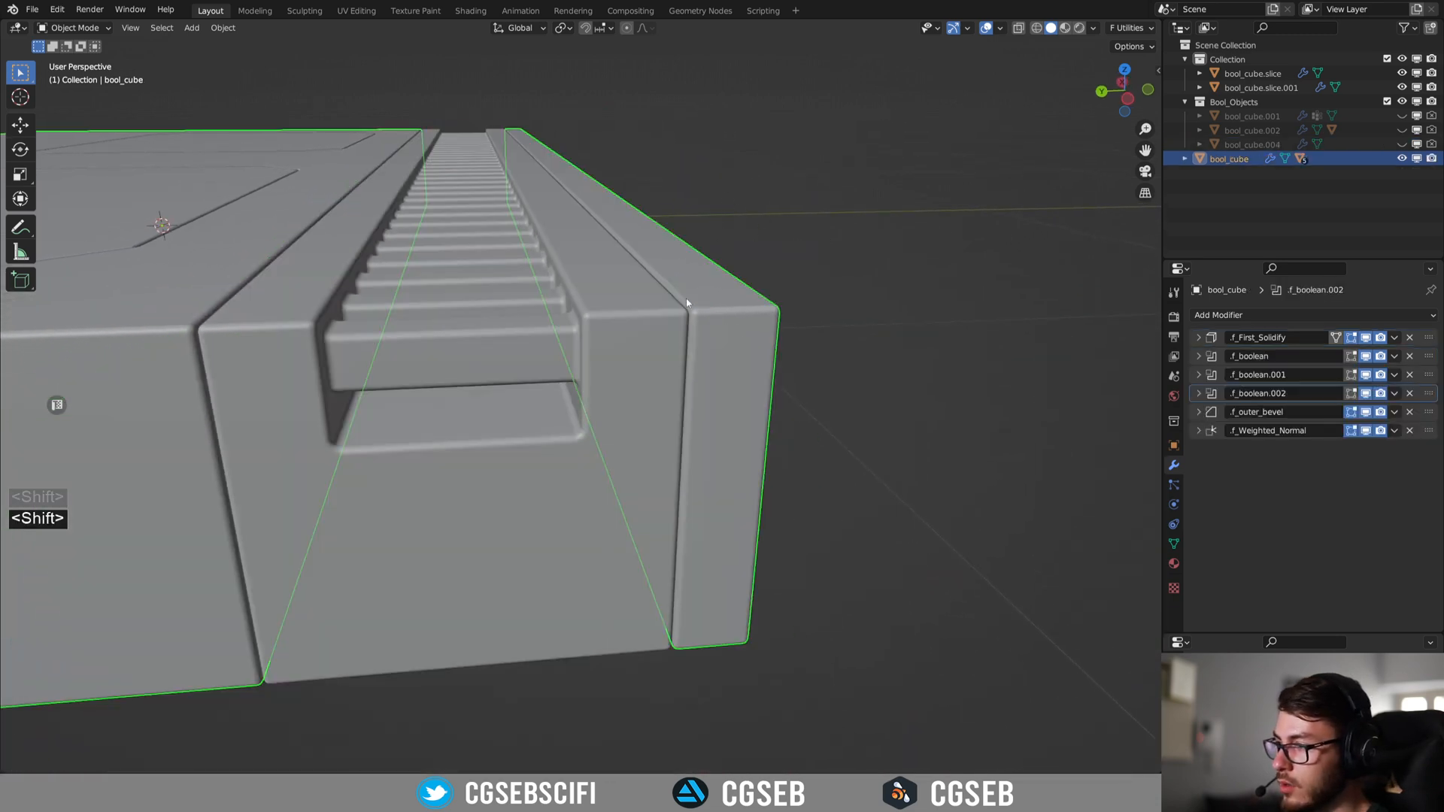
# Reduce the bevel width to about 0.004 on the panel body and on the sliced channel strip.
pyautogui.hotkey('shift', 'f')
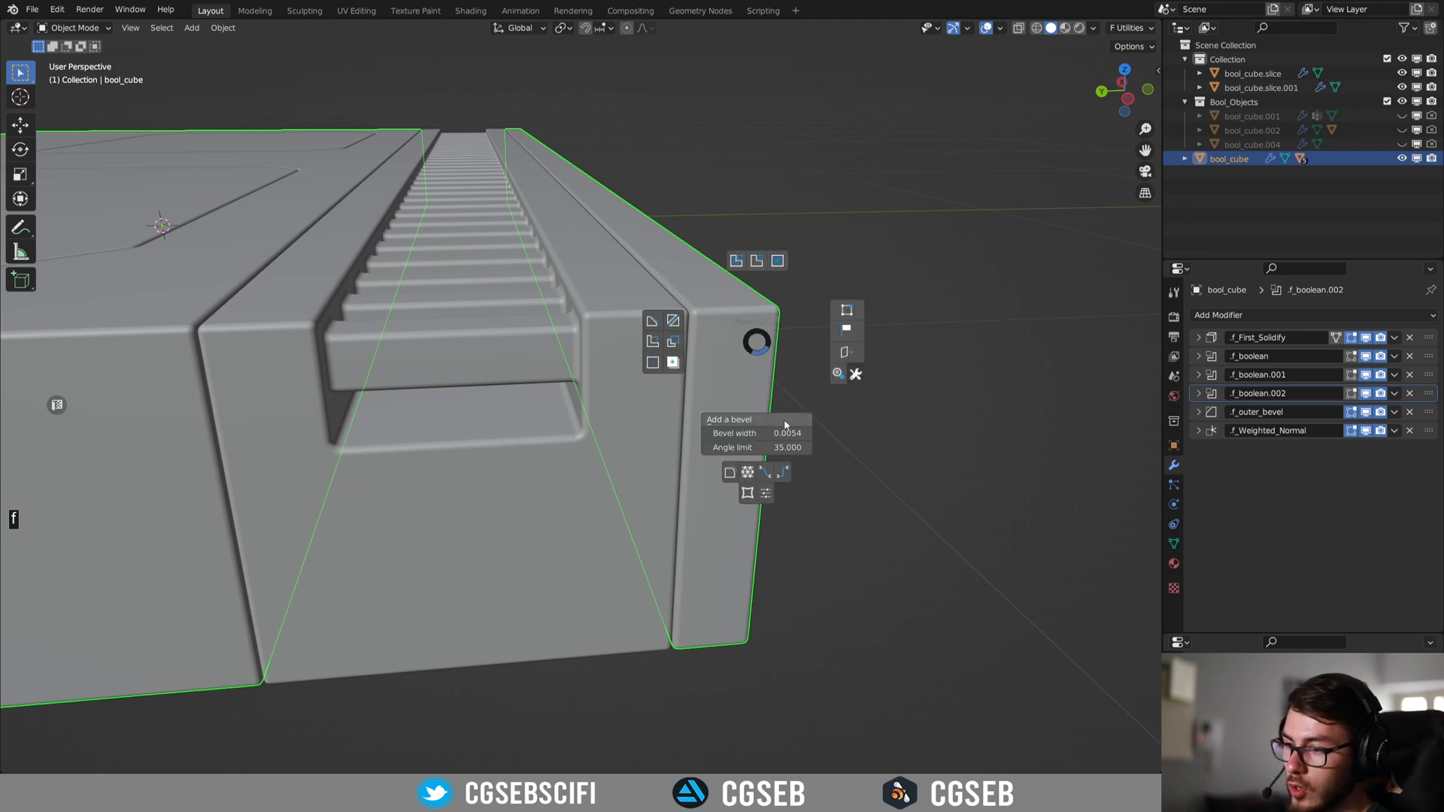
pyautogui.keyDown('shift'); pyautogui.moveTo(785, 434); pyautogui.dragTo(752, 434); pyautogui.keyUp('shift')
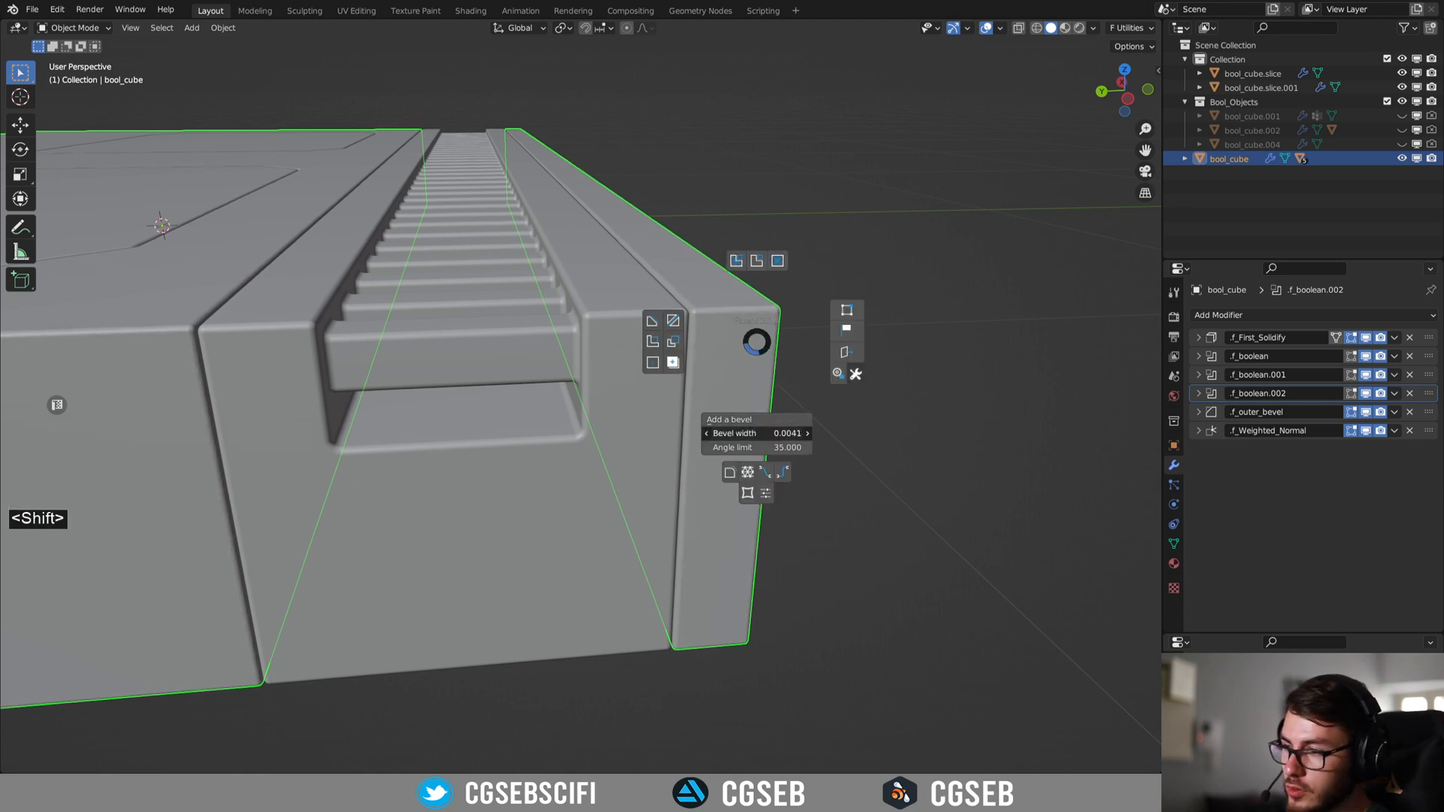
pyautogui.click(642, 325)
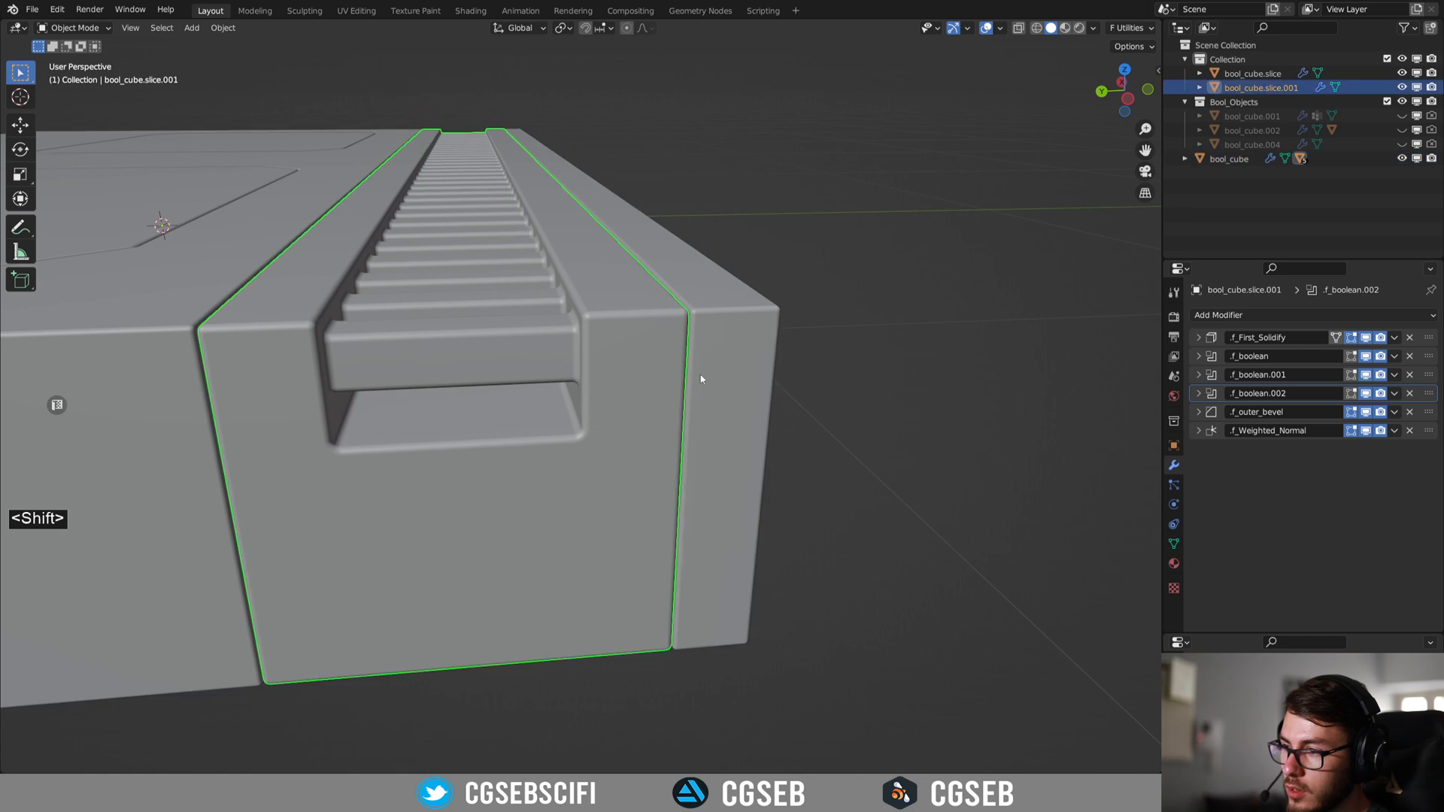
pyautogui.hotkey('shift', 'f')
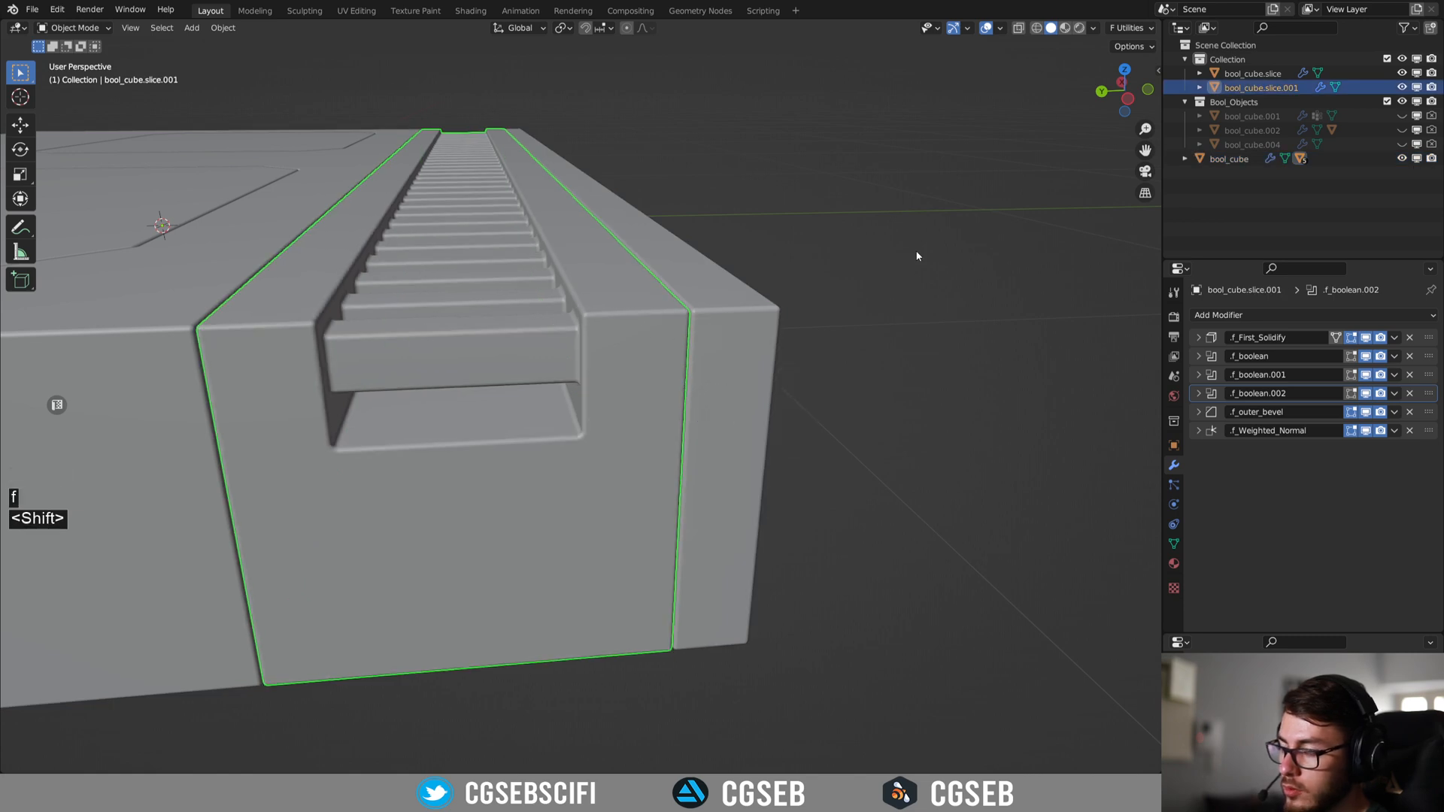
# Turn on cavity shading in the solid viewport and deselect the channel strip.
pyautogui.click(1094, 28)
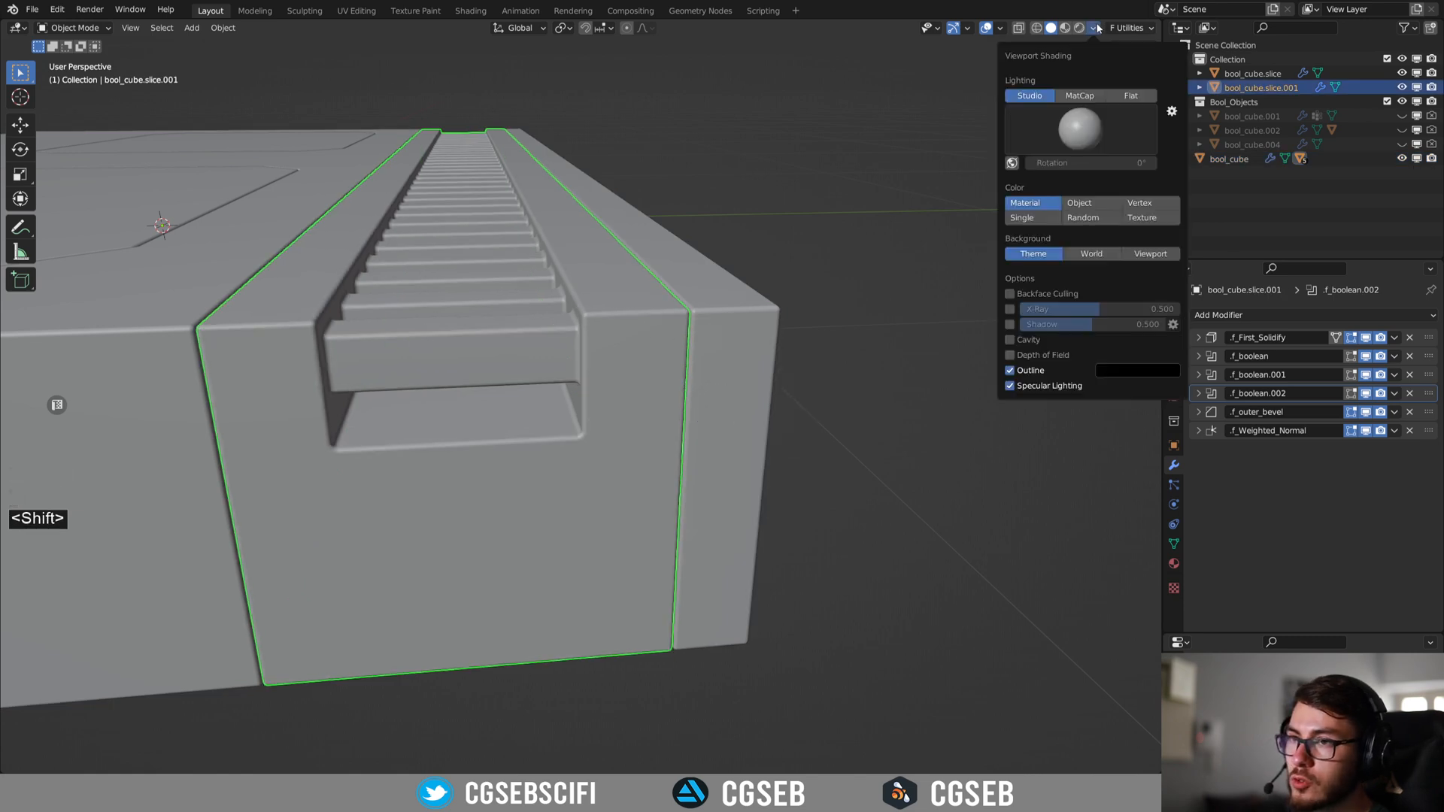
pyautogui.click(1019, 341)
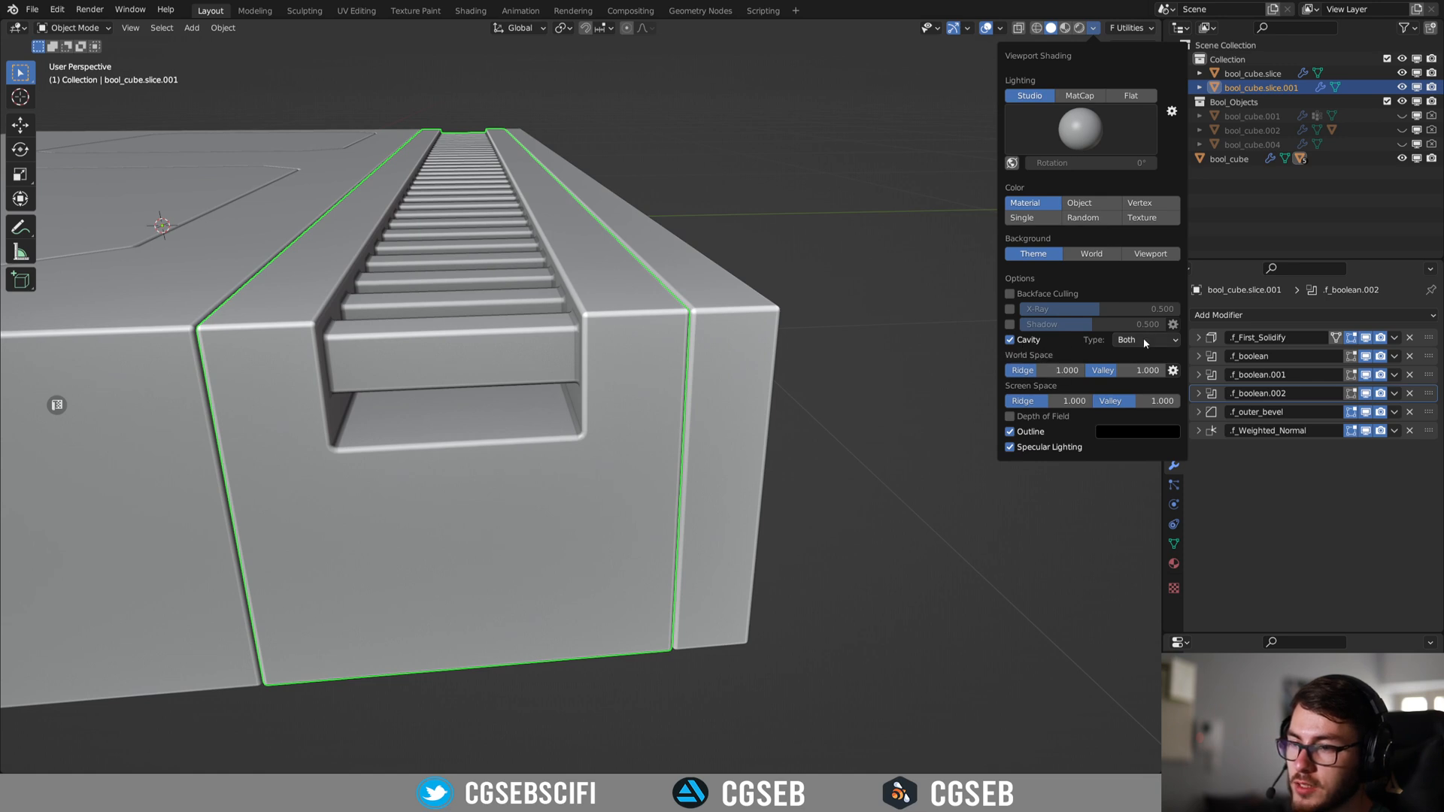
pyautogui.click(873, 368)
# Start a face-based cut on the two chamfered inset plates and select both of their upper faces as its shape.
pyautogui.moveTo(738, 403); pyautogui.dragTo(772, 320, button='middle')
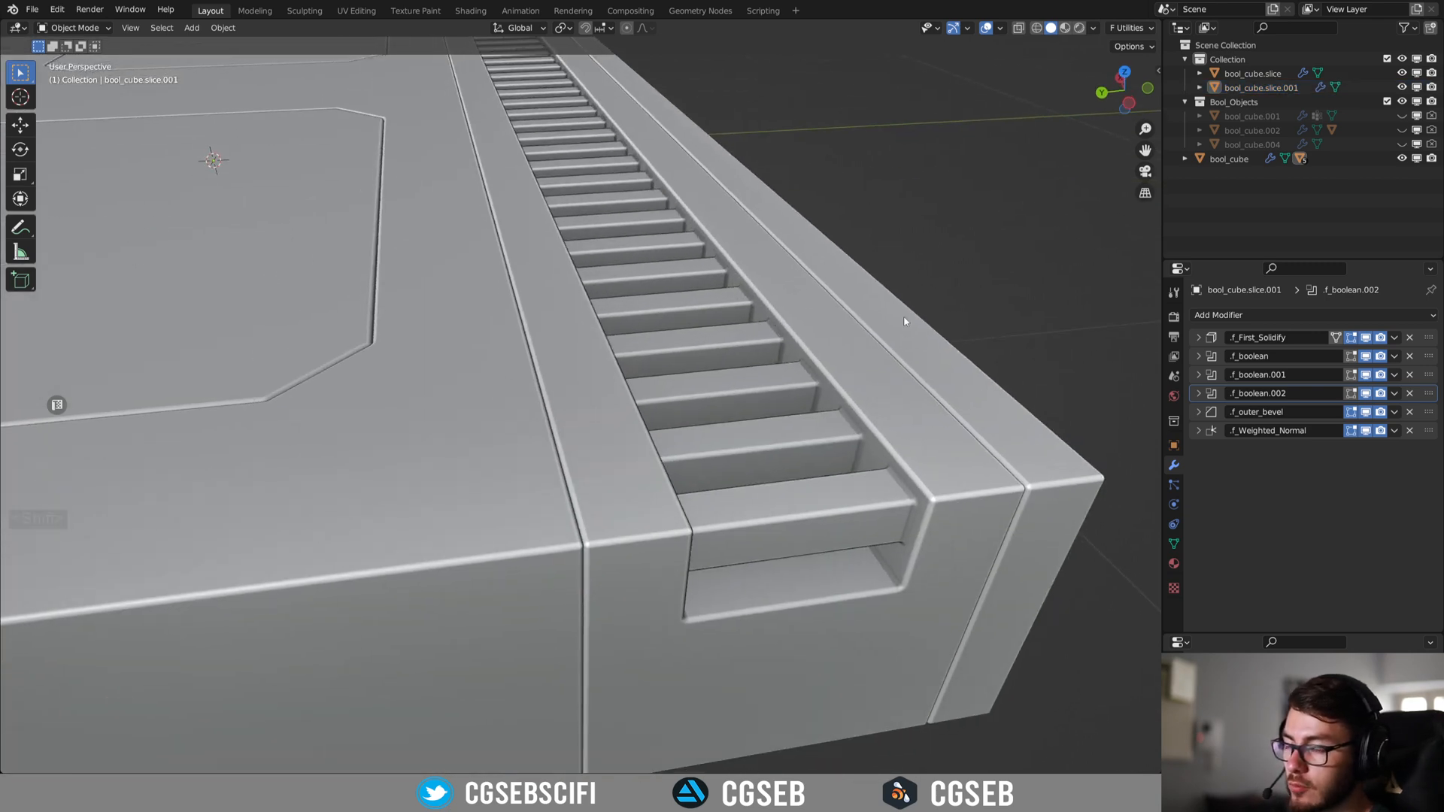
pyautogui.scroll(-5, 906, 309)
pyautogui.moveTo(725, 371); pyautogui.dragTo(676, 364, button='middle')
pyautogui.click(675, 364)
pyautogui.moveTo(796, 409); pyautogui.dragTo(715, 357, button='middle')
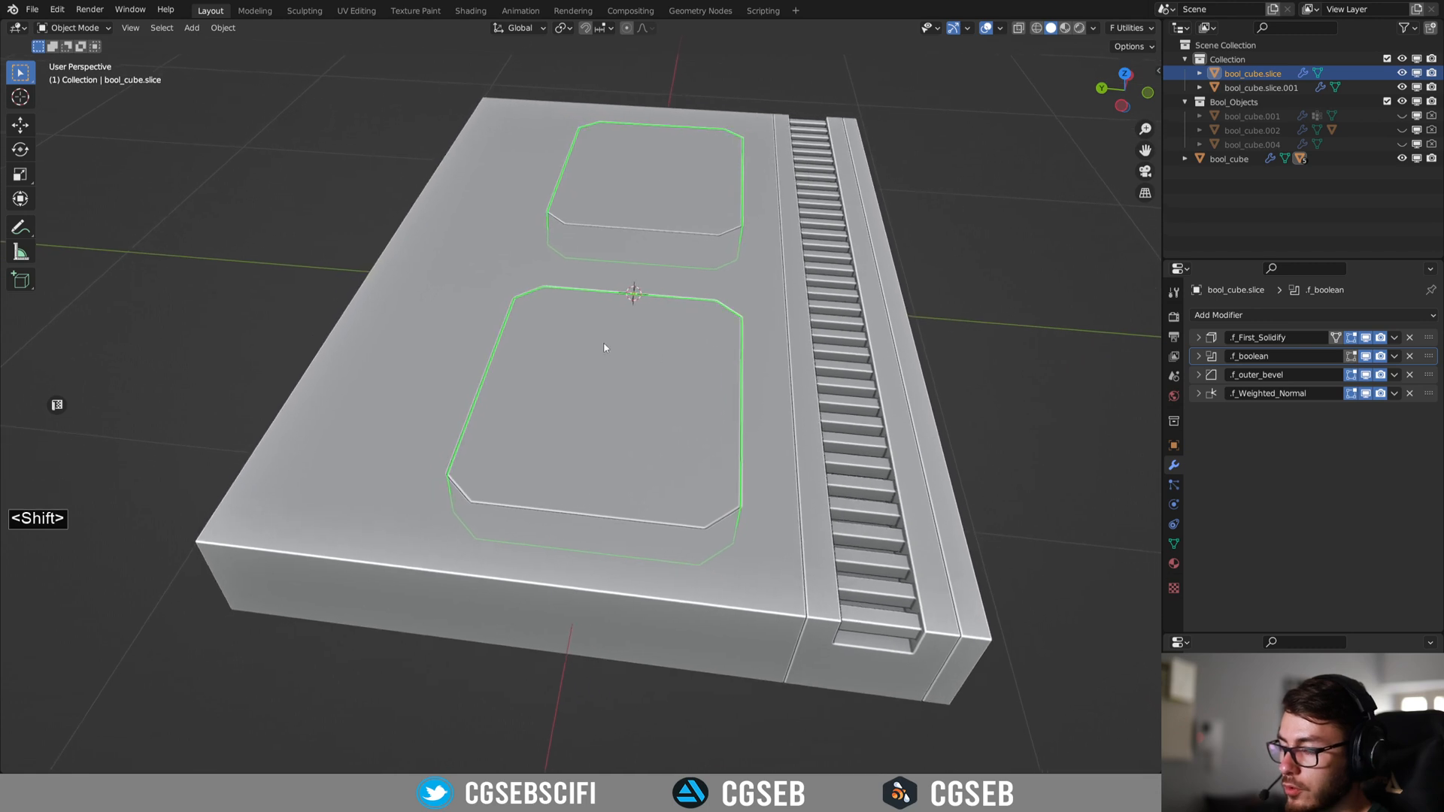
pyautogui.press('f')
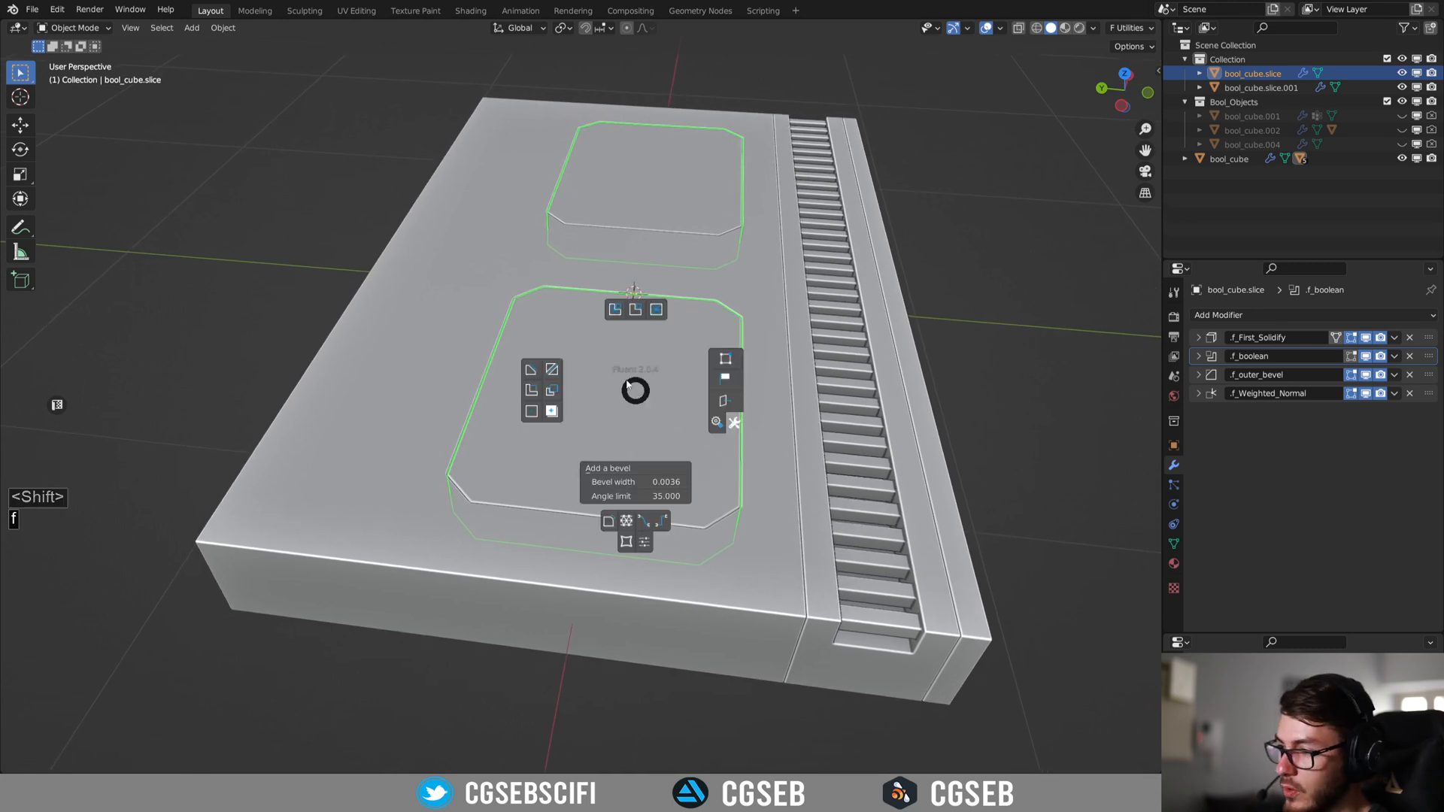
pyautogui.click(532, 371)
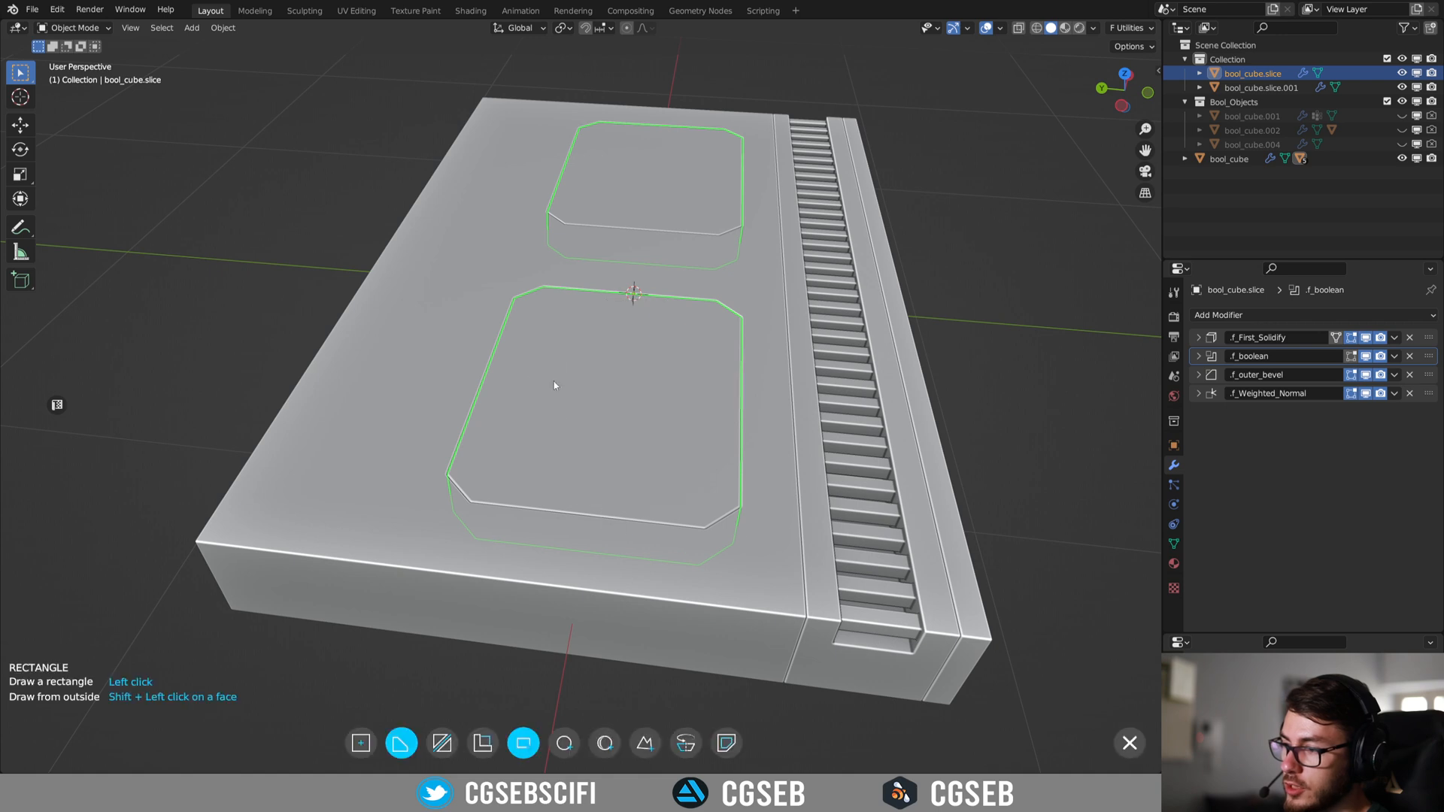
pyautogui.click(727, 743)
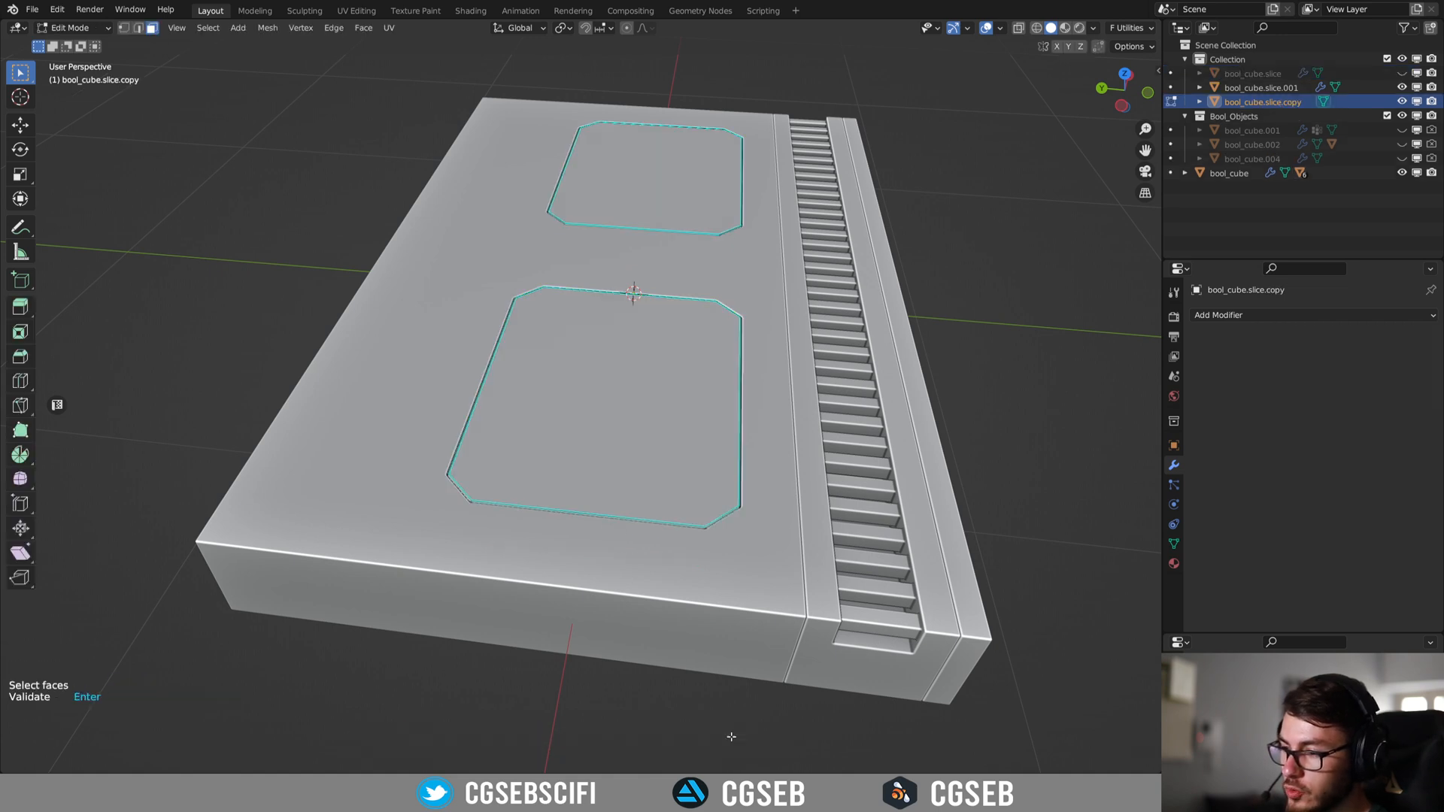
pyautogui.moveTo(957, 294); pyautogui.dragTo(822, 342, button='middle')
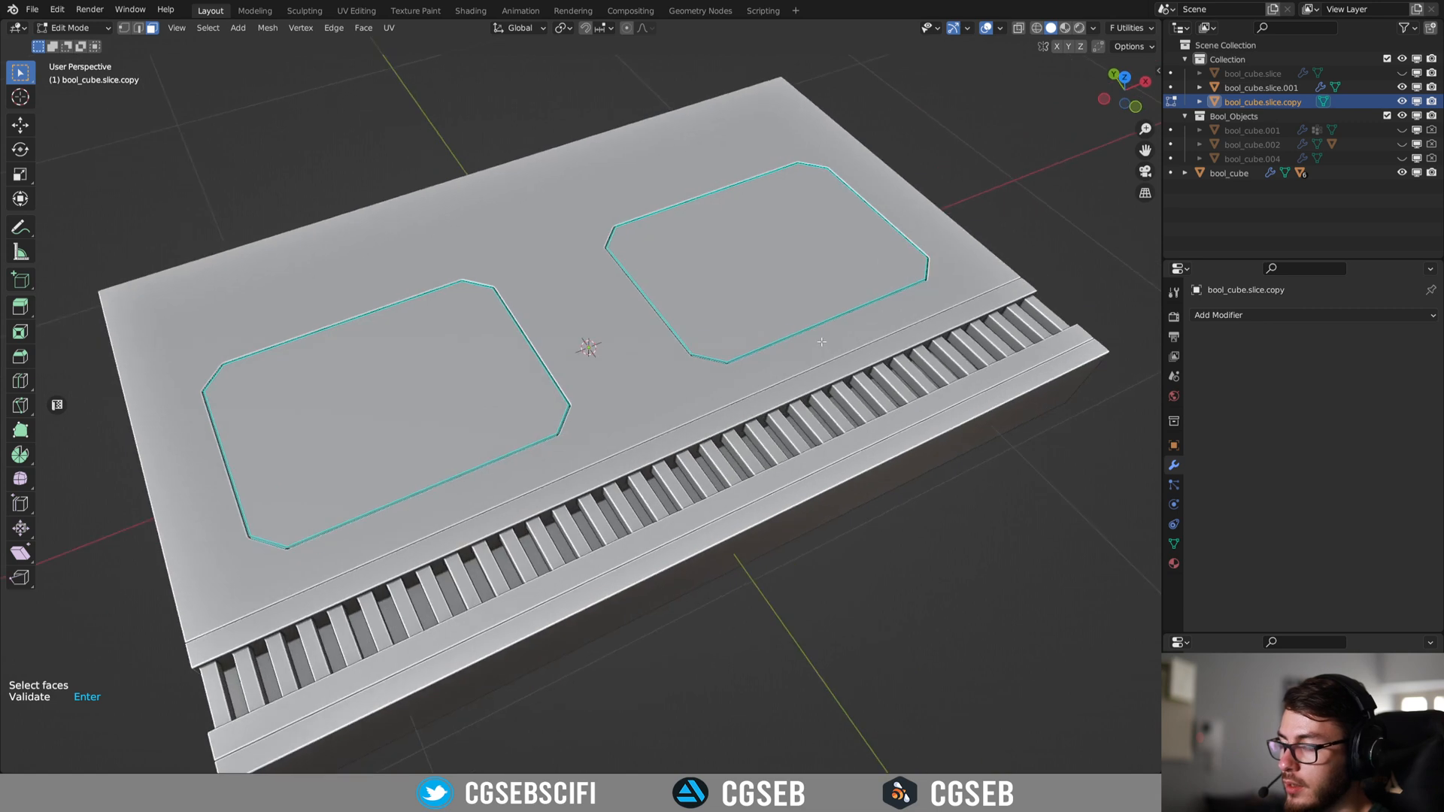
pyautogui.click(701, 257)
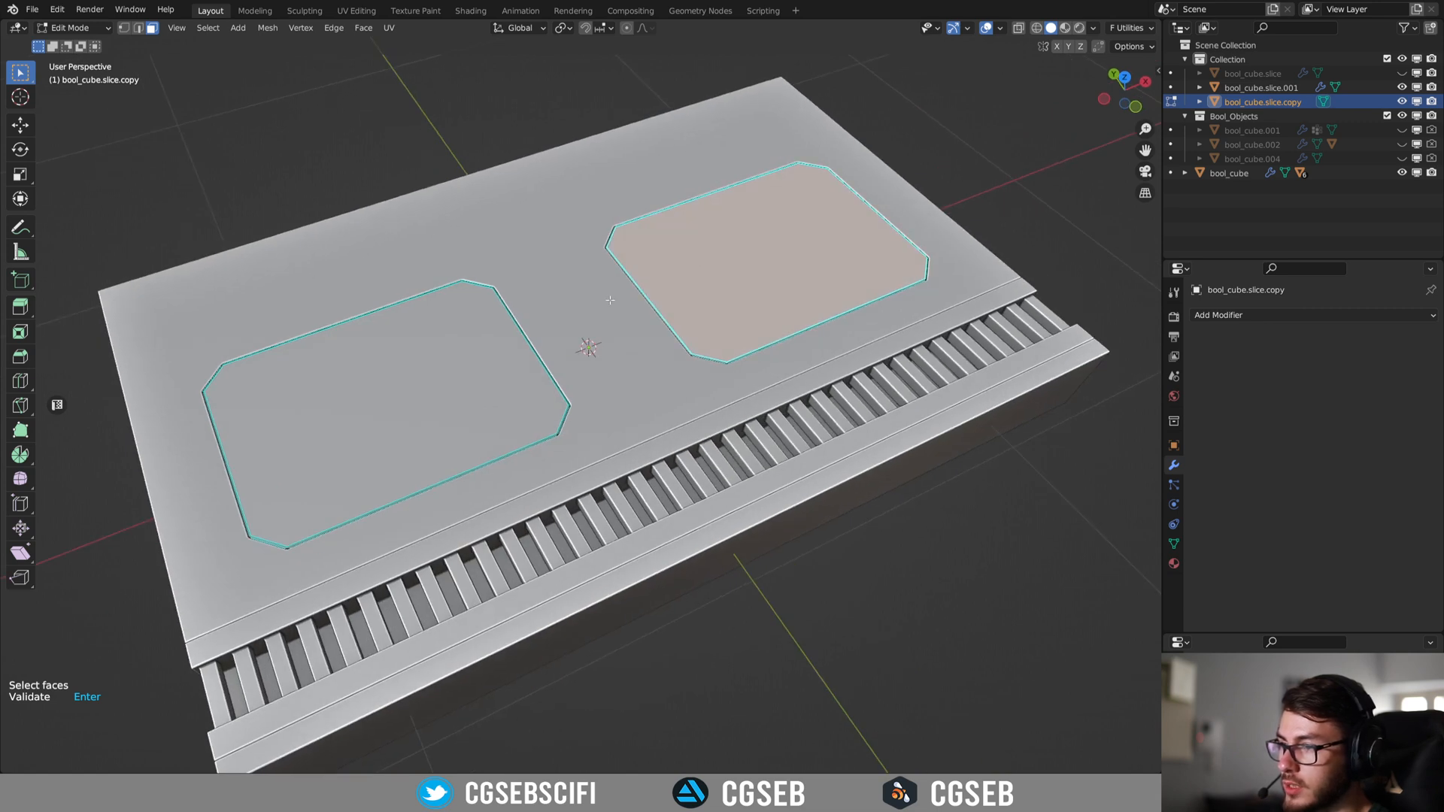
pyautogui.keyDown('shift'); pyautogui.click(442, 362); pyautogui.keyUp('shift')
# Inset both selected plate faces by about 0.0137 m and validate them as the cut shape.
pyautogui.scroll(5, 659, 374)
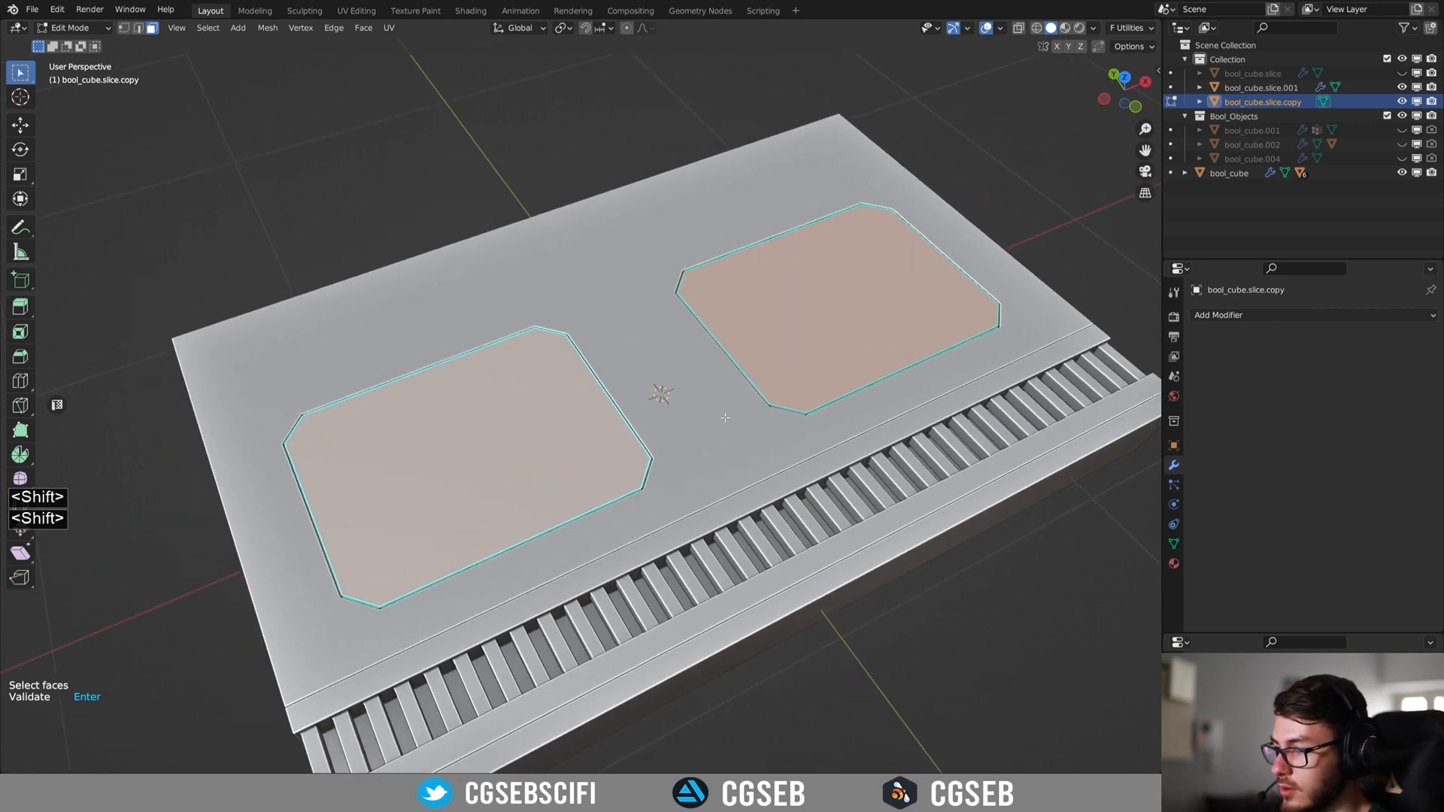
pyautogui.keyDown('shift'); pyautogui.moveTo(659, 374); pyautogui.dragTo(880, 410, button='middle'); pyautogui.keyUp('shift')
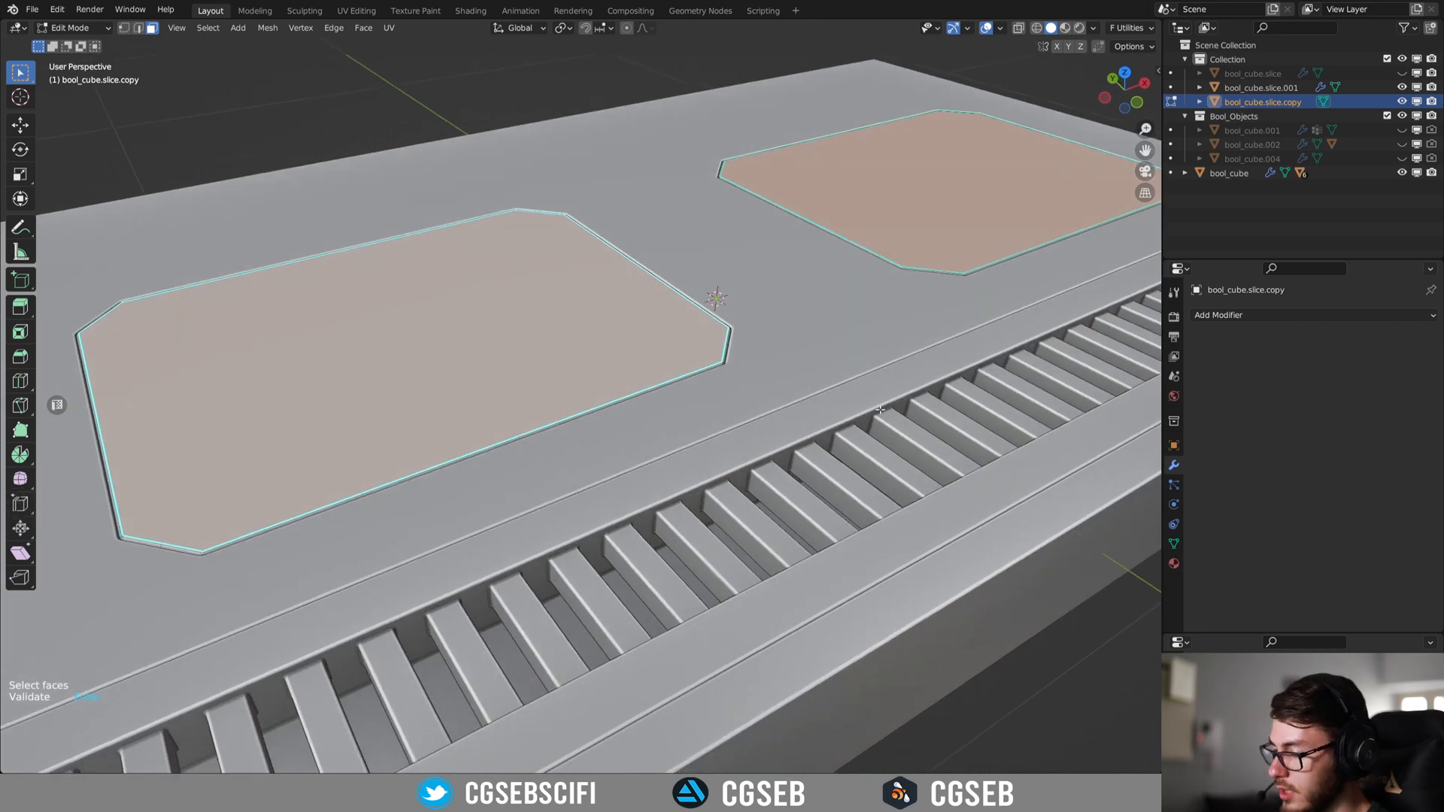
pyautogui.press('i')
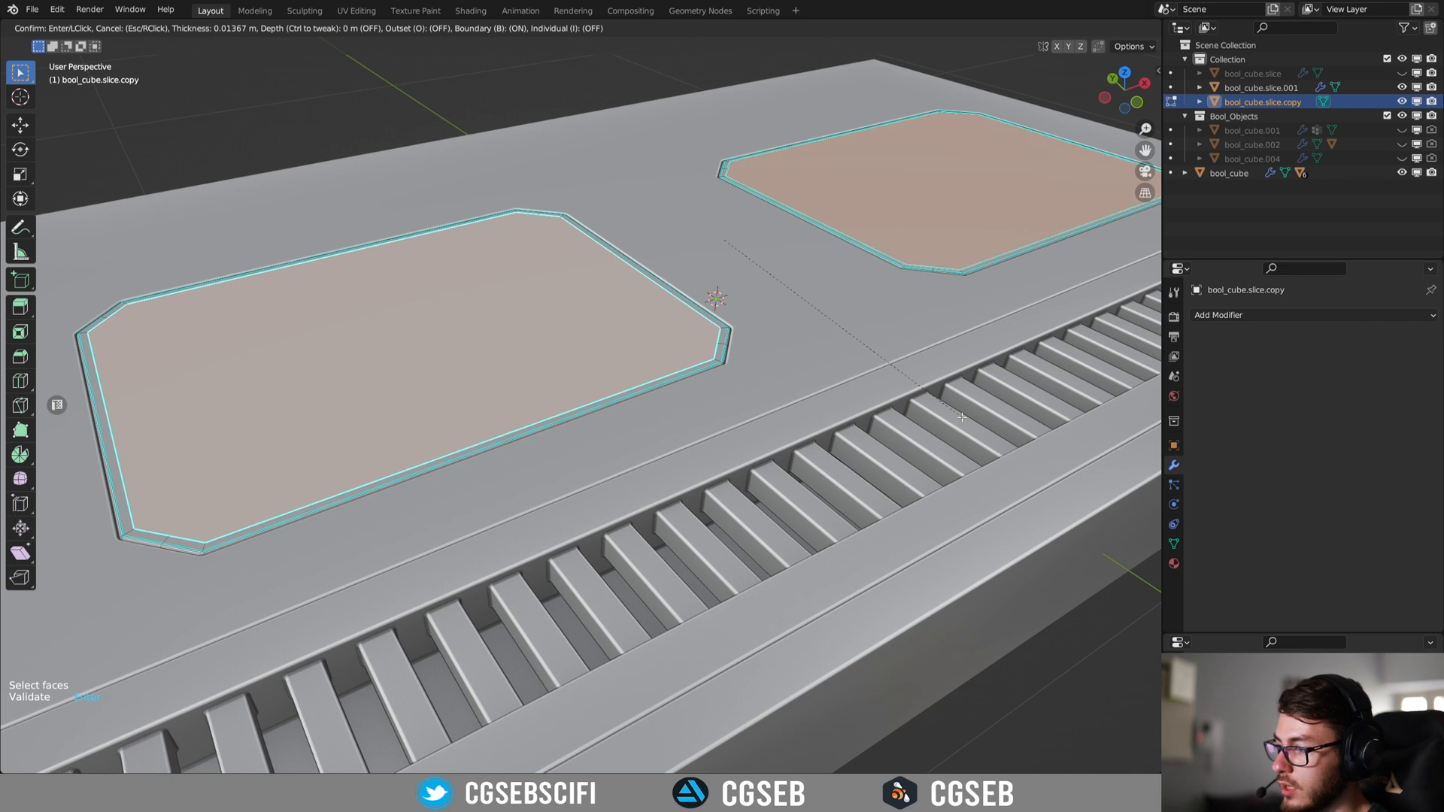
pyautogui.click(962, 417)
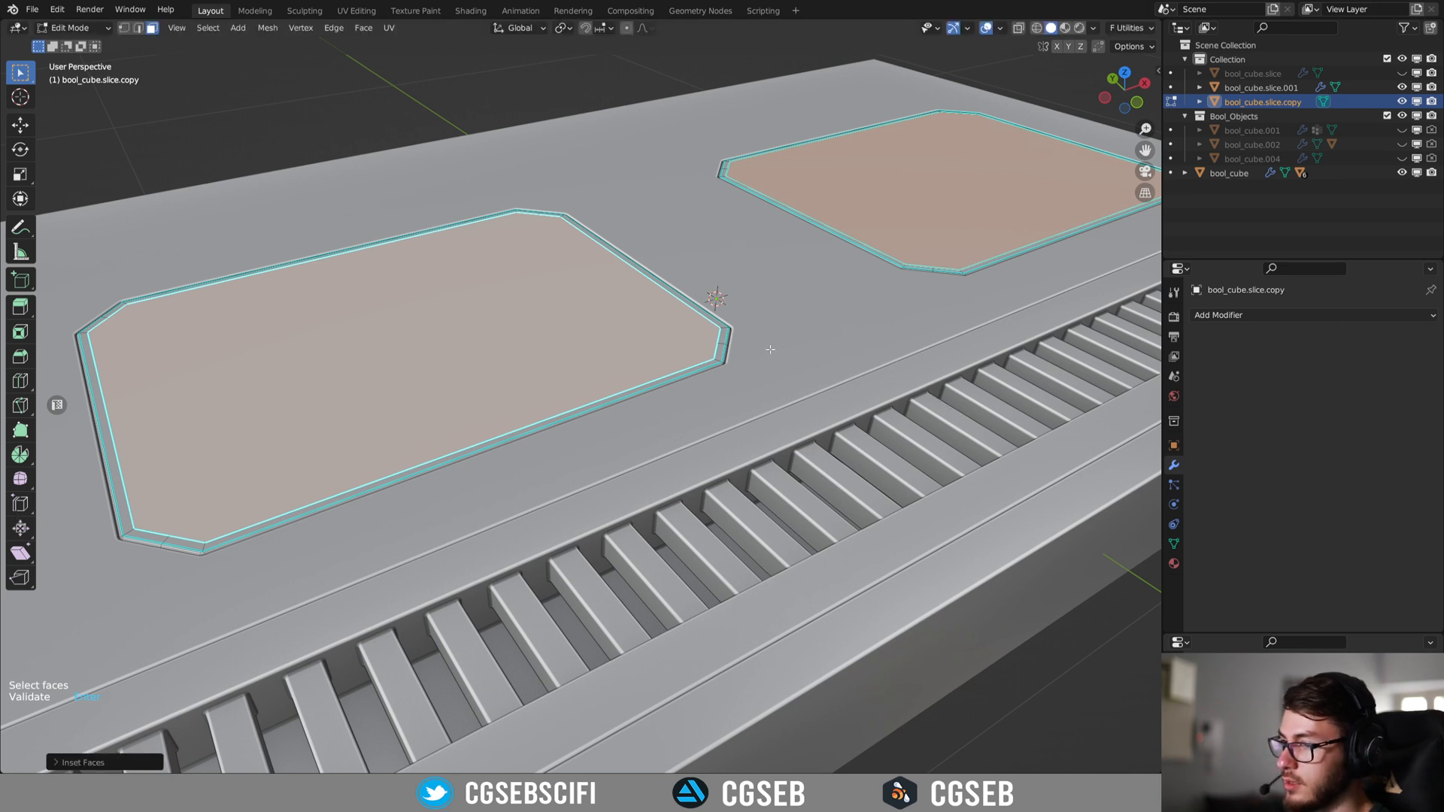
pyautogui.press('Return')
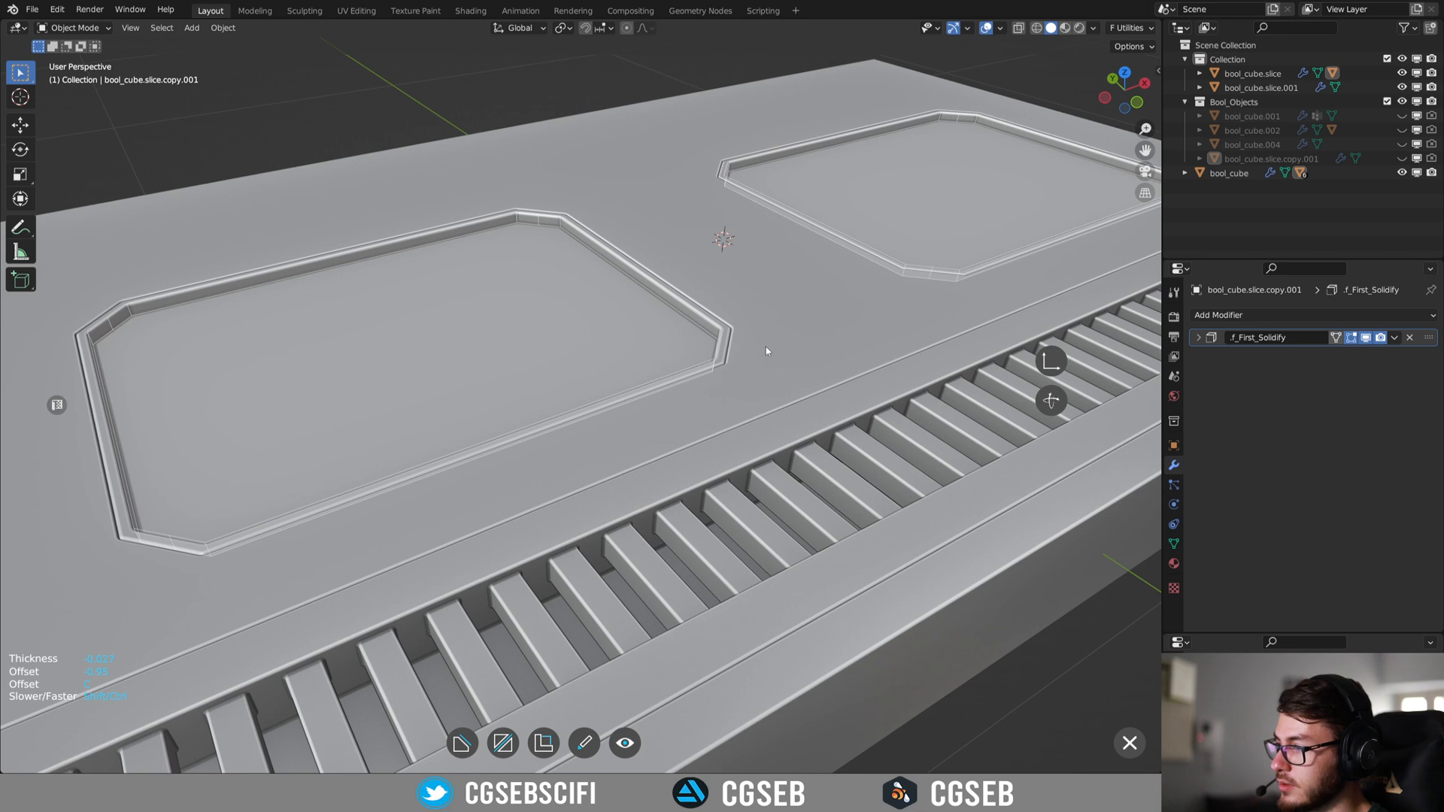
# Set the depth of the inset face cut so both plates are recessed inside their rims.
pyautogui.click(765, 347)
pyautogui.click(851, 347)
pyautogui.moveTo(710, 372)
pyautogui.mouseDown(button='middle')
pyautogui.moveTo(798, 366)
pyautogui.moveTo(722, 393)
pyautogui.mouseUp(button='middle')
pyautogui.scroll(2, 723, 393)
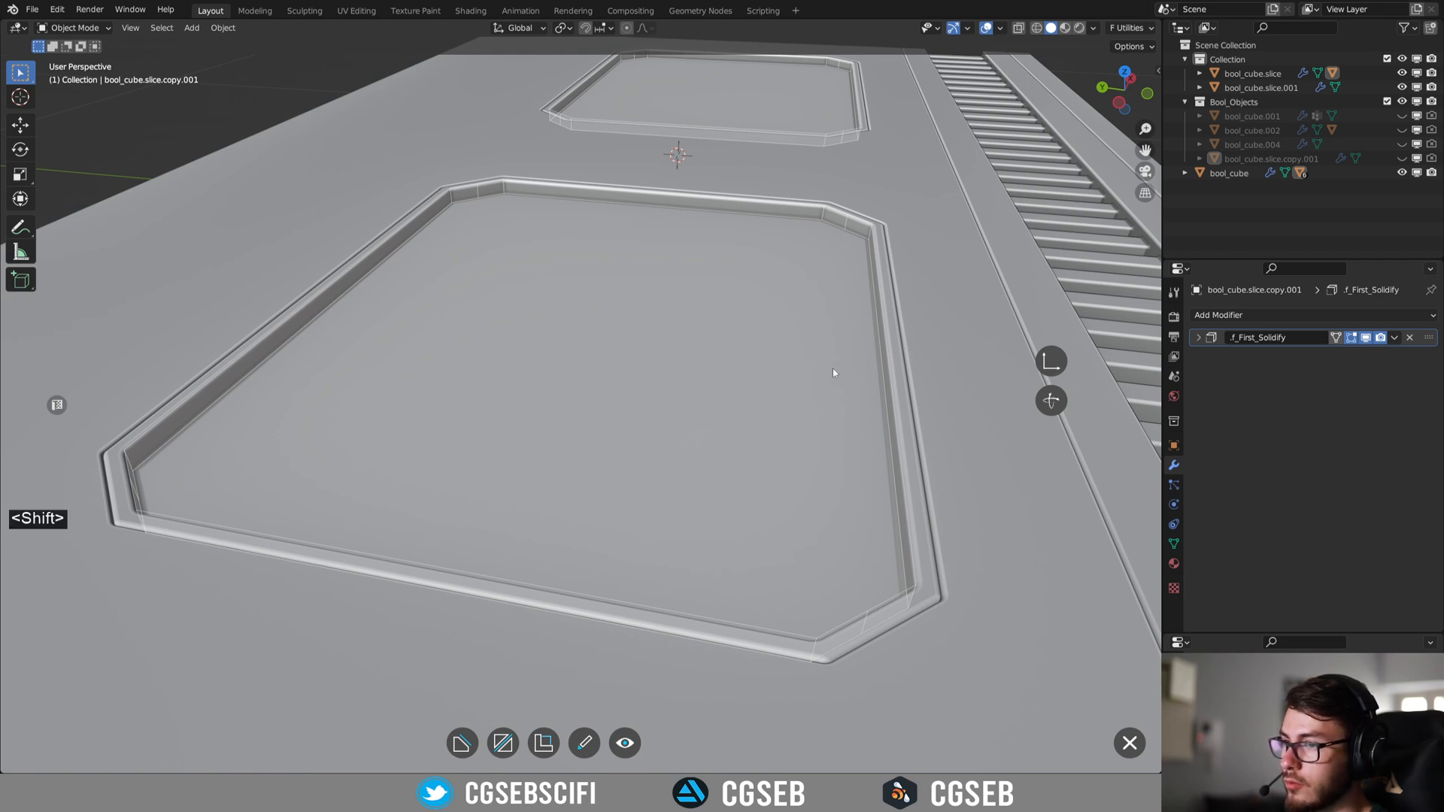
pyautogui.keyDown('shift'); pyautogui.moveTo(828, 334); pyautogui.dragTo(657, 447, button='middle'); pyautogui.keyUp('shift')
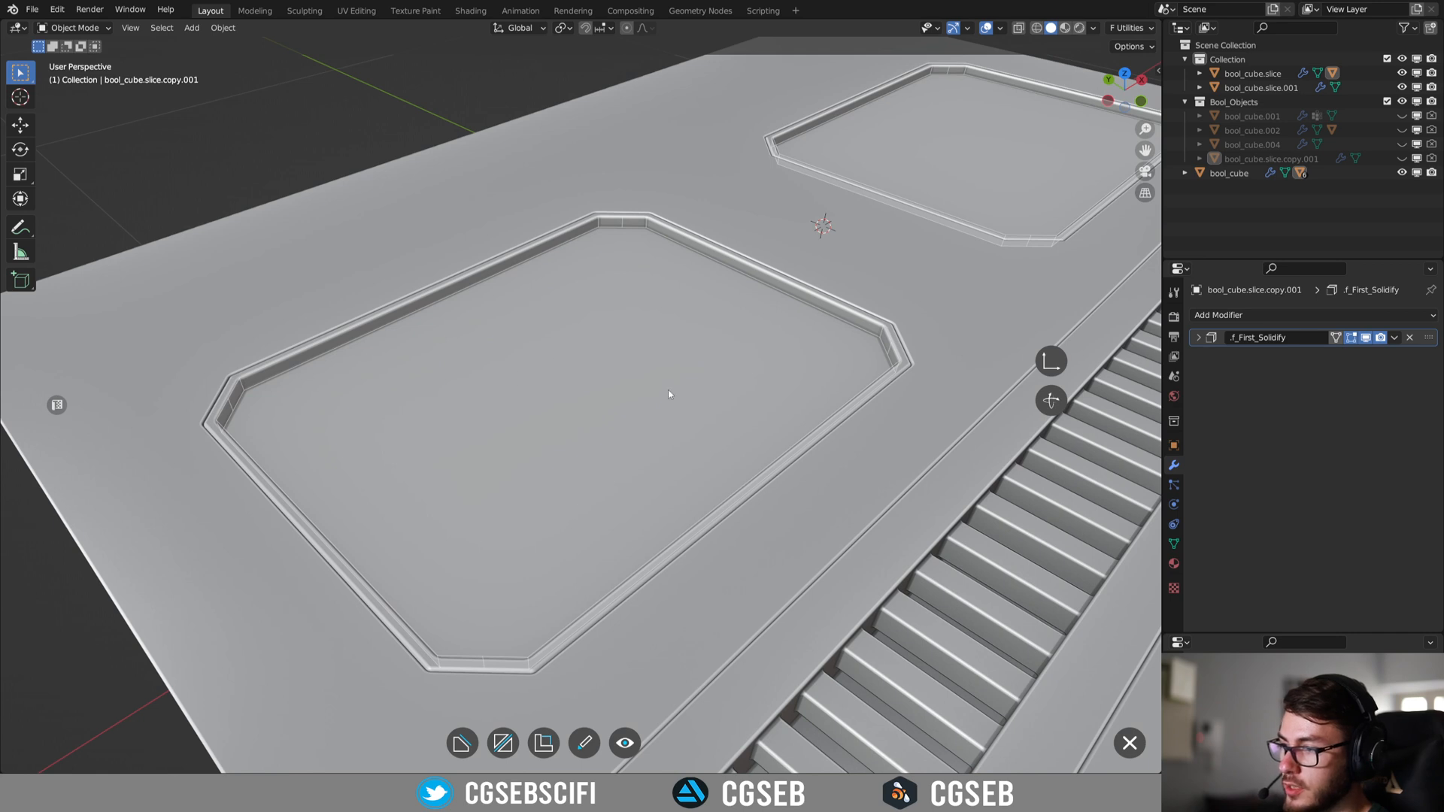
pyautogui.scroll(-5, 668, 391)
pyautogui.keyDown('shift'); pyautogui.moveTo(668, 391); pyautogui.dragTo(633, 437, button='middle'); pyautogui.keyUp('shift')
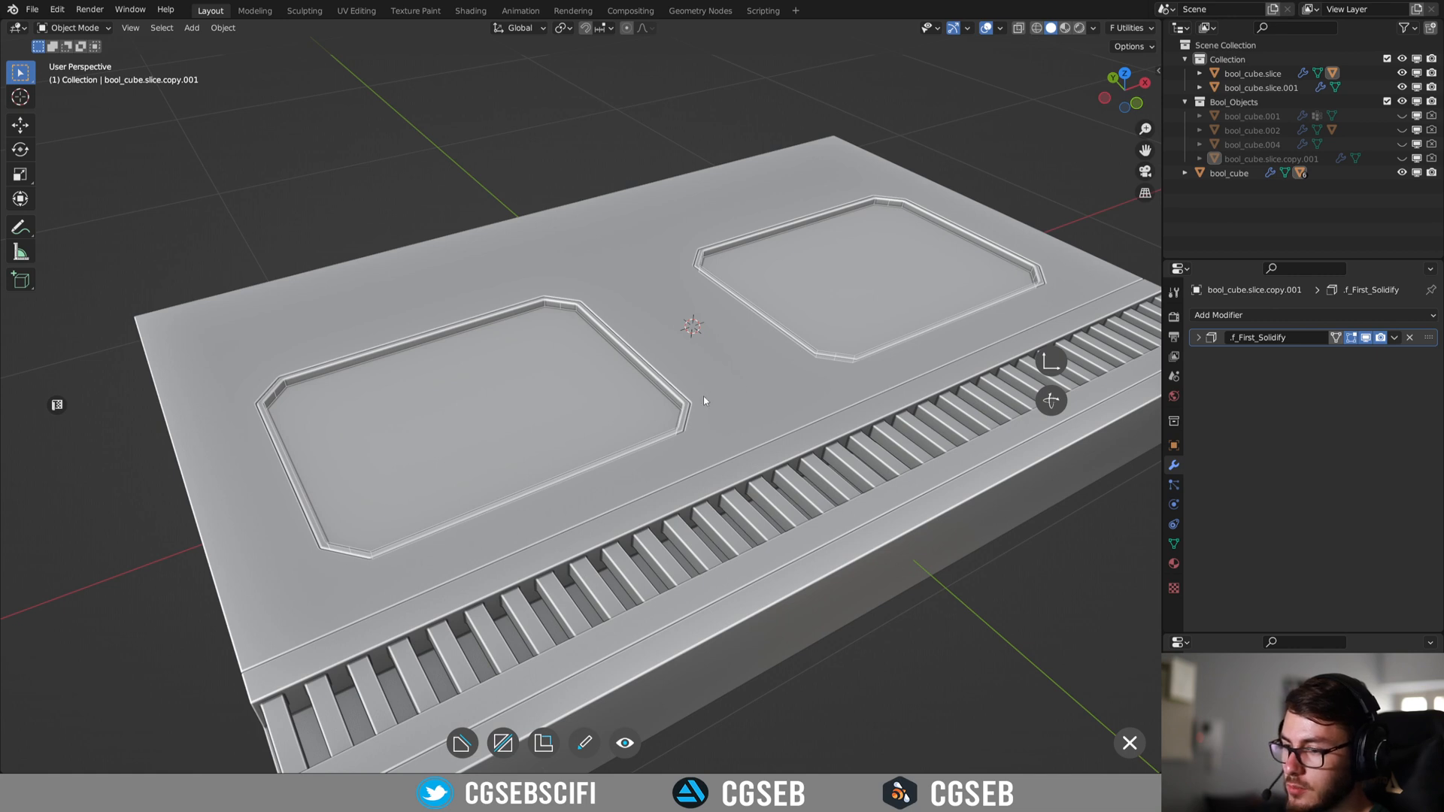
pyautogui.moveTo(925, 544); pyautogui.dragTo(775, 504, button='middle')
pyautogui.keyDown('shift'); pyautogui.moveTo(506, 357); pyautogui.dragTo(532, 389, button='middle'); pyautogui.keyUp('shift')
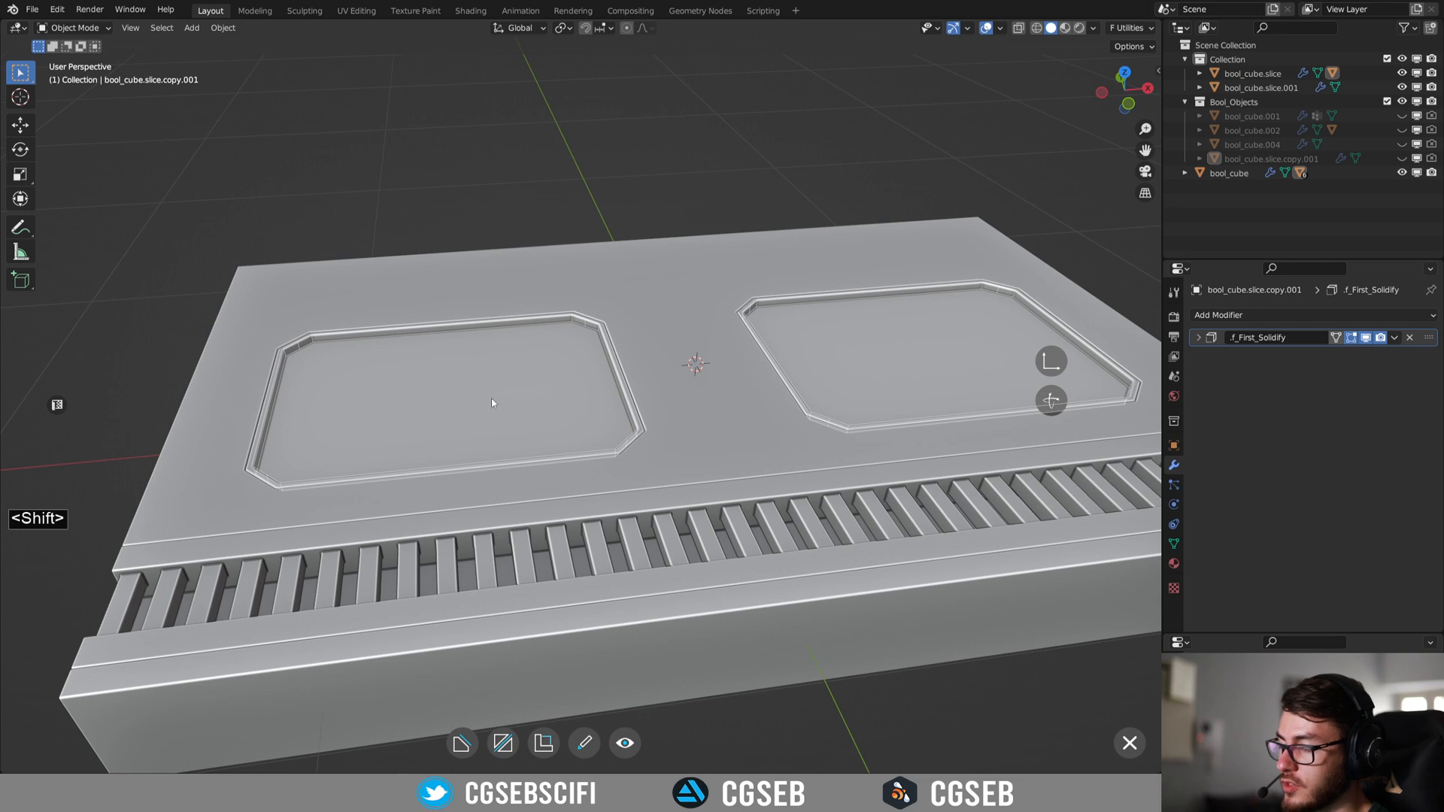
# Start a rectangle cut on the recess cutter, with the drawing plane fitted to the face of one plate.
pyautogui.scroll(4, 534, 393)
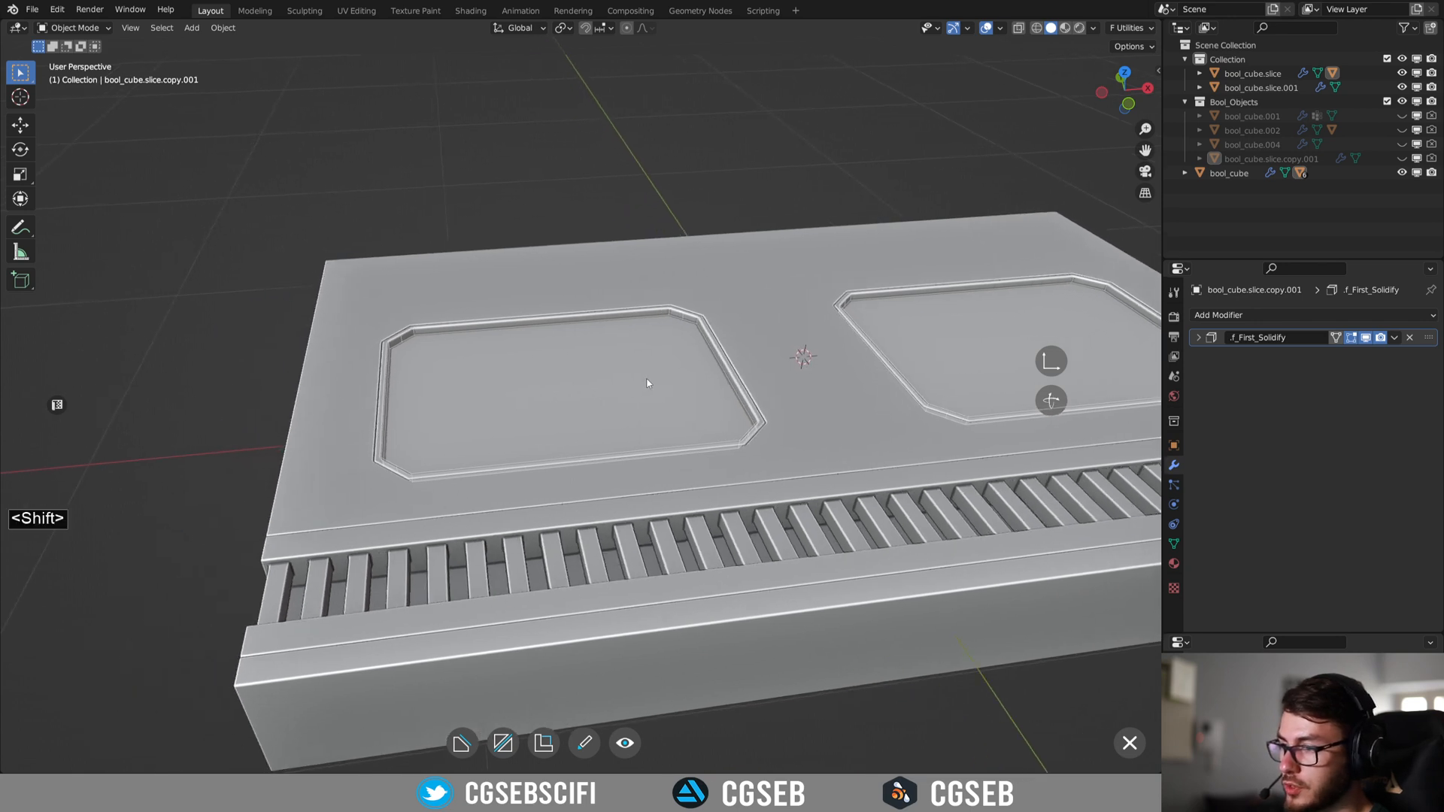
pyautogui.keyDown('shift'); pyautogui.moveTo(659, 403); pyautogui.dragTo(671, 436, button='middle'); pyautogui.keyUp('shift')
pyautogui.scroll(2, 671, 436)
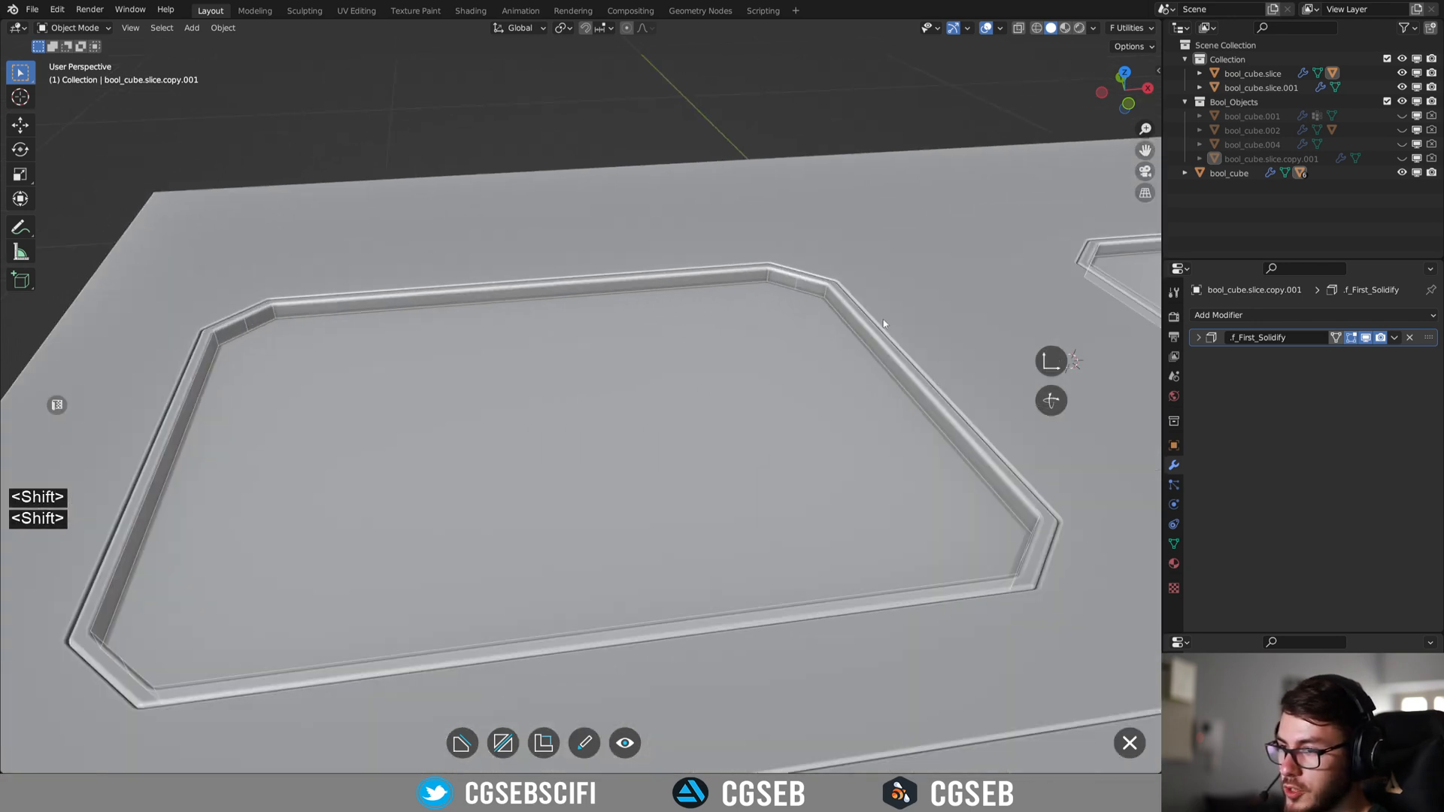
pyautogui.keyDown('shift'); pyautogui.click(585, 744); pyautogui.keyUp('shift')
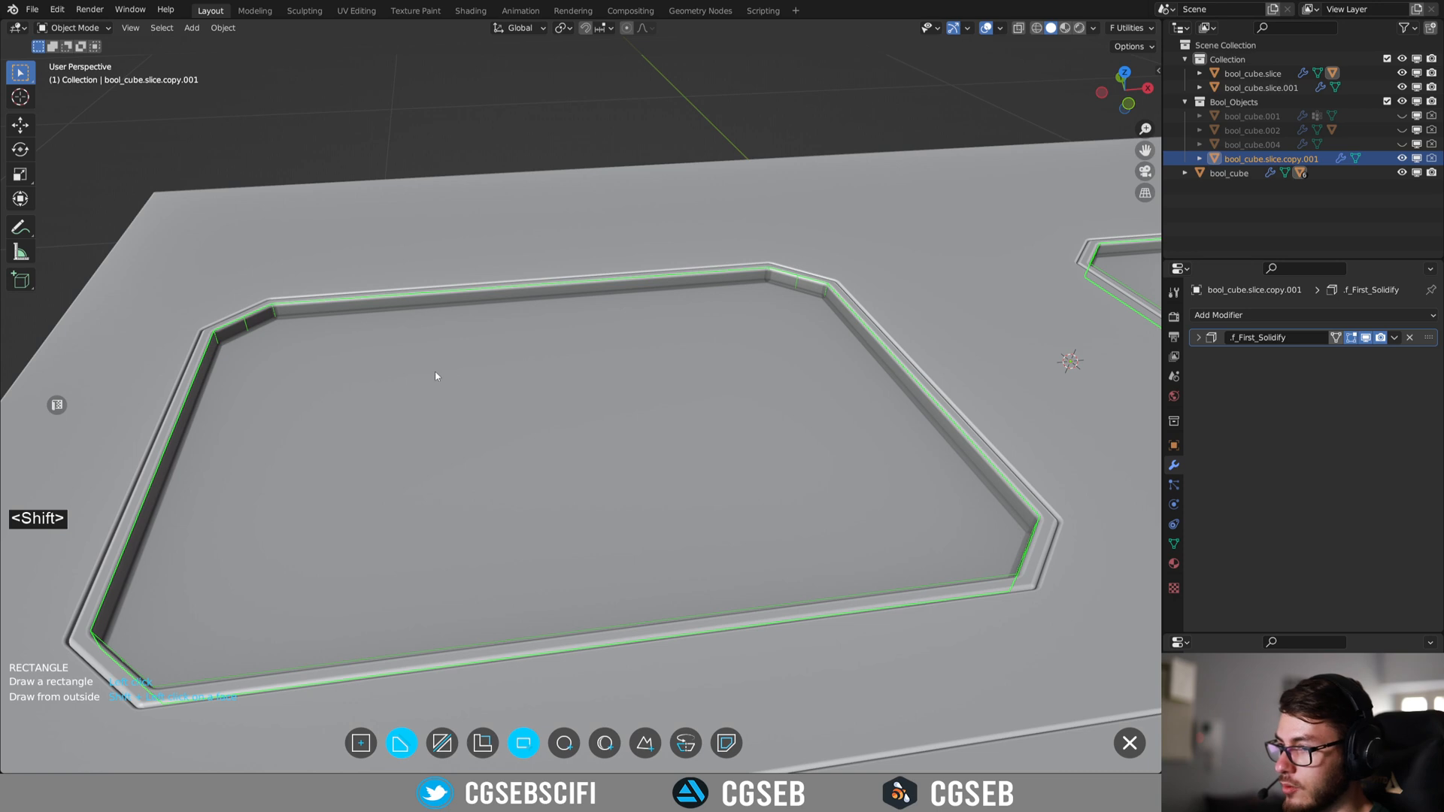
pyautogui.click(968, 456)
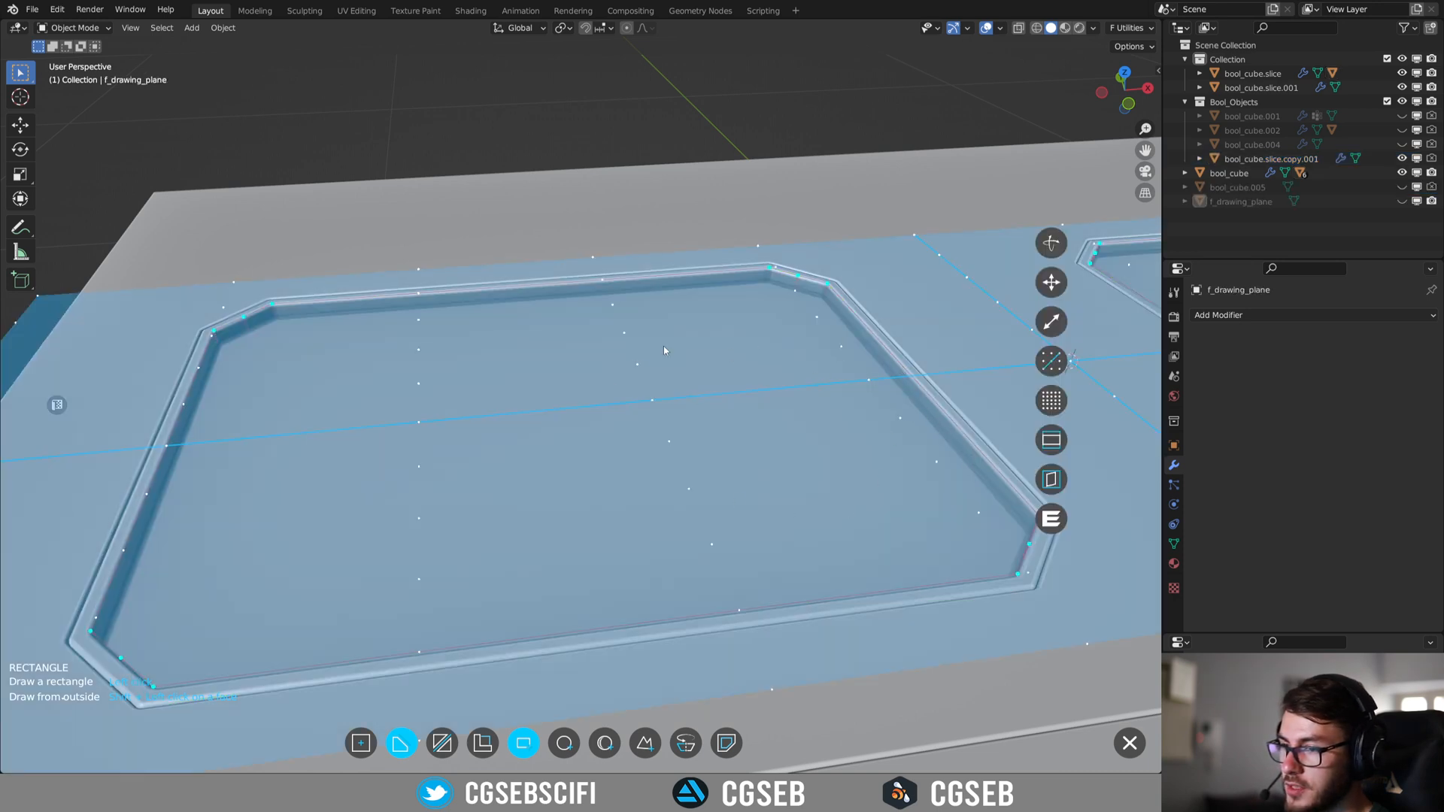
pyautogui.press('x')
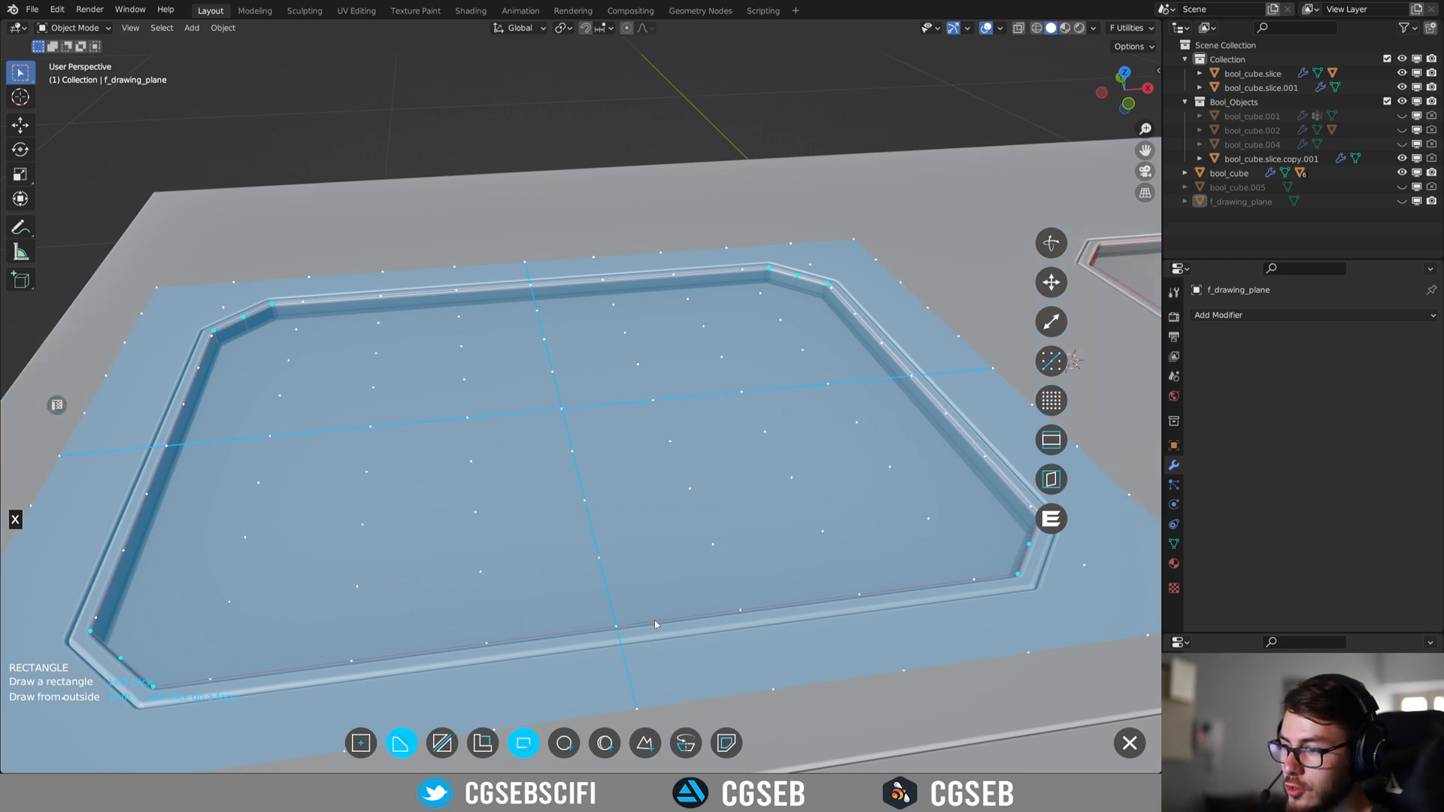
# Draw a narrow rectangle from the plate's centre, spanning nearly the full distance between its two long edges.
pyautogui.scroll(-3, 543, 423)
pyautogui.keyDown('shift'); pyautogui.moveTo(678, 404); pyautogui.dragTo(509, 393, button='middle'); pyautogui.keyUp('shift')
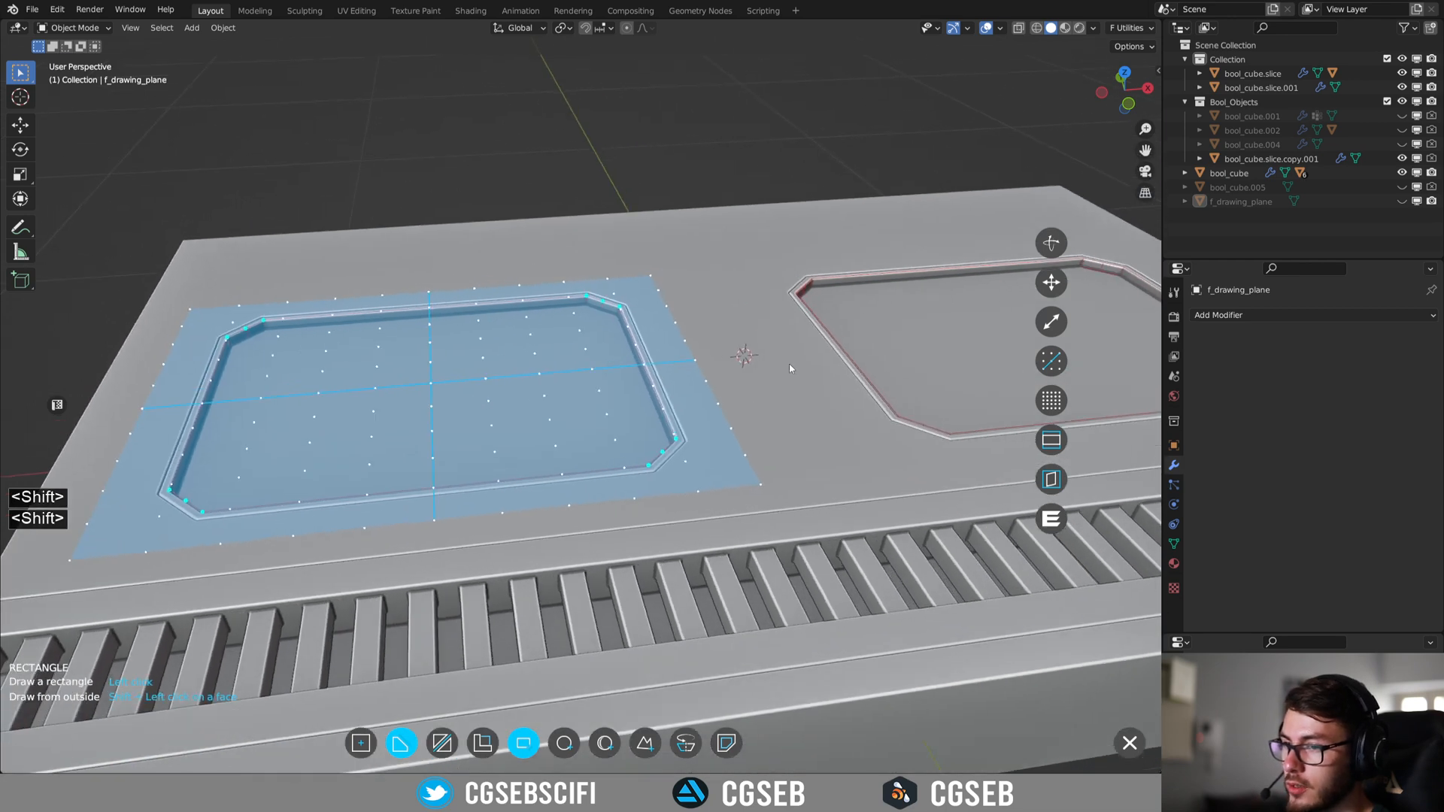
pyautogui.scroll(3, 720, 344)
pyautogui.moveTo(602, 343)
pyautogui.mouseDown(button='middle')
pyautogui.moveTo(584, 383)
pyautogui.moveTo(593, 341)
pyautogui.mouseUp(button='middle')
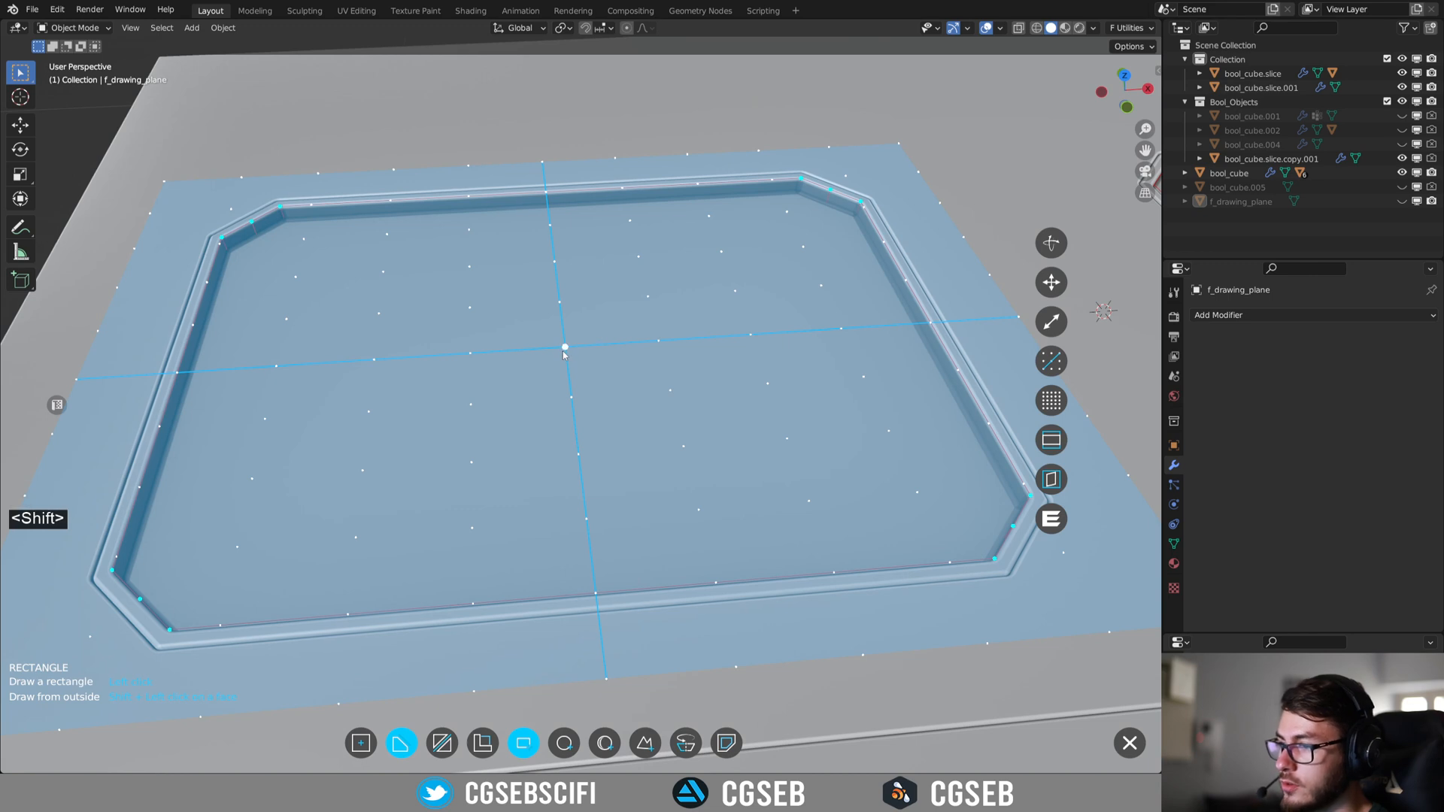
pyautogui.click(564, 351)
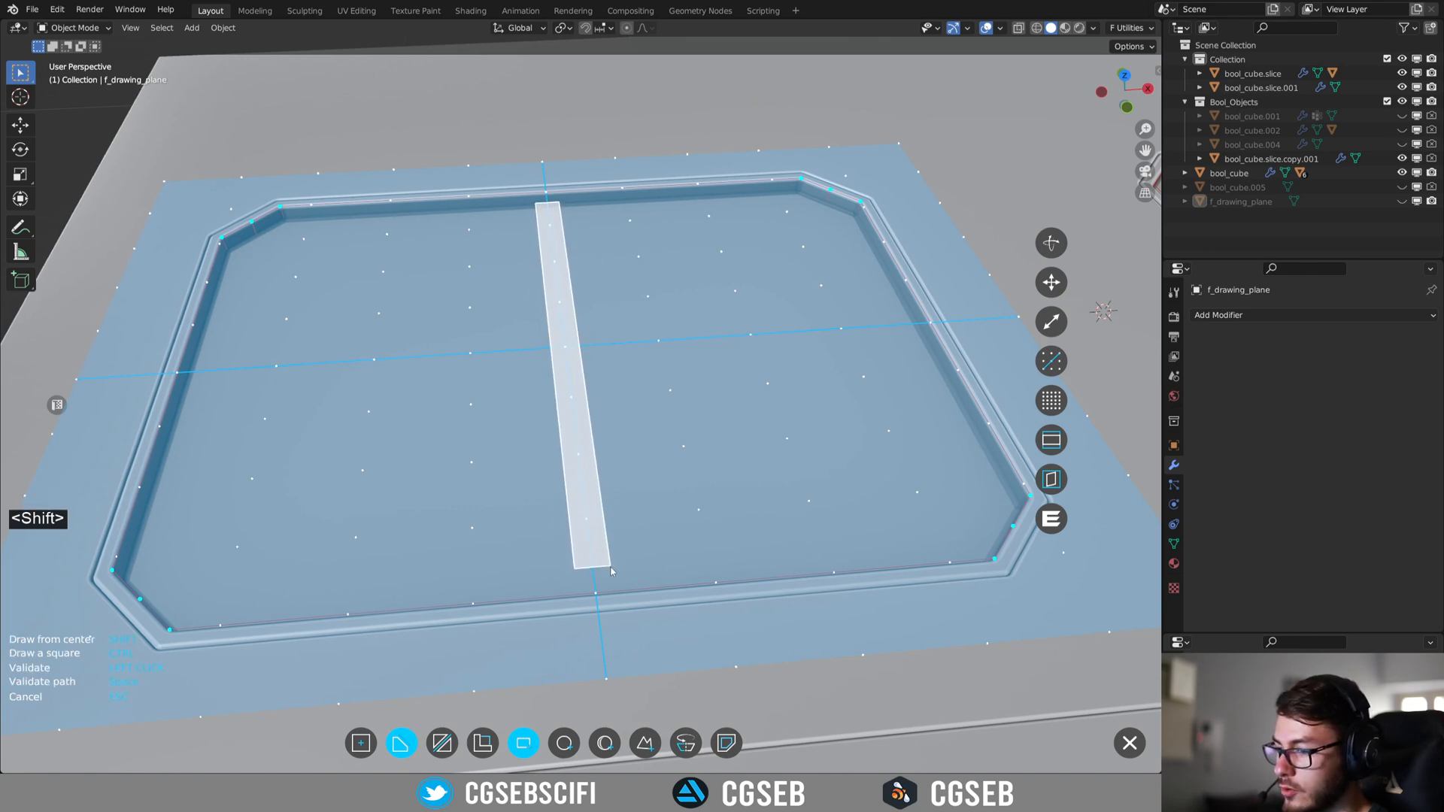
pyautogui.click(612, 570)
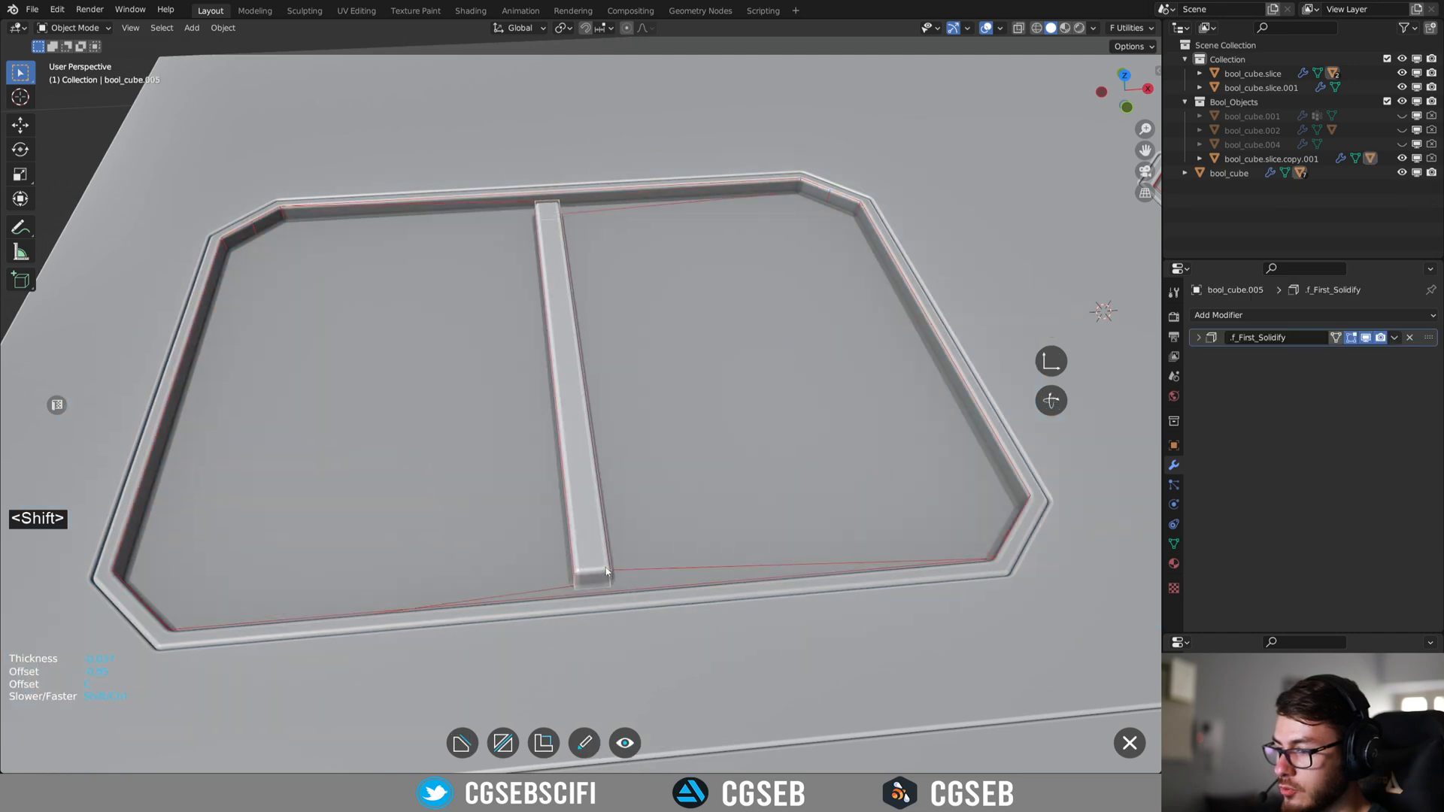
# Set the thickness and offset of the narrow rectangle to form a raised bar across the recess.
pyautogui.click(602, 565)
pyautogui.click(683, 565)
pyautogui.moveTo(684, 564); pyautogui.dragTo(800, 535, button='middle')
pyautogui.scroll(4, 673, 500)
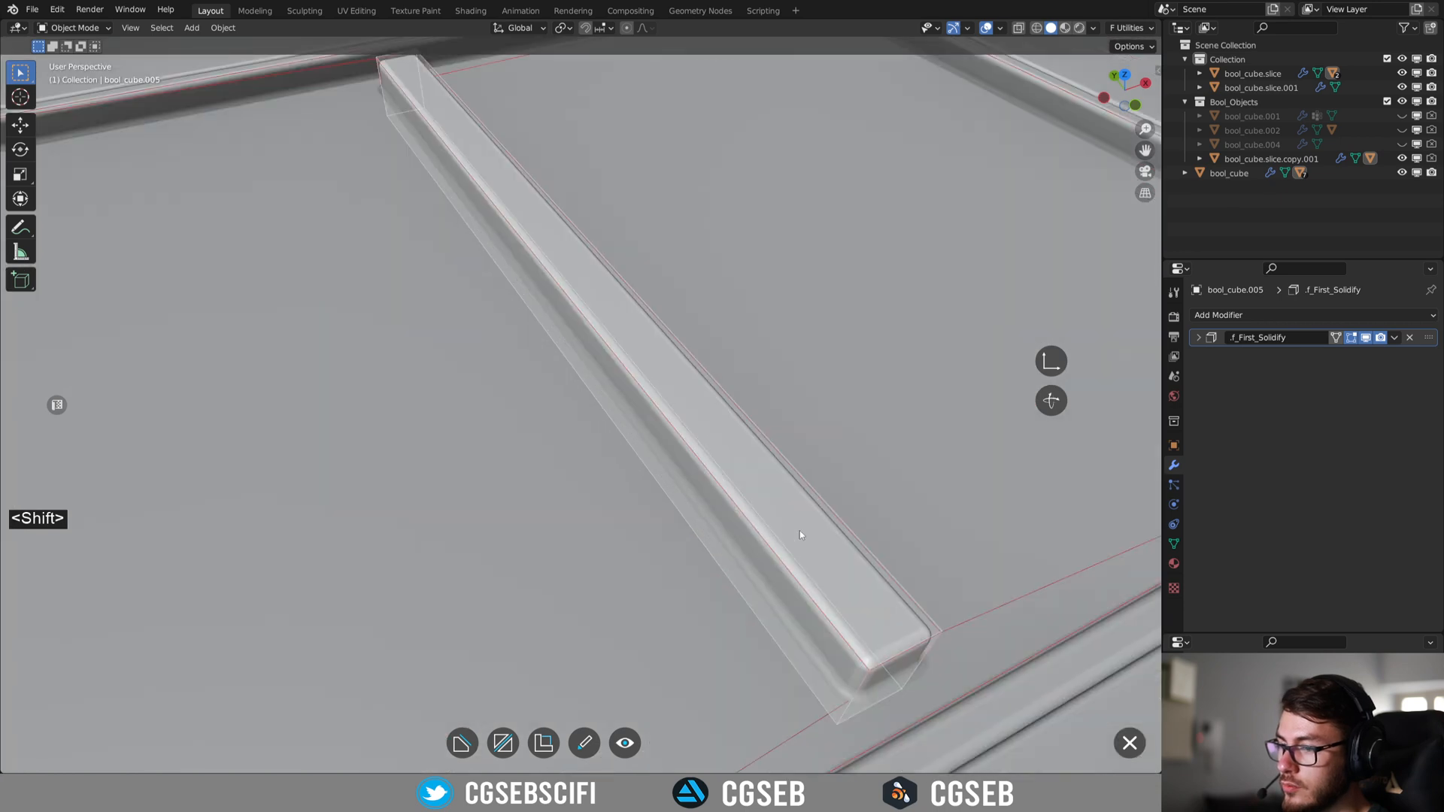
pyautogui.scroll(-4, 783, 455)
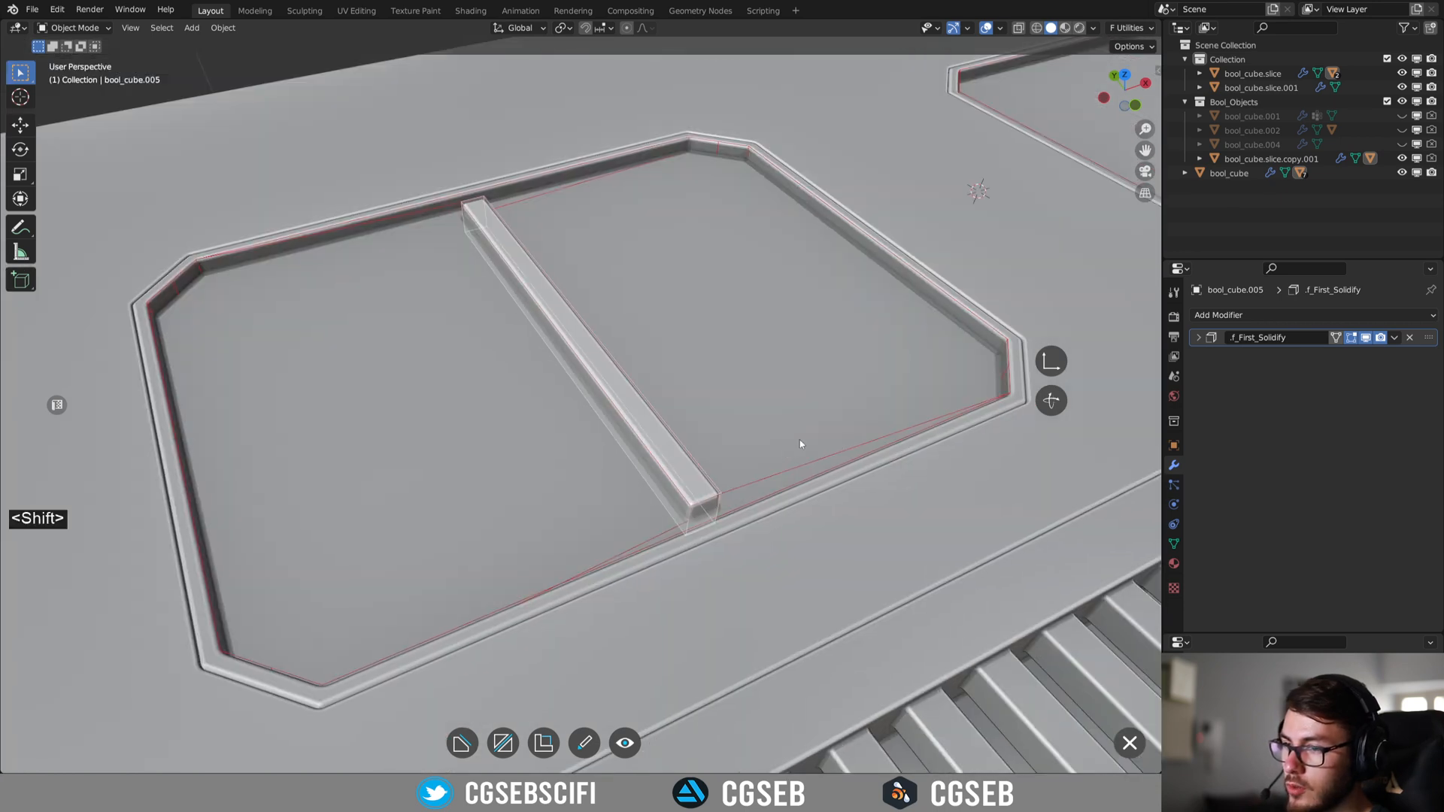
pyautogui.moveTo(756, 335); pyautogui.dragTo(747, 313, button='middle')
pyautogui.keyDown('shift'); pyautogui.moveTo(644, 359); pyautogui.dragTo(570, 472, button='middle'); pyautogui.keyUp('shift')
pyautogui.scroll(3, 674, 417)
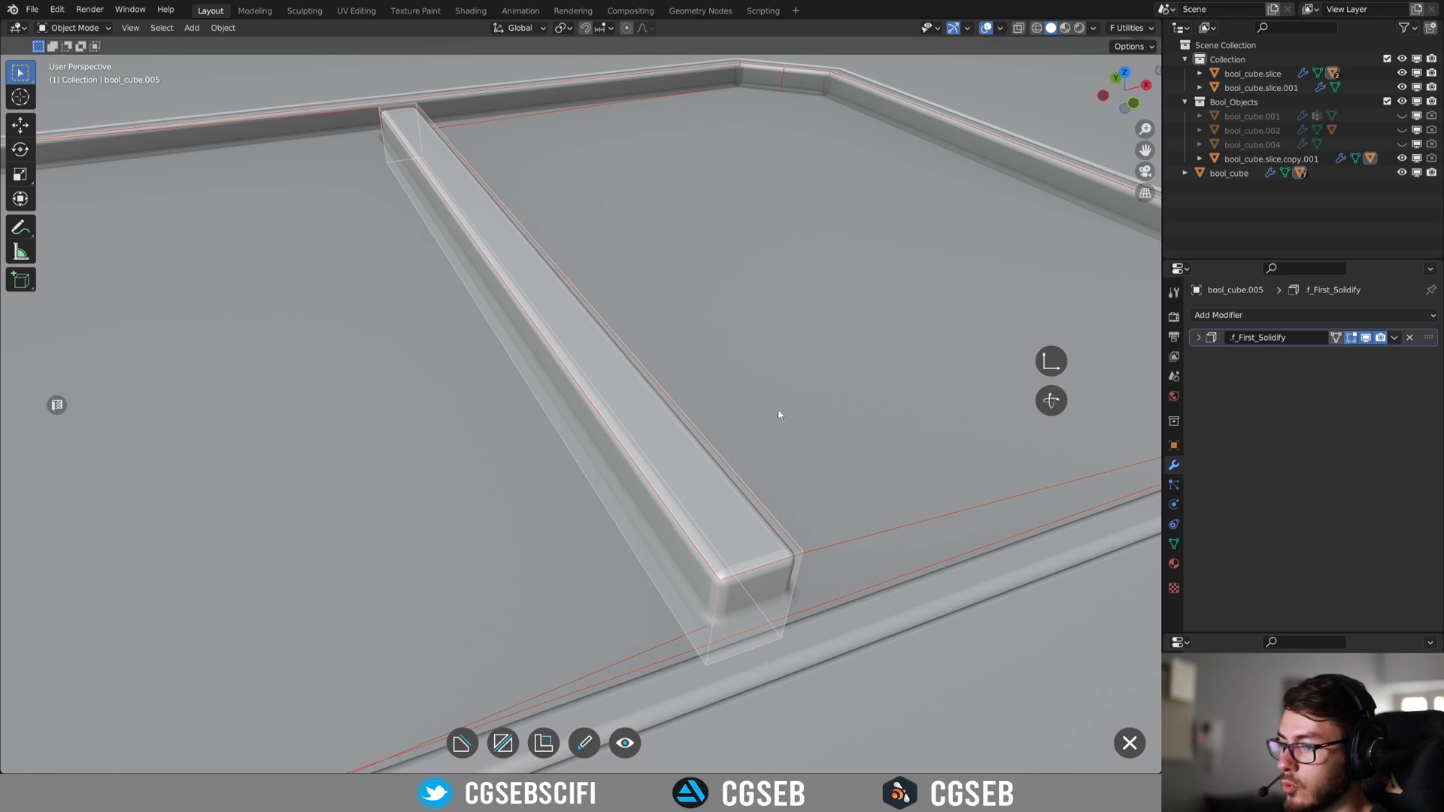
pyautogui.keyDown('shift'); pyautogui.moveTo(778, 413); pyautogui.dragTo(700, 439, button='middle'); pyautogui.keyUp('shift')
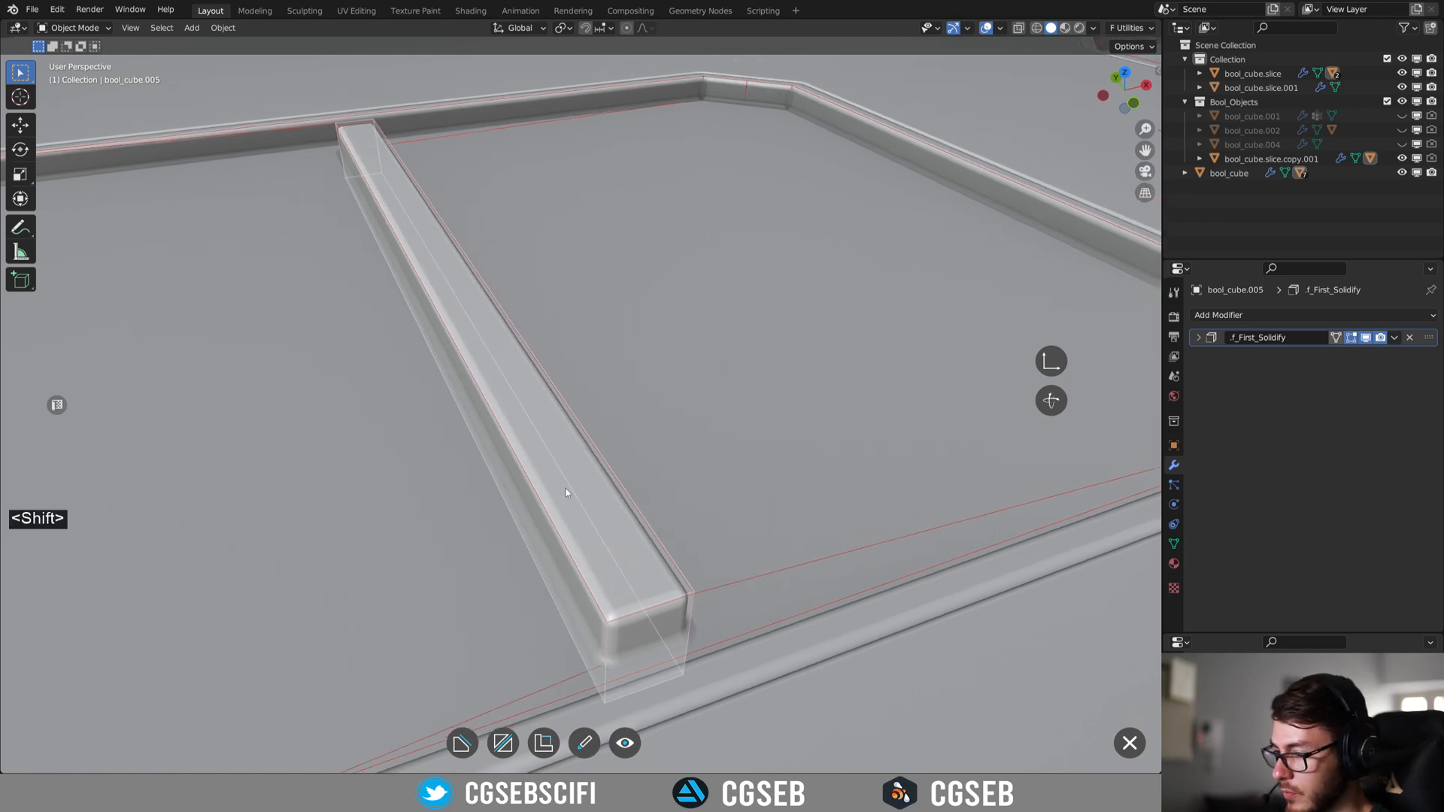
# Bevel the vertical corners of the bar so that both of its ends are rounded.
pyautogui.press('b')
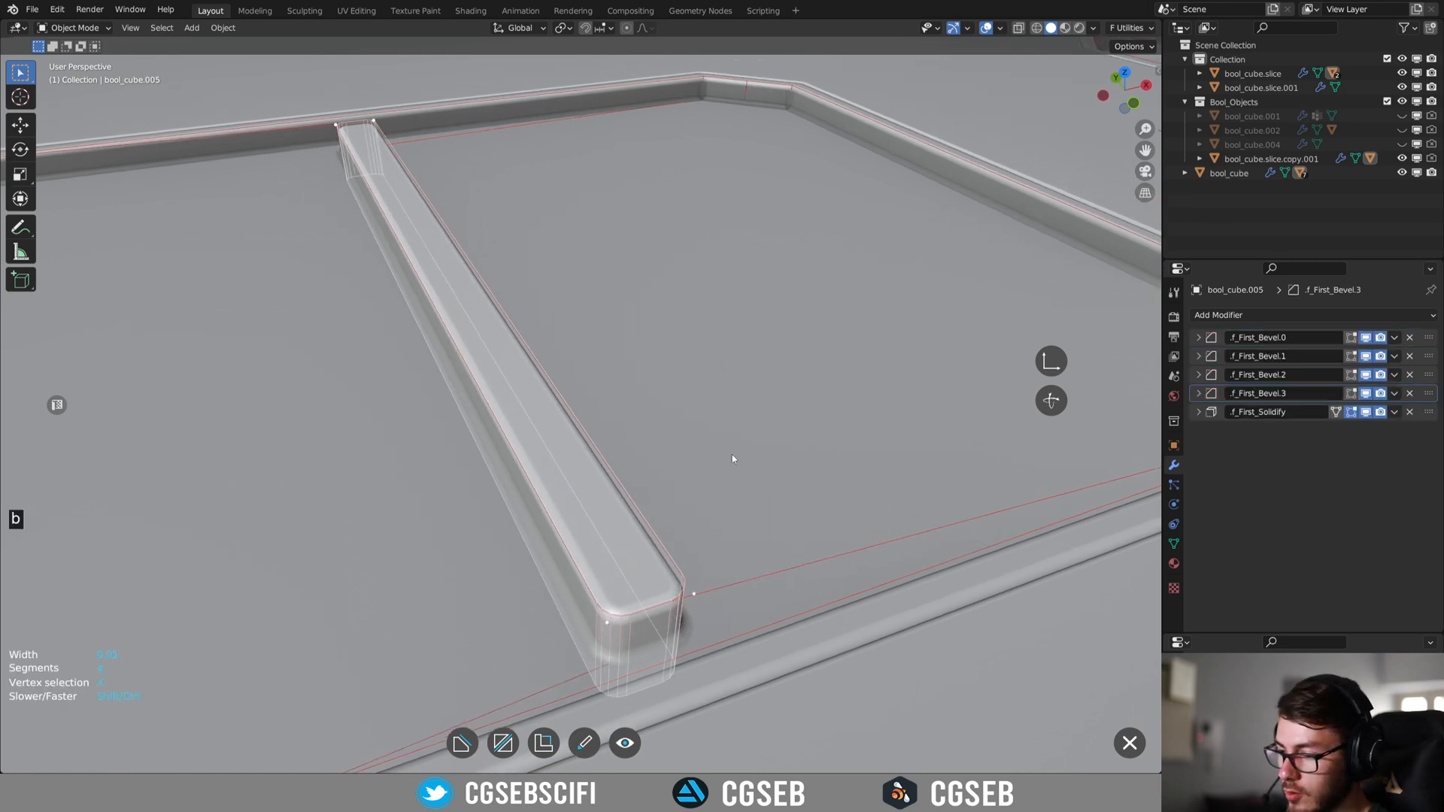
pyautogui.click(734, 455)
pyautogui.click(802, 461)
pyautogui.scroll(-6, 801, 460)
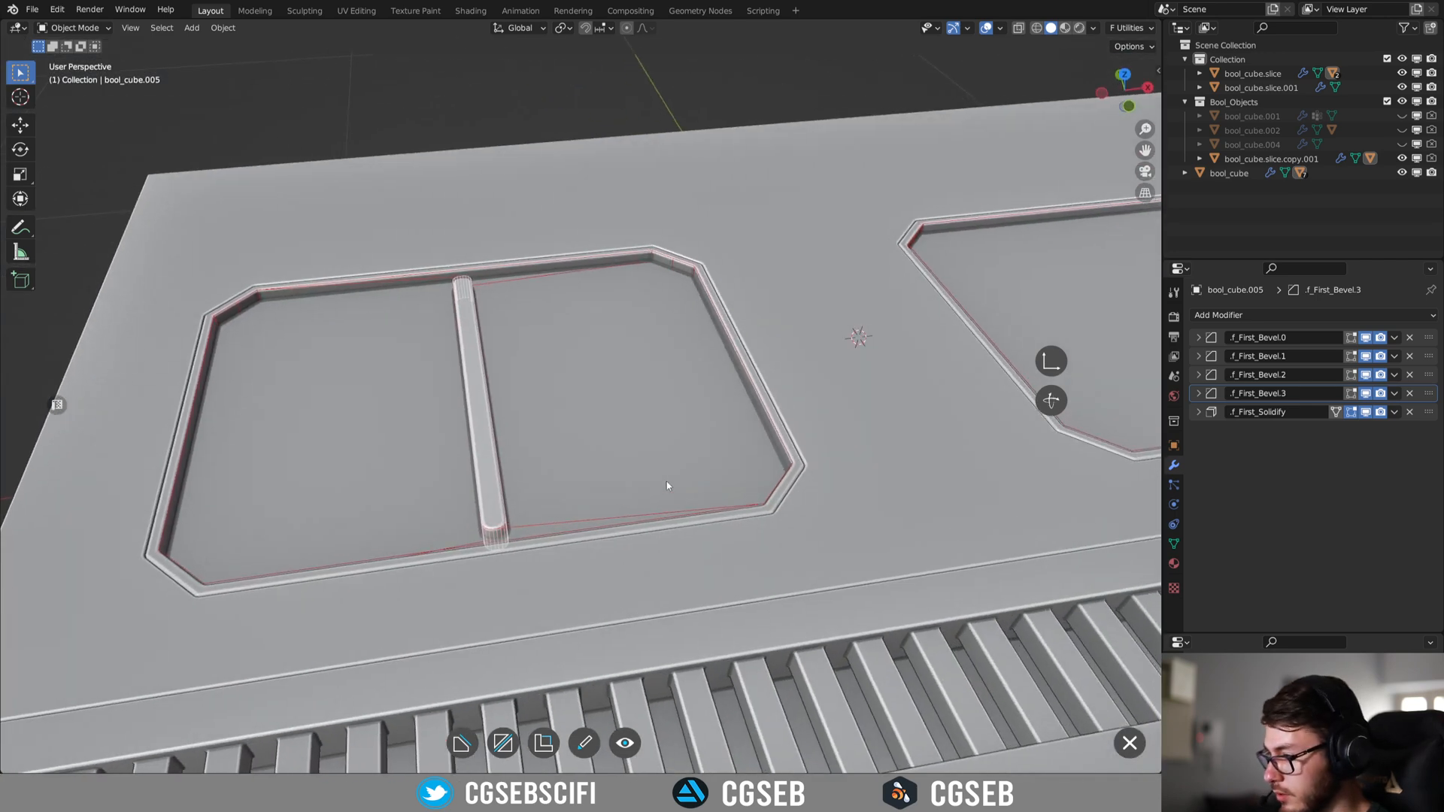
# Array the bar along Y as a centred row of 10 spaced bars filling the recess.
pyautogui.press('a')
pyautogui.click(395, 392)
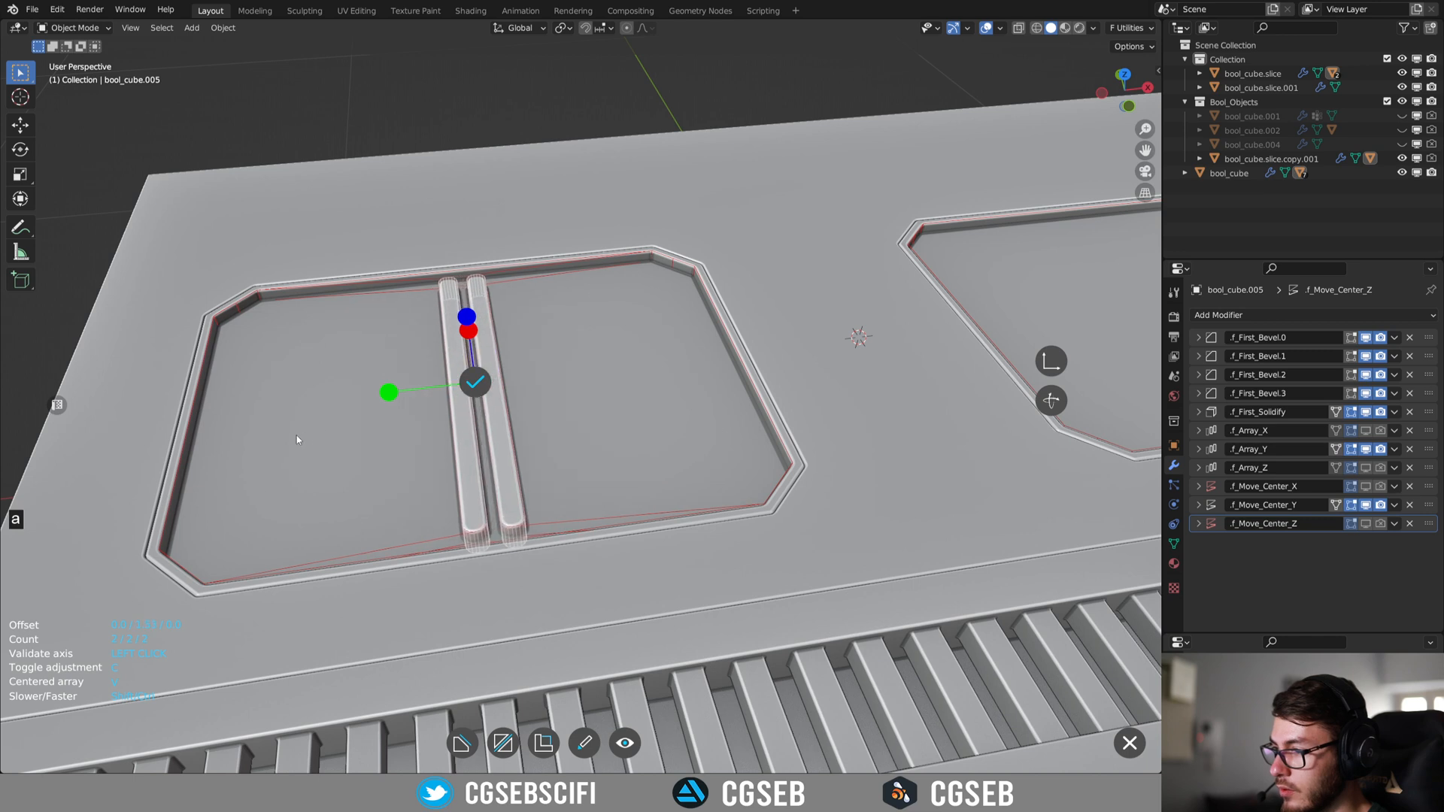
pyautogui.press('c')
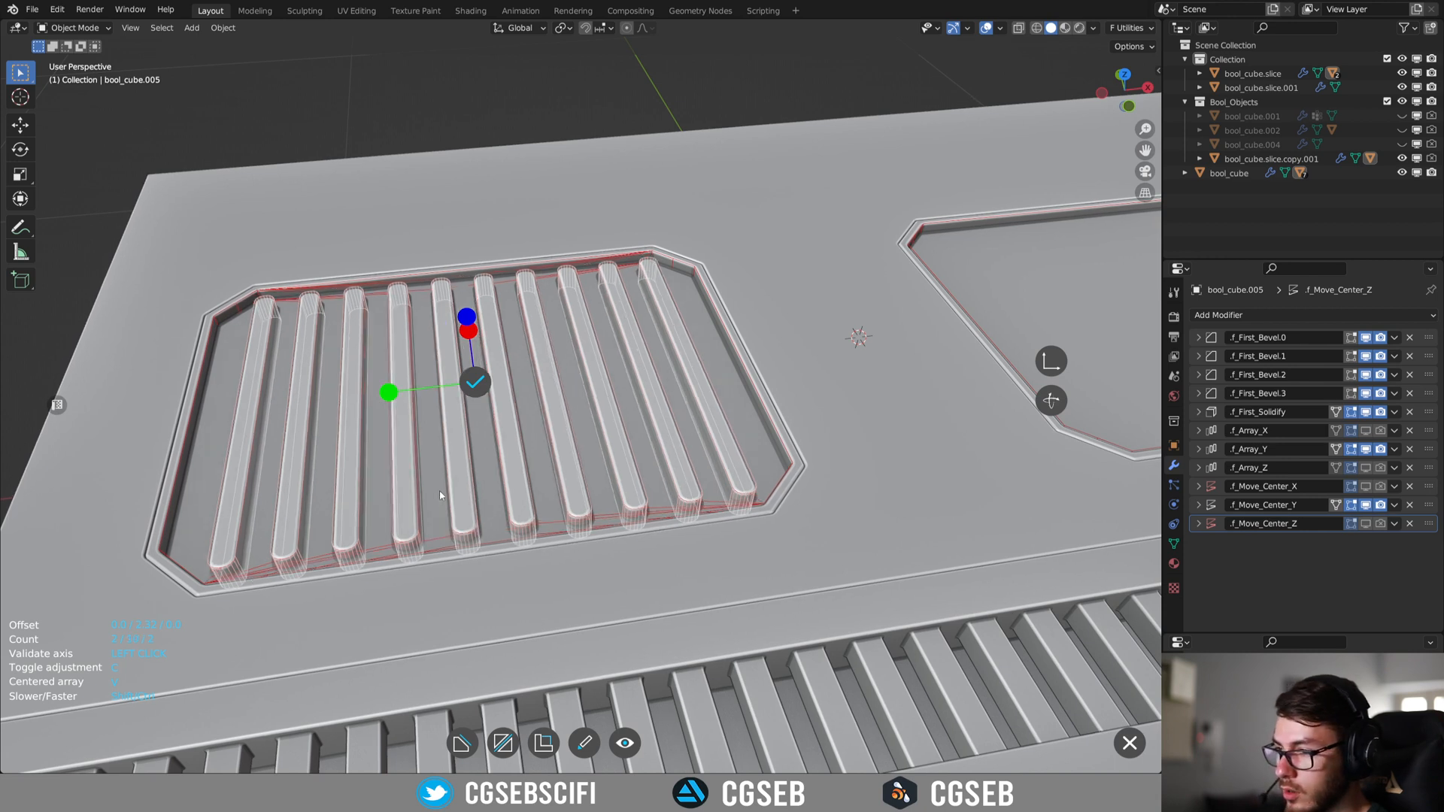
pyautogui.click(475, 383)
# Mirror the row of bars along the Y axis across the panel's centre into the second recess.
pyautogui.moveTo(475, 382); pyautogui.dragTo(695, 509, button='middle')
pyautogui.moveTo(883, 485); pyautogui.dragTo(643, 527, button='middle')
pyautogui.scroll(-5, 644, 526)
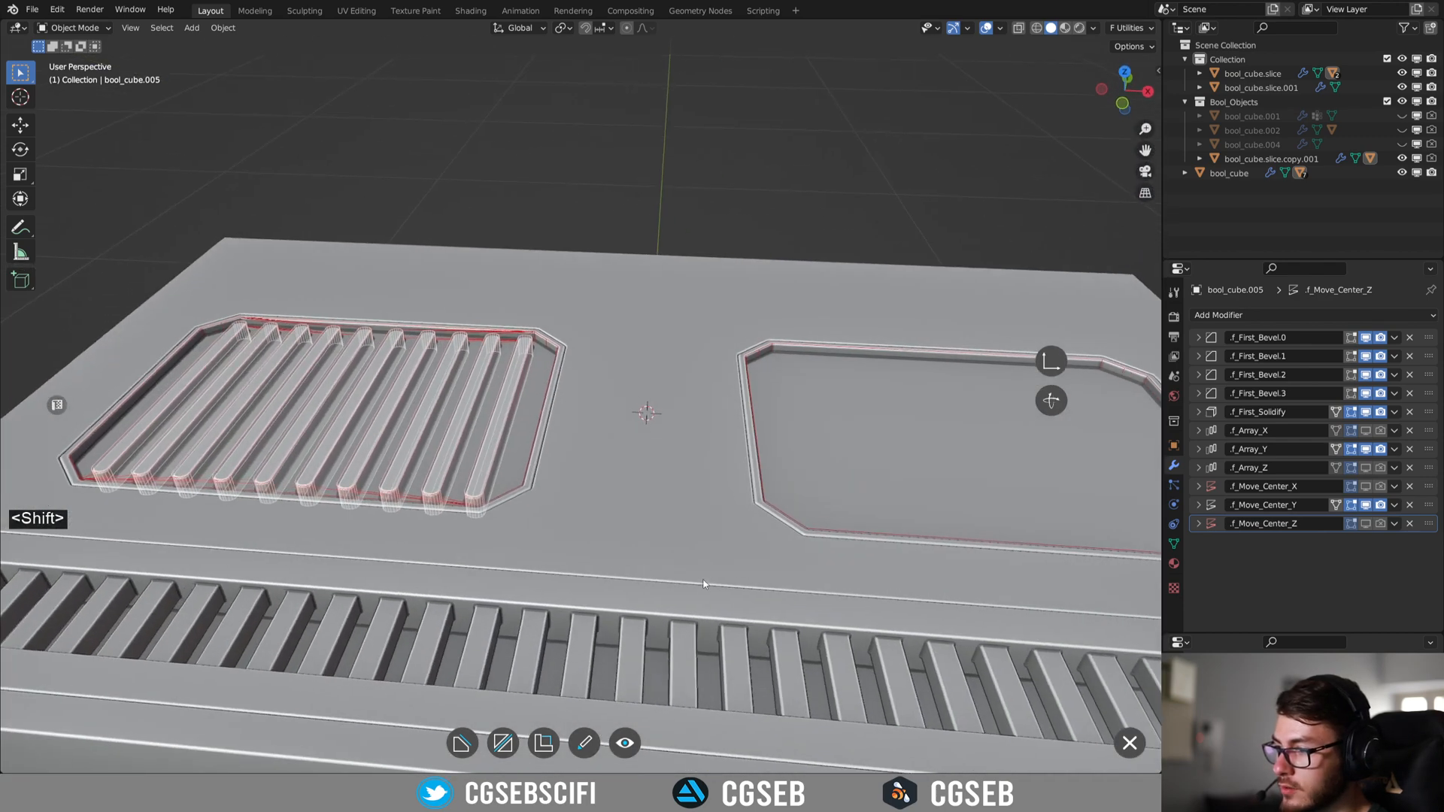
pyautogui.press('m')
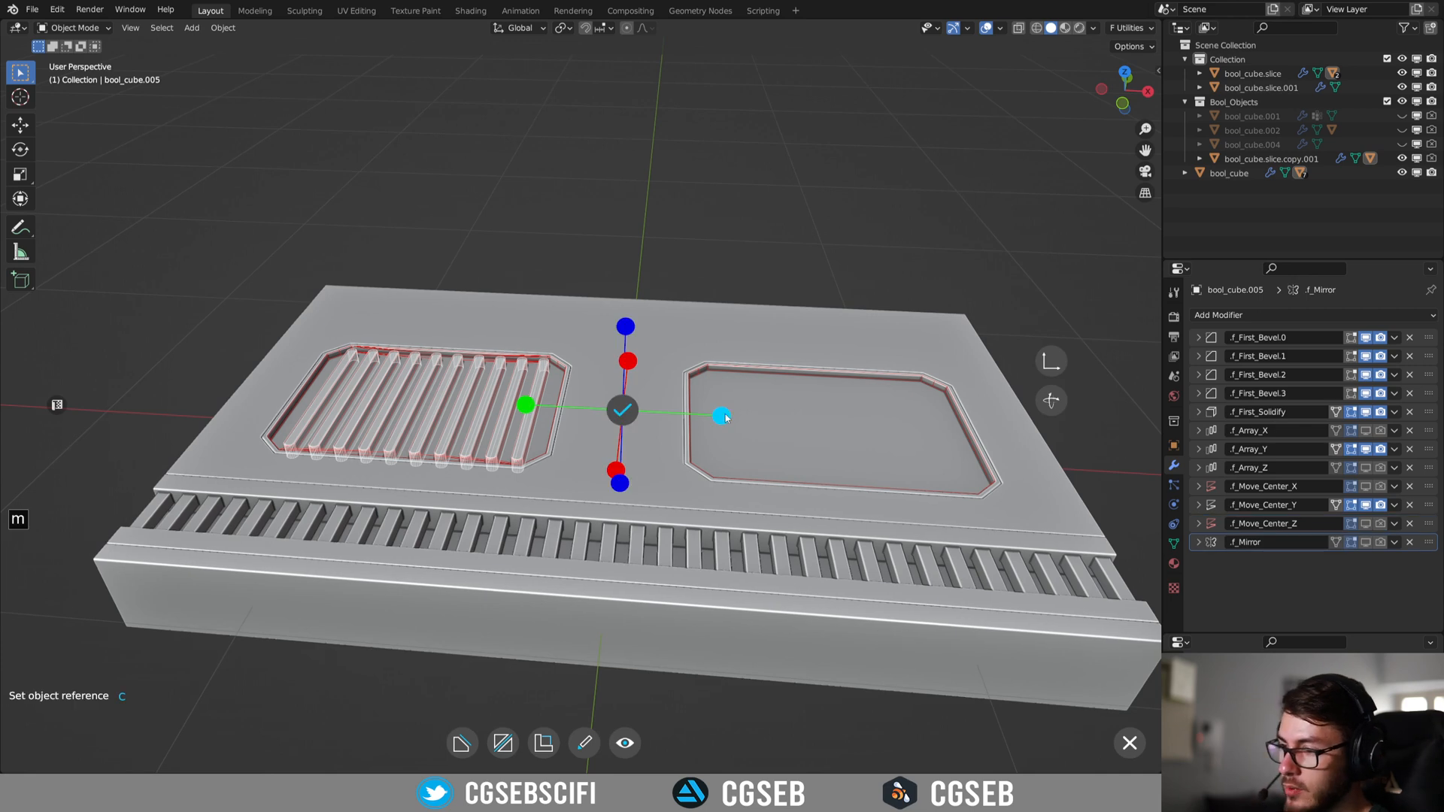
pyautogui.click(721, 415)
pyautogui.click(623, 410)
pyautogui.moveTo(554, 477); pyautogui.dragTo(616, 214, button='middle')
pyautogui.scroll(7, 737, 350)
pyautogui.scroll(-4, 616, 215)
pyautogui.moveTo(643, 361); pyautogui.dragTo(868, 467, button='middle')
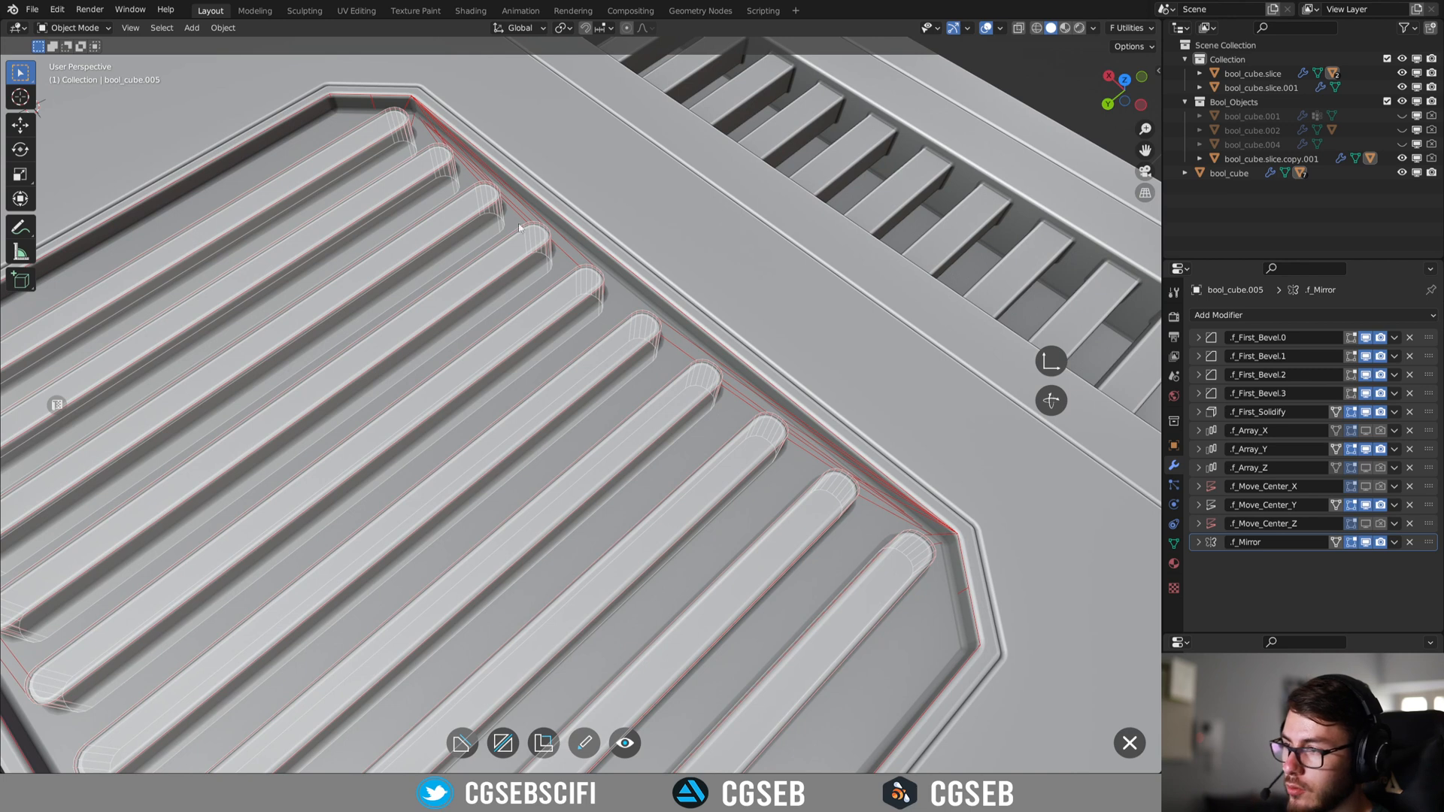
pyautogui.keyDown('shift'); pyautogui.moveTo(604, 321); pyautogui.dragTo(627, 242, button='middle'); pyautogui.keyUp('shift')
pyautogui.scroll(-3, 625, 280)
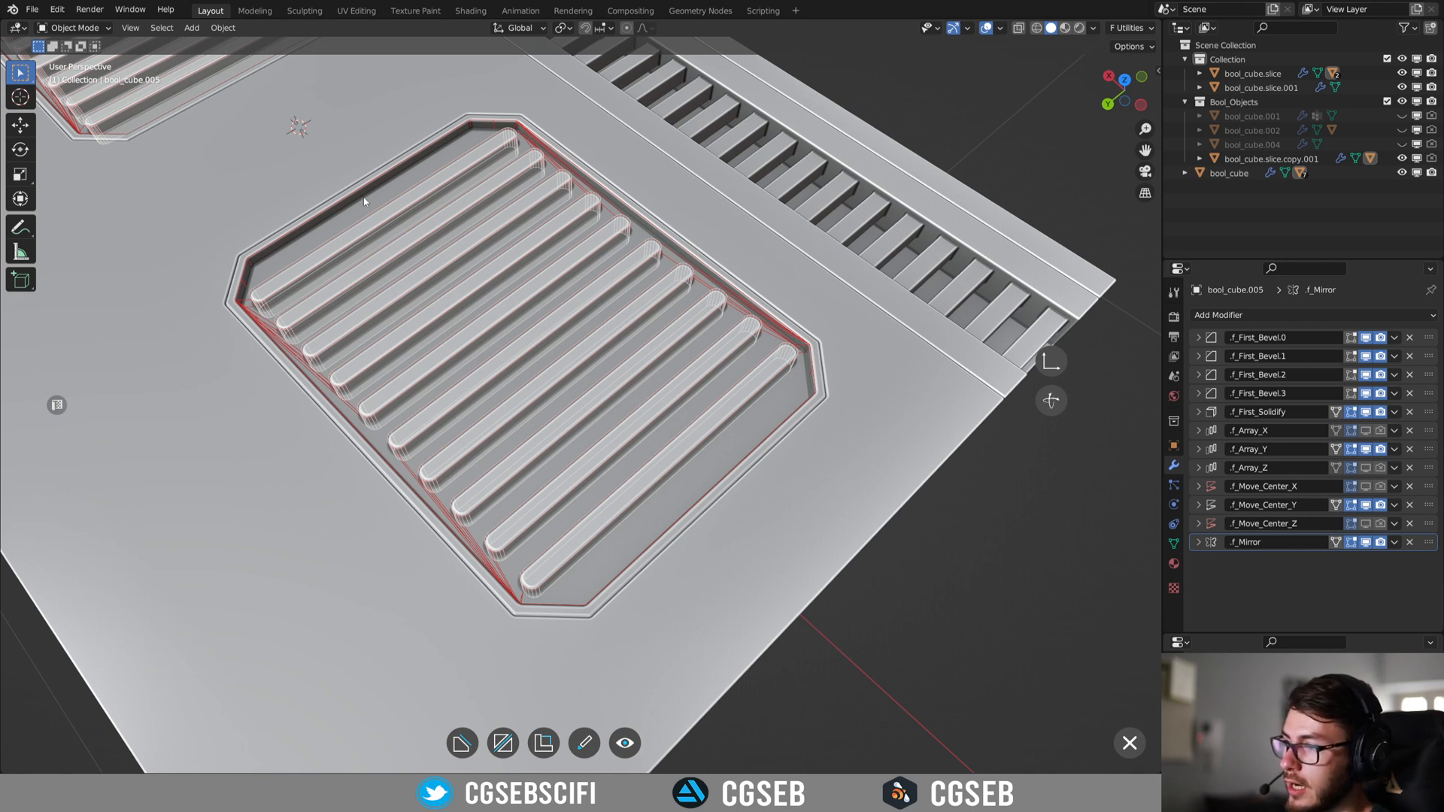
# Finish the bar cut, then select and hide the recess cutter to leave only the ribbed recesses in view.
pyautogui.press('Tab')
pyautogui.press('Tab')
pyautogui.press('Tab')
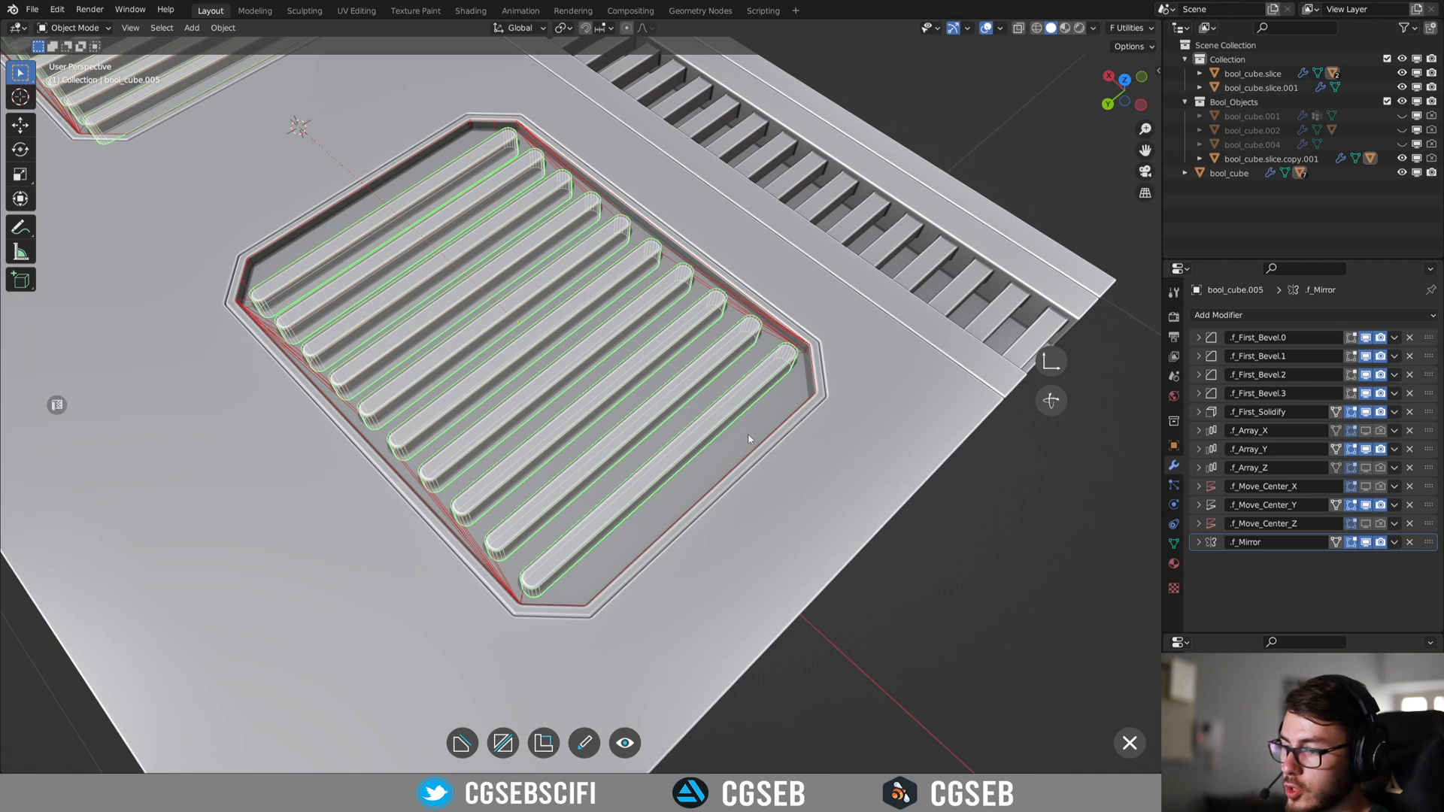
pyautogui.click(732, 346)
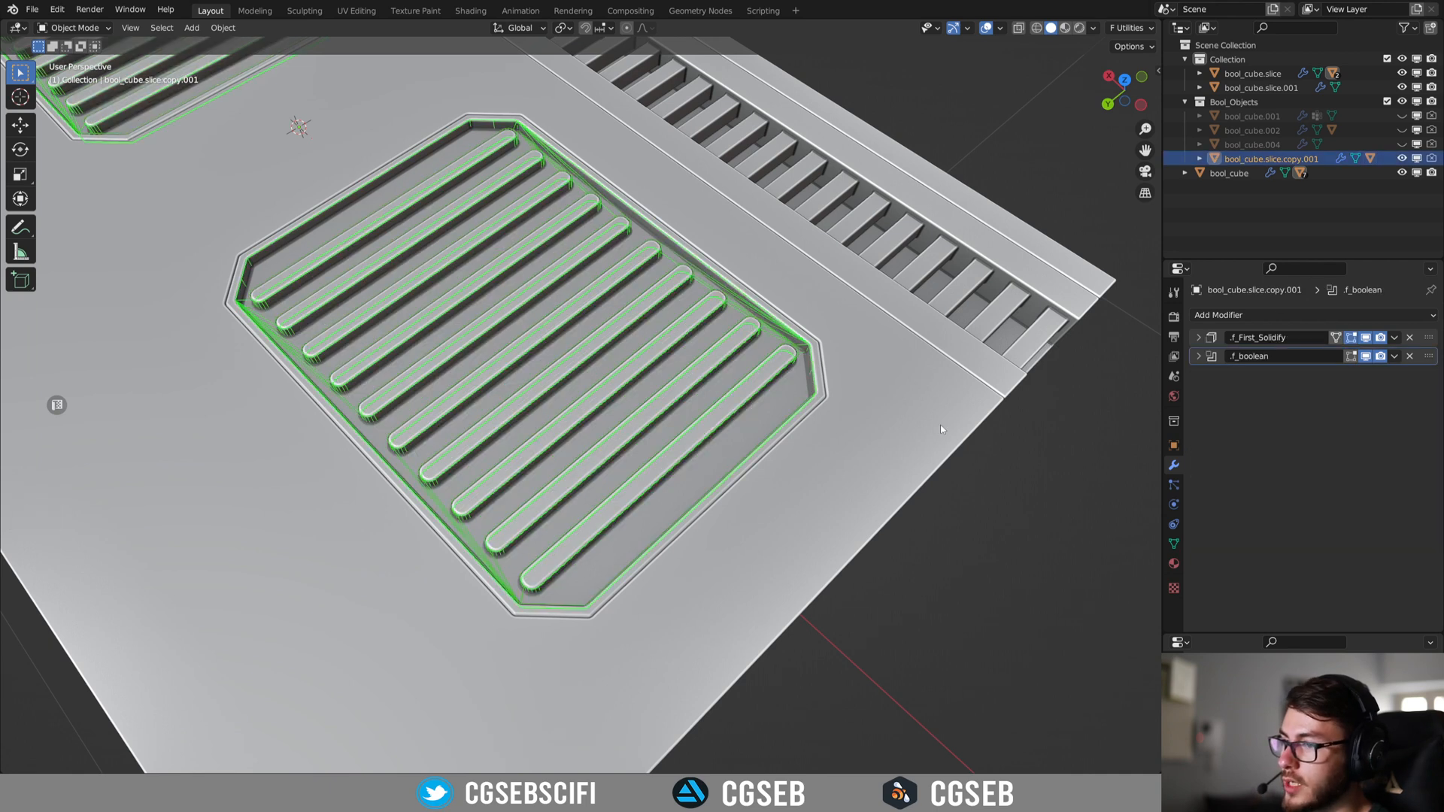
pyautogui.moveTo(828, 434); pyautogui.dragTo(832, 390, button='middle')
pyautogui.press('h')
pyautogui.keyDown('shift'); pyautogui.moveTo(460, 367); pyautogui.dragTo(588, 261, button='middle'); pyautogui.keyUp('shift')
pyautogui.moveTo(690, 460); pyautogui.dragTo(646, 451, button='middle')
pyautogui.keyDown('shift'); pyautogui.moveTo(474, 399); pyautogui.dragTo(676, 420, button='middle'); pyautogui.keyUp('shift')
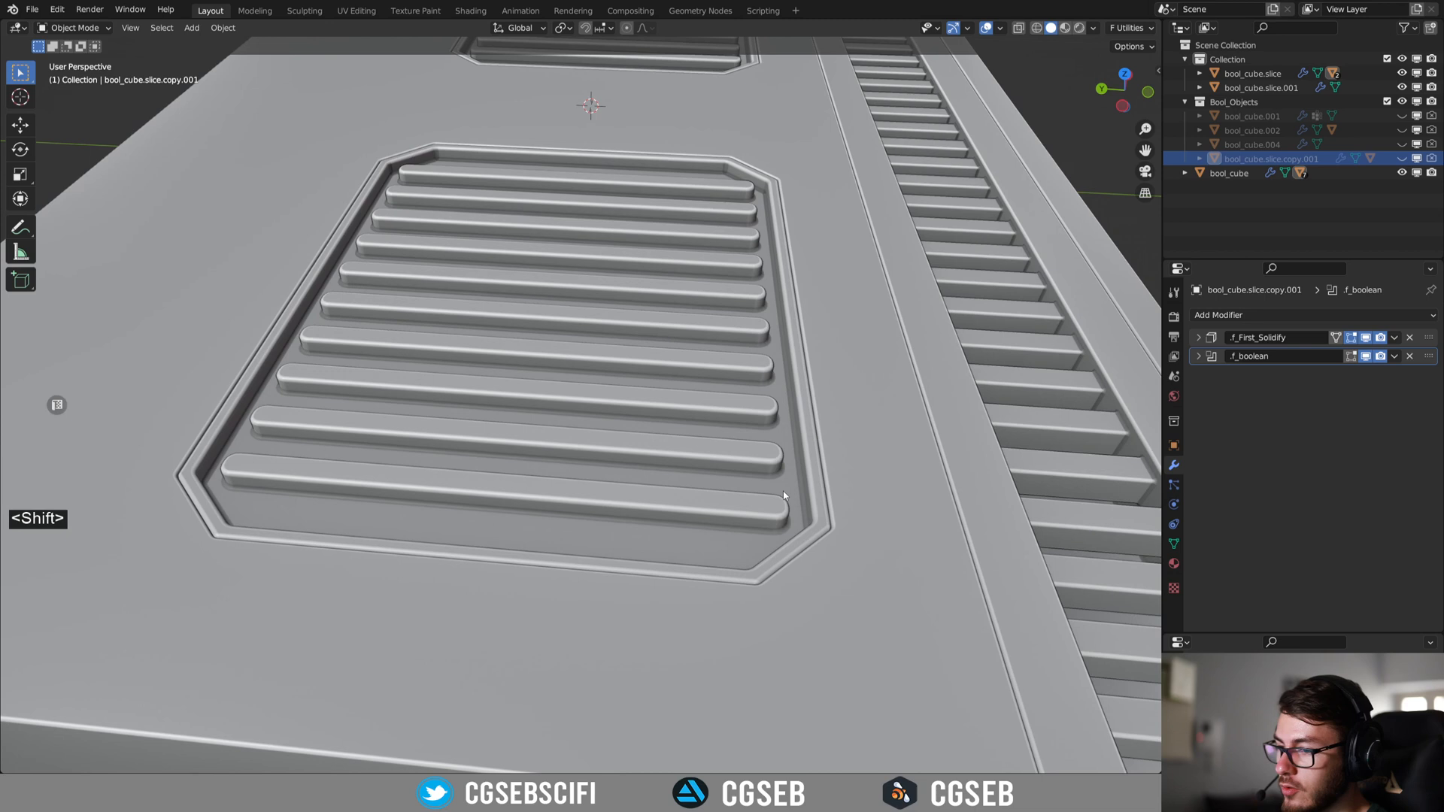
pyautogui.keyDown('shift'); pyautogui.moveTo(755, 480); pyautogui.dragTo(732, 478, button='middle'); pyautogui.keyUp('shift')
# Edit the recess cutter's mesh and knife a straight centre line across the nearer plate's face, running across its bars.
pyautogui.press('less')
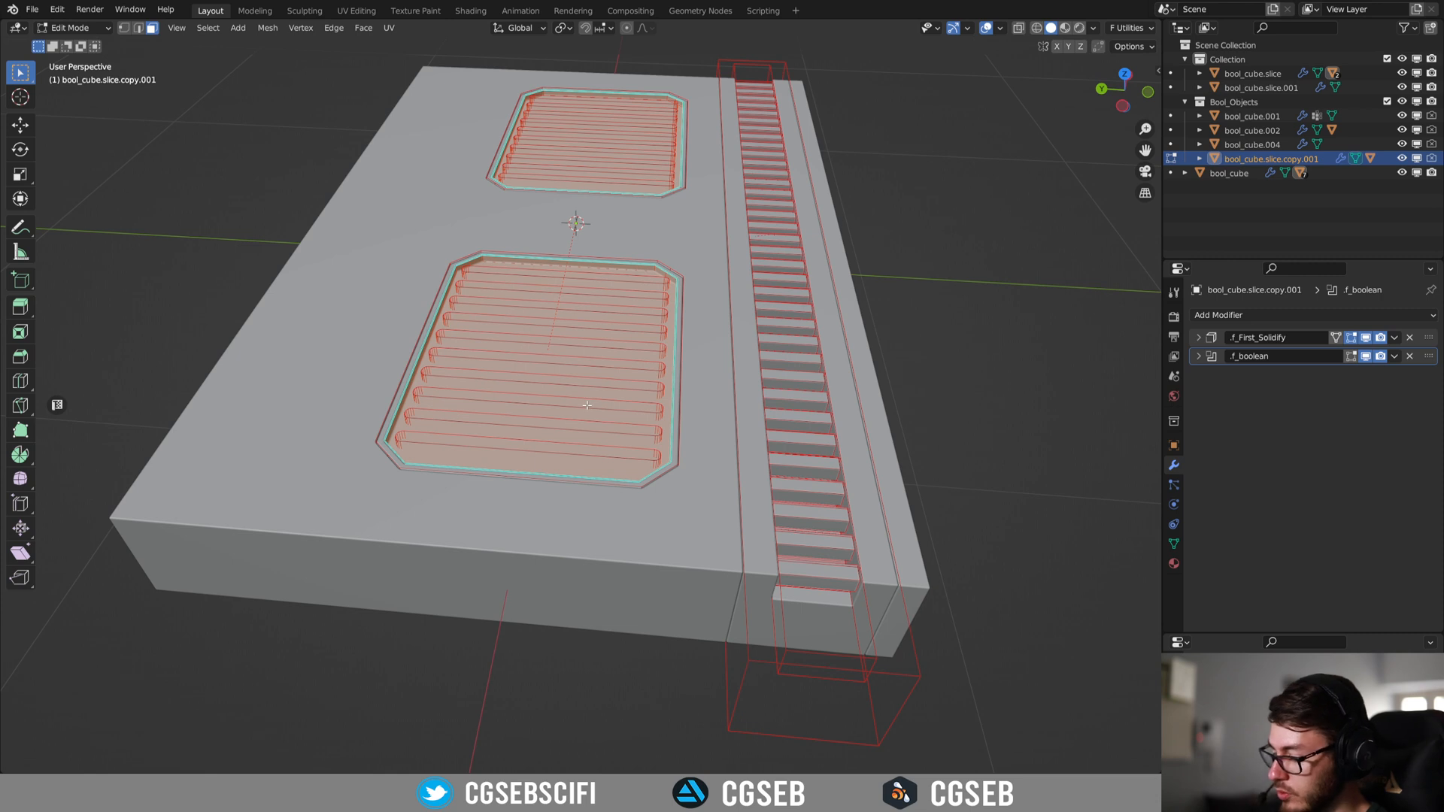
pyautogui.press('k')
pyautogui.click(567, 260)
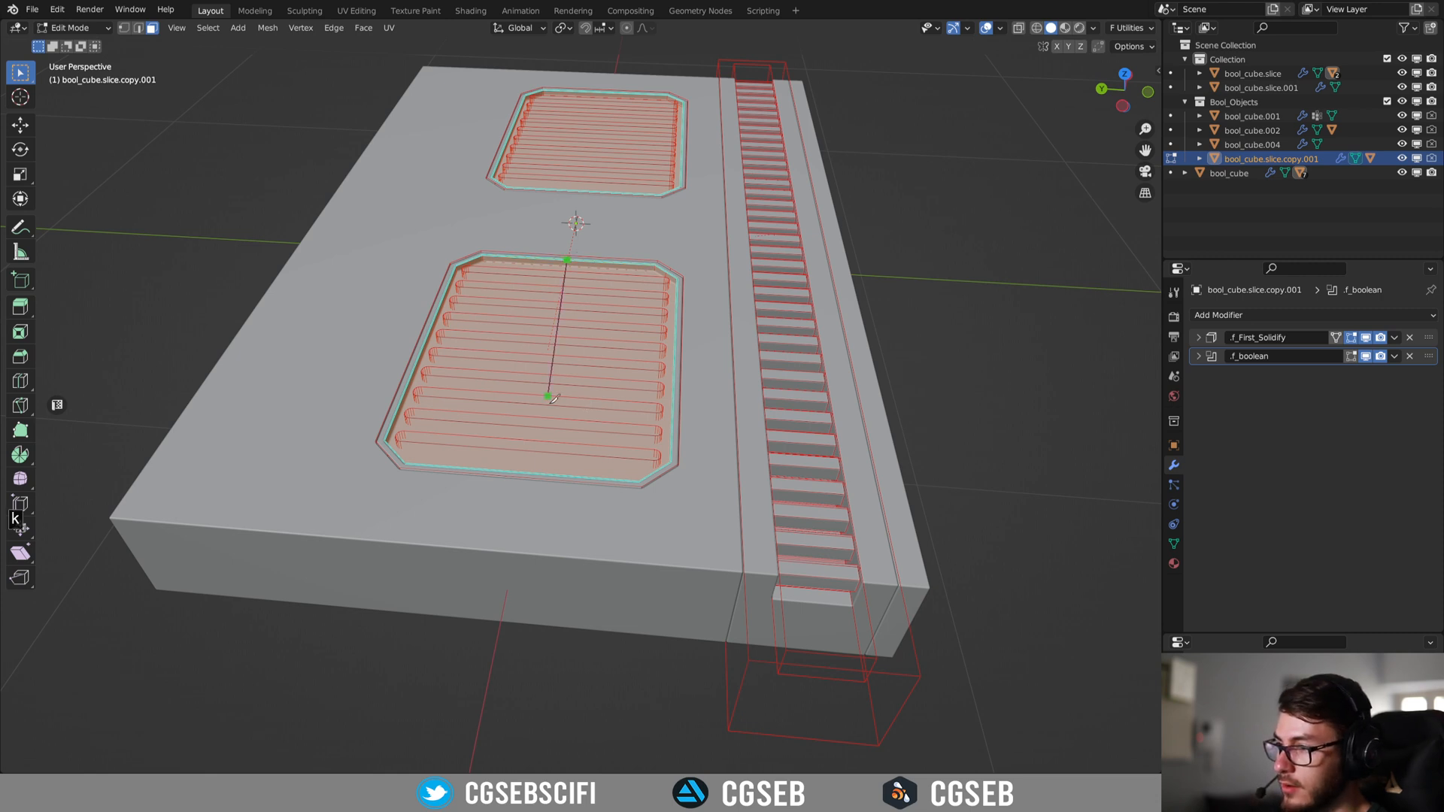
pyautogui.click(522, 472)
pyautogui.click(521, 472)
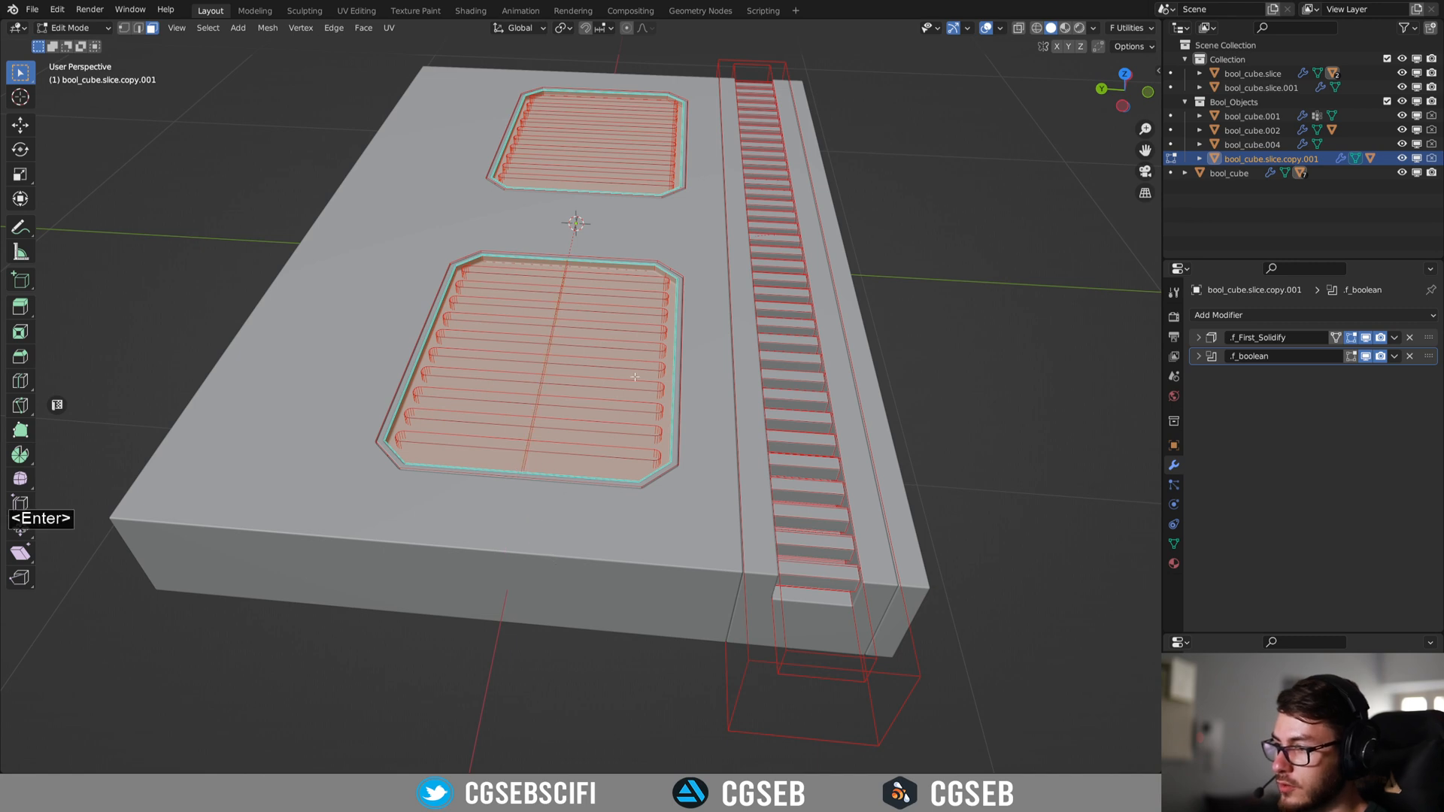
# Knife a matching centre line across the farther plate's face and switch the mesh to edge selection.
pyautogui.keyDown('shift'); pyautogui.moveTo(626, 167); pyautogui.dragTo(517, 361, button='middle'); pyautogui.keyUp('shift')
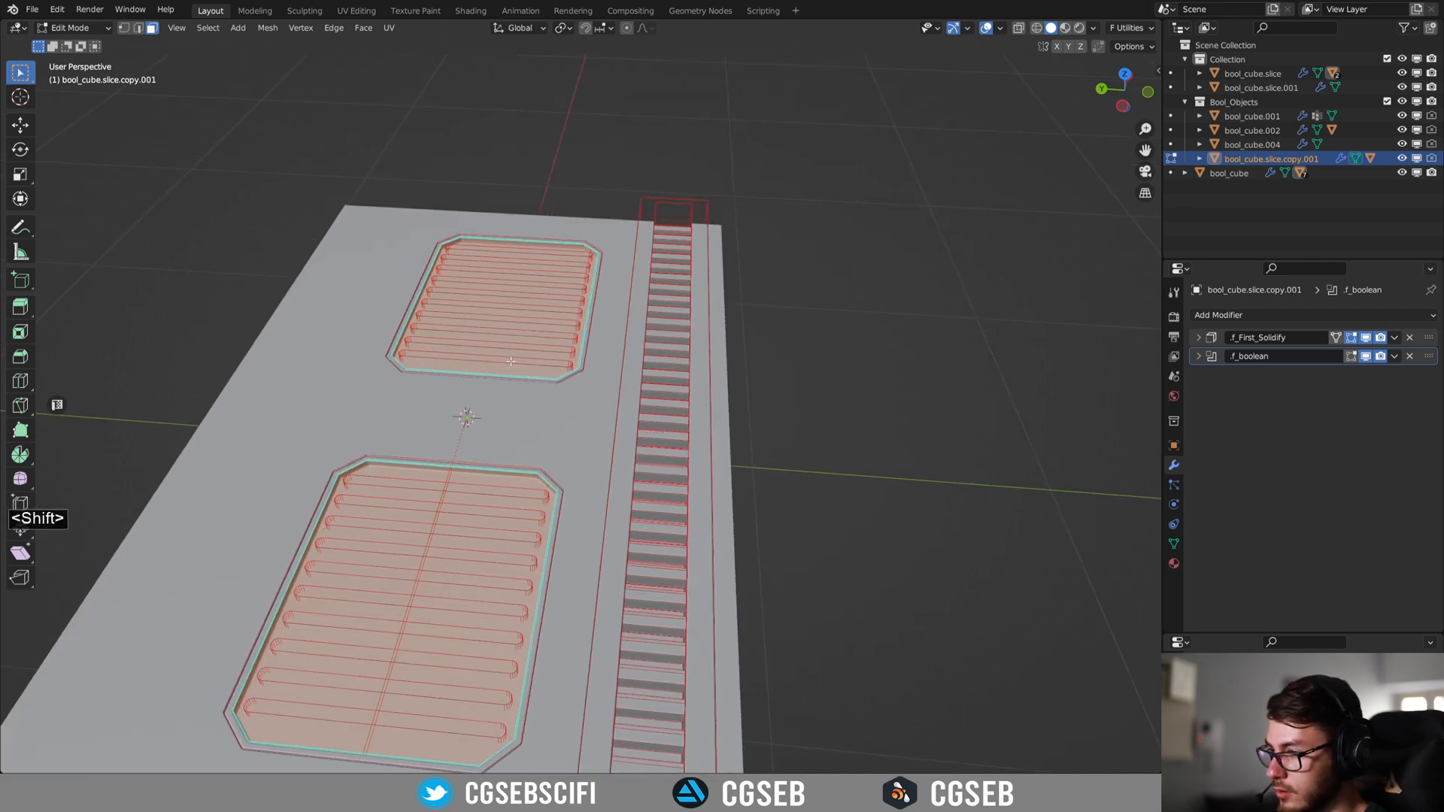
pyautogui.press('k')
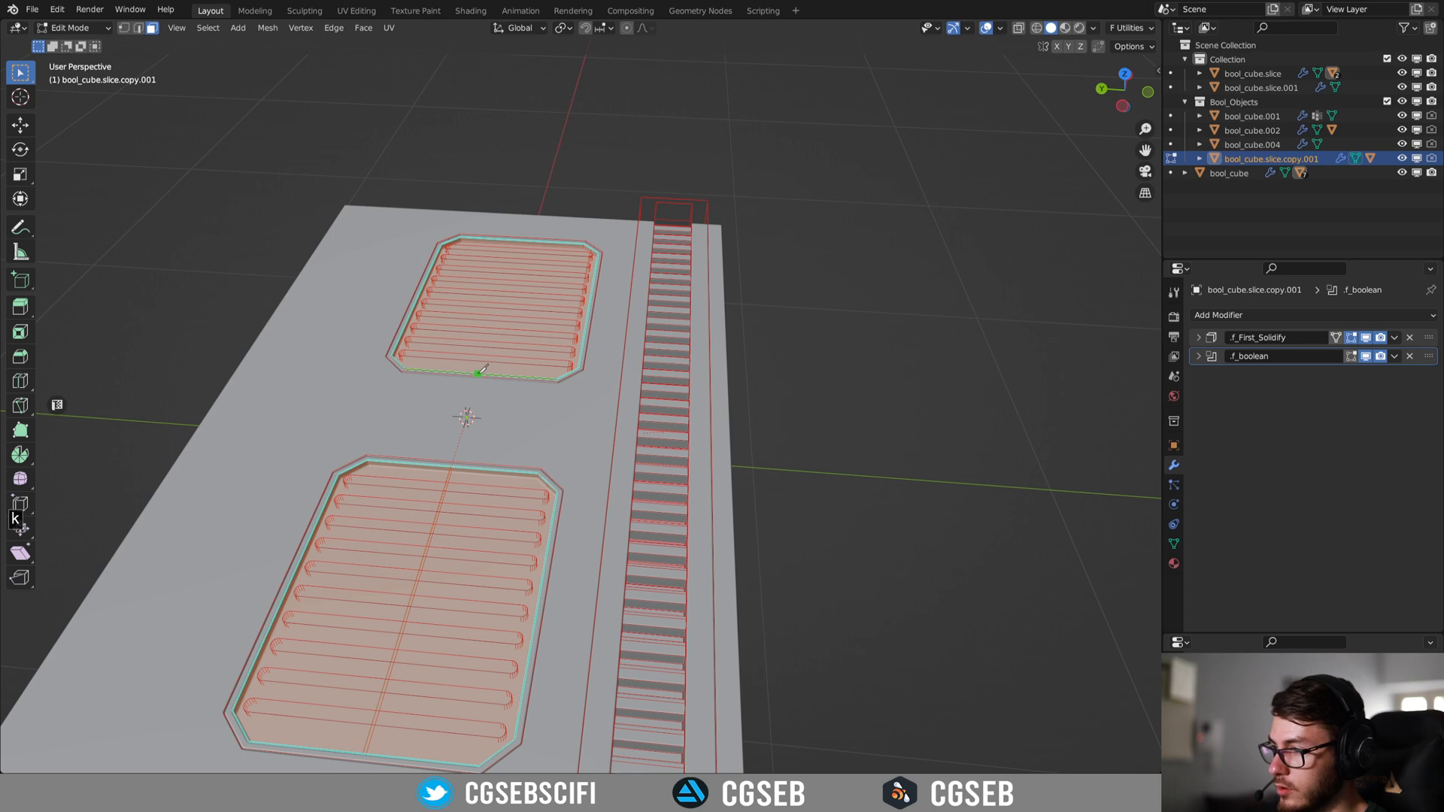
pyautogui.click(479, 373)
pyautogui.click(519, 236)
pyautogui.press('Return')
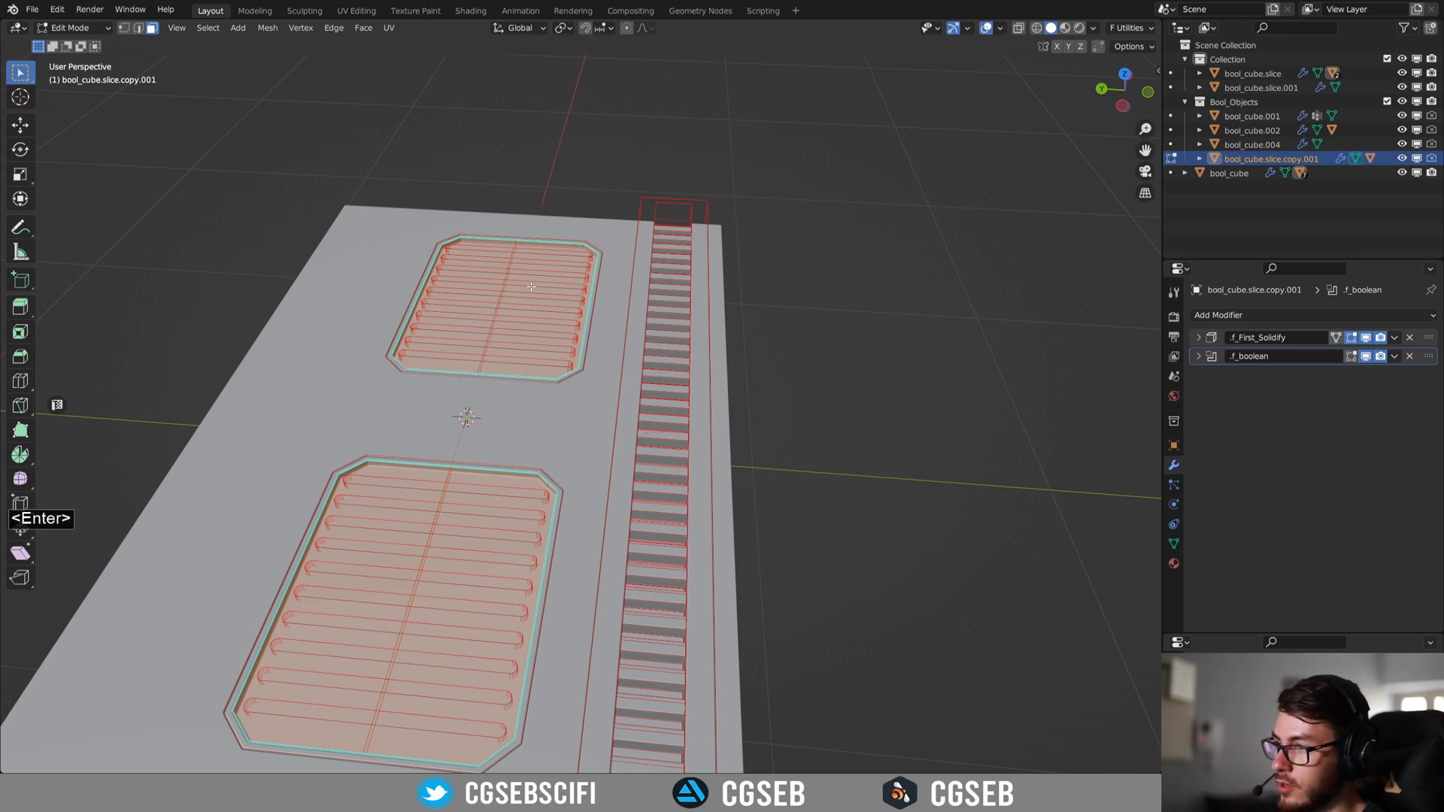
pyautogui.press('Tab')
pyautogui.click(531, 358)
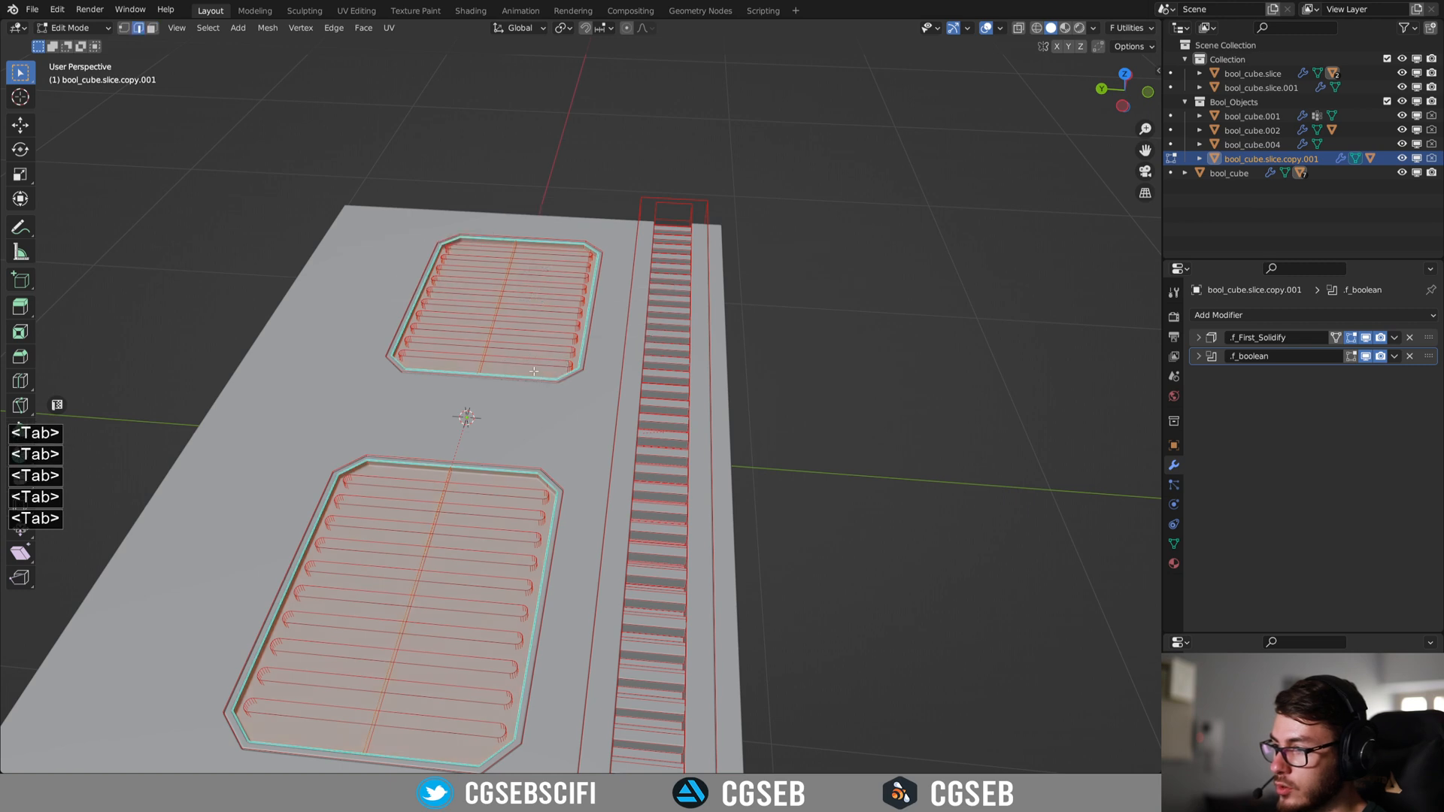
# Select the knifed centre edge across the nearer plate on the recess cutter, leave mesh editing, and hide all the boolean cutters.
pyautogui.keyDown('shift'); pyautogui.click(434, 526); pyautogui.keyUp('shift')
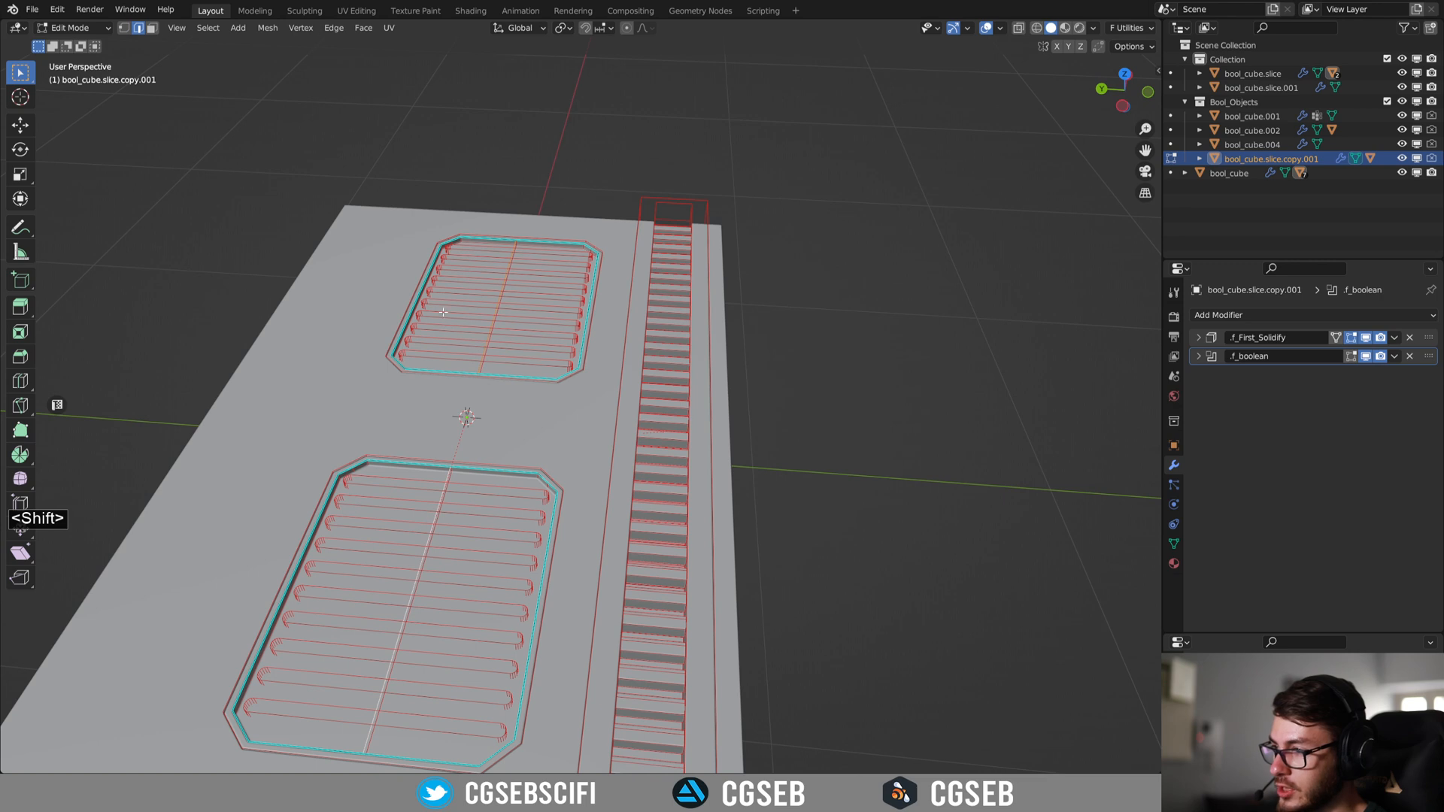
pyautogui.keyDown('shift'); pyautogui.moveTo(595, 436); pyautogui.dragTo(602, 344, button='middle'); pyautogui.keyUp('shift')
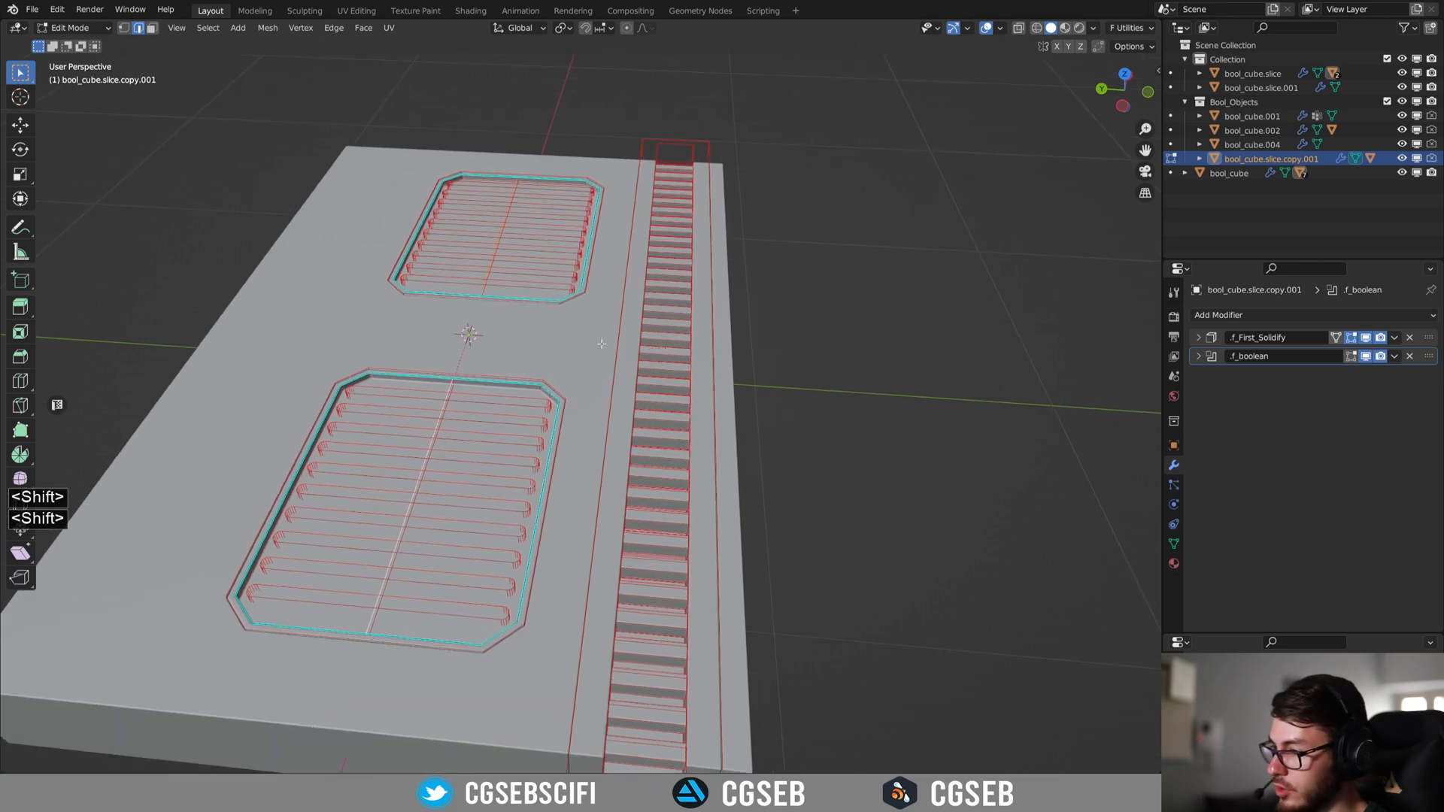
pyautogui.press('Tab')
pyautogui.hotkey('shift', 'f')
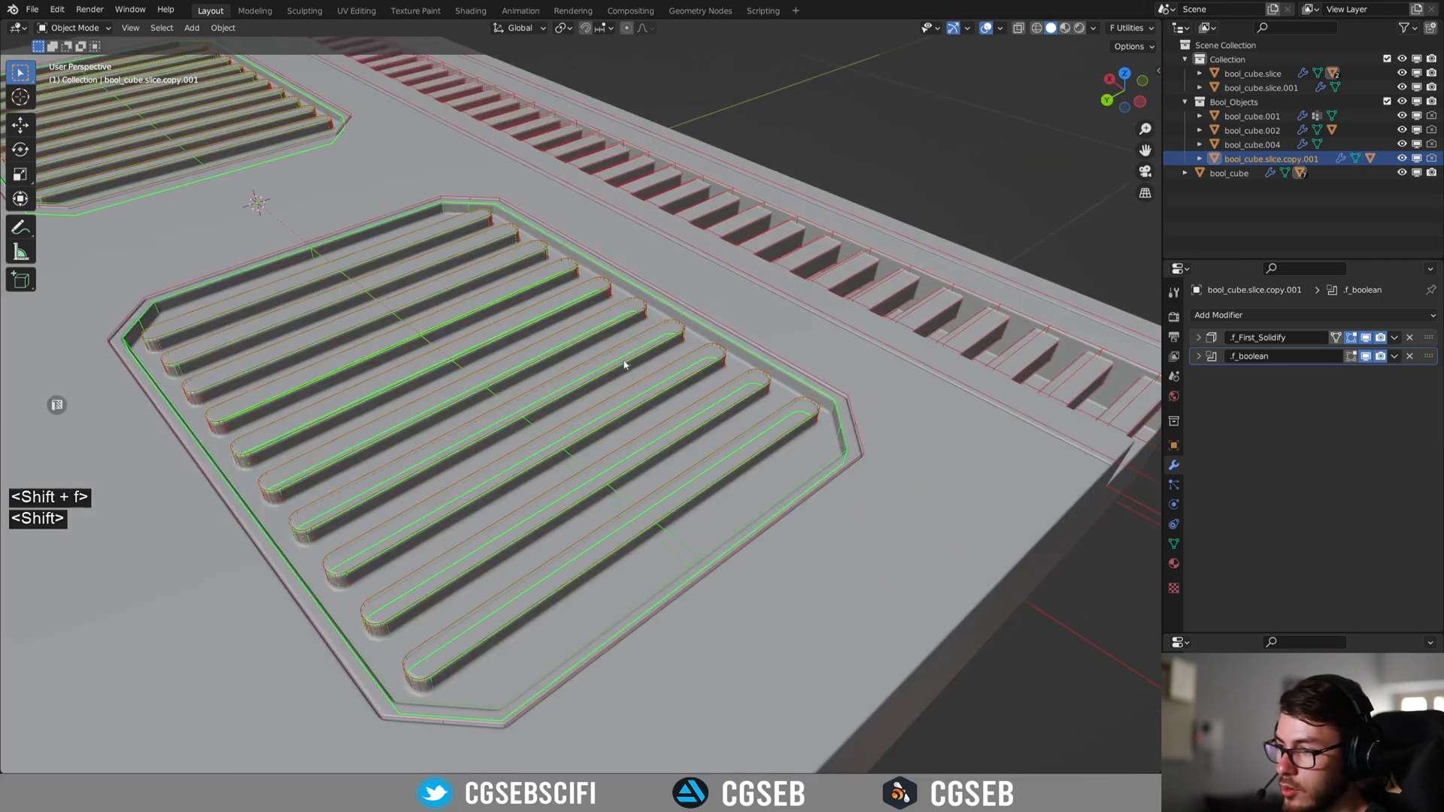
pyautogui.keyDown('shift'); pyautogui.moveTo(624, 365); pyautogui.dragTo(602, 313, button='middle'); pyautogui.keyUp('shift')
pyautogui.scroll(3, 611, 339)
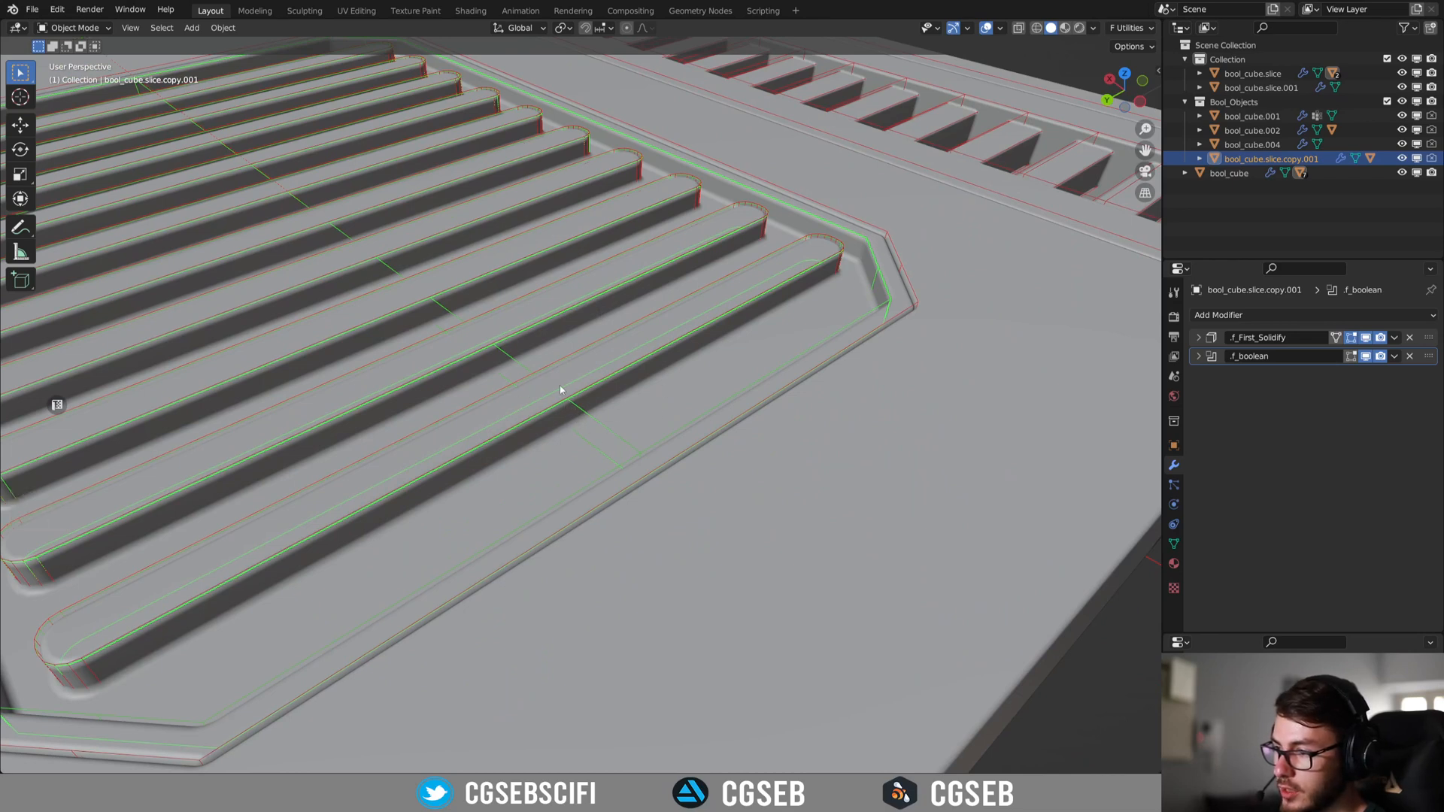
pyautogui.press('less')
pyautogui.keyDown('shift'); pyautogui.moveTo(576, 396); pyautogui.dragTo(681, 390, button='middle'); pyautogui.keyUp('shift')
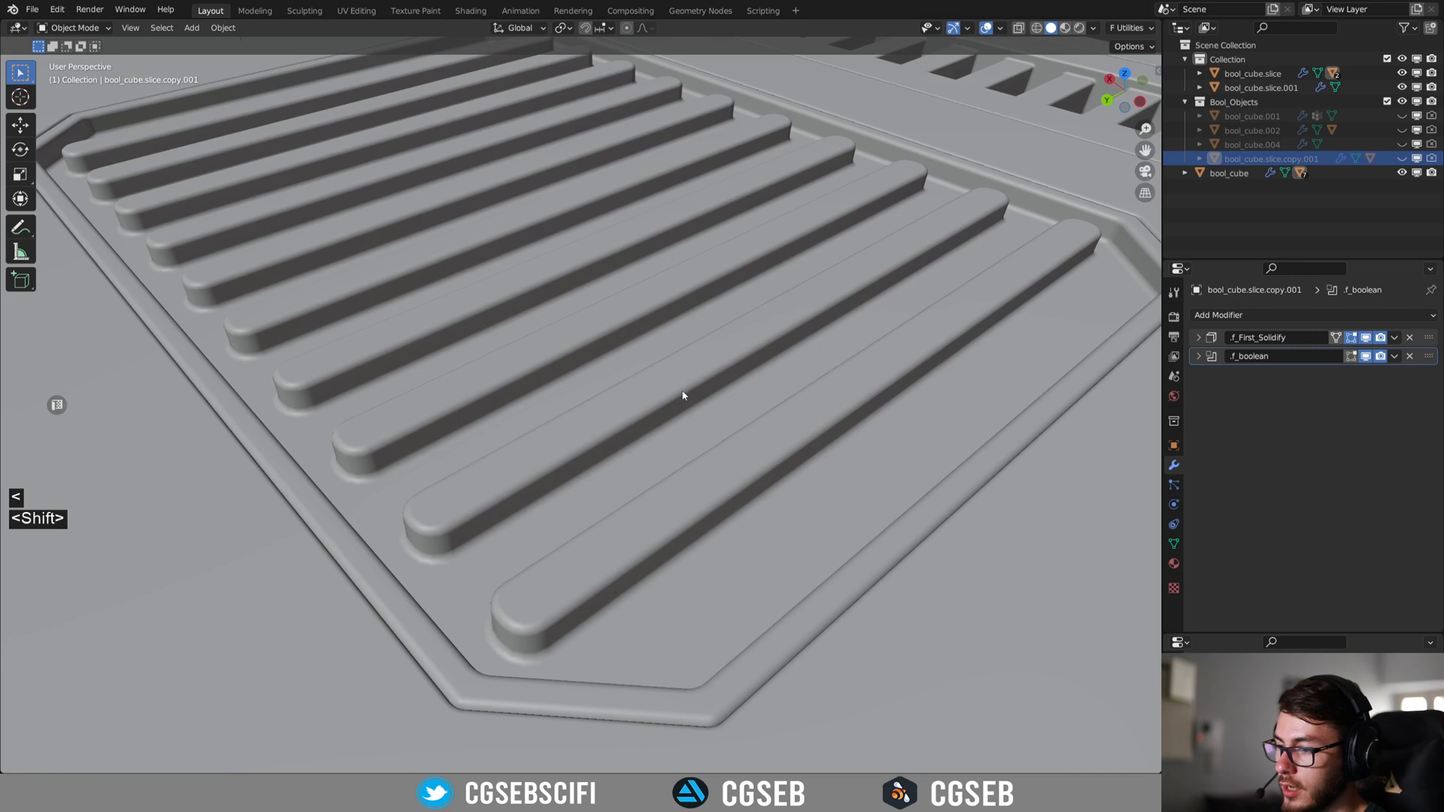
# Select the sliced piece at the nearer ribbed recess, fine-tune its Fluent bevel width, and deselect it.
pyautogui.scroll(-1, 678, 391)
pyautogui.scroll(-2, 678, 390)
pyautogui.keyDown('shift'); pyautogui.moveTo(577, 431); pyautogui.dragTo(622, 407, button='middle'); pyautogui.keyUp('shift')
pyautogui.scroll(2, 531, 418)
pyautogui.moveTo(670, 326); pyautogui.dragTo(764, 464, button='middle')
pyautogui.keyDown('shift'); pyautogui.moveTo(561, 393); pyautogui.dragTo(671, 460, button='middle'); pyautogui.keyUp('shift')
pyautogui.keyDown('shift'); pyautogui.moveTo(611, 342); pyautogui.dragTo(570, 361, button='middle'); pyautogui.keyUp('shift')
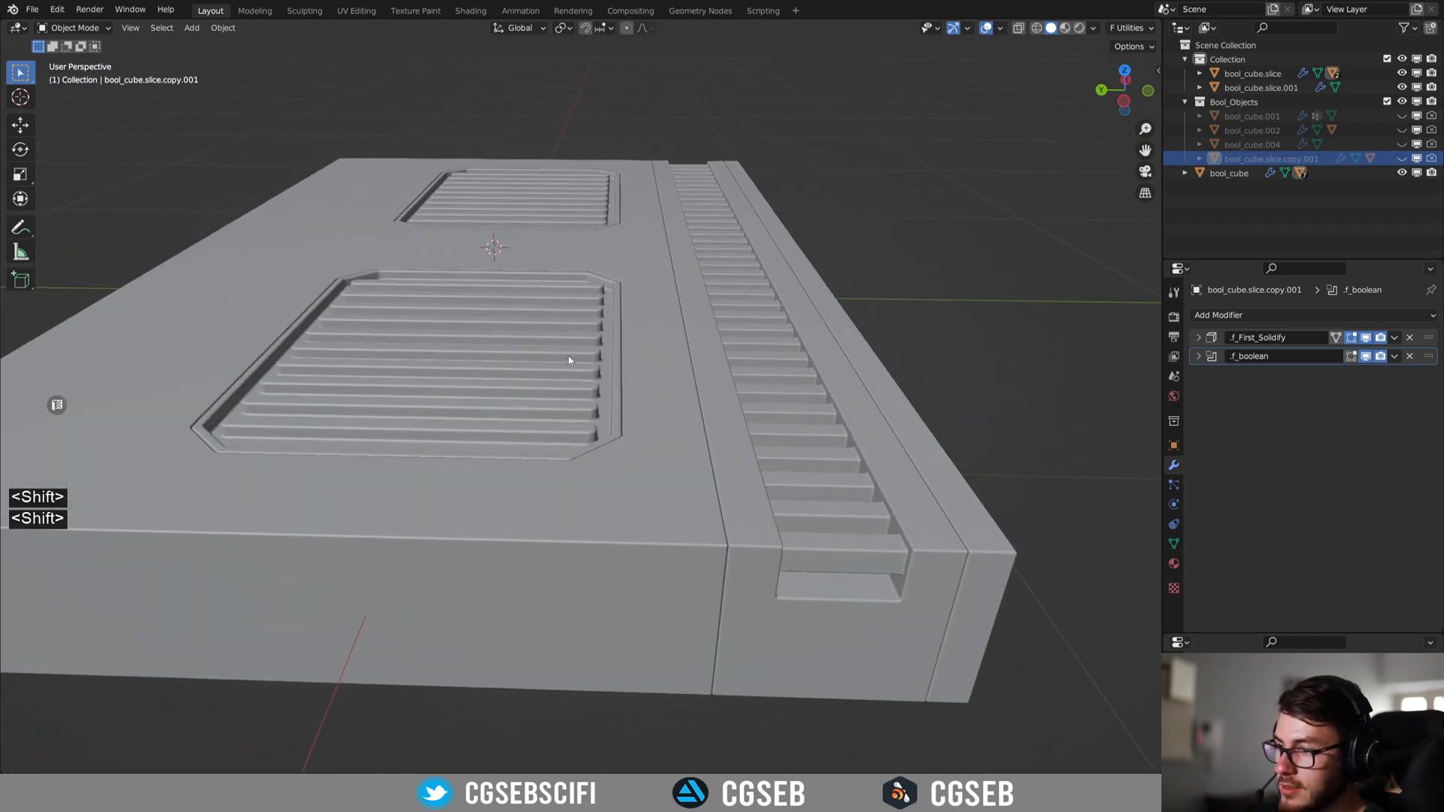
pyautogui.scroll(3, 657, 376)
pyautogui.moveTo(656, 376)
pyautogui.keyDown('shift'); pyautogui.mouseDown(button='middle')
pyautogui.moveTo(642, 329)
pyautogui.moveTo(638, 393)
pyautogui.moveTo(636, 379)
pyautogui.mouseUp(button='middle'); pyautogui.keyUp('shift')
pyautogui.scroll(2, 674, 349)
pyautogui.click(676, 434)
pyautogui.hotkey('shift', 'f')
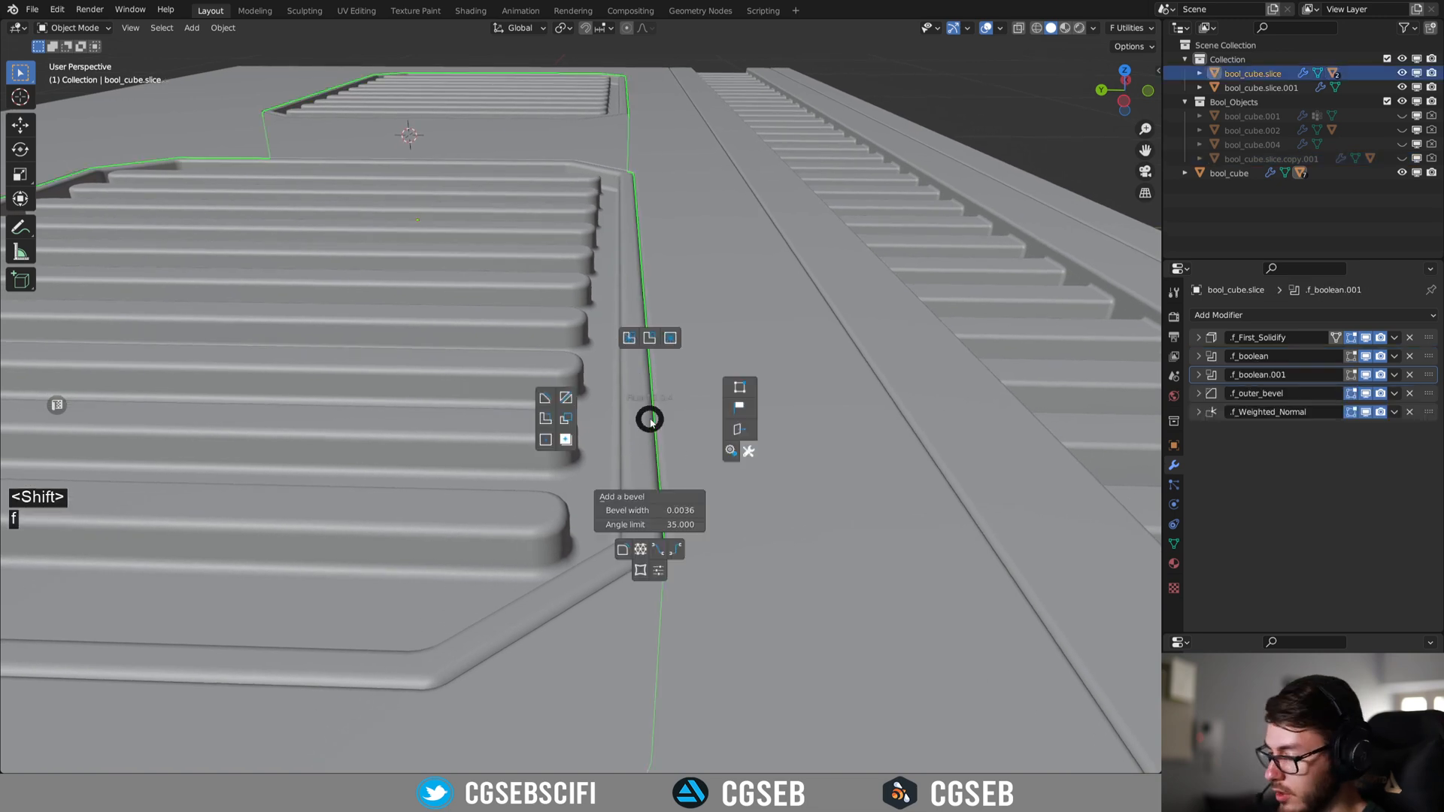
pyautogui.keyDown('shift'); pyautogui.moveTo(668, 514); pyautogui.dragTo(661, 515); pyautogui.keyUp('shift')
pyautogui.moveTo(661, 514); pyautogui.dragTo(787, 521, button='middle')
pyautogui.scroll(-5, 786, 520)
pyautogui.click(975, 364)
pyautogui.moveTo(974, 364); pyautogui.dragTo(692, 352, button='middle')
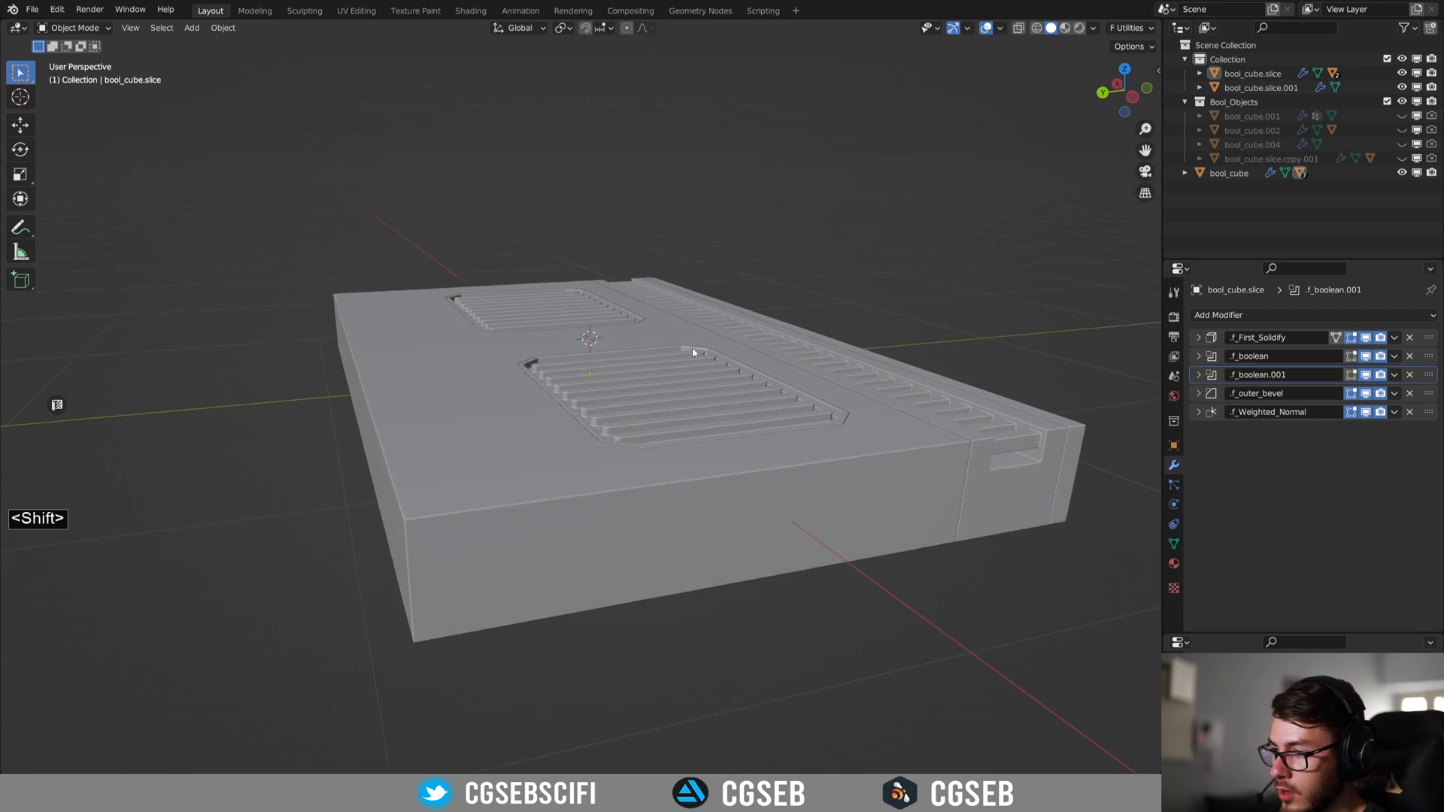
# Start a Fluent cut on the main body and draw a long rectangle along the plain long edge, opposite the slatted channel.
pyautogui.click(504, 404)
pyautogui.press('f')
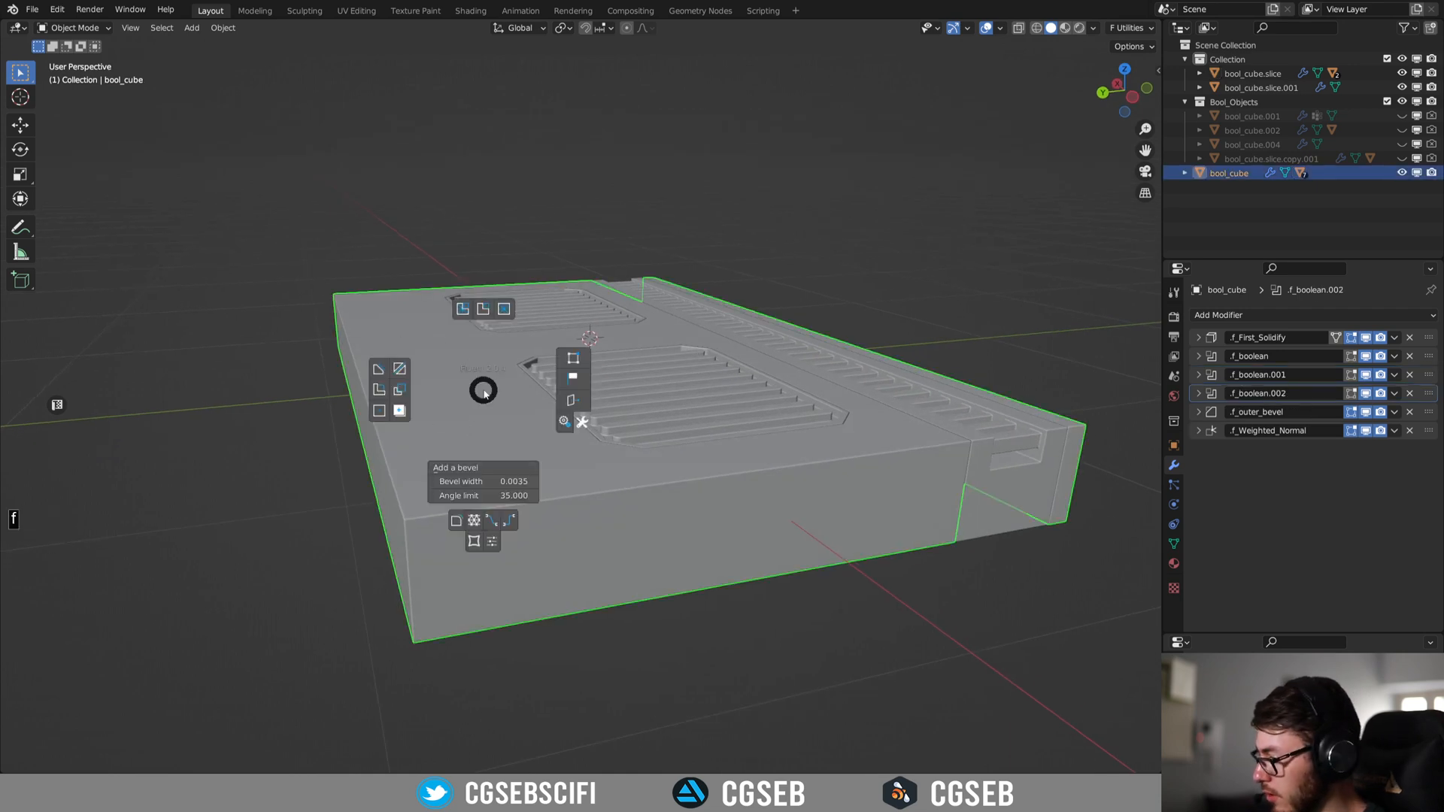
pyautogui.click(378, 368)
pyautogui.moveTo(563, 424); pyautogui.dragTo(495, 376, button='middle')
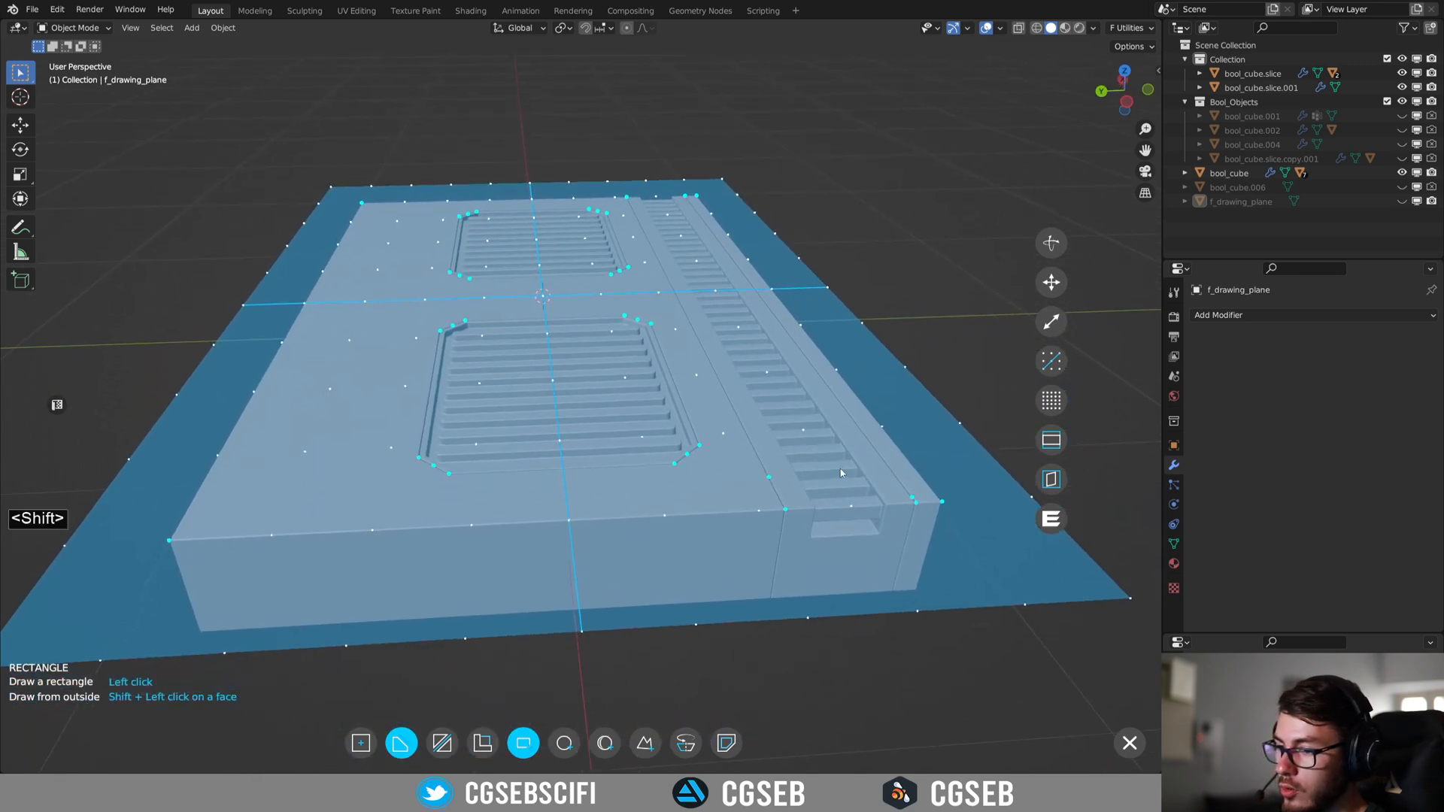
pyautogui.keyDown('shift'); pyautogui.moveTo(517, 427); pyautogui.dragTo(616, 460, button='middle'); pyautogui.keyUp('shift')
pyautogui.click(469, 338)
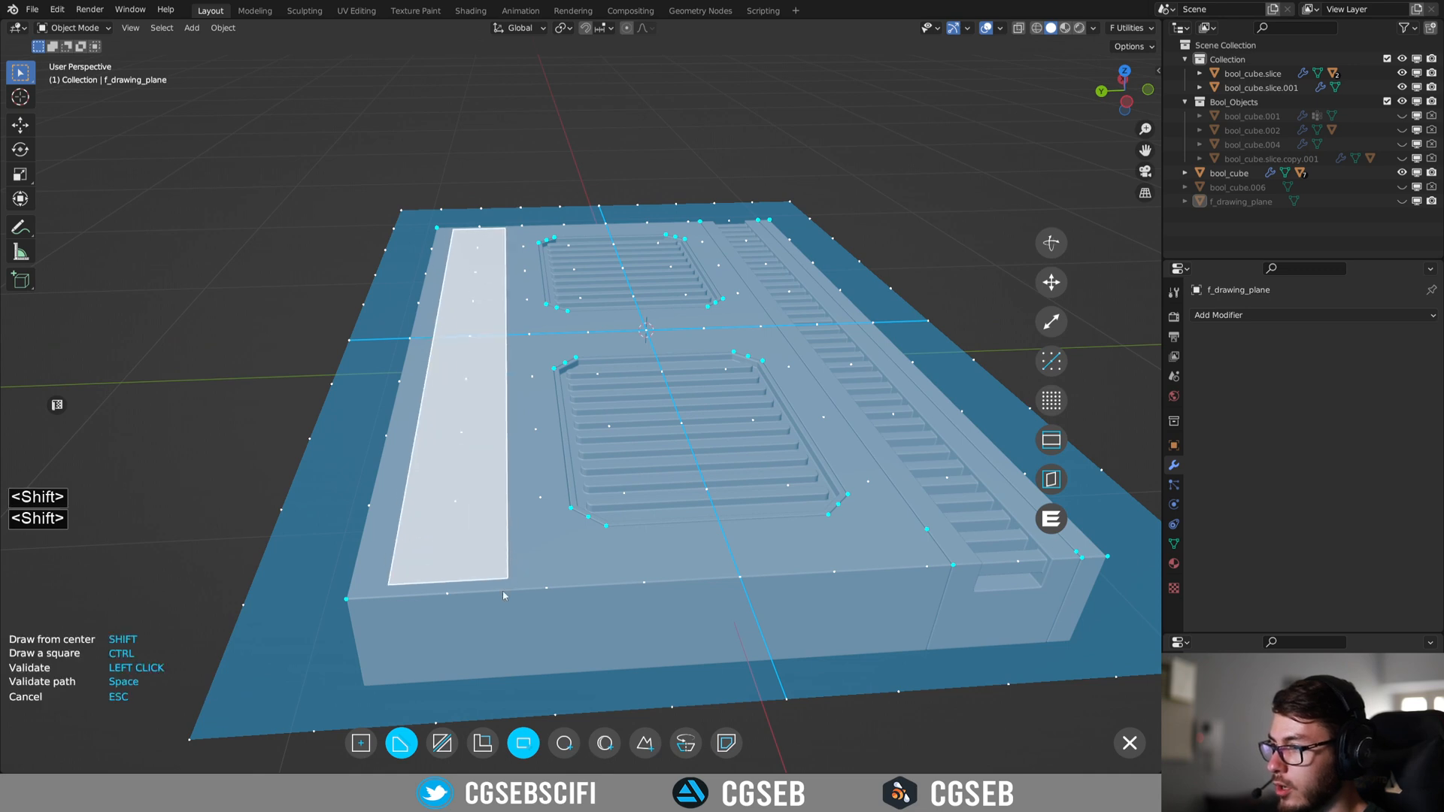
pyautogui.click(497, 617)
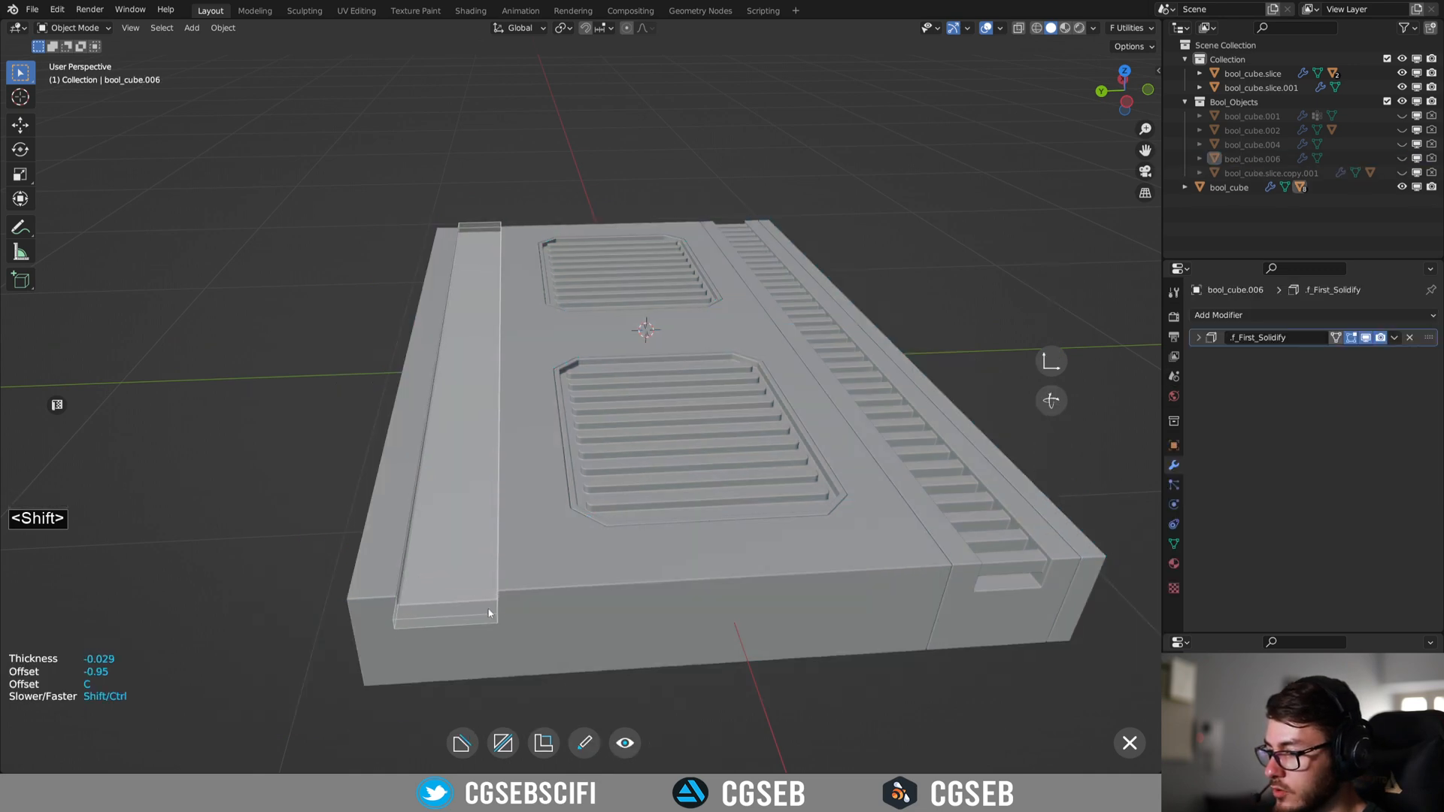
# Set the depth of the long rectangular cut and finish it as a stepped groove along the body.
pyautogui.rightClick(484, 603)
pyautogui.click(576, 585)
pyautogui.moveTo(575, 585); pyautogui.dragTo(599, 449, button='middle')
pyautogui.scroll(3, 630, 553)
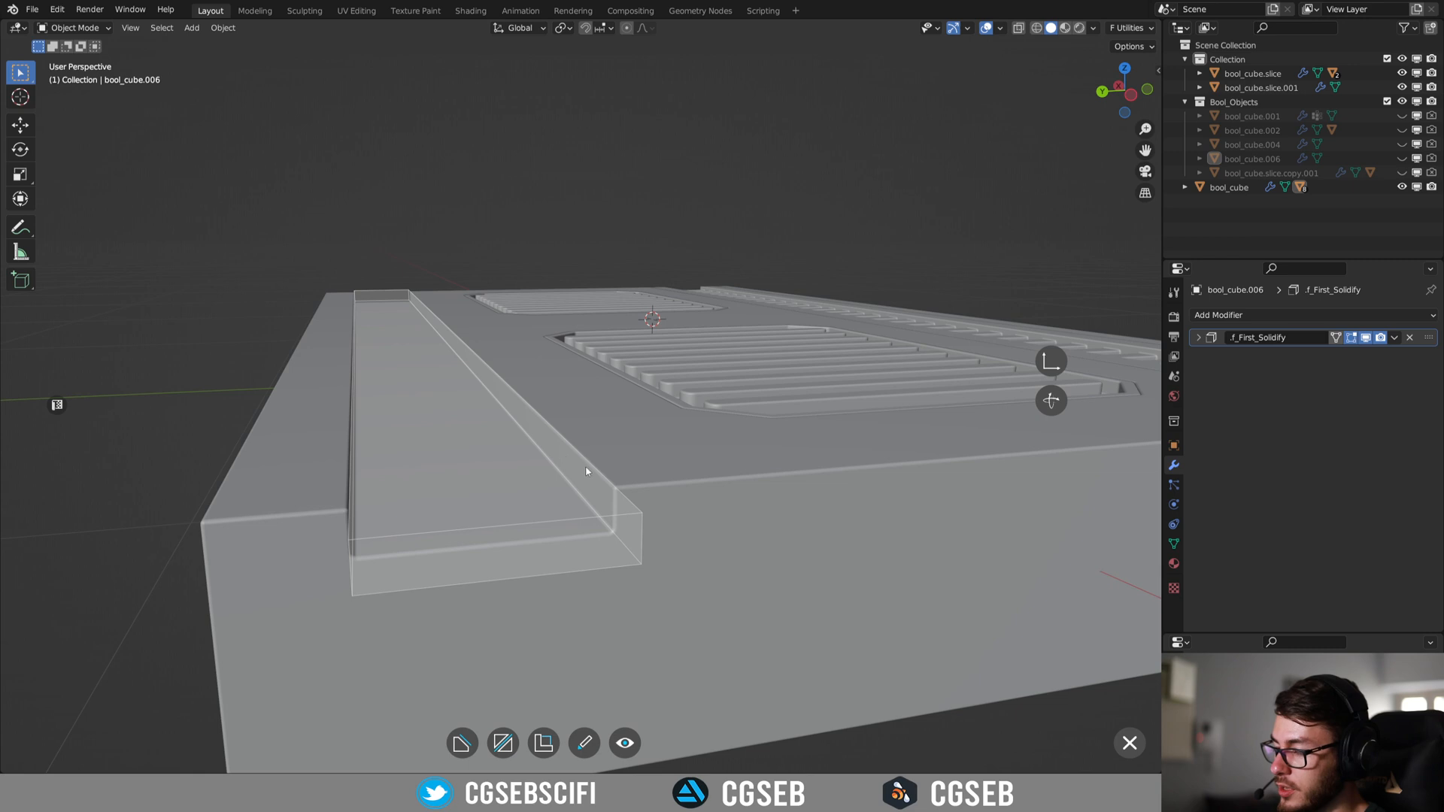
pyautogui.click(592, 416)
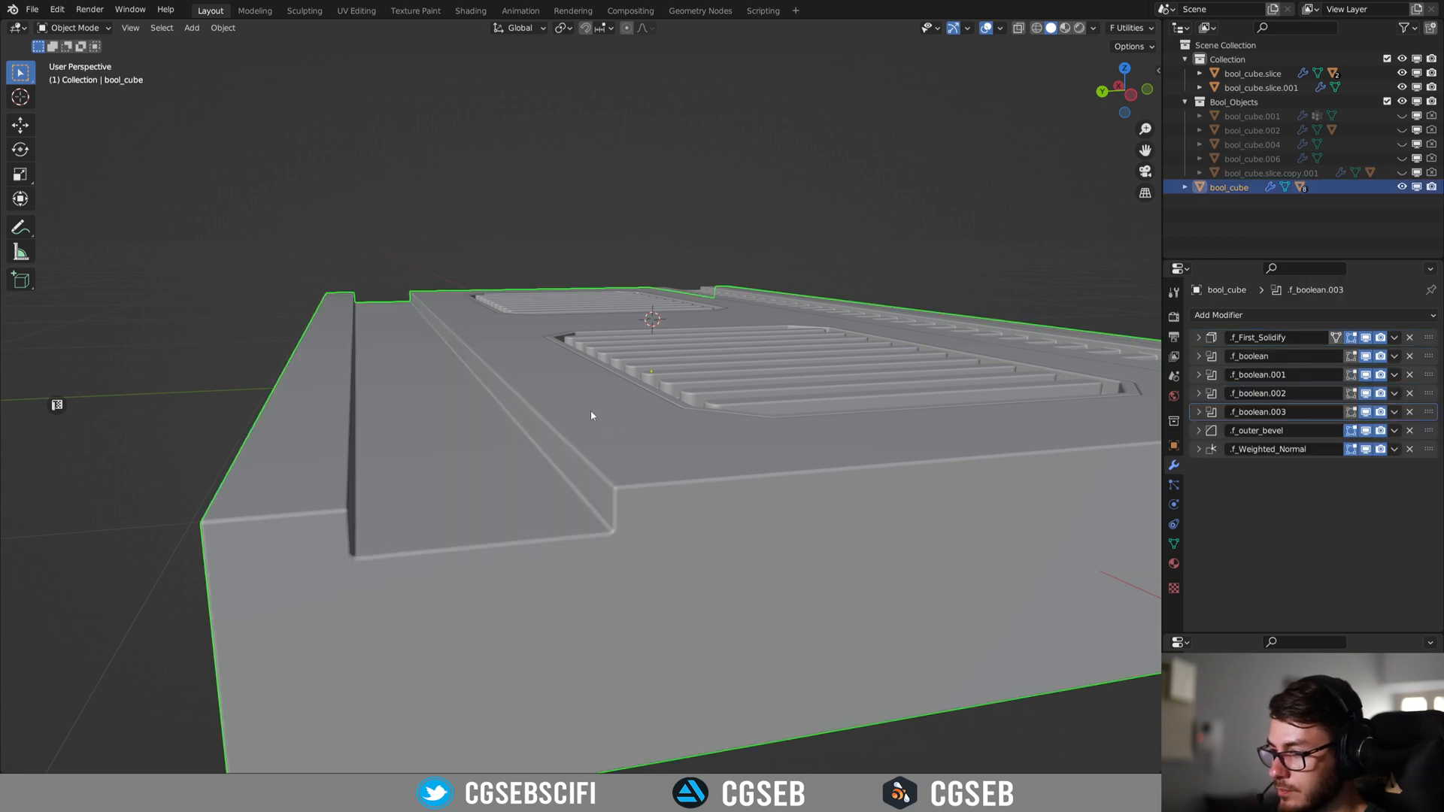
# Start another cut on the main body using existing faces, selecting the two top faces that surround the ribbed recesses.
pyautogui.moveTo(589, 277); pyautogui.dragTo(544, 332, button='middle')
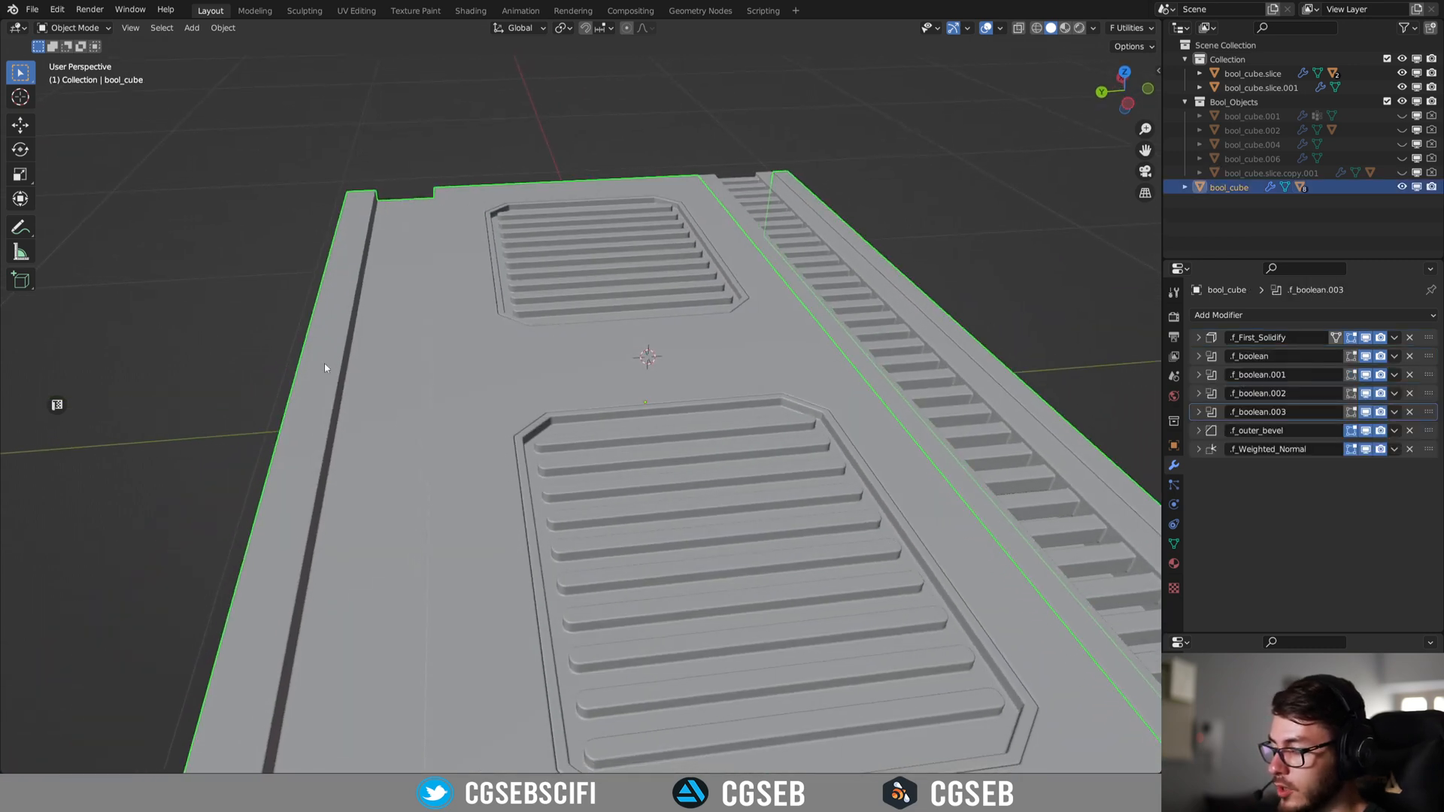
pyautogui.scroll(-5, 512, 358)
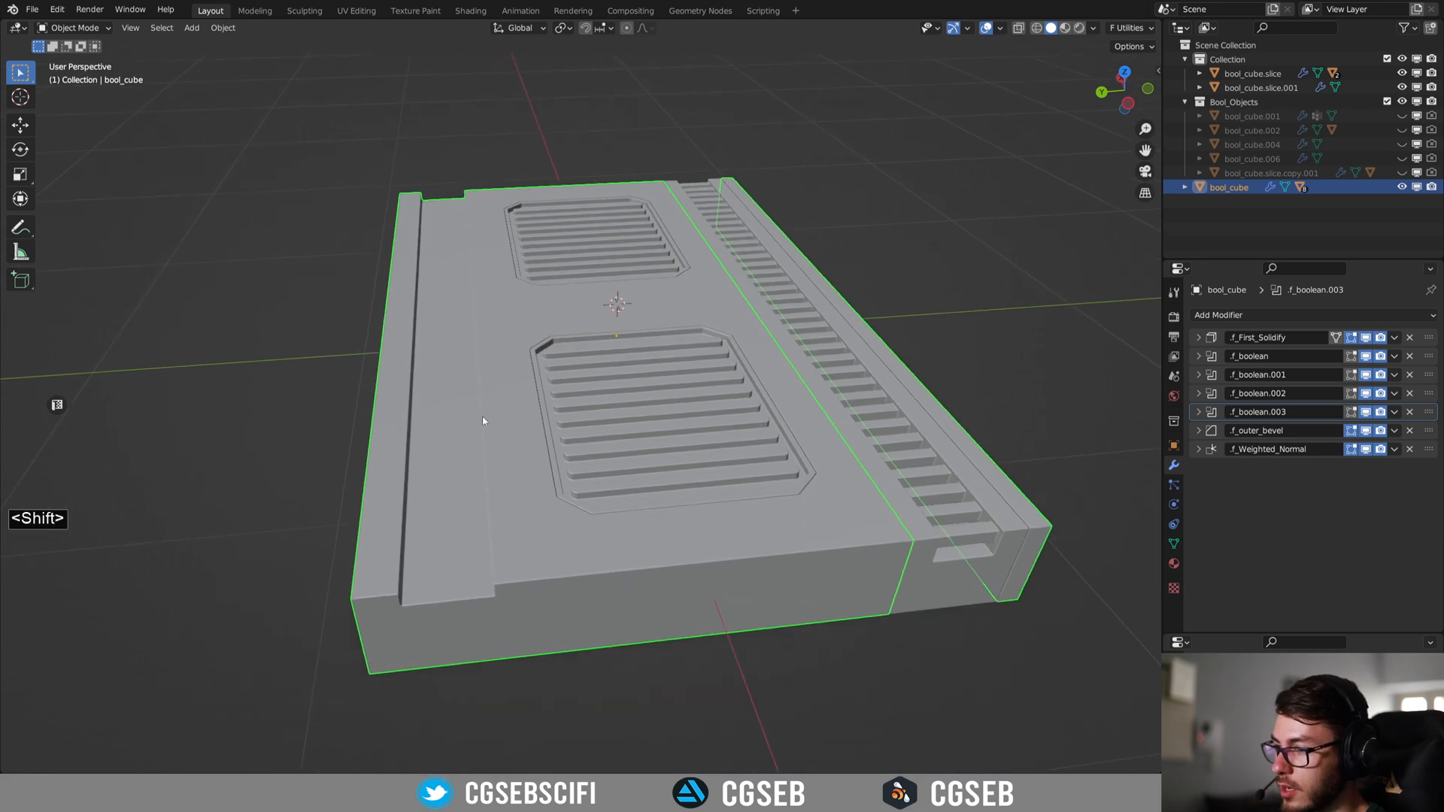
pyautogui.moveTo(523, 381); pyautogui.dragTo(565, 409, button='middle')
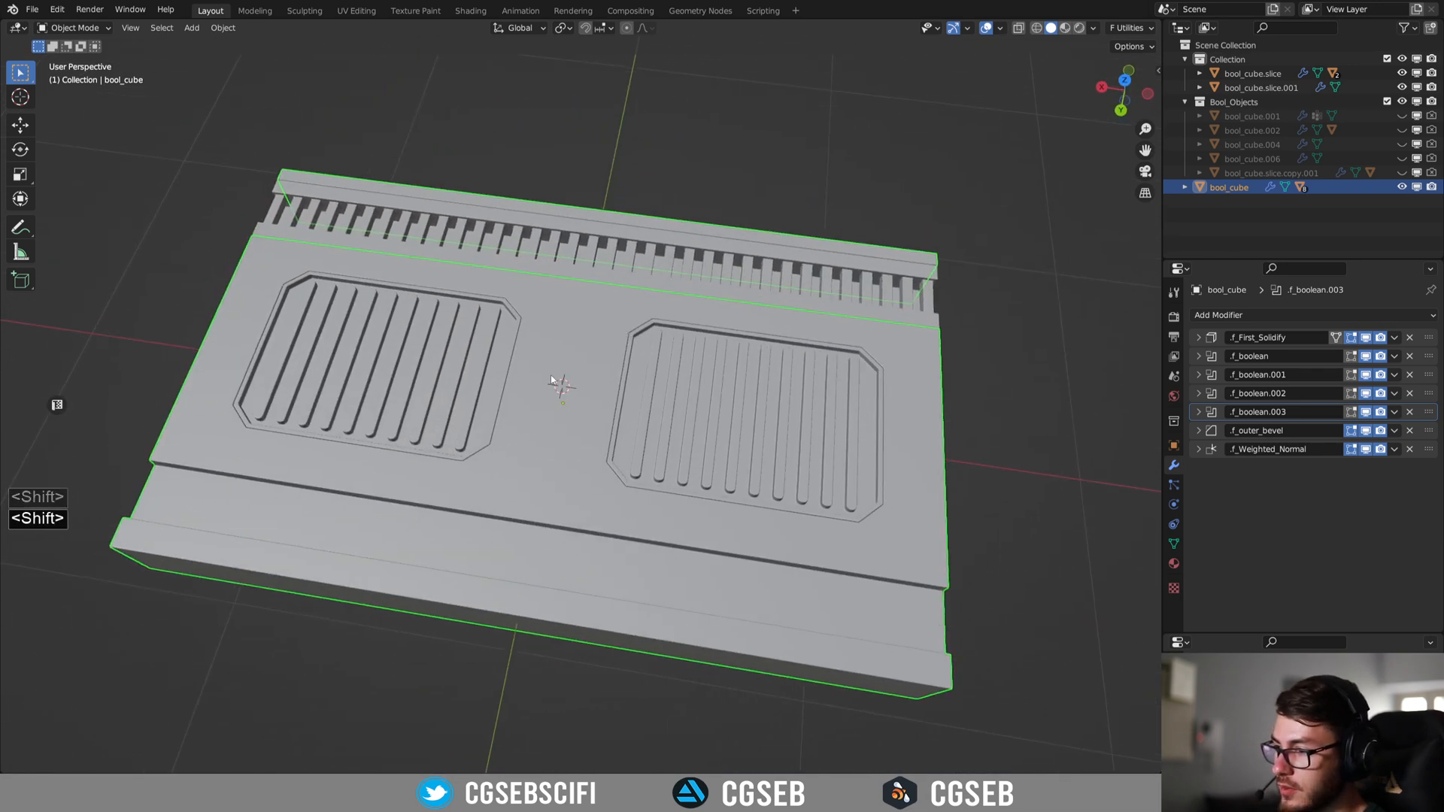
pyautogui.press('f')
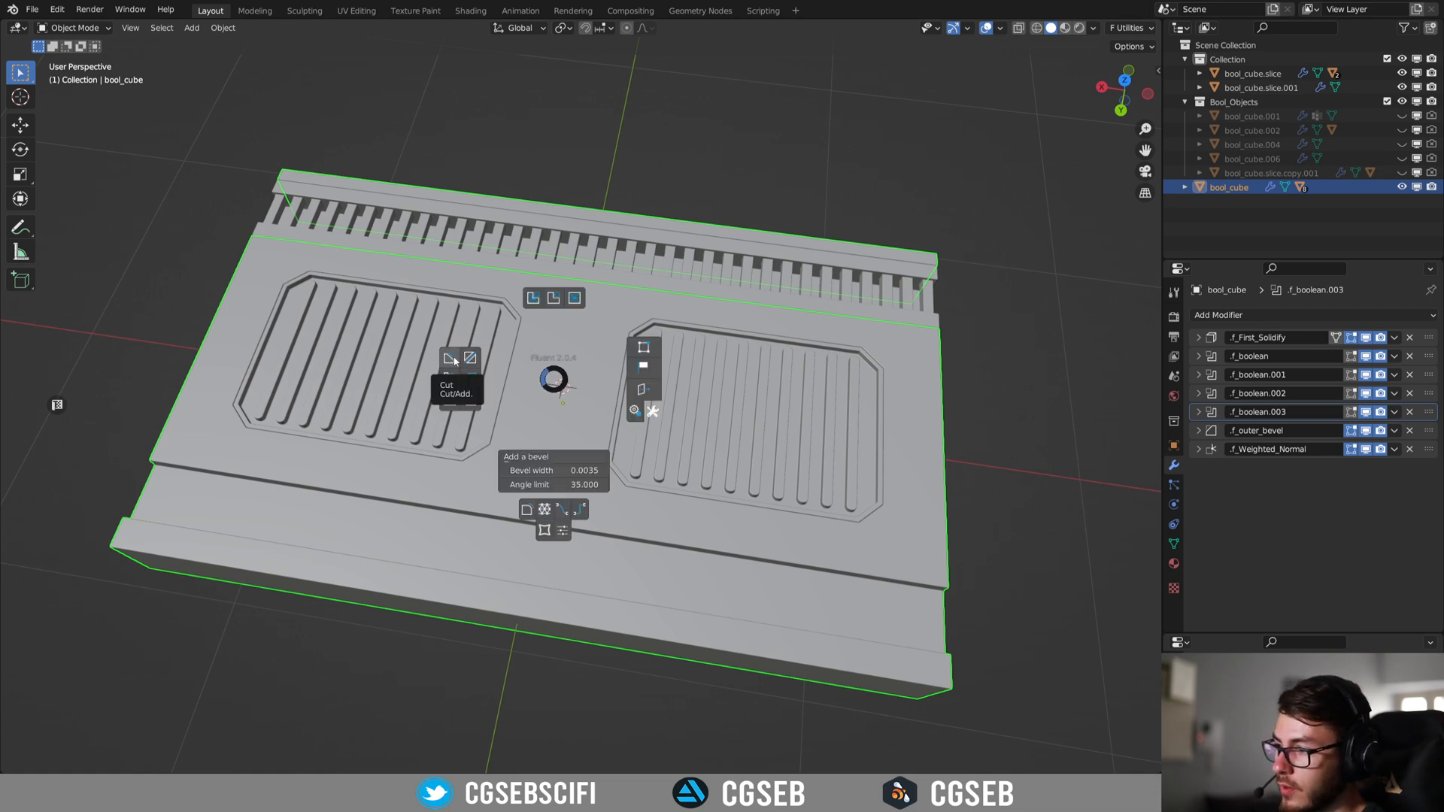
pyautogui.click(449, 359)
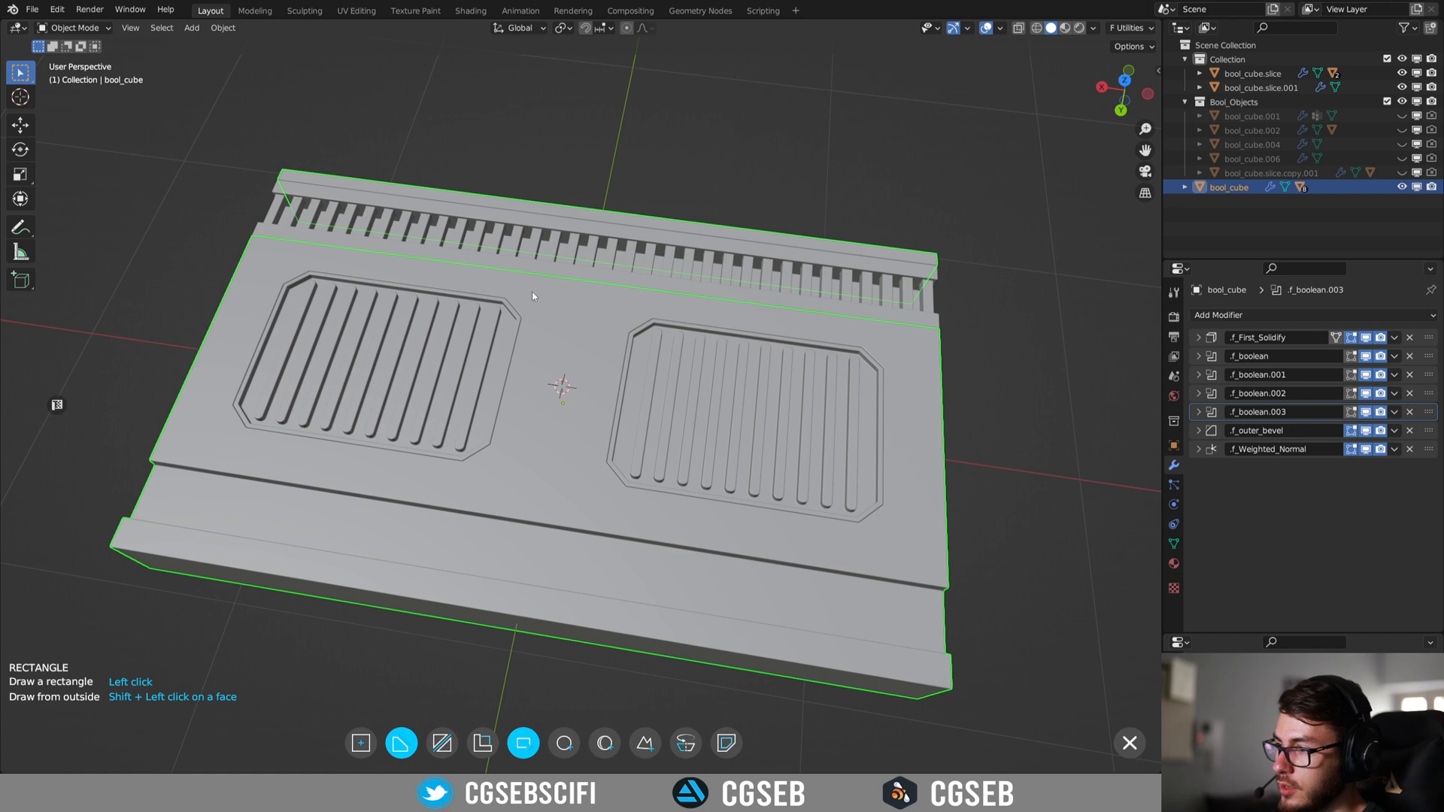
pyautogui.click(726, 738)
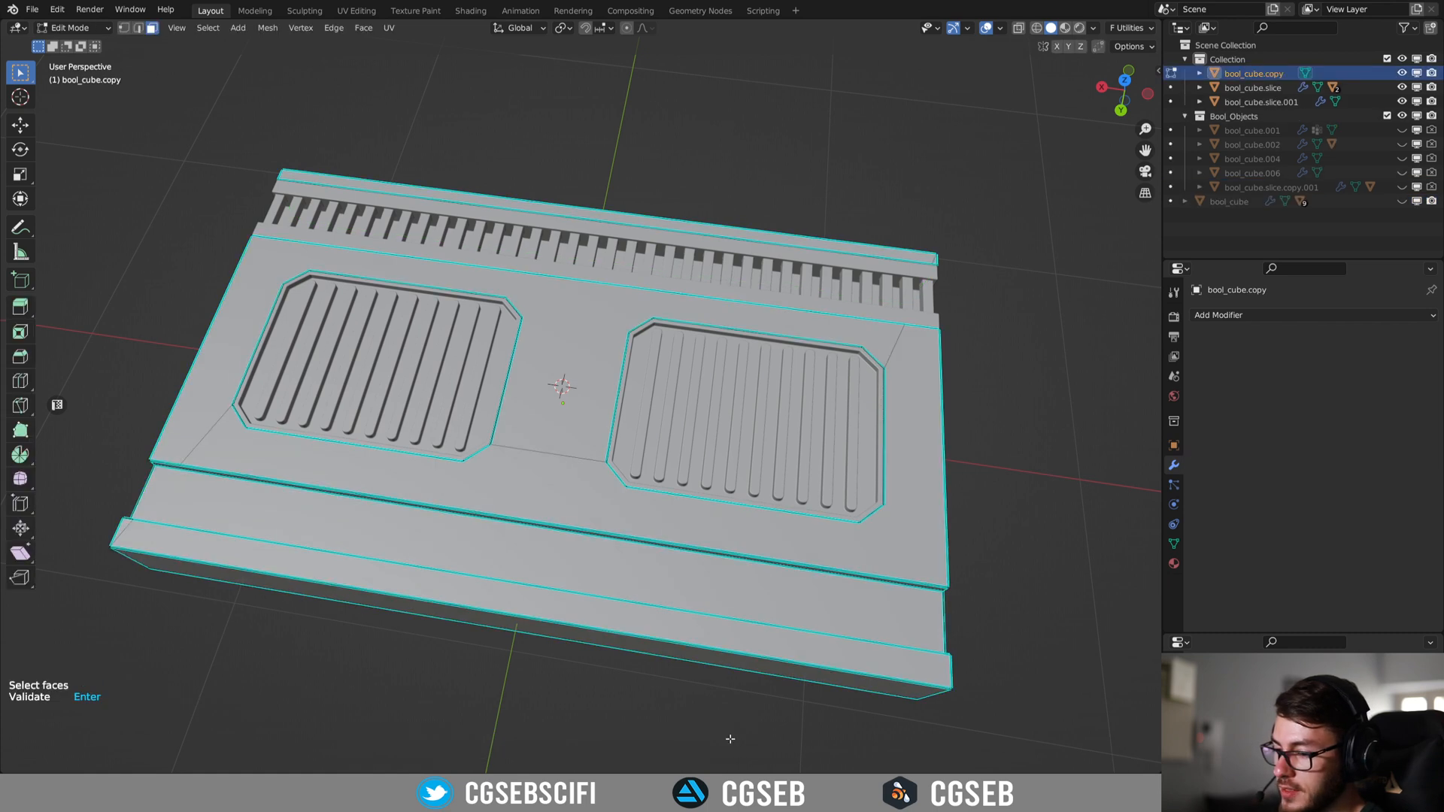
pyautogui.click(670, 549)
pyautogui.keyDown('shift'); pyautogui.click(552, 410); pyautogui.keyUp('shift')
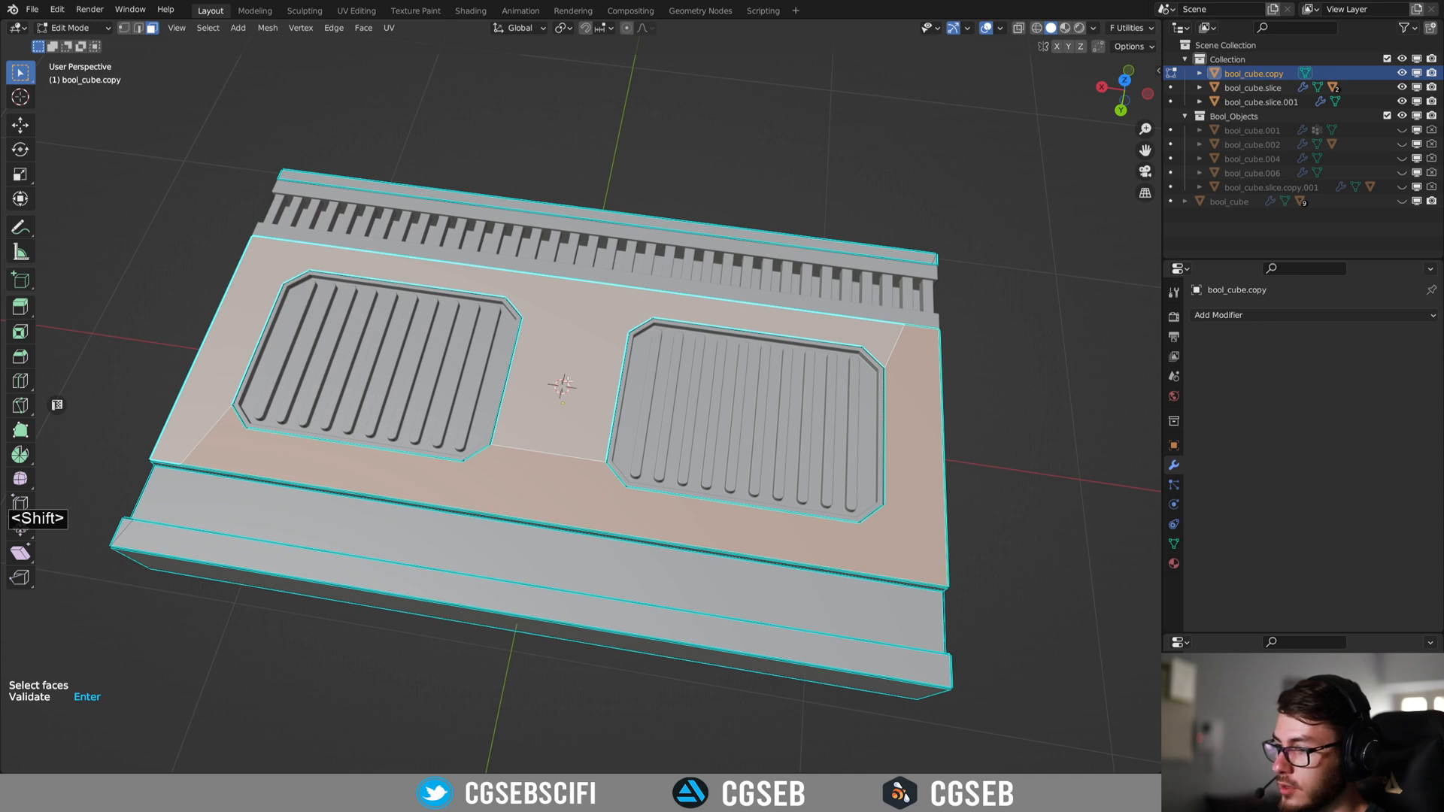
# Inset the selected top faces by about 0.022 m, validate them as the cutter, and set a shallow cut depth.
pyautogui.moveTo(569, 415); pyautogui.dragTo(746, 361, button='middle')
pyautogui.scroll(4, 722, 372)
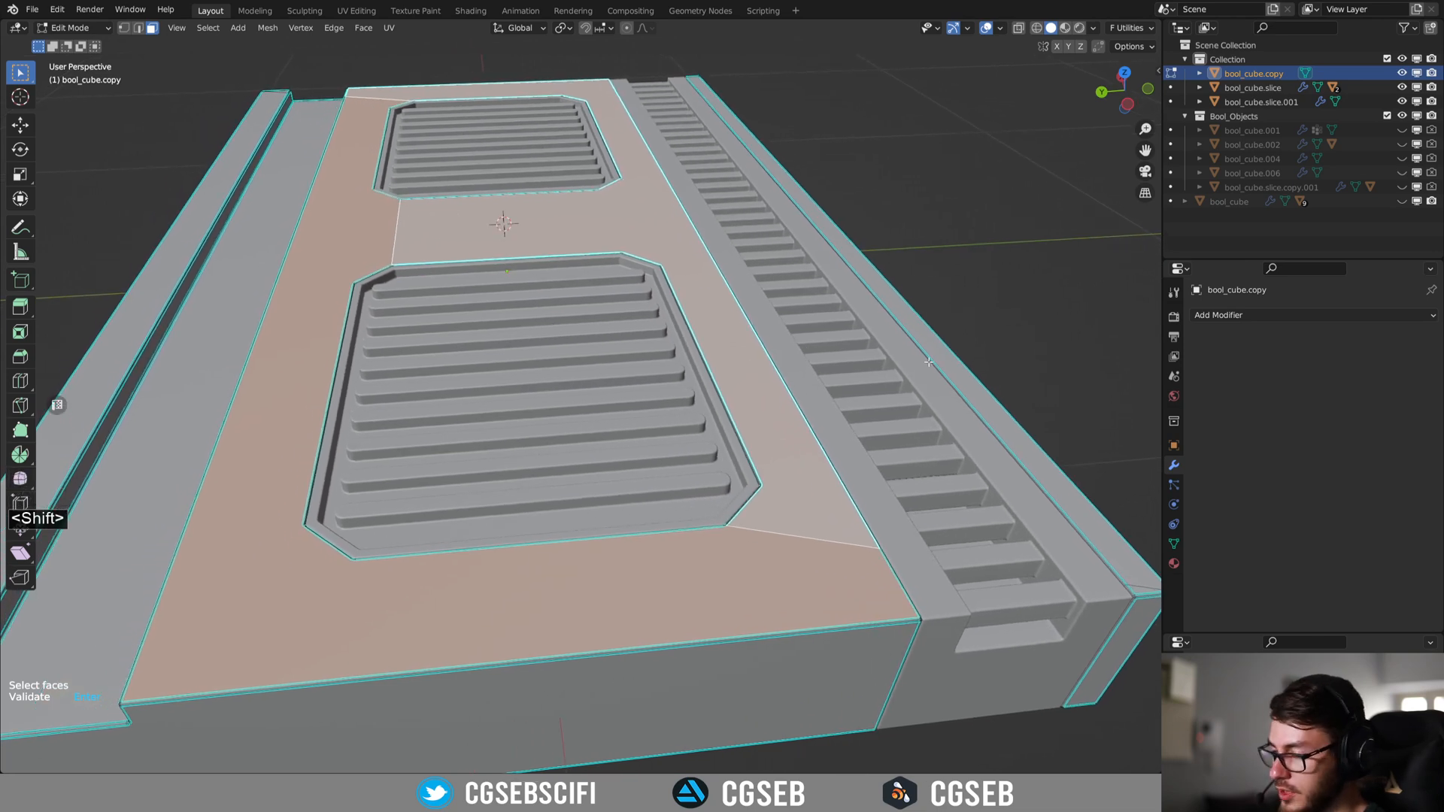
pyautogui.press('i')
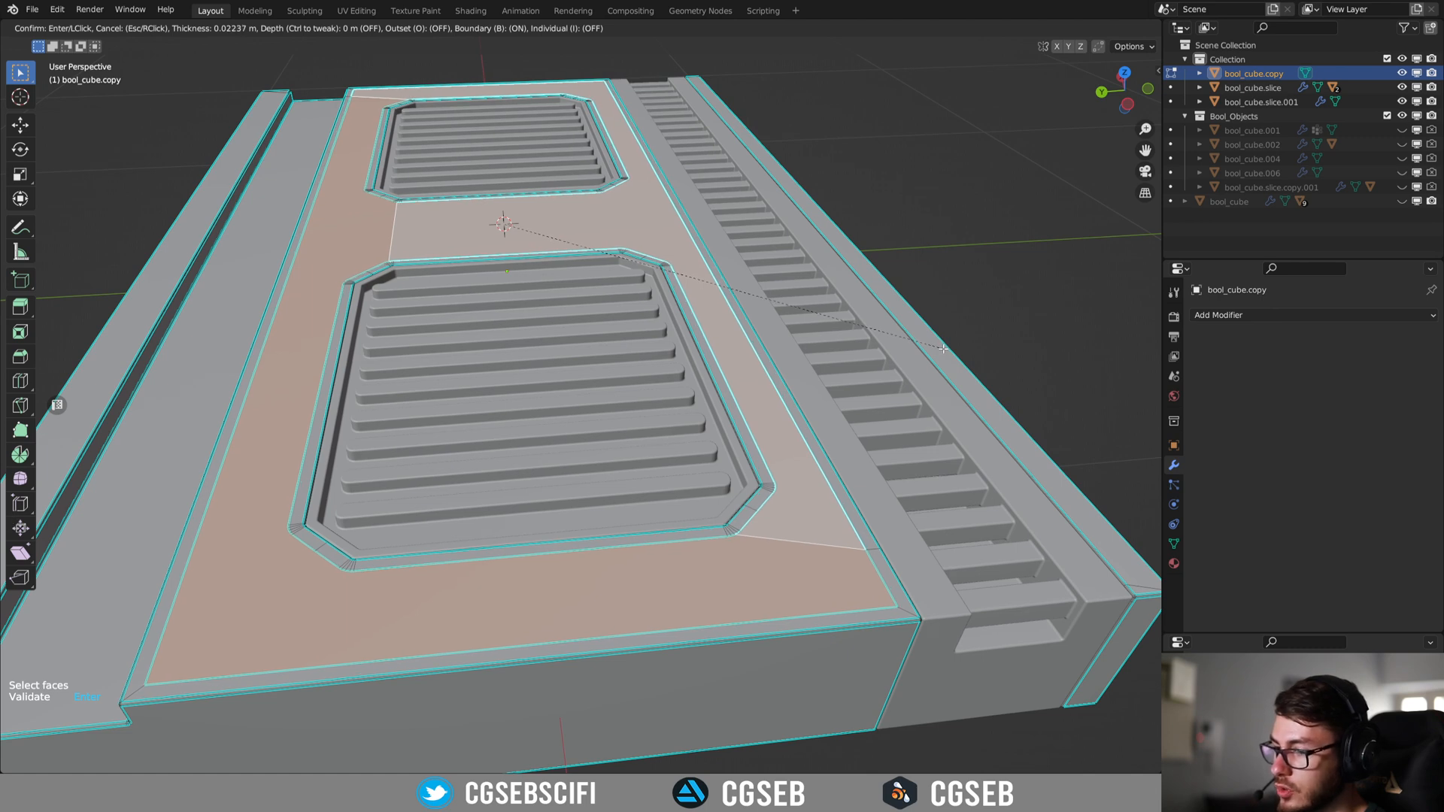
pyautogui.click(943, 348)
pyautogui.press('Return')
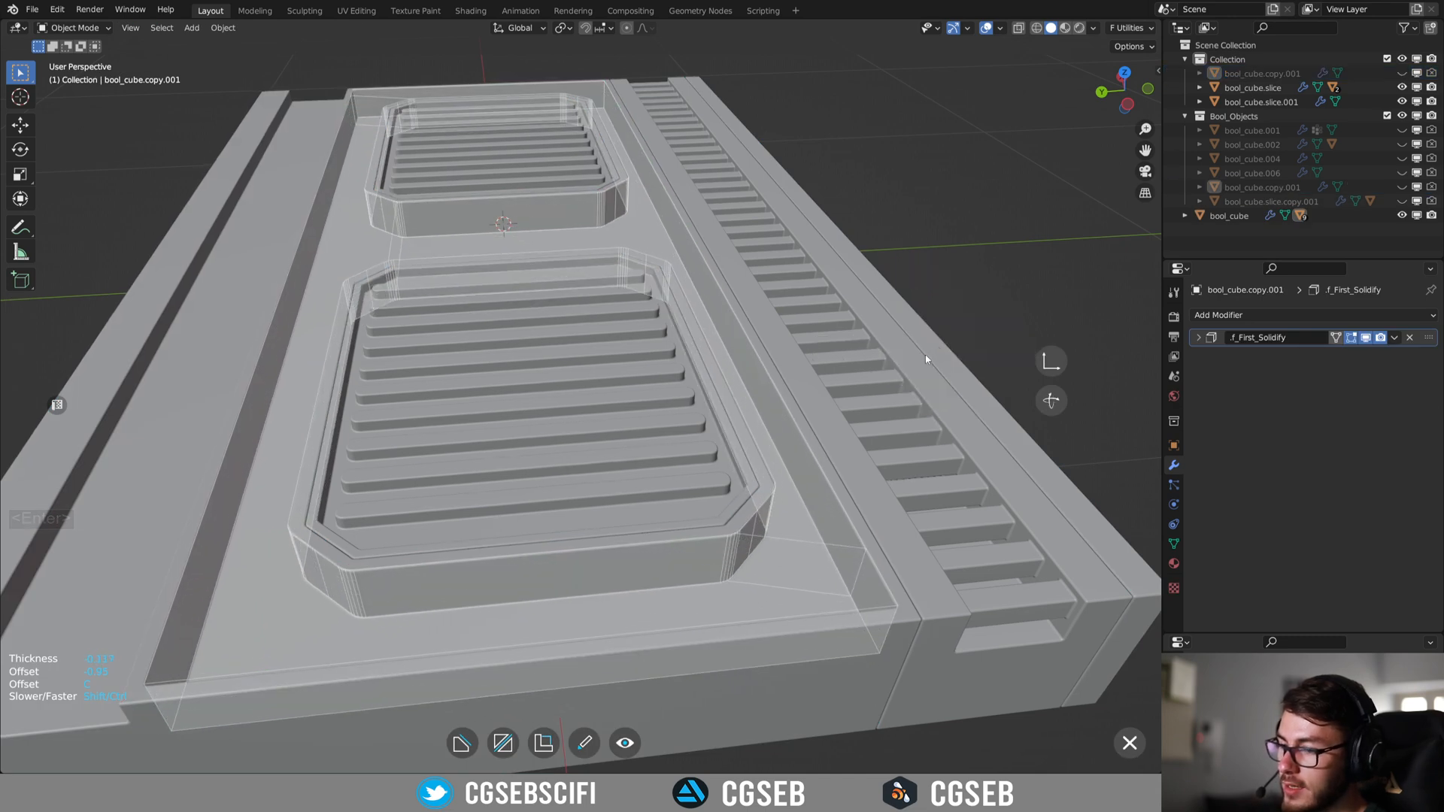
pyautogui.rightClick(939, 354)
pyautogui.click(1015, 365)
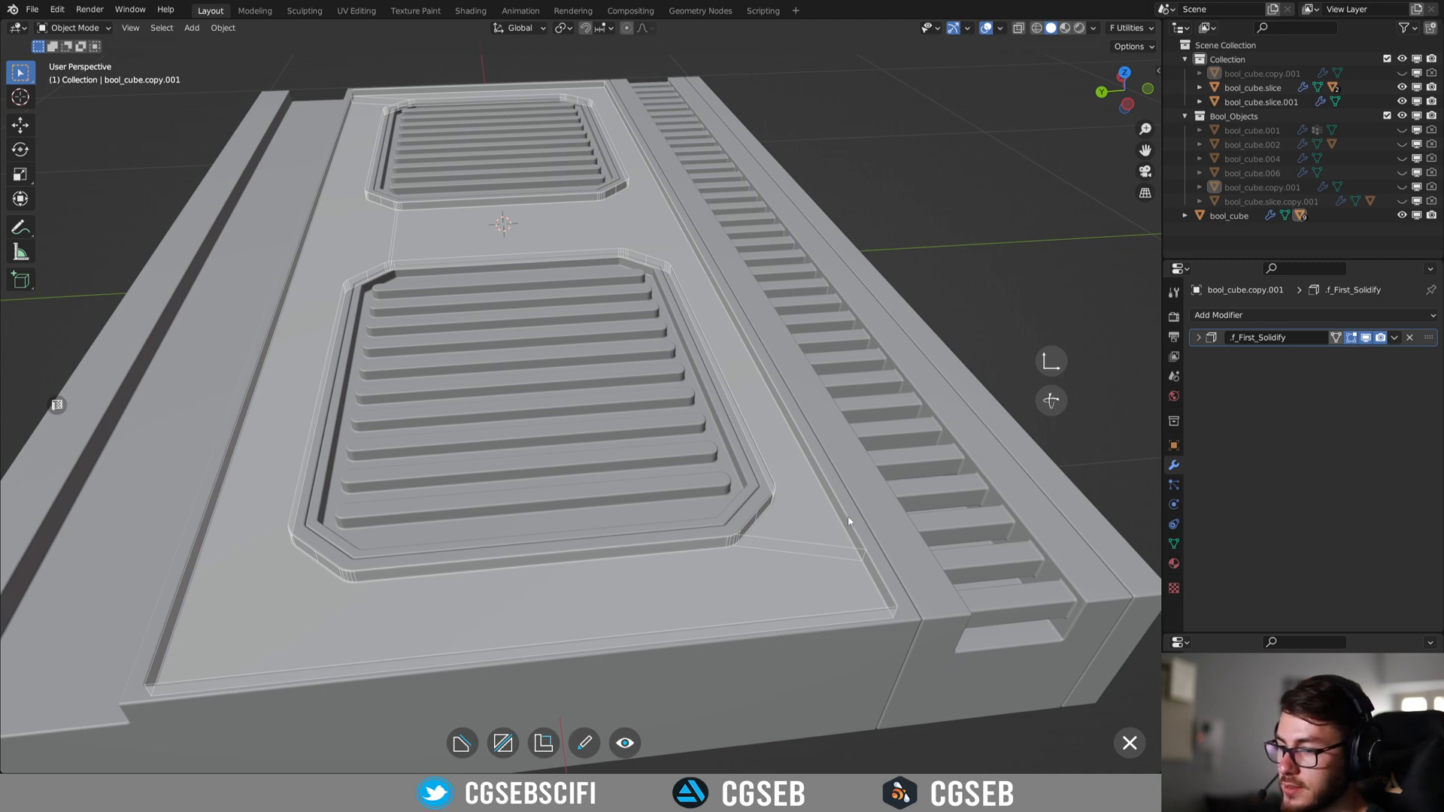
# Examine the shallow inset cut around both ribbed plates, checking the chamfered corners, outer edges and the strip between the plates.
pyautogui.moveTo(534, 476); pyautogui.dragTo(695, 489, button='middle')
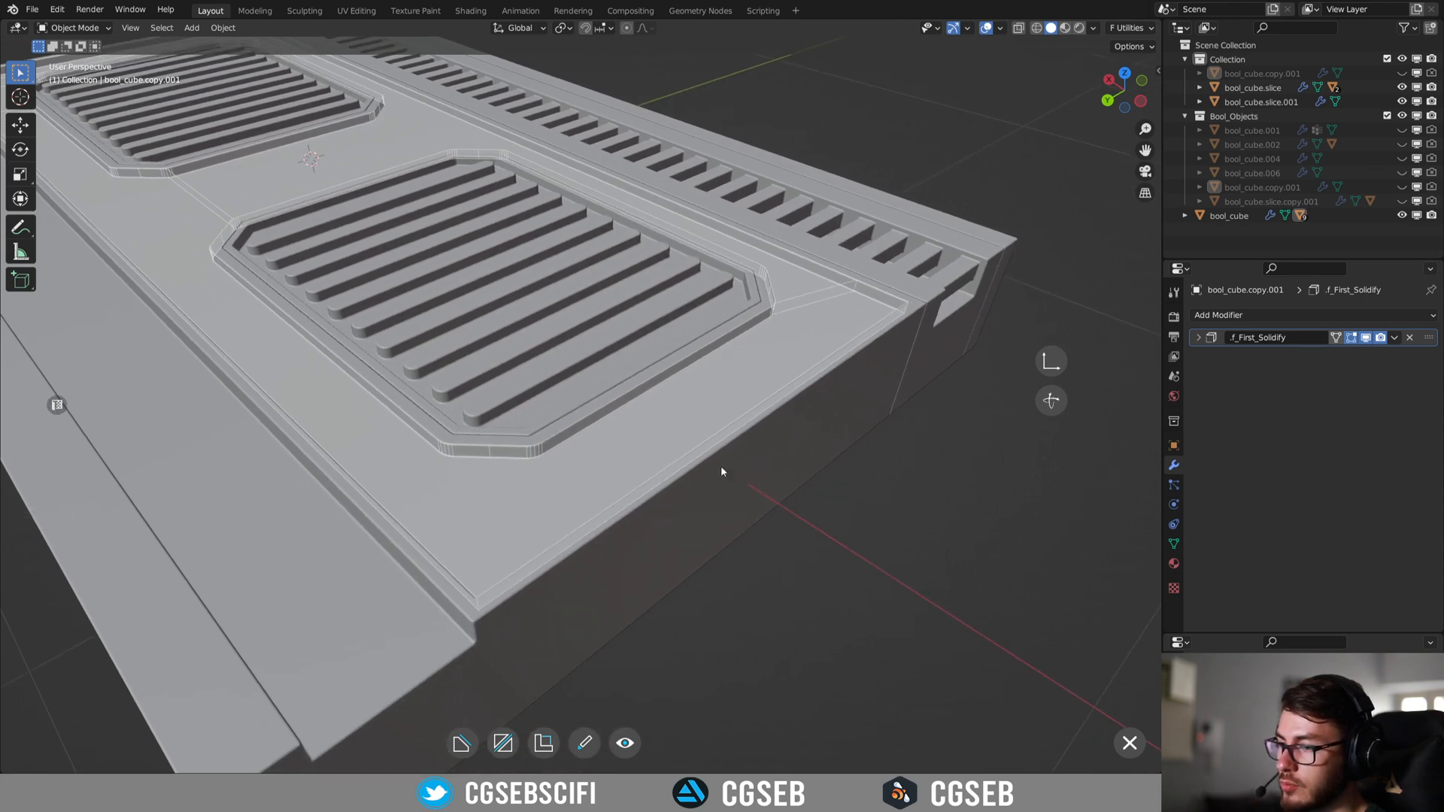
pyautogui.keyDown('shift'); pyautogui.moveTo(501, 343); pyautogui.dragTo(615, 388, button='middle'); pyautogui.keyUp('shift')
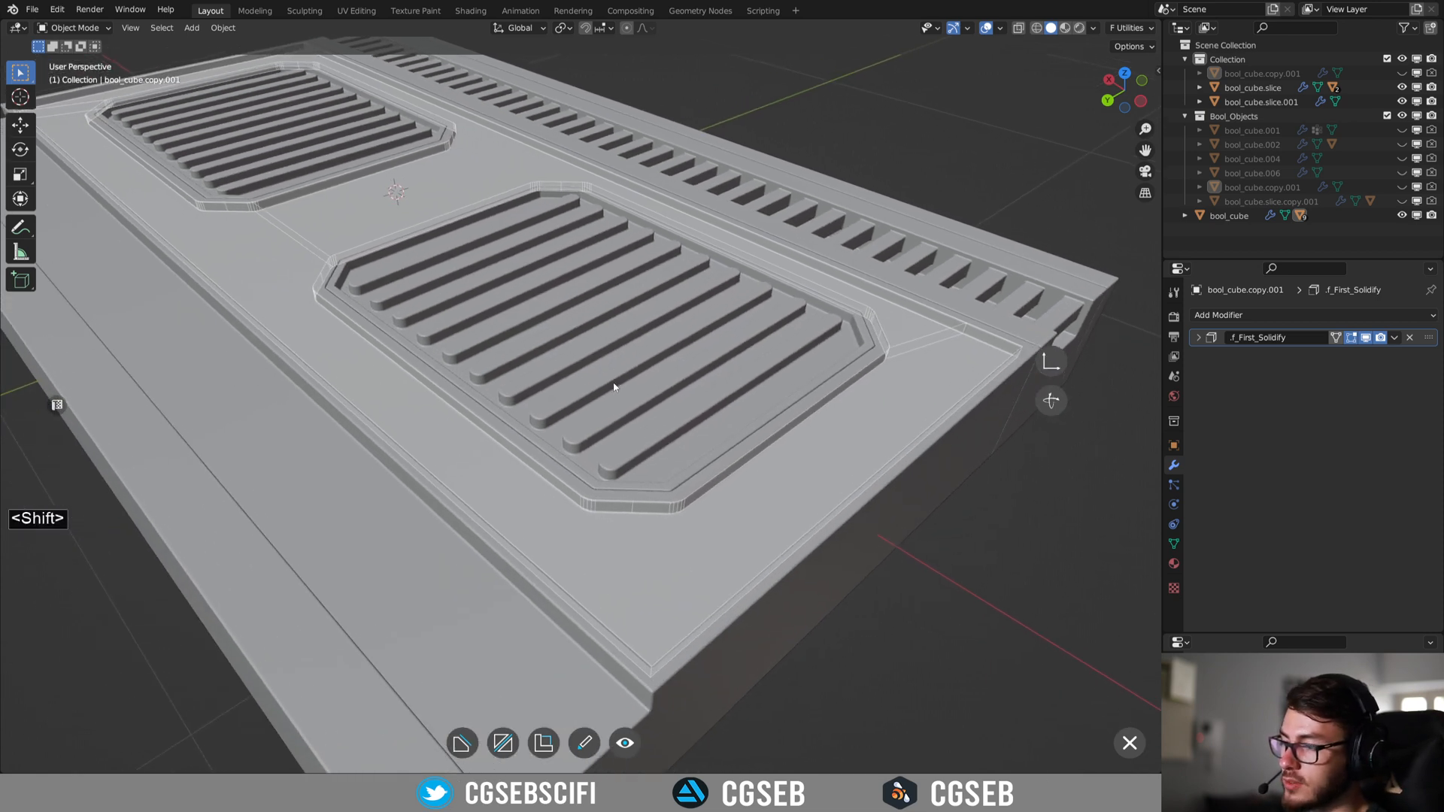
pyautogui.keyDown('shift'); pyautogui.moveTo(642, 325); pyautogui.dragTo(501, 319, button='middle'); pyautogui.keyUp('shift')
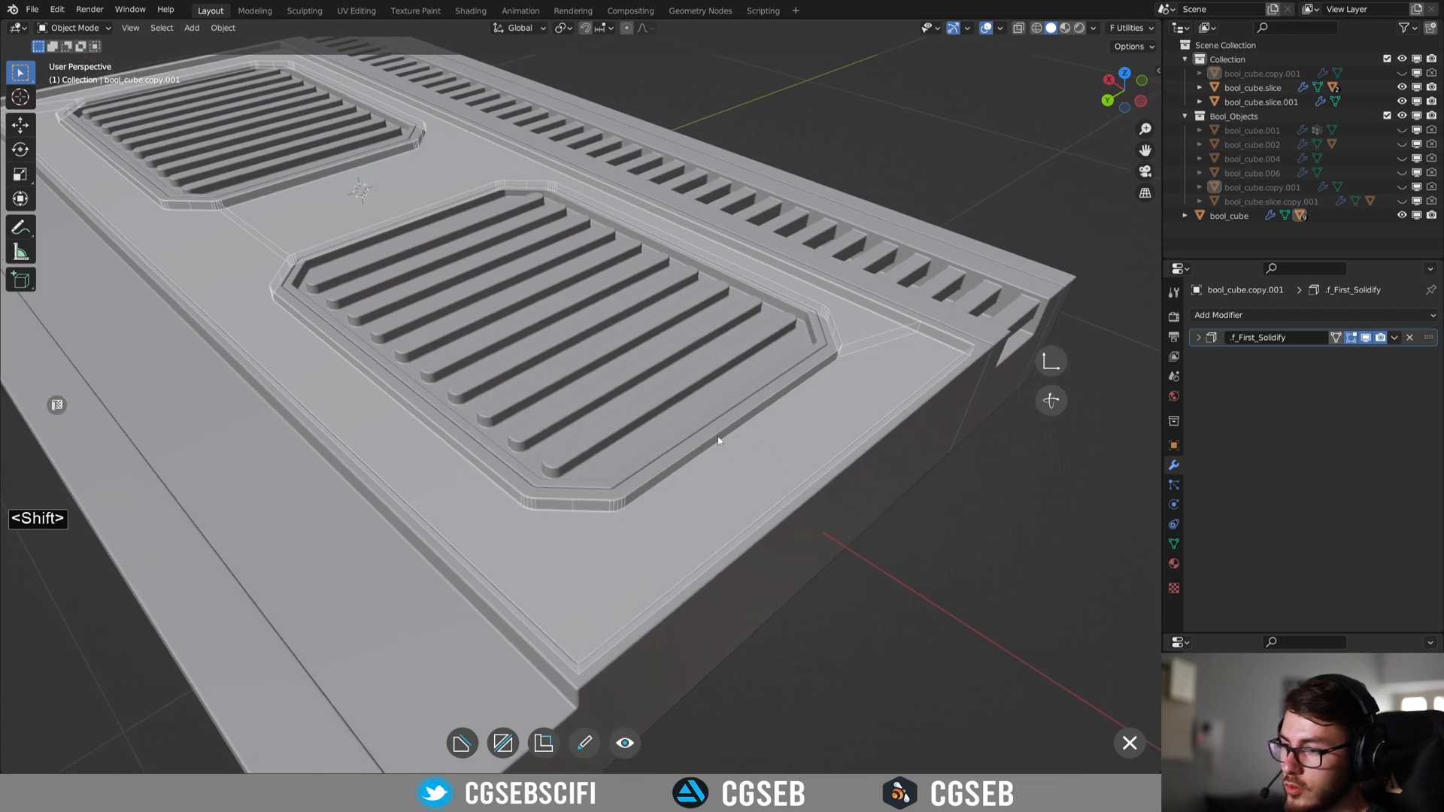
pyautogui.moveTo(763, 396); pyautogui.dragTo(665, 389, button='middle')
pyautogui.scroll(4, 665, 389)
pyautogui.keyDown('shift'); pyautogui.moveTo(561, 363); pyautogui.dragTo(657, 375, button='middle'); pyautogui.keyUp('shift')
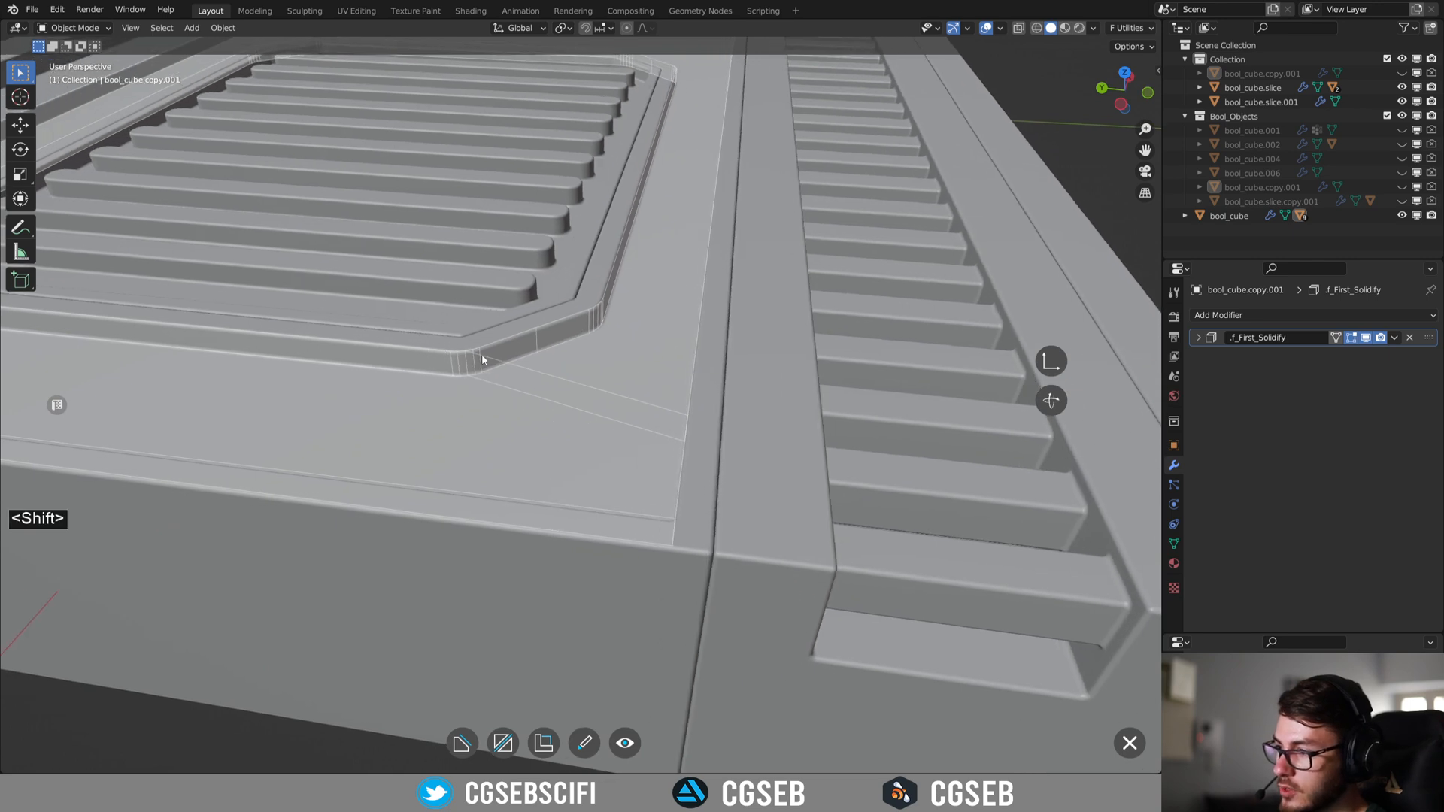
pyautogui.moveTo(486, 383); pyautogui.dragTo(544, 391, button='middle')
pyautogui.keyDown('shift'); pyautogui.moveTo(410, 345); pyautogui.dragTo(681, 528, button='middle'); pyautogui.keyUp('shift')
pyautogui.keyDown('shift'); pyautogui.moveTo(514, 392); pyautogui.dragTo(708, 264, button='middle'); pyautogui.keyUp('shift')
pyautogui.scroll(-2, 753, 351)
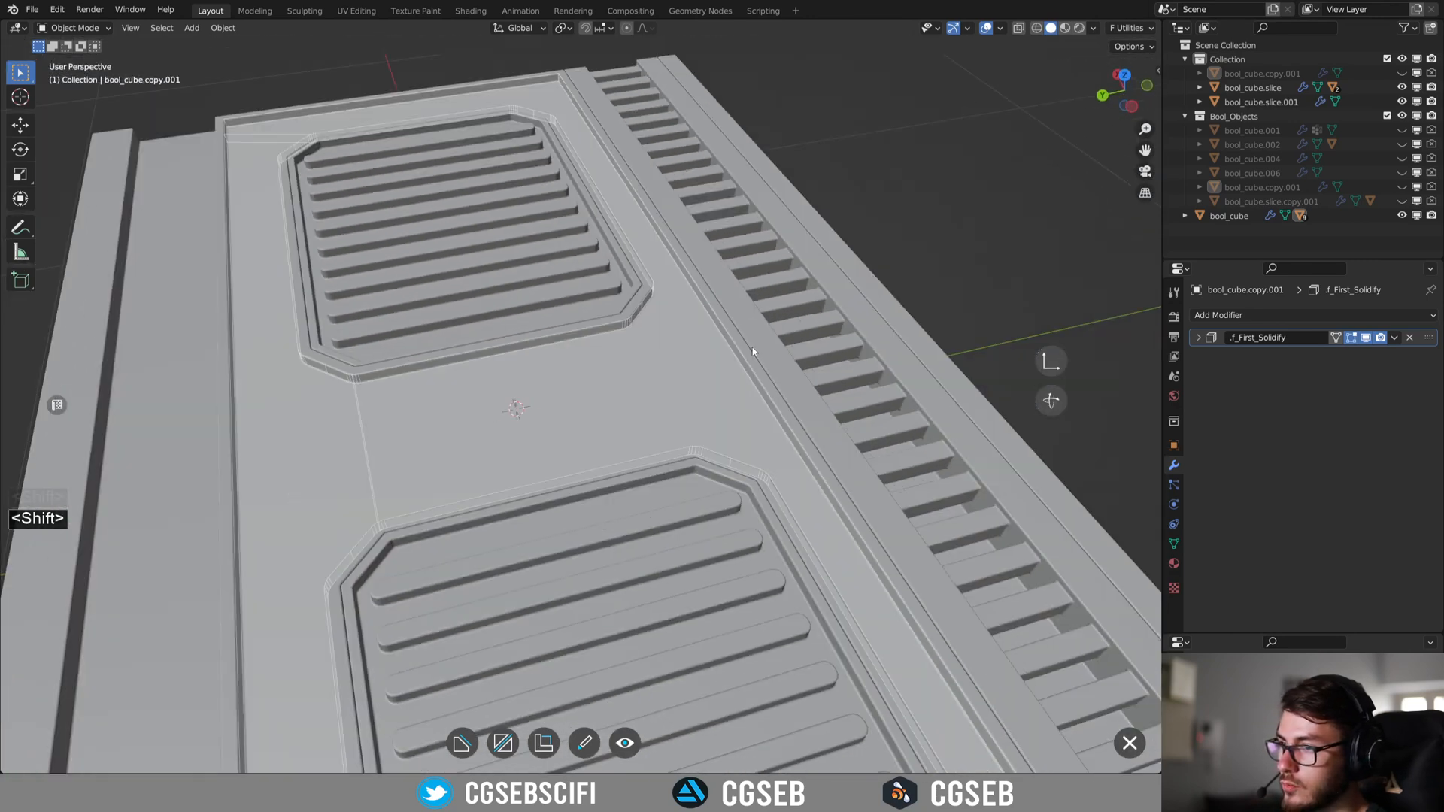
pyautogui.moveTo(752, 352); pyautogui.dragTo(761, 314, button='middle')
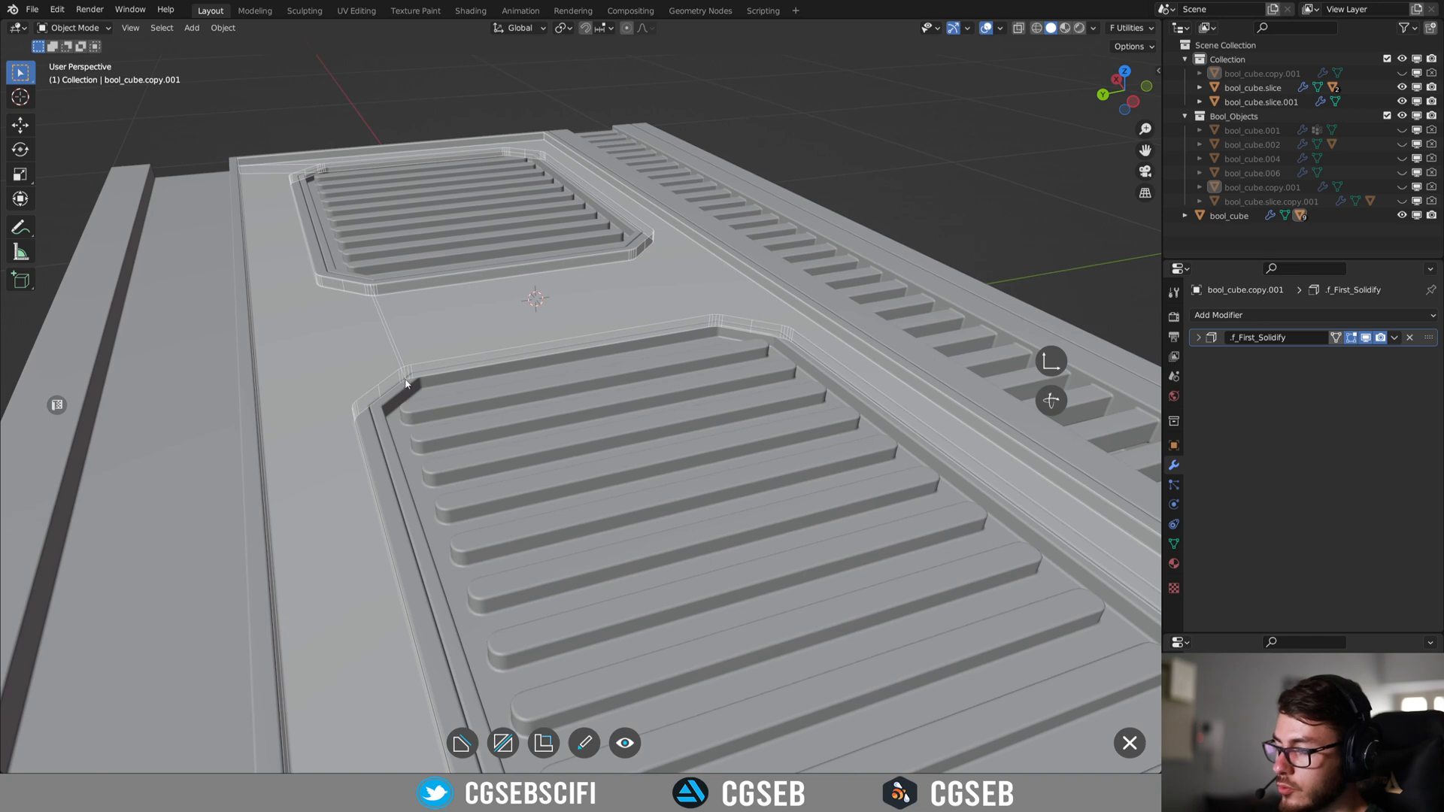
pyautogui.keyDown('shift'); pyautogui.moveTo(434, 397); pyautogui.dragTo(510, 359, button='middle'); pyautogui.keyUp('shift')
pyautogui.scroll(2, 468, 361)
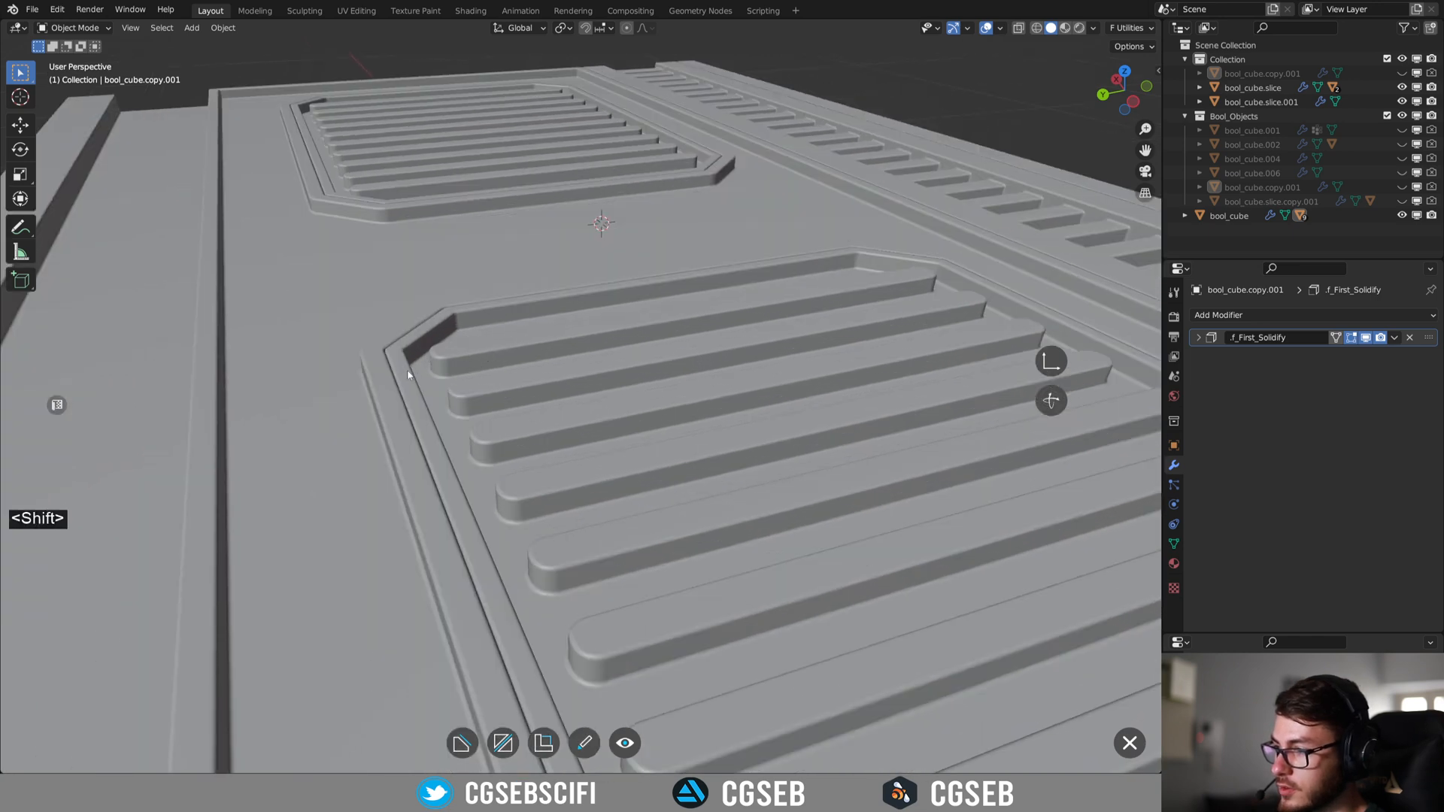
pyautogui.scroll(-3, 436, 356)
pyautogui.moveTo(462, 371); pyautogui.dragTo(558, 352, button='middle')
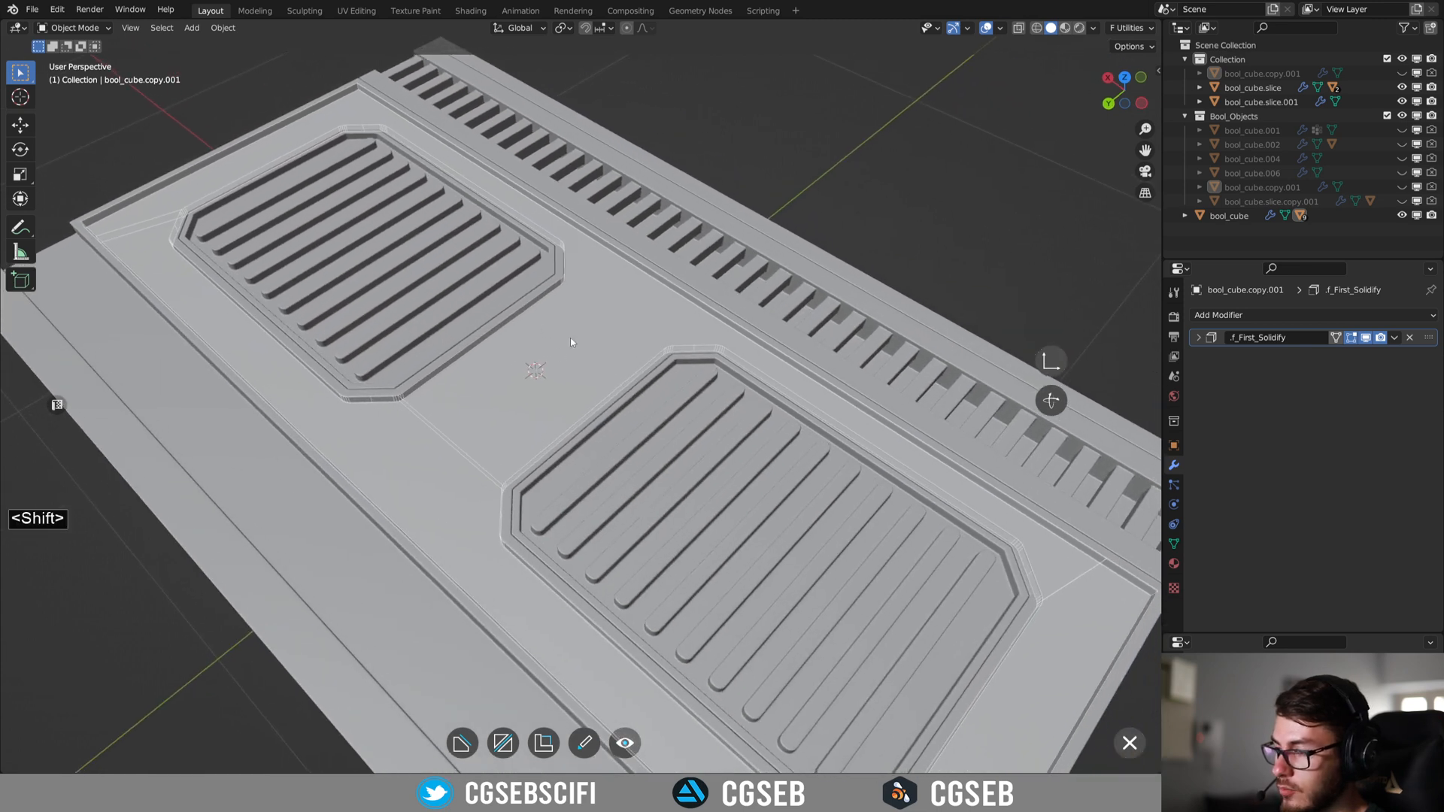
# Finish the shallow inset cut on the main body and inspect the raised borders around the ribbed plates.
pyautogui.click(570, 337)
pyautogui.scroll(-3, 570, 337)
pyautogui.moveTo(570, 337); pyautogui.dragTo(625, 332, button='middle')
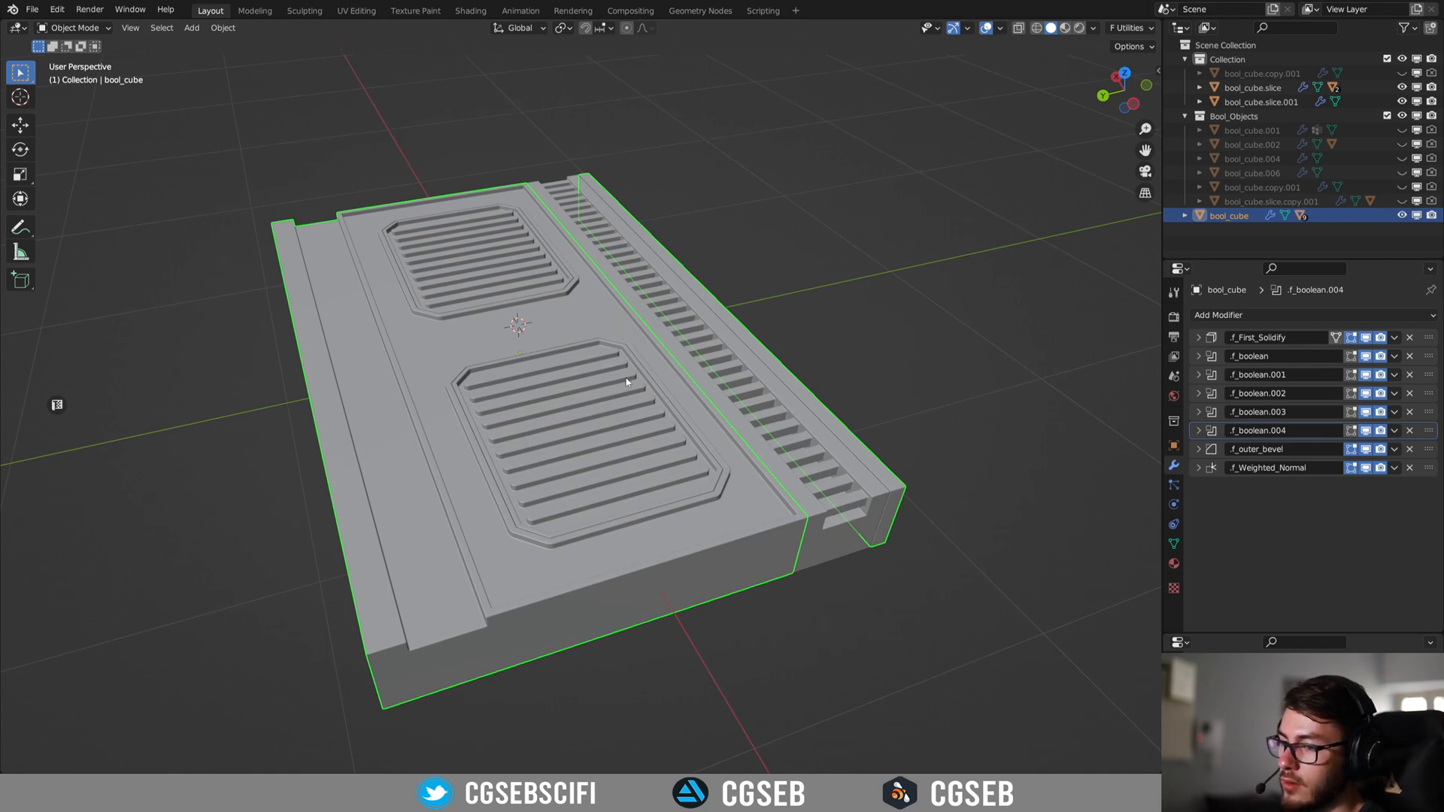
pyautogui.keyDown('shift'); pyautogui.moveTo(752, 419); pyautogui.dragTo(720, 338, button='middle'); pyautogui.keyUp('shift')
pyautogui.scroll(3, 683, 412)
pyautogui.scroll(2, 599, 349)
pyautogui.moveTo(600, 349); pyautogui.dragTo(534, 381, button='middle')
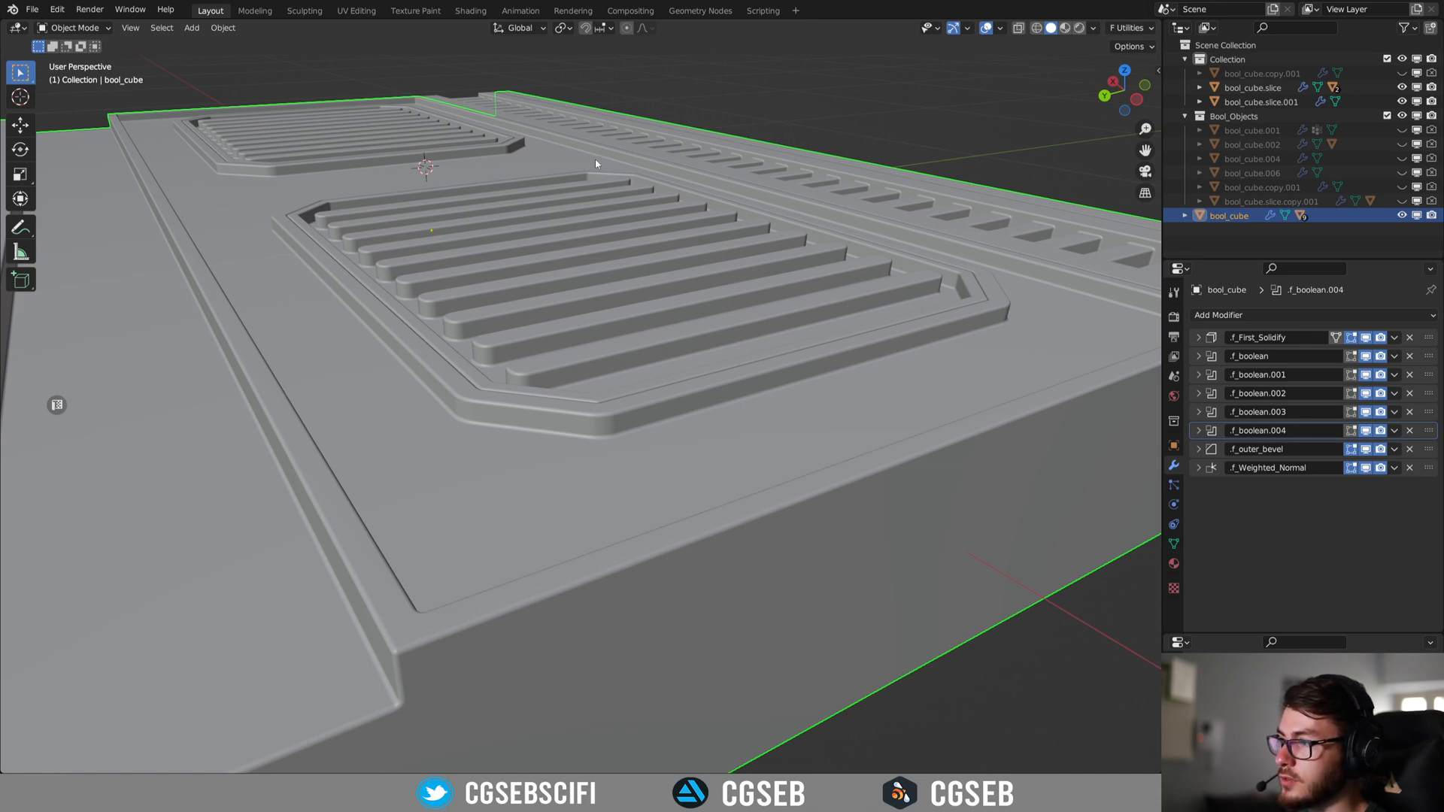
# Start another cut on the main body from existing faces, selecting both top faces around the ribbed recesses.
pyautogui.keyDown('shift'); pyautogui.moveTo(621, 419); pyautogui.dragTo(483, 465, button='middle'); pyautogui.keyUp('shift')
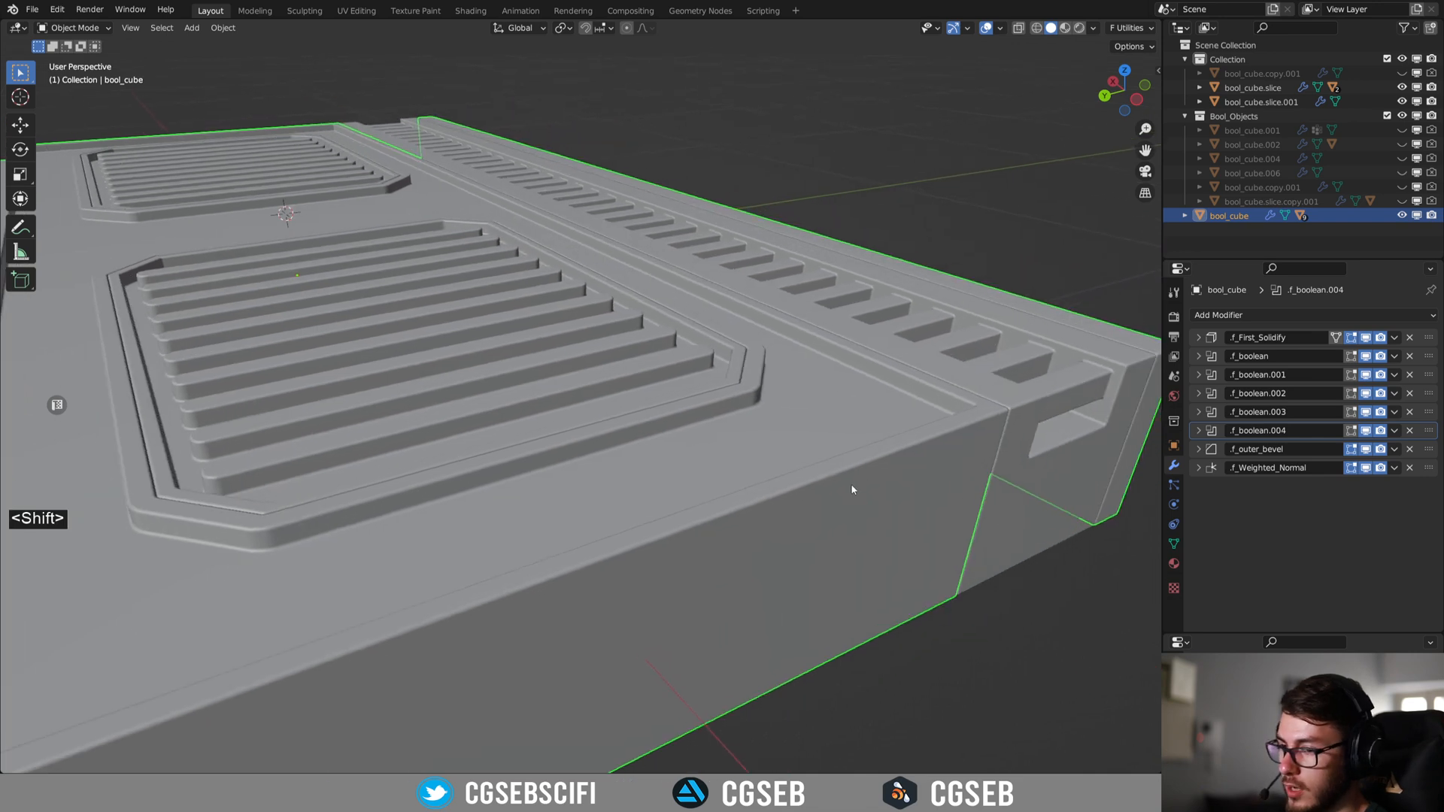
pyautogui.click(897, 545)
pyautogui.keyDown('shift'); pyautogui.click(862, 465); pyautogui.keyUp('shift')
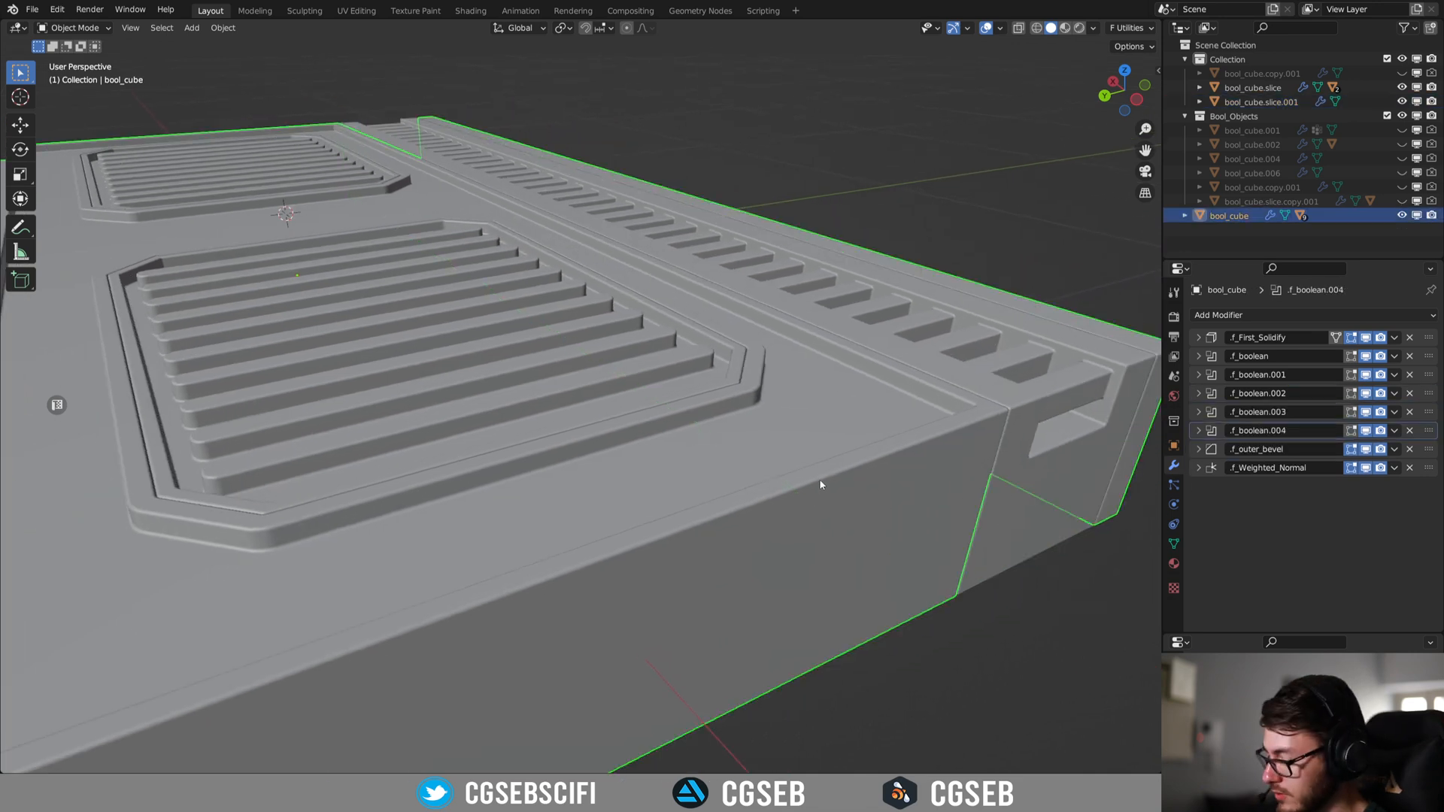
pyautogui.press('f')
pyautogui.click(725, 456)
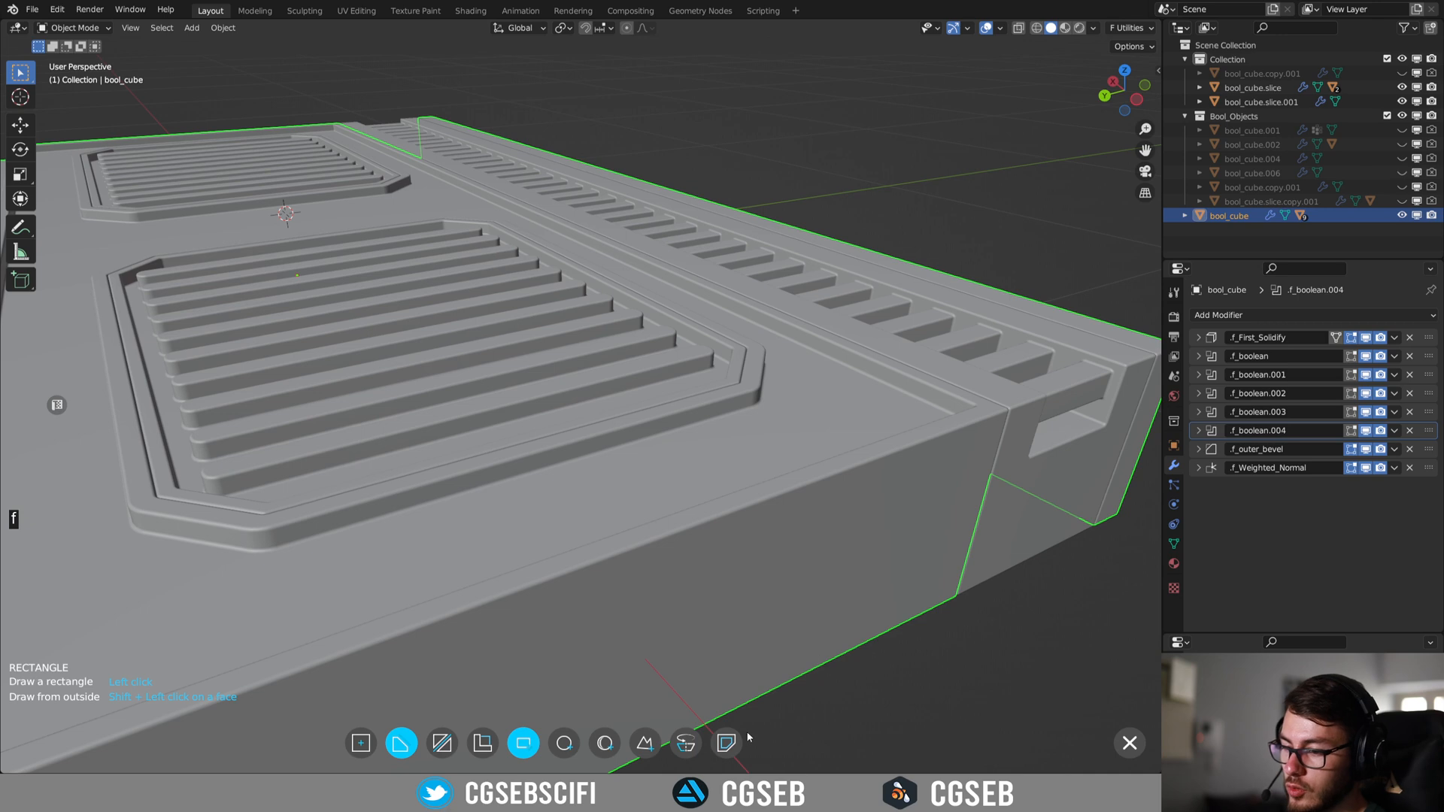
pyautogui.click(727, 743)
pyautogui.click(755, 450)
pyautogui.keyDown('shift'); pyautogui.click(792, 390); pyautogui.keyUp('shift')
# Inset the two selected top faces by about 0.008 m and validate them as the cutter.
pyautogui.moveTo(350, 297); pyautogui.dragTo(259, 279, button='middle')
pyautogui.moveTo(561, 377); pyautogui.dragTo(661, 414, button='middle')
pyautogui.scroll(2, 661, 414)
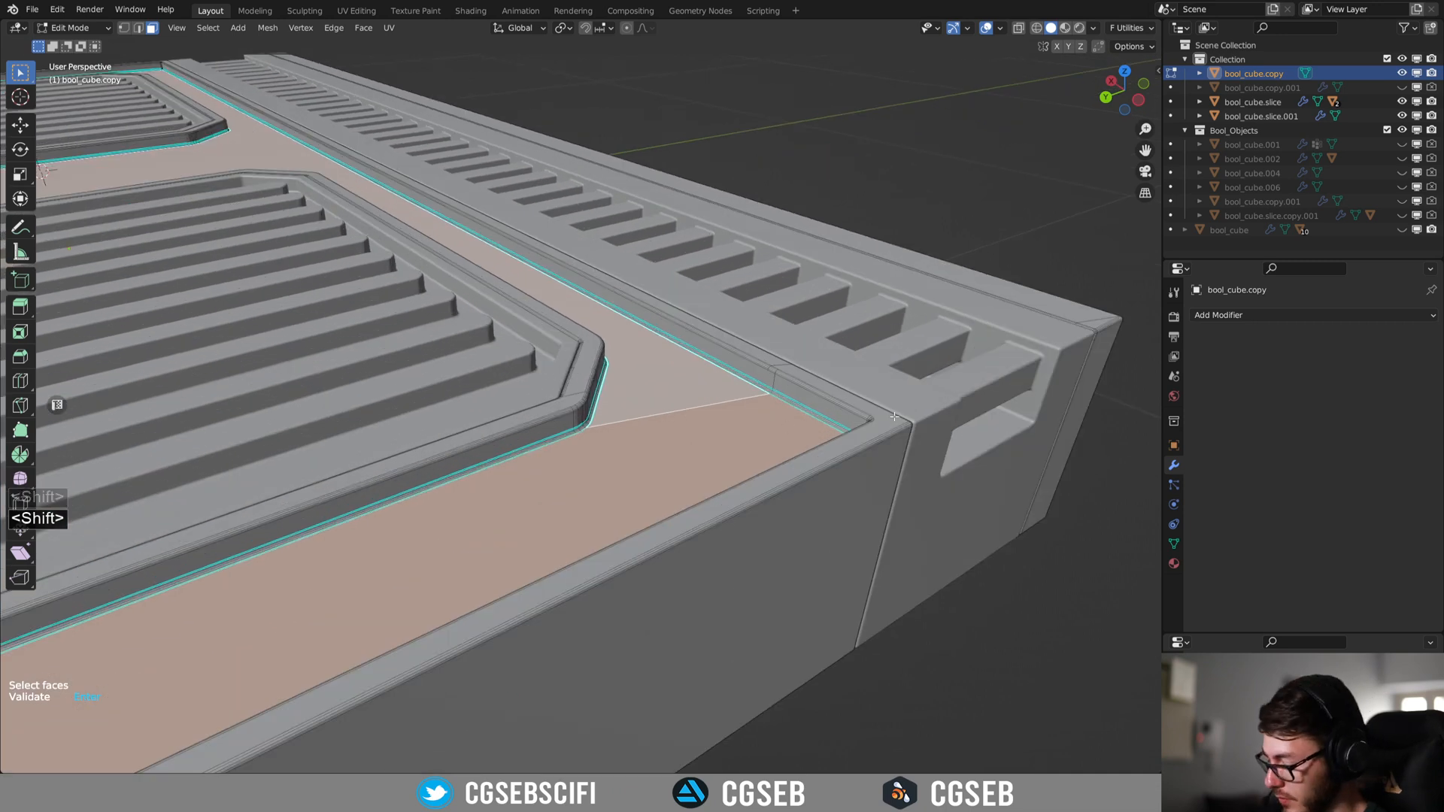
pyautogui.press('i')
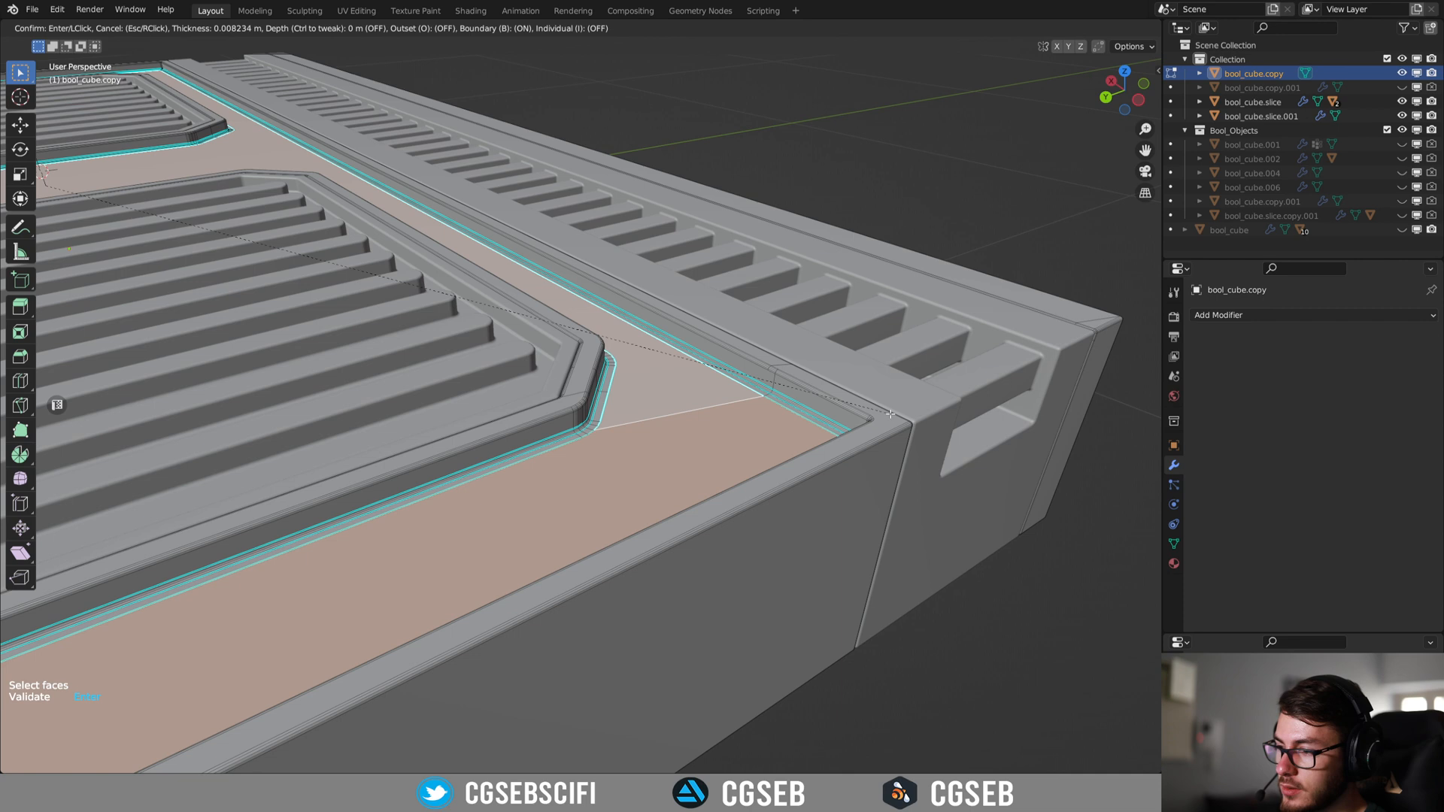
pyautogui.moveTo(774, 396); pyautogui.dragTo(857, 402, button='middle')
pyautogui.scroll(2, 857, 403)
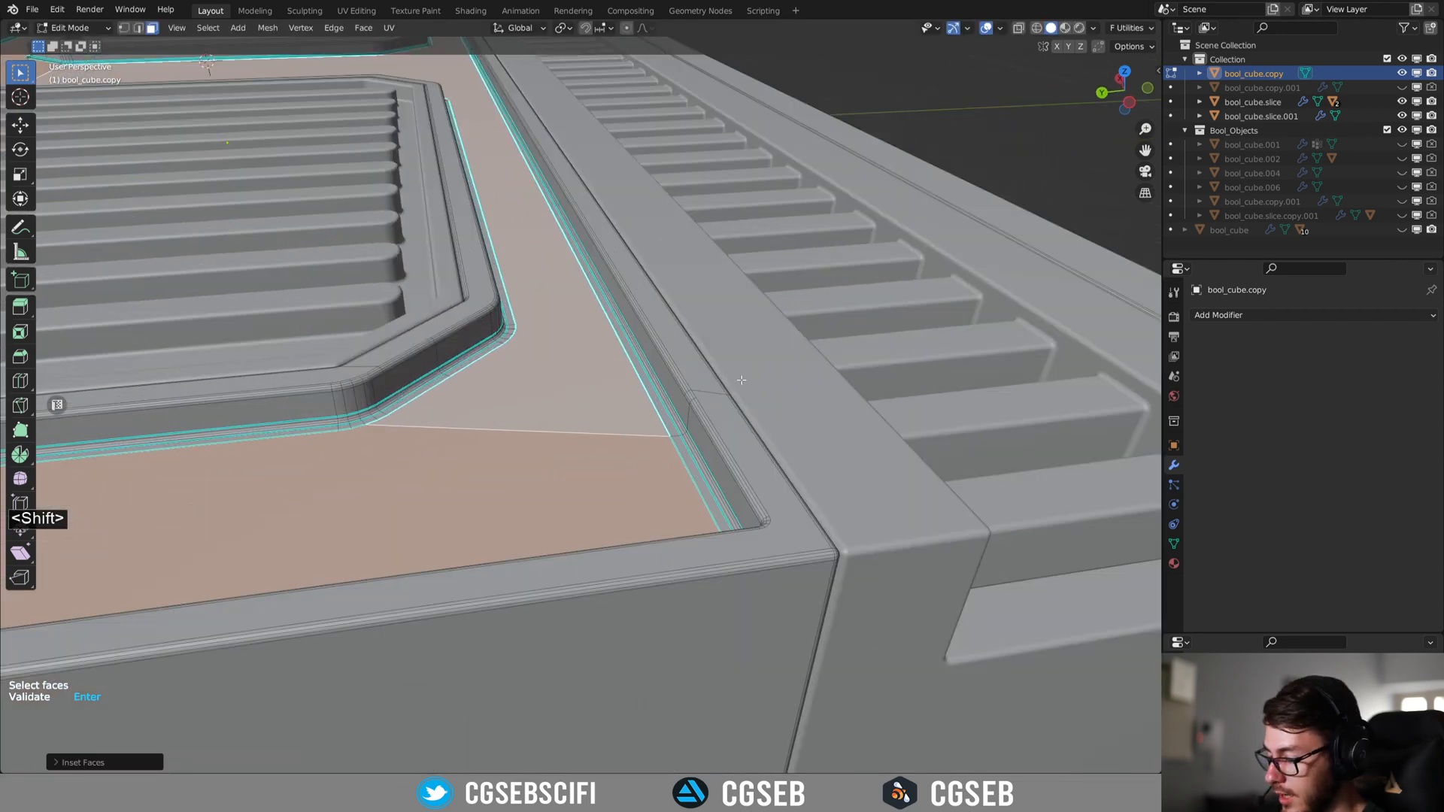
pyautogui.press('Return')
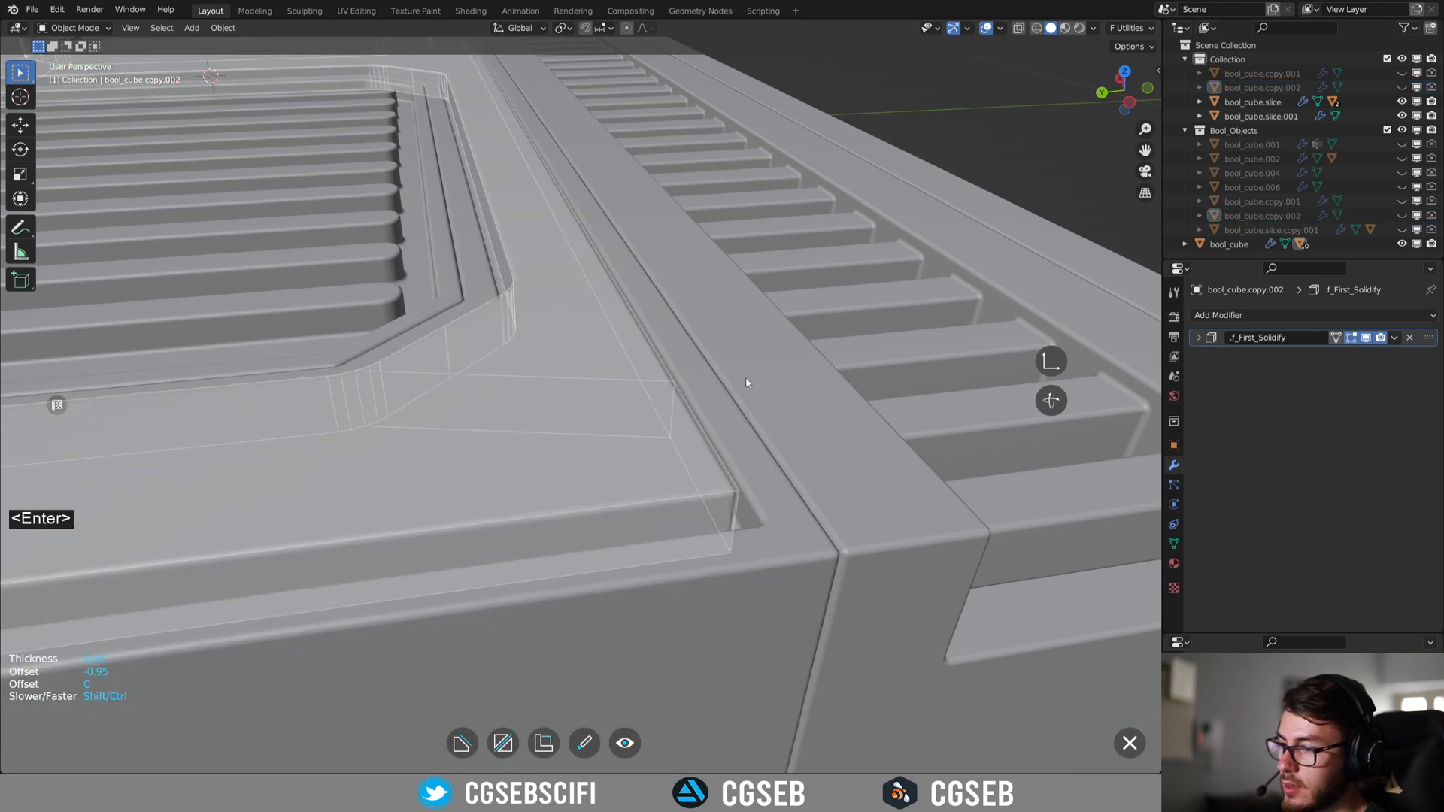
# Set a shallow depth for the inset-face cut on the main body and finish the operation.
pyautogui.press('shift')
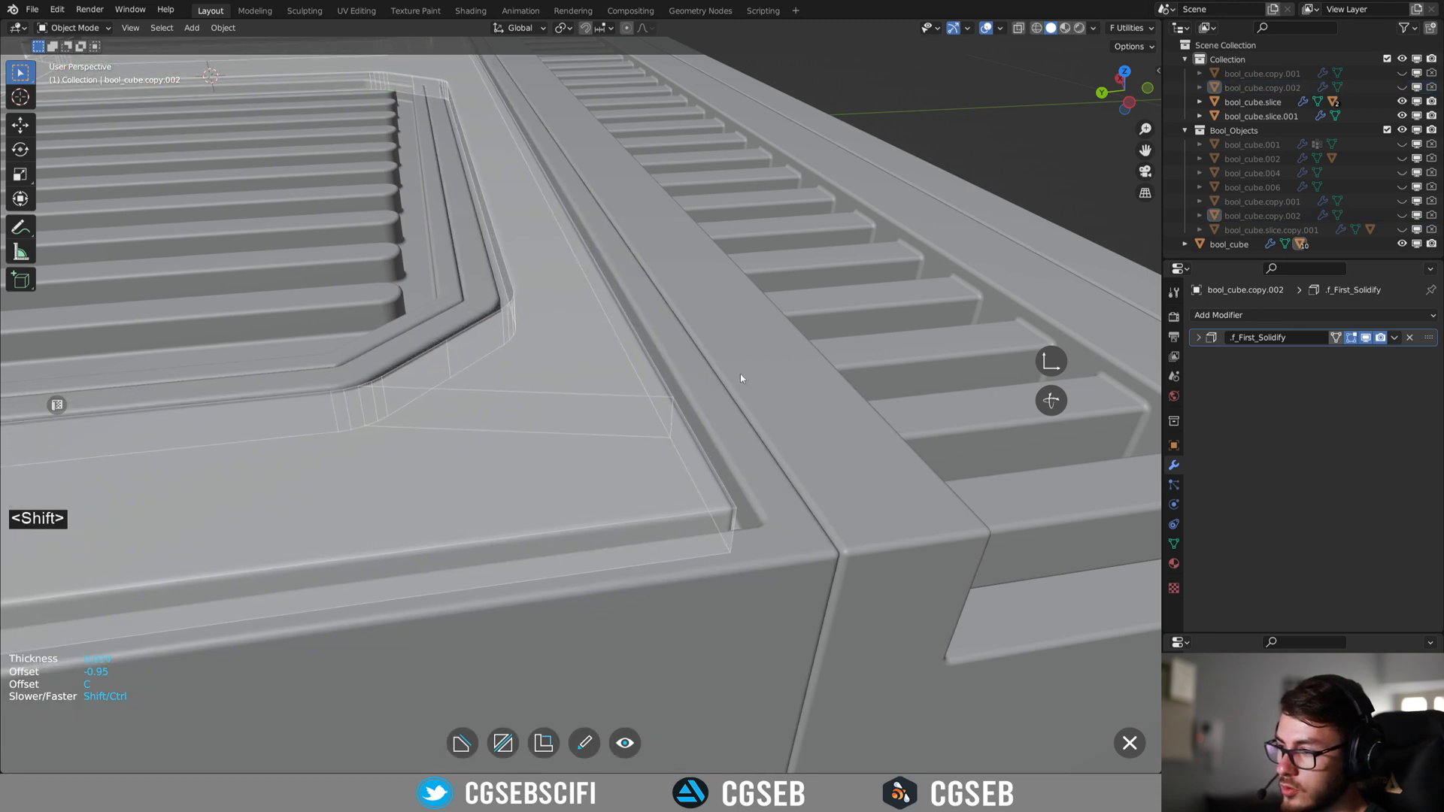
pyautogui.rightClick(740, 373)
pyautogui.scroll(-4, 705, 372)
pyautogui.moveTo(705, 373); pyautogui.dragTo(827, 376, button='middle')
pyautogui.scroll(-3, 775, 429)
pyautogui.scroll(-3, 631, 376)
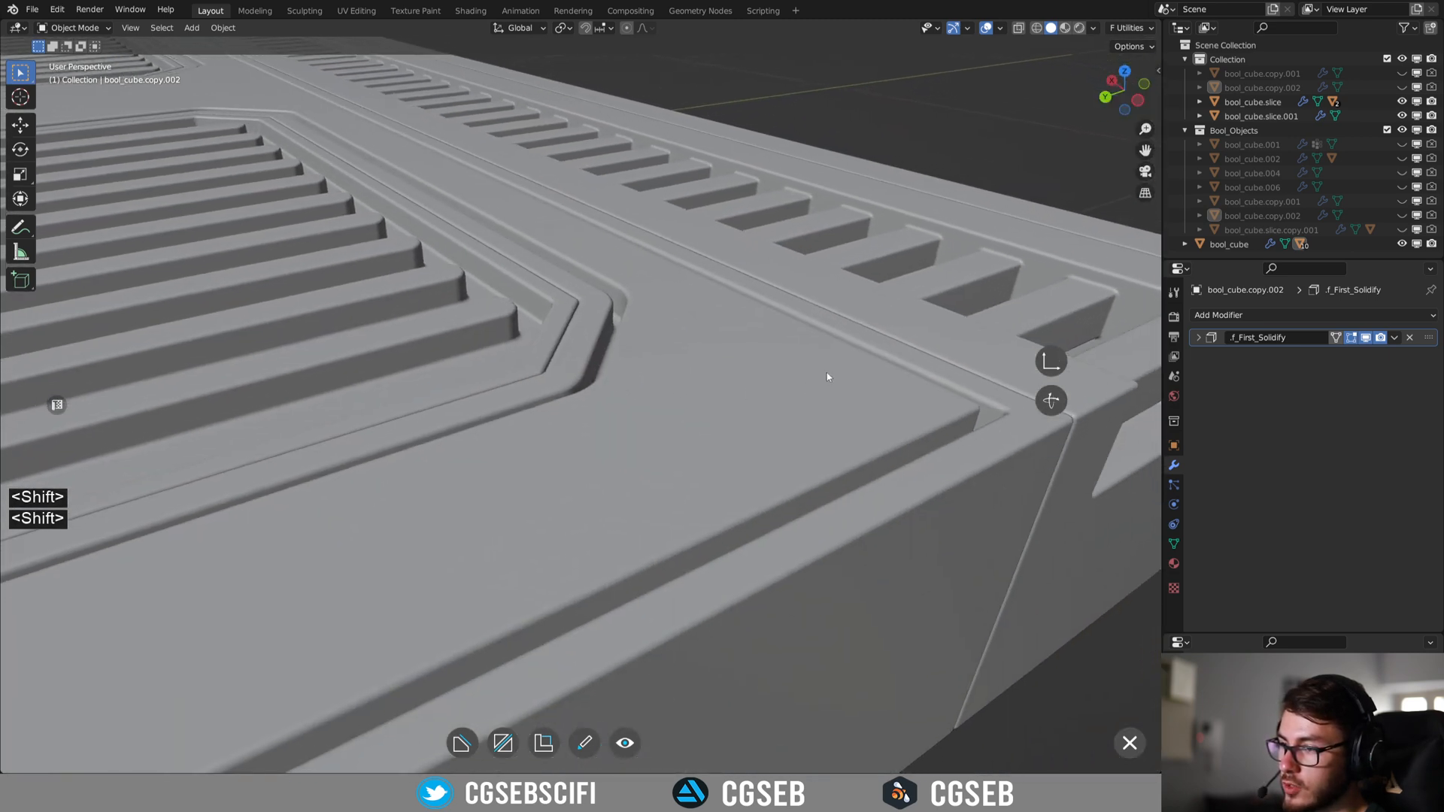
pyautogui.moveTo(819, 426); pyautogui.dragTo(746, 409, button='middle')
pyautogui.click(628, 390)
# Enable cavity shading for the viewport and inspect the panel's grooves, borders and ribbed recesses.
pyautogui.moveTo(627, 391); pyautogui.dragTo(605, 338, button='middle')
pyautogui.click(1092, 28)
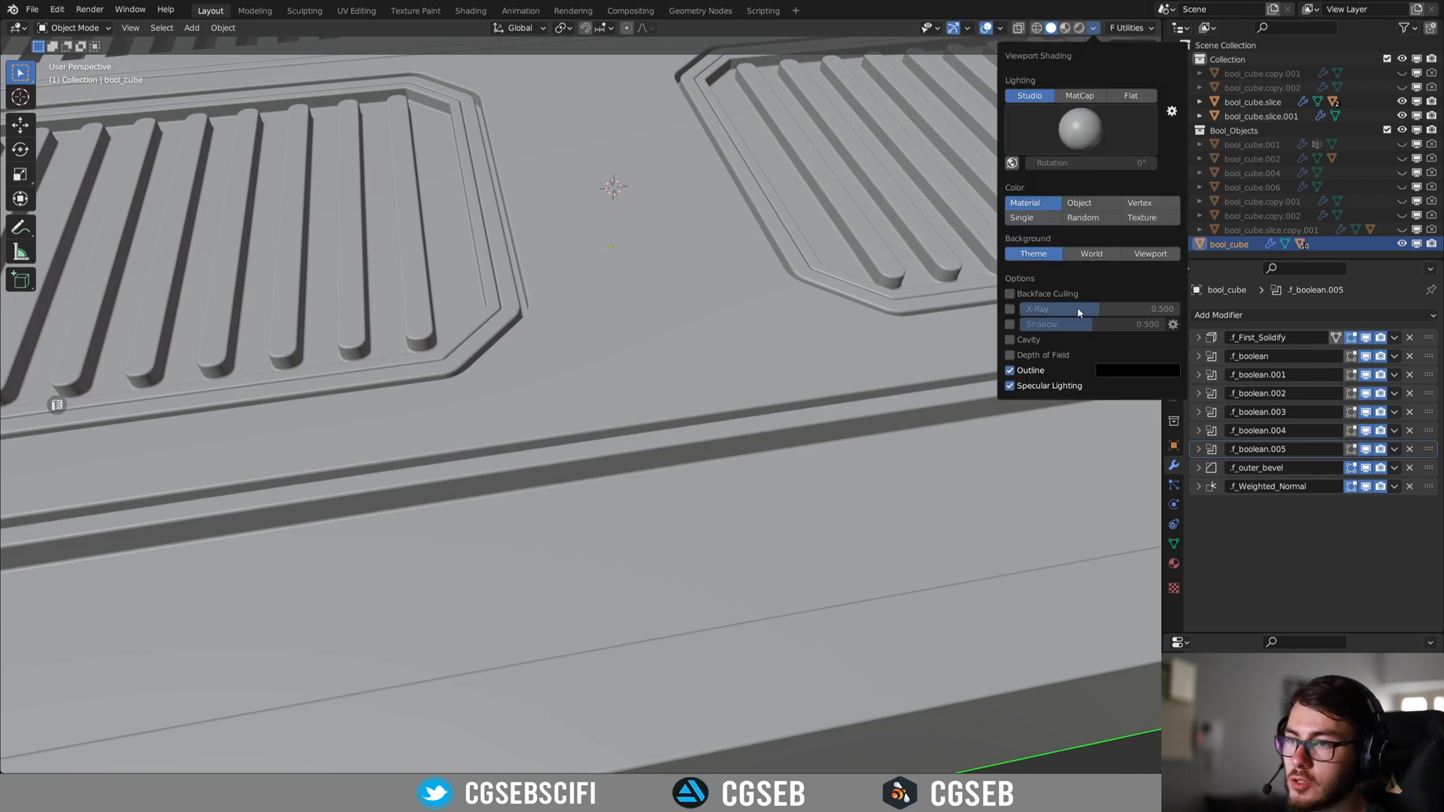
pyautogui.moveTo(612, 397)
pyautogui.mouseDown(button='middle')
pyautogui.moveTo(741, 422)
pyautogui.moveTo(852, 409)
pyautogui.moveTo(797, 327)
pyautogui.moveTo(781, 255)
pyautogui.moveTo(789, 307)
pyautogui.moveTo(838, 323)
pyautogui.moveTo(597, 359)
pyautogui.moveTo(524, 346)
pyautogui.moveTo(526, 323)
pyautogui.moveTo(592, 495)
pyautogui.mouseUp(button='middle')
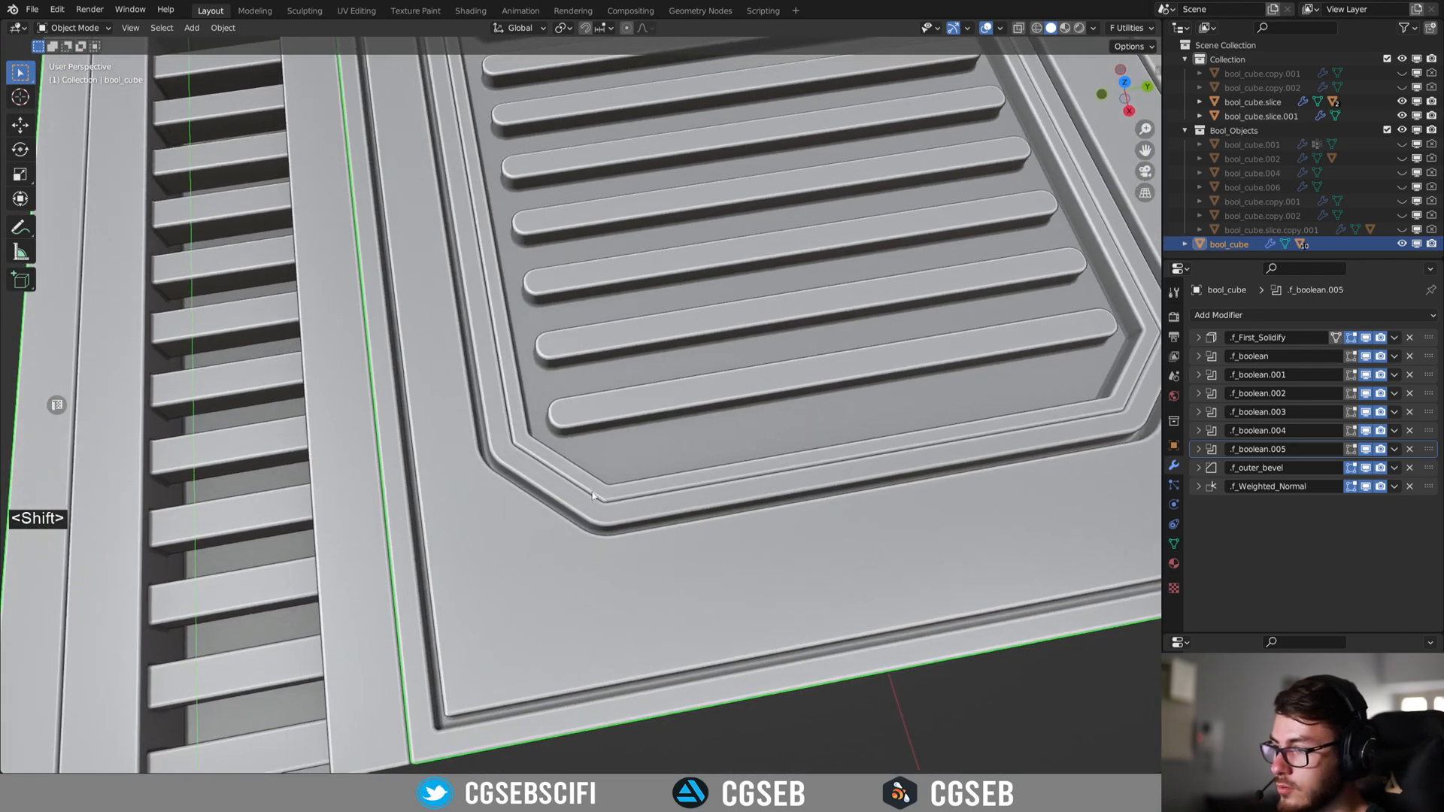
pyautogui.keyDown('shift'); pyautogui.moveTo(440, 273); pyautogui.dragTo(539, 464, button='middle'); pyautogui.keyUp('shift')
pyautogui.keyDown('shift'); pyautogui.moveTo(448, 120); pyautogui.dragTo(492, 491, button='middle'); pyautogui.keyUp('shift')
pyautogui.moveTo(897, 208); pyautogui.dragTo(708, 375, button='middle')
pyautogui.keyDown('shift'); pyautogui.moveTo(557, 369); pyautogui.dragTo(700, 433, button='middle'); pyautogui.keyUp('shift')
pyautogui.keyDown('shift'); pyautogui.moveTo(421, 350); pyautogui.dragTo(570, 350, button='middle'); pyautogui.keyUp('shift')
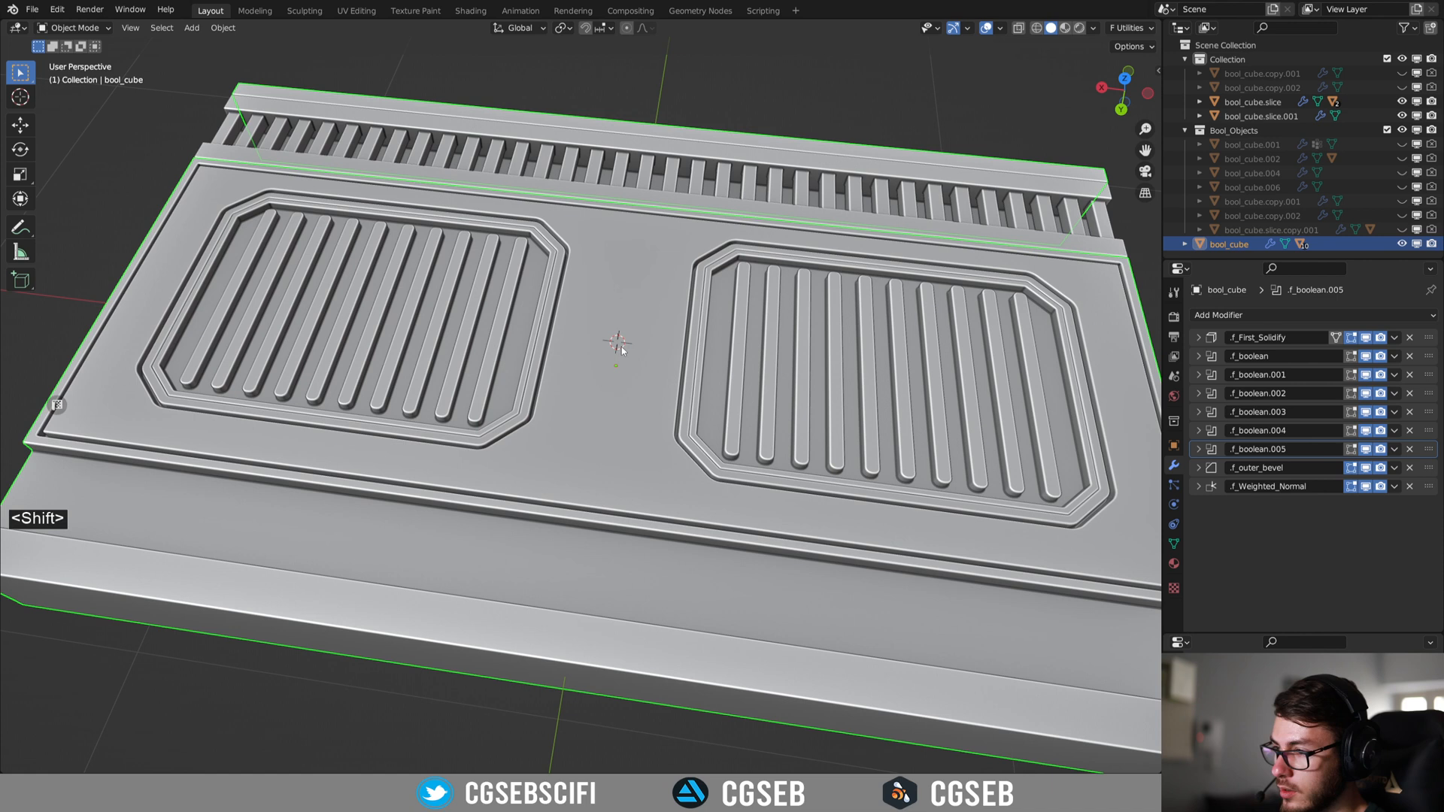
# Cut a small narrow rectangle into the main body, drawn from the centre of the strip between the ribbed recesses.
pyautogui.press('f')
pyautogui.click(517, 336)
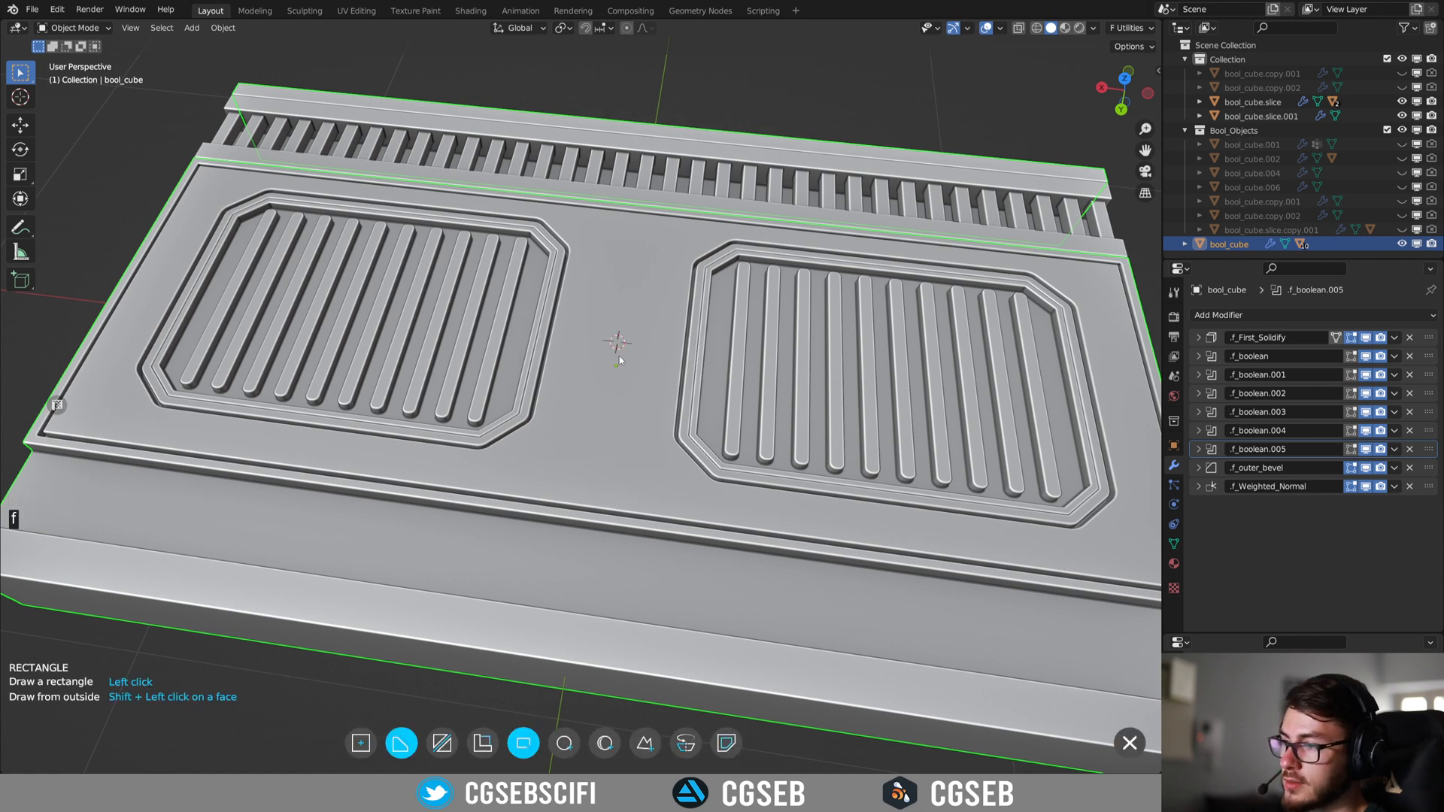
pyautogui.click(622, 353)
pyautogui.moveTo(754, 333); pyautogui.dragTo(633, 338, button='middle')
pyautogui.press('shift')
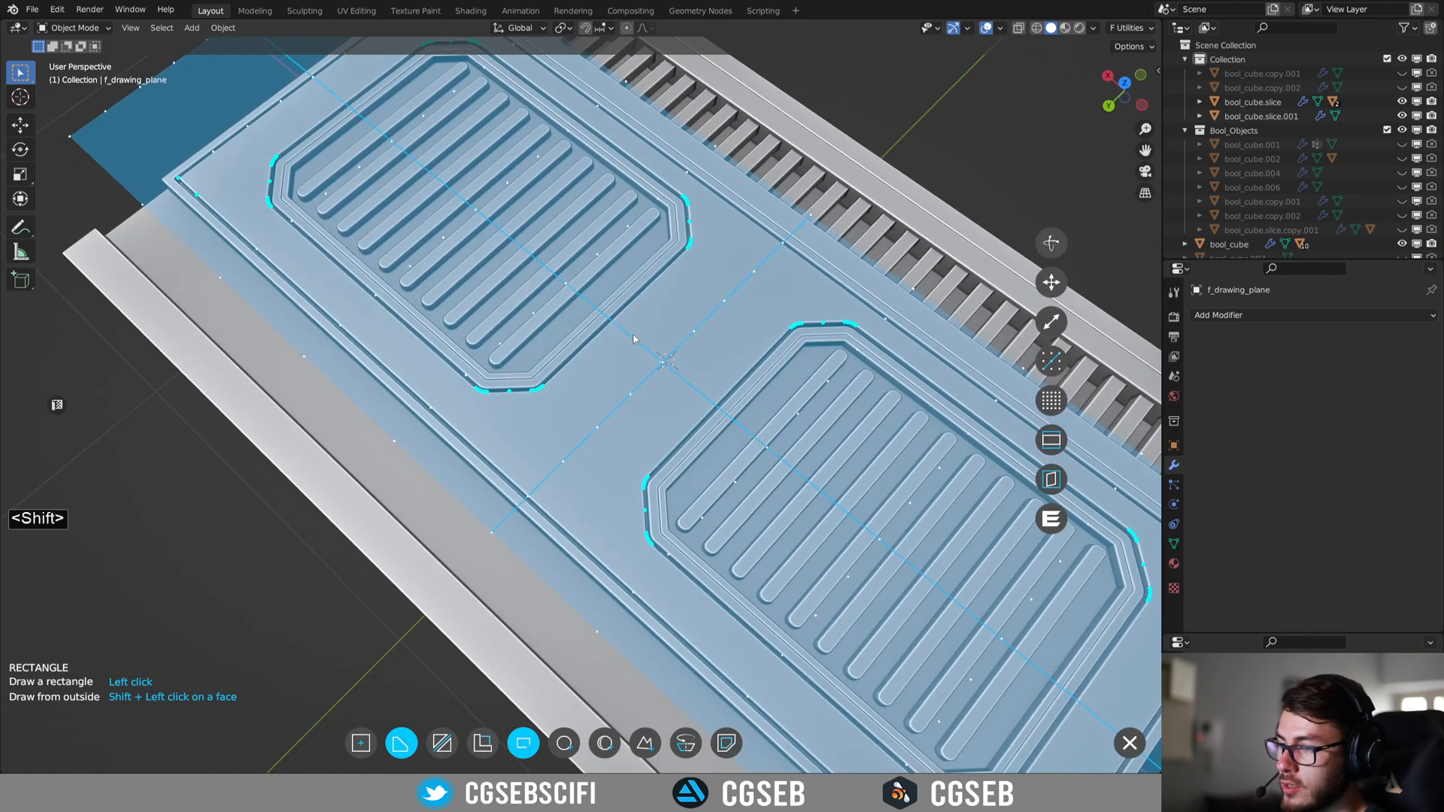
pyautogui.moveTo(854, 353)
pyautogui.mouseDown(button='middle')
pyautogui.moveTo(606, 416)
pyautogui.moveTo(566, 389)
pyautogui.moveTo(629, 397)
pyautogui.moveTo(491, 349)
pyautogui.mouseUp(button='middle')
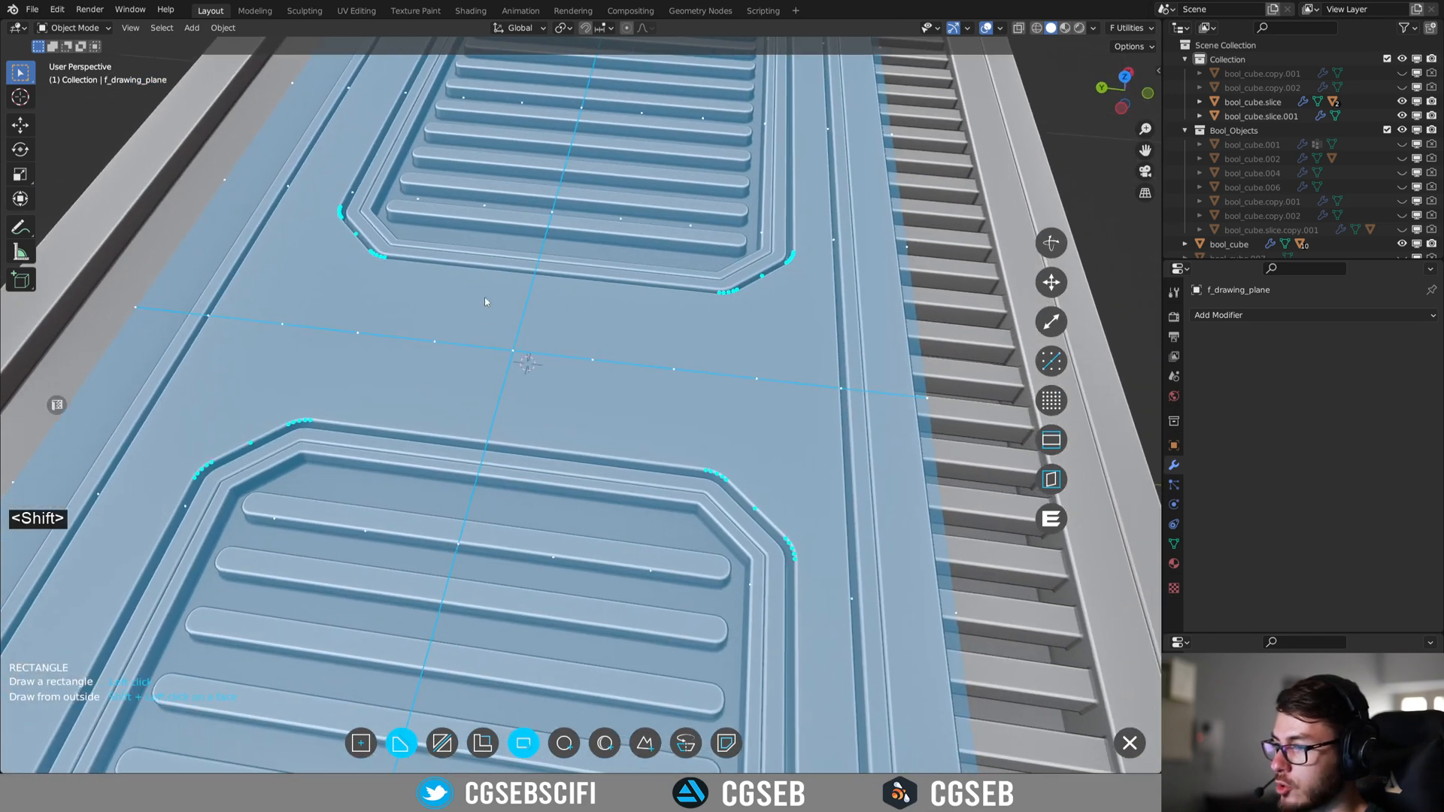
pyautogui.moveTo(593, 361); pyautogui.dragTo(597, 401, button='middle')
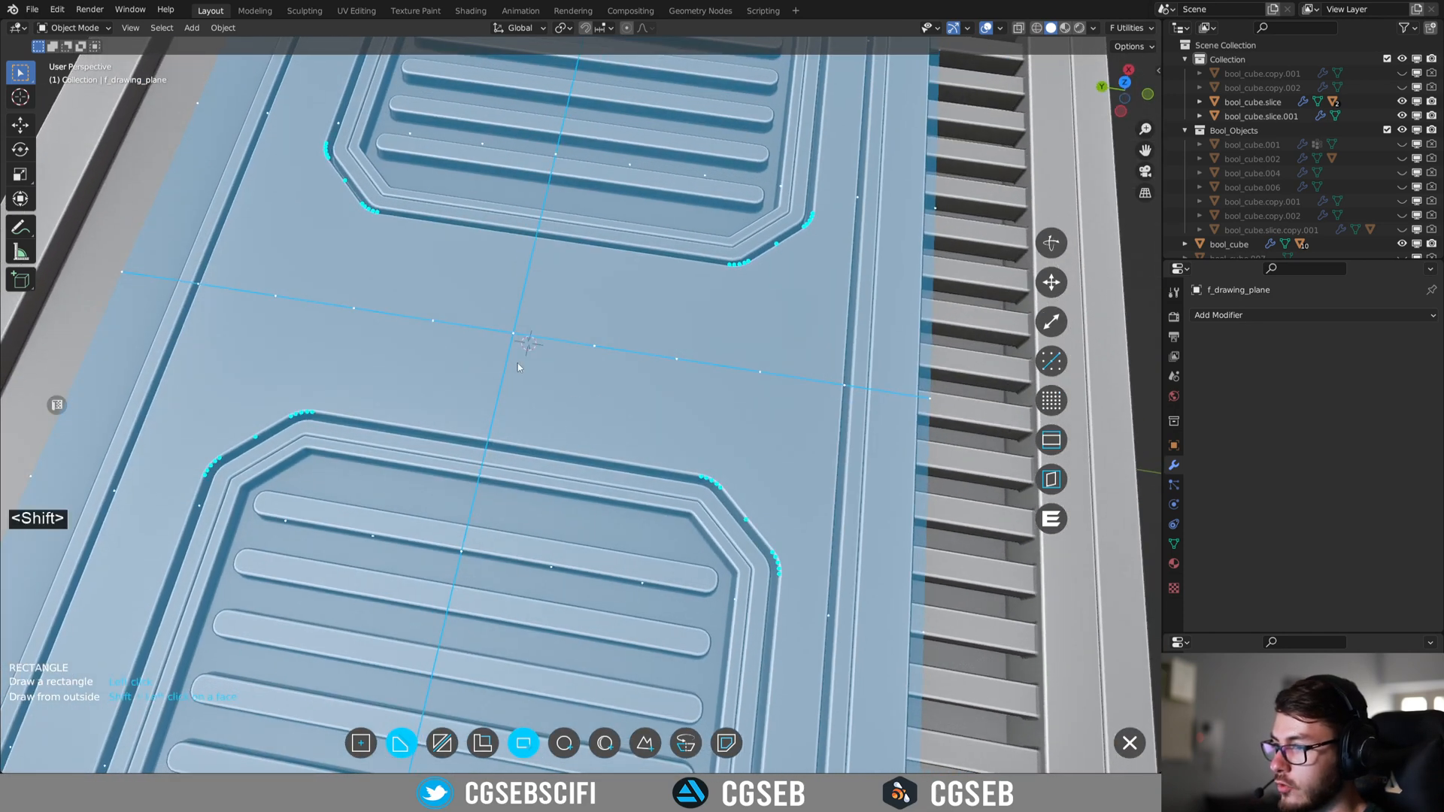
pyautogui.keyDown('shift'); pyautogui.moveTo(518, 364); pyautogui.dragTo(516, 402, button='middle'); pyautogui.keyUp('shift')
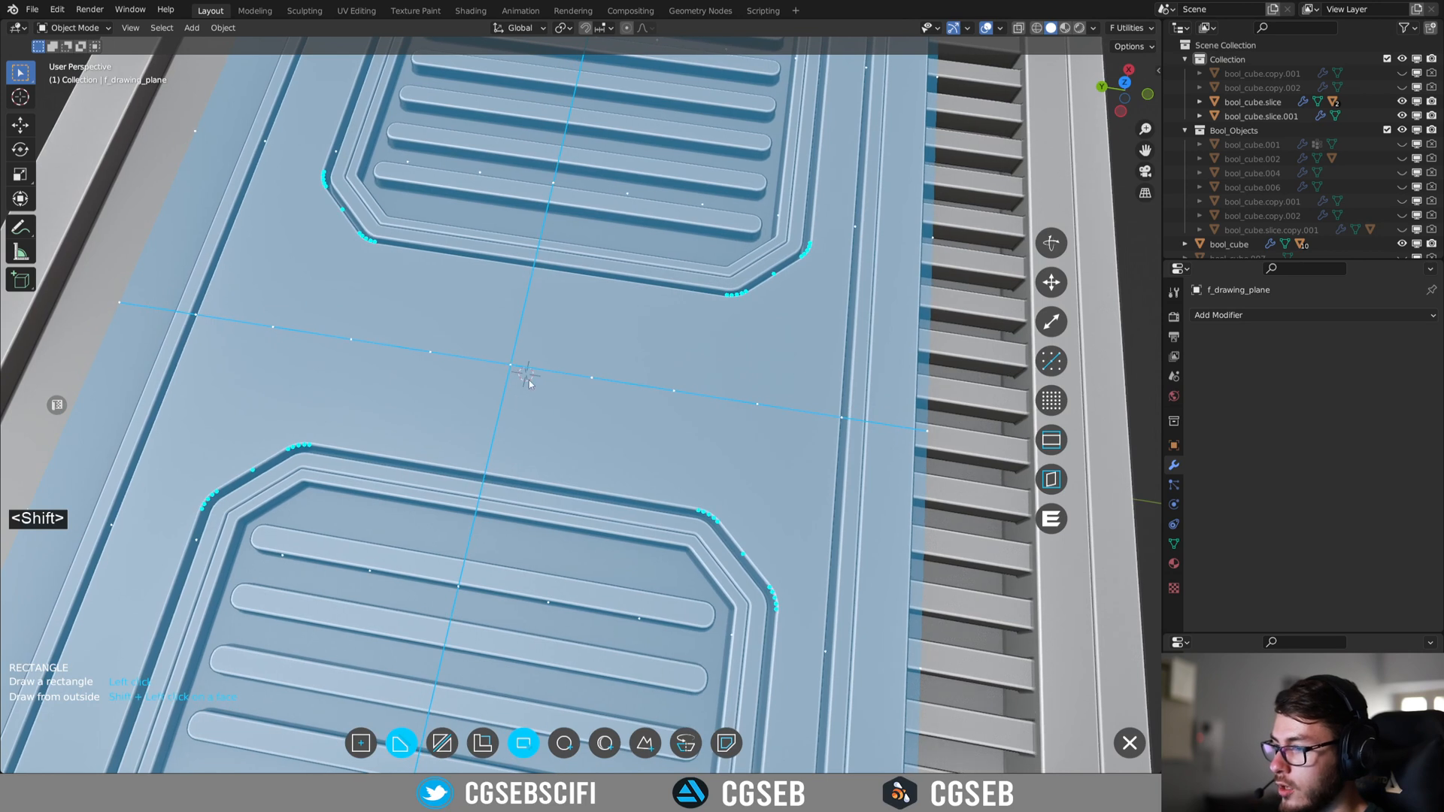
pyautogui.click(515, 368)
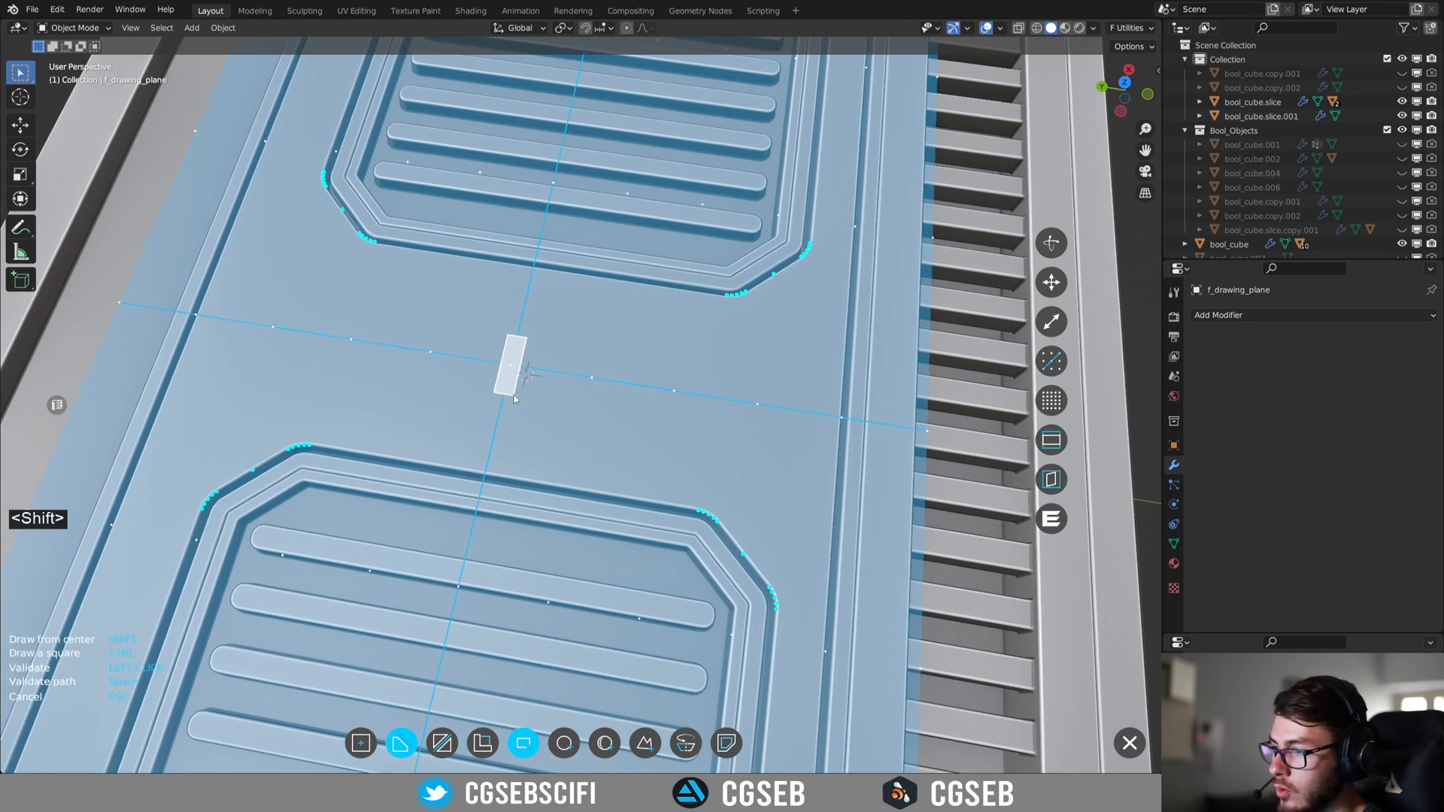
pyautogui.click(513, 395)
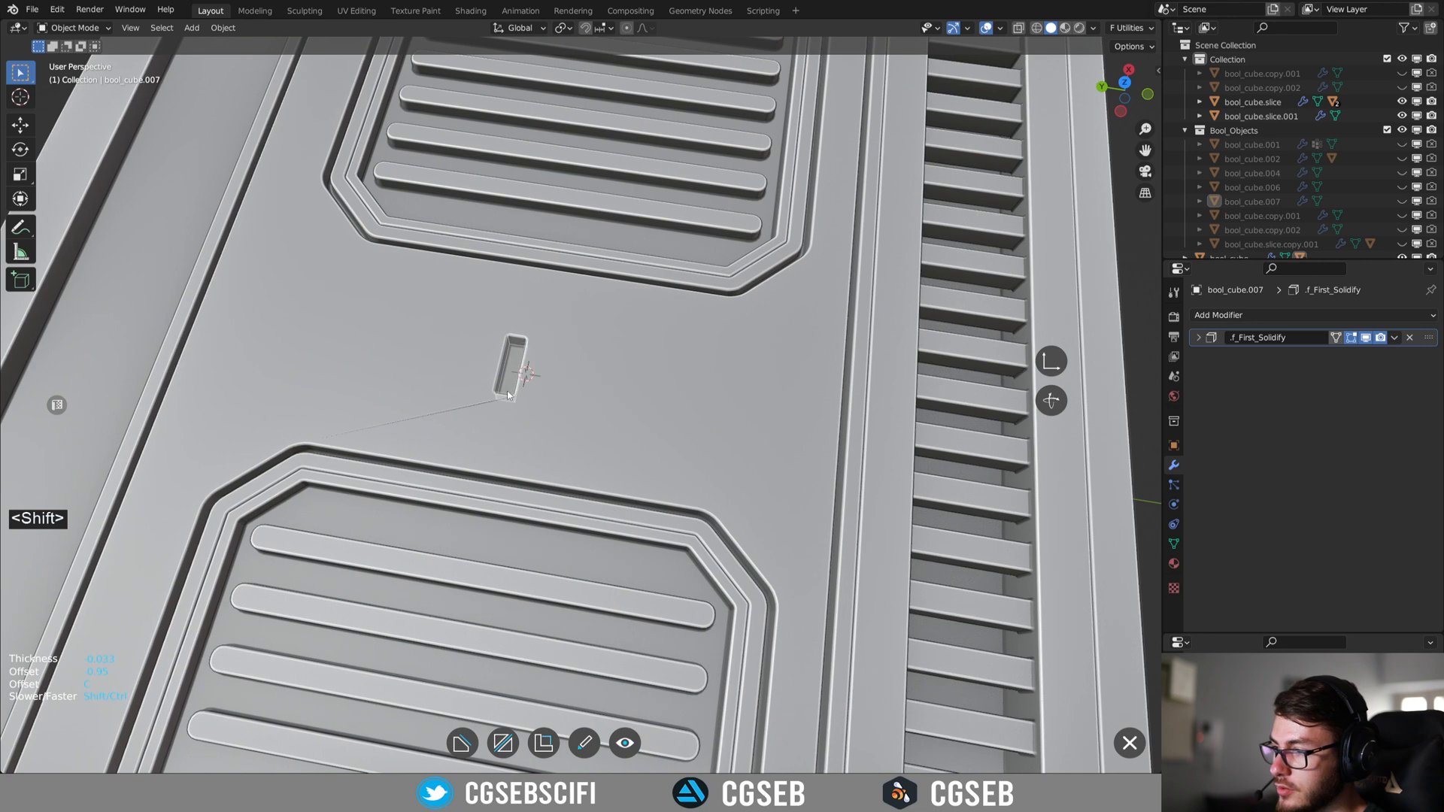
pyautogui.click(509, 392)
pyautogui.click(596, 393)
# Bevel all four corners of the small rectangular cut into a rounded slot.
pyautogui.moveTo(599, 396); pyautogui.dragTo(694, 384, button='middle')
pyautogui.keyDown('shift'); pyautogui.moveTo(583, 373); pyautogui.dragTo(606, 355, button='middle'); pyautogui.keyUp('shift')
pyautogui.scroll(1, 666, 342)
pyautogui.scroll(3, 652, 348)
pyautogui.hotkey('shift', 'b')
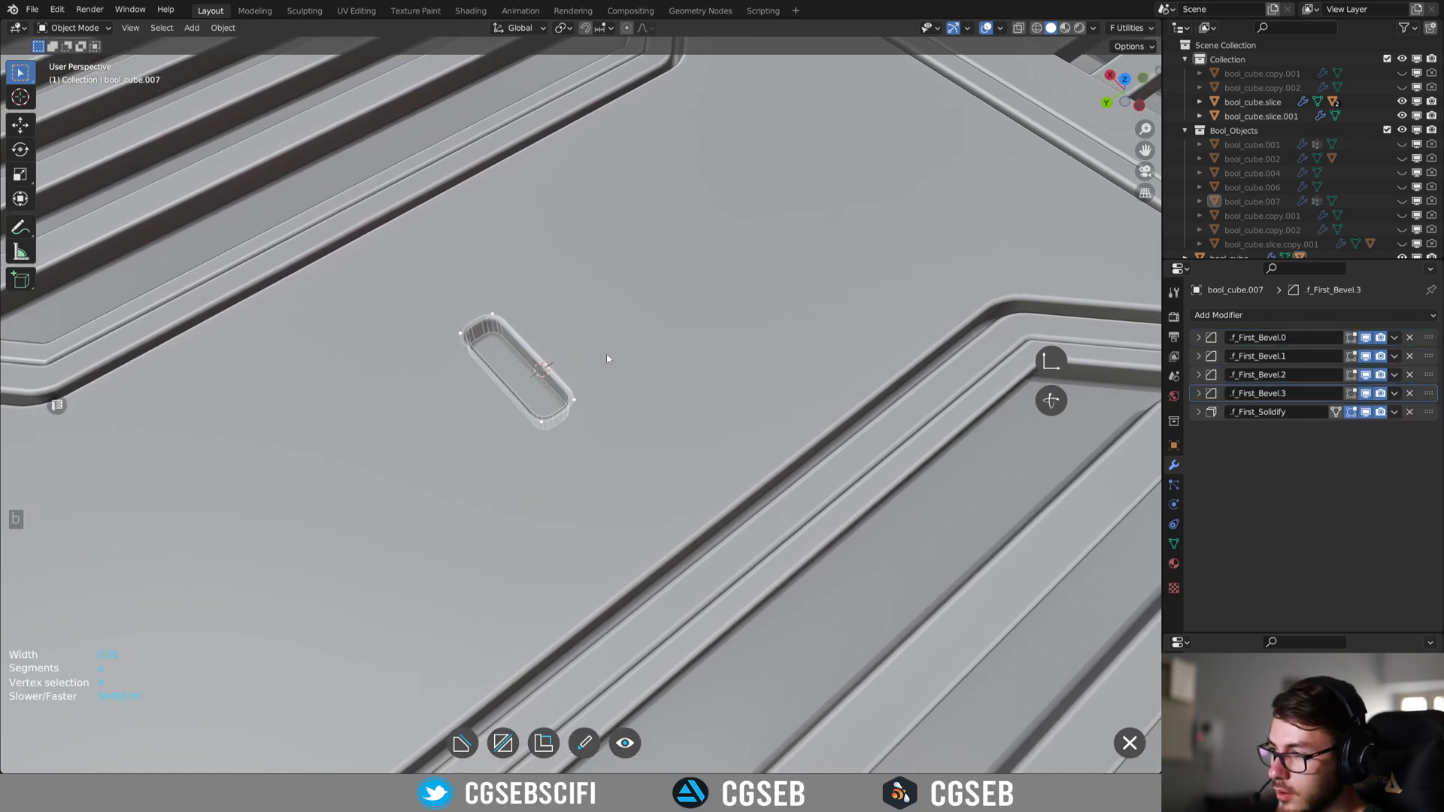
pyautogui.click(607, 355)
pyautogui.click(648, 355)
# Add a circular array to the slot cutter and set its count to six.
pyautogui.click(611, 324)
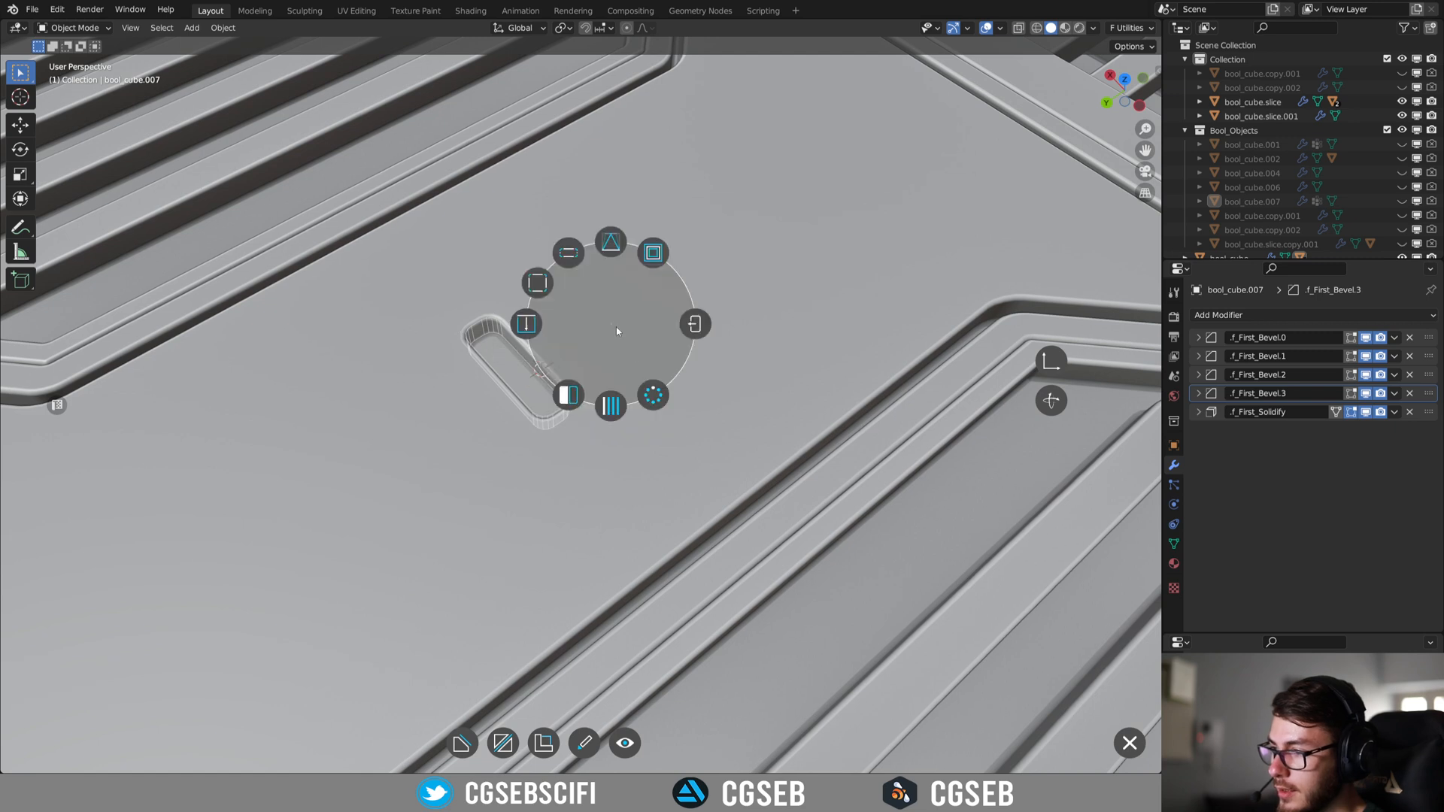
pyautogui.click(654, 397)
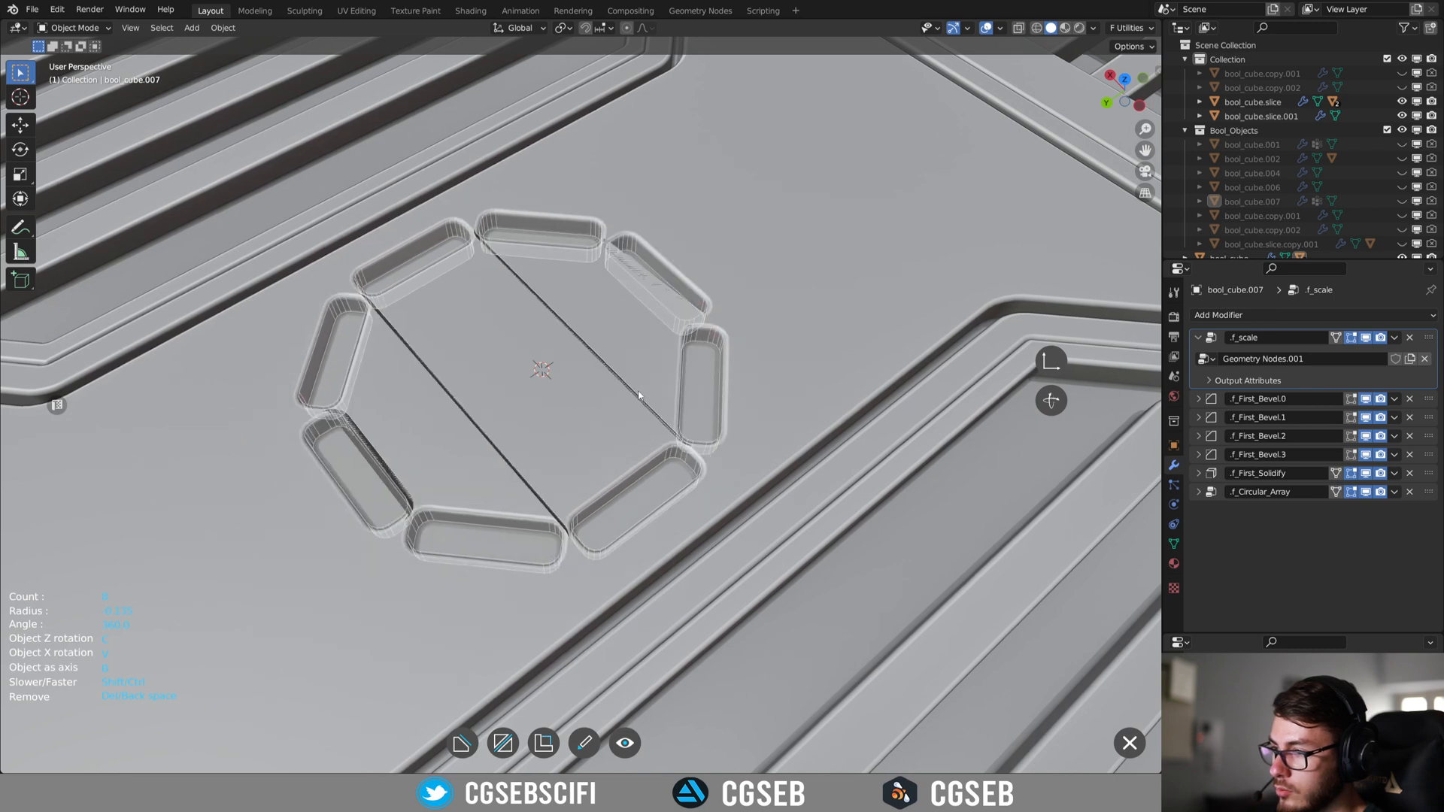
pyautogui.rightClick(640, 394)
pyautogui.click(658, 324)
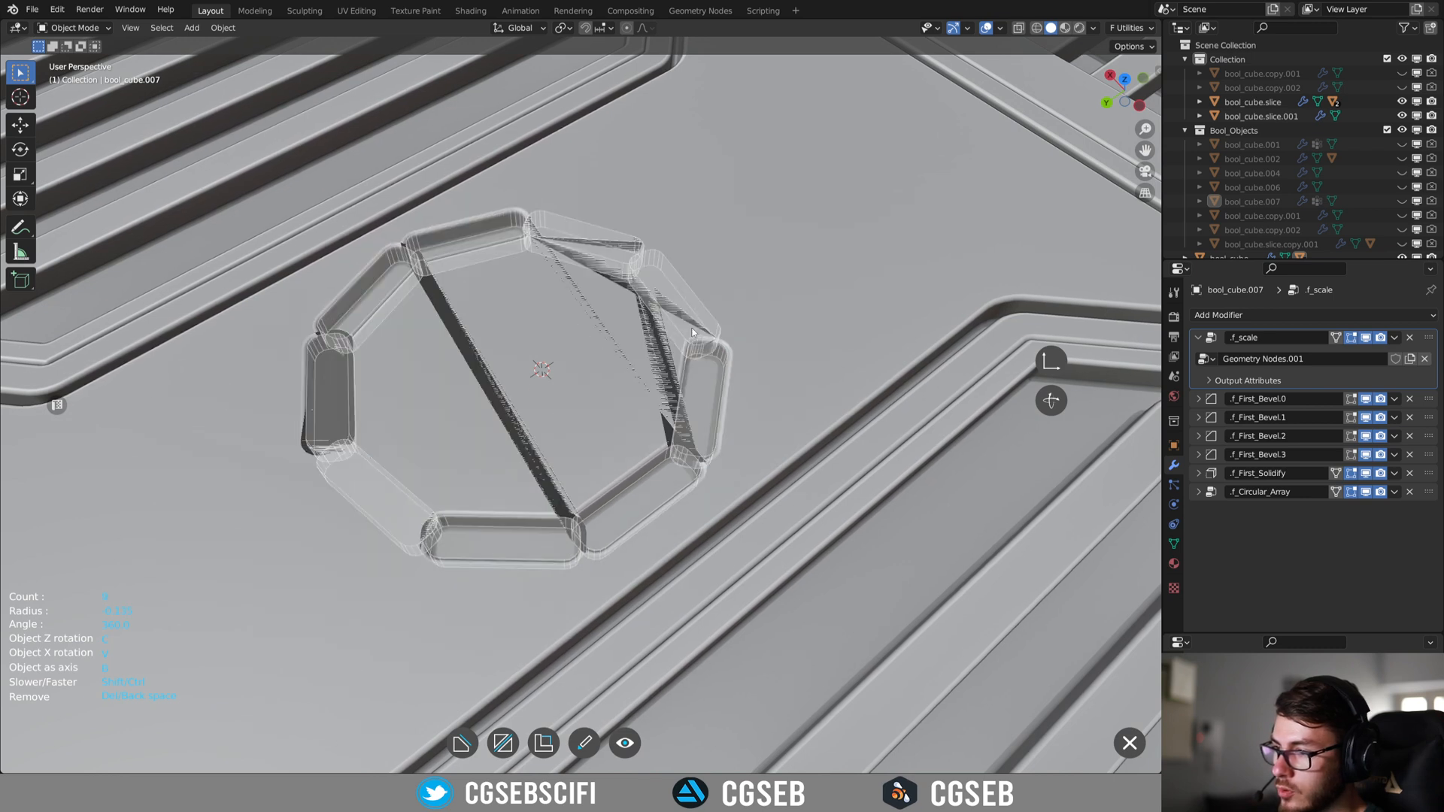
pyautogui.rightClick(599, 323)
pyautogui.click(691, 333)
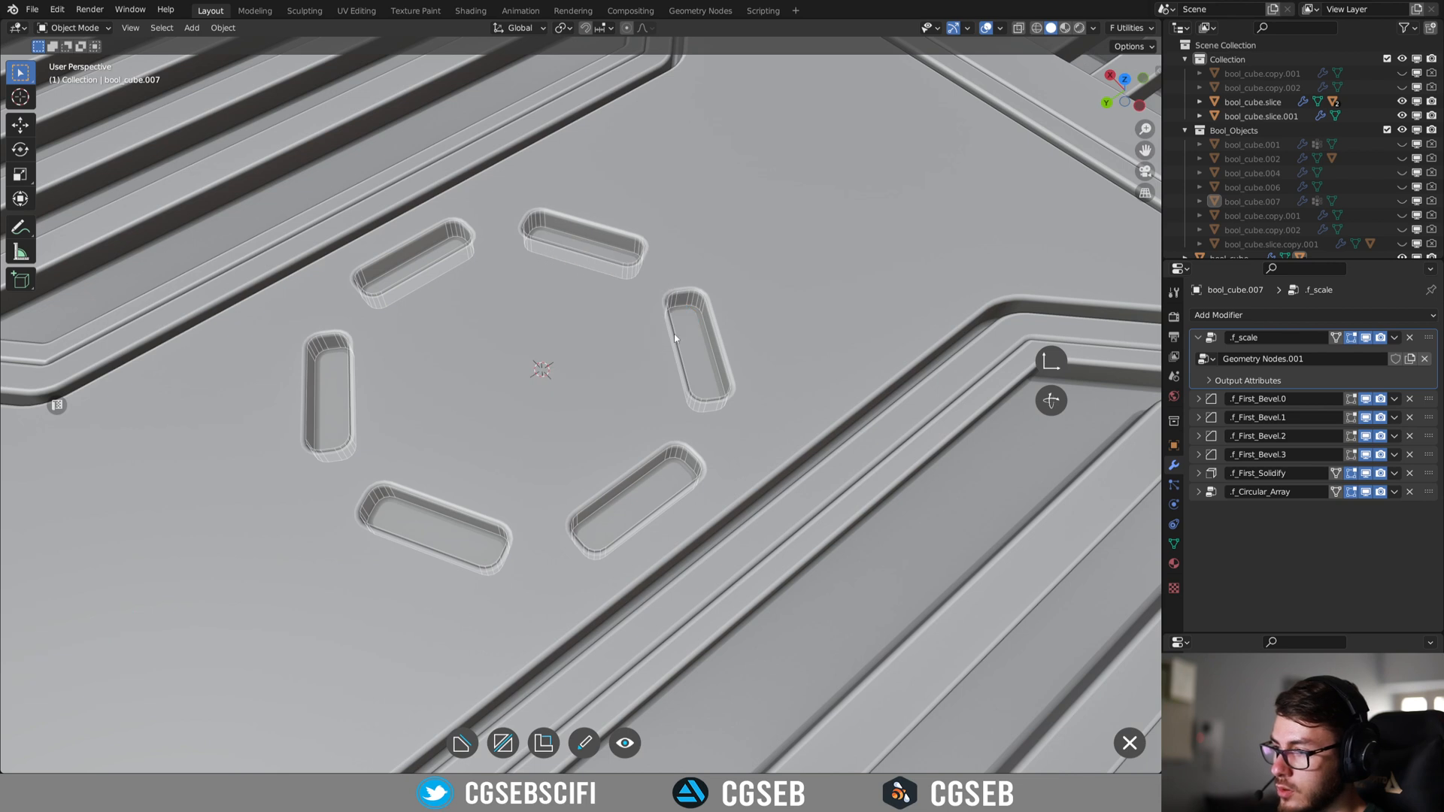
# Reduce the circular array's radius and rotate each slot into a pinwheel arrangement around the centre.
pyautogui.rightClick(673, 334)
pyautogui.click(717, 404)
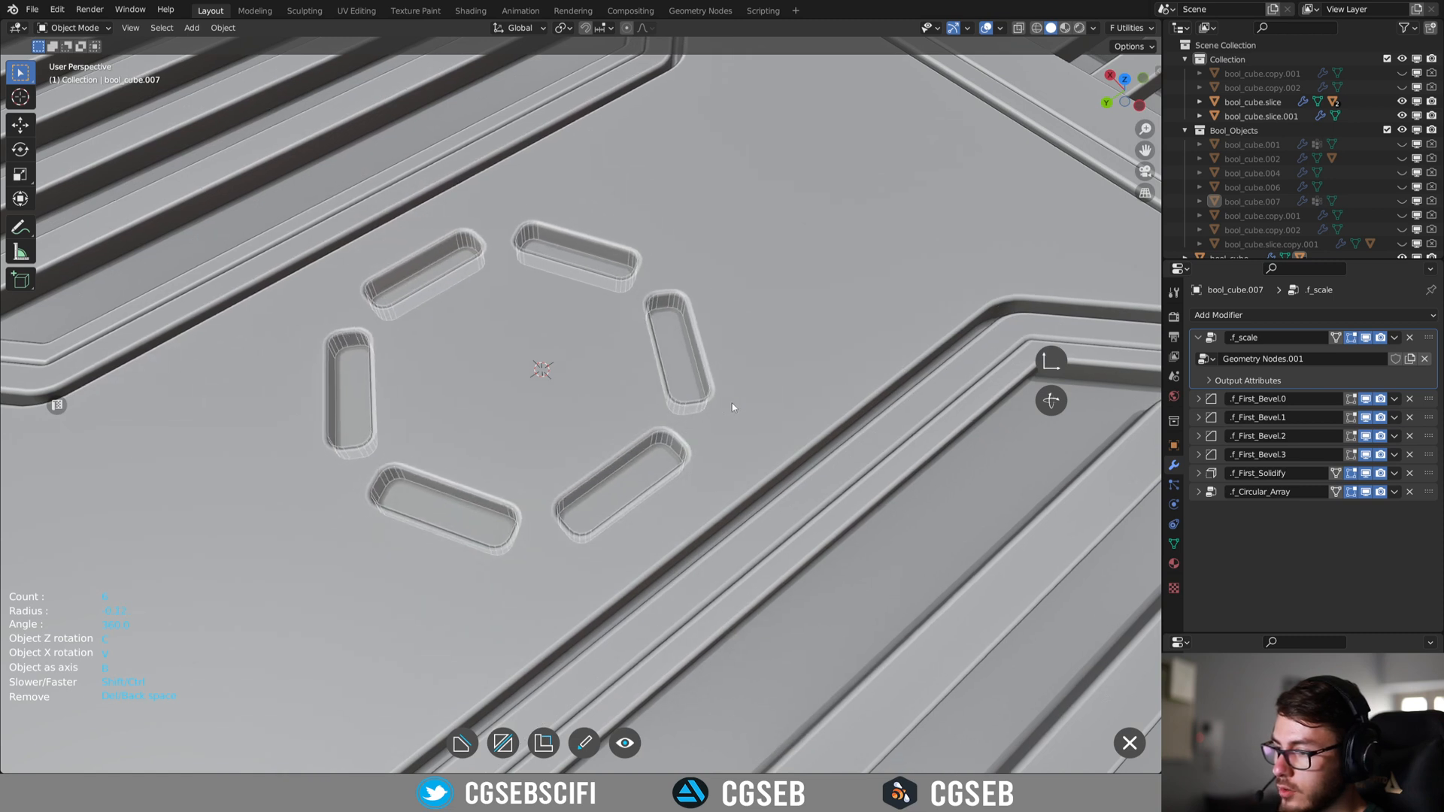
pyautogui.press('c')
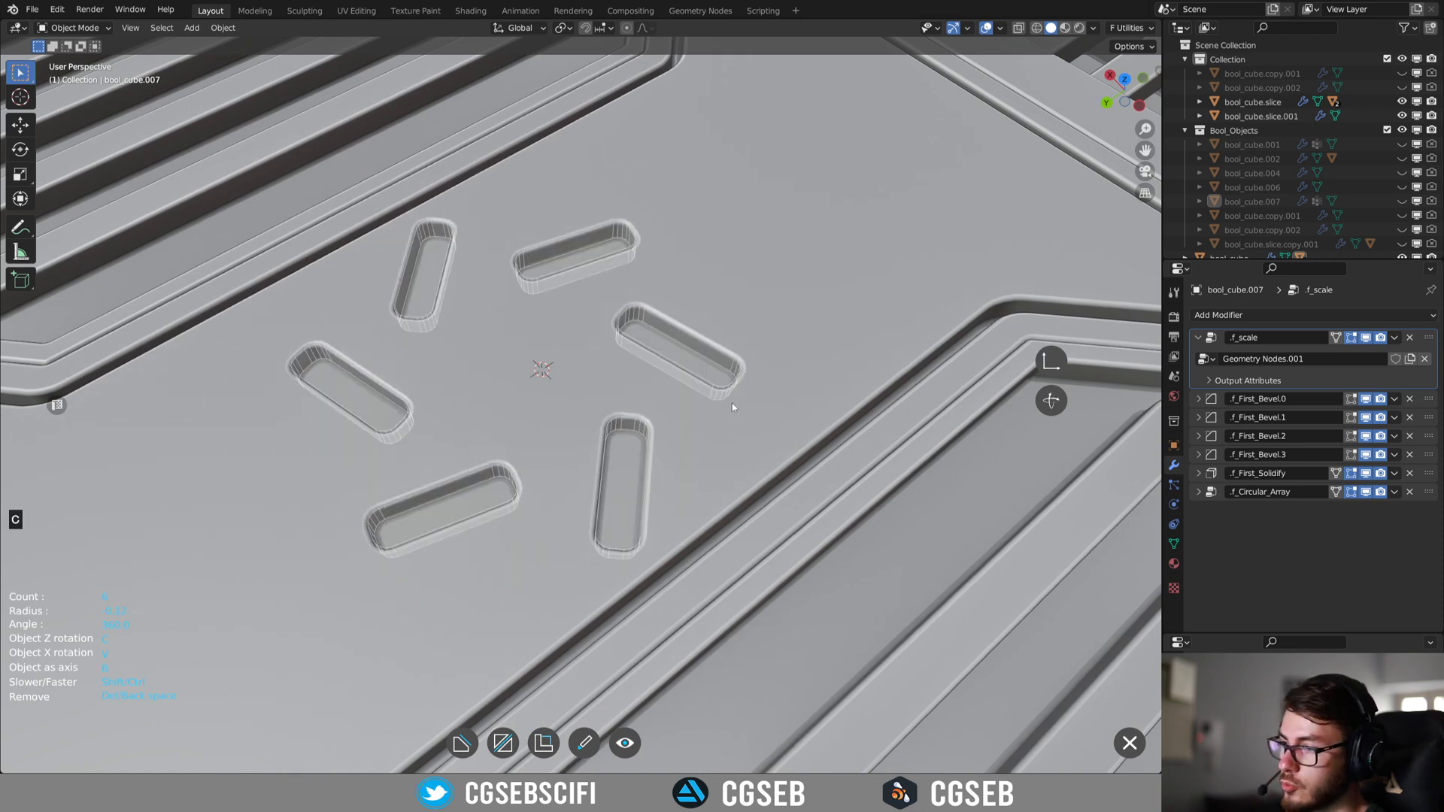
pyautogui.press('c')
pyautogui.press('c')
pyautogui.press('c')
pyautogui.press('c')
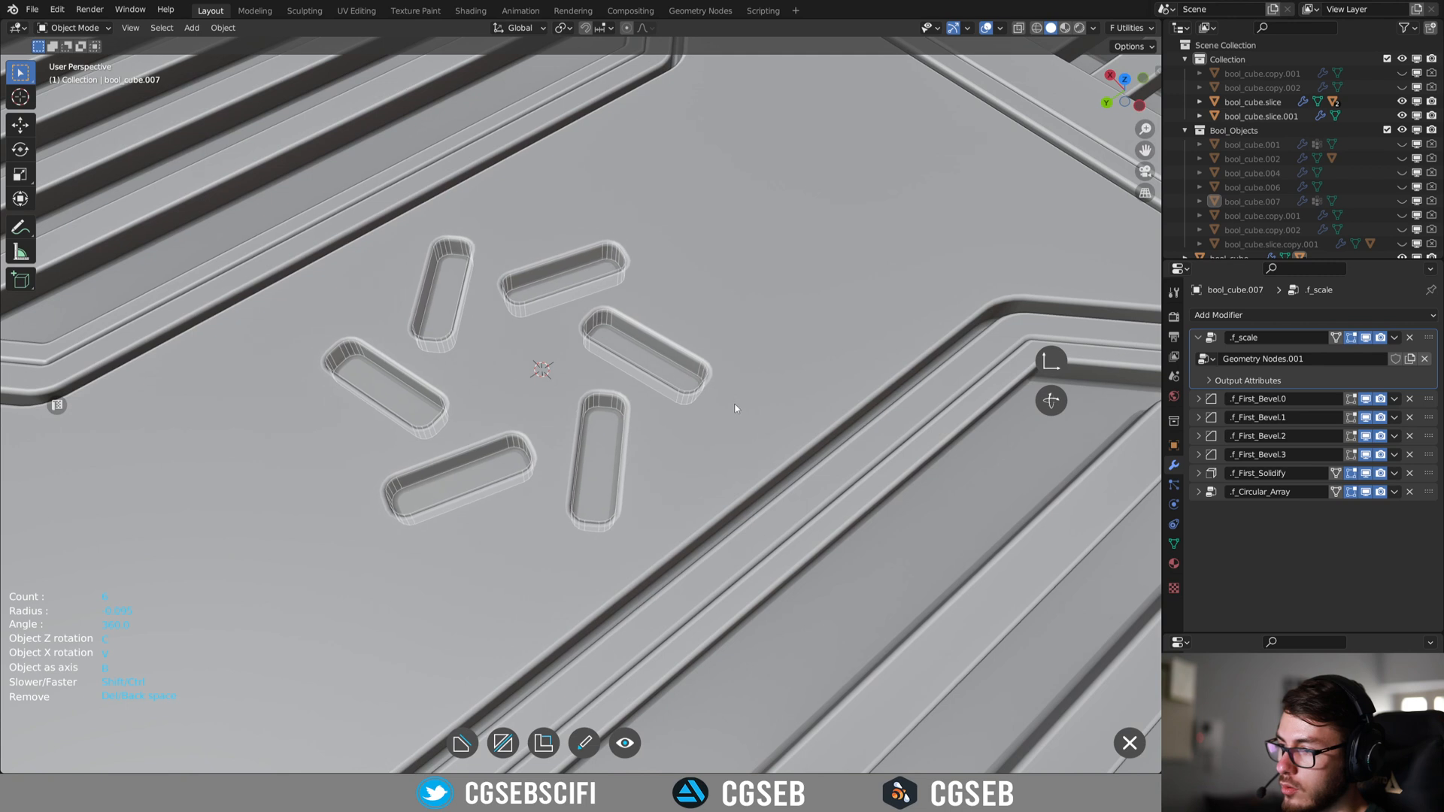
pyautogui.rightClick(747, 404)
pyautogui.click(801, 406)
# Make the six pinwheel slots shallower and finish the cut.
pyautogui.moveTo(793, 399); pyautogui.dragTo(558, 395, button='middle')
pyautogui.scroll(2, 558, 394)
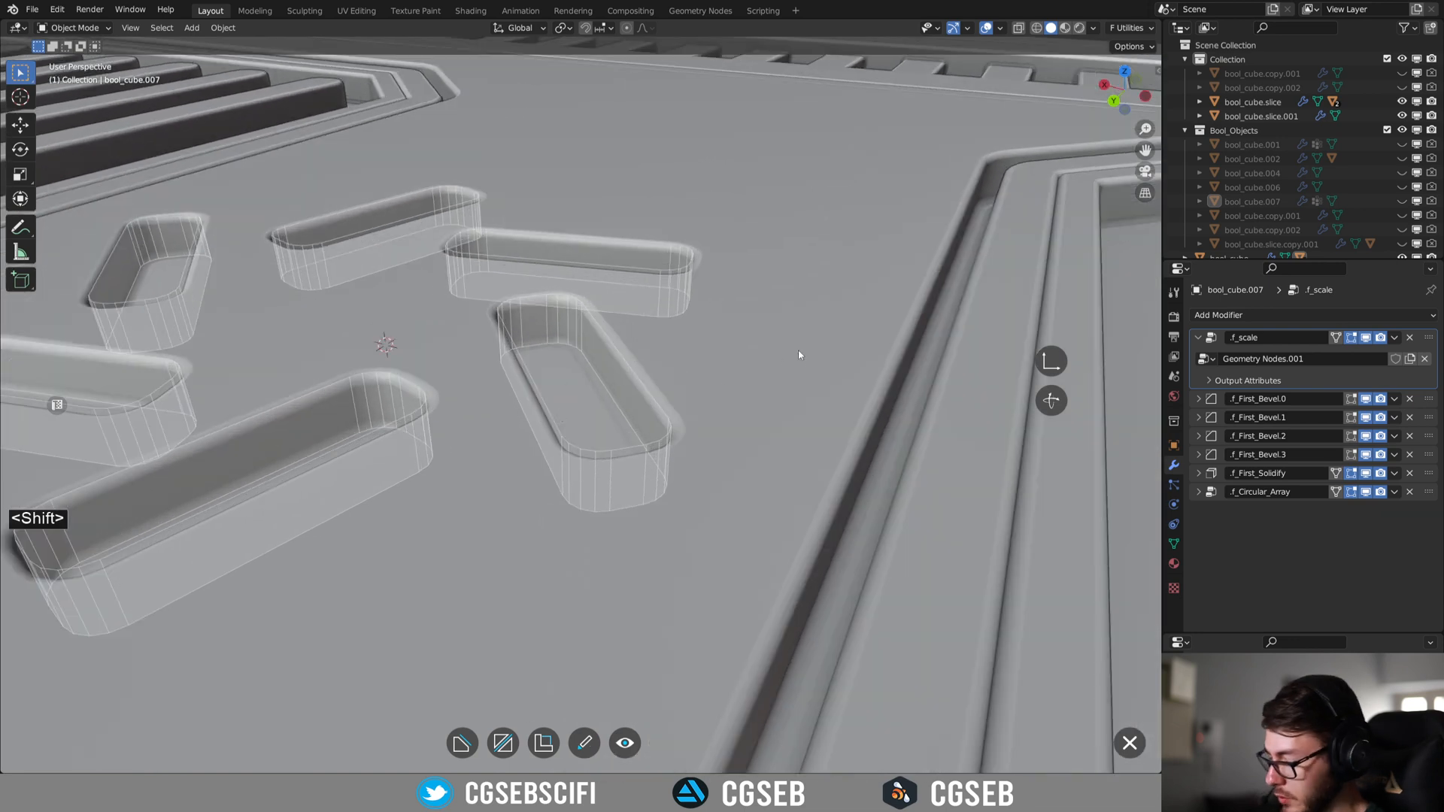
pyautogui.press('s')
pyautogui.press('shift')
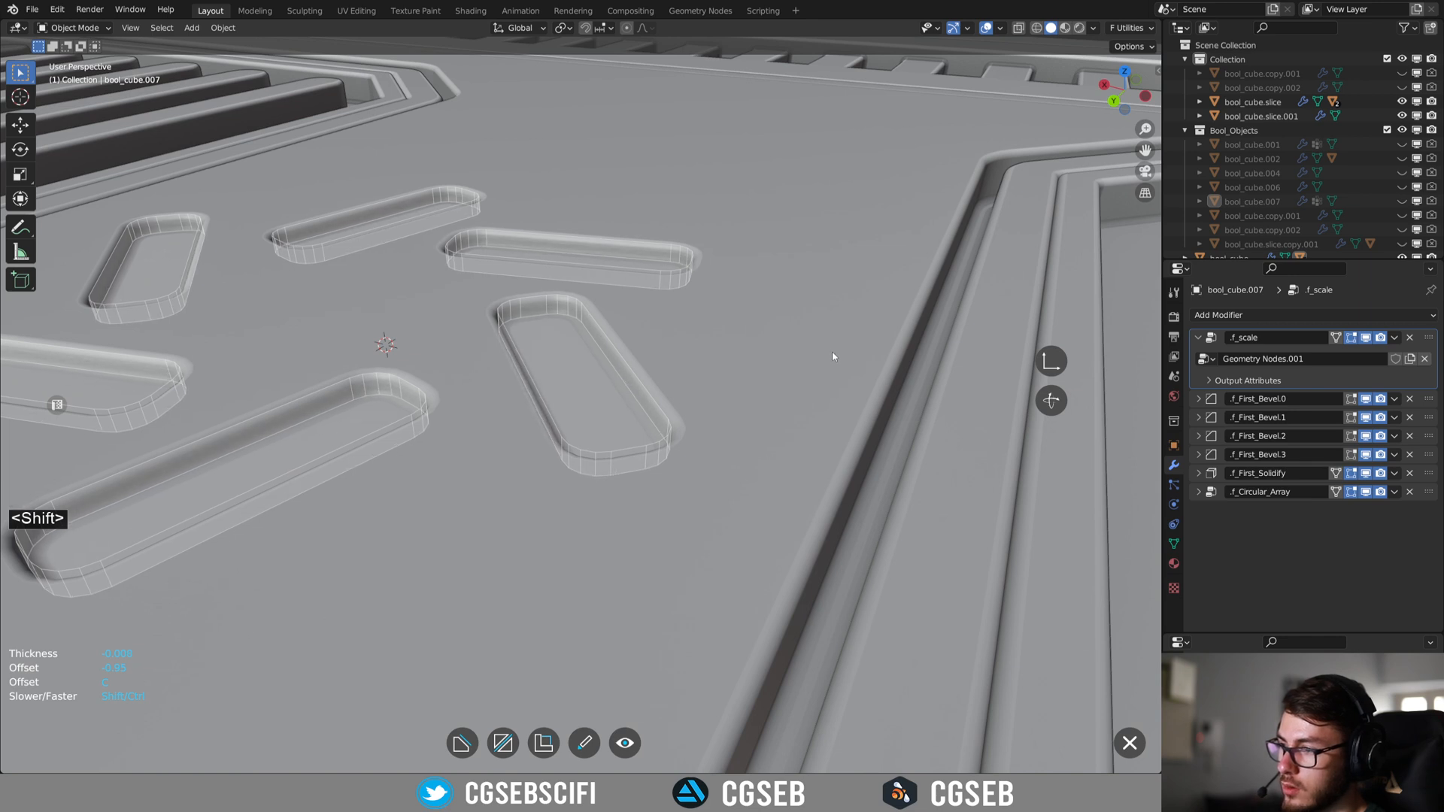
pyautogui.click(833, 352)
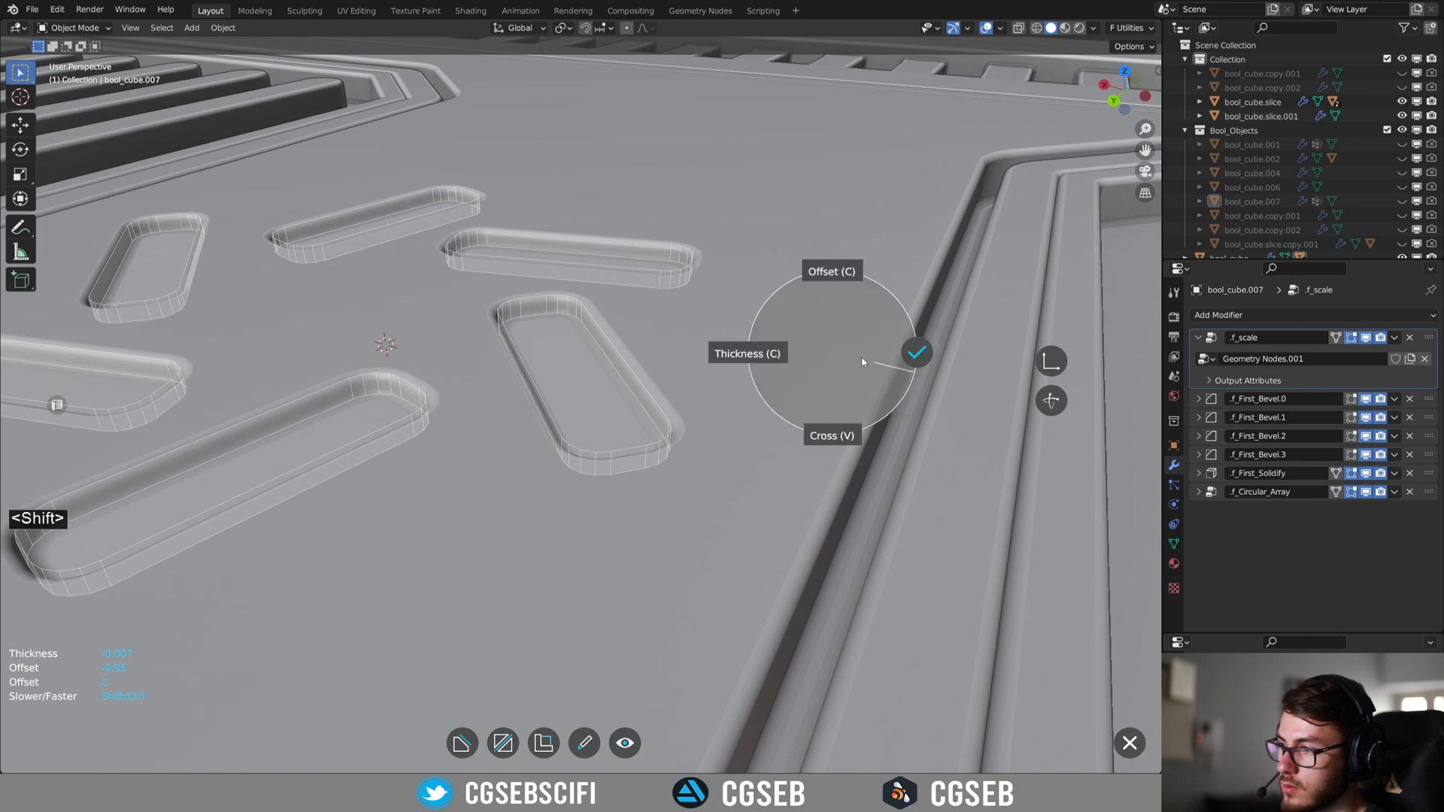
pyautogui.click(915, 355)
pyautogui.scroll(-3, 799, 362)
pyautogui.moveTo(798, 365); pyautogui.dragTo(678, 428, button='middle')
pyautogui.scroll(-8, 659, 386)
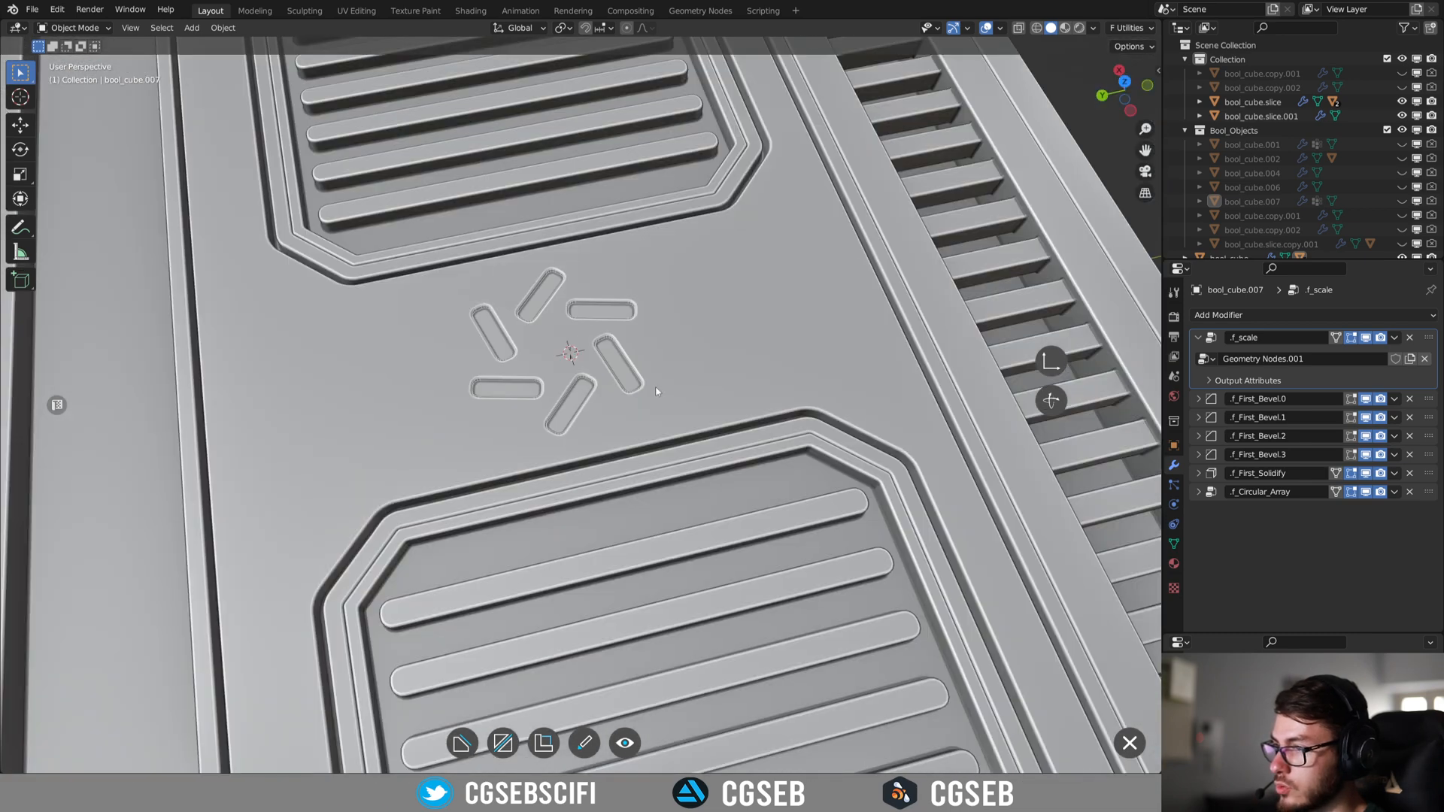
pyautogui.press('Escape')
# Draw a circular cut centred on the six pinwheel slots and large enough to enclose them all.
pyautogui.moveTo(958, 276); pyautogui.dragTo(806, 310, button='middle')
pyautogui.keyDown('shift'); pyautogui.moveTo(591, 385); pyautogui.dragTo(740, 360, button='middle'); pyautogui.keyUp('shift')
pyautogui.scroll(4, 602, 384)
pyautogui.scroll(3, 722, 358)
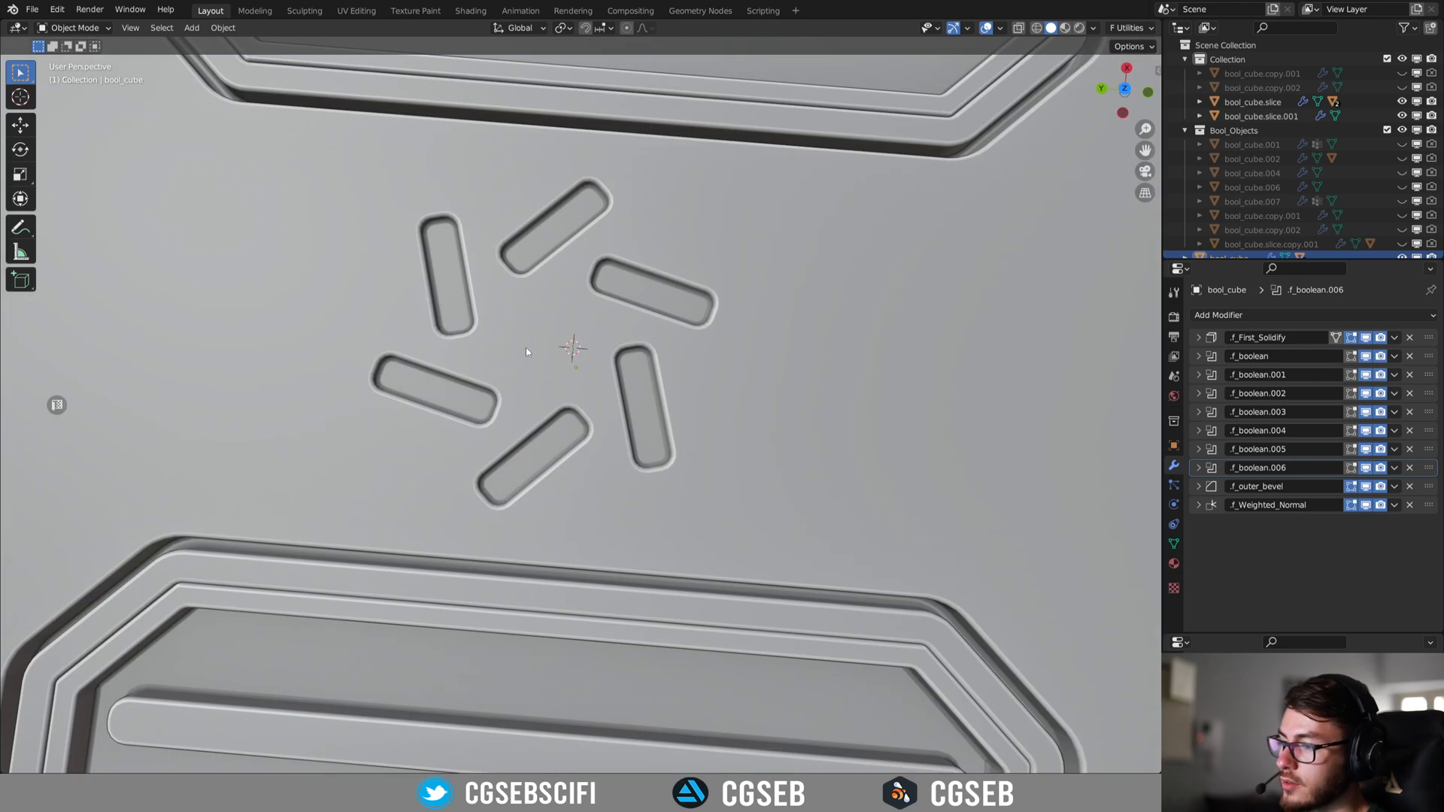
pyautogui.press('f')
pyautogui.click(421, 328)
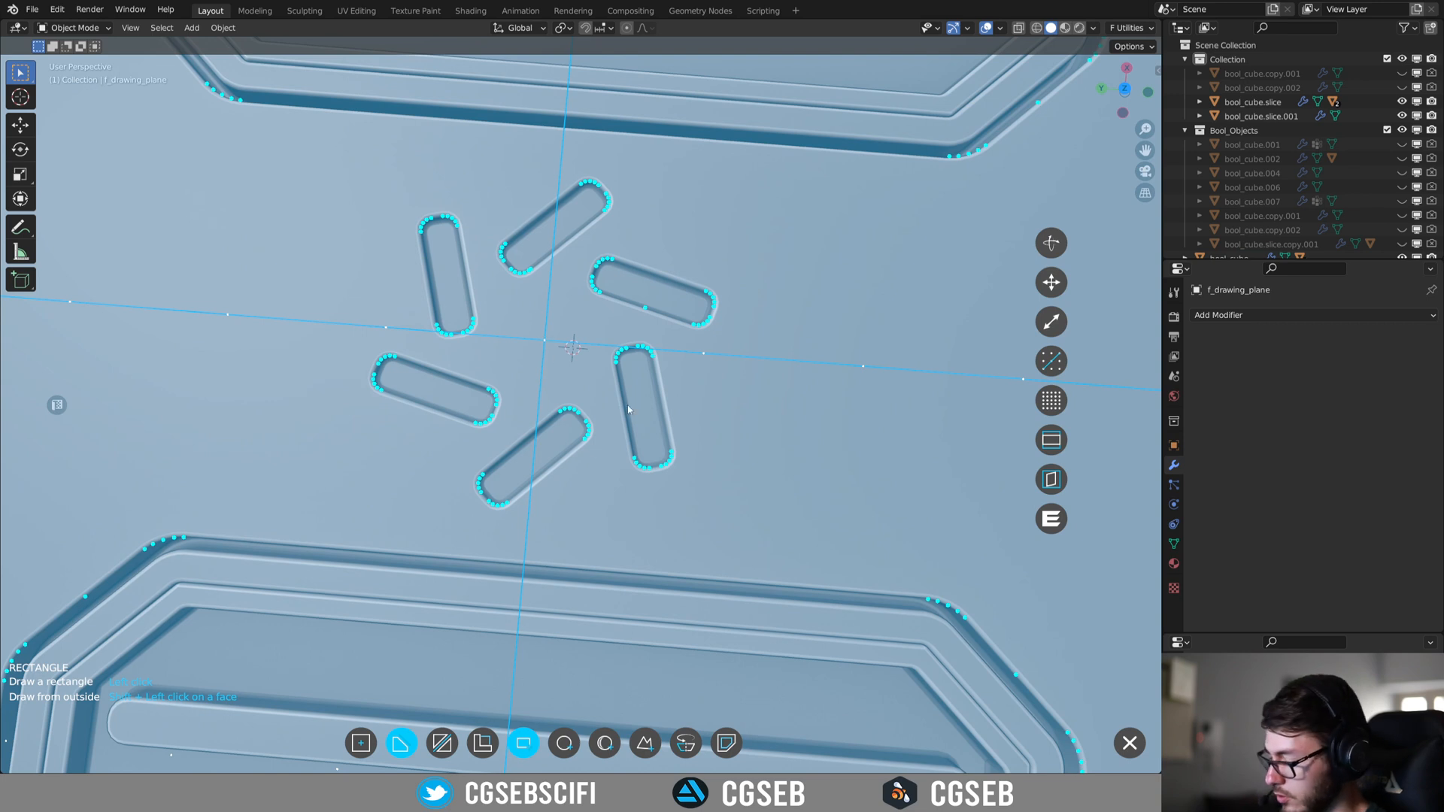
pyautogui.click(546, 340)
pyautogui.press('c')
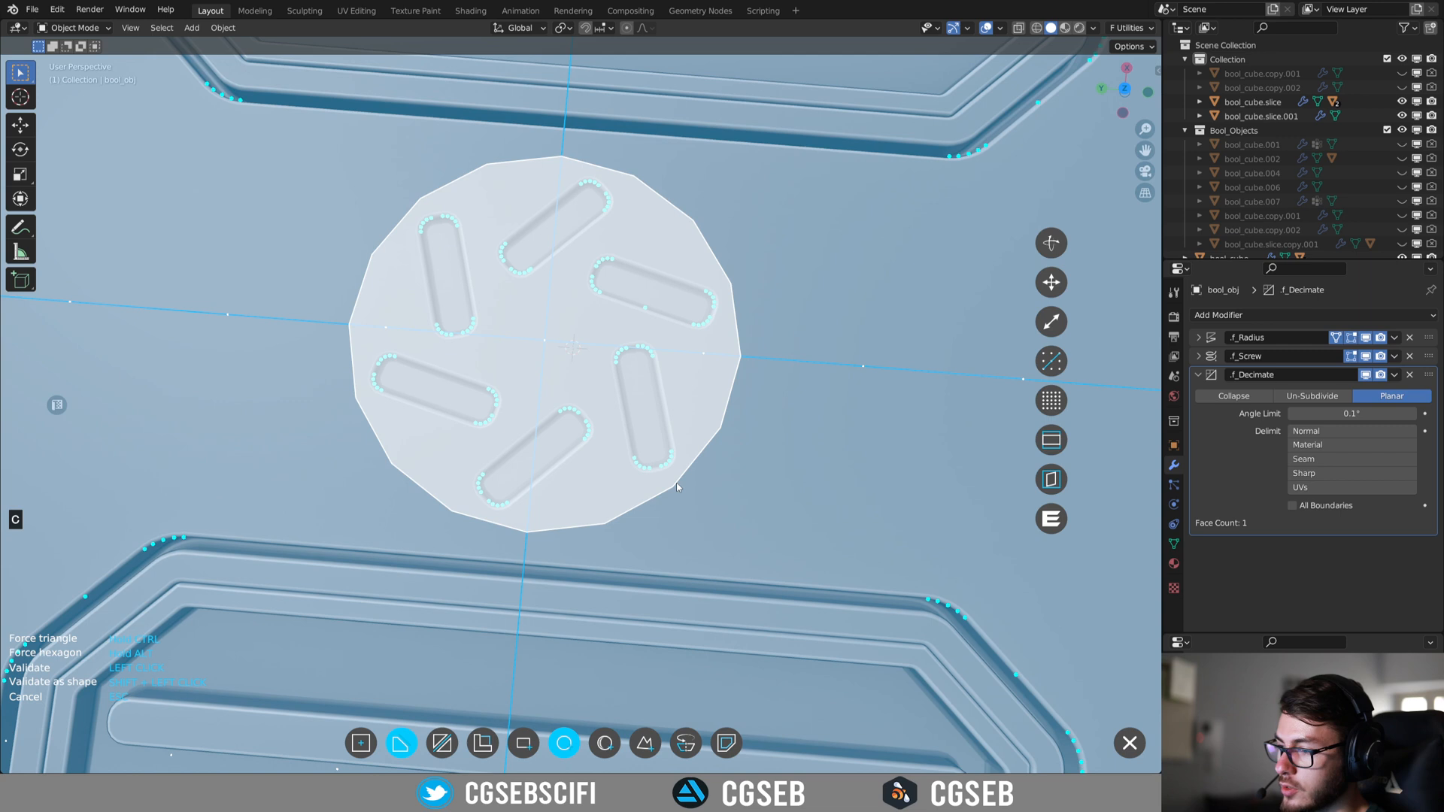
pyautogui.click(678, 483)
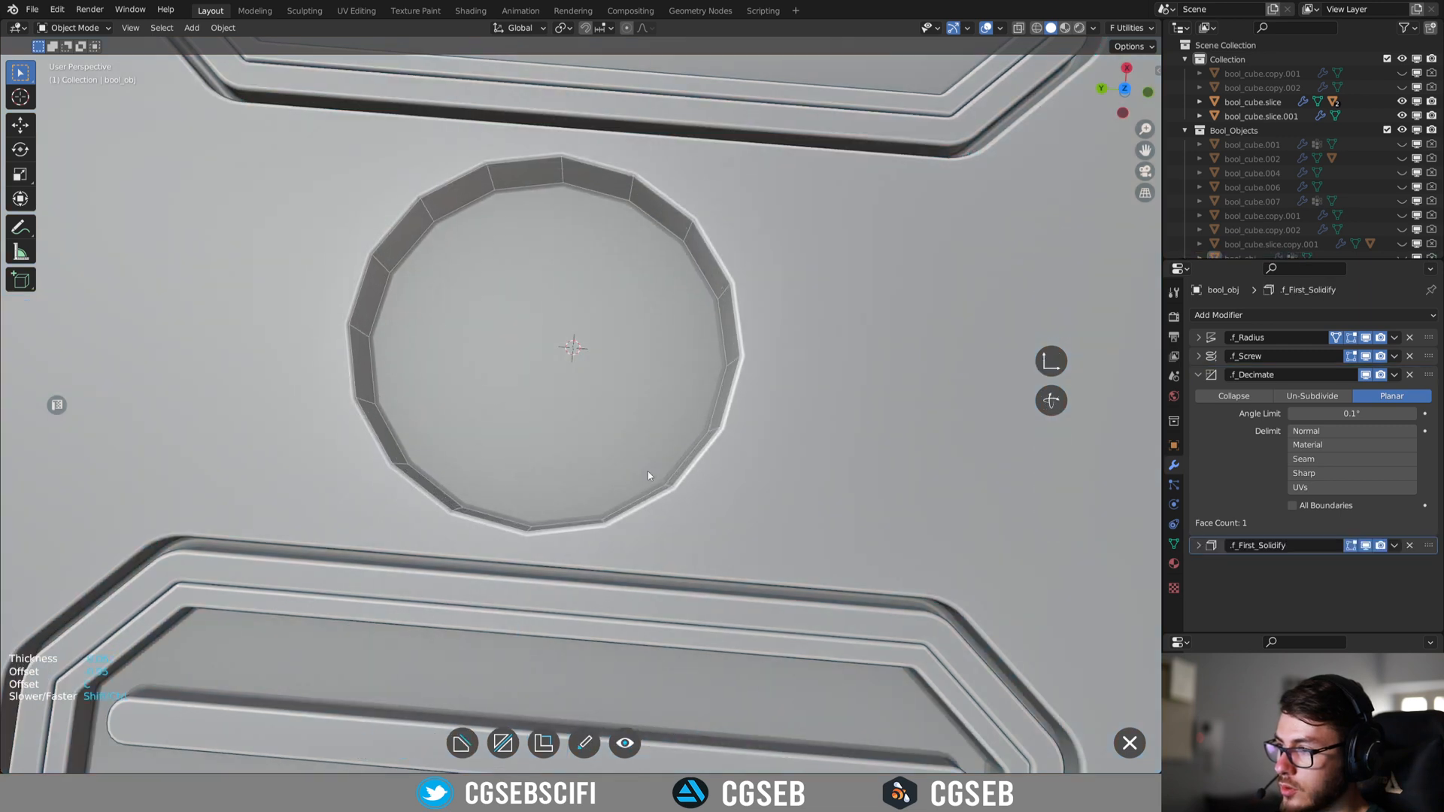
pyautogui.click(756, 474)
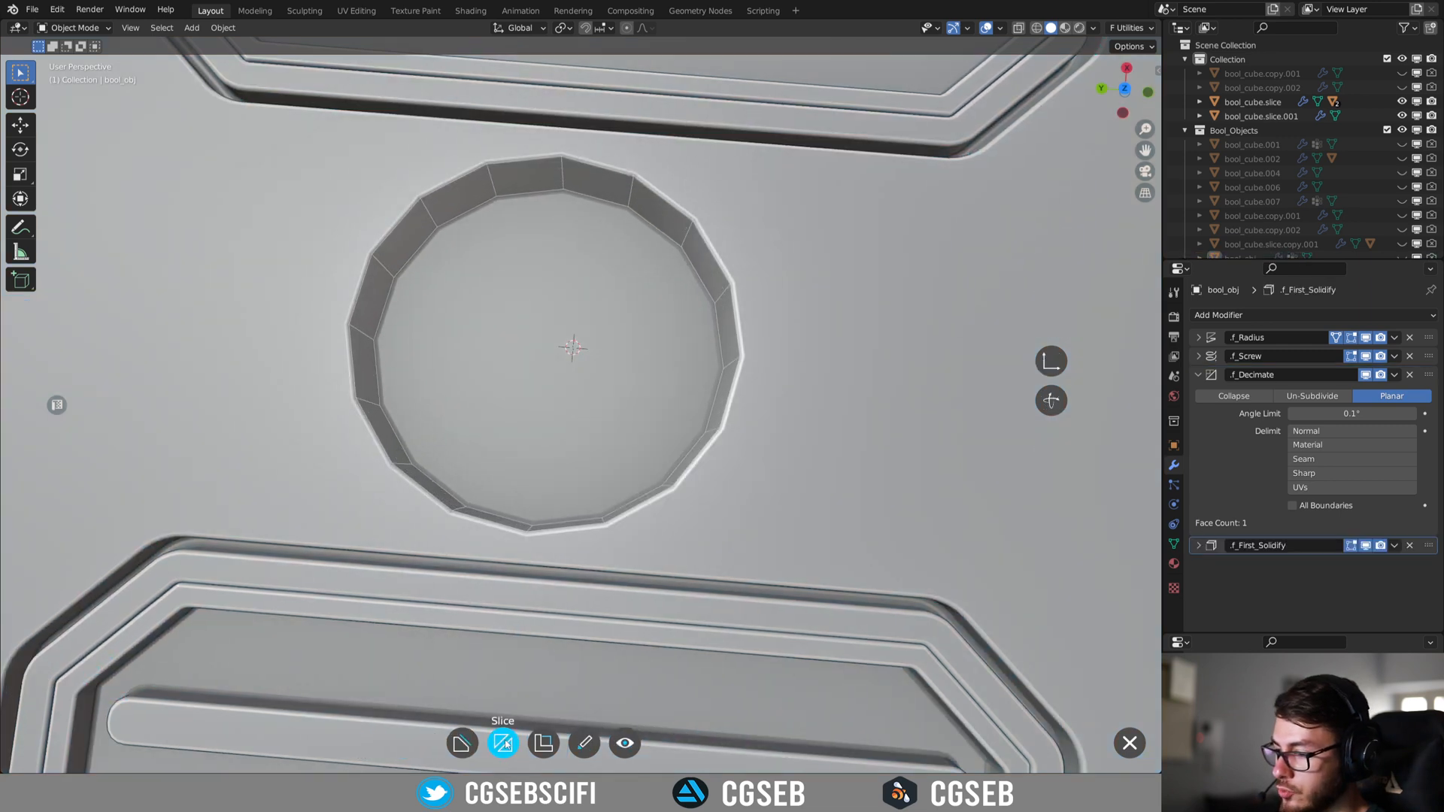
# Convert the circular cut into a slice and raise its resolution to smooth the outline, finishing the operation.
pyautogui.click(503, 743)
pyautogui.moveTo(704, 449); pyautogui.dragTo(747, 427, button='middle')
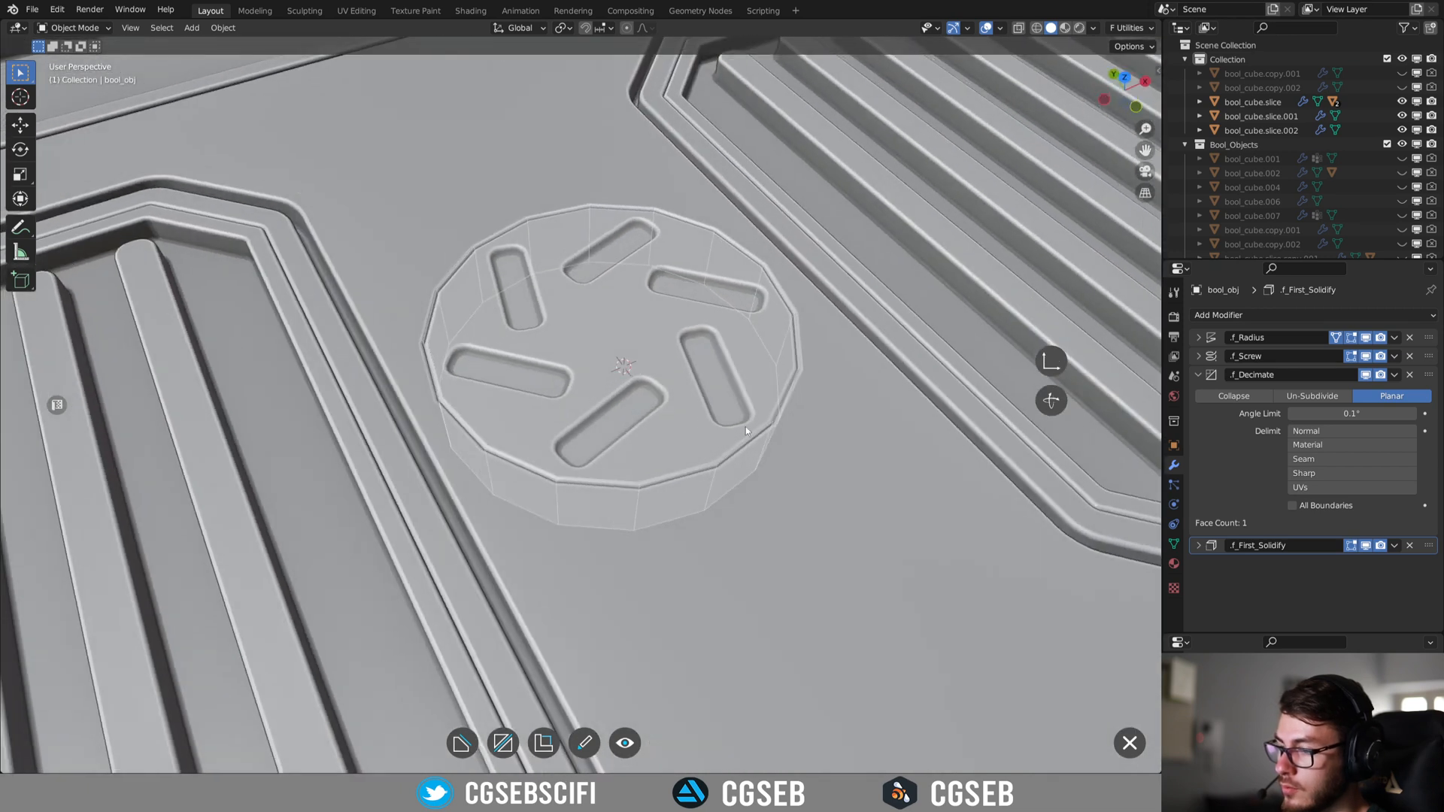
pyautogui.rightClick(700, 418)
pyautogui.click(610, 400)
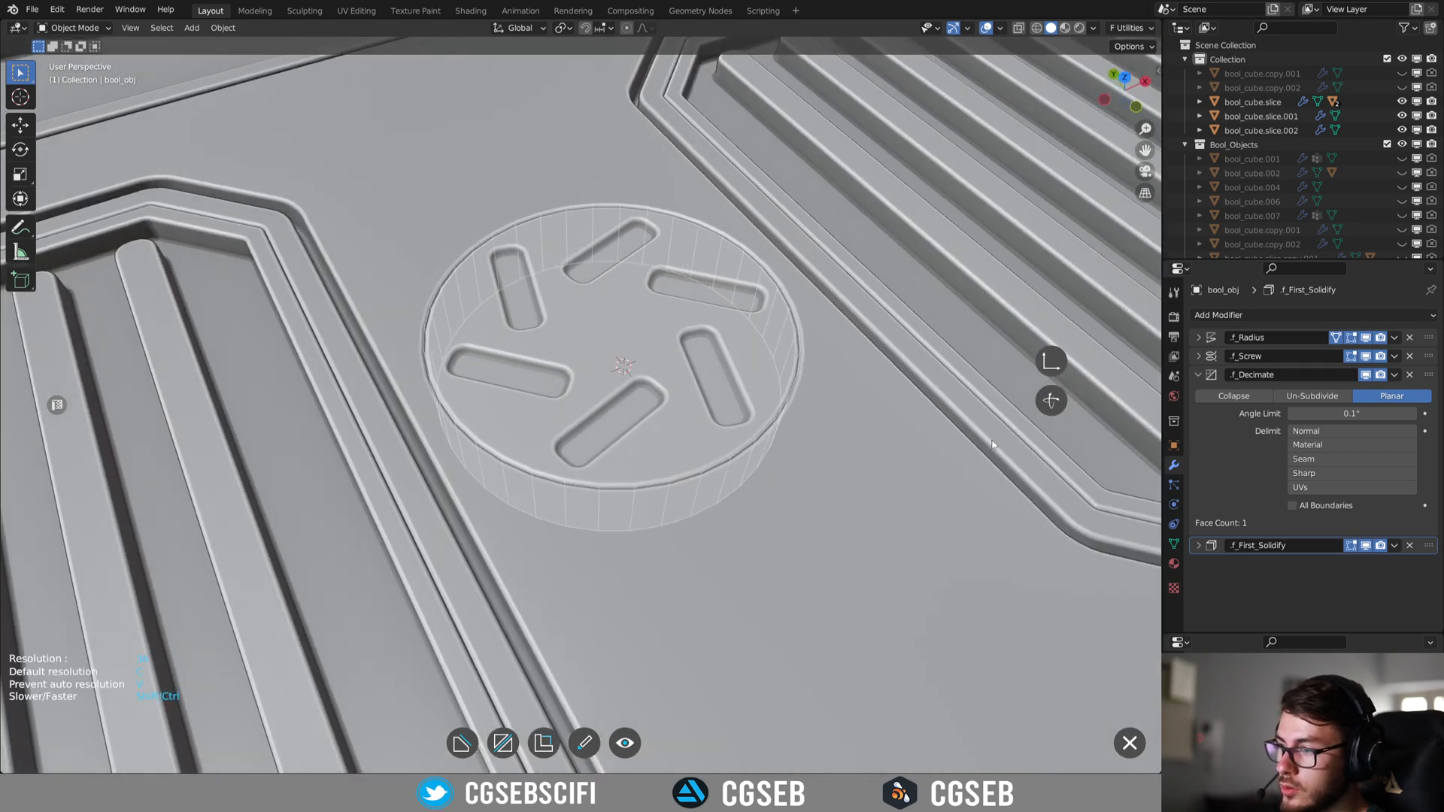
pyautogui.rightClick(1026, 444)
pyautogui.click(1108, 447)
pyautogui.press('Escape')
pyautogui.moveTo(800, 430); pyautogui.dragTo(838, 462, button='middle')
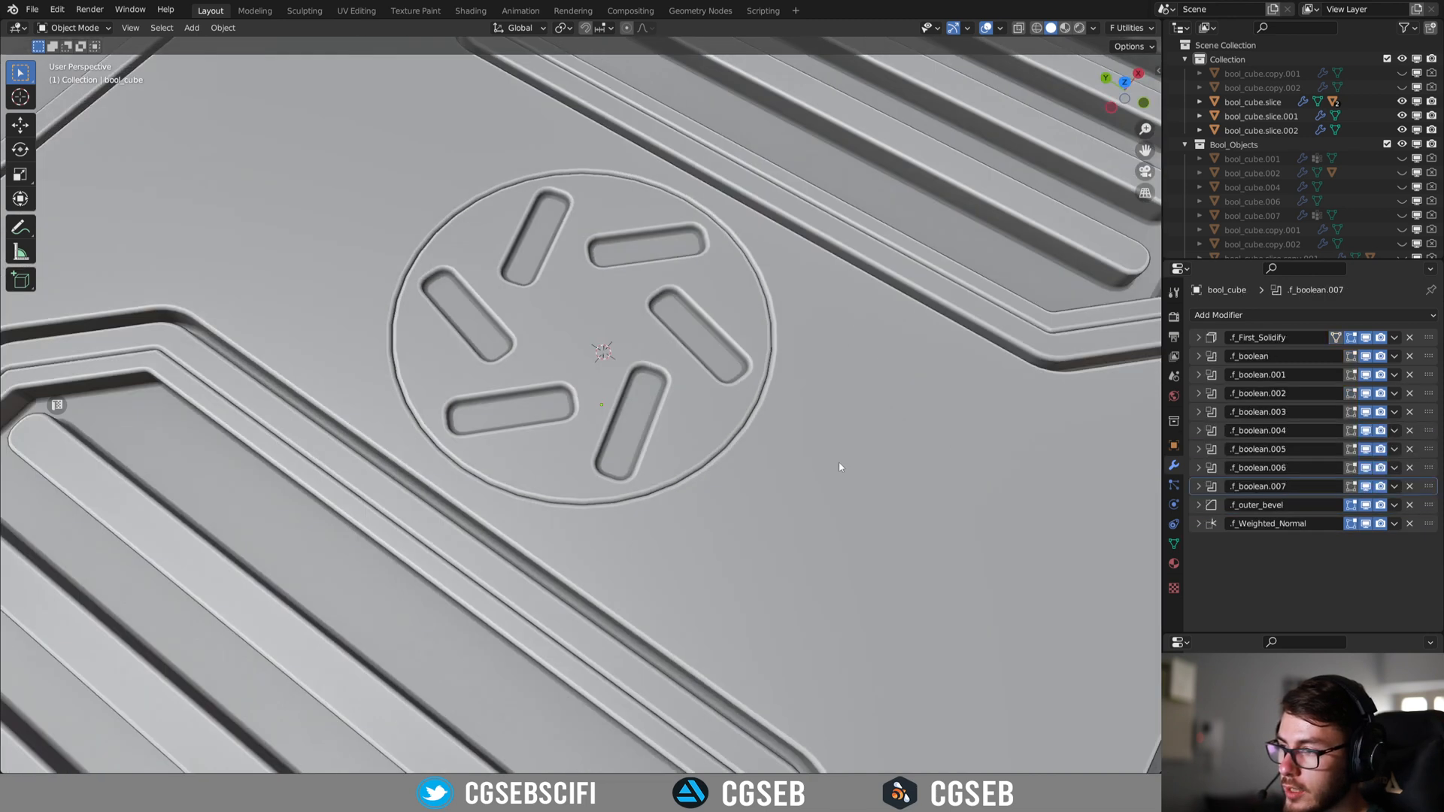
# Place the 3D cursor away from the panel on its ladder side and reselect the main panel body.
pyautogui.scroll(-7, 816, 432)
pyautogui.scroll(-2, 564, 391)
pyautogui.click(957, 485)
pyautogui.keyDown('shift'); pyautogui.rightClick(956, 501); pyautogui.keyUp('shift')
pyautogui.moveTo(850, 497); pyautogui.dragTo(523, 499, button='middle')
pyautogui.scroll(3, 651, 407)
pyautogui.click(506, 424)
# Examine the circular pinwheel detail and its proportions within the surrounding panel from near and far.
pyautogui.keyDown('shift'); pyautogui.moveTo(660, 367); pyautogui.dragTo(606, 252, button='middle'); pyautogui.keyUp('shift')
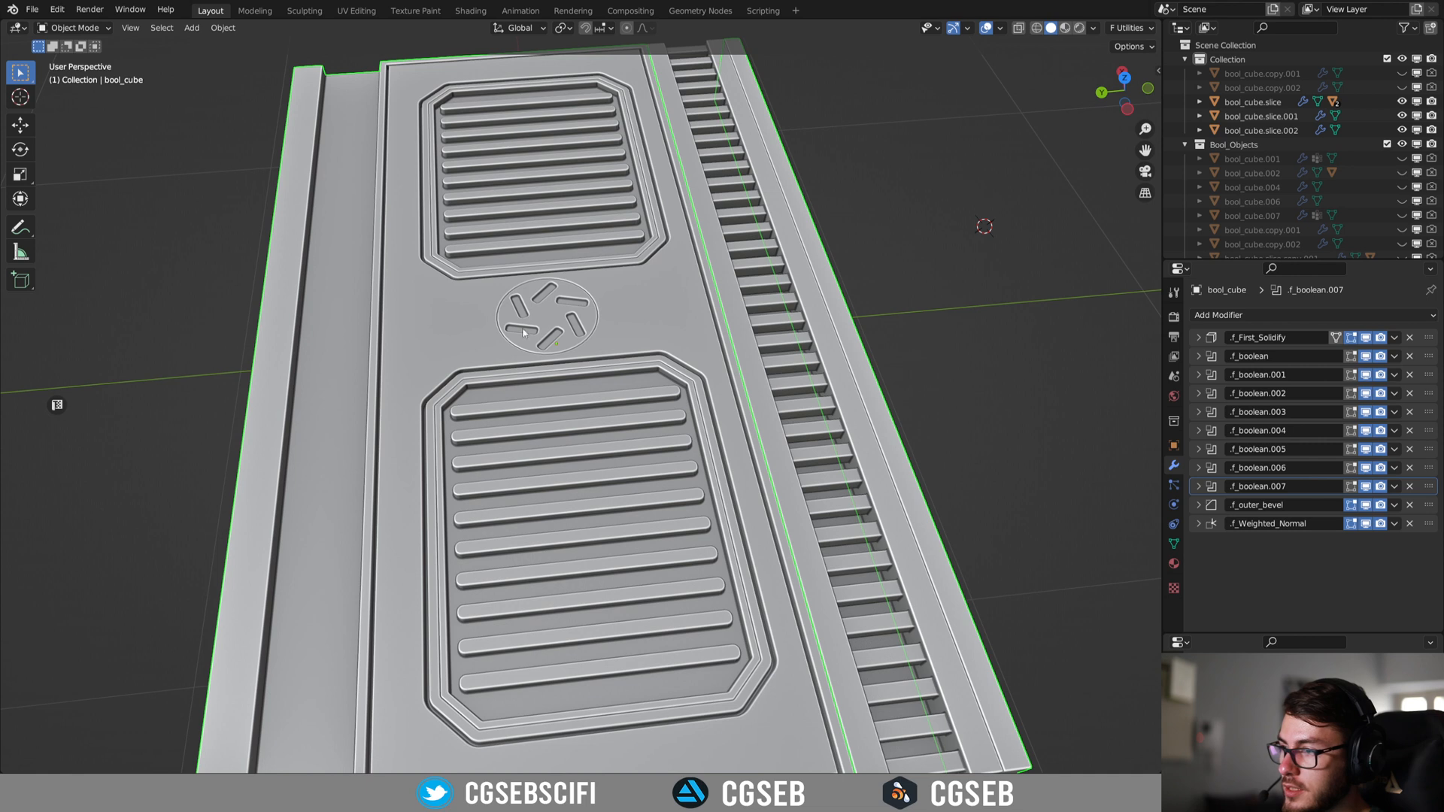
pyautogui.keyDown('shift'); pyautogui.moveTo(524, 333); pyautogui.dragTo(645, 424, button='middle'); pyautogui.keyUp('shift')
pyautogui.scroll(5, 645, 424)
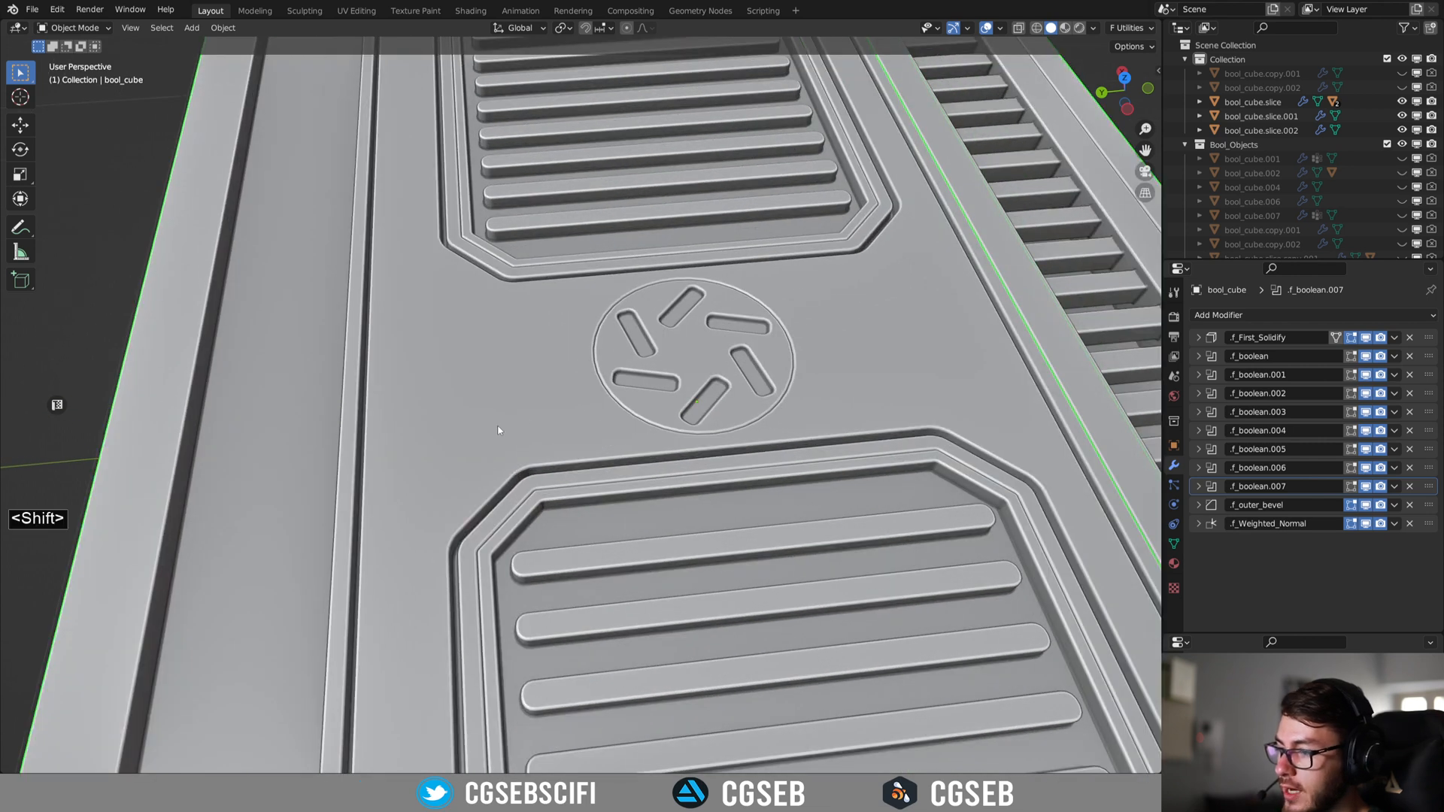
pyautogui.scroll(-5, 496, 425)
pyautogui.scroll(-2, 503, 412)
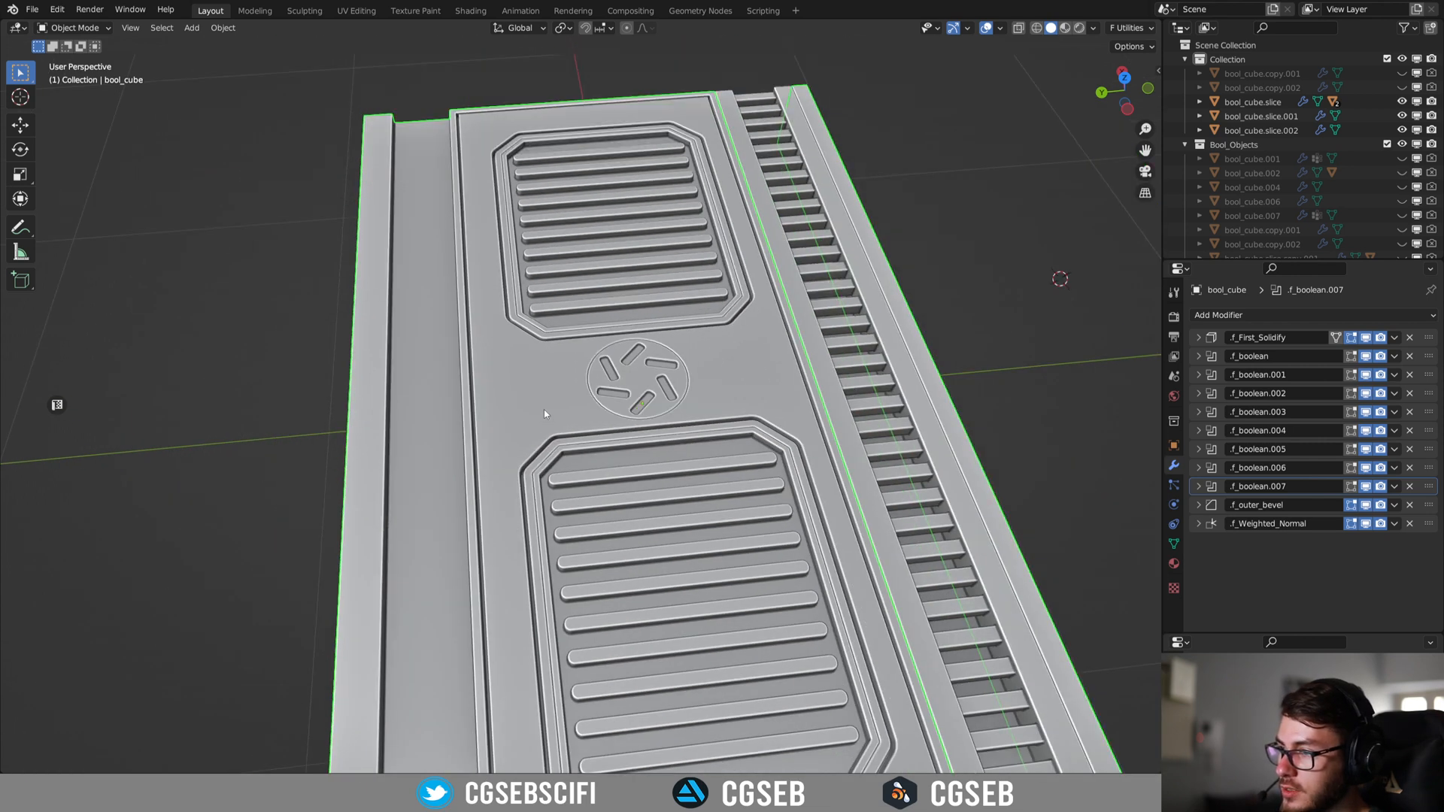
pyautogui.scroll(4, 544, 413)
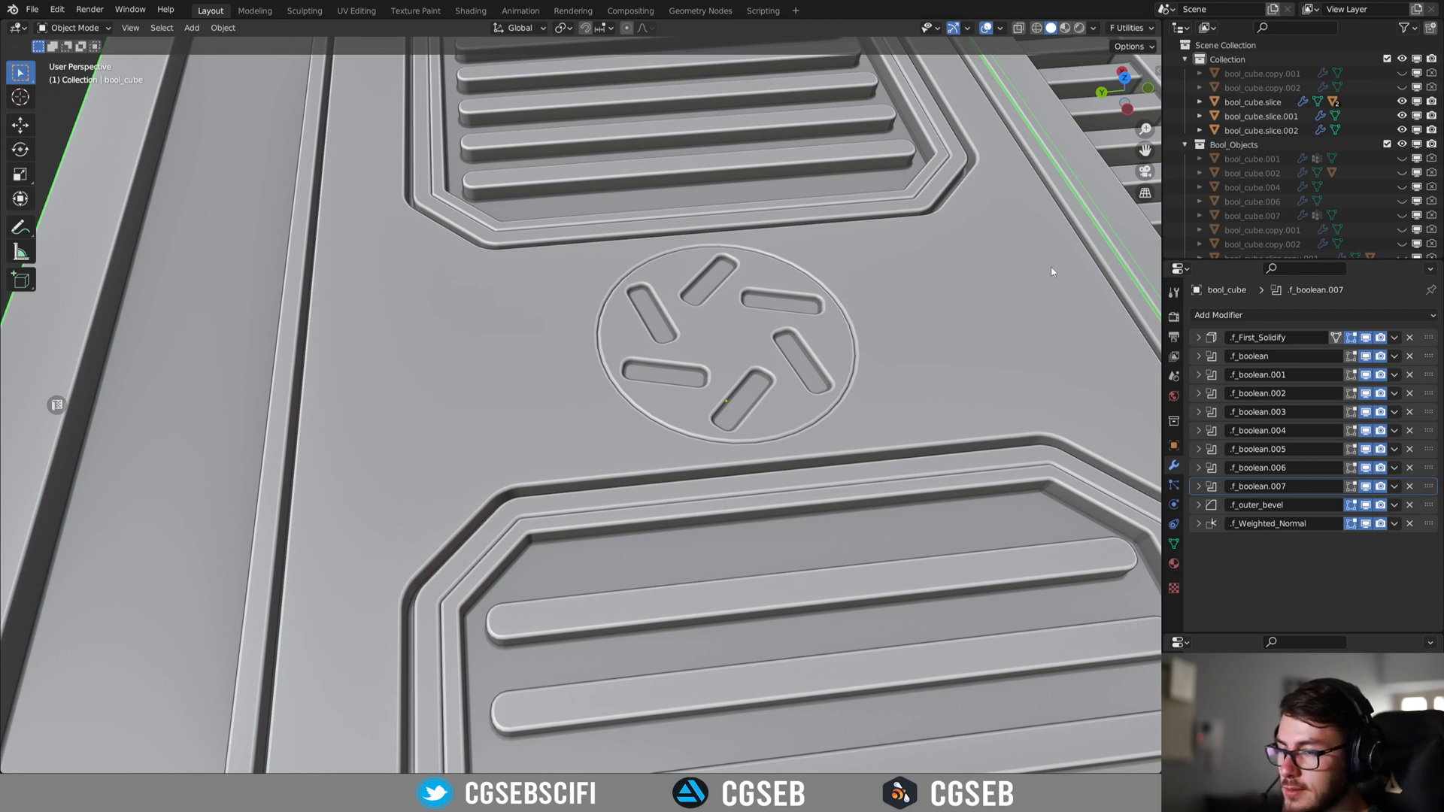
pyautogui.moveTo(591, 410); pyautogui.dragTo(536, 412, button='middle')
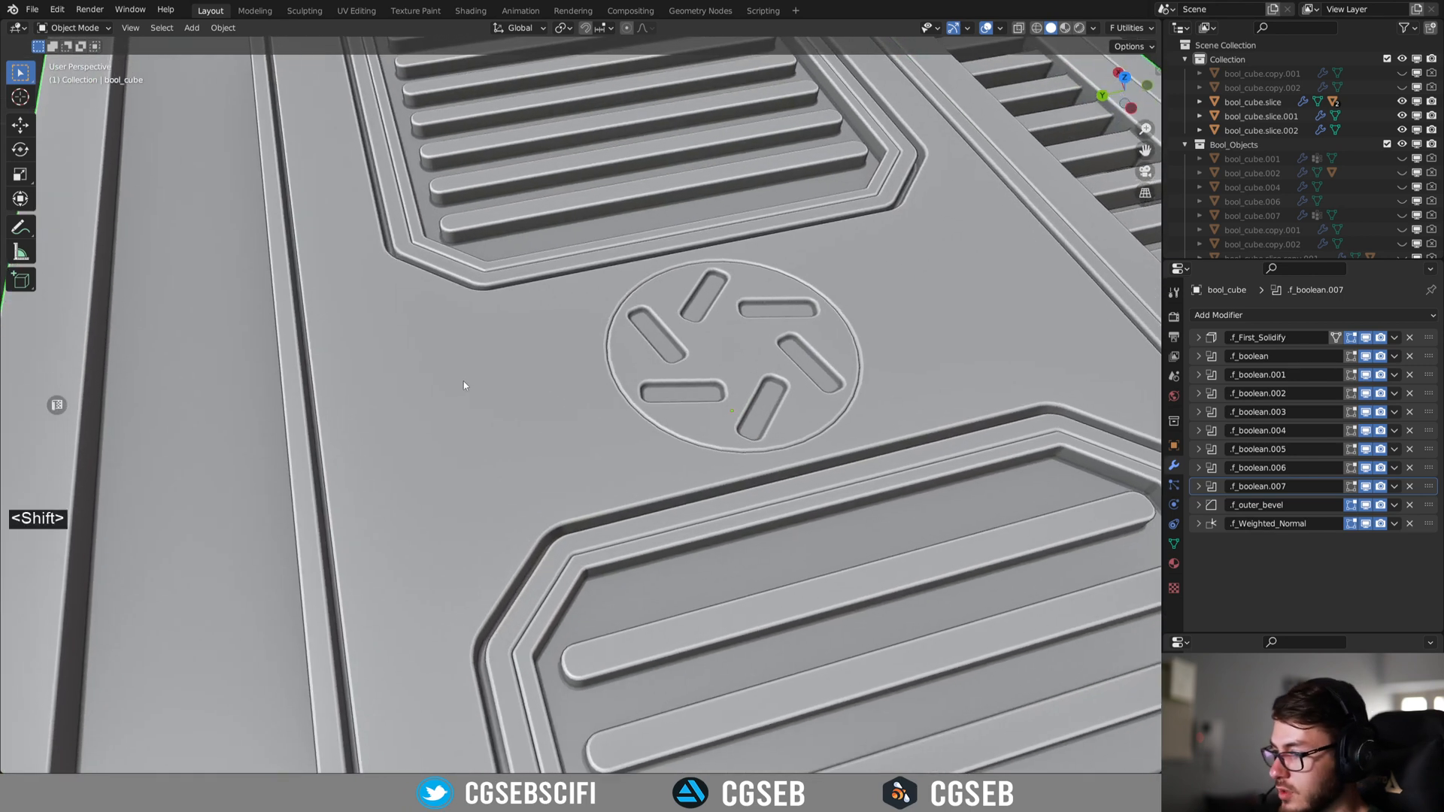
pyautogui.scroll(-4, 464, 382)
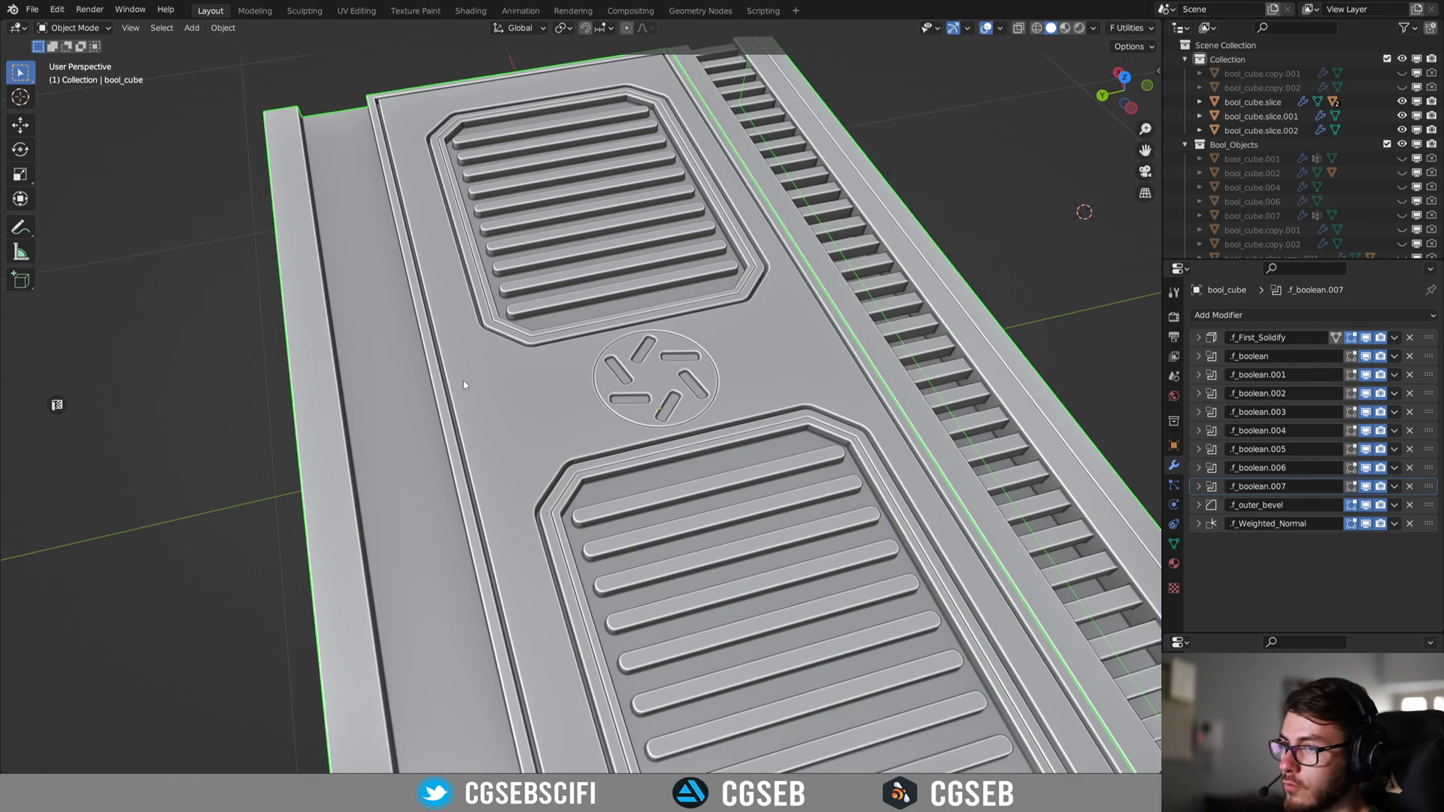
pyautogui.scroll(4, 497, 387)
# Cut a small rectangle drawn from its centre on the midline, between the circular detail and the long side groove.
pyautogui.press('f')
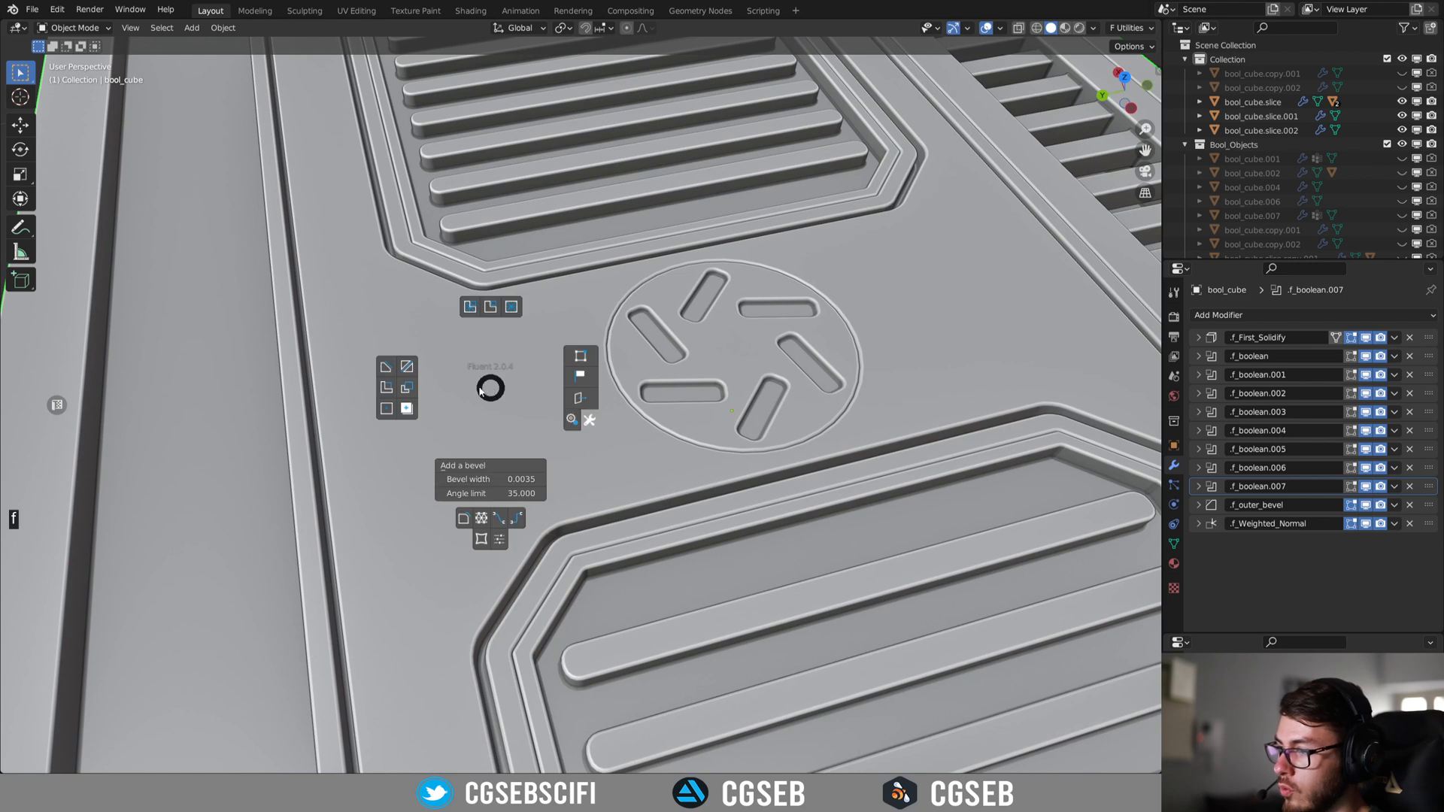
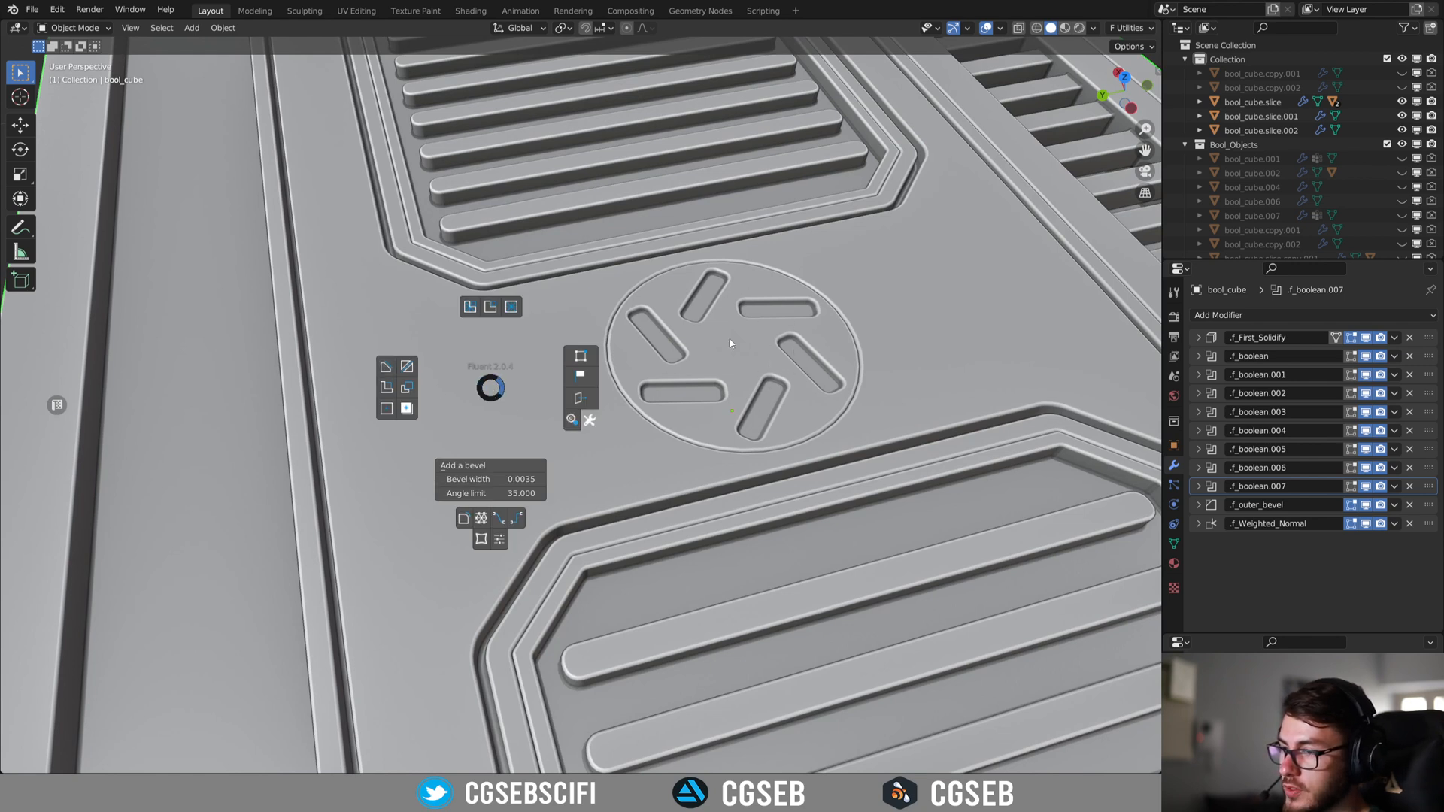
pyautogui.click(385, 370)
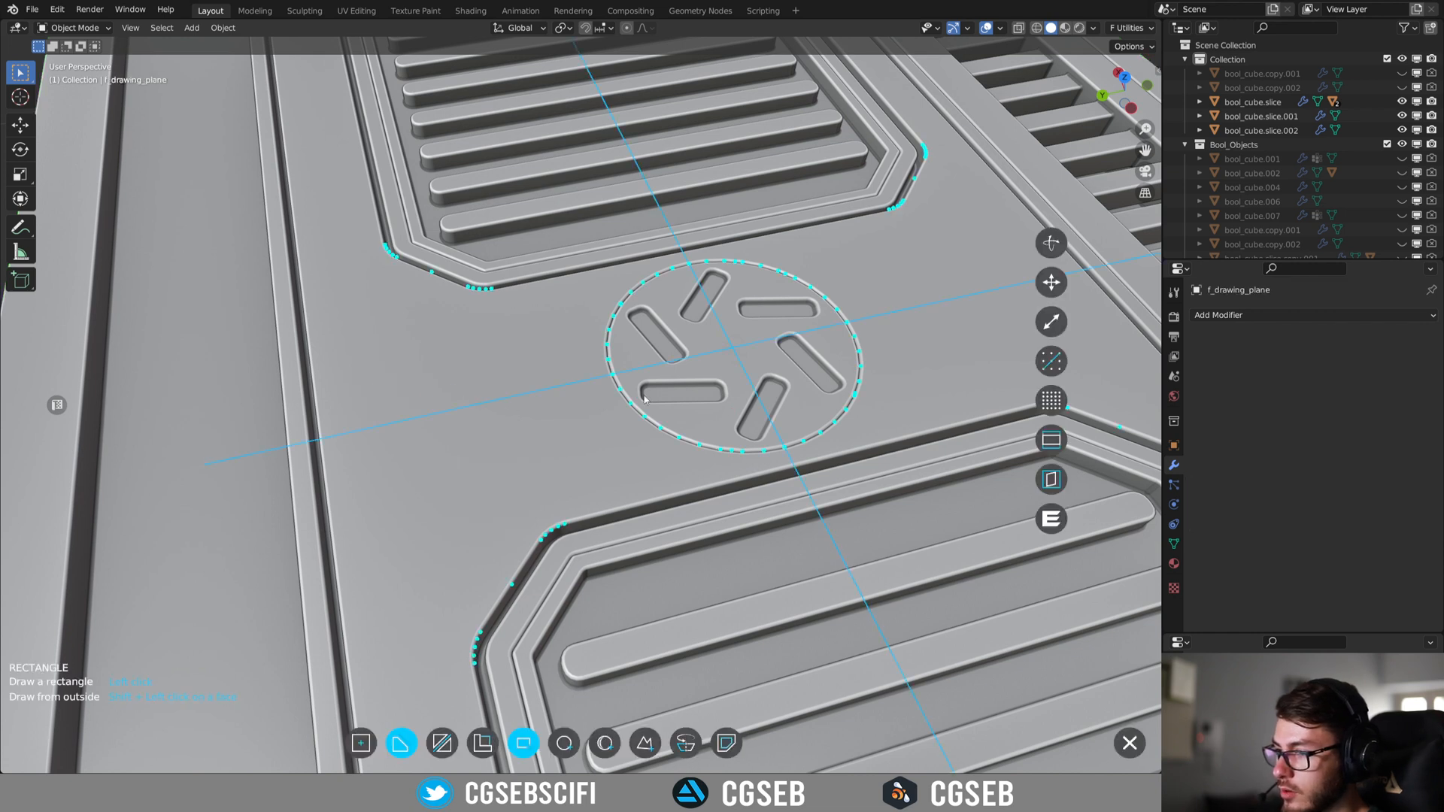
pyautogui.scroll(-5, 603, 437)
pyautogui.moveTo(602, 436)
pyautogui.mouseDown(button='middle')
pyautogui.moveTo(575, 452)
pyautogui.moveTo(618, 427)
pyautogui.mouseUp(button='middle')
pyautogui.scroll(2, 575, 452)
pyautogui.scroll(3, 593, 431)
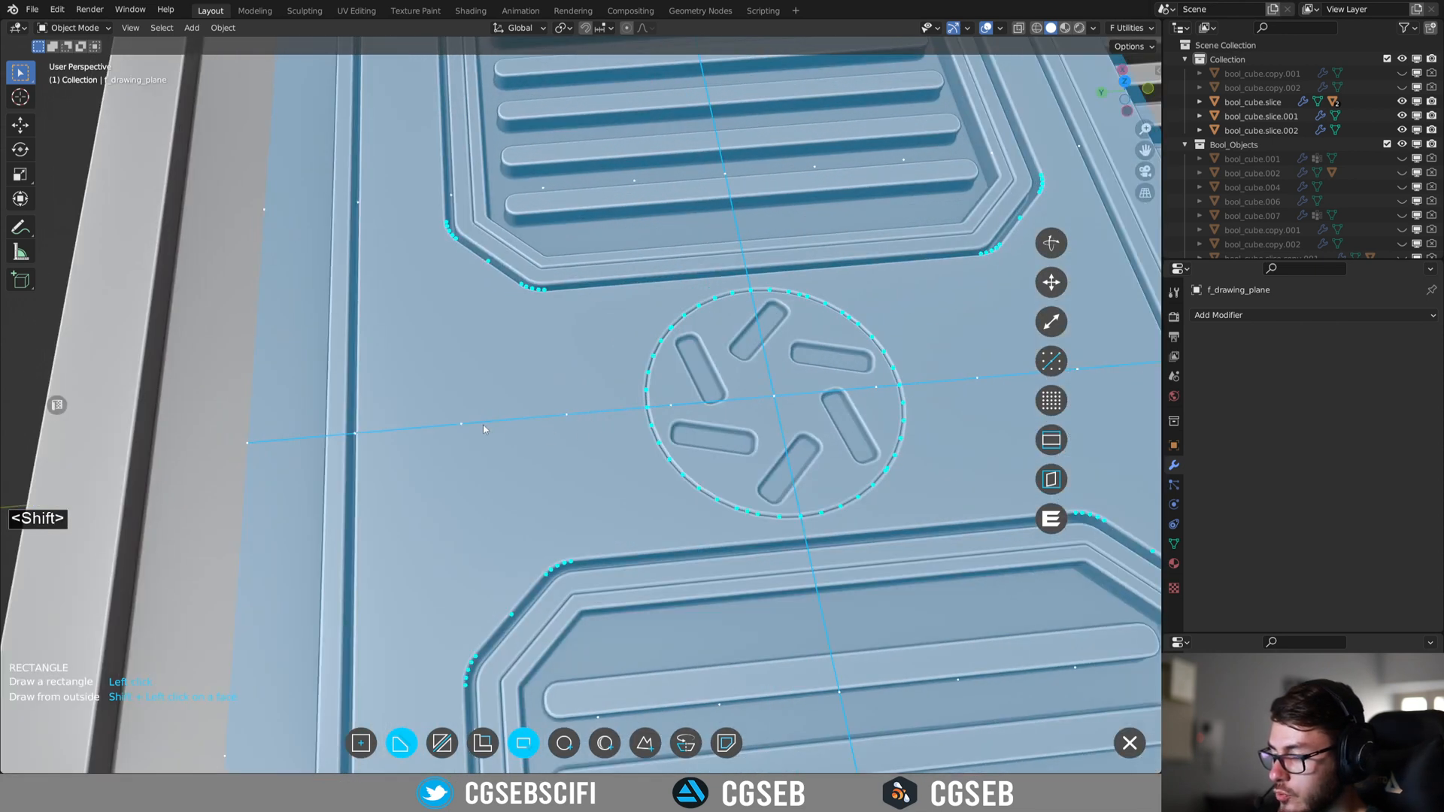
pyautogui.click(461, 425)
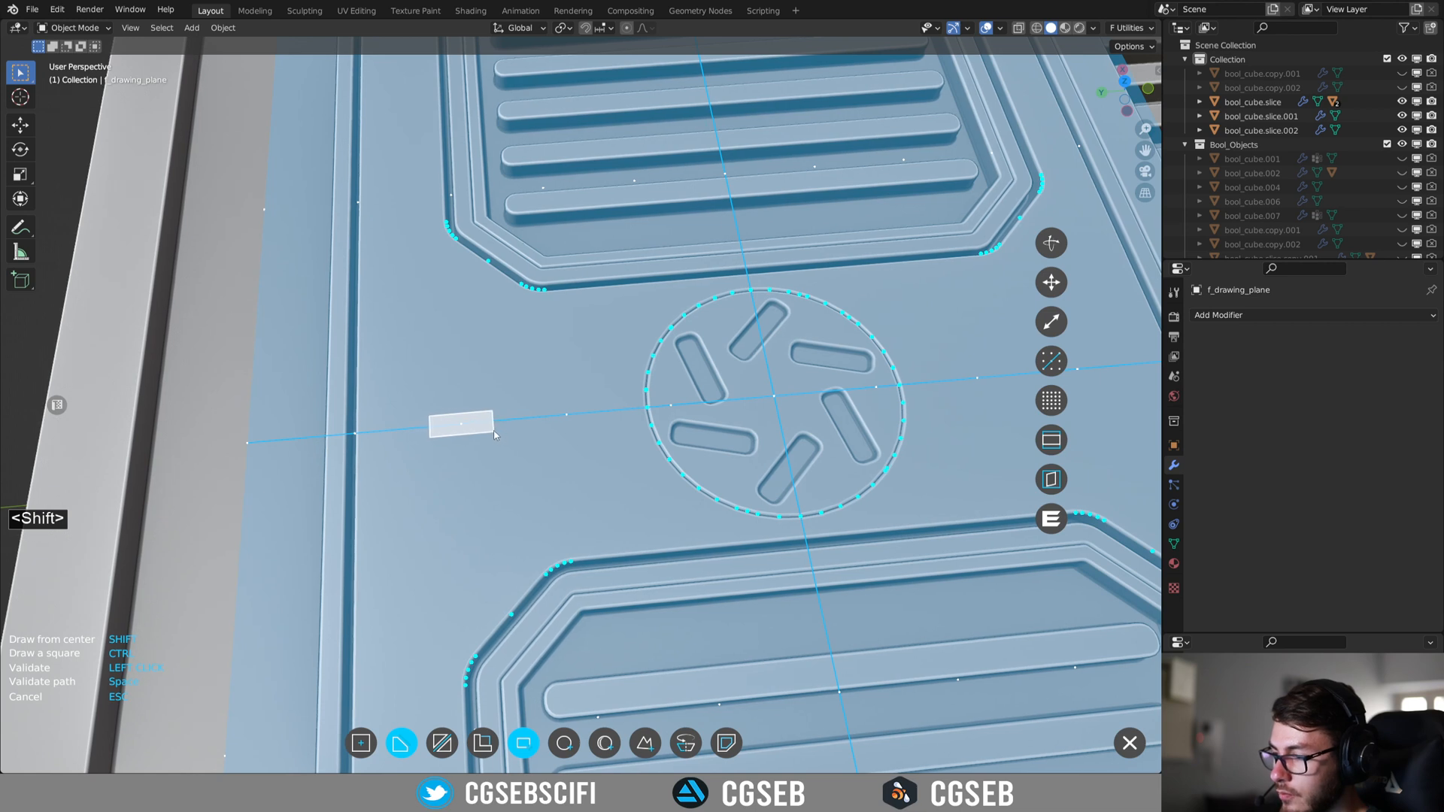
pyautogui.click(494, 434)
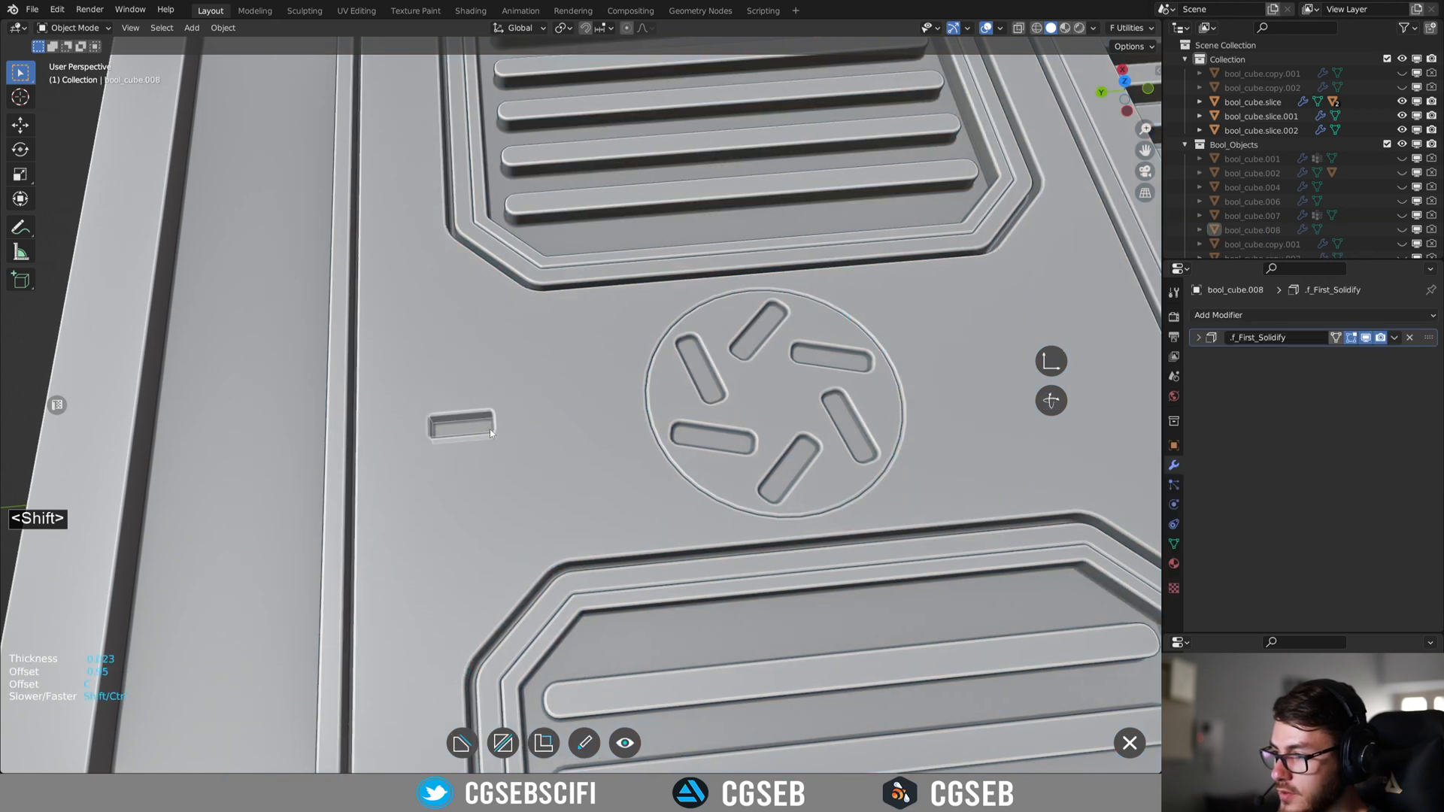
pyautogui.moveTo(490, 430); pyautogui.dragTo(579, 431)
# Make the small rectangular cut shallower.
pyautogui.moveTo(579, 431)
pyautogui.mouseDown(button='middle')
pyautogui.moveTo(644, 406)
pyautogui.moveTo(584, 458)
pyautogui.mouseUp(button='middle')
pyautogui.scroll(5, 633, 409)
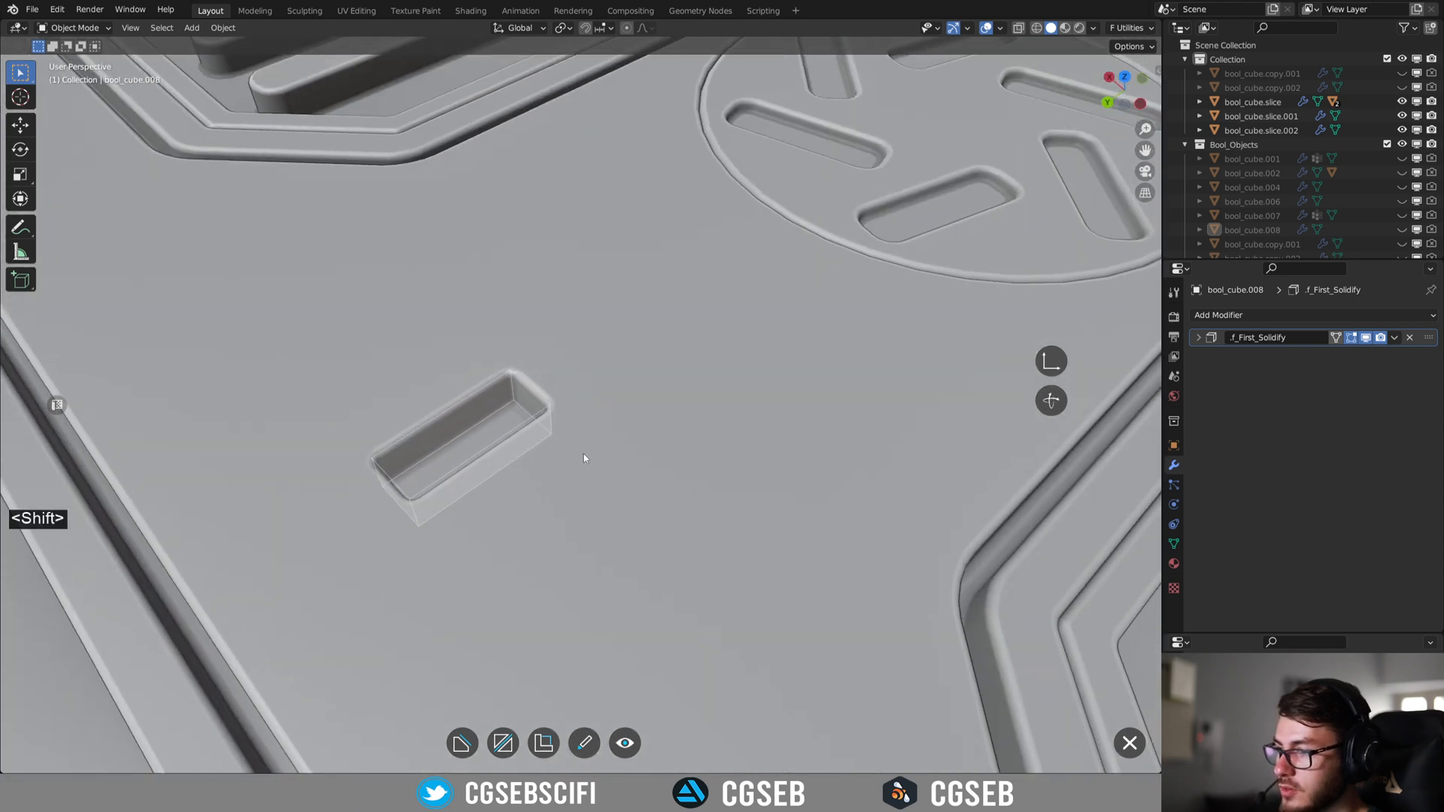
pyautogui.press('s')
pyautogui.rightClick(666, 418)
pyautogui.click(744, 418)
pyautogui.scroll(-3, 722, 421)
pyautogui.scroll(5, 697, 424)
pyautogui.scroll(-3, 695, 410)
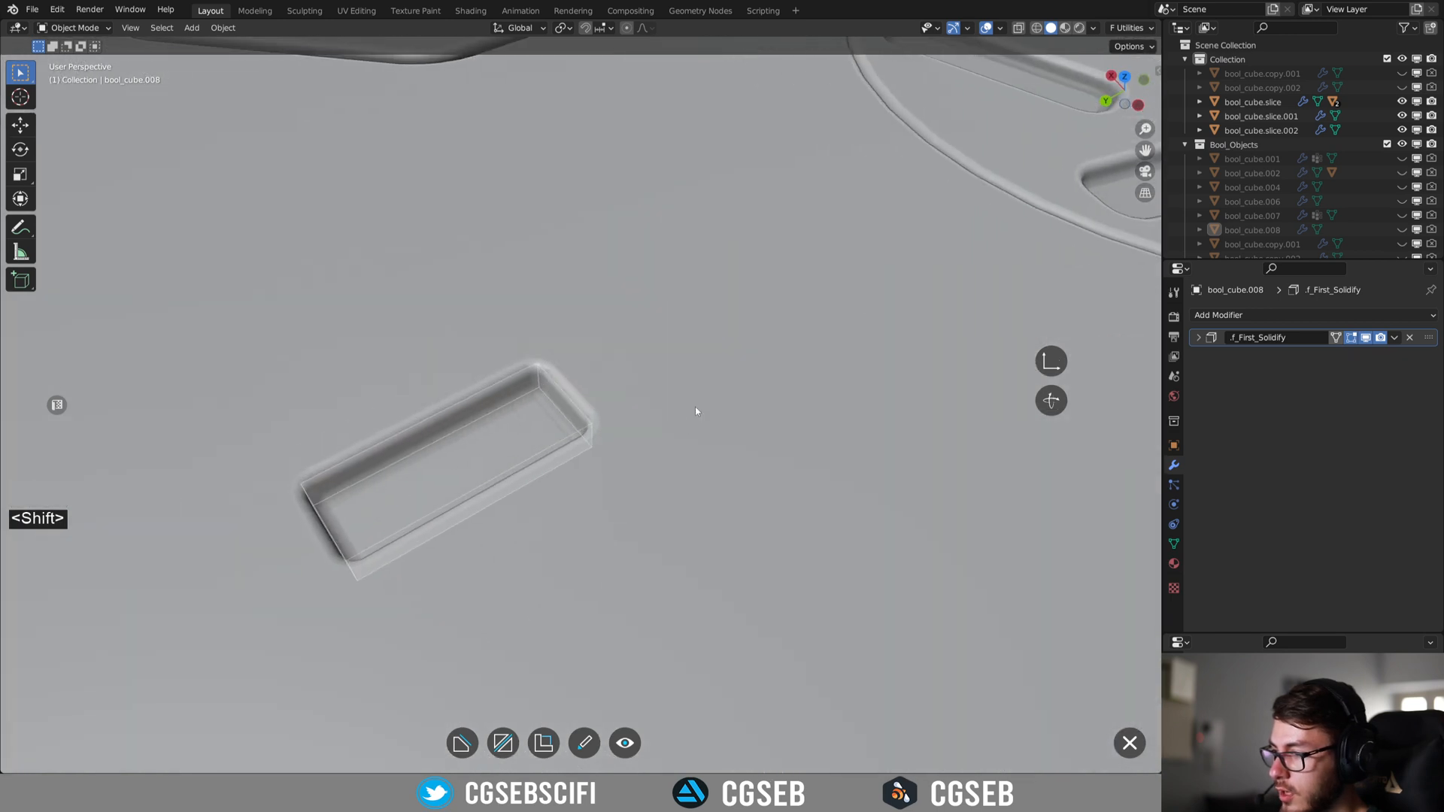
# Taper the small rectangular cut into a wedge that narrows towards one end.
pyautogui.rightClick(606, 360)
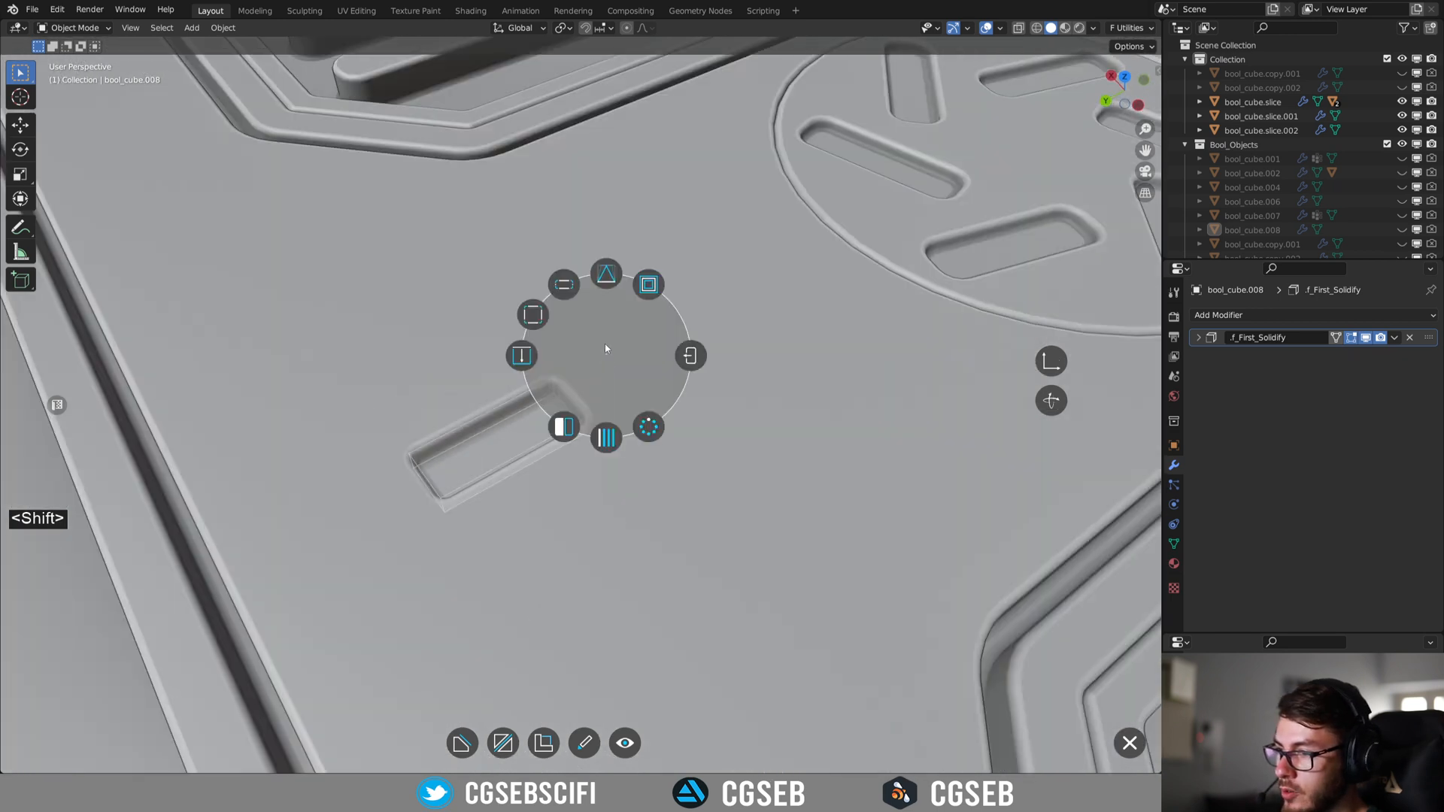
pyautogui.click(606, 275)
pyautogui.moveTo(402, 494); pyautogui.dragTo(69, 495)
pyautogui.click(503, 439)
# Add a circular array to the wedge cutter.
pyautogui.scroll(-3, 544, 435)
pyautogui.moveTo(545, 436)
pyautogui.keyDown('shift'); pyautogui.mouseDown(button='middle')
pyautogui.moveTo(580, 431)
pyautogui.moveTo(567, 422)
pyautogui.mouseUp(button='middle'); pyautogui.keyUp('shift')
pyautogui.scroll(5, 537, 435)
pyautogui.press('f')
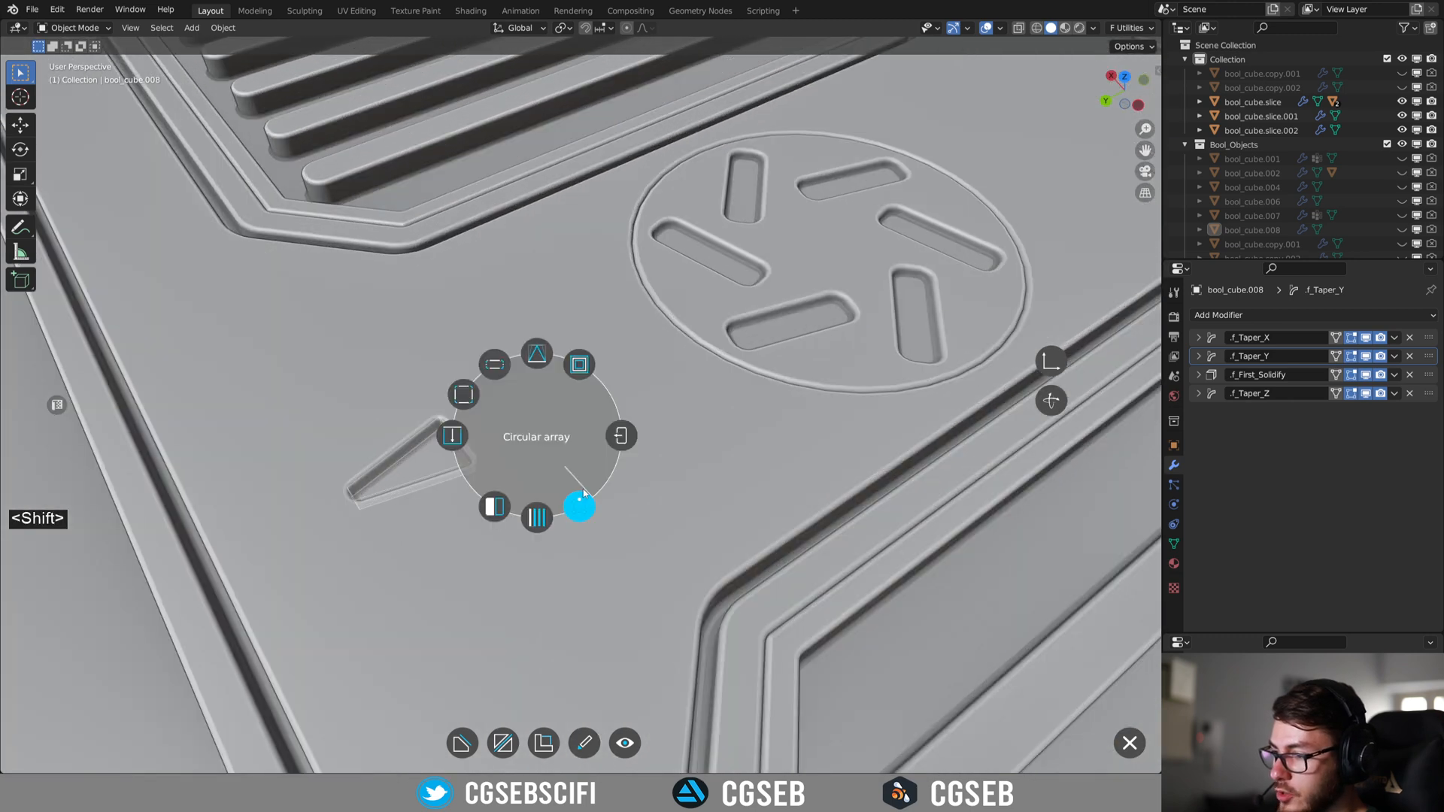
pyautogui.click(578, 504)
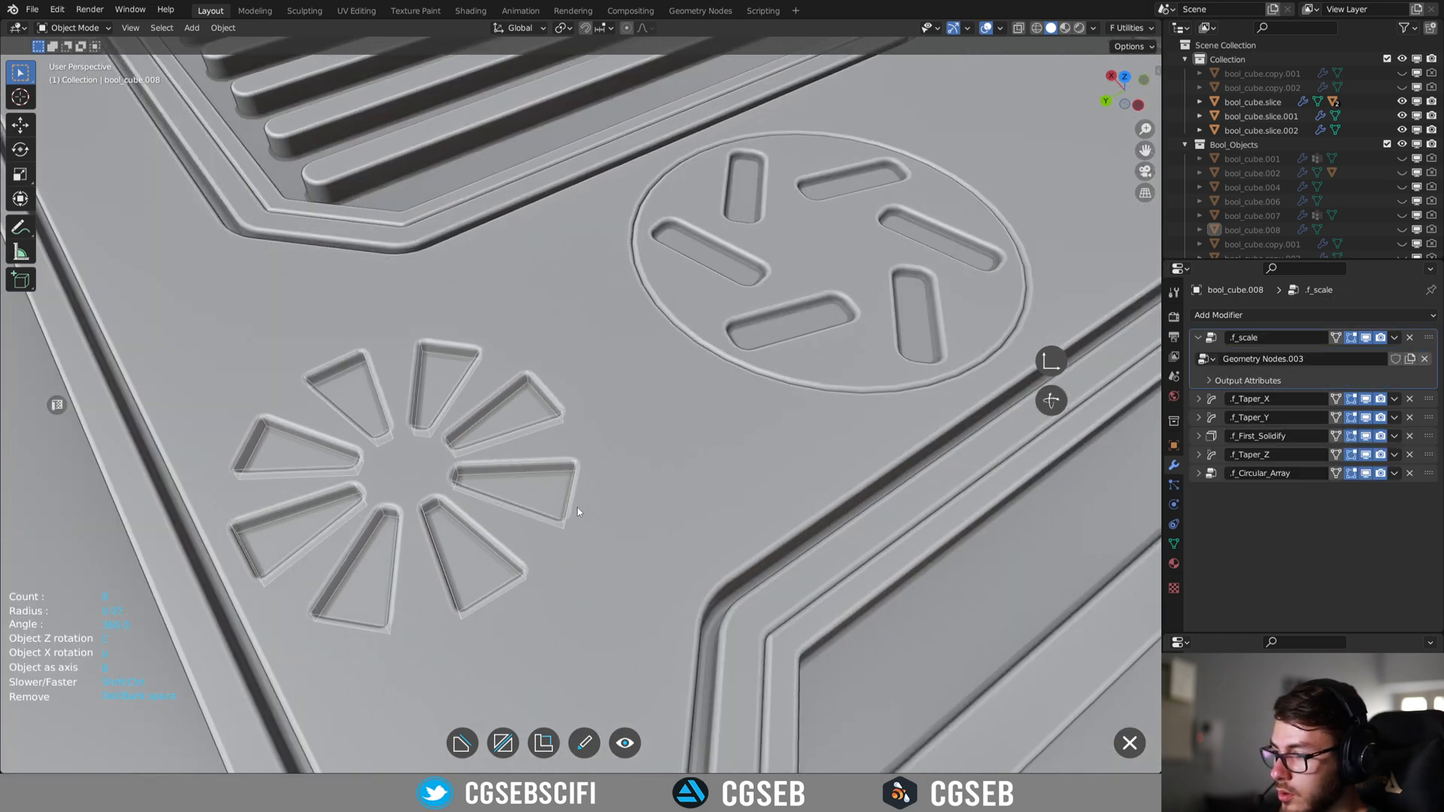
pyautogui.press('c')
pyautogui.press('c')
pyautogui.press('c')
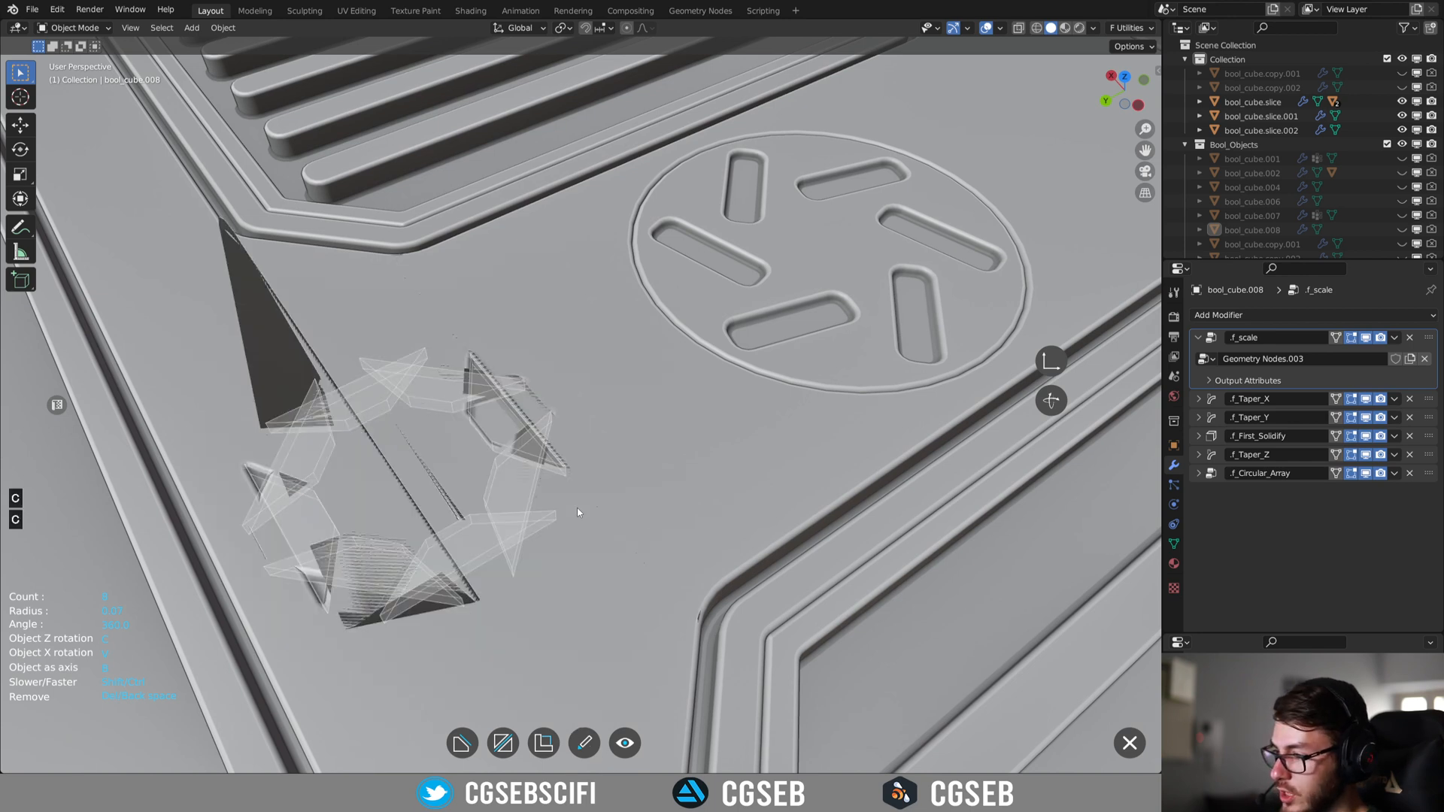
pyautogui.press('c')
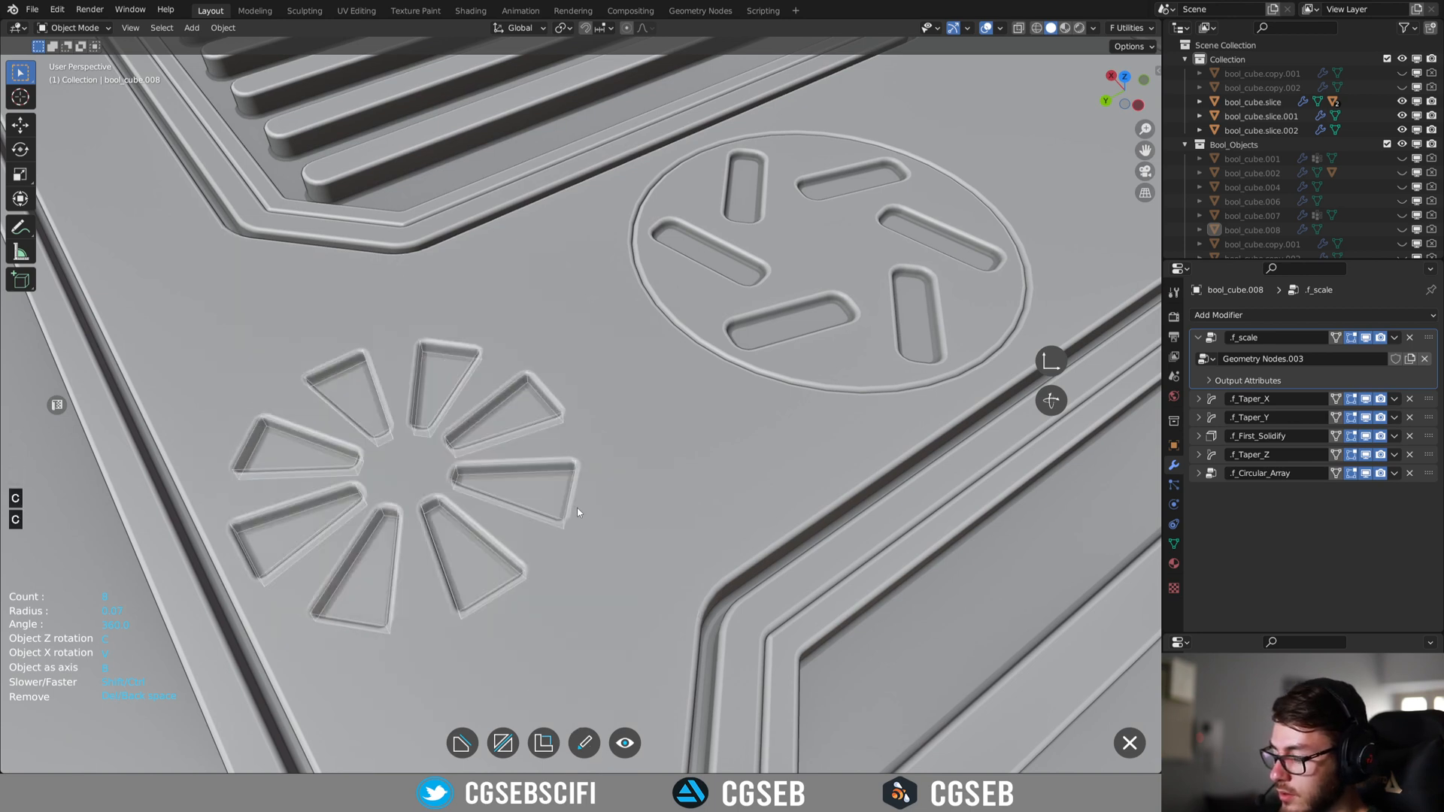
# Narrow the circular array's angle to a fan of about a quarter circle and reduce its count to four wedges.
pyautogui.rightClick(576, 507)
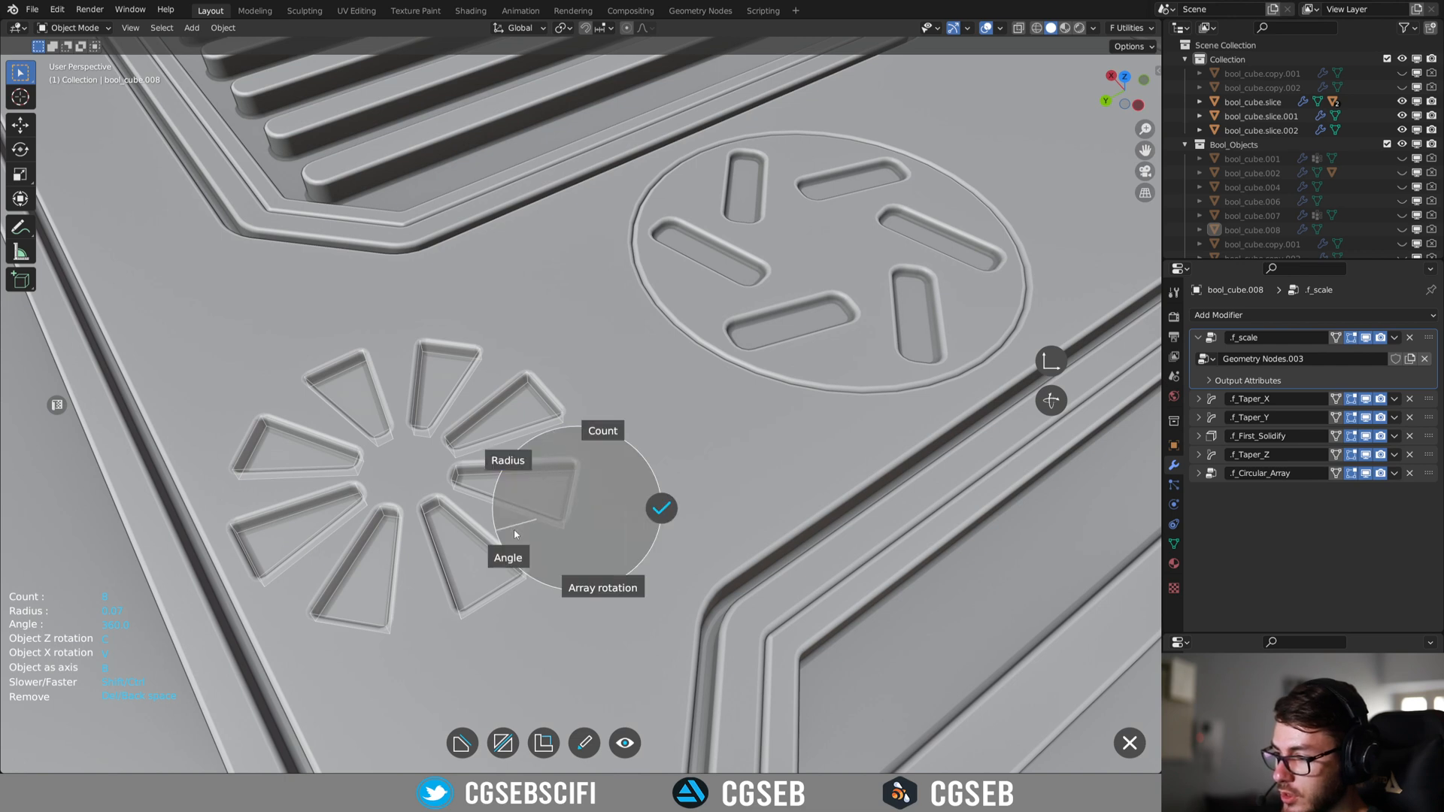
pyautogui.click(525, 555)
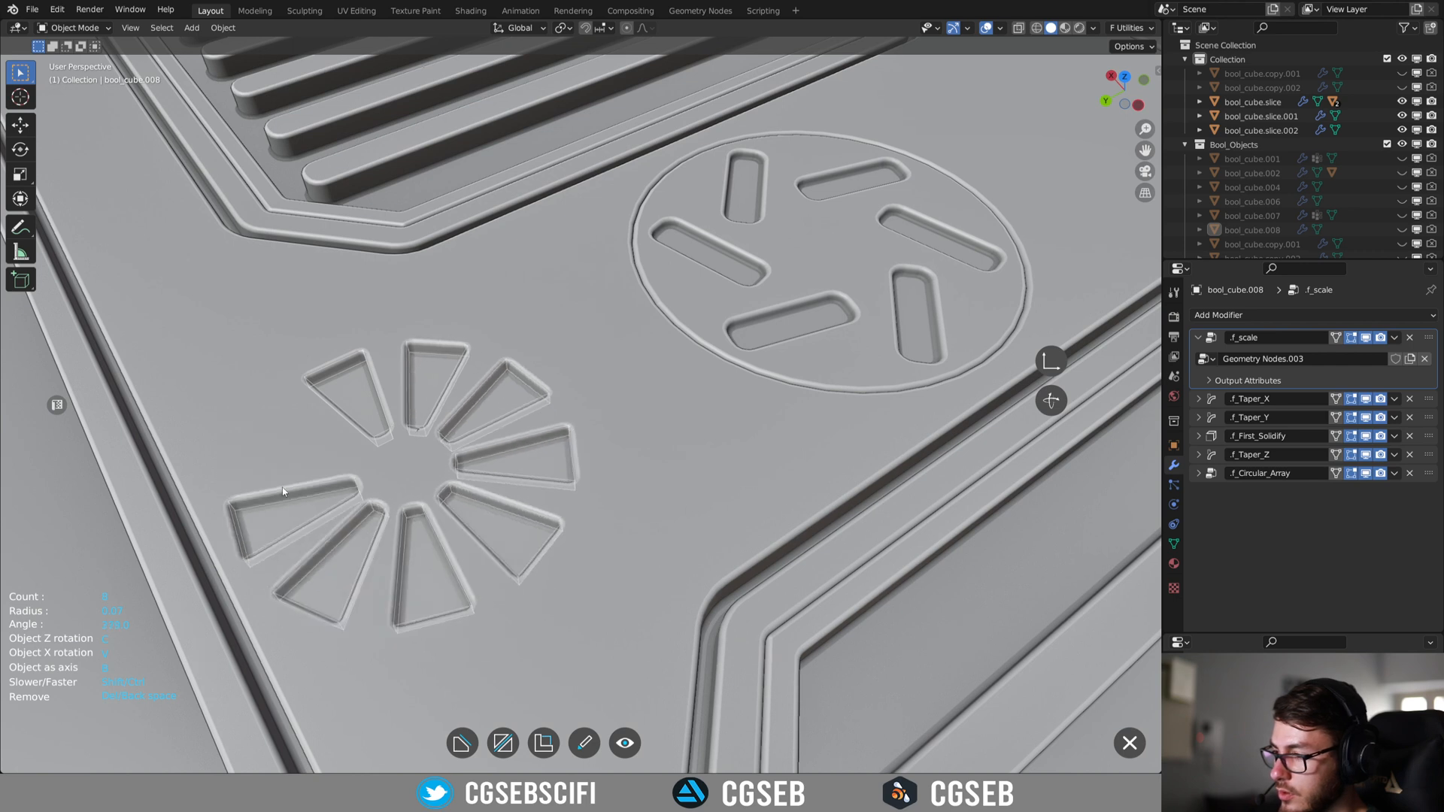
pyautogui.press('ctrl')
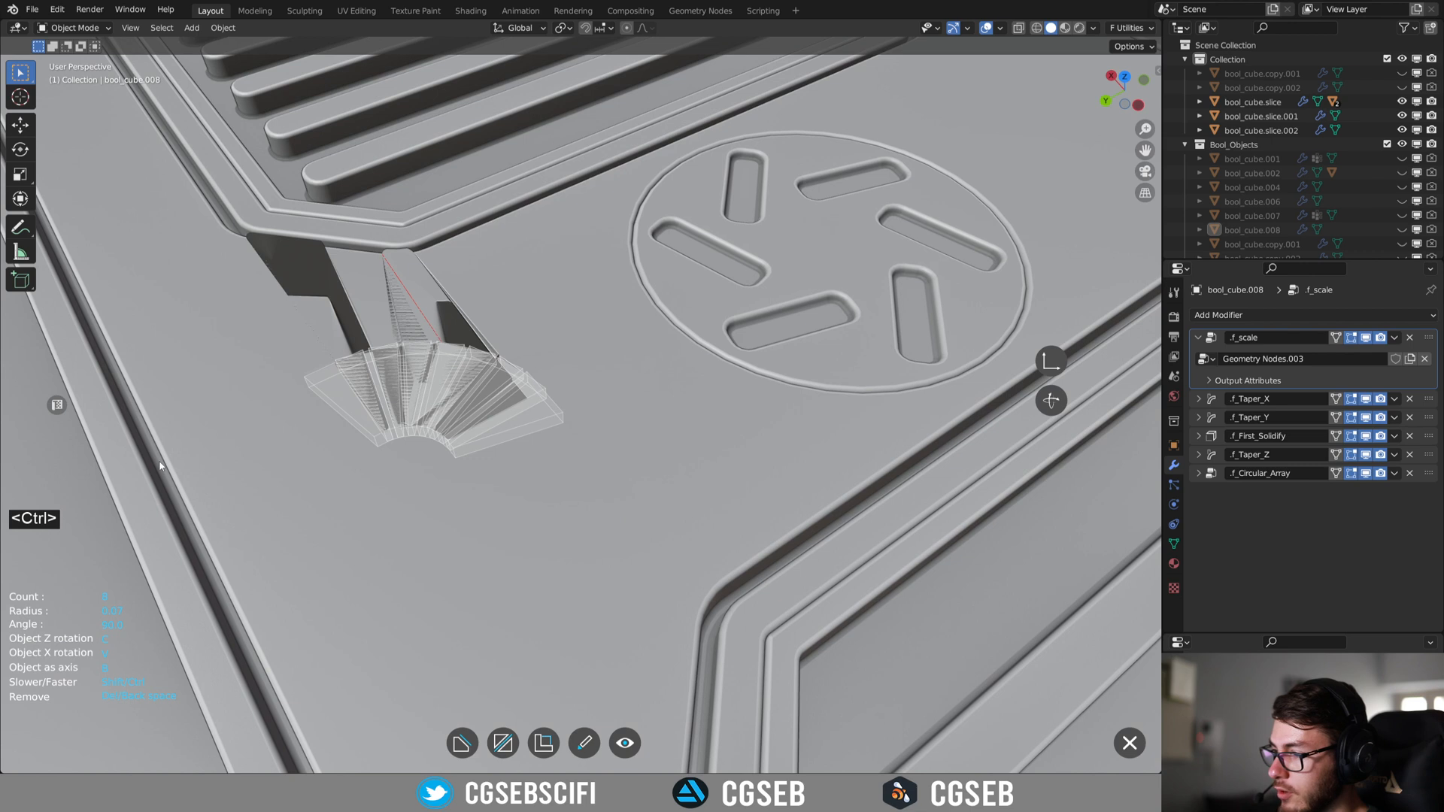
pyautogui.rightClick(159, 465)
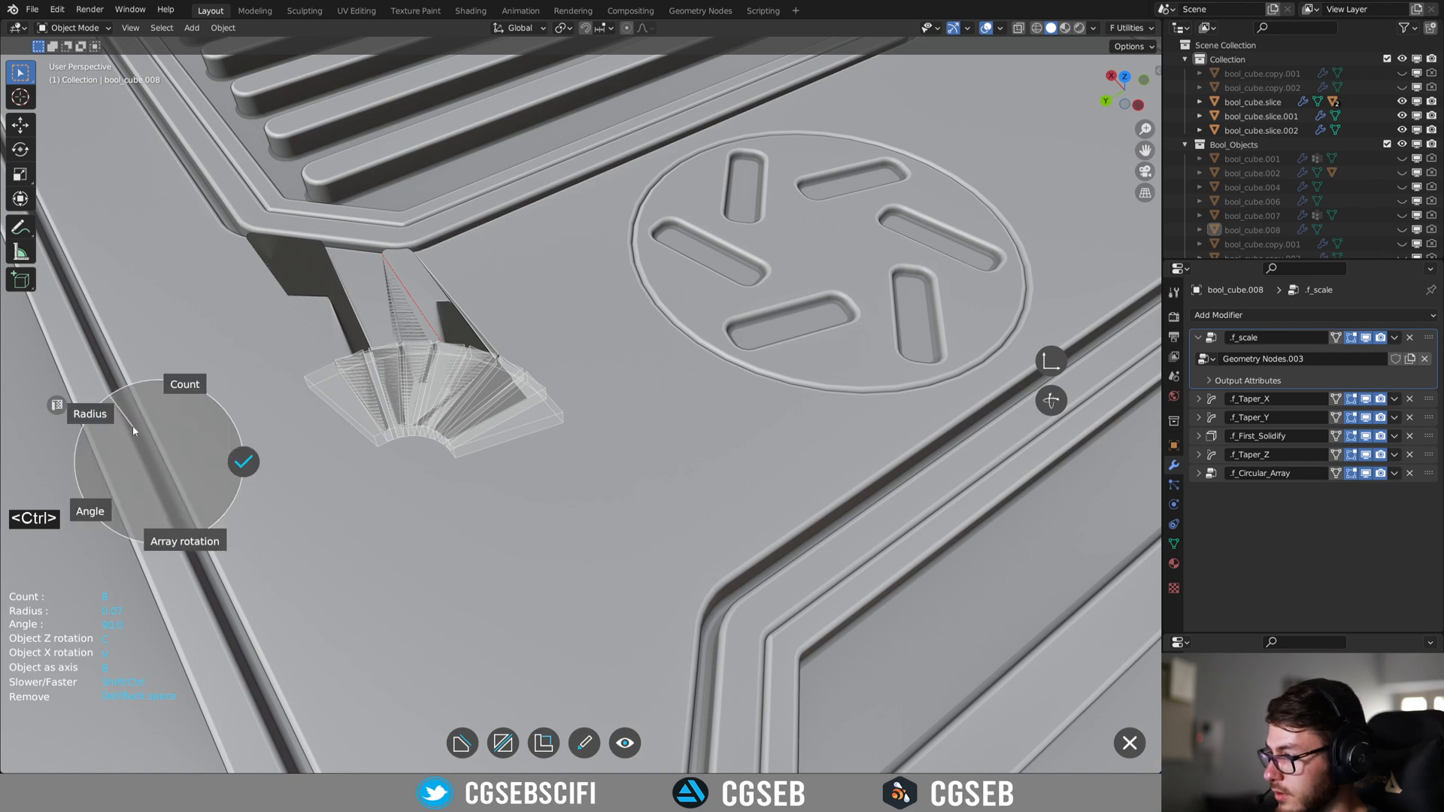
pyautogui.click(170, 391)
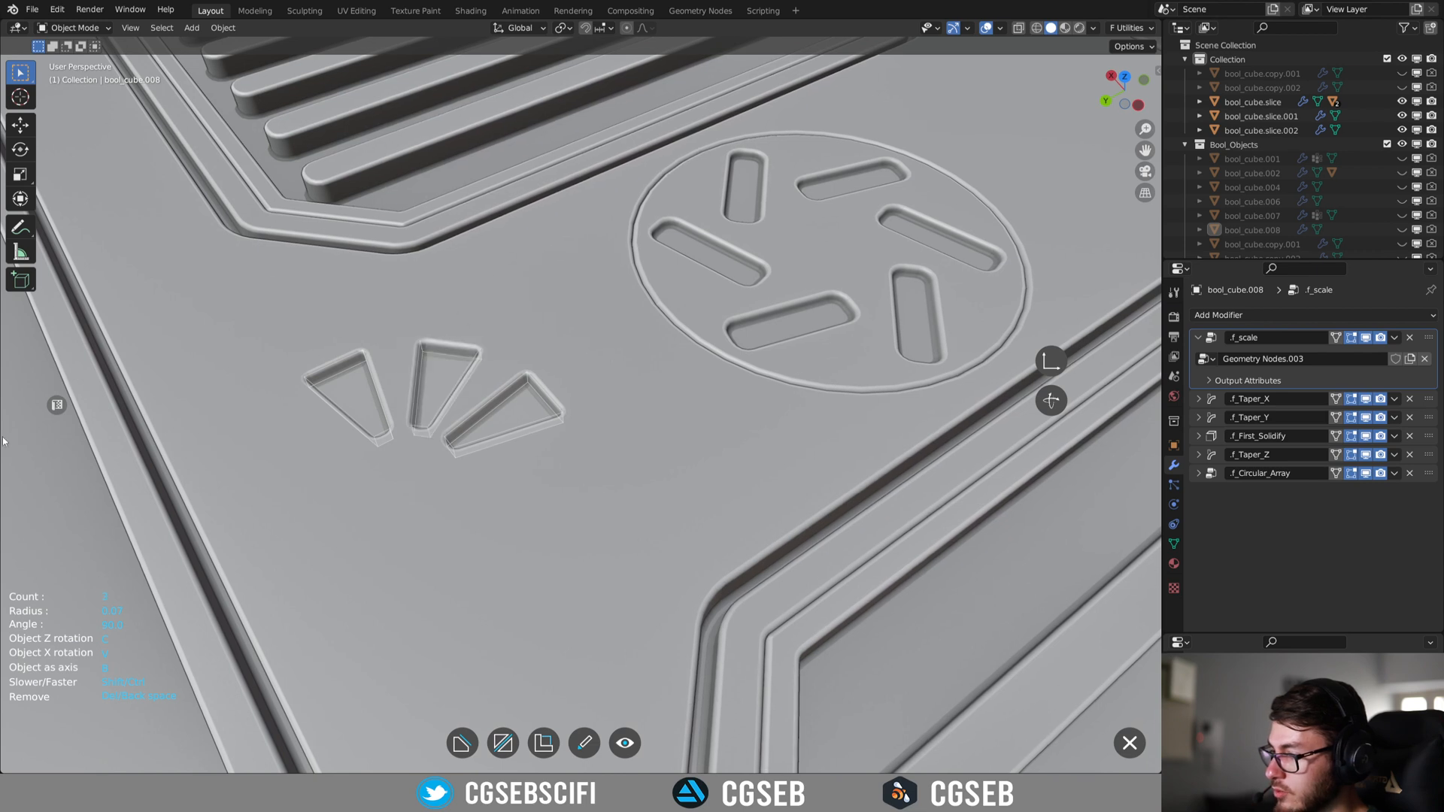
pyautogui.click(66, 450)
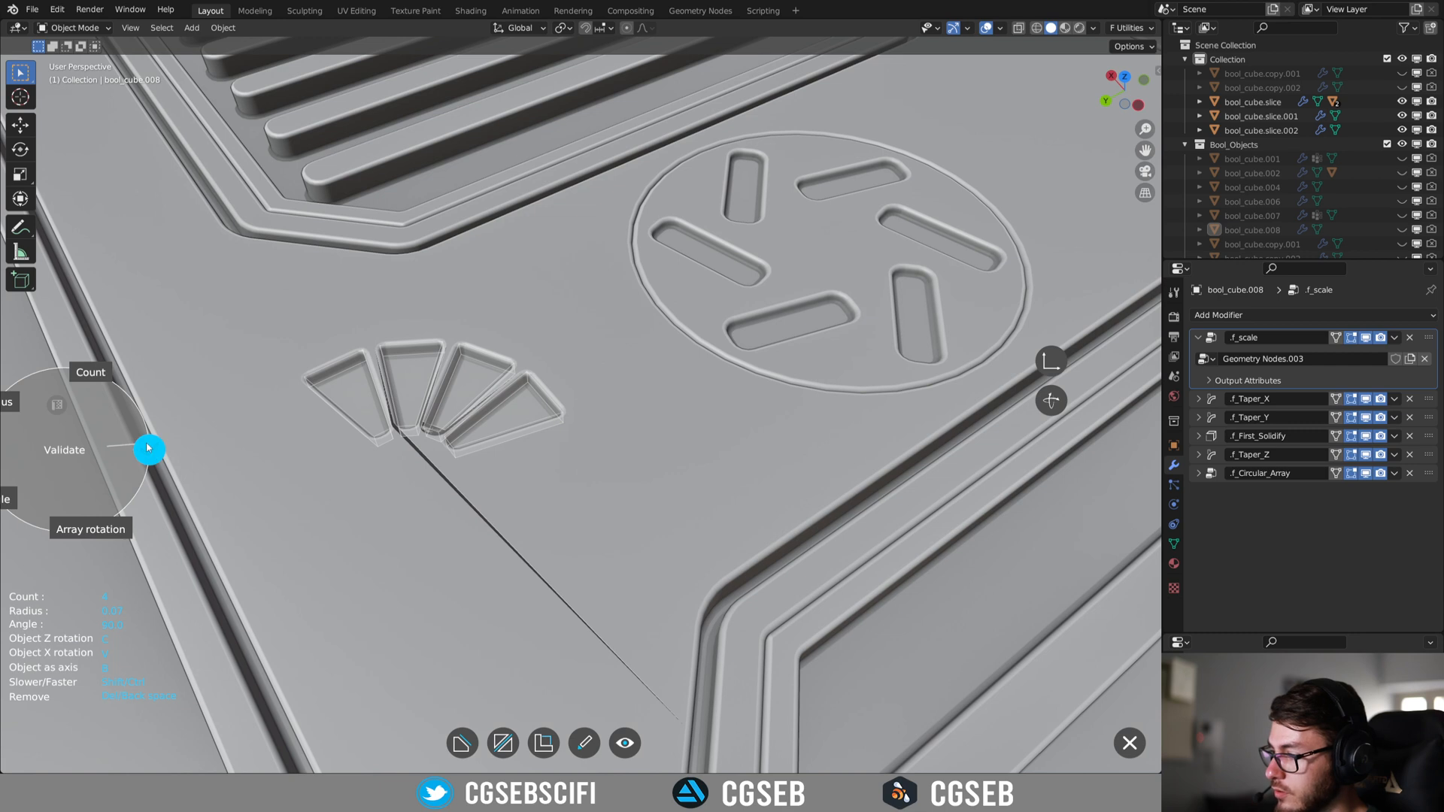
pyautogui.click(148, 448)
# Increase the radius of the wedge cutter's circular array and reduce its count to three.
pyautogui.click(773, 445)
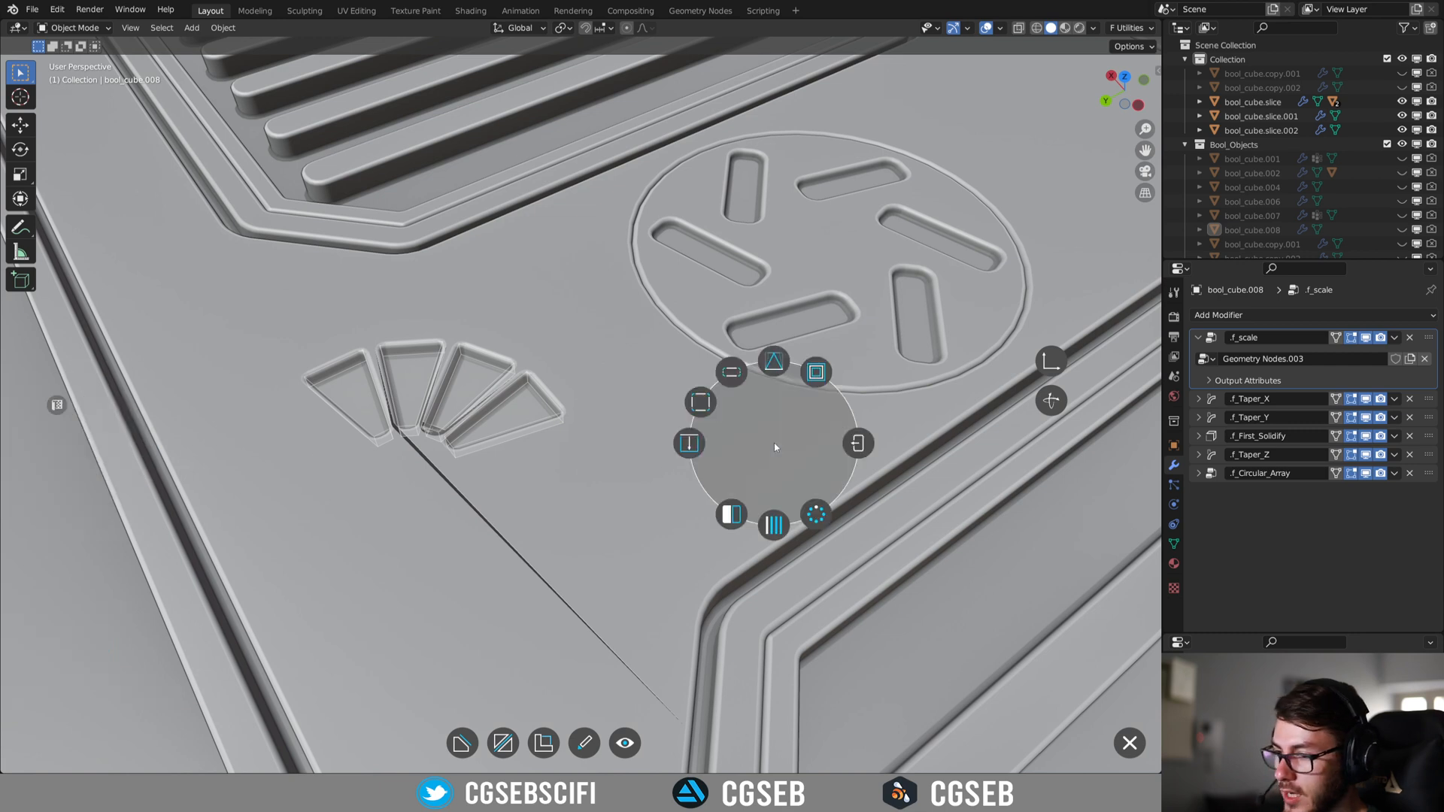
pyautogui.click(818, 516)
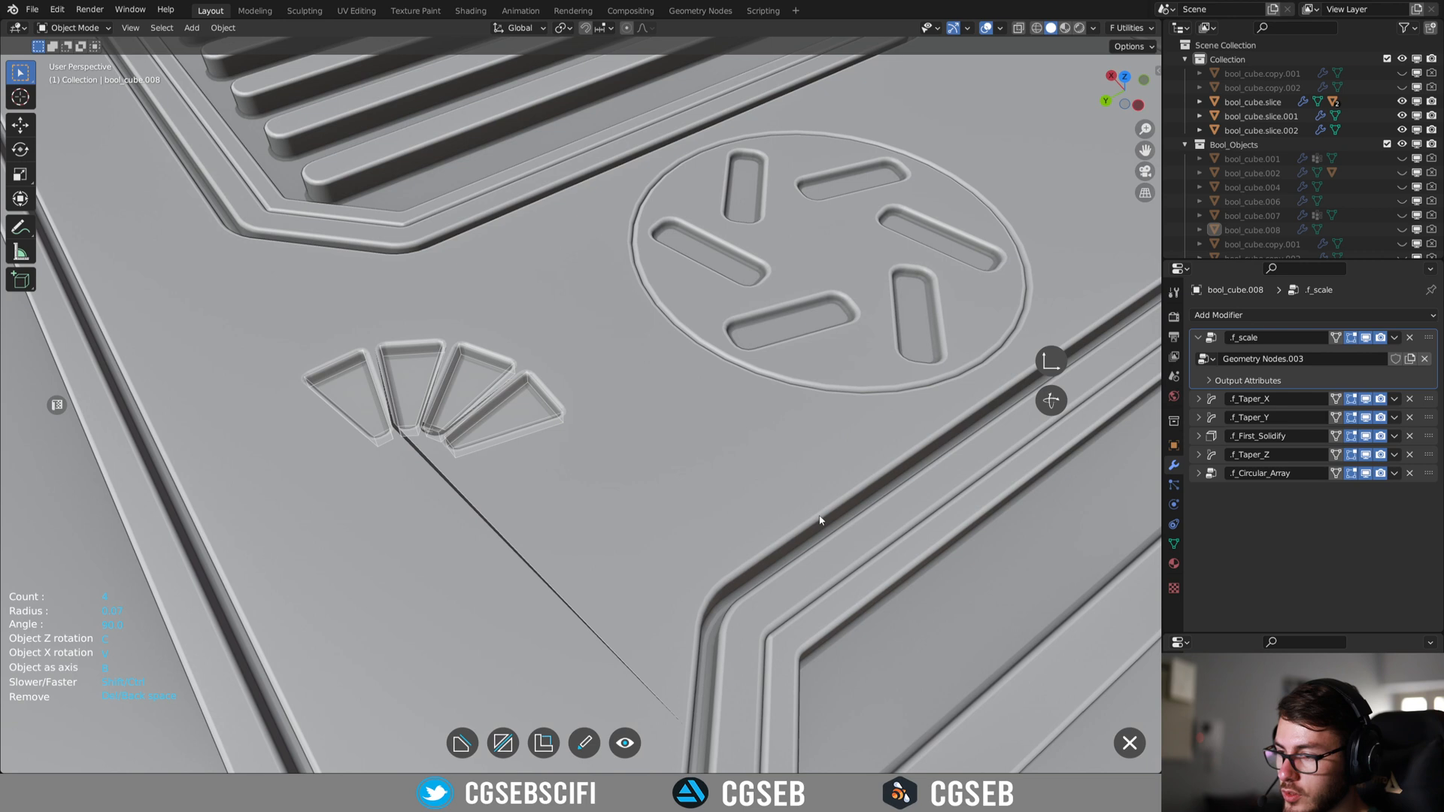
pyautogui.click(819, 511)
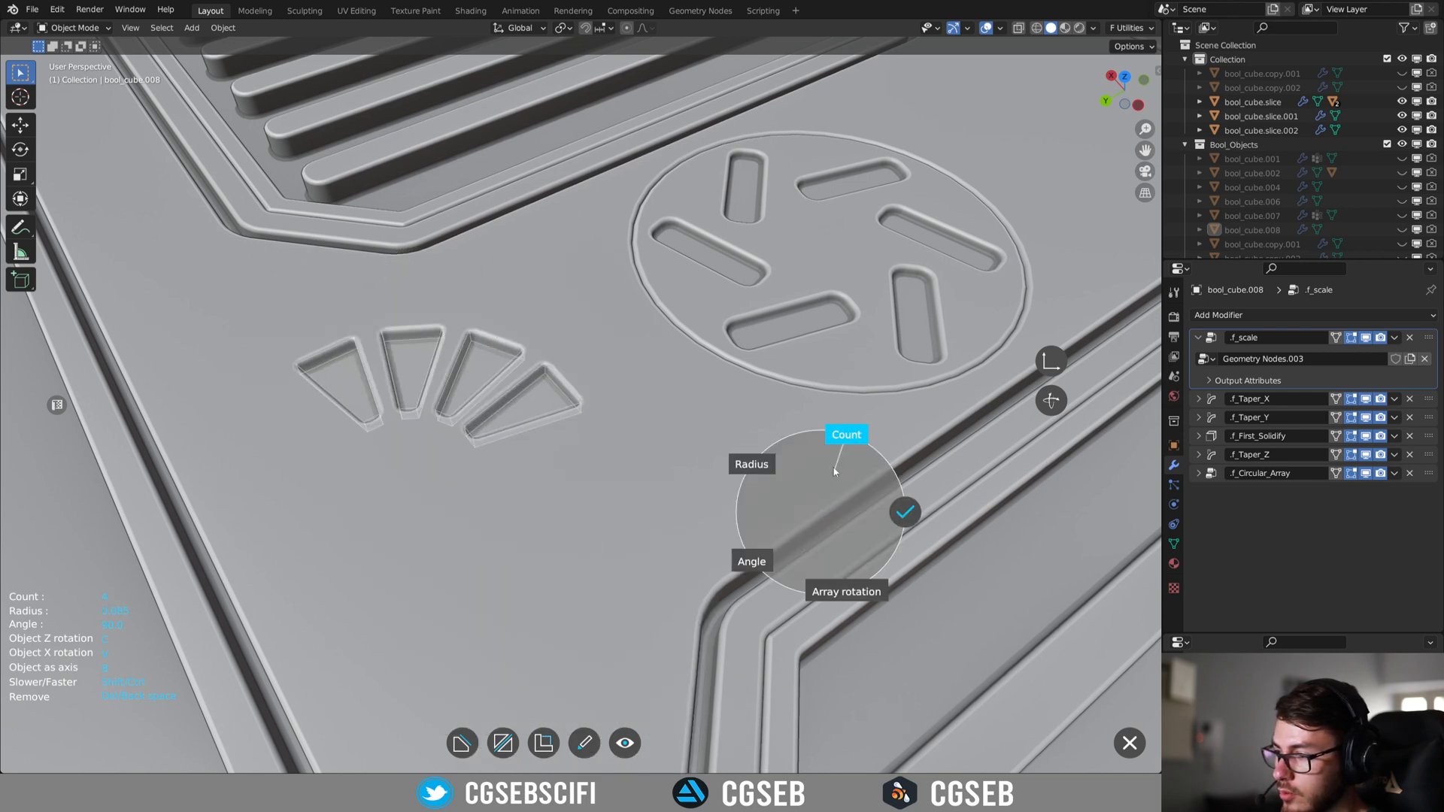
pyautogui.click(834, 448)
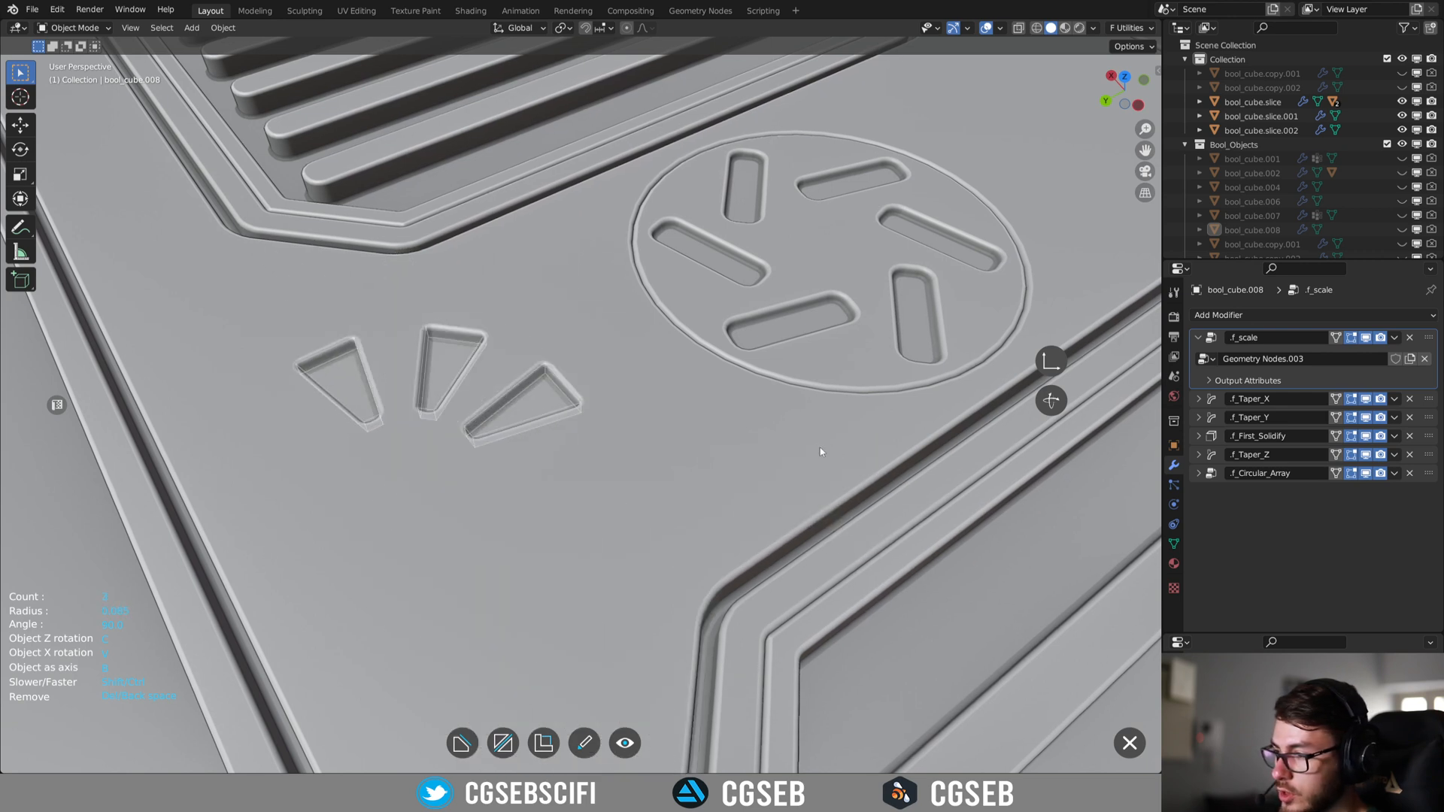
# Readjust the angle of the three-wedge circular array and validate it.
pyautogui.click(821, 452)
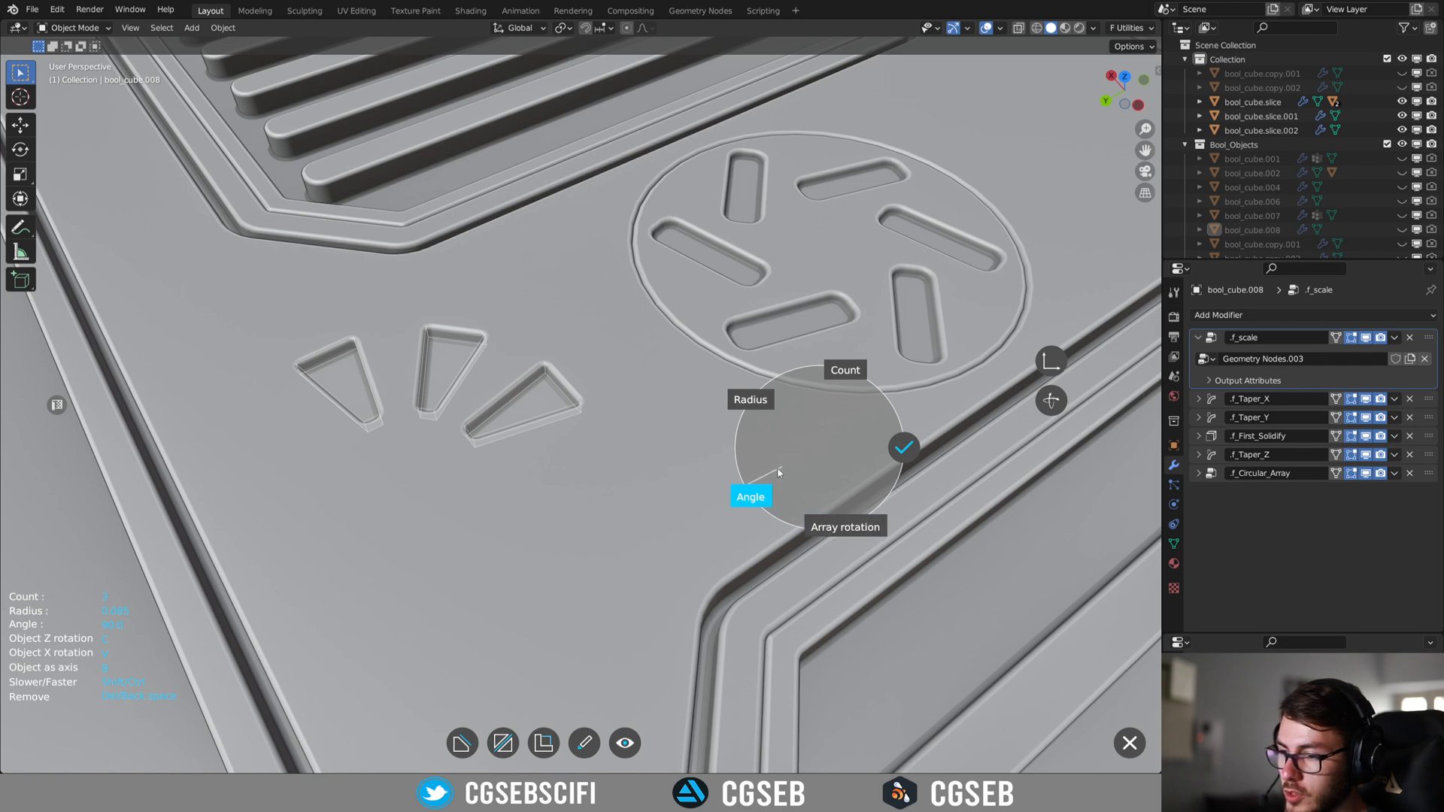
pyautogui.click(751, 493)
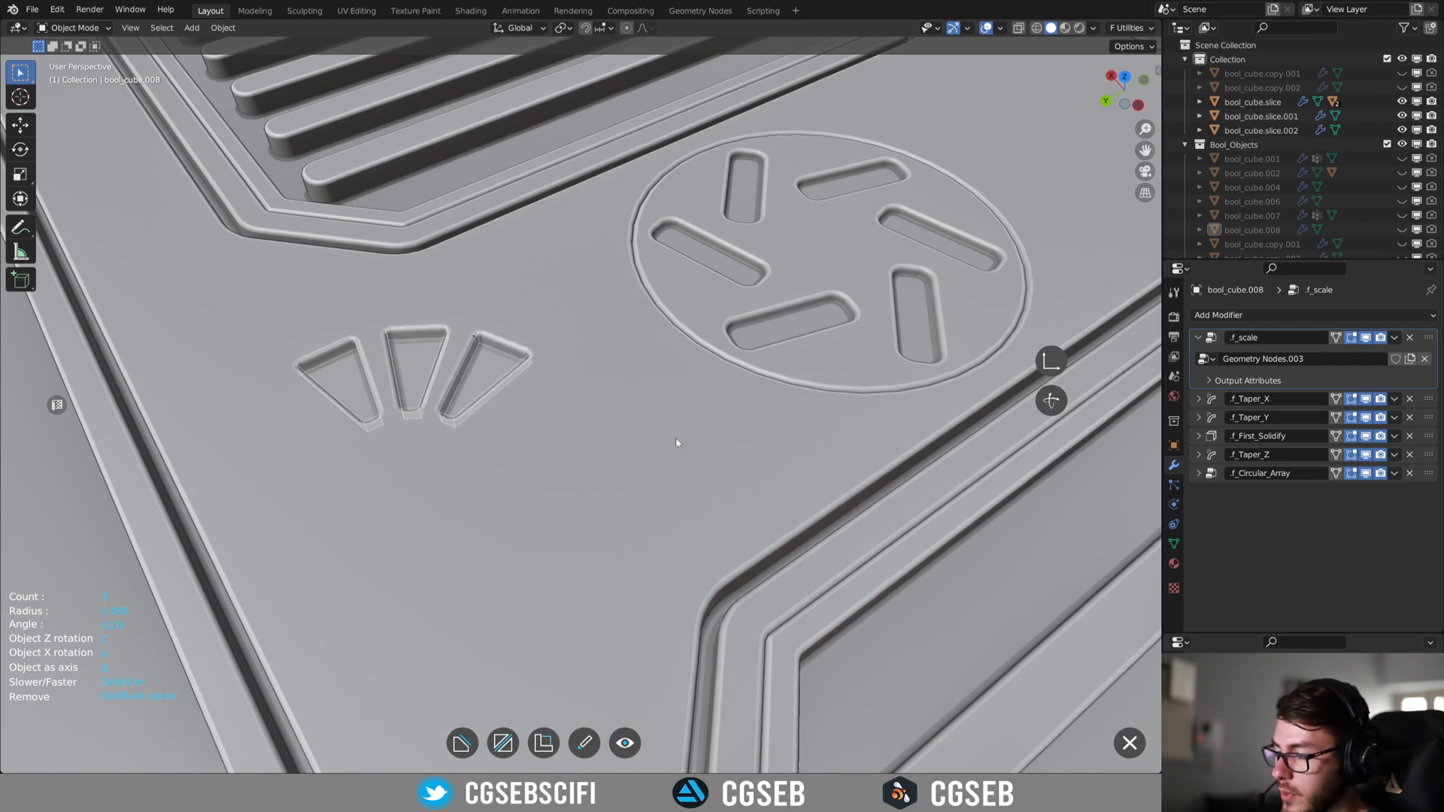
pyautogui.click(765, 516)
pyautogui.click(858, 517)
# Mirror the wedge fan along Y to the opposite side of the pinwheel circle.
pyautogui.moveTo(709, 441); pyautogui.dragTo(605, 455, button='middle')
pyautogui.click(528, 415)
pyautogui.click(528, 416)
pyautogui.press('m')
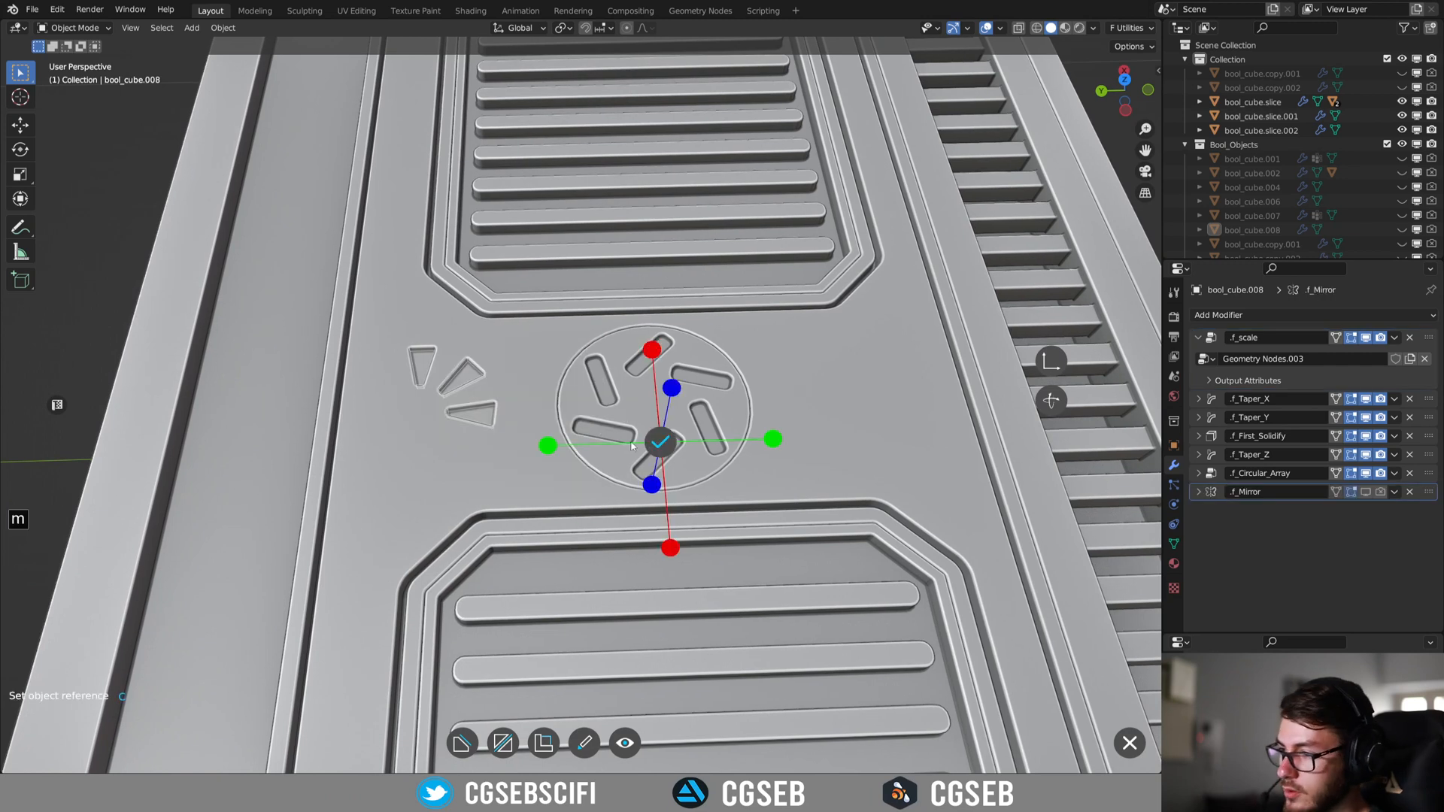
pyautogui.click(771, 442)
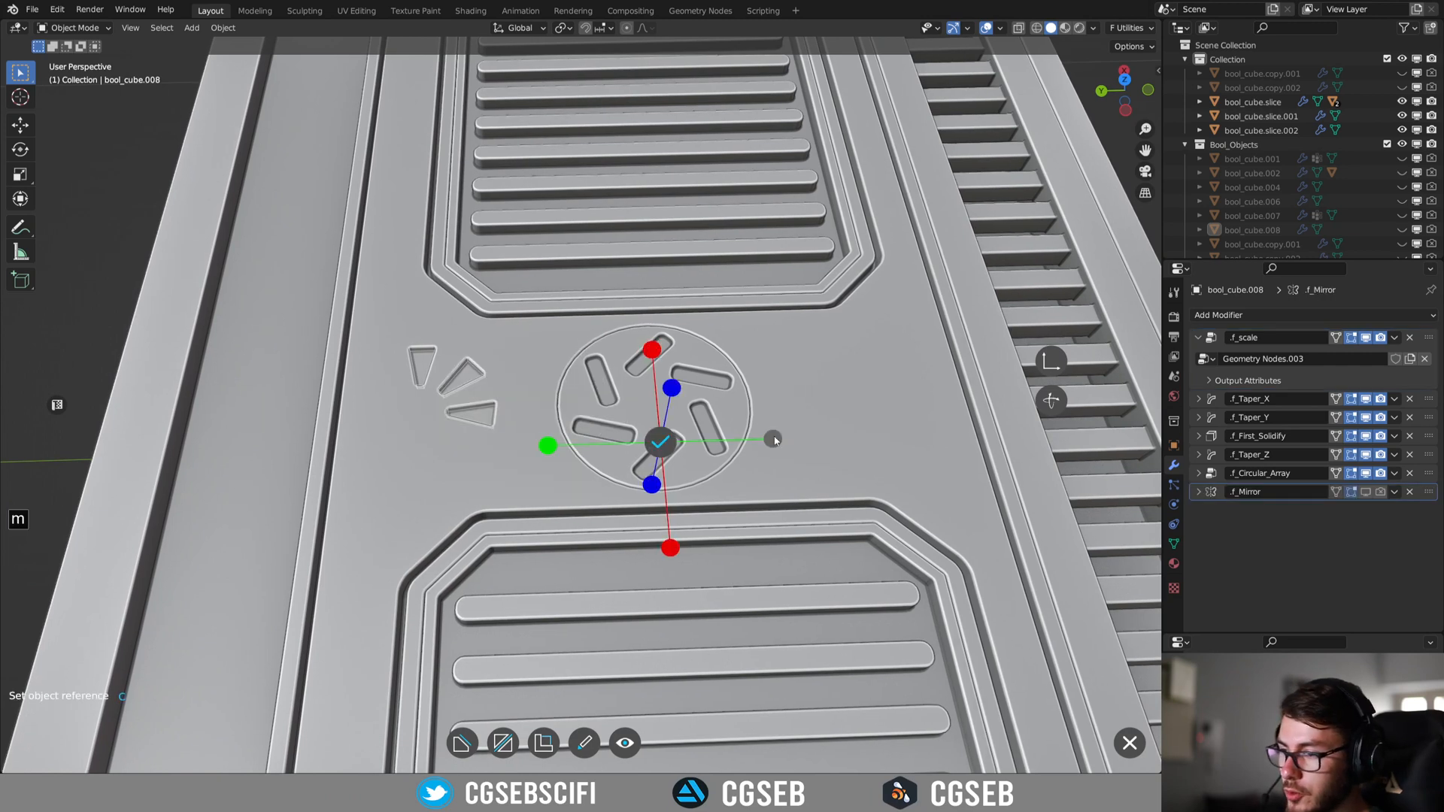
pyautogui.click(662, 444)
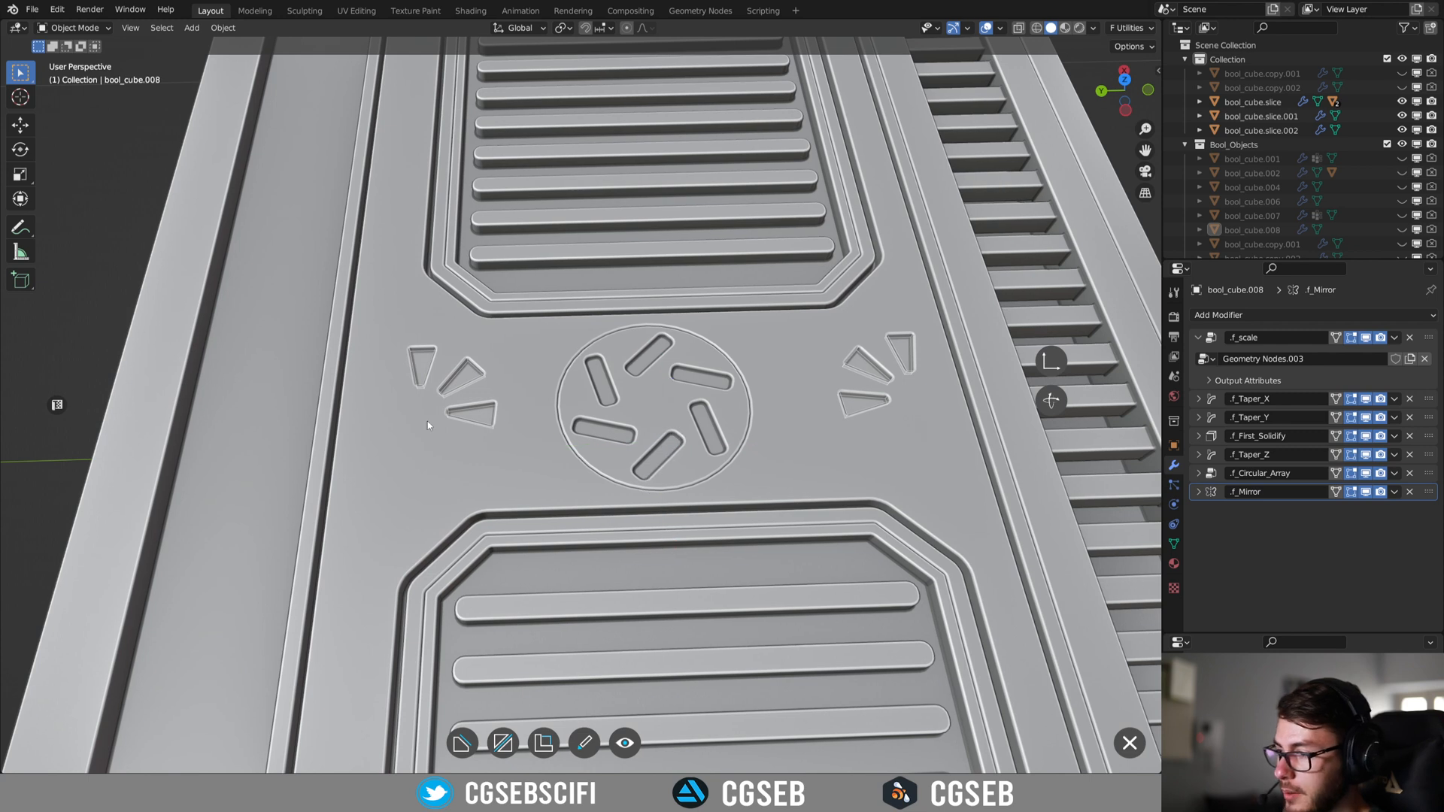
# Rotate the wedge fan about global Z so its narrow ends face the pinwheel, and move it along global Y closer to the circle.
pyautogui.click(493, 410)
pyautogui.press('r')
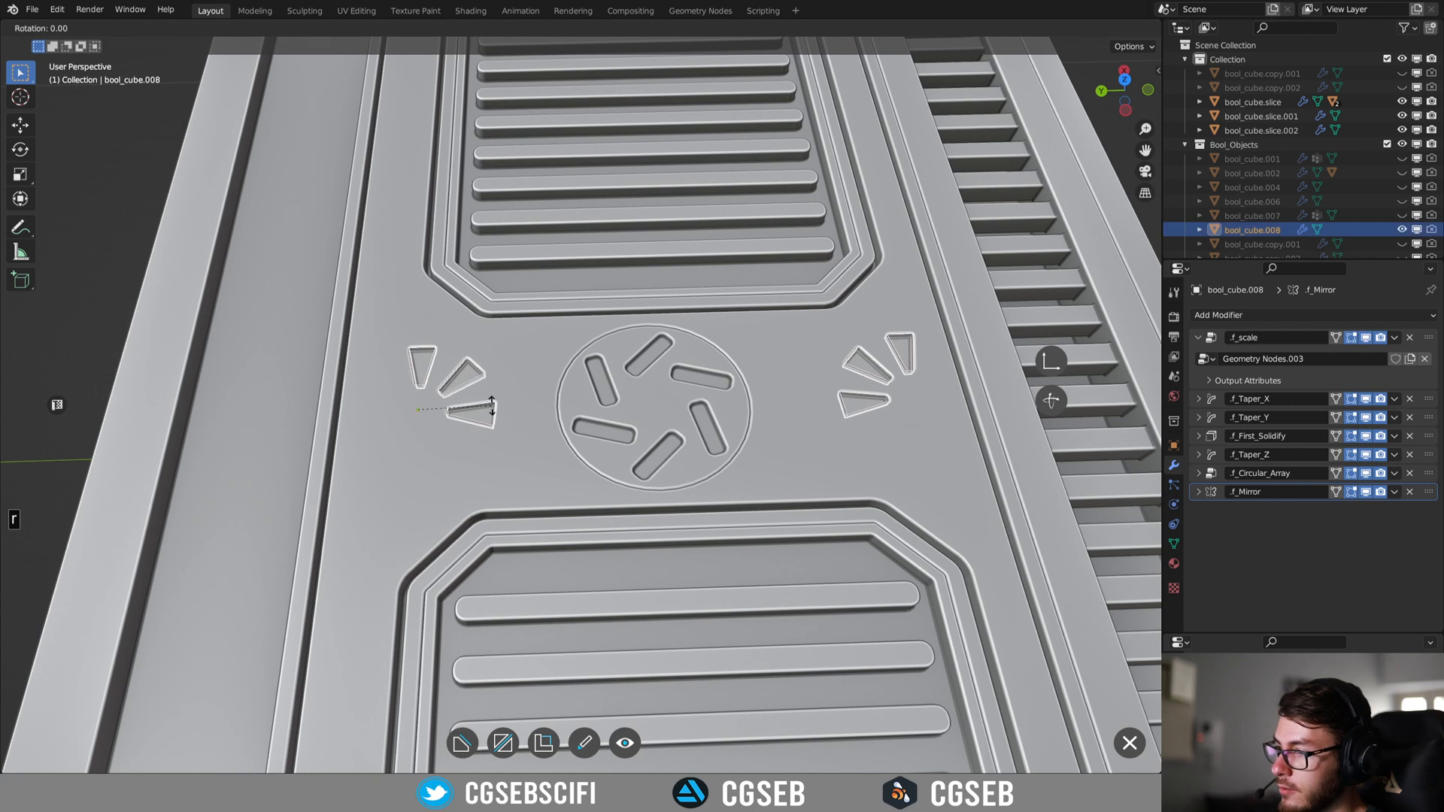
pyautogui.press('z')
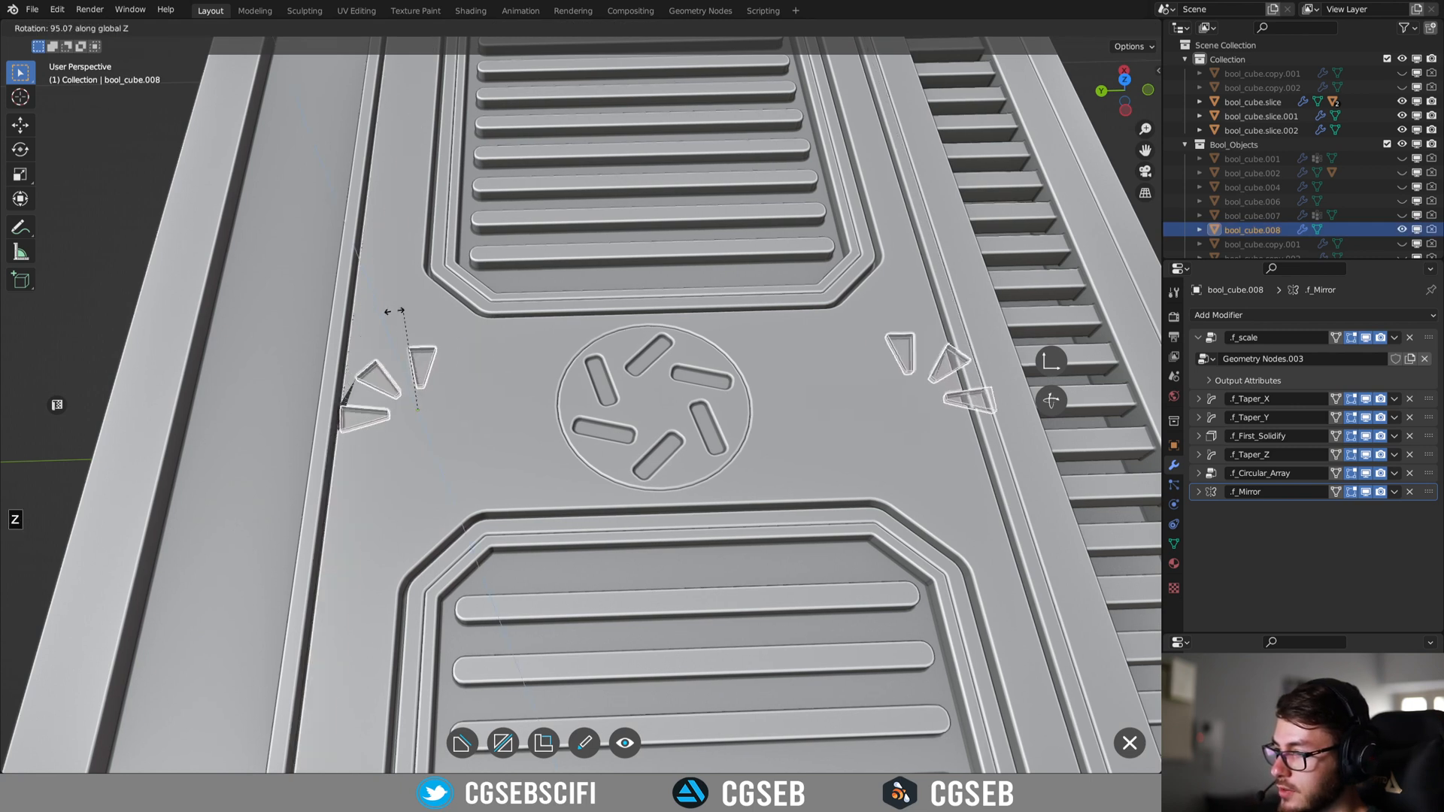
pyautogui.click(311, 328)
pyautogui.press('g')
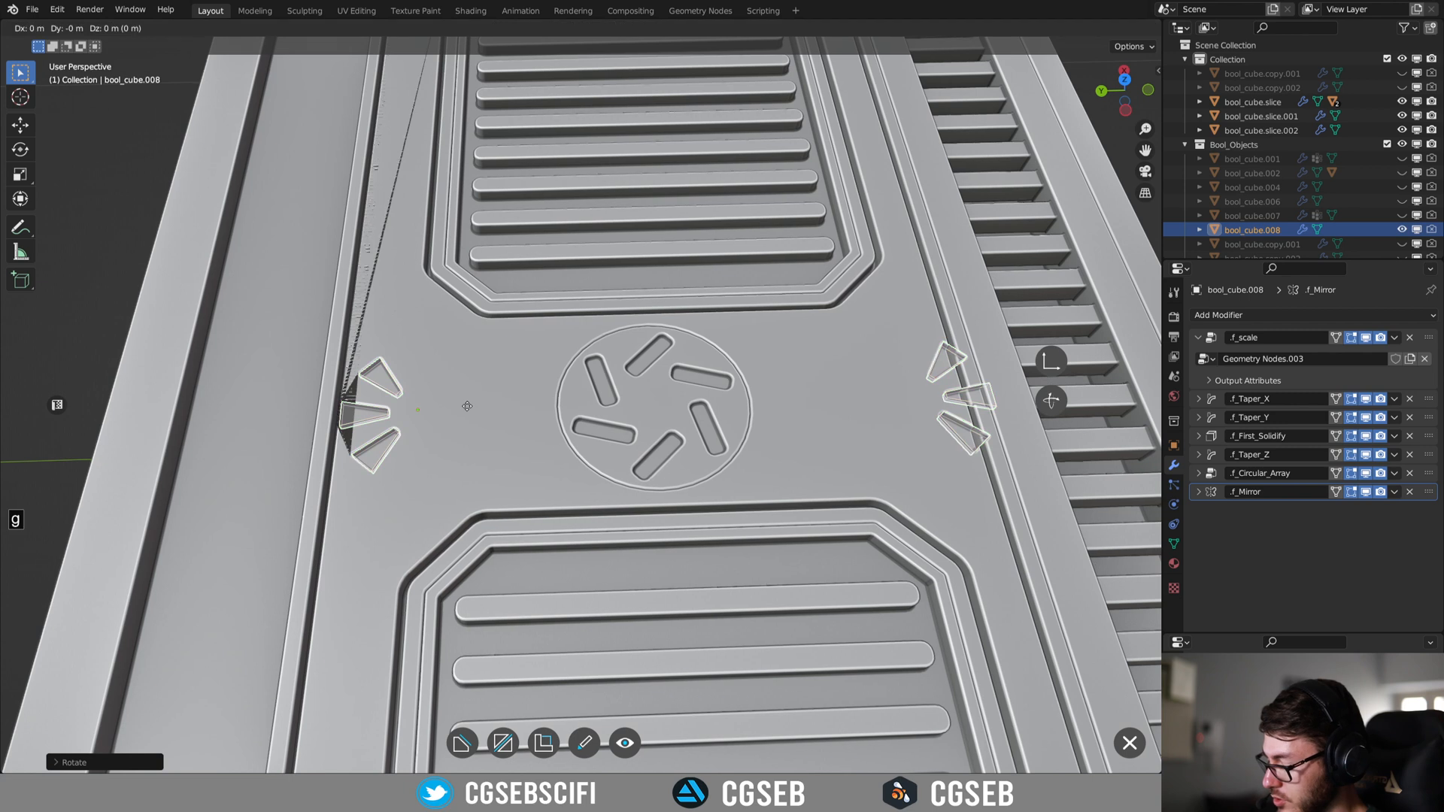
pyautogui.press('y')
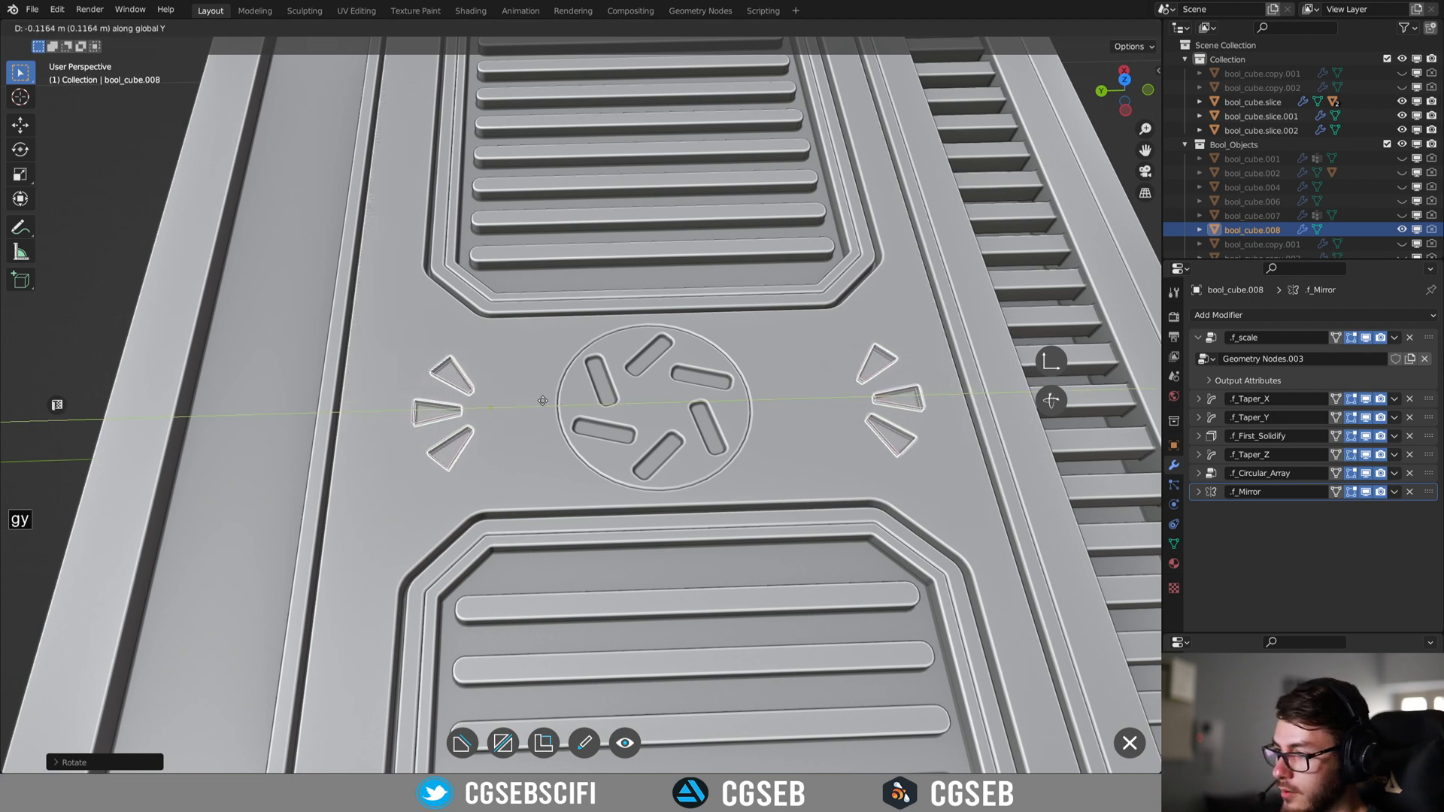
pyautogui.click(598, 395)
# Hide the wedge cutter and check the mirrored fans' placement around the pinwheel, finishing in top view.
pyautogui.moveTo(606, 415); pyautogui.dragTo(705, 354, button='middle')
pyautogui.scroll(-3, 632, 478)
pyautogui.scroll(-3, 632, 478)
pyautogui.scroll(1, 617, 418)
pyautogui.scroll(3, 552, 412)
pyautogui.press('h')
pyautogui.scroll(2, 705, 352)
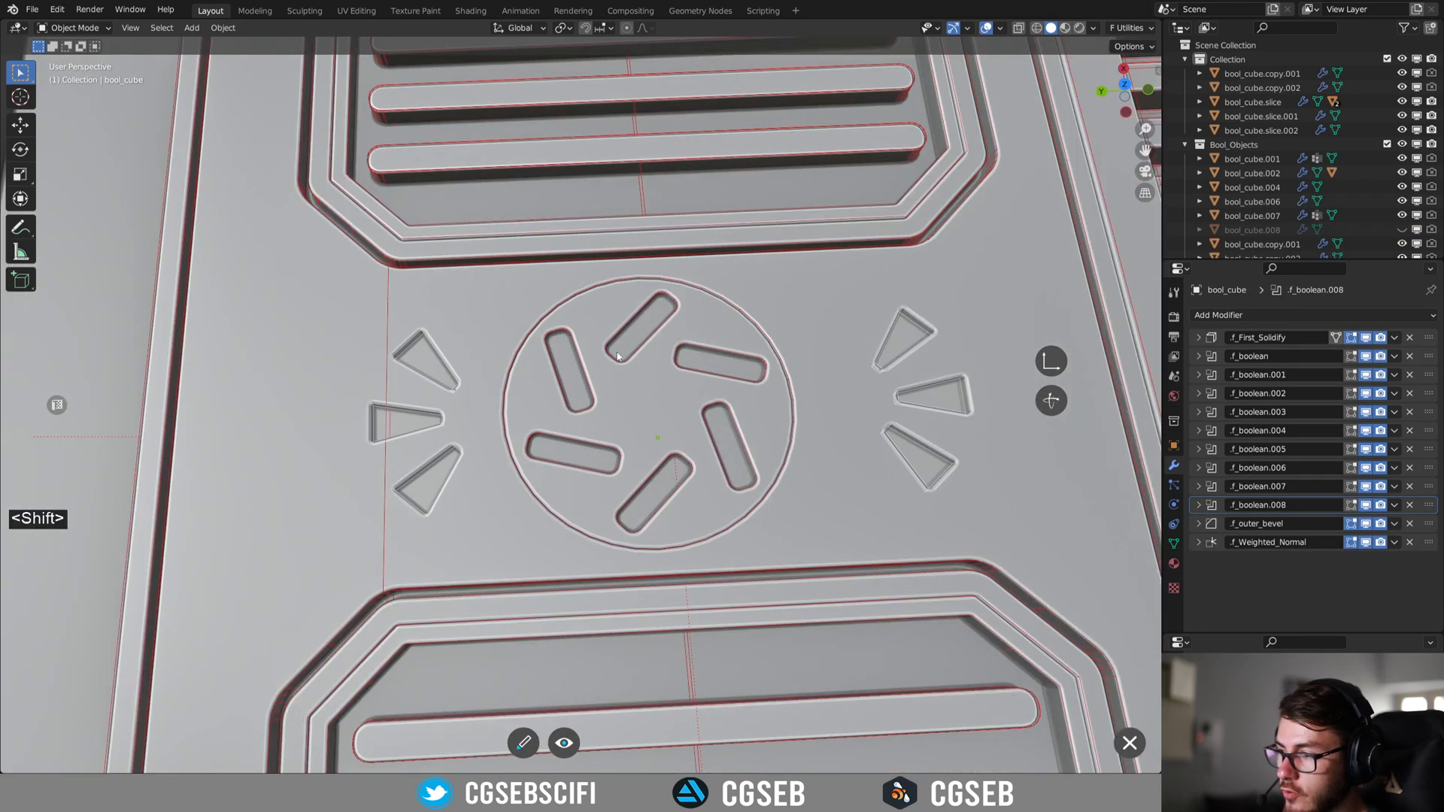
pyautogui.scroll(-3, 610, 364)
pyautogui.moveTo(610, 364); pyautogui.dragTo(593, 414, button='middle')
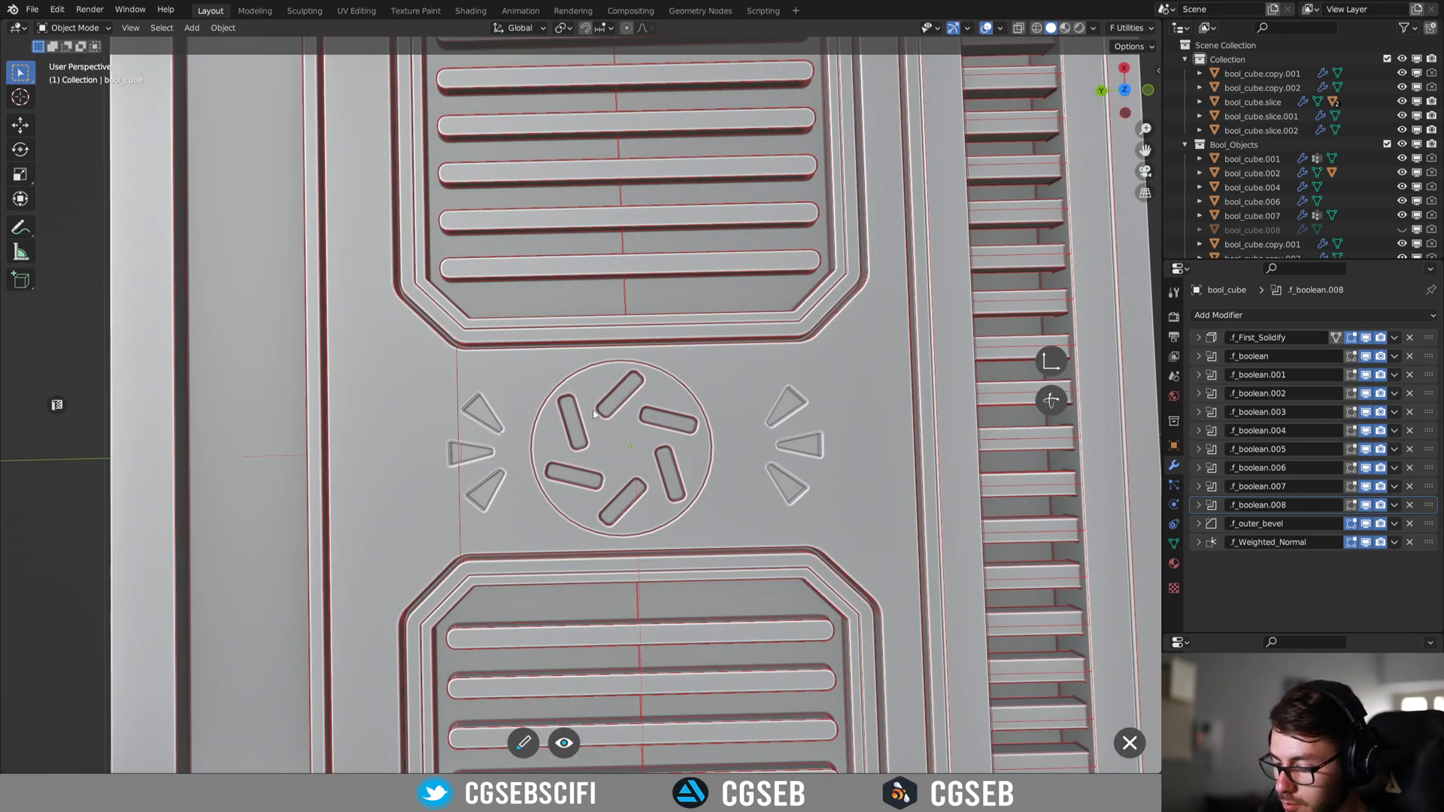
pyautogui.press('KP_7')
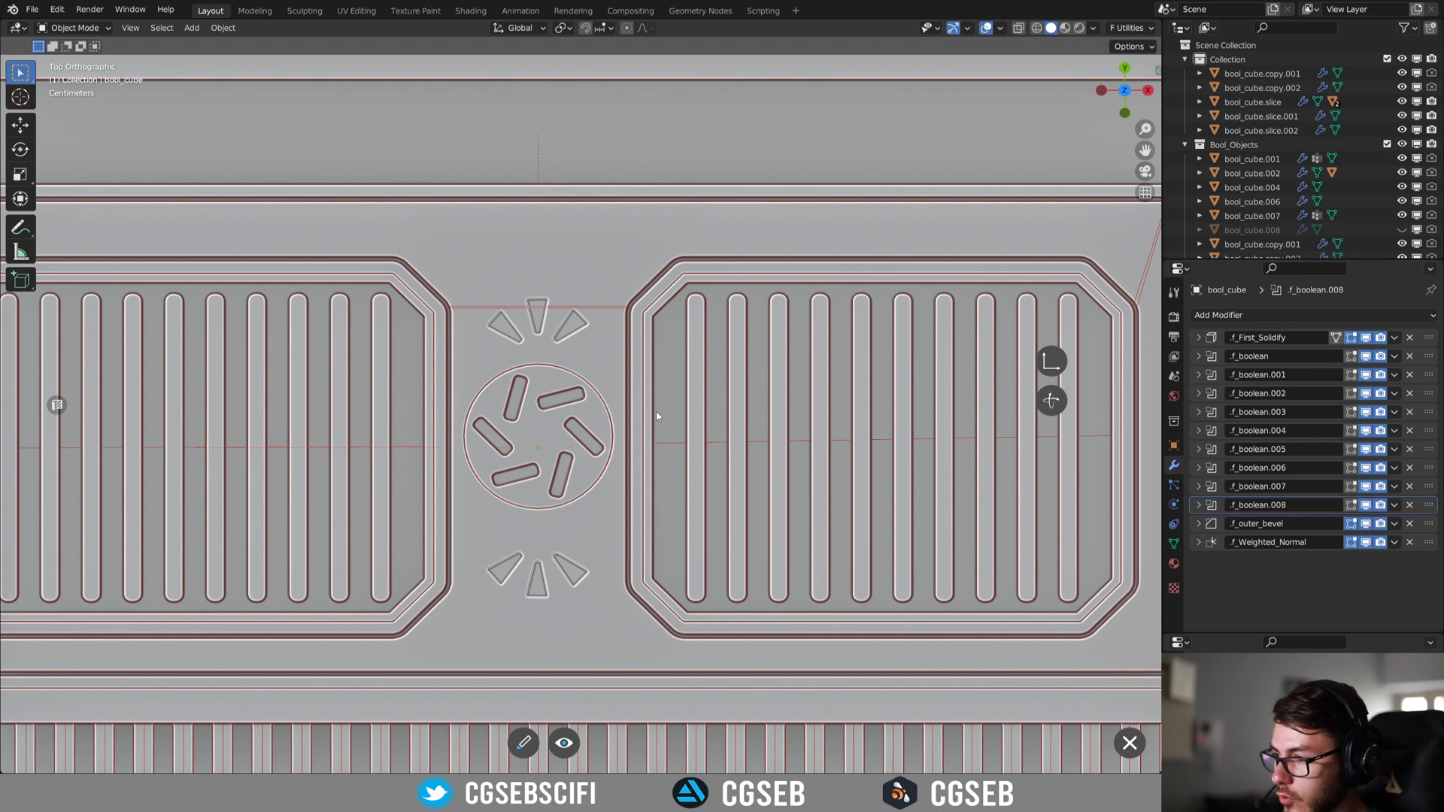
# Display all boolean cutters and select the pinwheel's slot cutter together with the surrounding circle cutter.
pyautogui.moveTo(705, 423); pyautogui.dragTo(683, 361, button='middle')
pyautogui.click(628, 336)
pyautogui.scroll(4, 641, 337)
pyautogui.press('less')
pyautogui.click(645, 323)
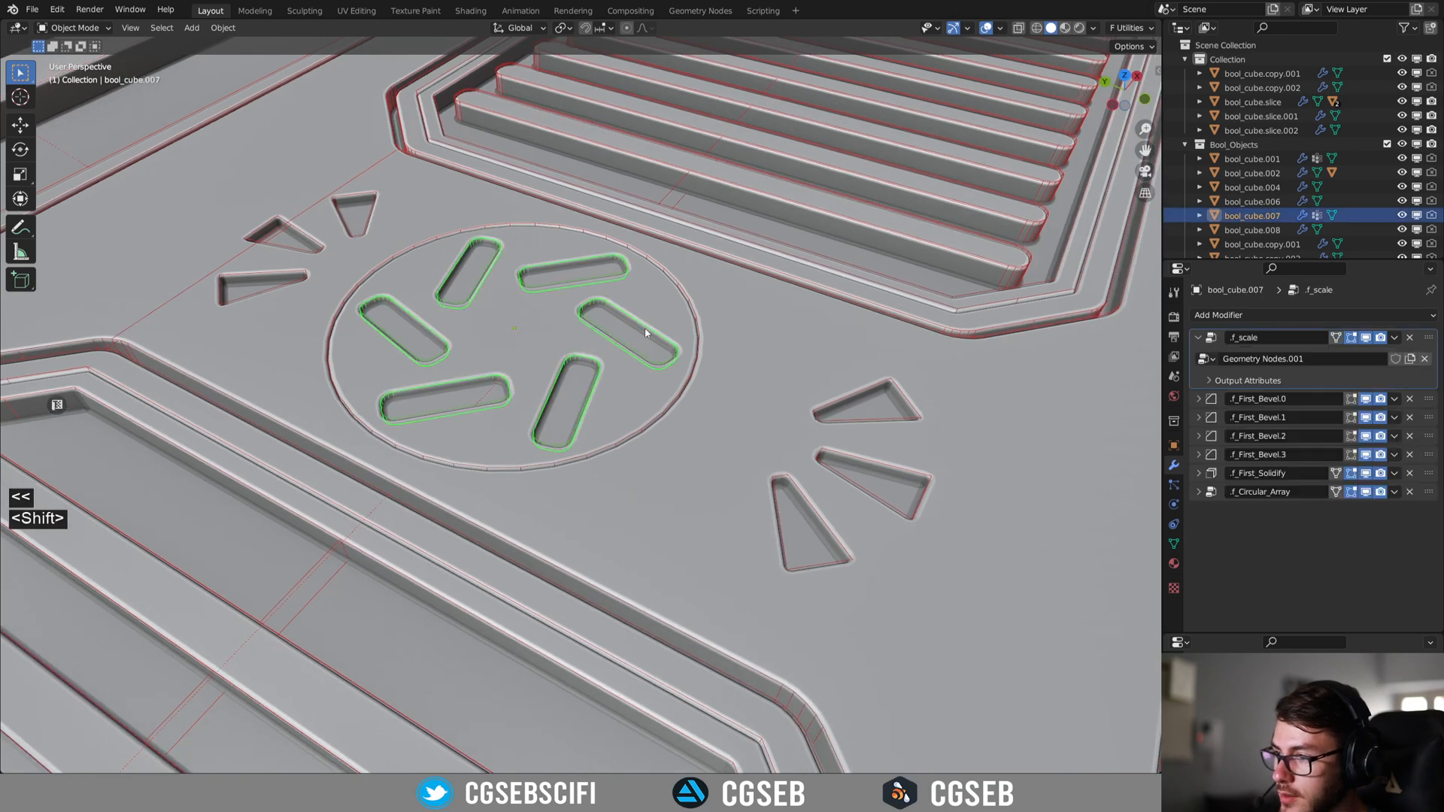
pyautogui.click(682, 299)
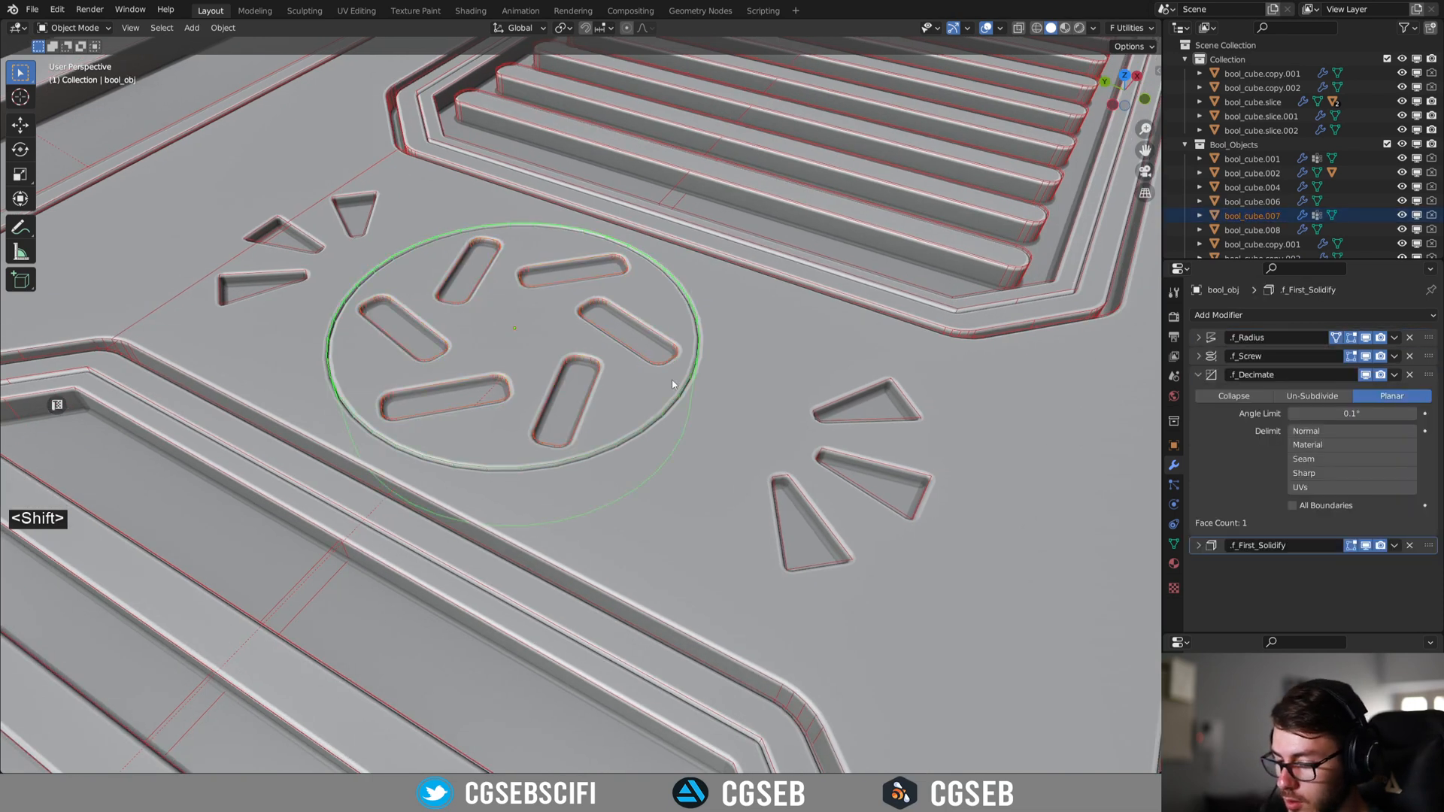
# With x-ray on in top view, move the slot and circle cutters about -0.024 m along global Y to centre the pinwheel between the fans.
pyautogui.press('KP_7')
pyautogui.scroll(-2, 679, 372)
pyautogui.keyDown('shift'); pyautogui.moveTo(684, 372); pyautogui.dragTo(719, 339, button='middle'); pyautogui.keyUp('shift')
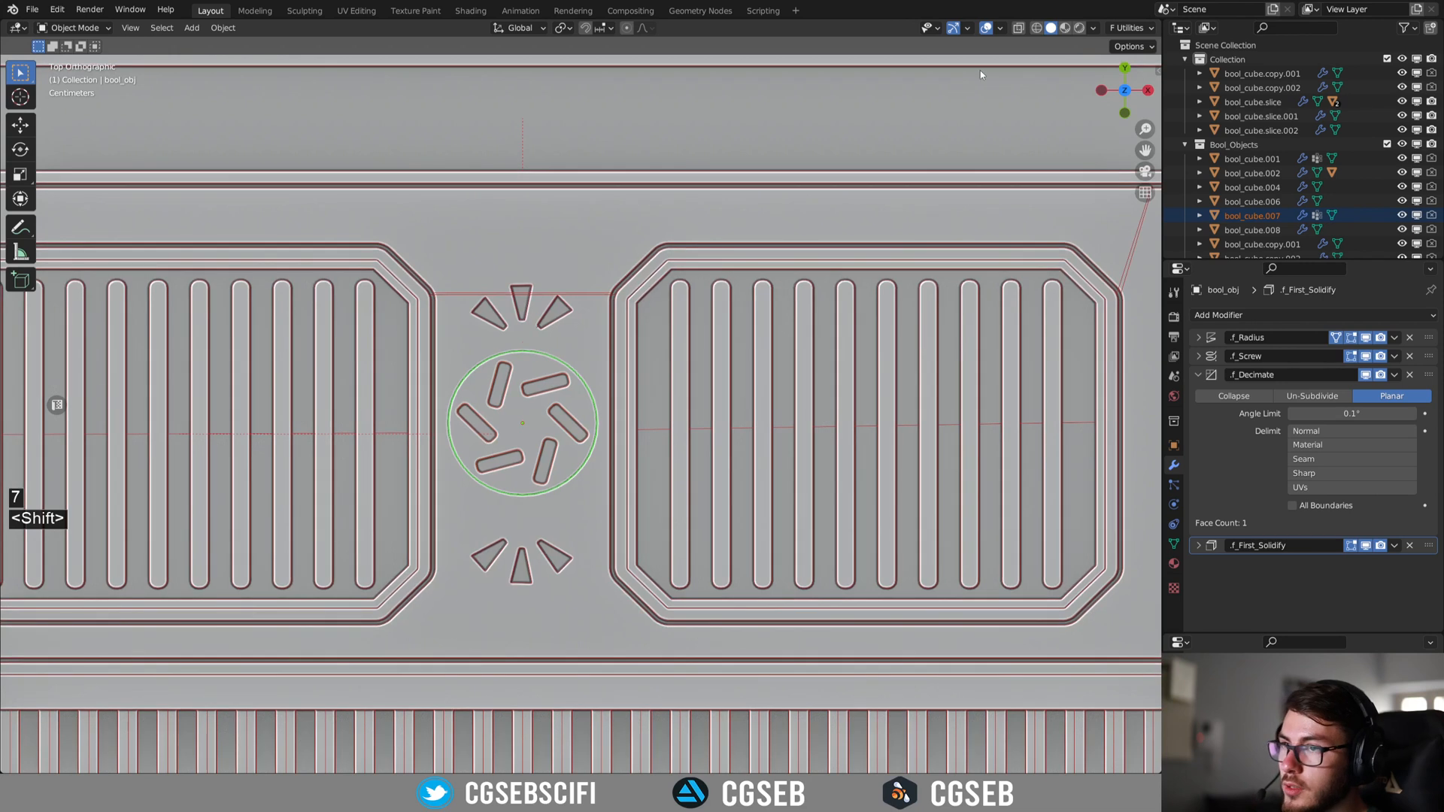
pyautogui.click(1018, 28)
pyautogui.scroll(-1, 674, 322)
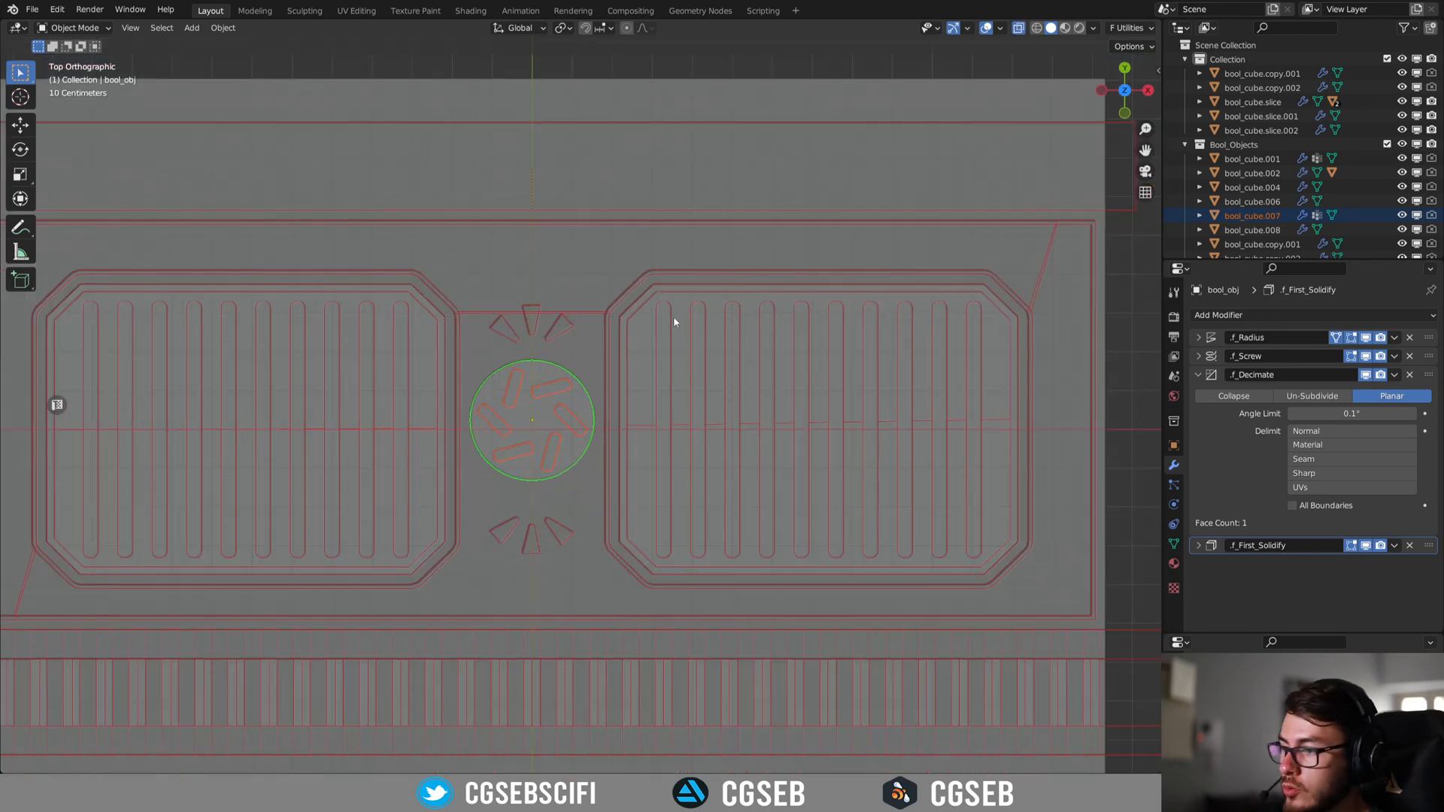
pyautogui.scroll(3, 579, 338)
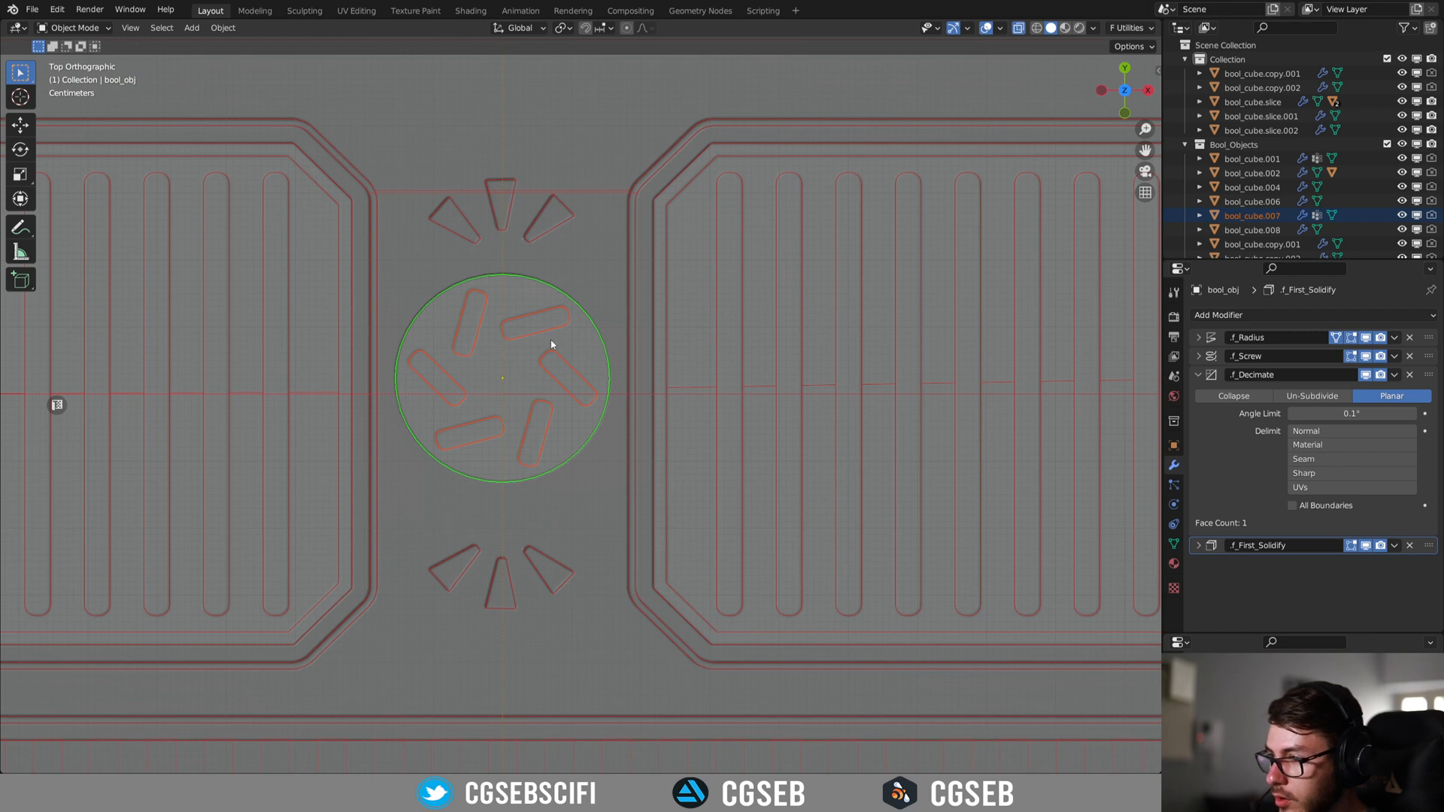
pyautogui.press('g')
pyautogui.press('y')
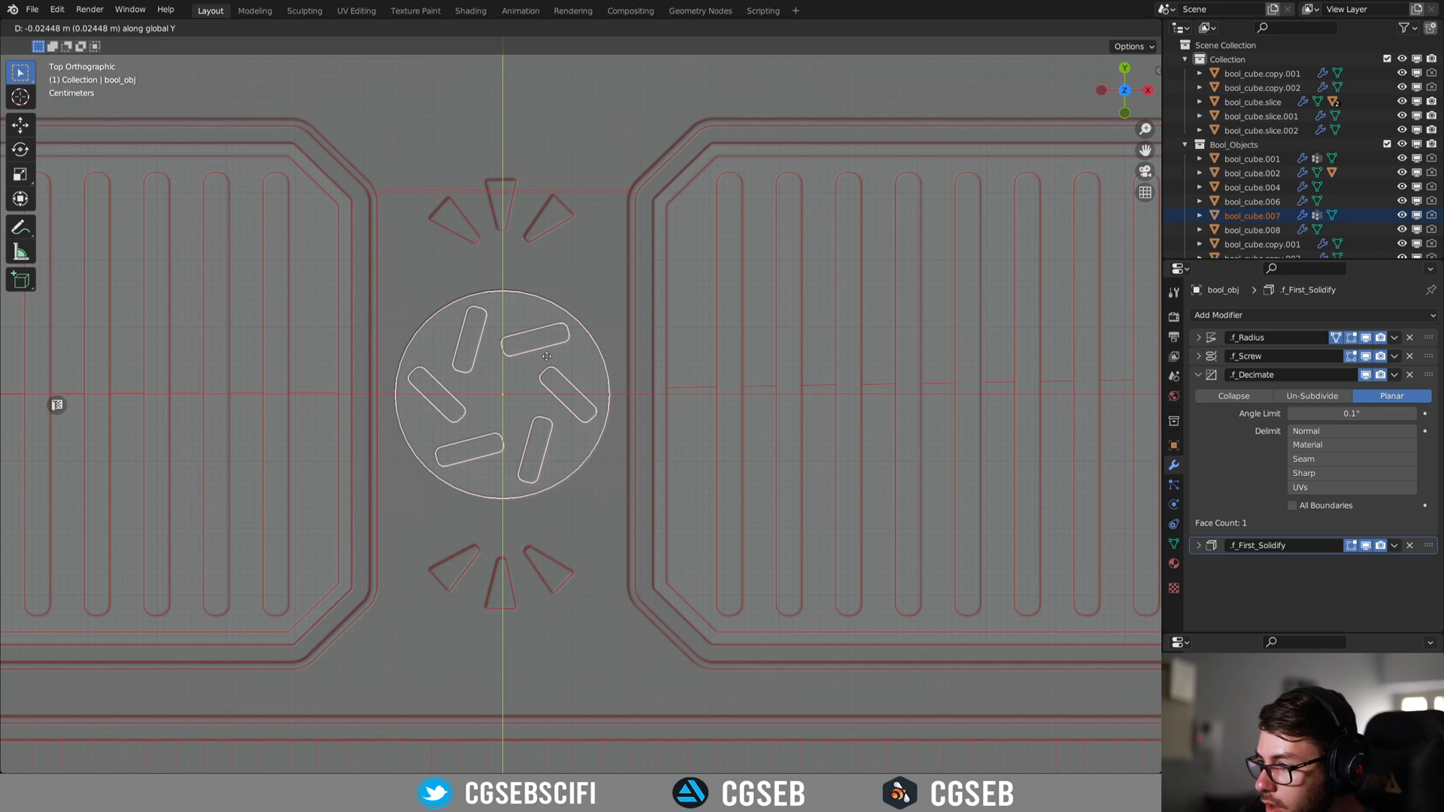
pyautogui.click(547, 361)
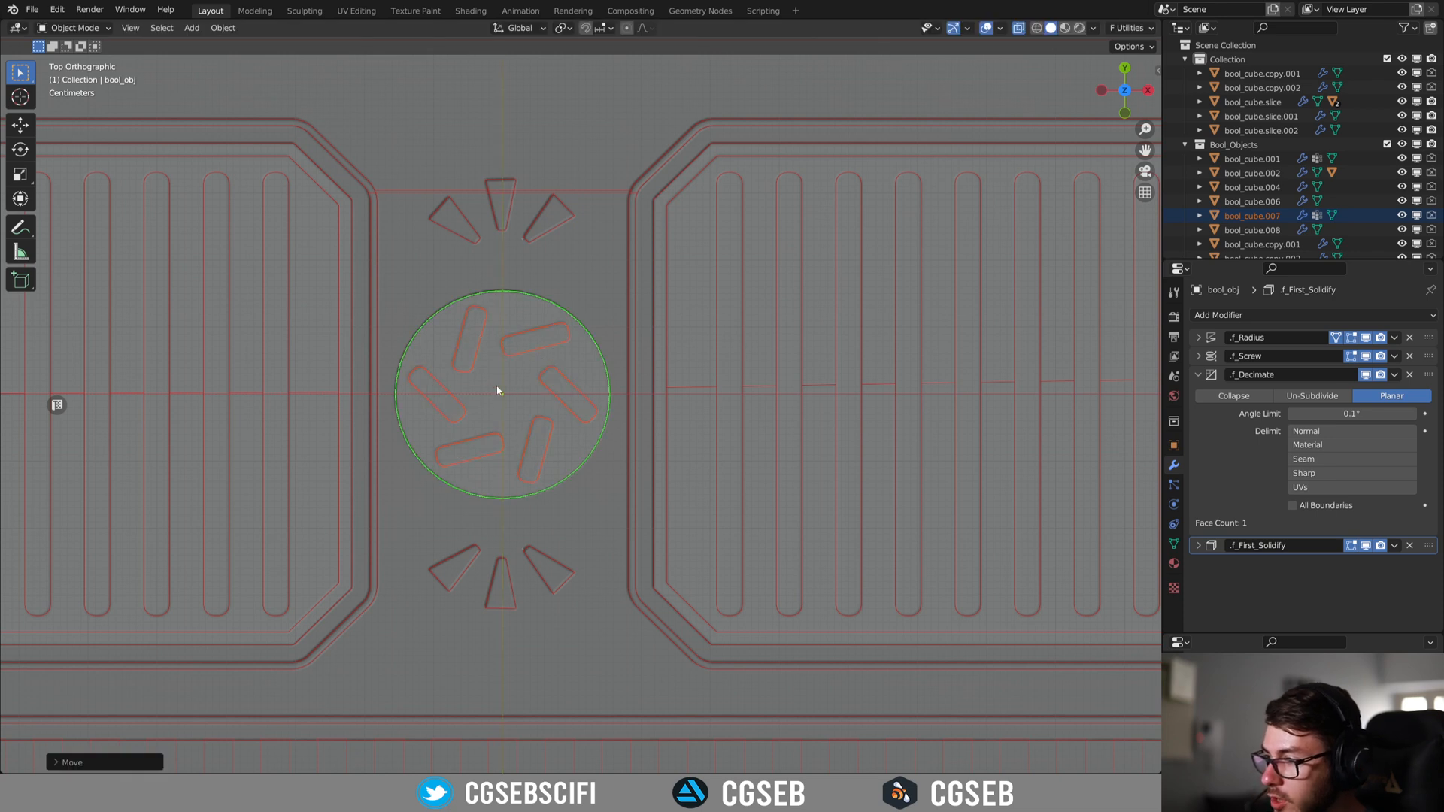
# Turn off x-ray, hide the boolean cutters and inspect the wedge cuts up close.
pyautogui.moveTo(525, 394); pyautogui.dragTo(951, 105, button='middle')
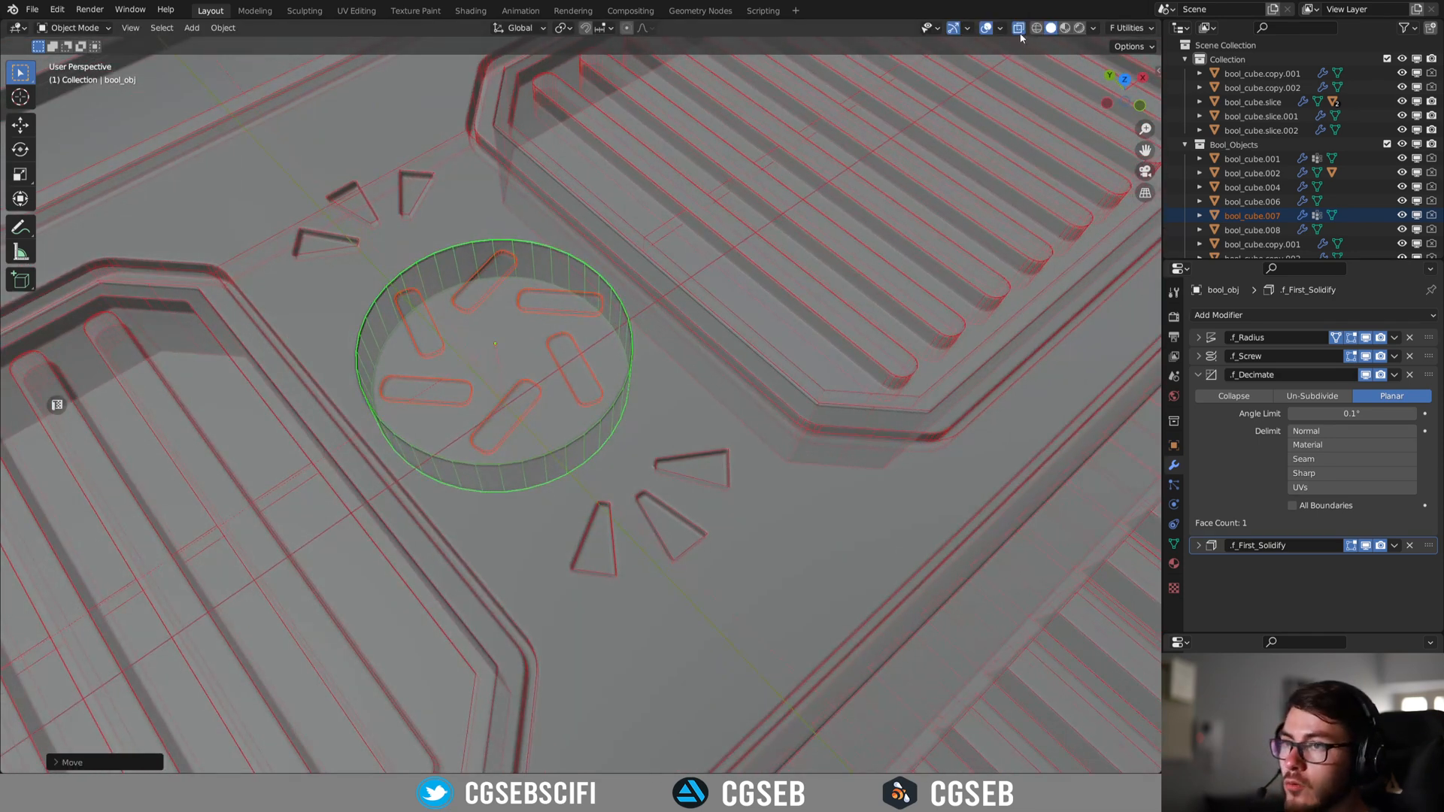
pyautogui.click(1020, 30)
pyautogui.press('less')
pyautogui.moveTo(613, 355); pyautogui.dragTo(849, 278, button='middle')
pyautogui.scroll(-3, 693, 335)
pyautogui.scroll(3, 686, 333)
pyautogui.moveTo(726, 331); pyautogui.dragTo(806, 339, button='middle')
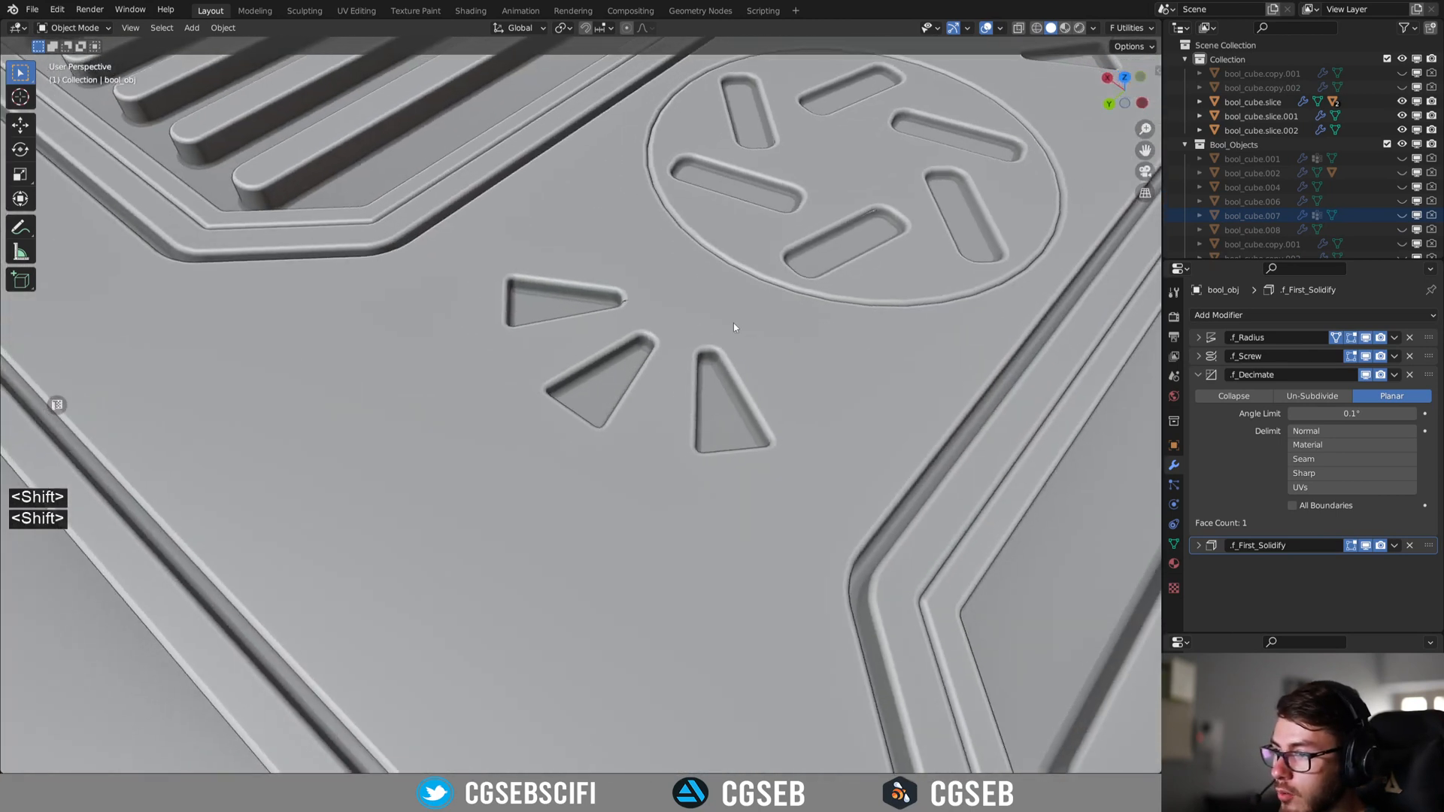
pyautogui.scroll(5, 699, 335)
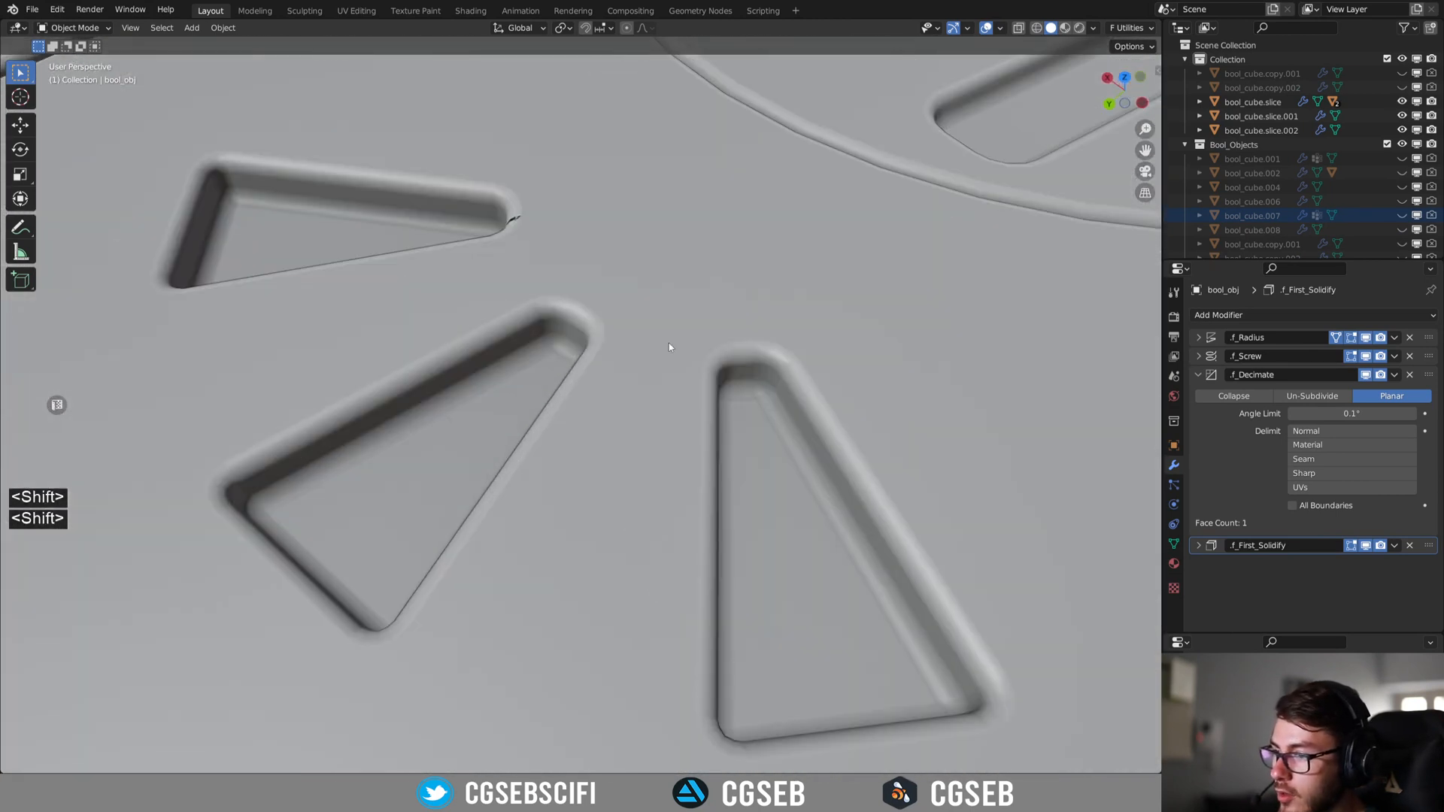
# Show the main panel's wireframe and examine the edges and bevels around the wedge cuts, pinwheel and octagonal recesses.
pyautogui.click(661, 296)
pyautogui.scroll(-6, 661, 296)
pyautogui.scroll(2, 579, 349)
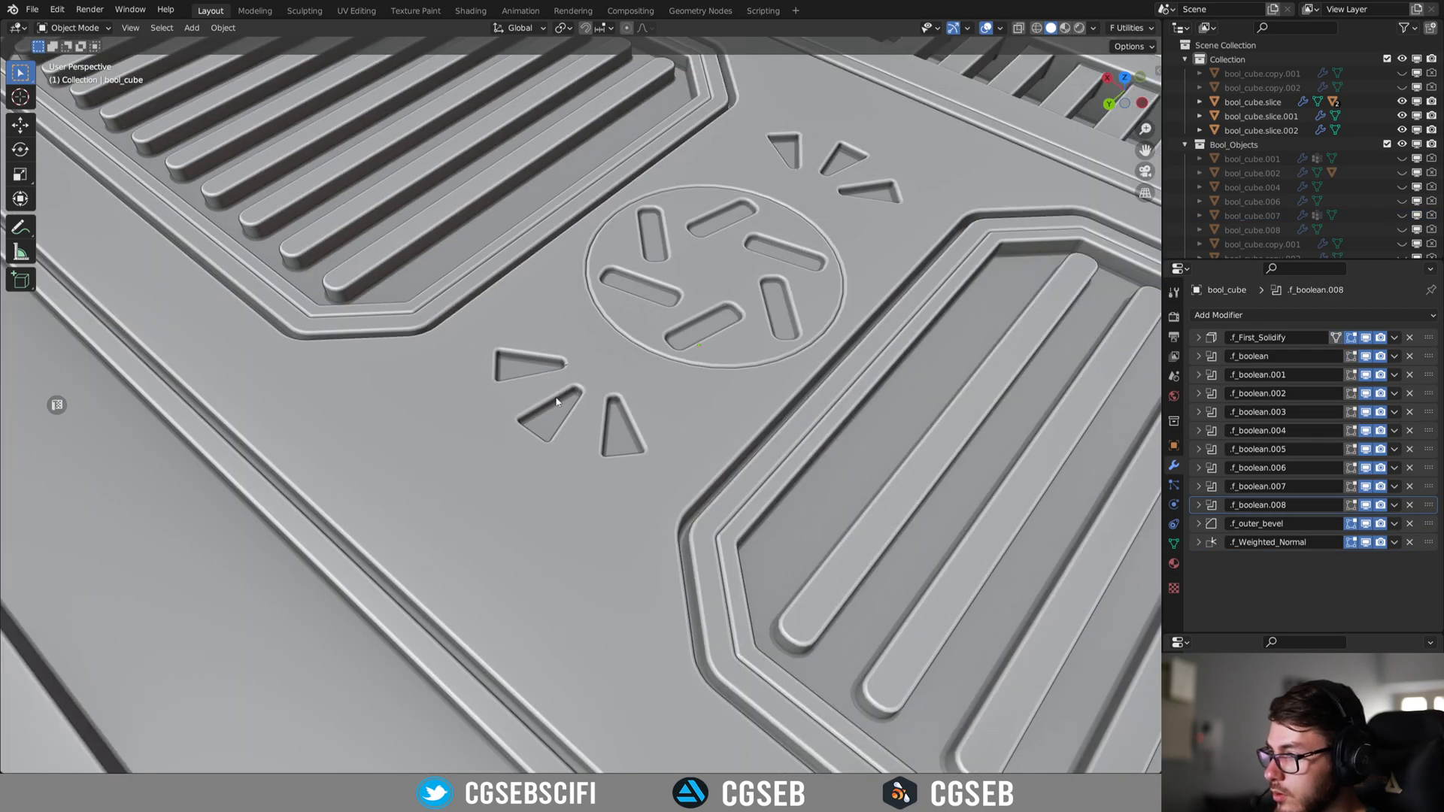
pyautogui.press('f')
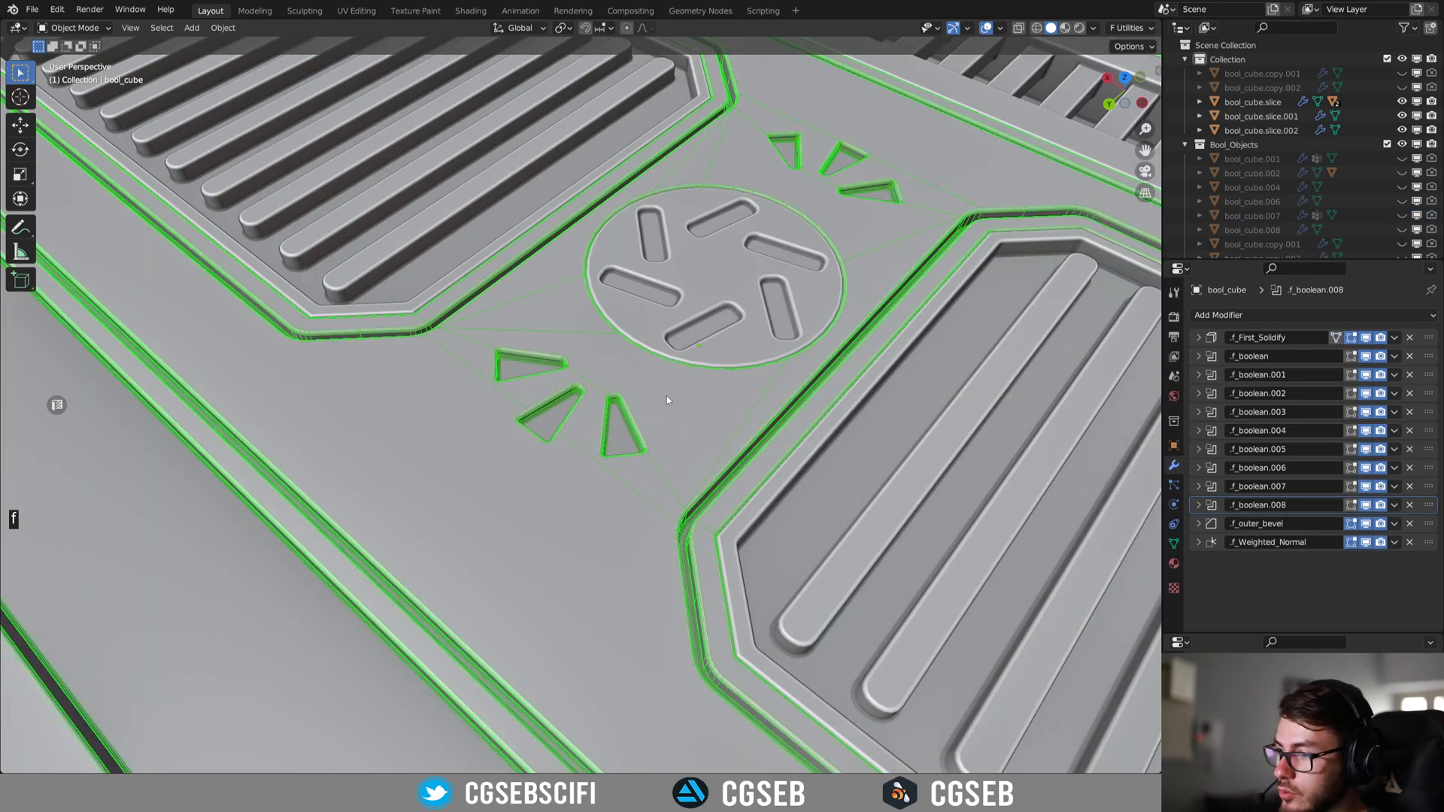
pyautogui.scroll(5, 651, 415)
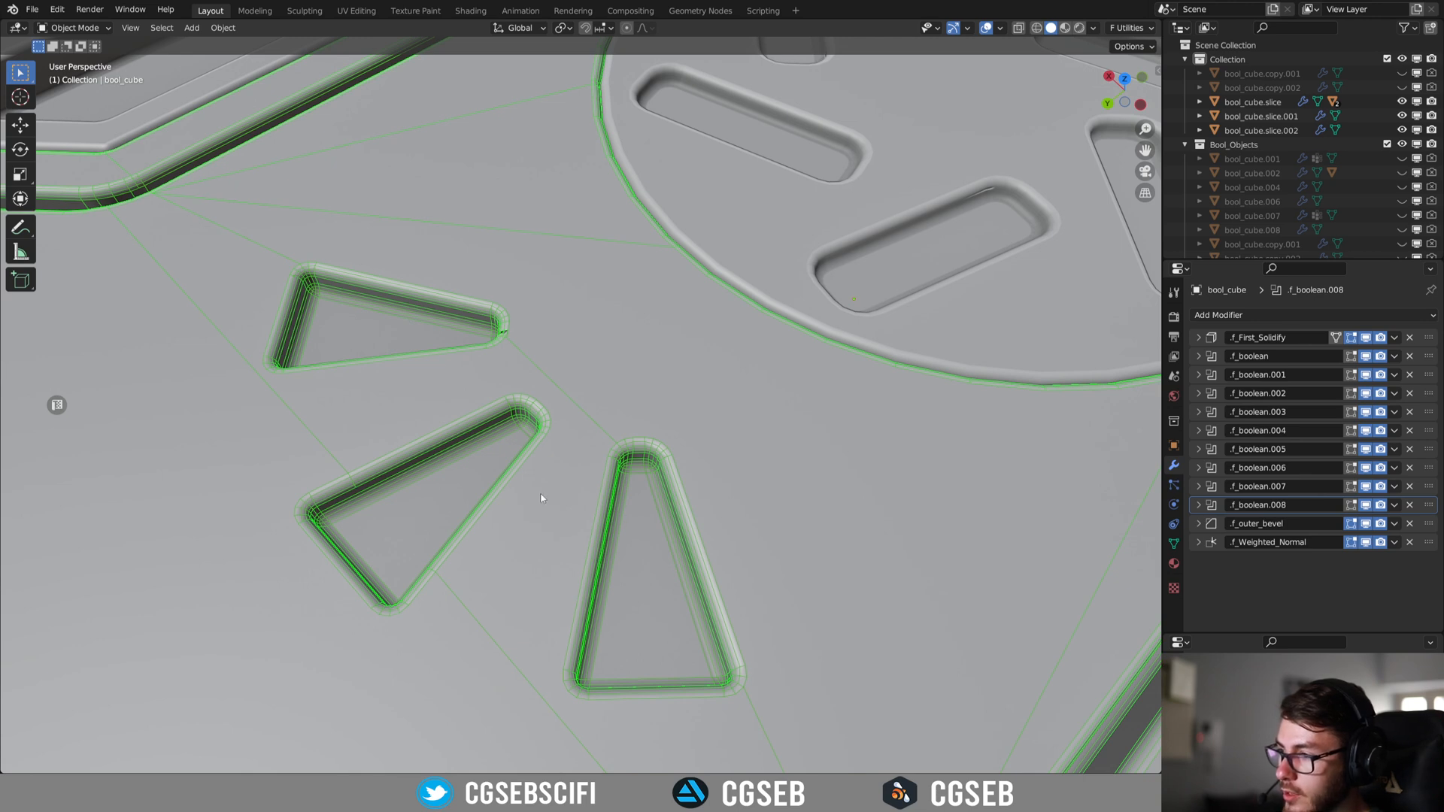
pyautogui.scroll(-8, 504, 336)
pyautogui.moveTo(504, 336); pyautogui.dragTo(497, 421, button='middle')
pyautogui.keyDown('shift'); pyautogui.moveTo(293, 290); pyautogui.dragTo(355, 370, button='middle'); pyautogui.keyUp('shift')
pyautogui.moveTo(355, 370); pyautogui.dragTo(528, 382, button='middle')
pyautogui.scroll(4, 528, 382)
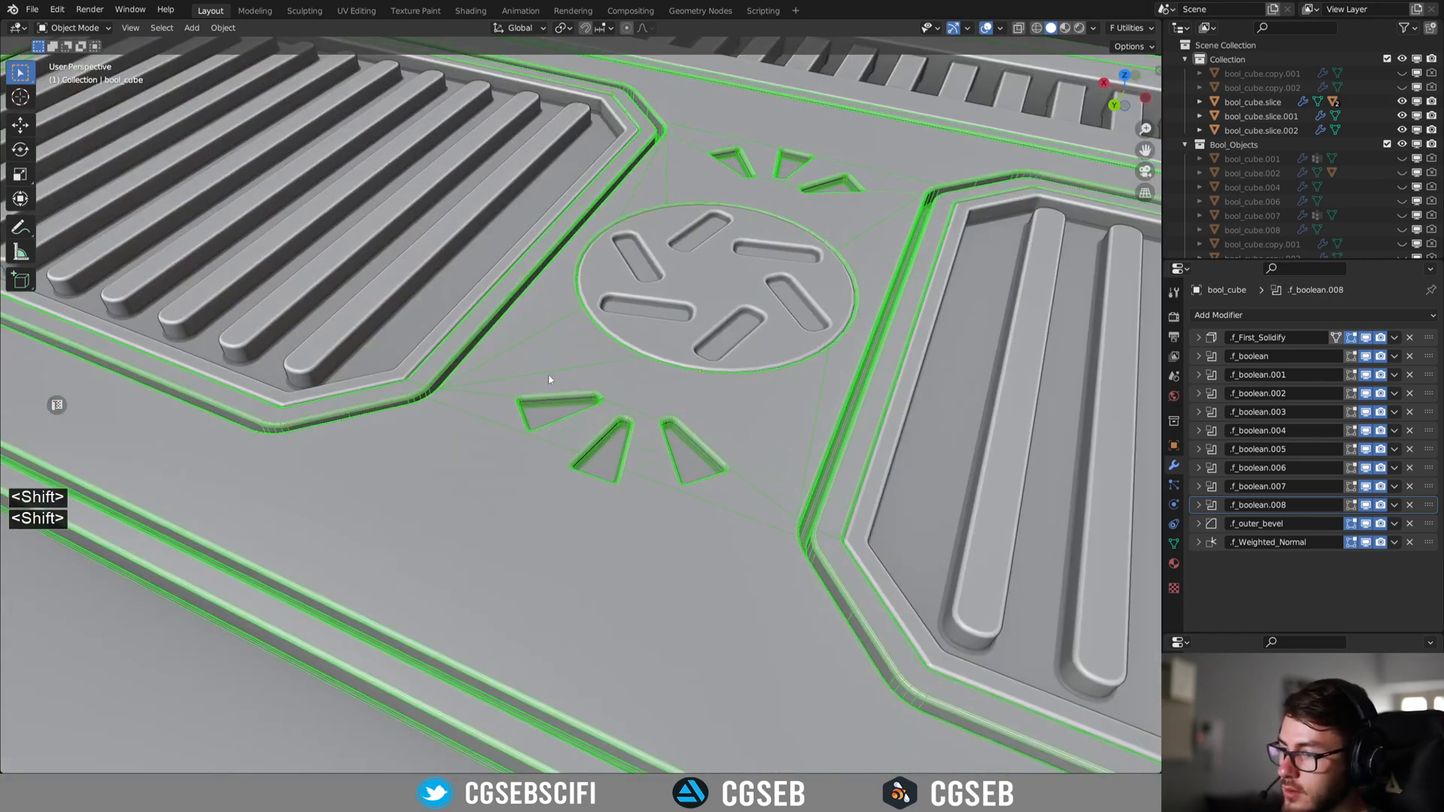
pyautogui.moveTo(662, 418)
pyautogui.mouseDown(button='middle')
pyautogui.moveTo(750, 439)
pyautogui.moveTo(639, 417)
pyautogui.mouseUp(button='middle')
pyautogui.keyDown('shift'); pyautogui.moveTo(456, 381); pyautogui.dragTo(520, 416, button='middle'); pyautogui.keyUp('shift')
pyautogui.scroll(2, 520, 416)
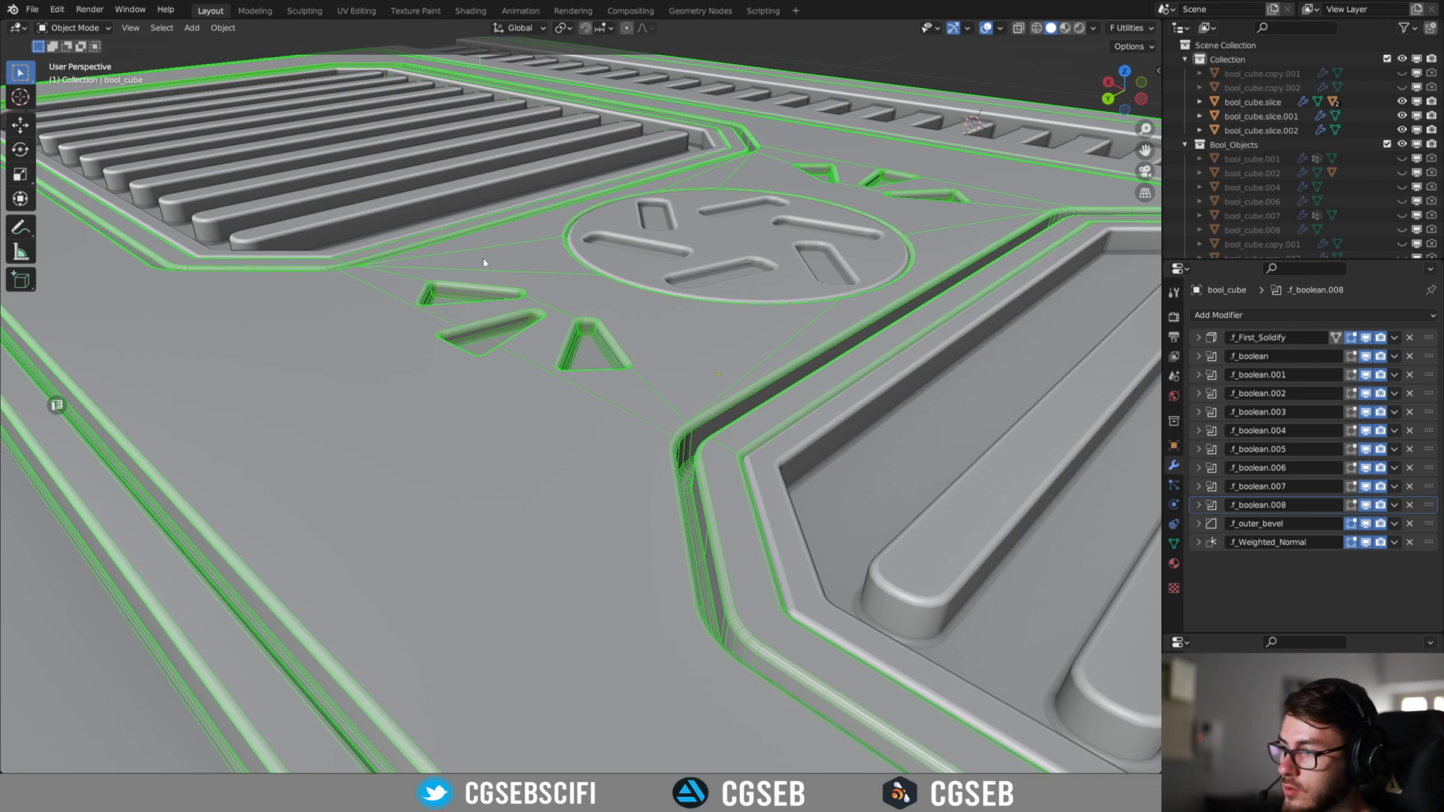
pyautogui.moveTo(658, 380); pyautogui.dragTo(472, 301, button='middle')
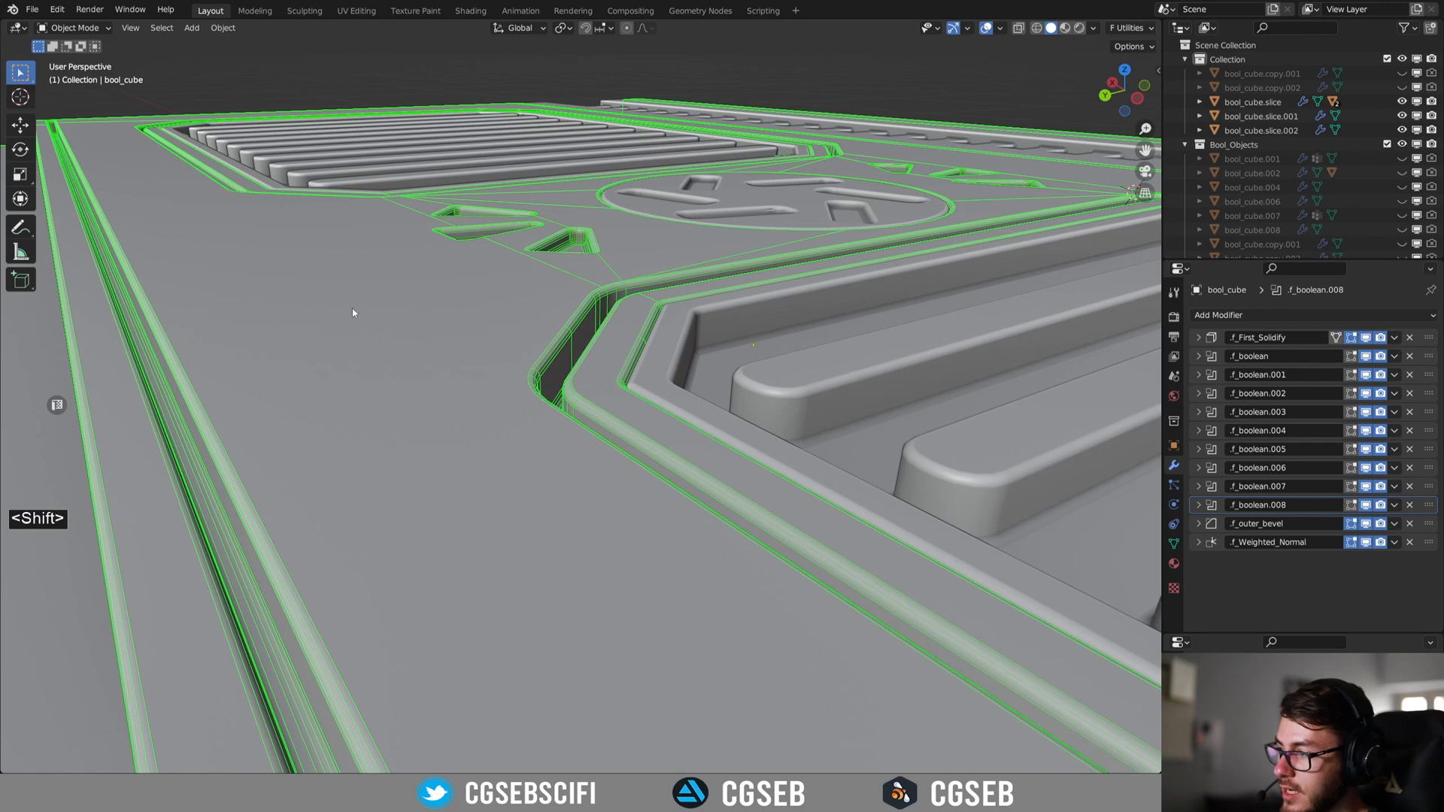
# Display all boolean cutters and try selecting the ones that shape the groove around the octagonal recesses and the panel border.
pyautogui.hotkey('alt', 'h')
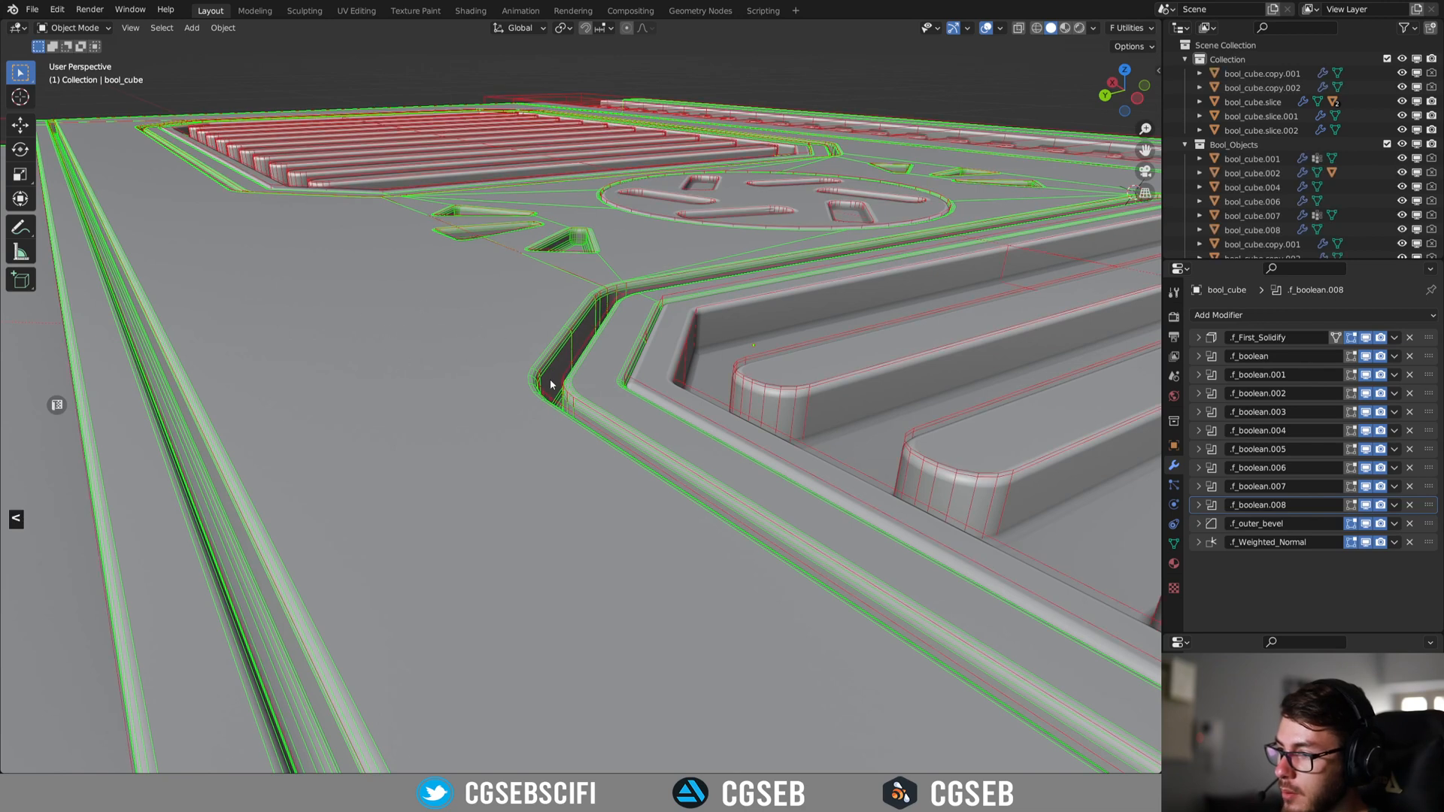
pyautogui.click(538, 379)
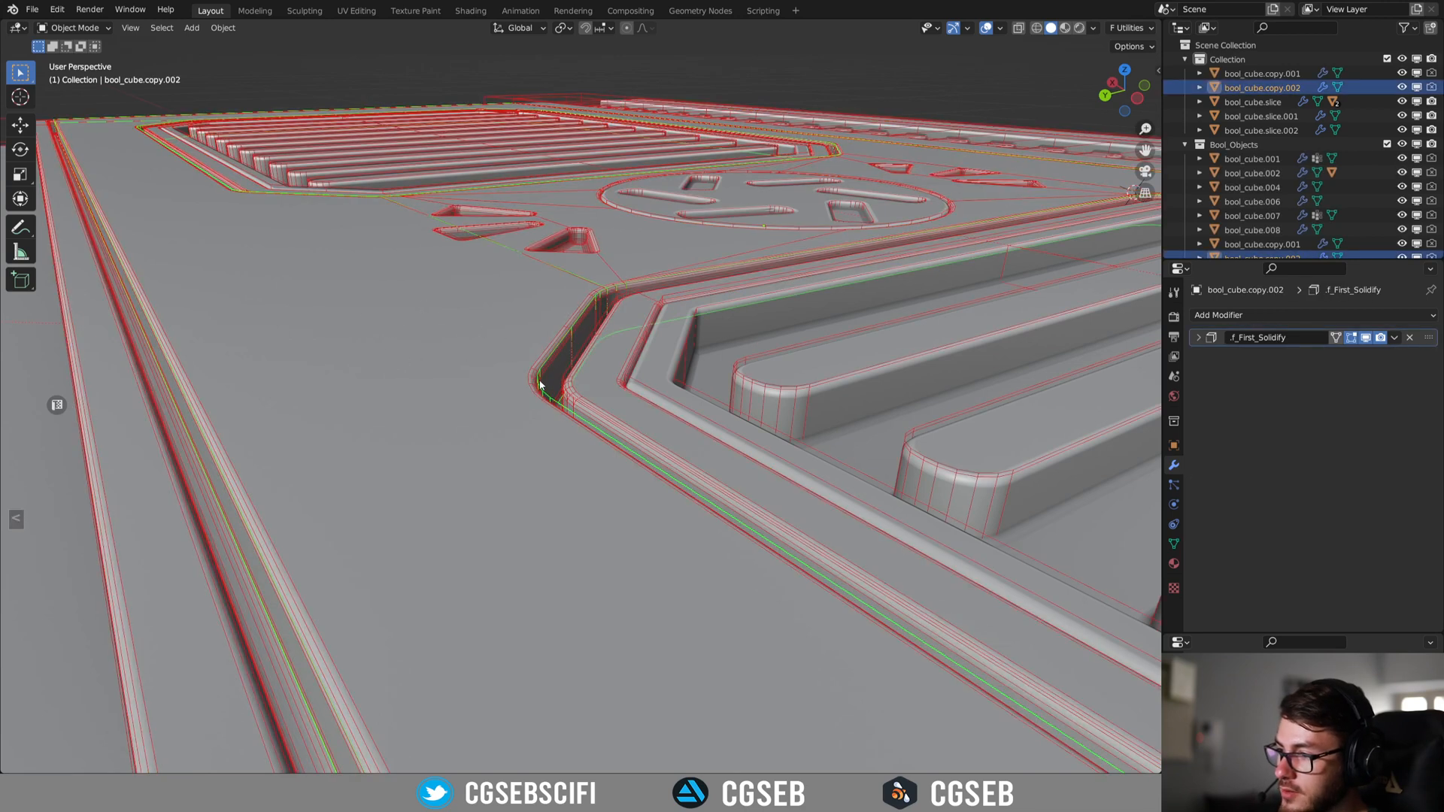
pyautogui.moveTo(524, 334); pyautogui.dragTo(489, 188, button='middle')
pyautogui.scroll(-6, 600, 277)
pyautogui.click(502, 551)
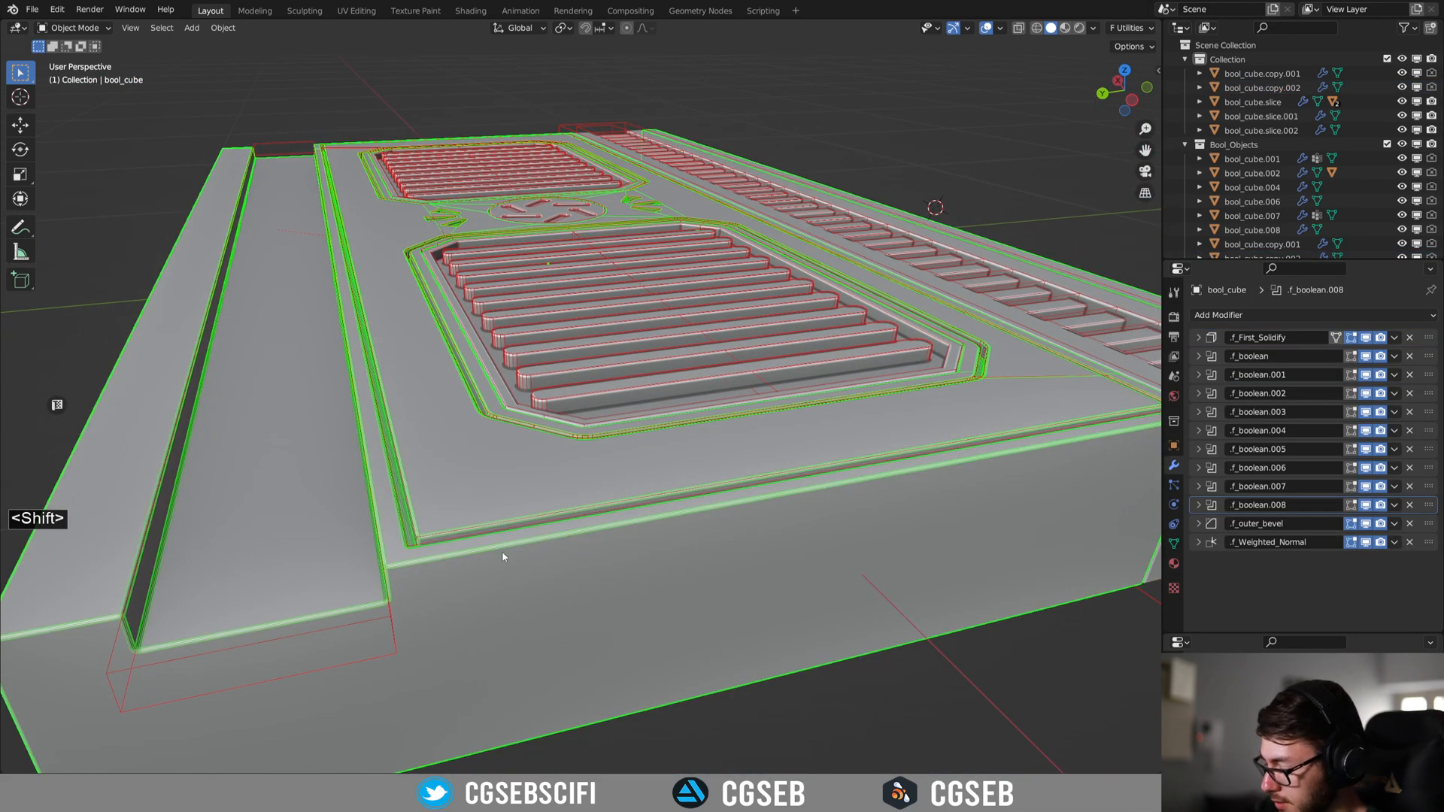
pyautogui.press('f')
pyautogui.click(530, 535)
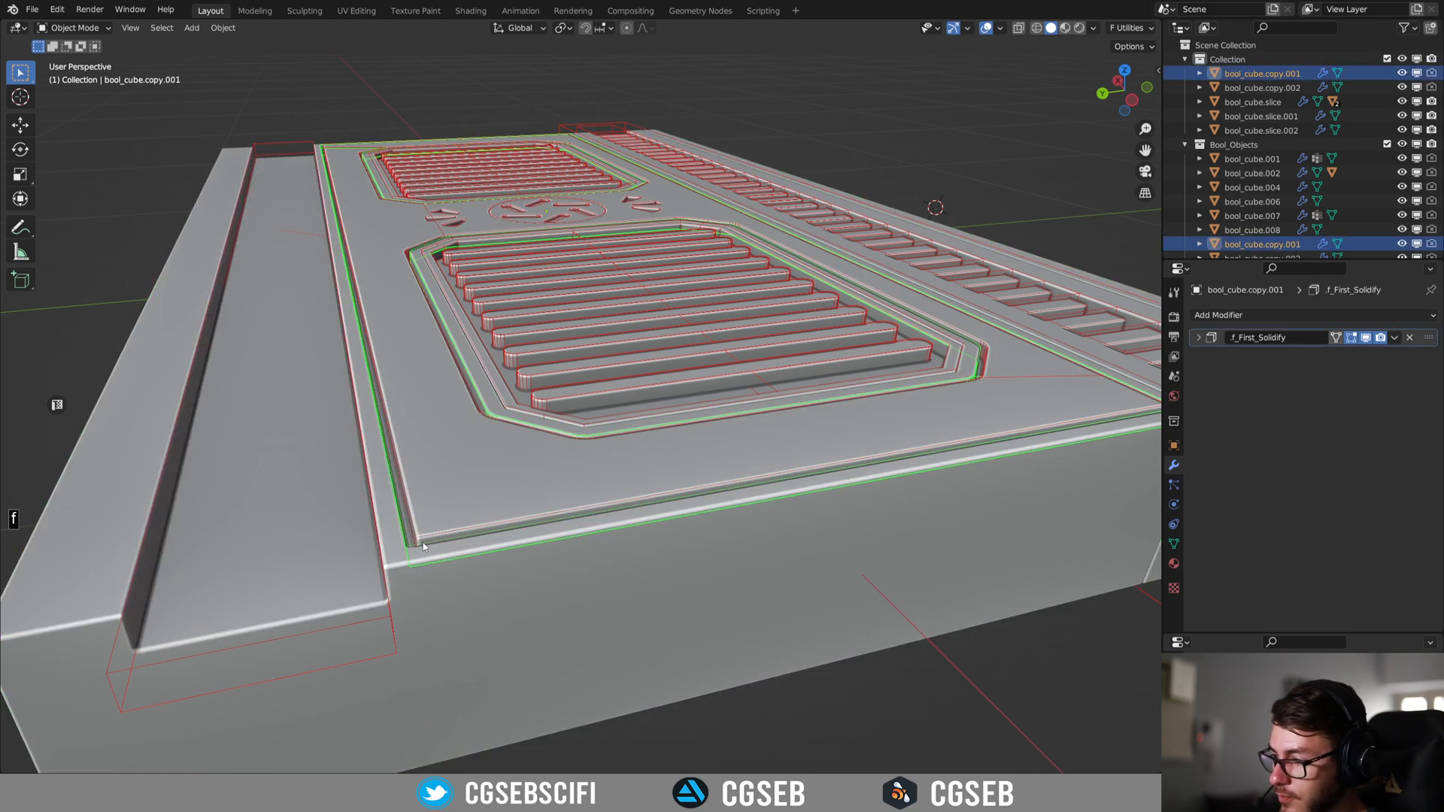
# Select the bool_cube.copy.002 inset cutter at the panel's corner and examine its outline along the border and octagonal recesses.
pyautogui.moveTo(570, 477); pyautogui.dragTo(653, 530, button='middle')
pyautogui.keyDown('shift'); pyautogui.moveTo(653, 529); pyautogui.dragTo(420, 415, button='middle'); pyautogui.keyUp('shift')
pyautogui.keyDown('shift'); pyautogui.moveTo(765, 581); pyautogui.dragTo(796, 457, button='middle'); pyautogui.keyUp('shift')
pyautogui.scroll(4, 796, 457)
pyautogui.keyDown('shift'); pyautogui.moveTo(729, 607); pyautogui.dragTo(698, 464, button='middle'); pyautogui.keyUp('shift')
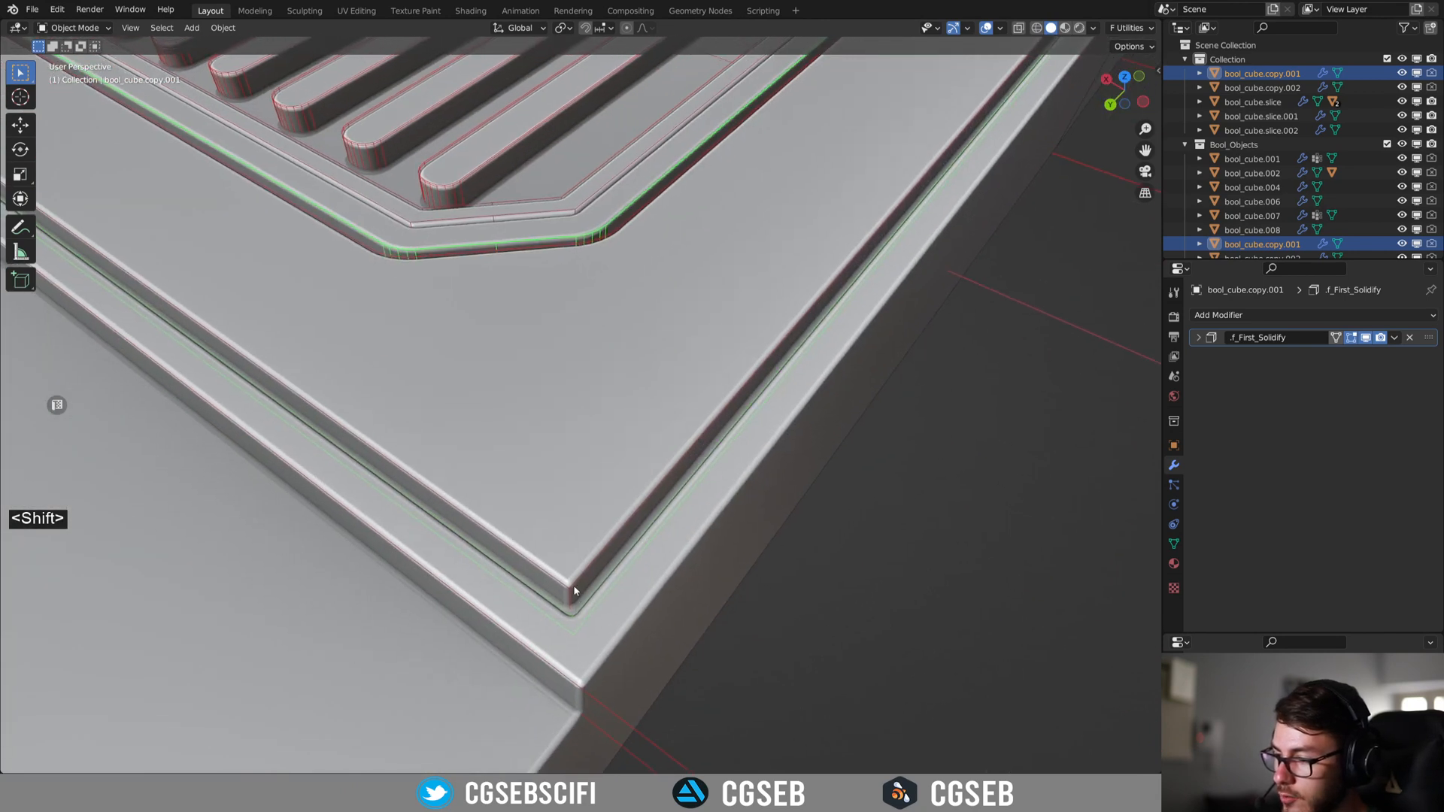
pyautogui.click(573, 581)
pyautogui.moveTo(573, 567); pyautogui.dragTo(539, 532, button='middle')
pyautogui.keyDown('shift'); pyautogui.moveTo(421, 338); pyautogui.dragTo(485, 519, button='middle'); pyautogui.keyUp('shift')
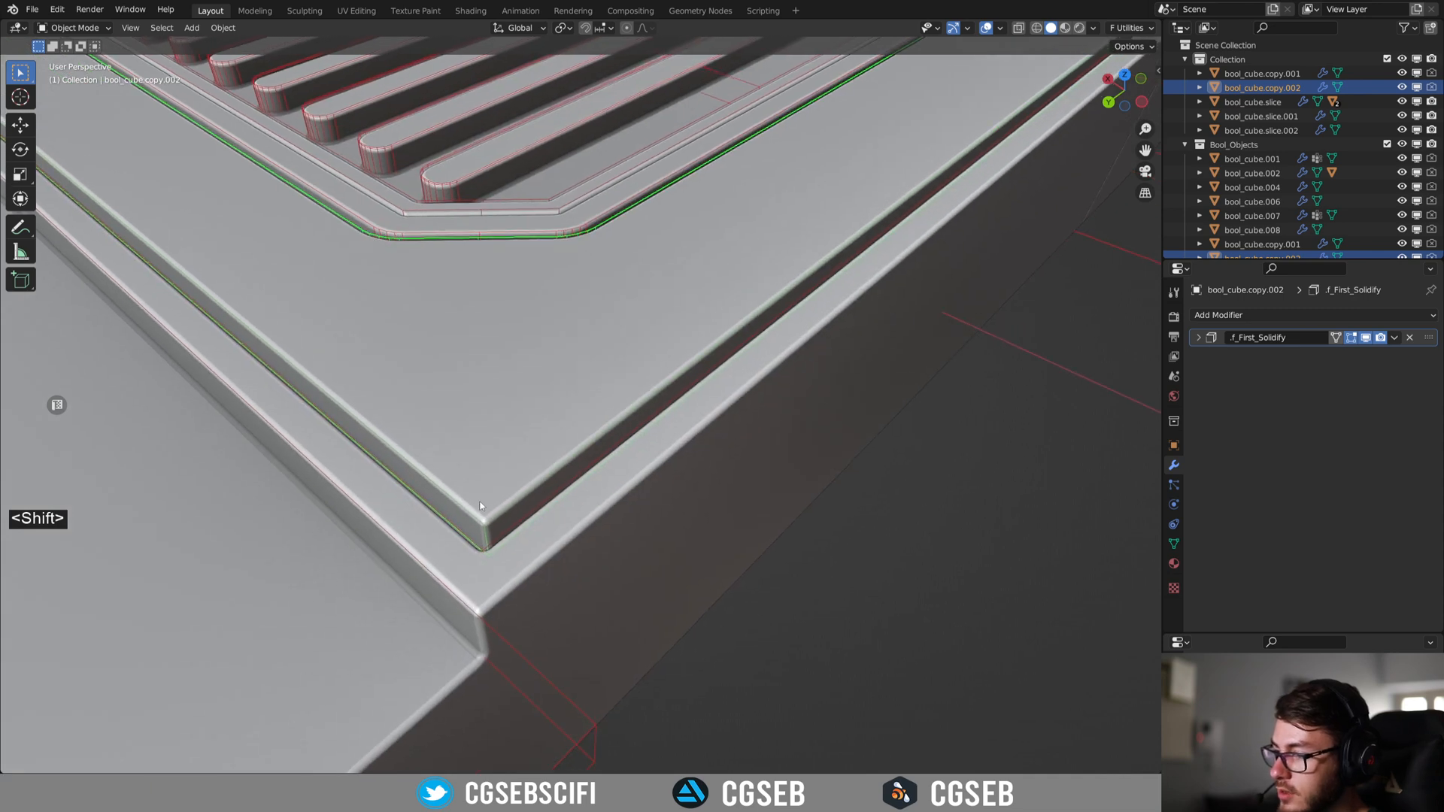
pyautogui.keyDown('shift'); pyautogui.moveTo(500, 503); pyautogui.dragTo(466, 463, button='middle'); pyautogui.keyUp('shift')
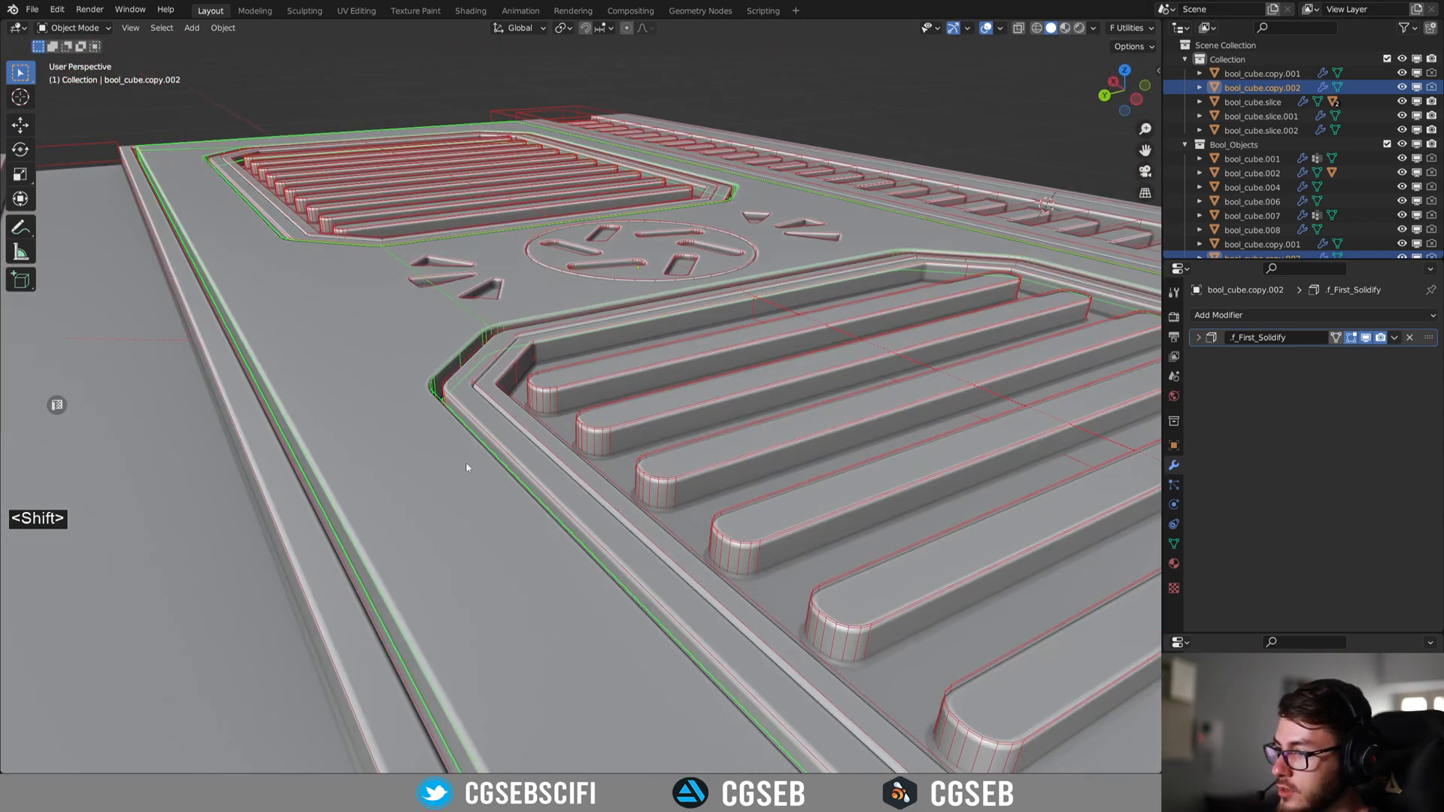
pyautogui.keyDown('shift'); pyautogui.moveTo(431, 388); pyautogui.dragTo(402, 449, button='middle'); pyautogui.keyUp('shift')
pyautogui.scroll(5, 403, 447)
# In edit mode and top view, knife-cut the bool_cube.copy.002 cutter across the upper wedge fan, between the two octagonal recesses.
pyautogui.press('Tab')
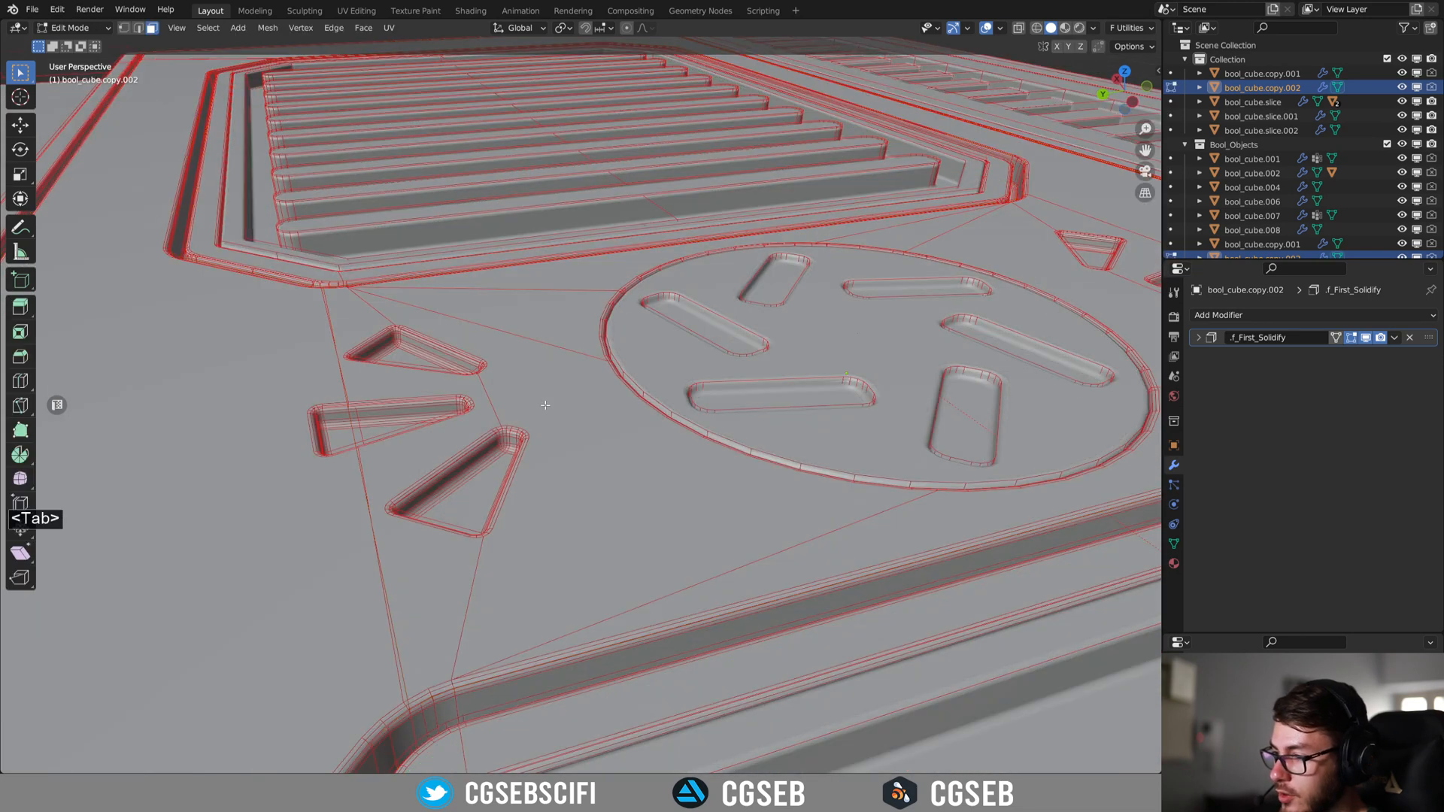
pyautogui.press('KP_7')
pyautogui.keyDown('shift'); pyautogui.moveTo(489, 320); pyautogui.dragTo(572, 425, button='middle'); pyautogui.keyUp('shift')
pyautogui.scroll(5, 572, 425)
pyautogui.press('k')
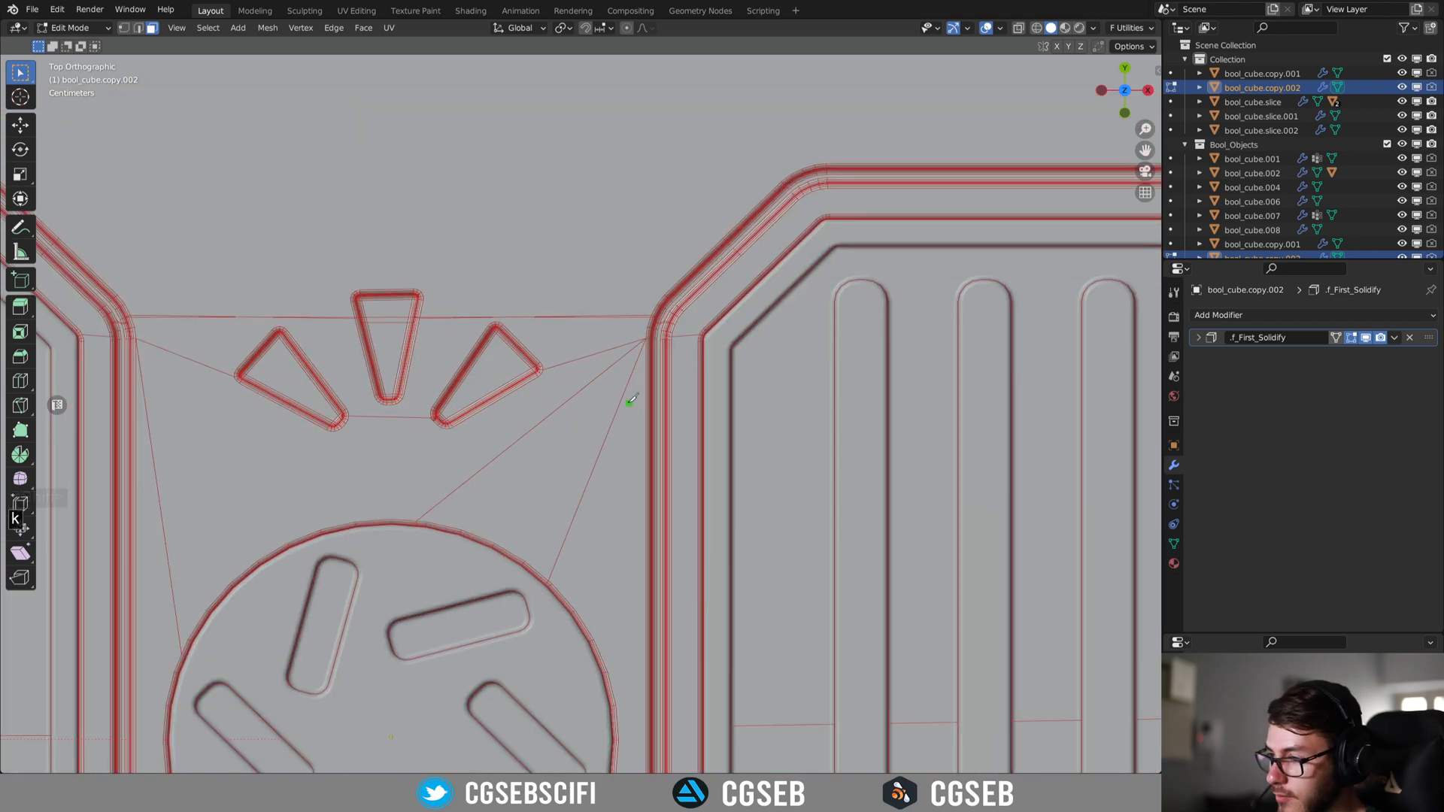
pyautogui.click(651, 399)
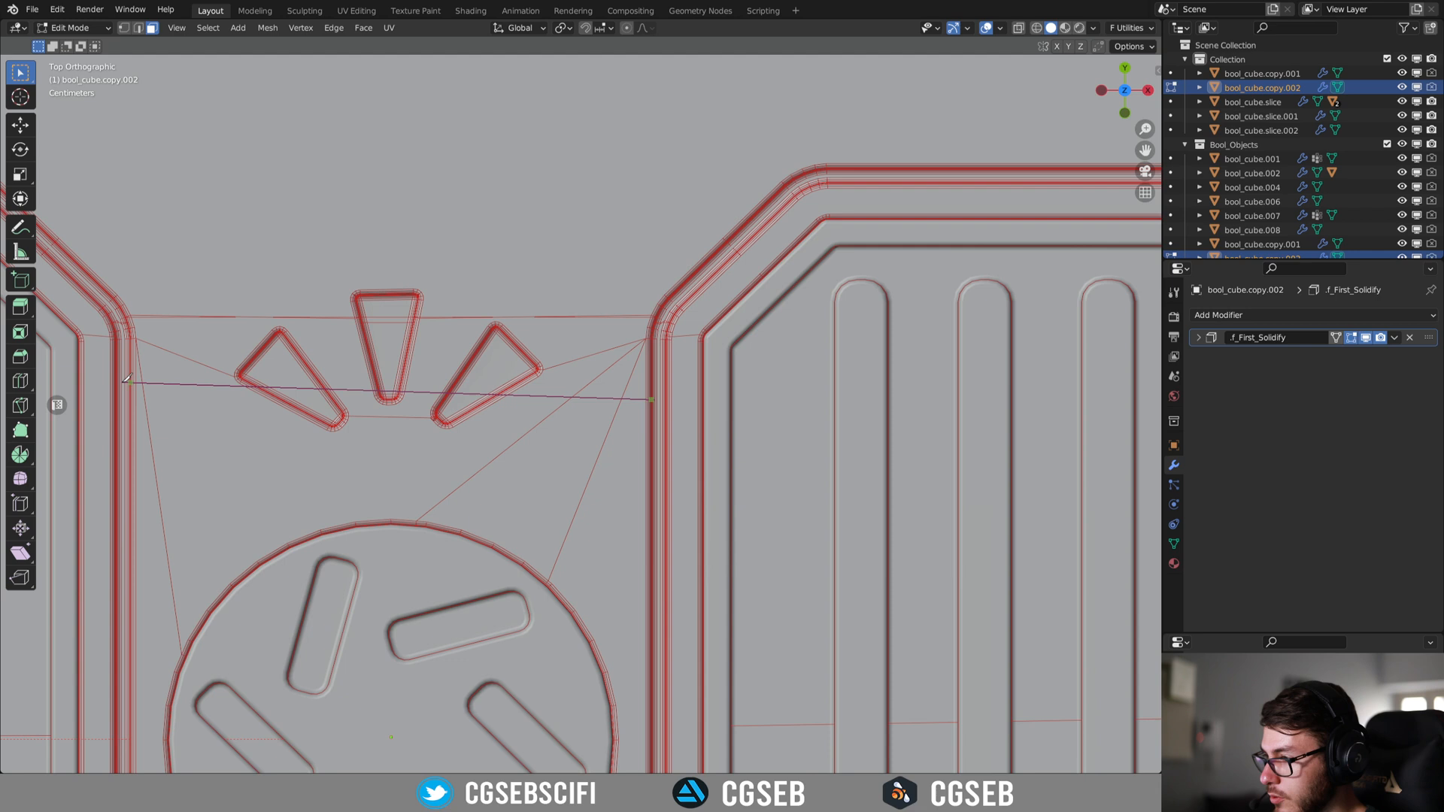
pyautogui.press('Return')
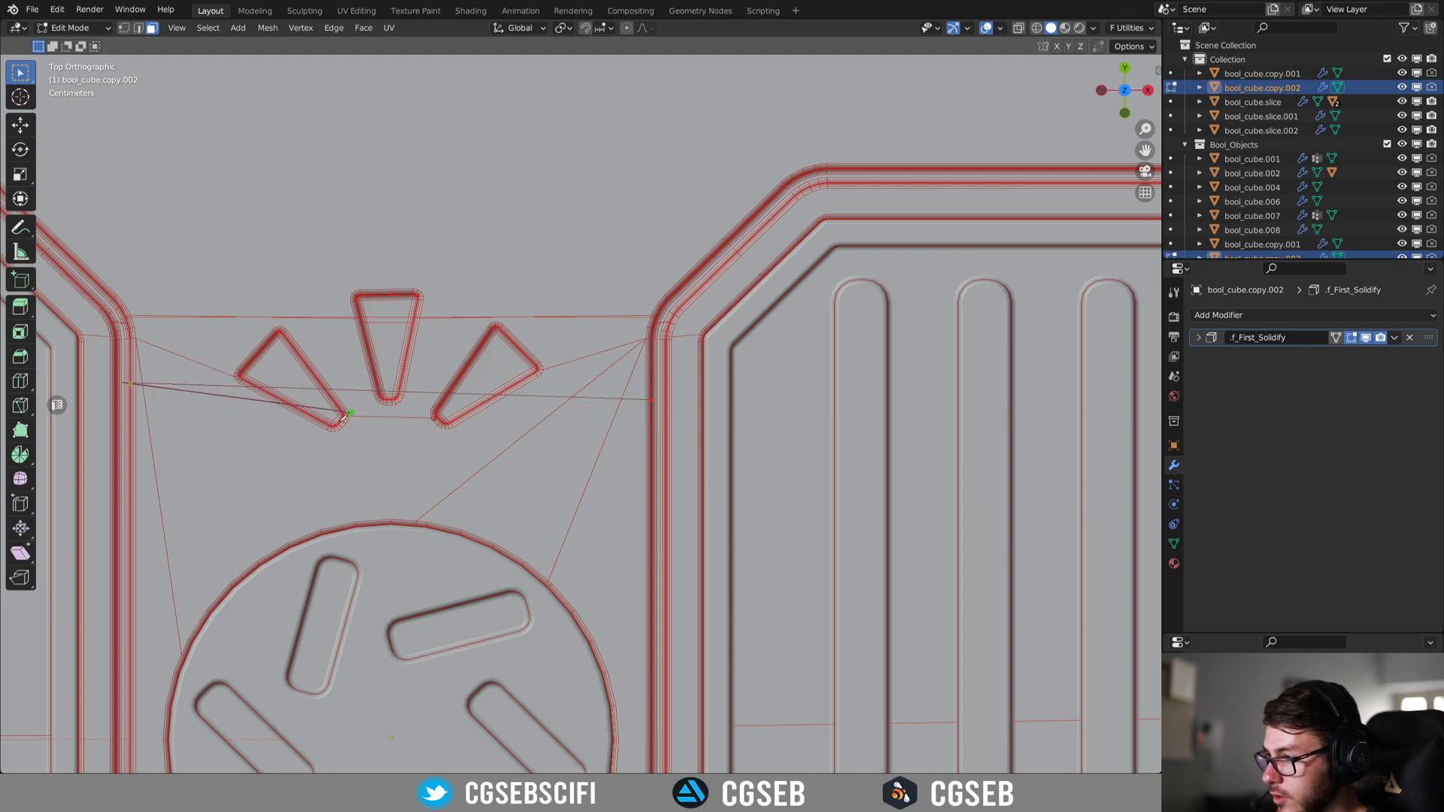
pyautogui.press('Return')
# Knife-cut the same cutter across the lower wedge fan, from one octagonal recess edge to the other, in top view.
pyautogui.moveTo(201, 411); pyautogui.dragTo(643, 417, button='middle')
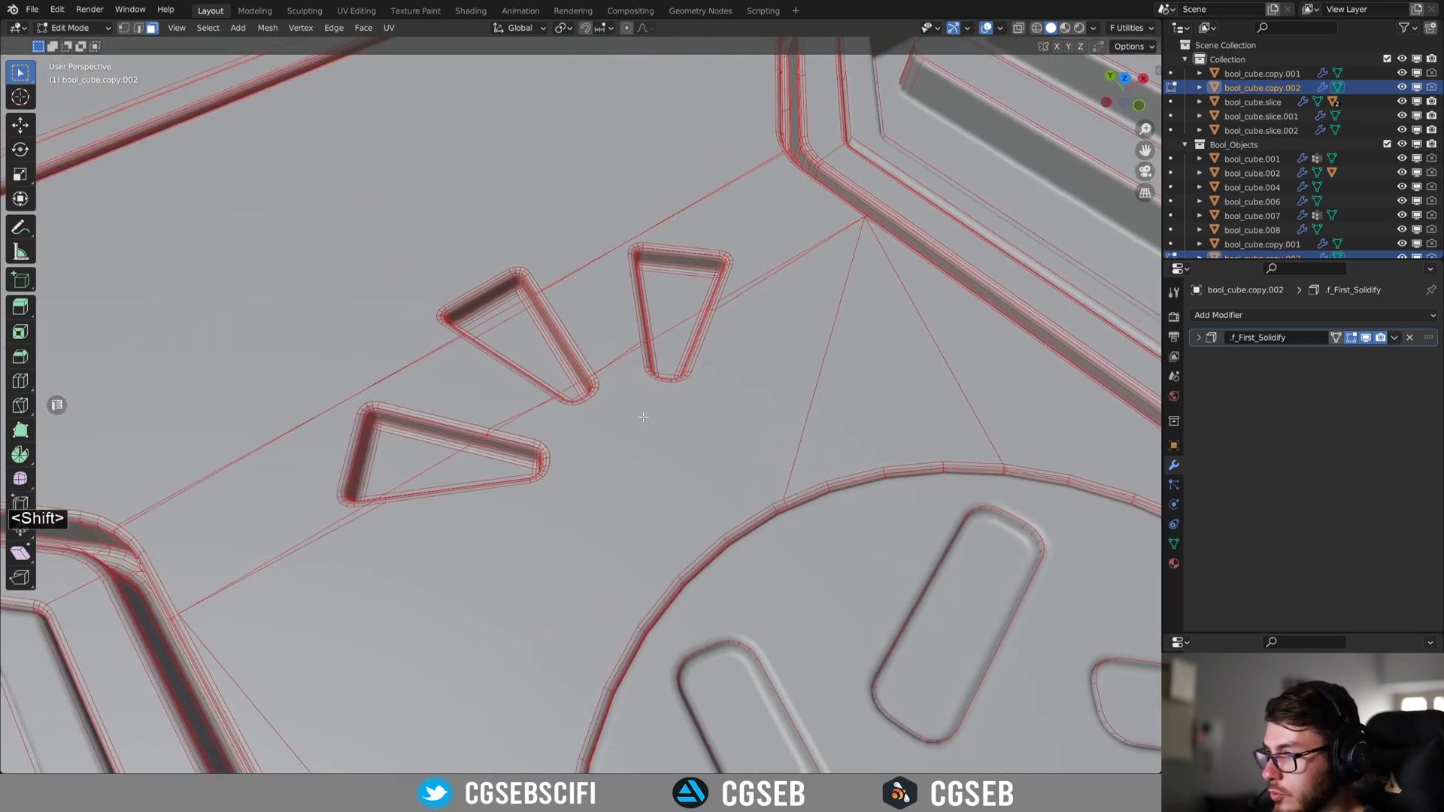
pyautogui.keyDown('shift'); pyautogui.moveTo(655, 328); pyautogui.dragTo(577, 301, button='middle'); pyautogui.keyUp('shift')
pyautogui.scroll(-2, 577, 302)
pyautogui.press('KP_7')
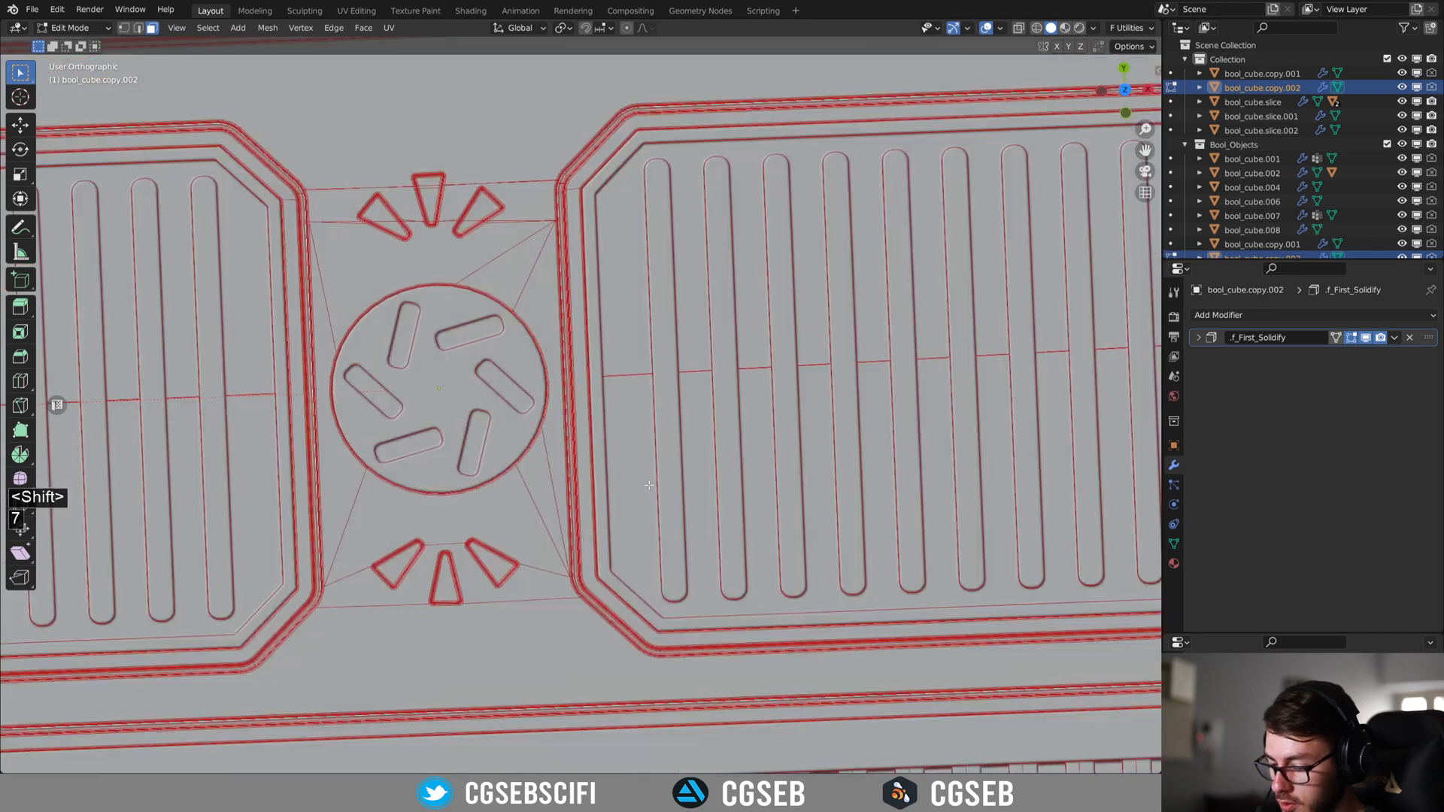
pyautogui.keyDown('shift'); pyautogui.moveTo(653, 489); pyautogui.dragTo(676, 436, button='middle'); pyautogui.keyUp('shift')
pyautogui.scroll(3, 574, 432)
pyautogui.keyDown('shift'); pyautogui.moveTo(507, 565); pyautogui.dragTo(587, 514, button='middle'); pyautogui.keyUp('shift')
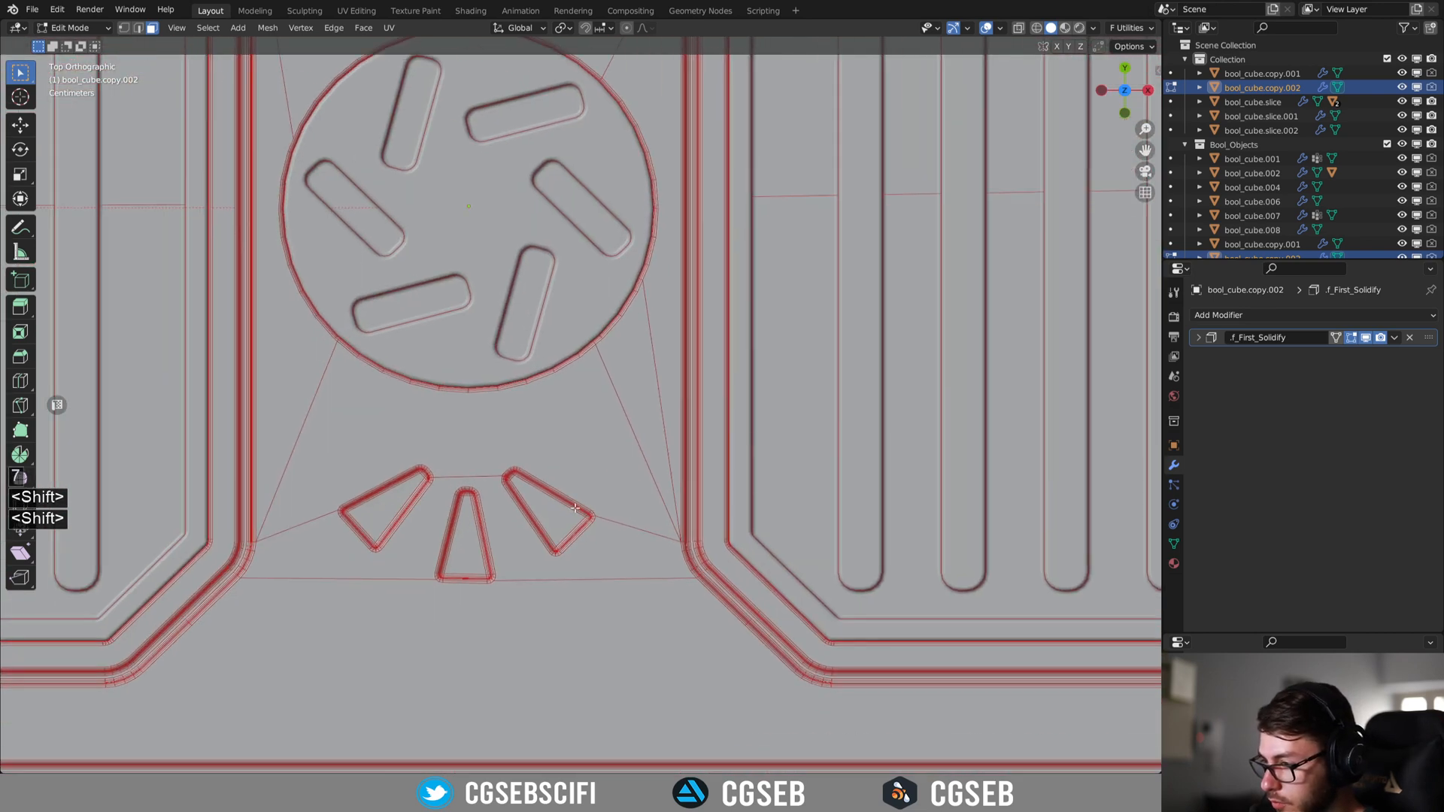
pyautogui.press('k')
pyautogui.click(685, 506)
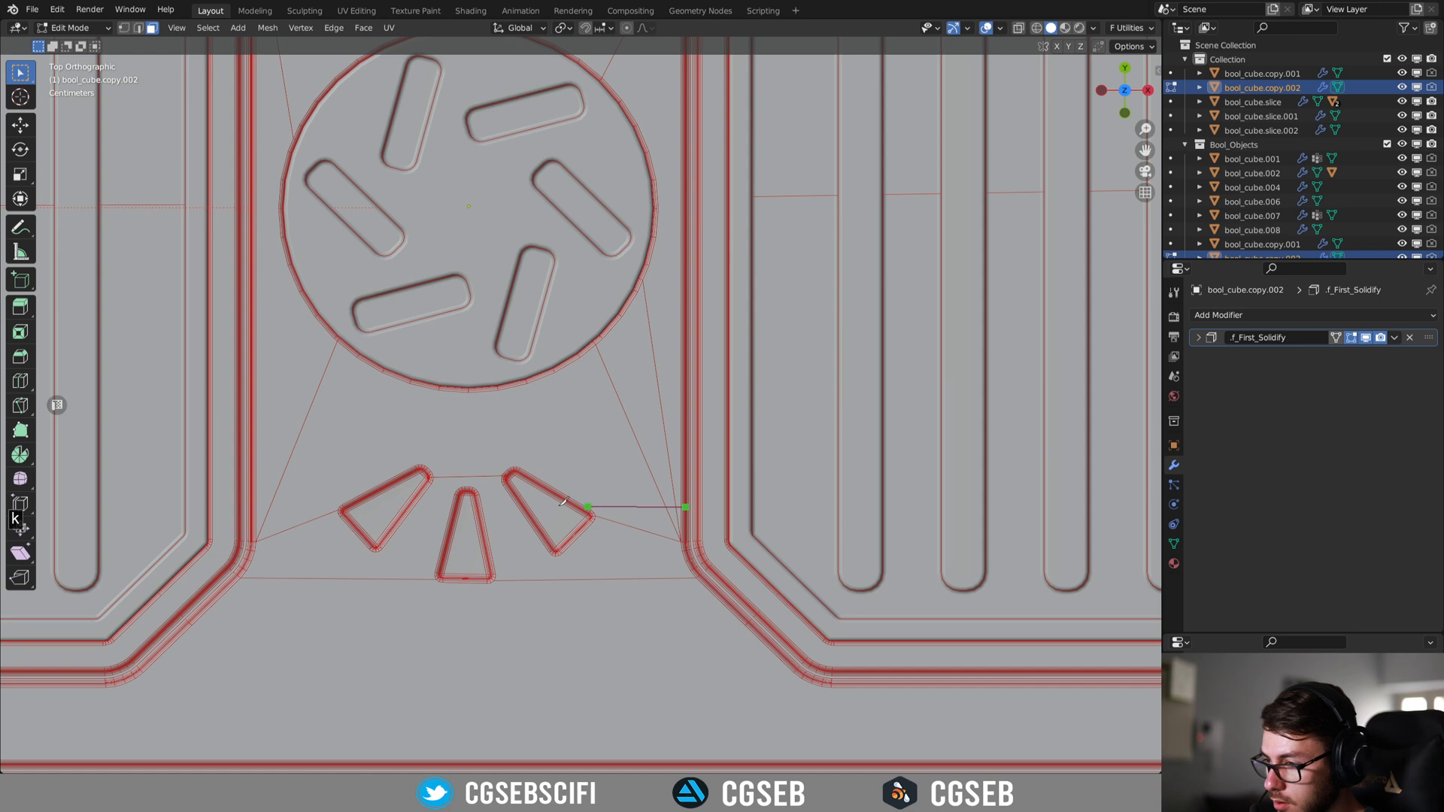
pyautogui.click(252, 497)
pyautogui.press('Return')
# Switch to edge selection and examine the new cut near the wedge fan from inside and above the panel.
pyautogui.press('Tab')
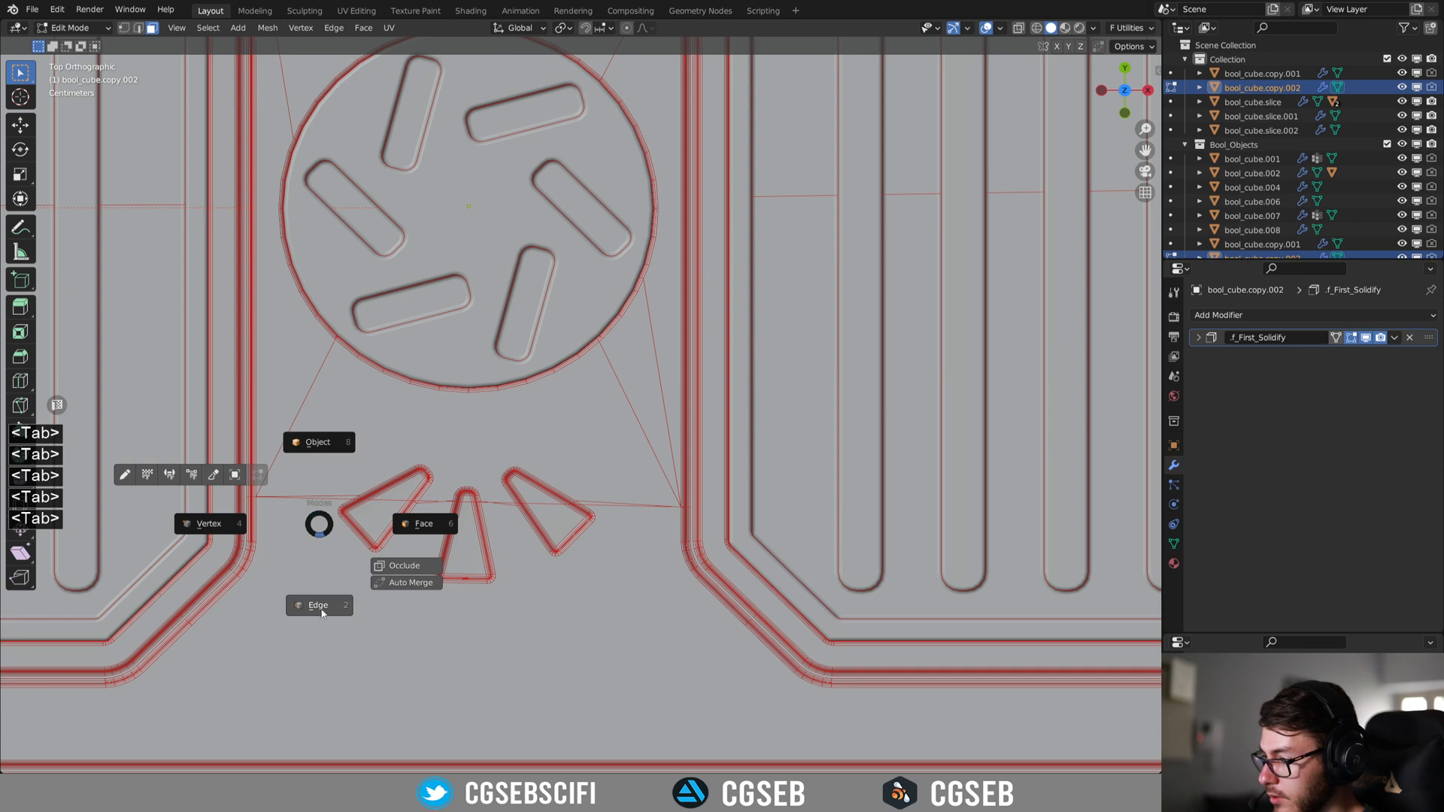
pyautogui.click(318, 608)
pyautogui.moveTo(443, 527); pyautogui.dragTo(543, 500, button='middle')
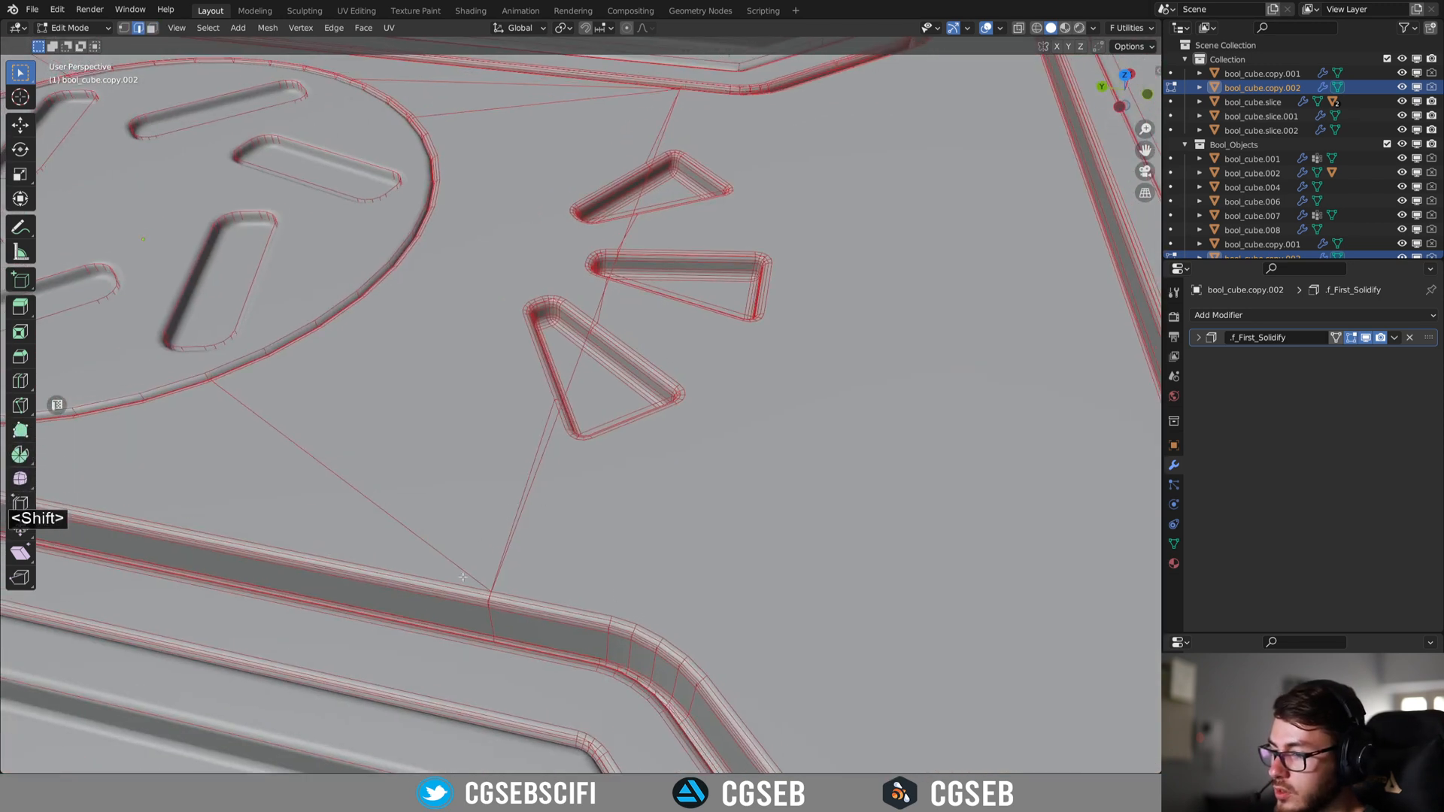
pyautogui.scroll(-2, 534, 493)
pyautogui.moveTo(535, 494); pyautogui.dragTo(699, 198, button='middle')
pyautogui.scroll(-6, 702, 200)
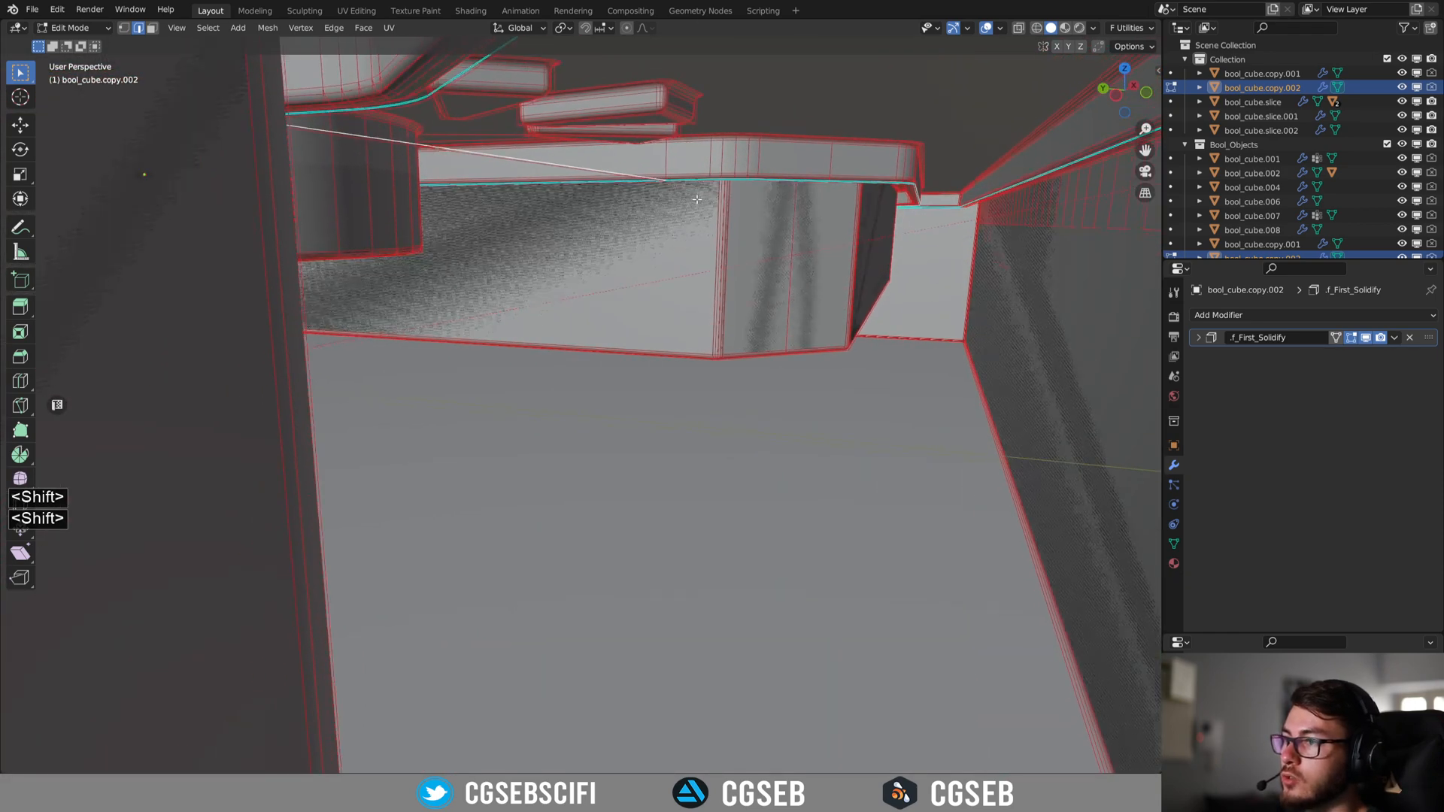
pyautogui.moveTo(683, 316); pyautogui.dragTo(683, 445, button='middle')
pyautogui.scroll(-3, 656, 433)
pyautogui.scroll(-4, 656, 434)
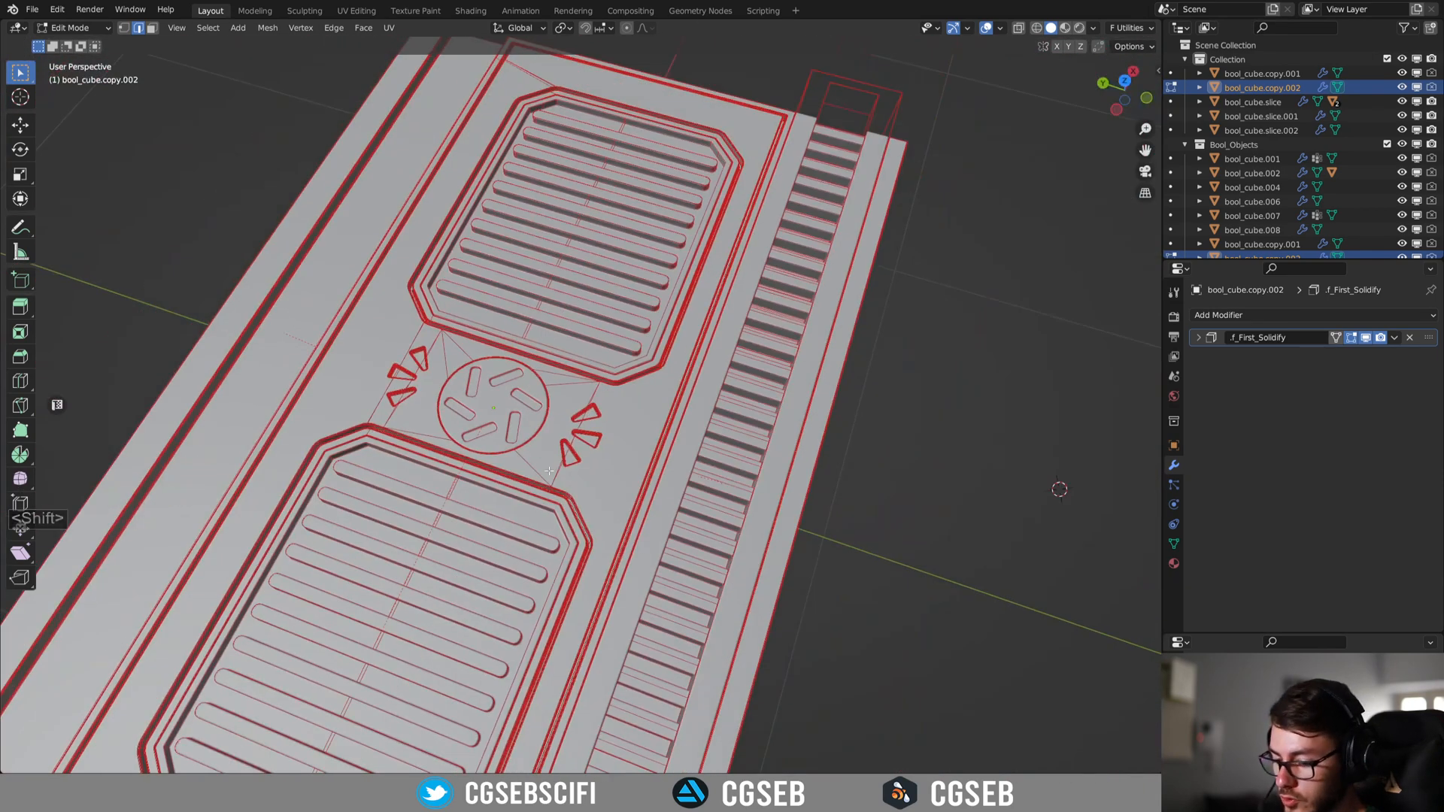
# Isolate the cutter, add the opposite cross edge between the recesses to the selection, and return to the full scene.
pyautogui.press('/')
pyautogui.scroll(4, 622, 434)
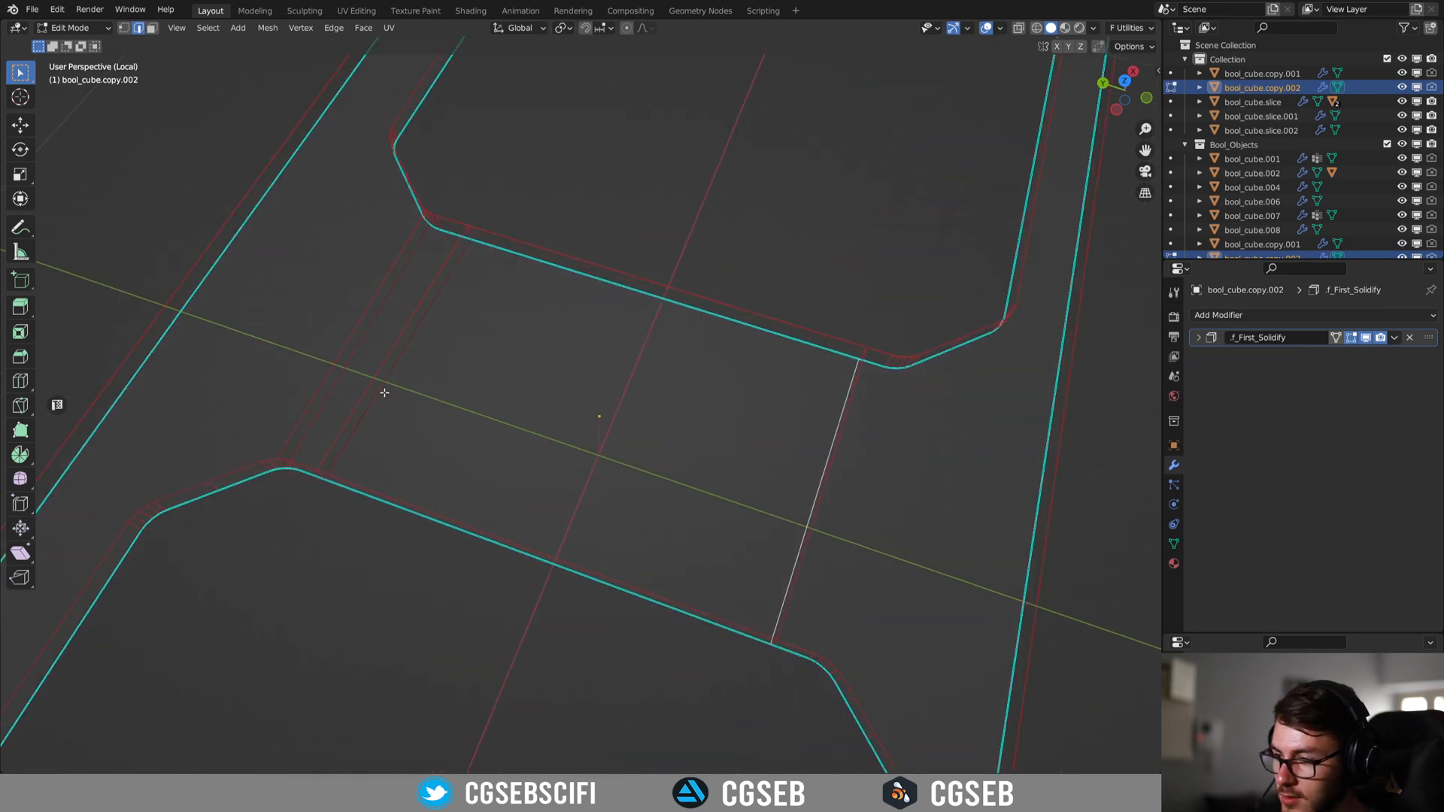
pyautogui.keyDown('shift'); pyautogui.click(367, 380); pyautogui.keyUp('shift')
pyautogui.moveTo(372, 382); pyautogui.dragTo(386, 268, button='middle')
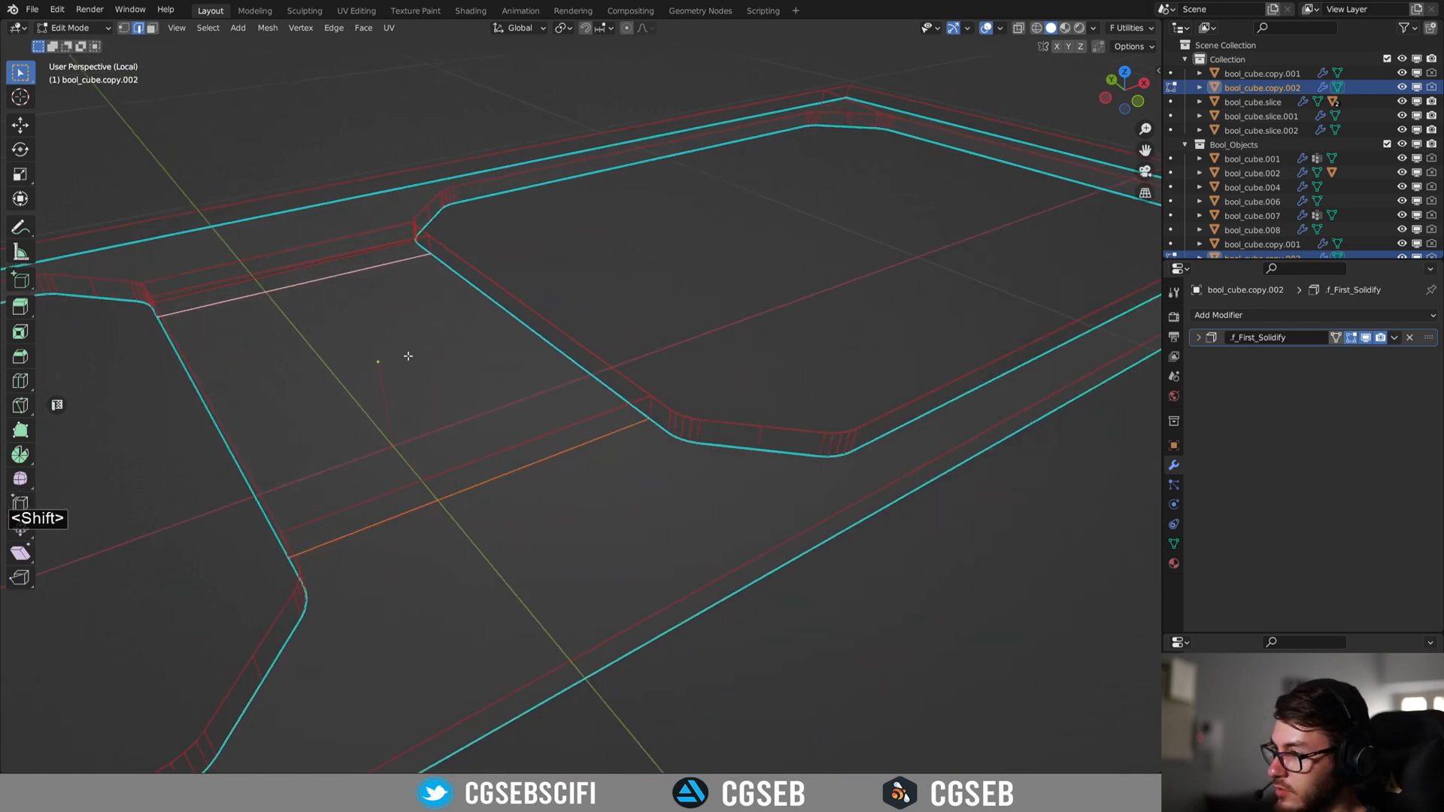
pyautogui.hotkey('shift', 'f')
pyautogui.press('/')
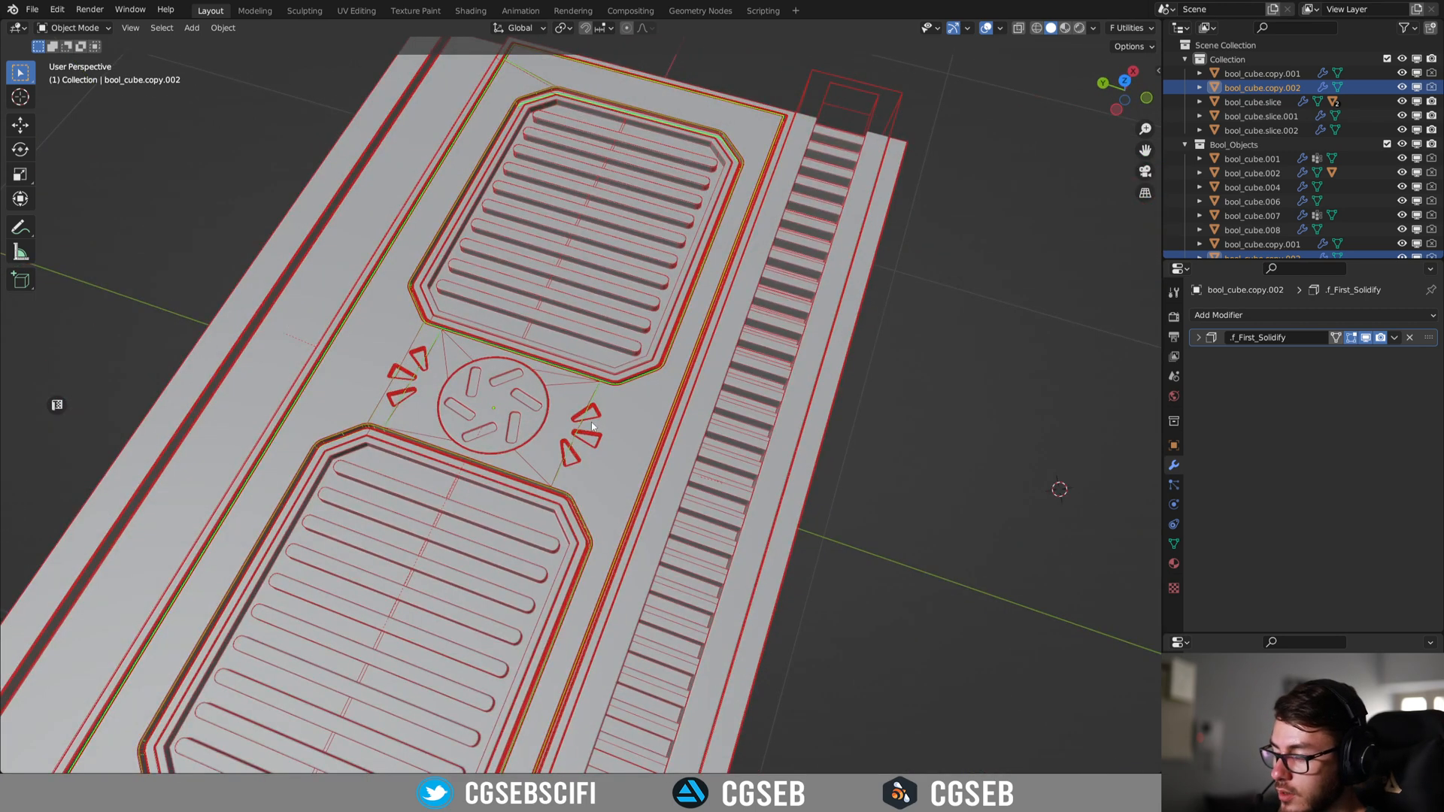
# Select the main panel, hide the boolean cutters and turn off its wireframe display.
pyautogui.moveTo(617, 421); pyautogui.dragTo(698, 354, button='middle')
pyautogui.scroll(4, 641, 436)
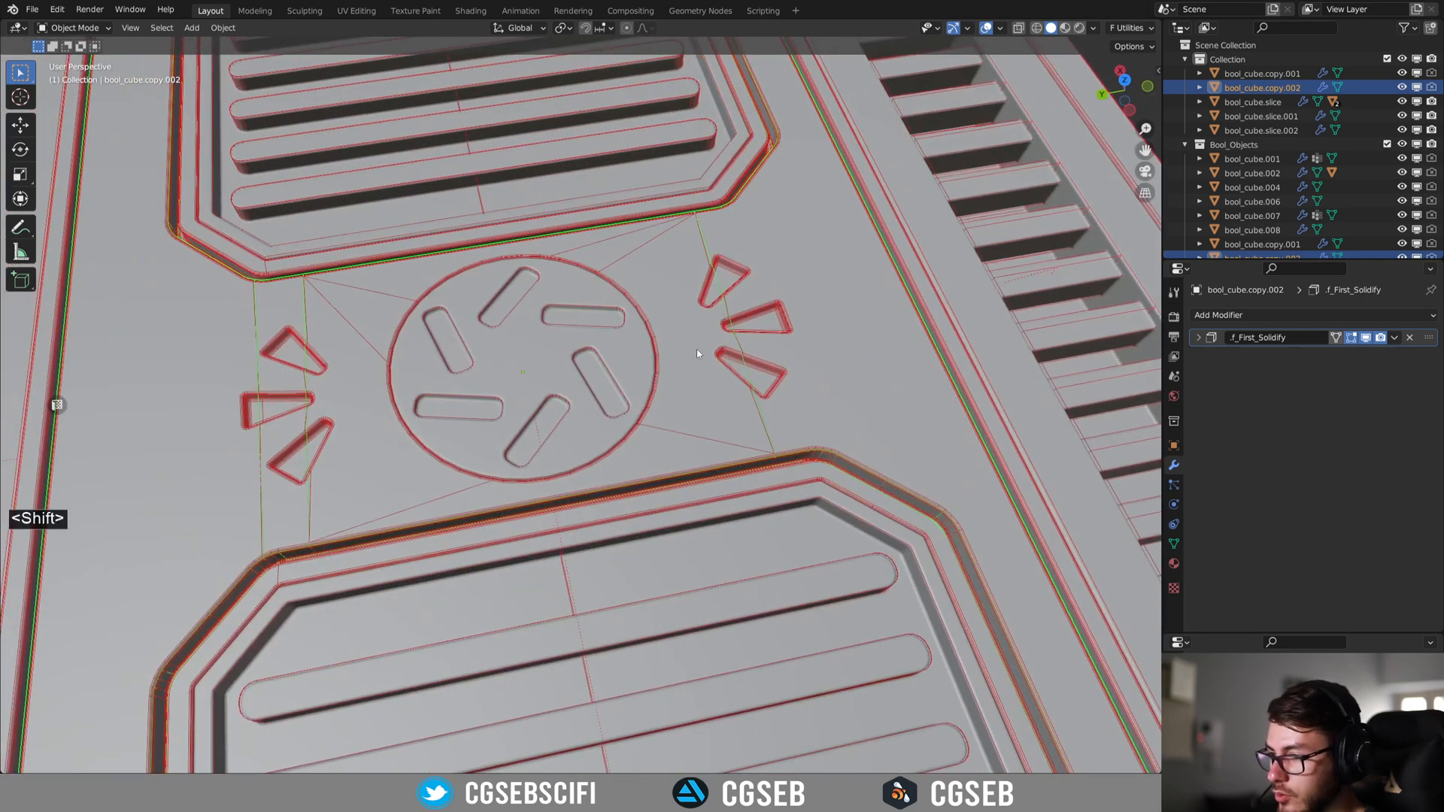
pyautogui.click(902, 416)
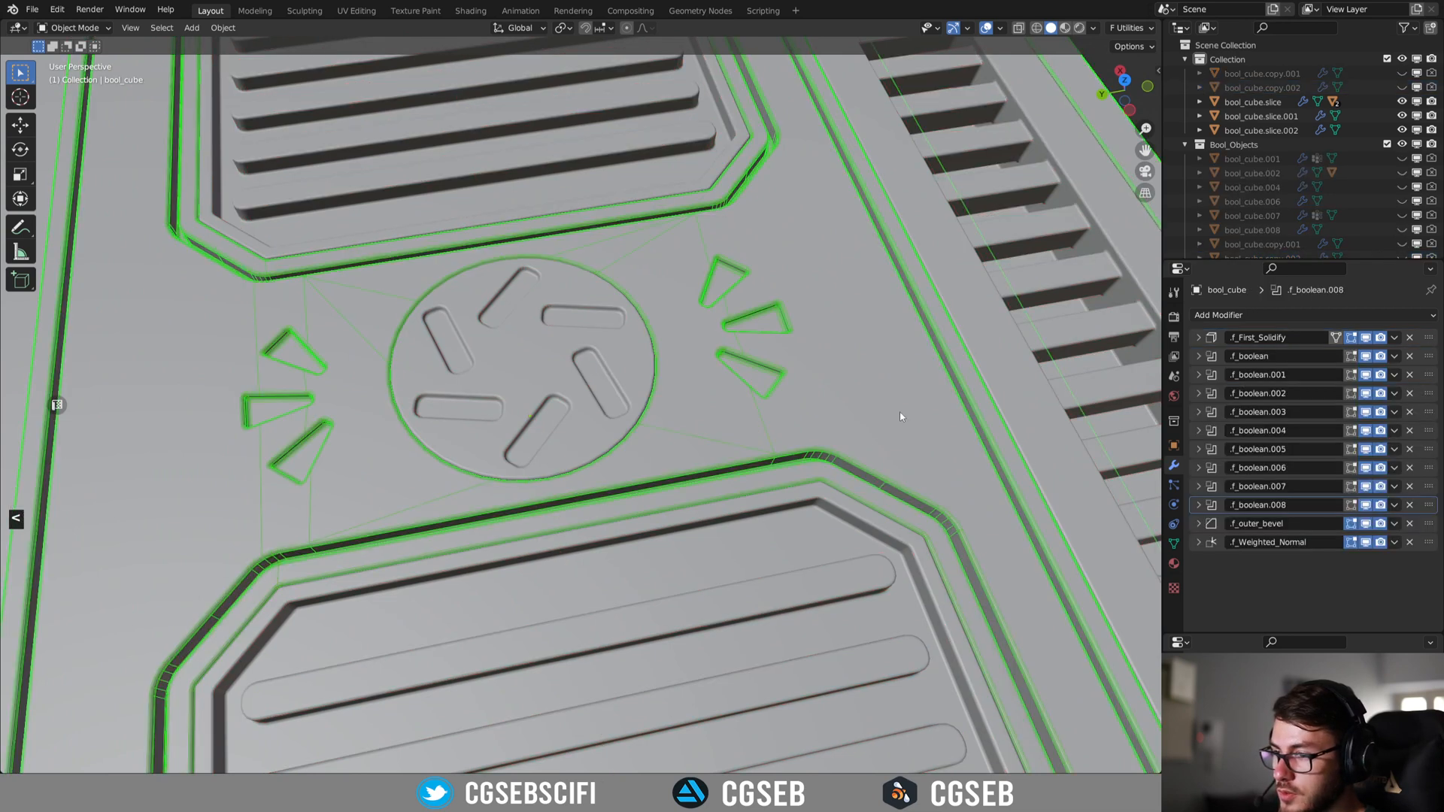
pyautogui.press('f')
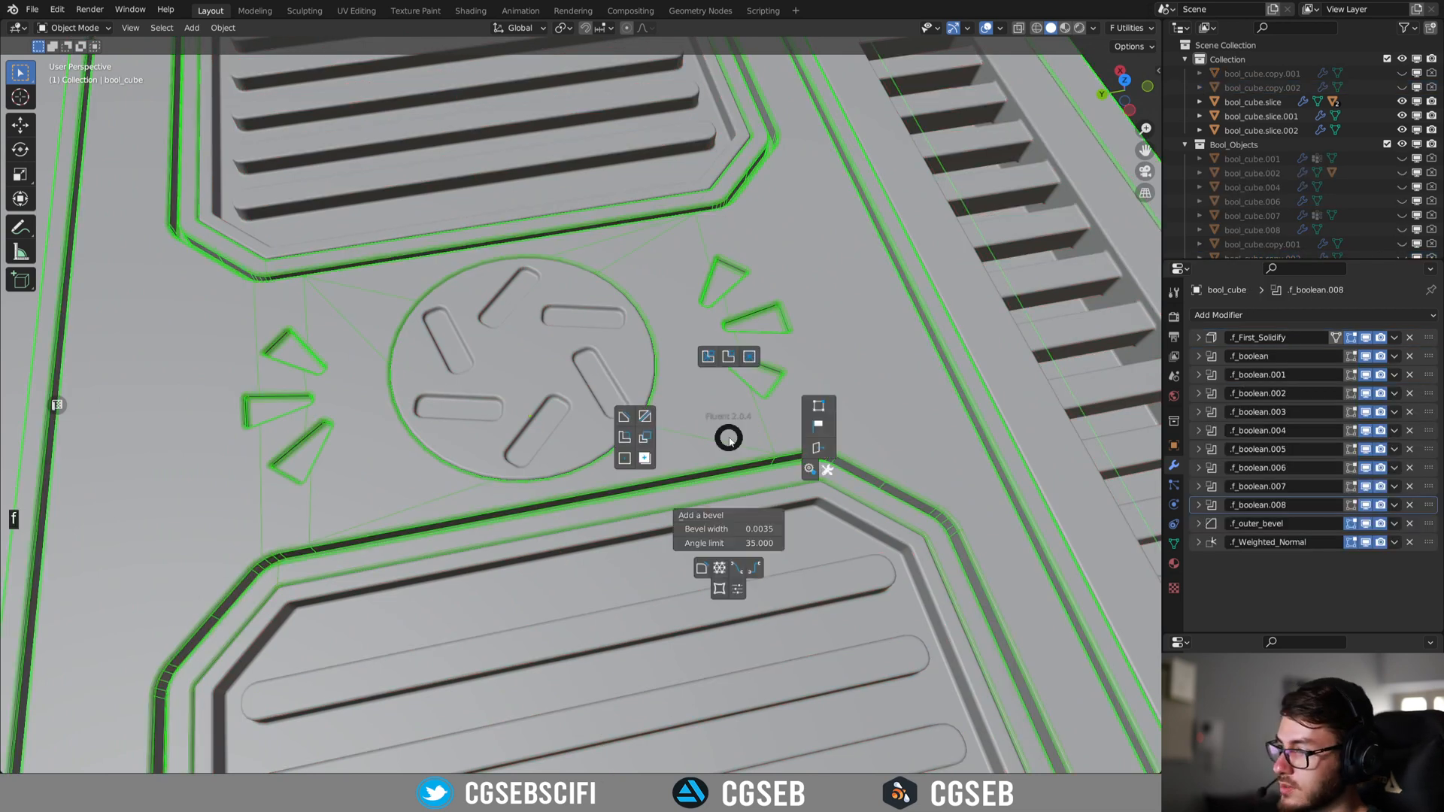
pyautogui.moveTo(728, 437); pyautogui.dragTo(518, 322, button='middle')
# Examine the panel's grilles, pinwheel, wedge fans and side channel from several angles with nothing selected.
pyautogui.scroll(-5, 507, 385)
pyautogui.moveTo(508, 385); pyautogui.dragTo(449, 142, button='middle')
pyautogui.moveTo(628, 382); pyautogui.dragTo(679, 392, button='middle')
pyautogui.keyDown('shift'); pyautogui.moveTo(559, 349); pyautogui.dragTo(435, 340, button='middle'); pyautogui.keyUp('shift')
pyautogui.keyDown('shift'); pyautogui.moveTo(487, 460); pyautogui.dragTo(678, 419, button='middle'); pyautogui.keyUp('shift')
pyautogui.moveTo(554, 362); pyautogui.dragTo(474, 457, button='middle')
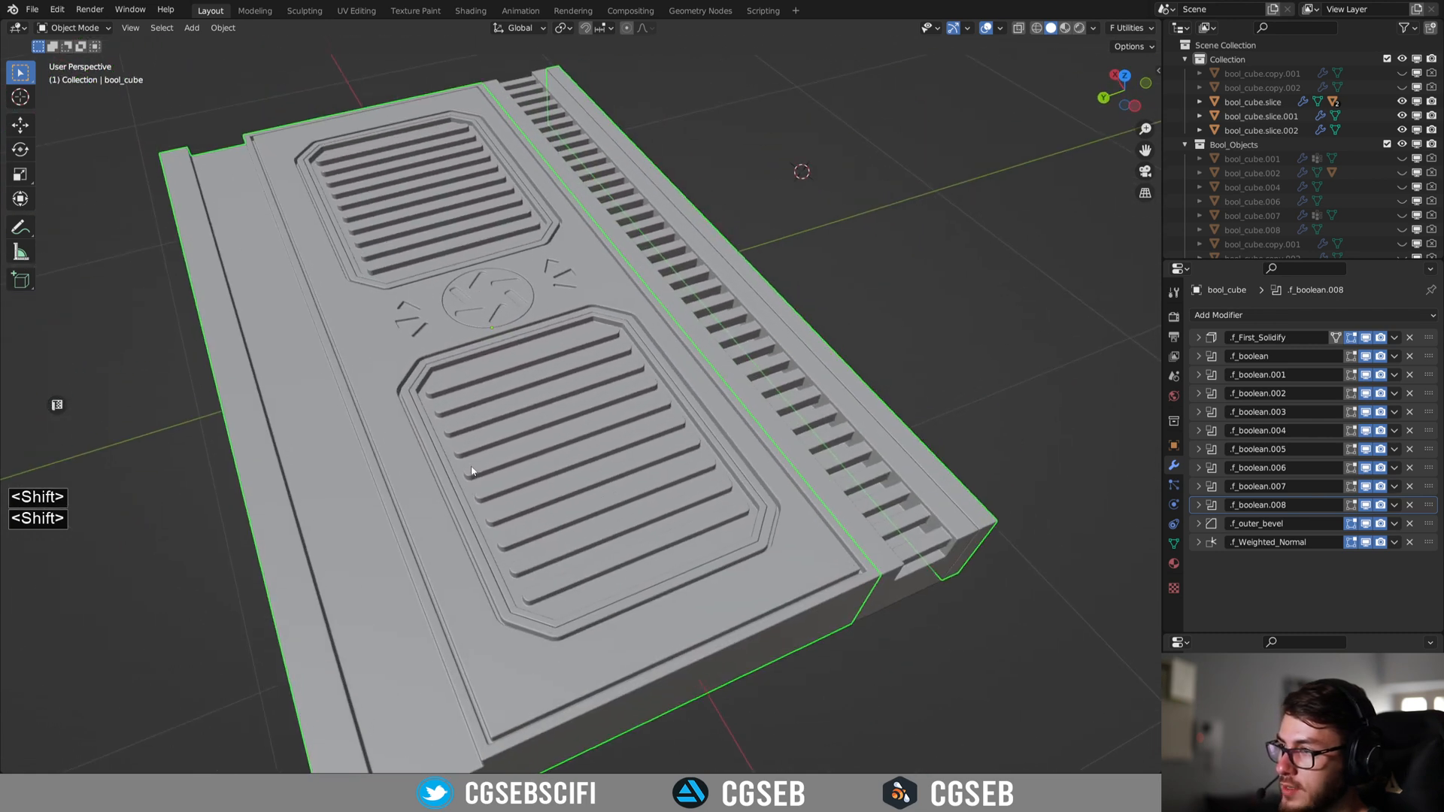
pyautogui.scroll(-1, 473, 456)
pyautogui.click(792, 668)
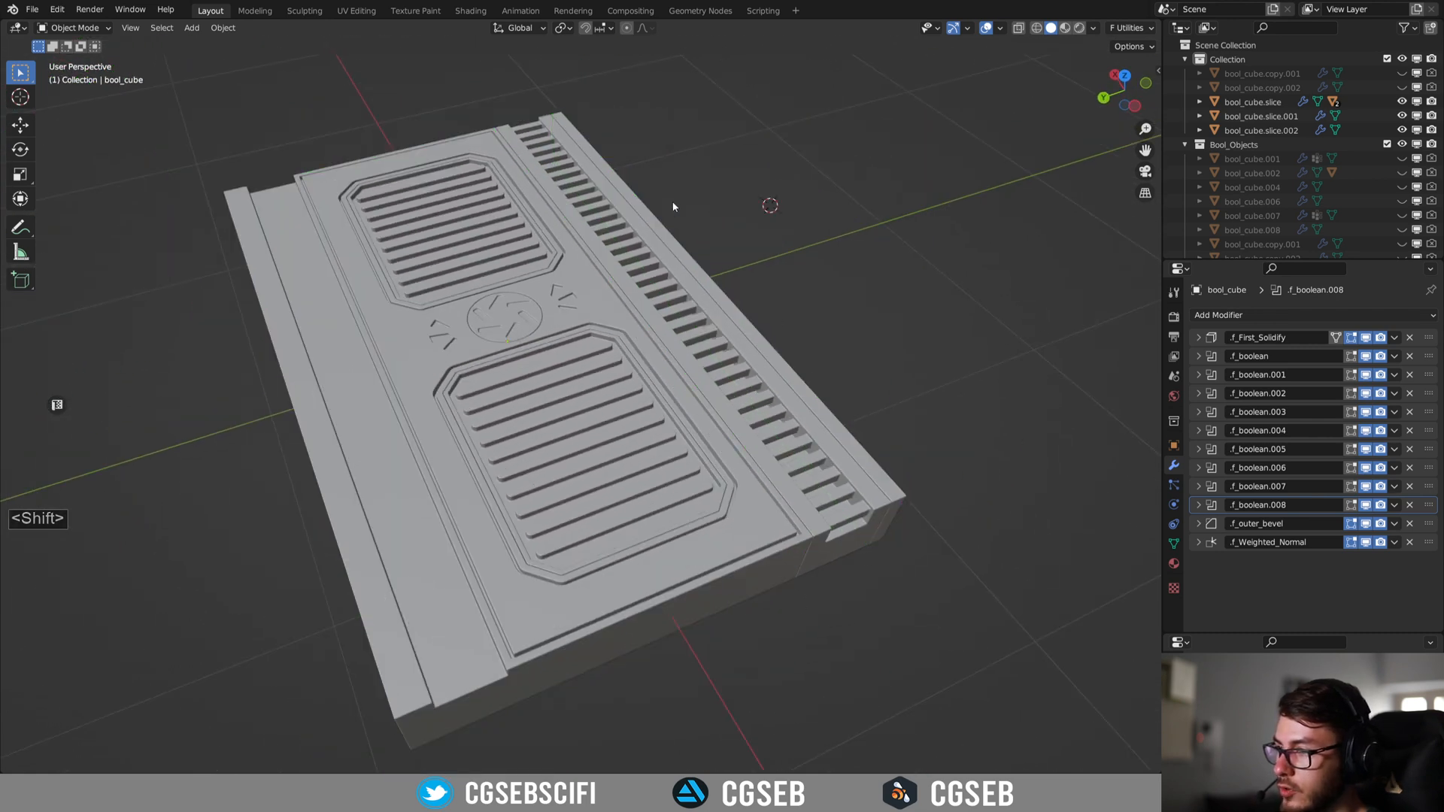
pyautogui.moveTo(797, 517); pyautogui.dragTo(731, 520, button='middle')
pyautogui.keyDown('shift'); pyautogui.moveTo(630, 470); pyautogui.dragTo(587, 436, button='middle'); pyautogui.keyUp('shift')
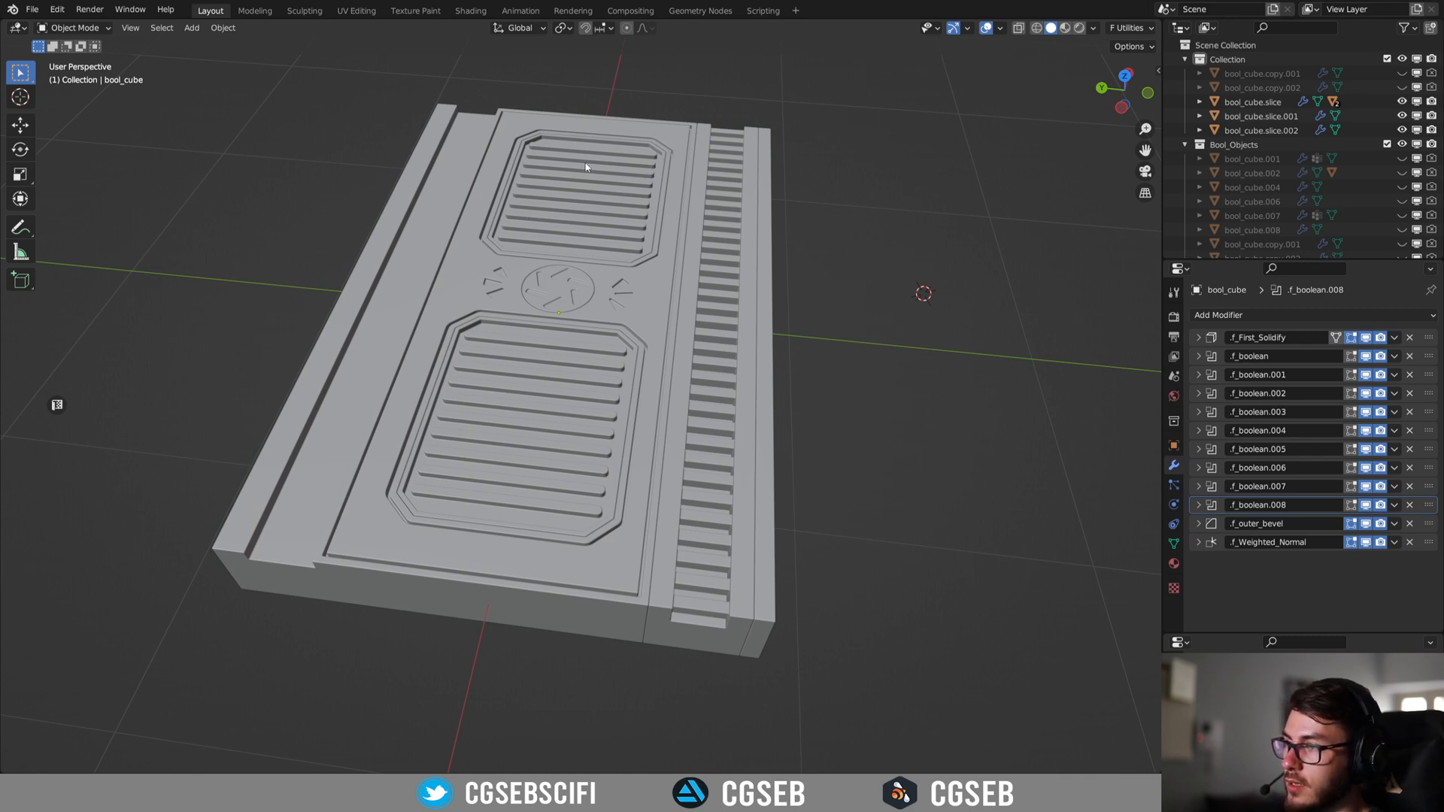
pyautogui.keyDown('shift'); pyautogui.moveTo(734, 516); pyautogui.dragTo(759, 530, button='middle'); pyautogui.keyUp('shift')
pyautogui.moveTo(661, 474); pyautogui.dragTo(651, 508, button='middle')
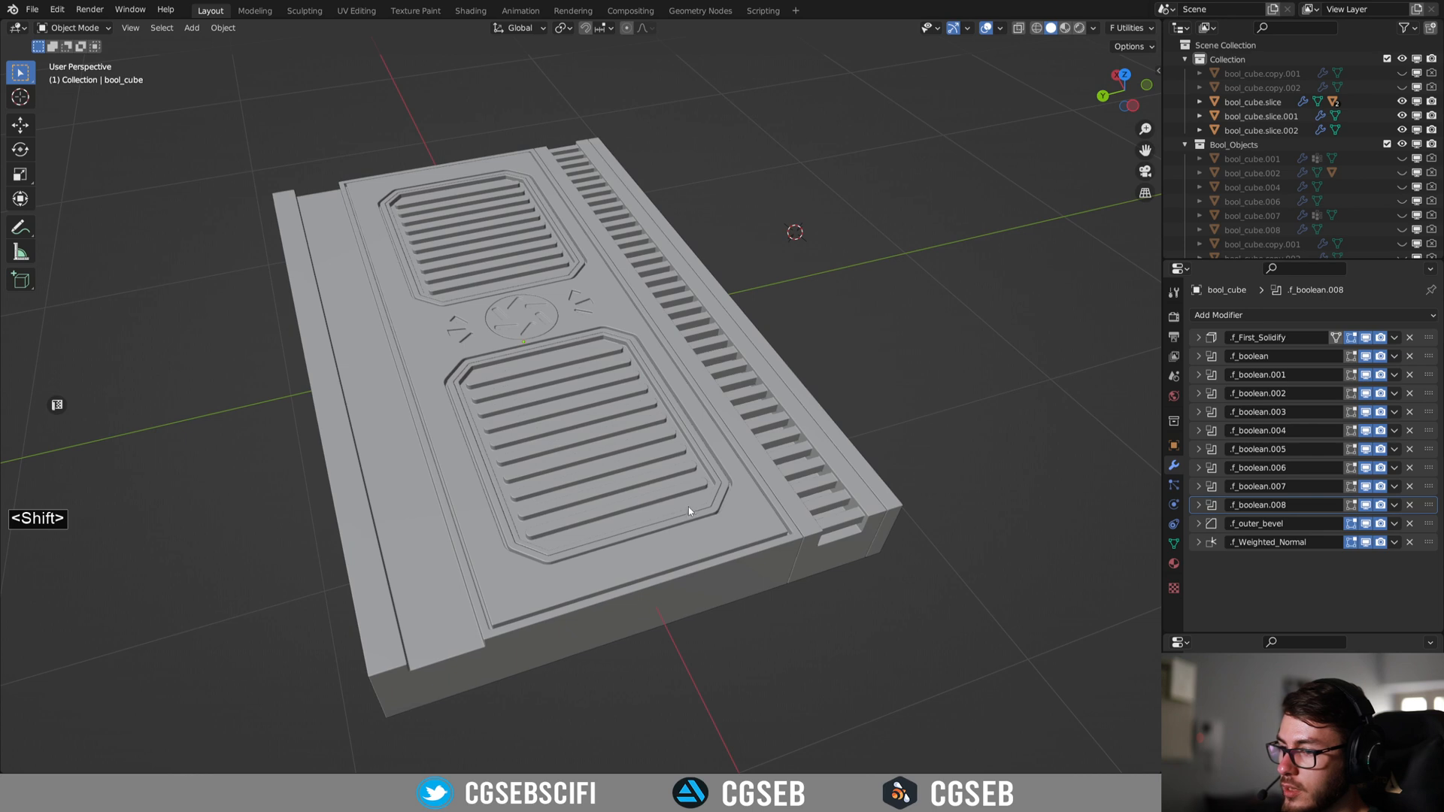
# Enable cavity in the solid viewport shading and review the whole panel from low and overhead angles.
pyautogui.click(1093, 28)
pyautogui.click(1077, 339)
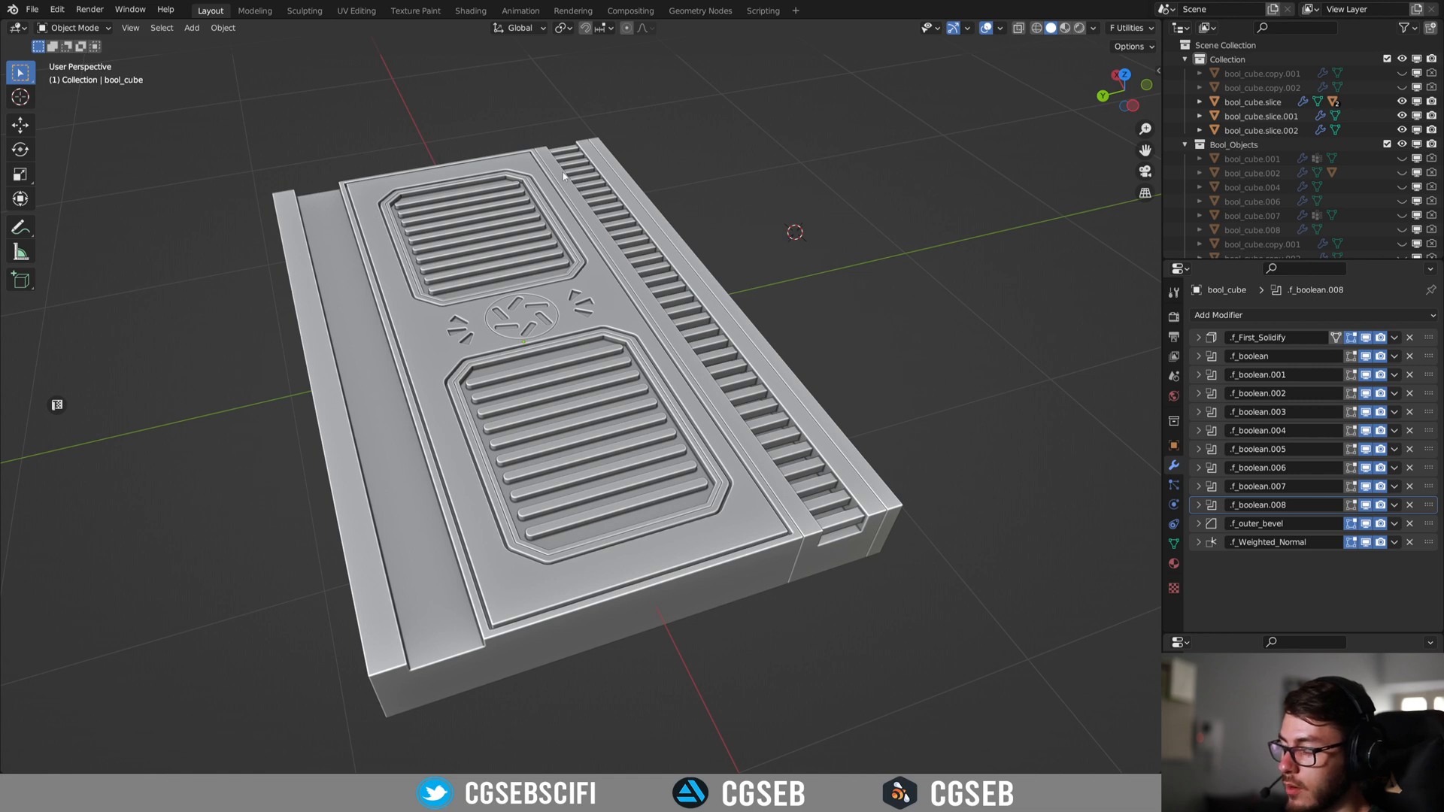
pyautogui.moveTo(655, 472); pyautogui.dragTo(712, 497, button='middle')
pyautogui.moveTo(613, 462); pyautogui.dragTo(574, 474, button='middle')
pyautogui.scroll(-1, 564, 475)
pyautogui.scroll(2, 491, 496)
pyautogui.keyDown('shift'); pyautogui.moveTo(442, 521); pyautogui.dragTo(500, 440, button='middle'); pyautogui.keyUp('shift')
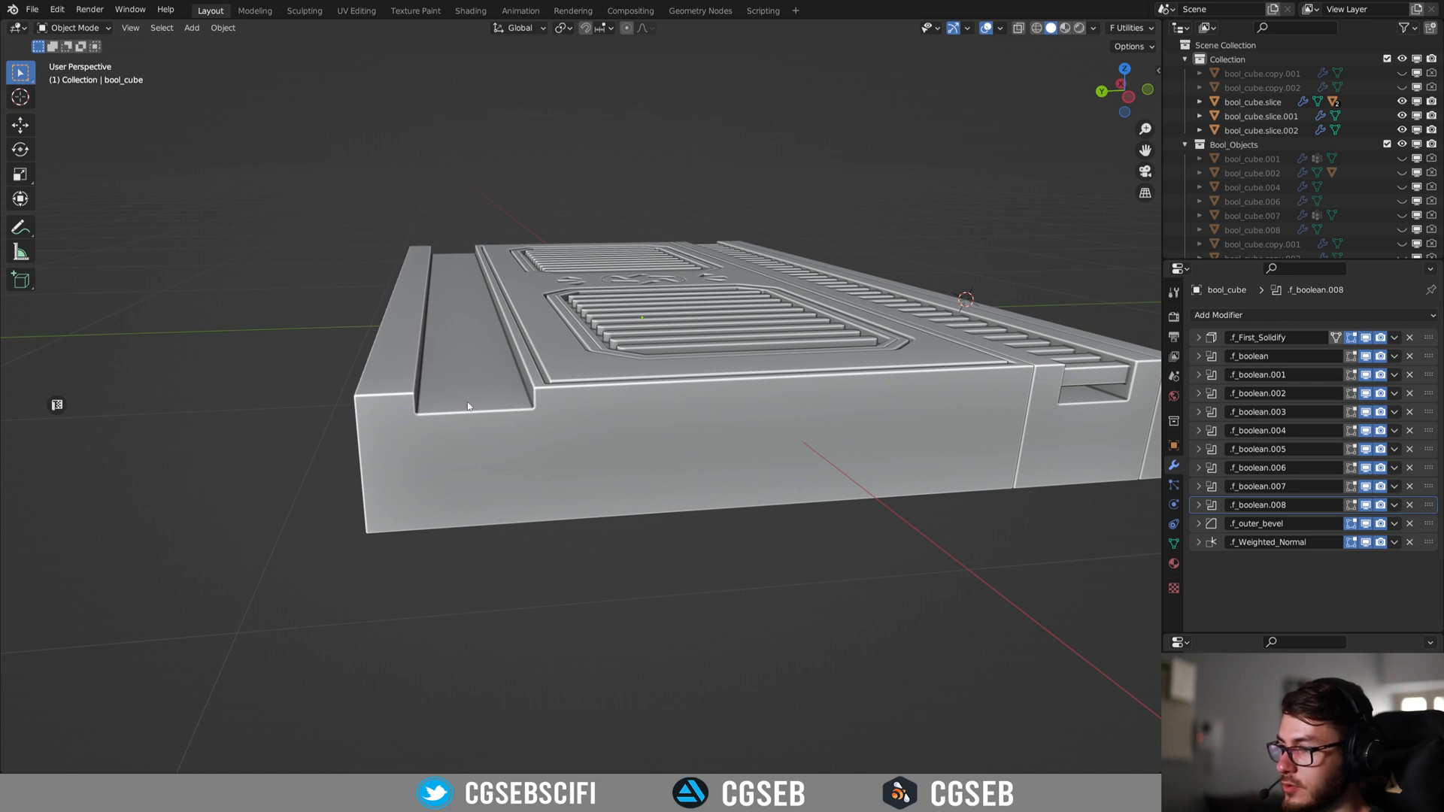
pyautogui.moveTo(512, 399); pyautogui.dragTo(590, 479, button='middle')
pyautogui.scroll(-3, 594, 440)
pyautogui.scroll(1, 590, 478)
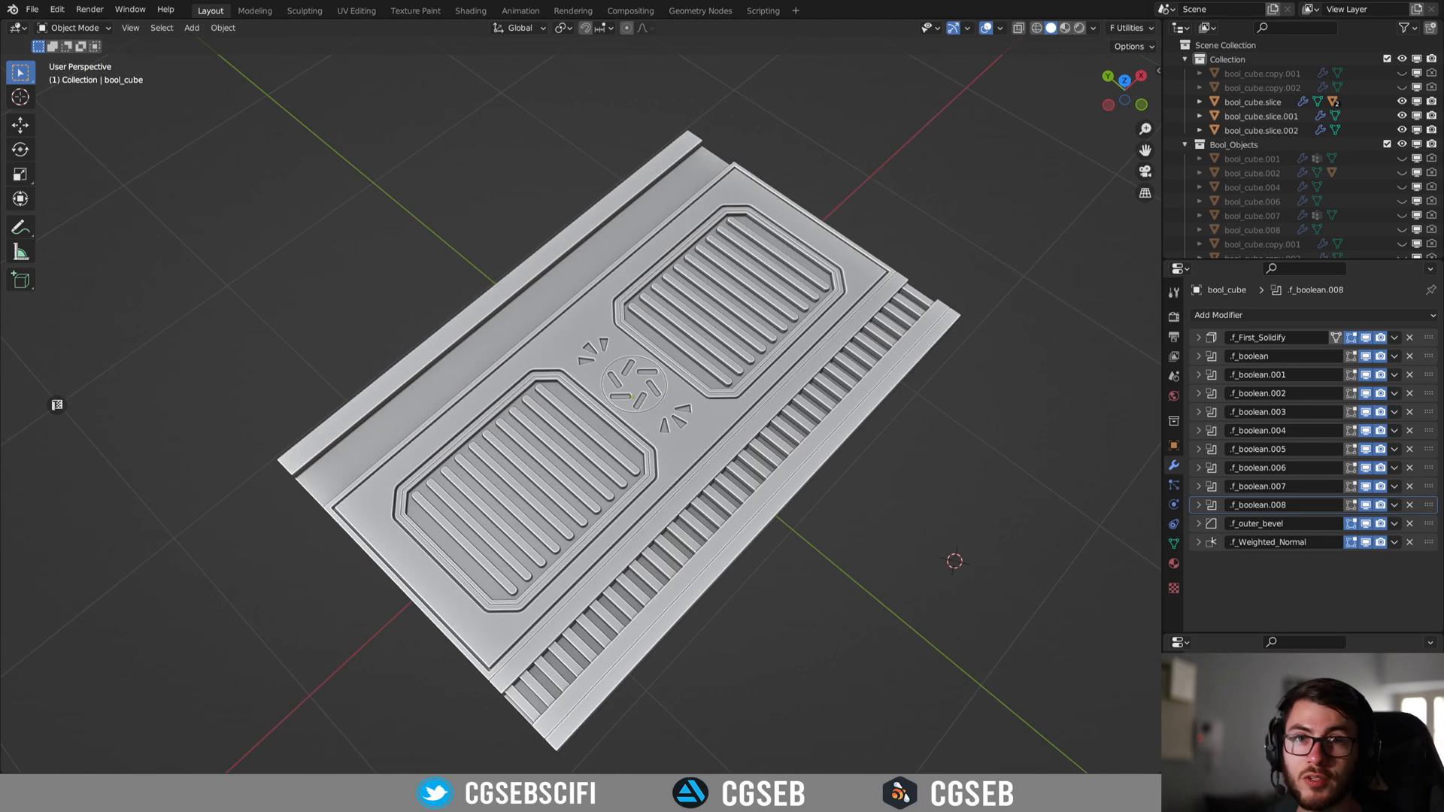